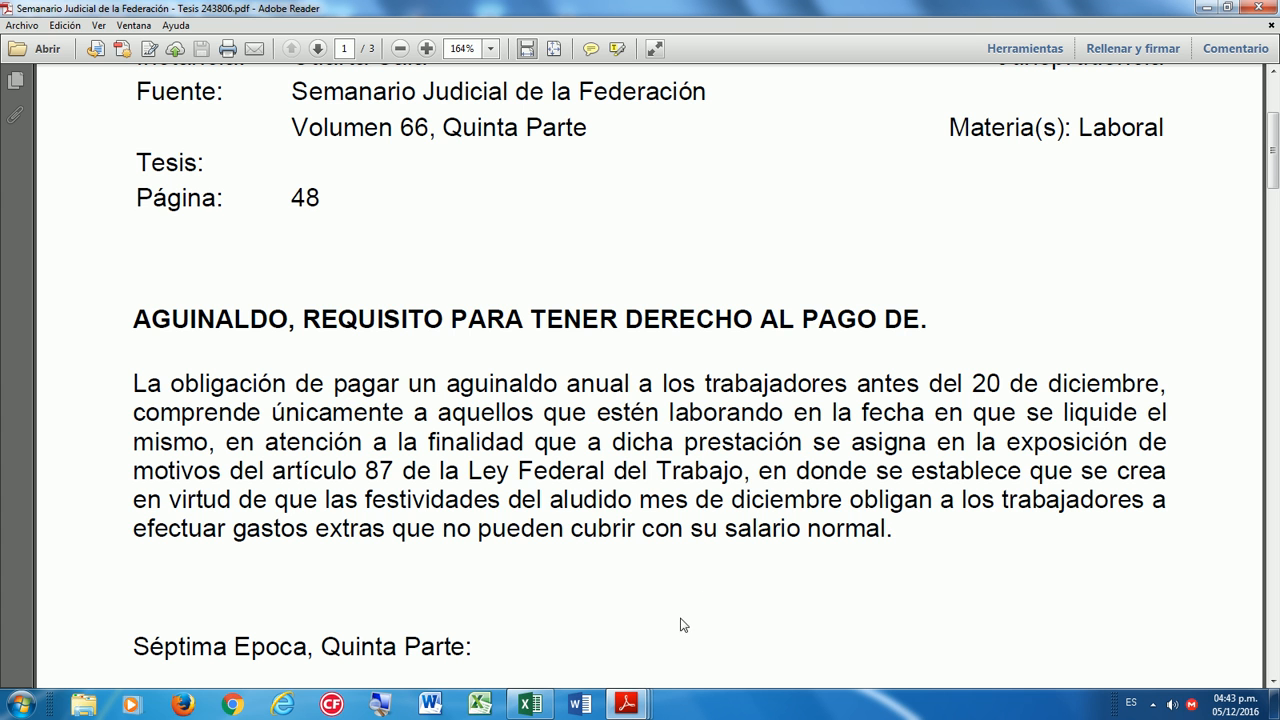
Switch Adobe Reader to the Tesis 244193 ruling and scroll down through its text.
click(640, 702)
click(778, 628)
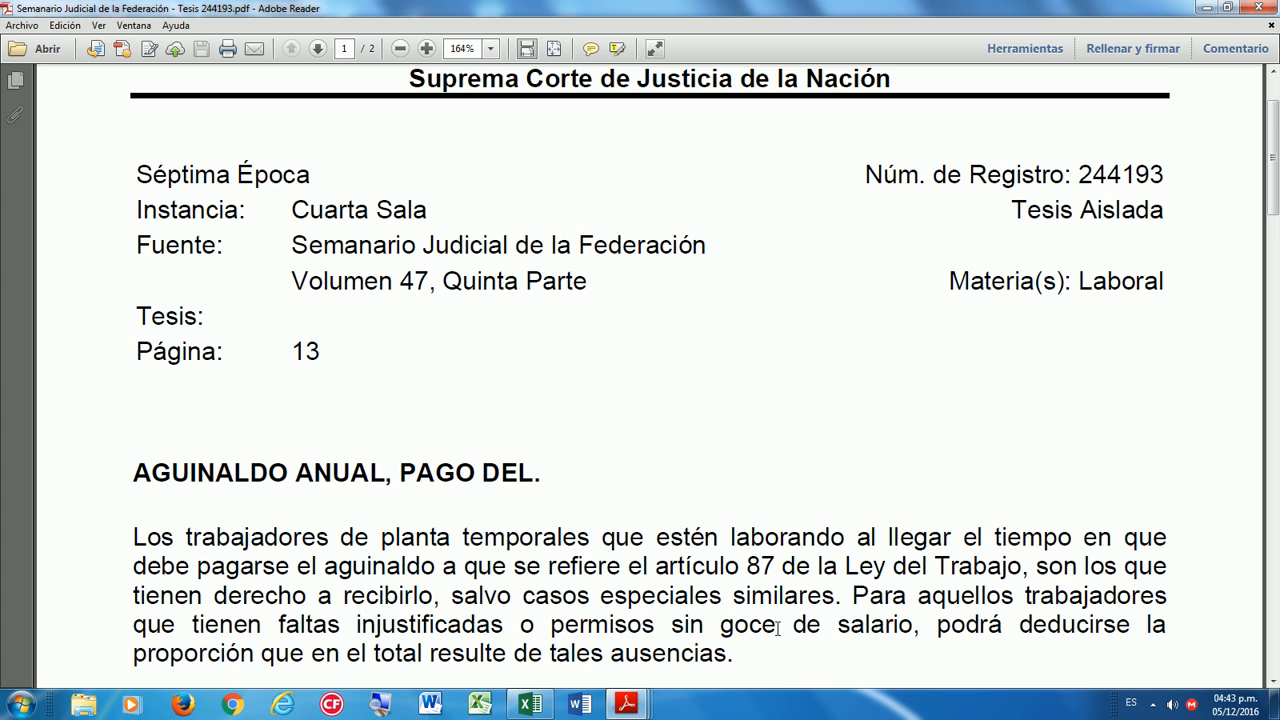
scroll(808, 620, down, 1)
scroll(808, 620, down, 3)
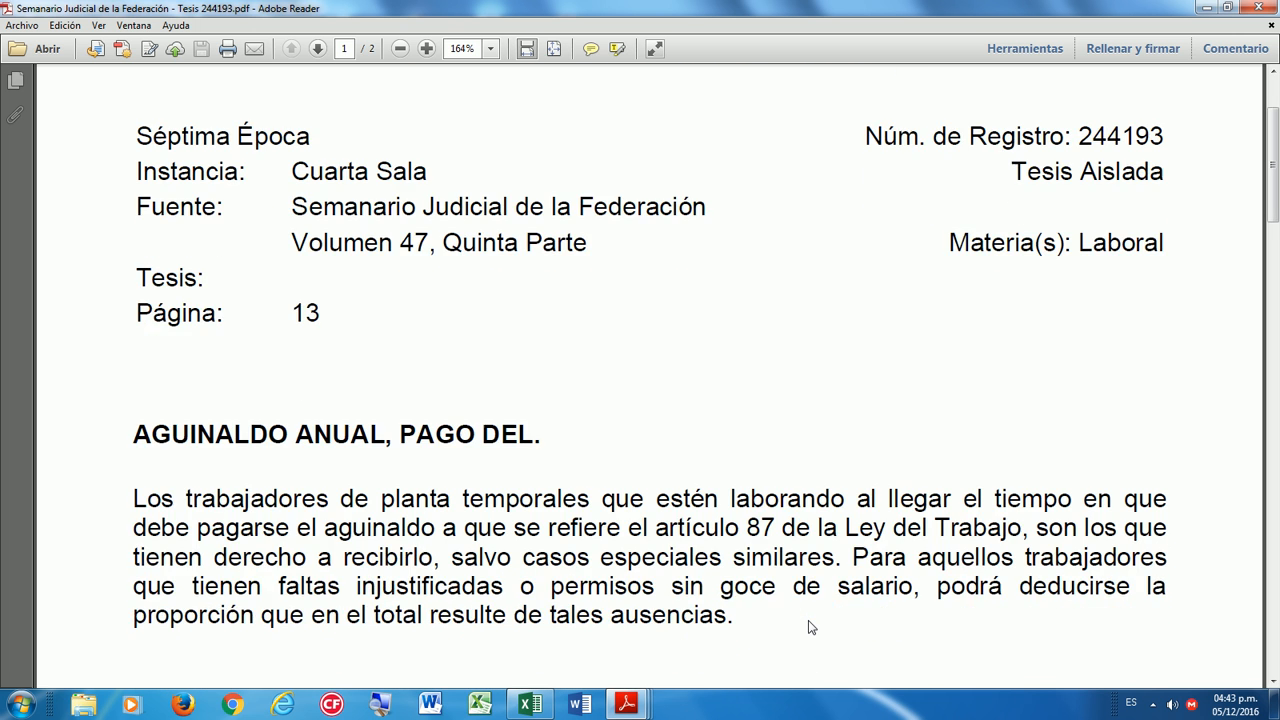
scroll(718, 478, down, 1)
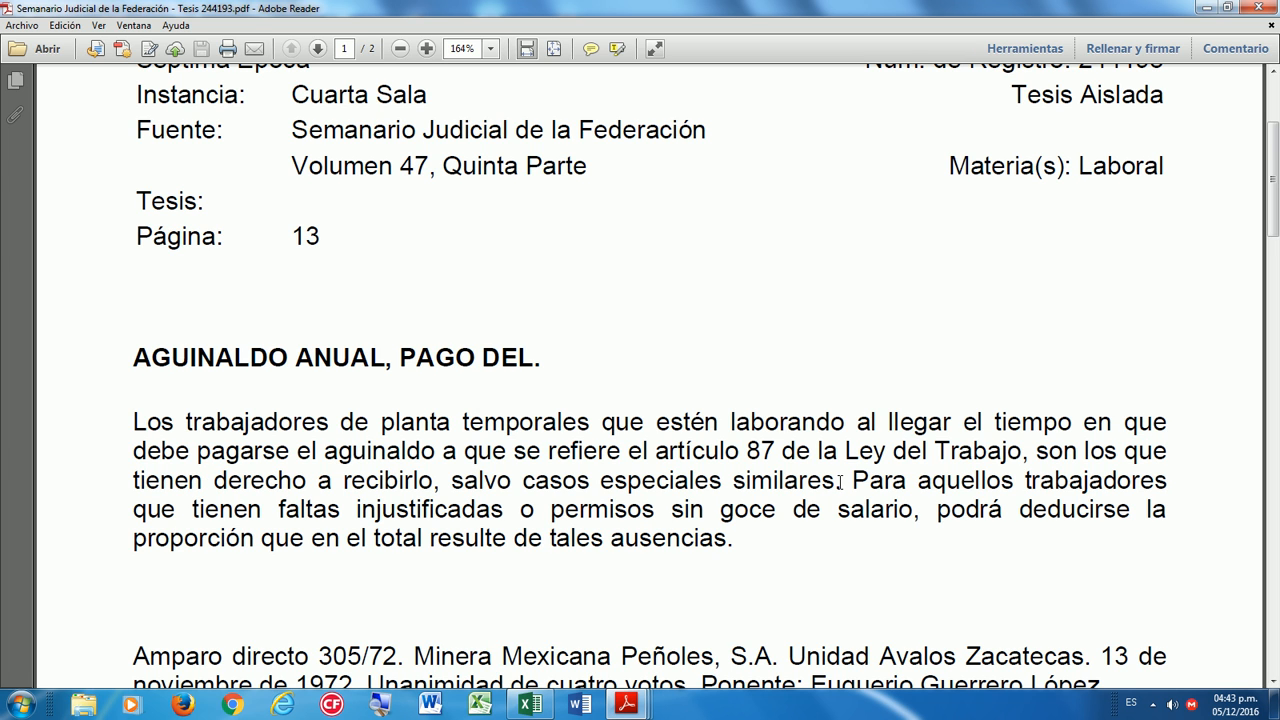
Select the closing sentence on deducting unjustified absences from the aguinaldo.
drag(852, 481, 742, 556)
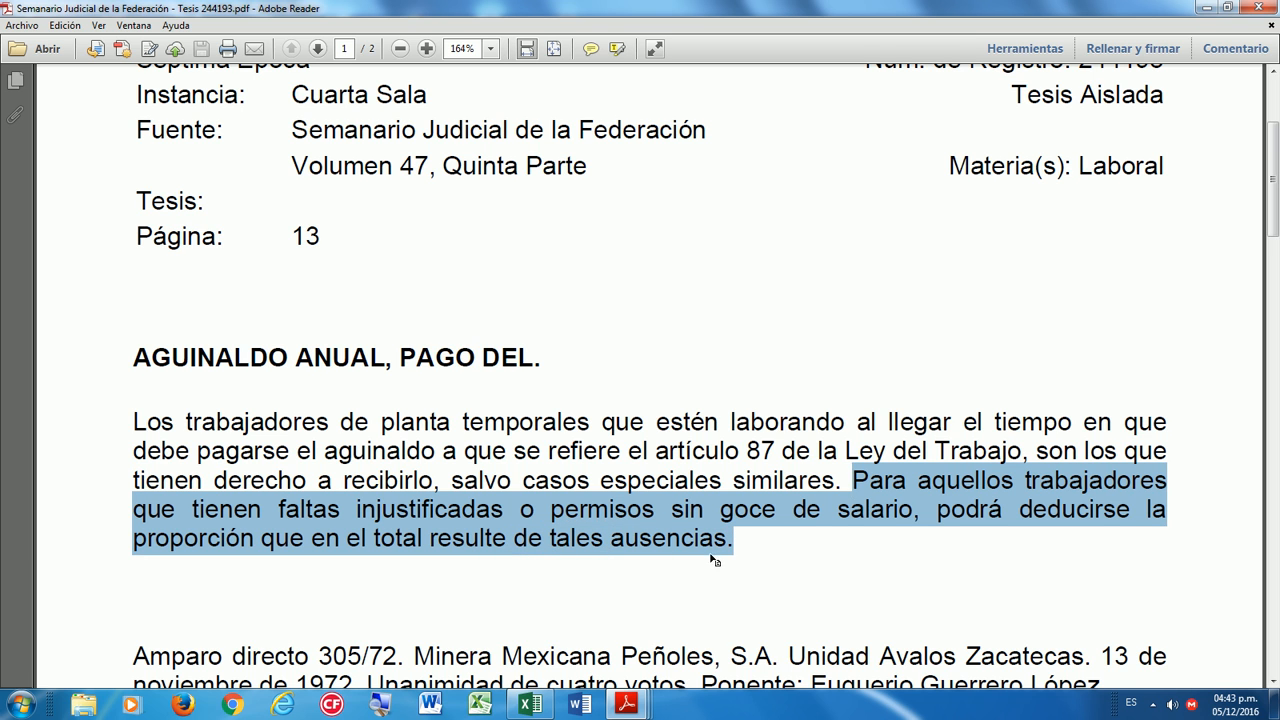
scroll(843, 558, up, 3)
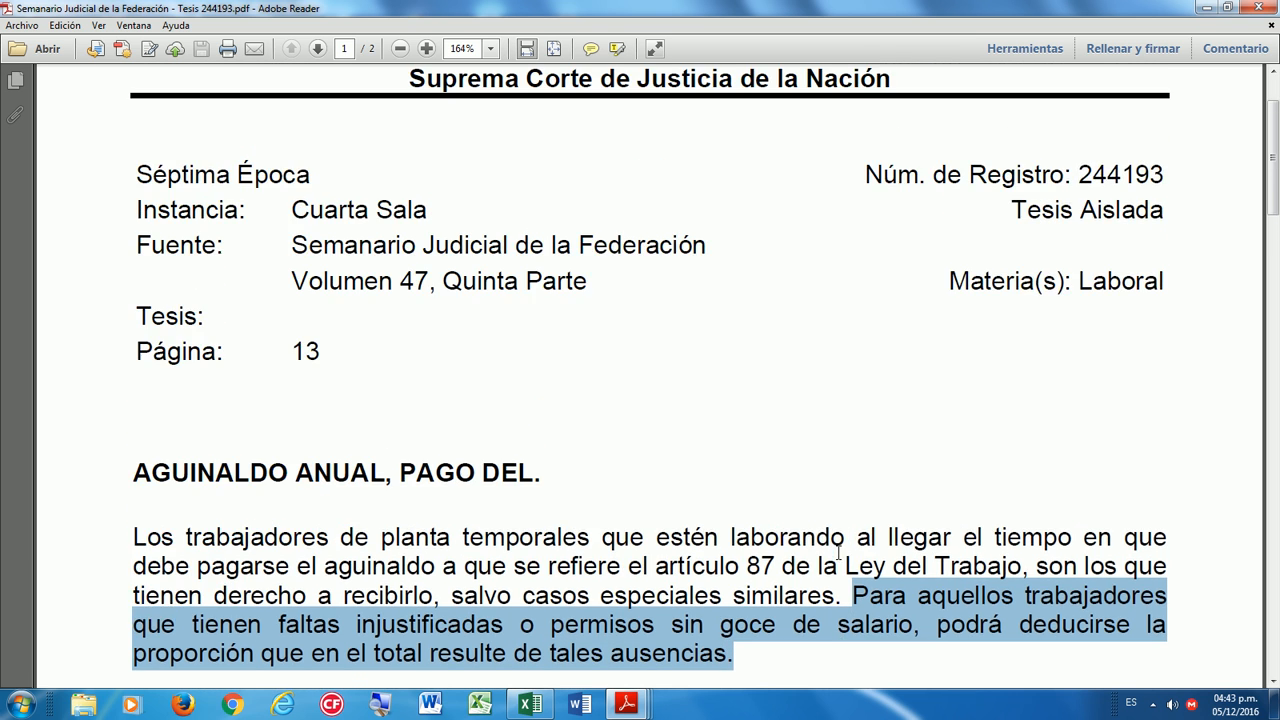
scroll(838, 552, down, 1)
Deselect the marked sentence and bring up previews of all open Reader documents.
click(776, 503)
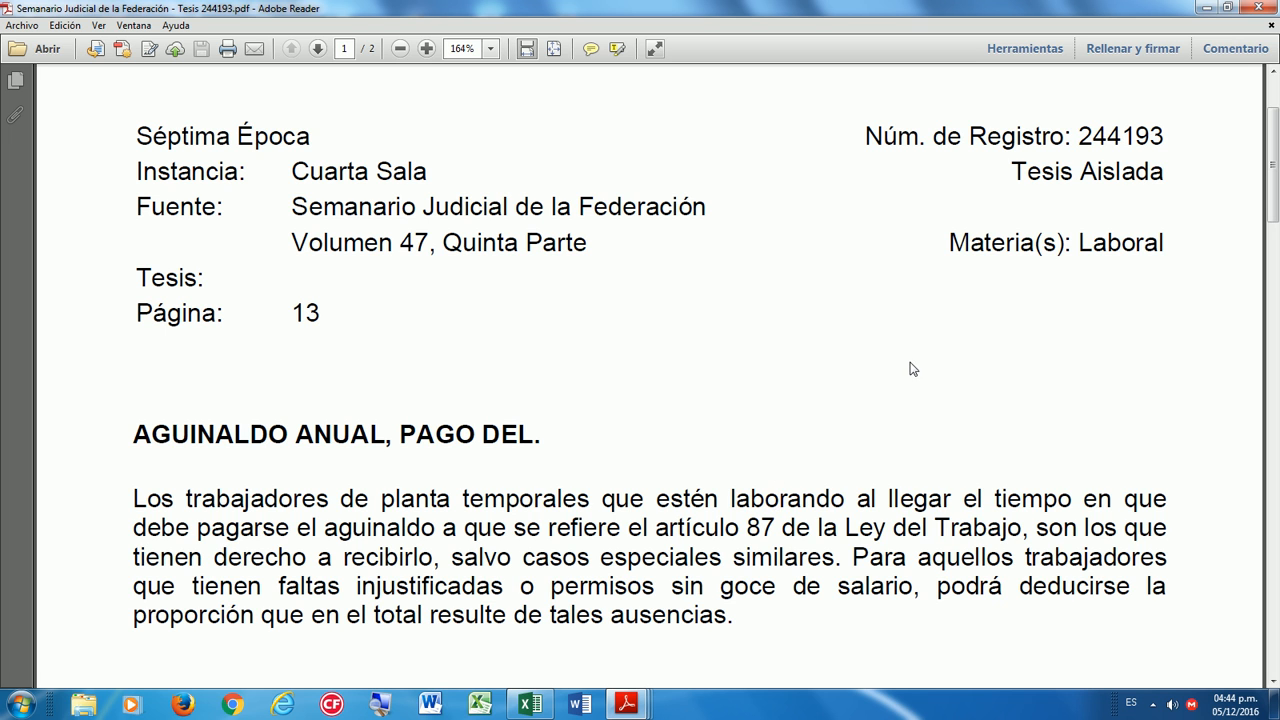
mouse_move(630, 710)
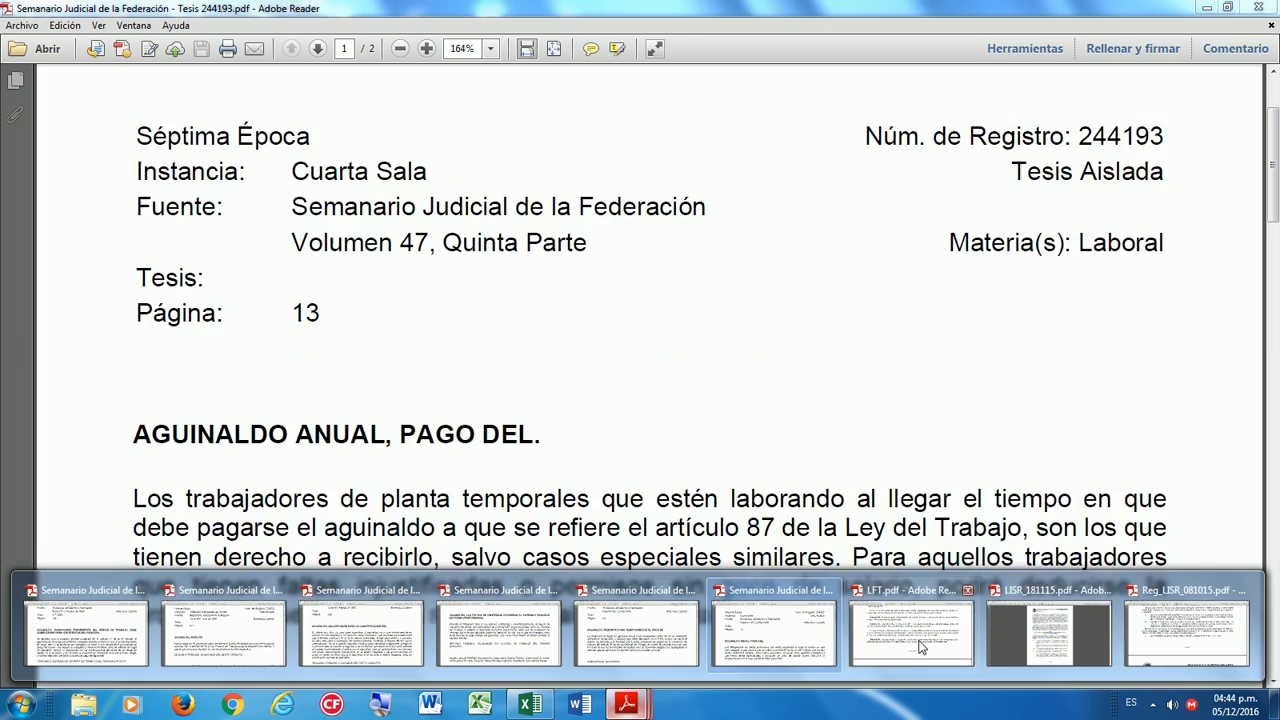
Switch to LFT.pdf and move up from page 20 to Artículo 42 on page 11.
click(920, 647)
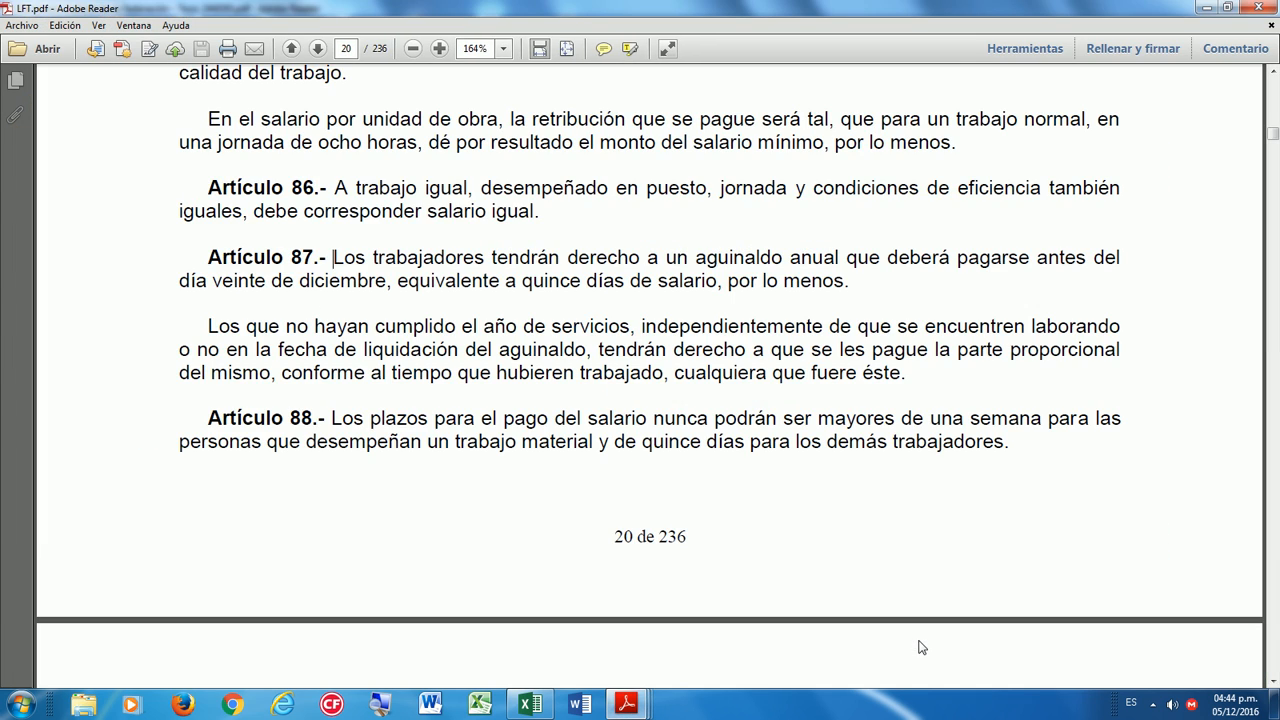
scroll(810, 535, up, 3)
scroll(810, 535, up, 10)
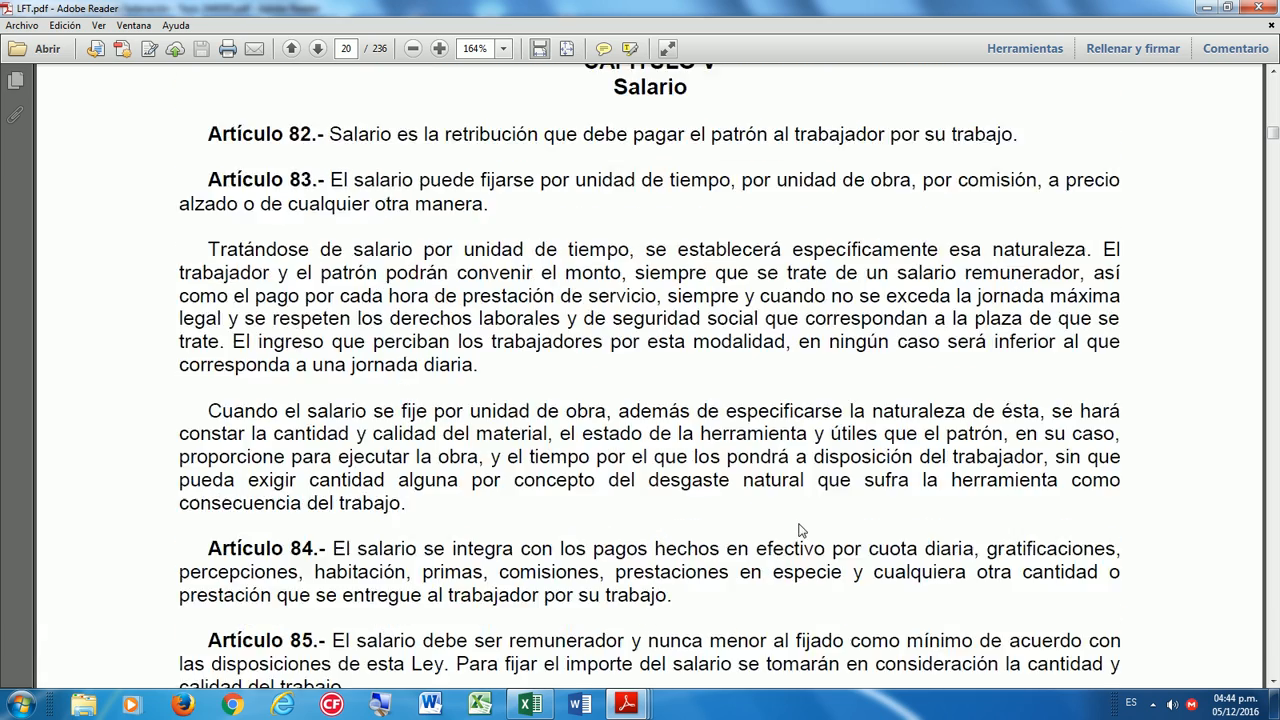
click(1274, 106)
drag(1274, 133, 1274, 118)
scroll(903, 383, up, 5)
scroll(903, 383, up, 15)
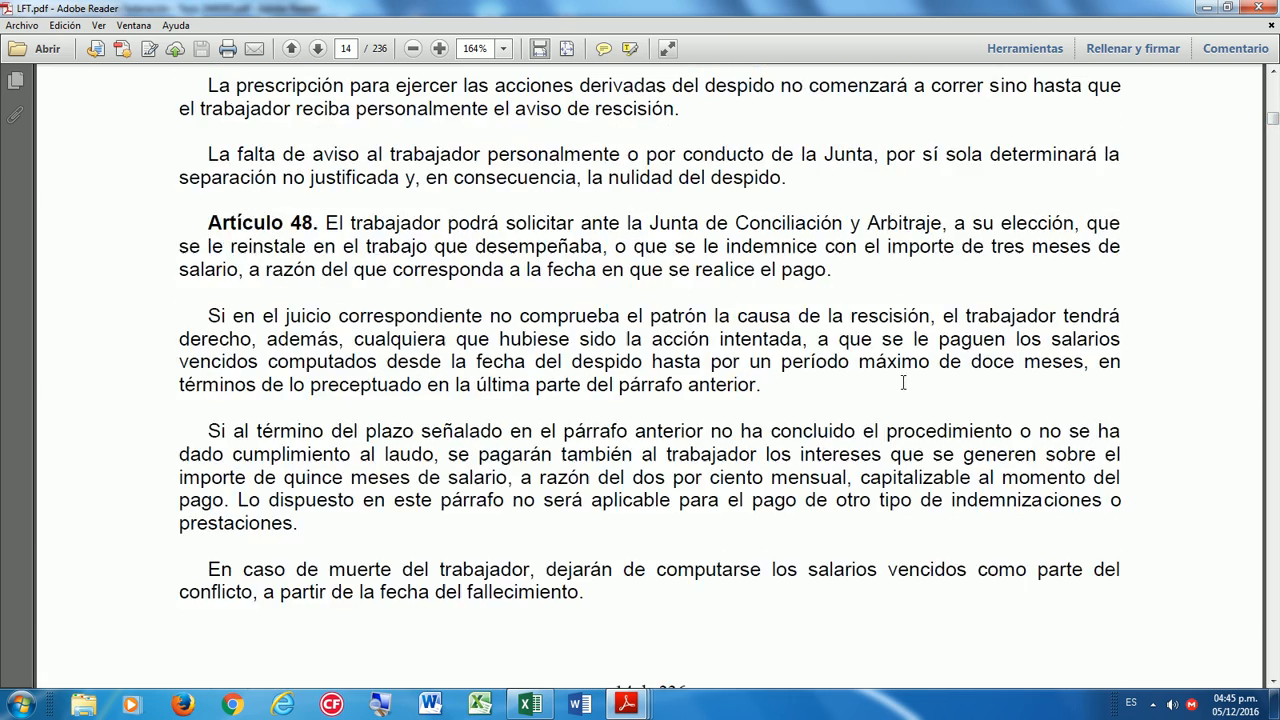
scroll(897, 417, up, 20)
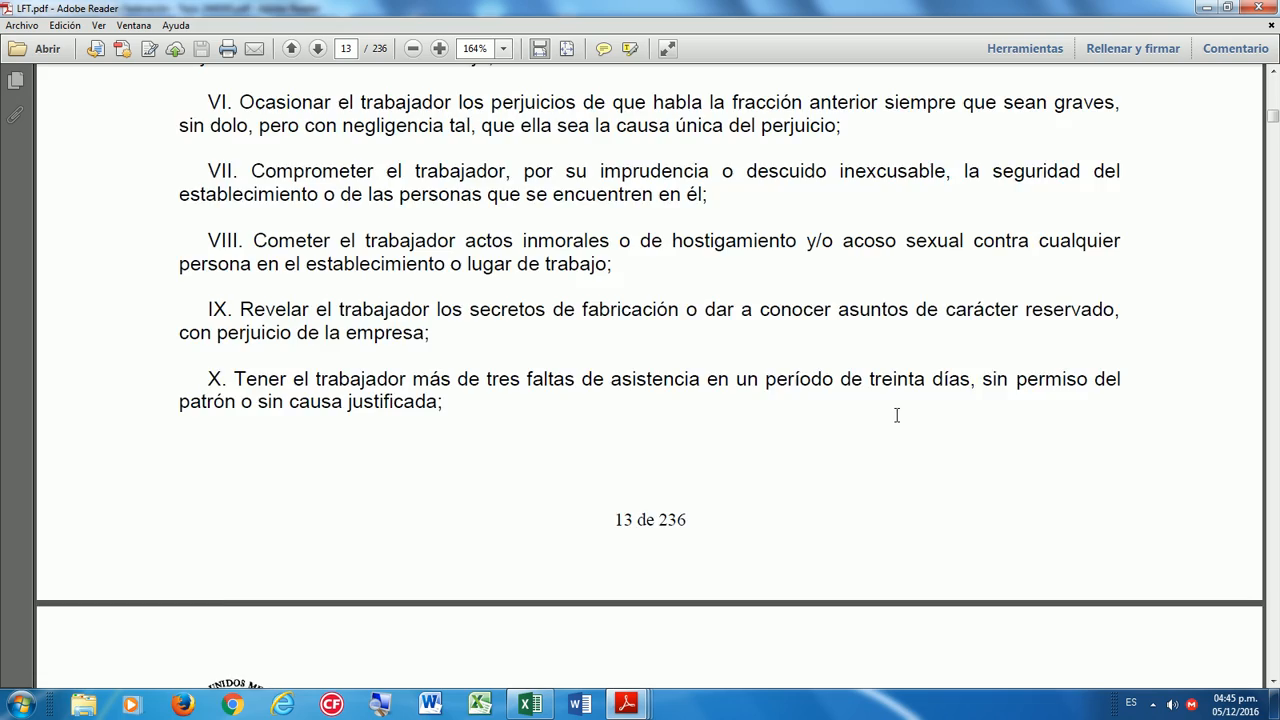
scroll(897, 416, up, 20)
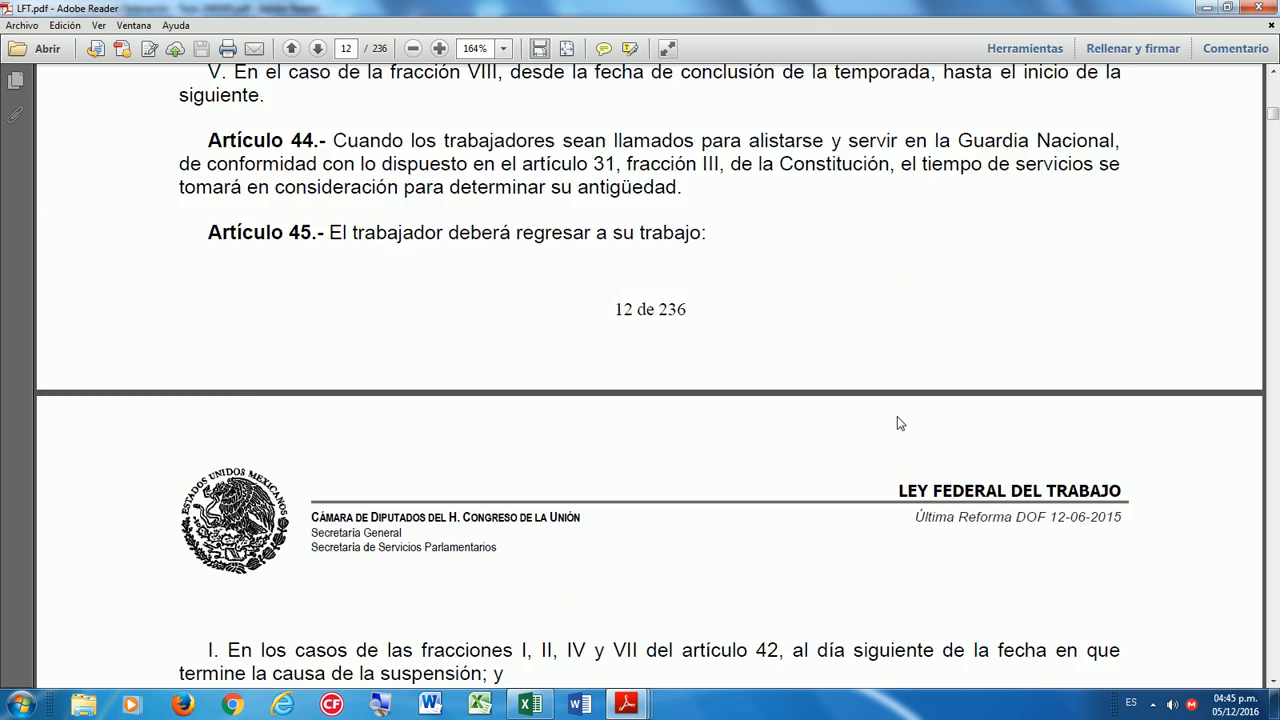
scroll(897, 416, down, 1)
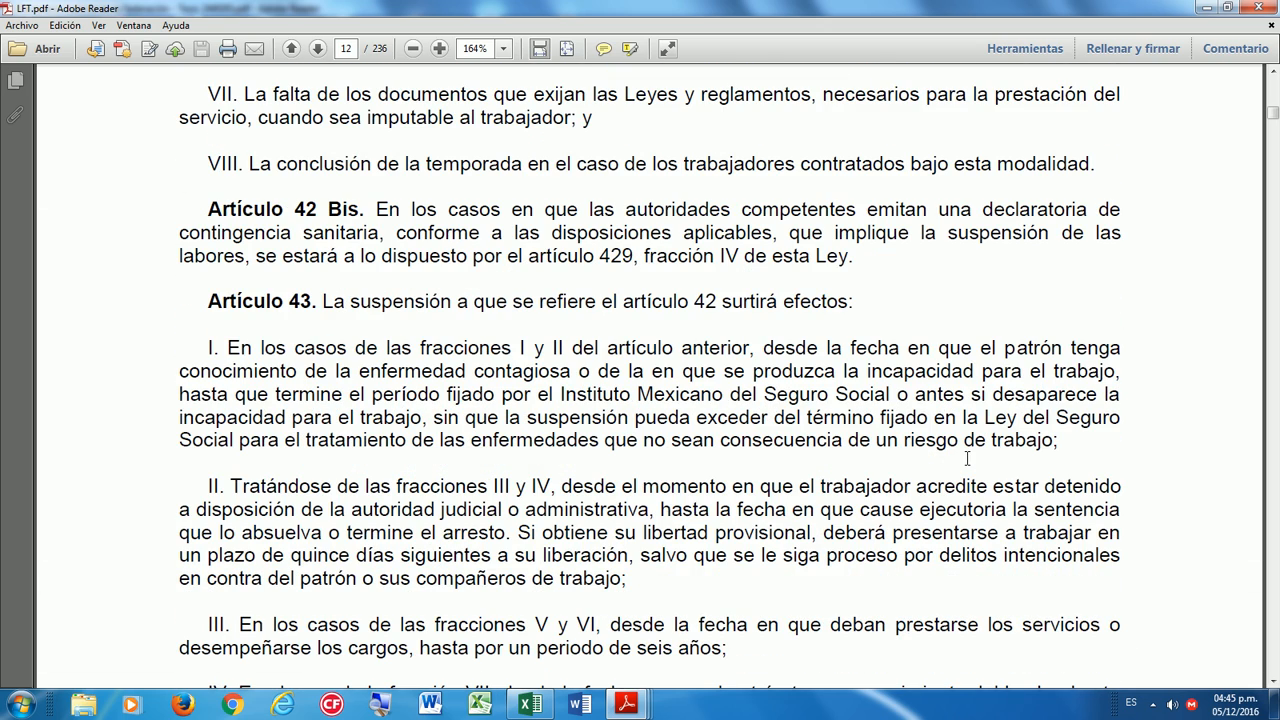
scroll(968, 459, down, 4)
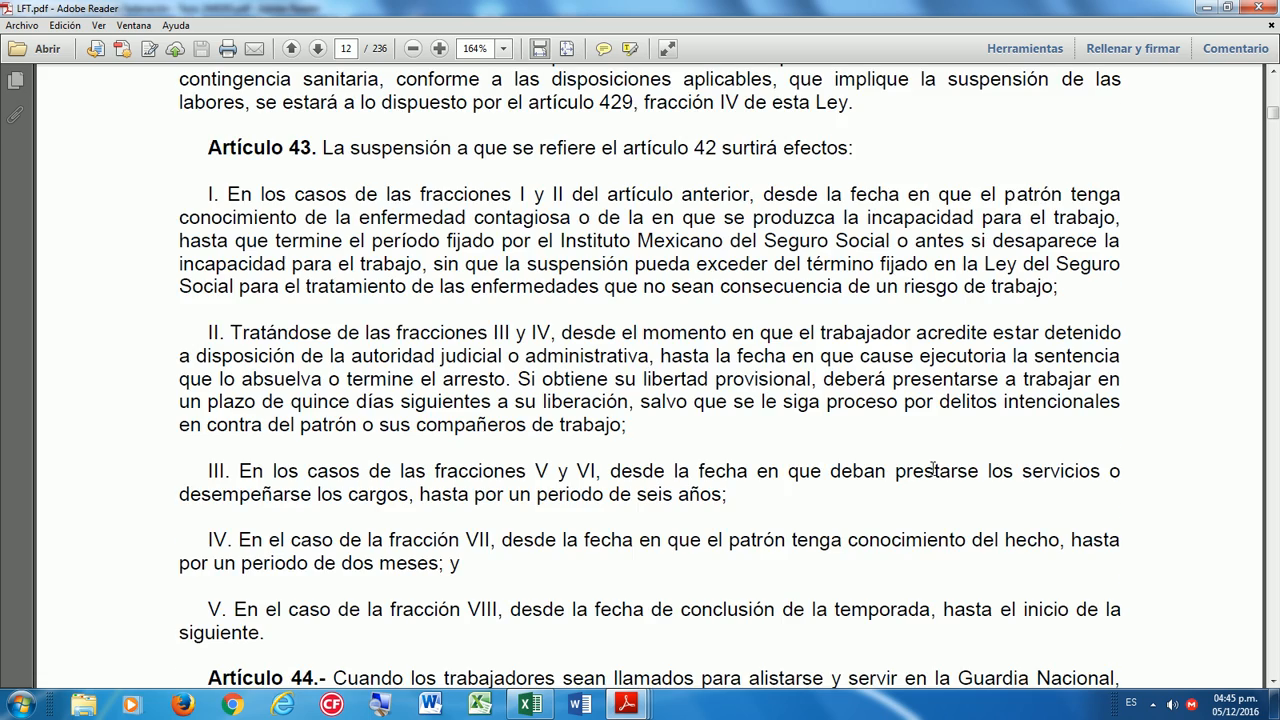
scroll(932, 468, up, 15)
scroll(932, 468, up, 10)
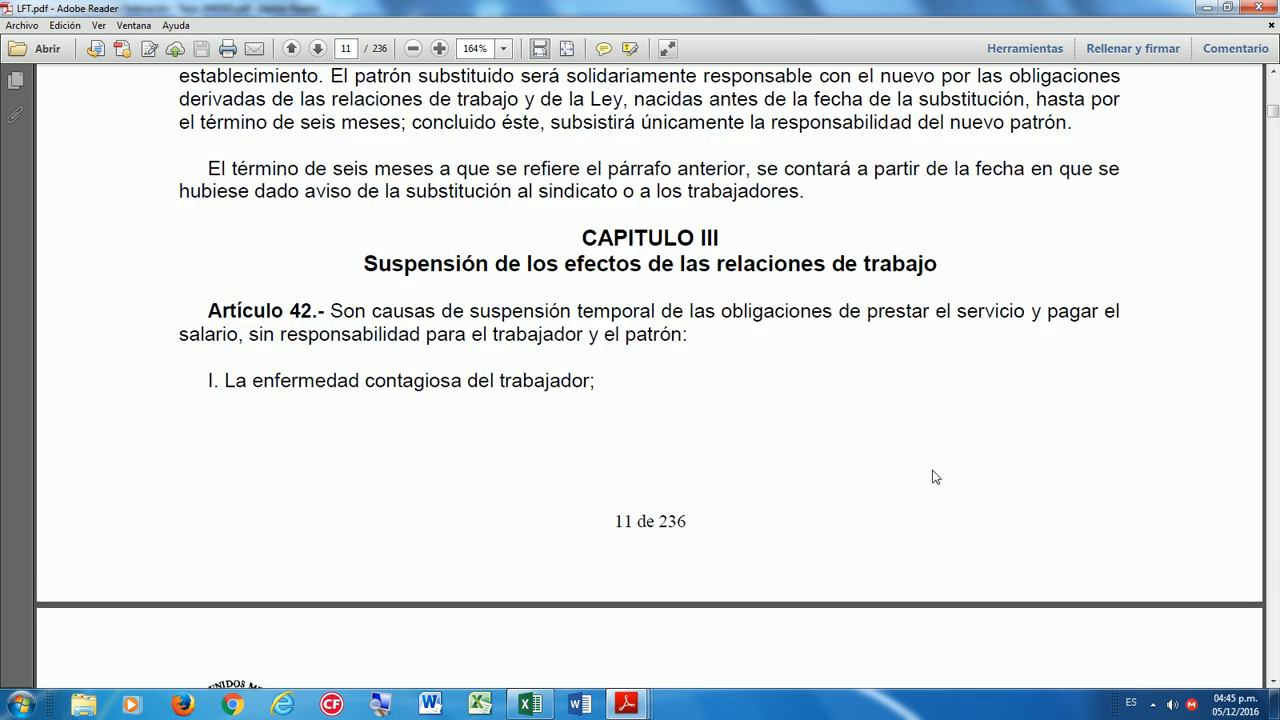
Highlight Artículo 42's suspension causes and responsibility phrase, plus fractions I and II.
drag(371, 312, 244, 352)
double_click(353, 337)
drag(353, 337, 662, 340)
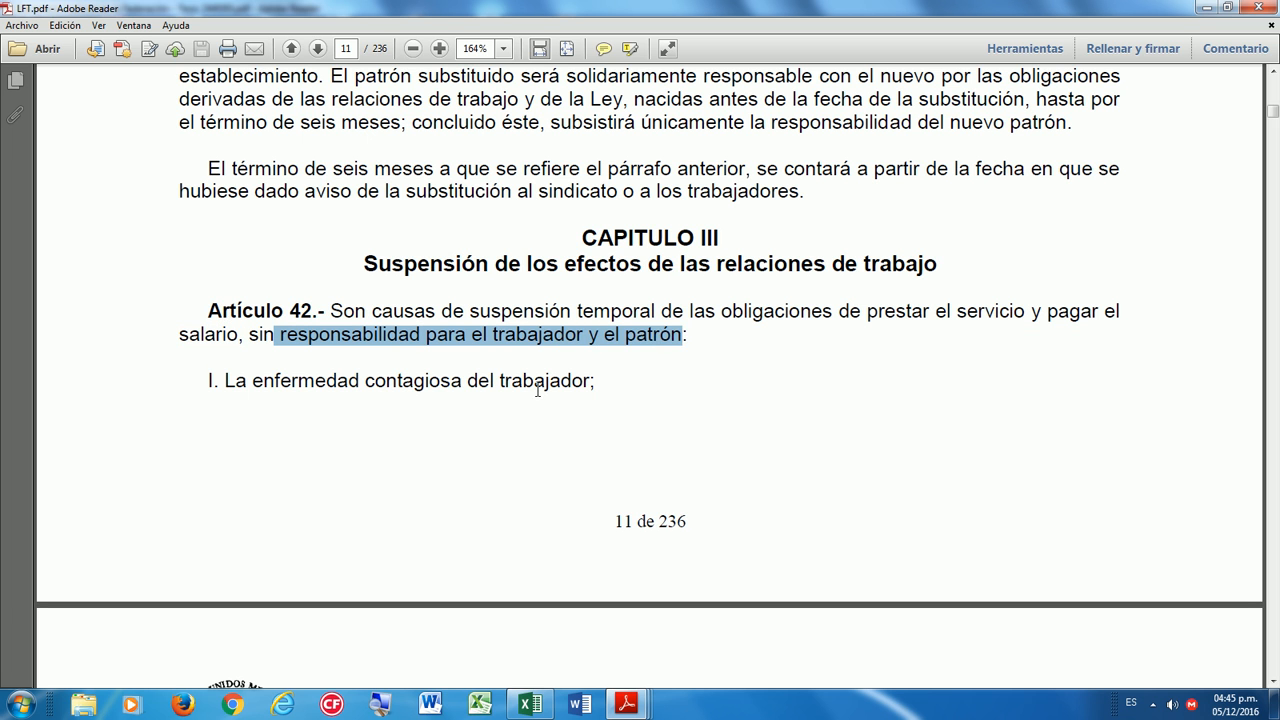
scroll(457, 437, down, 3)
drag(228, 266, 613, 268)
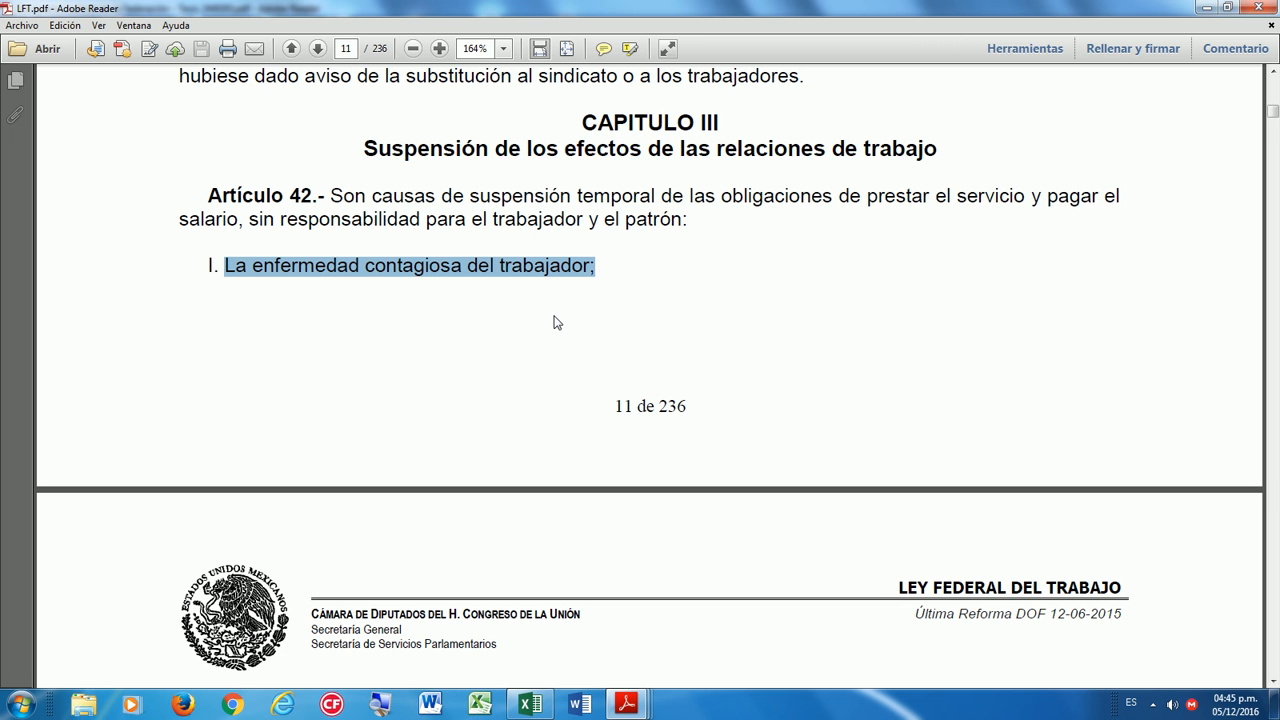
scroll(554, 320, down, 5)
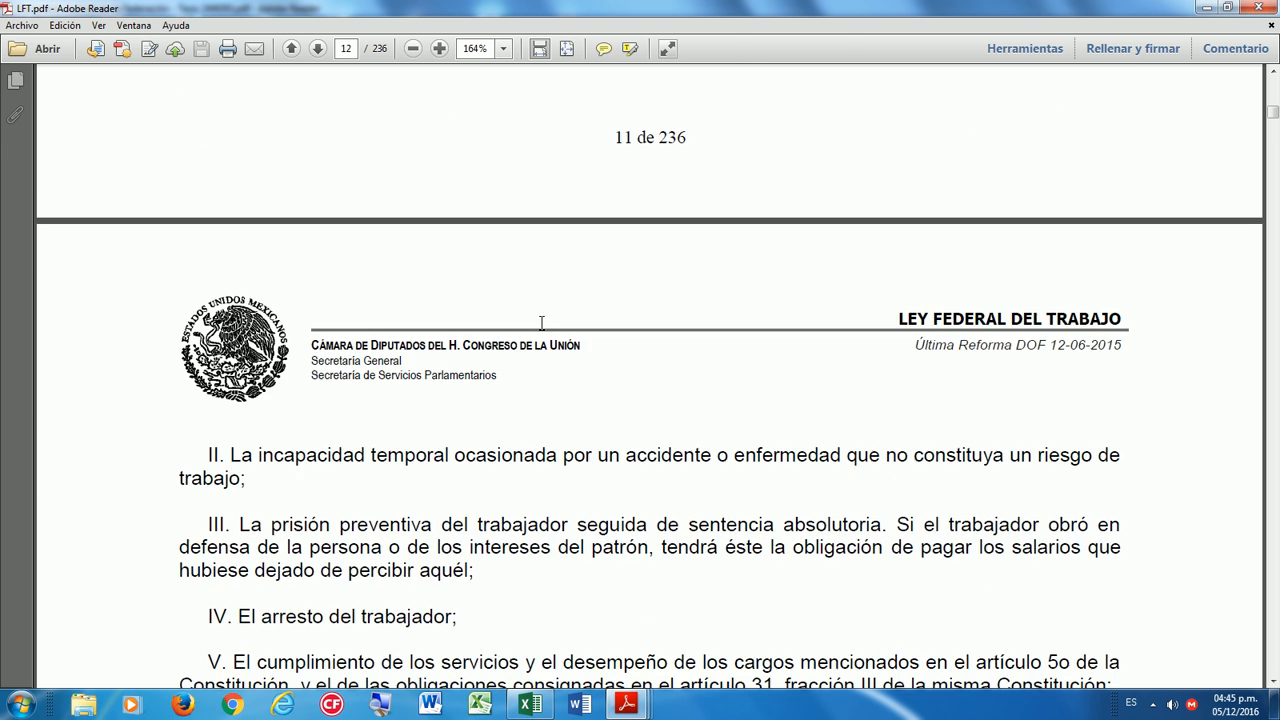
drag(230, 341, 263, 371)
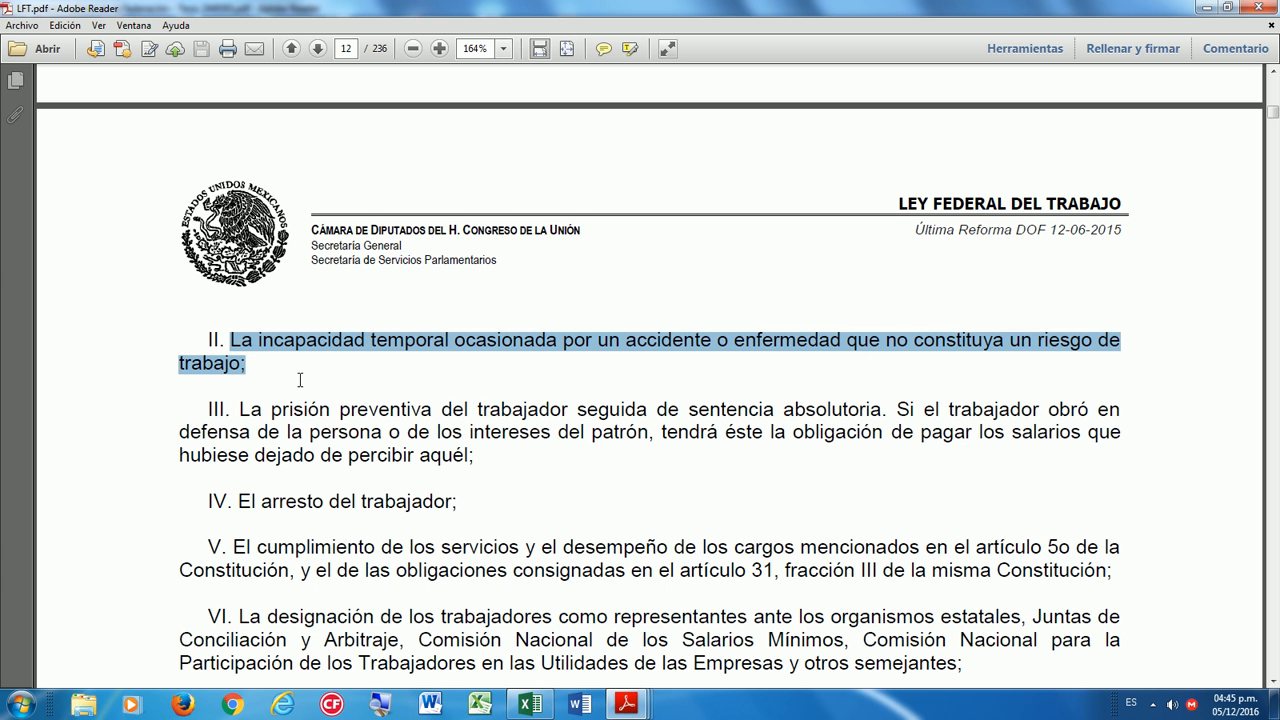
Highlight fractions III, V, VII and VIII down to page 12, then clear the selection.
scroll(290, 383, down, 3)
drag(240, 295, 568, 295)
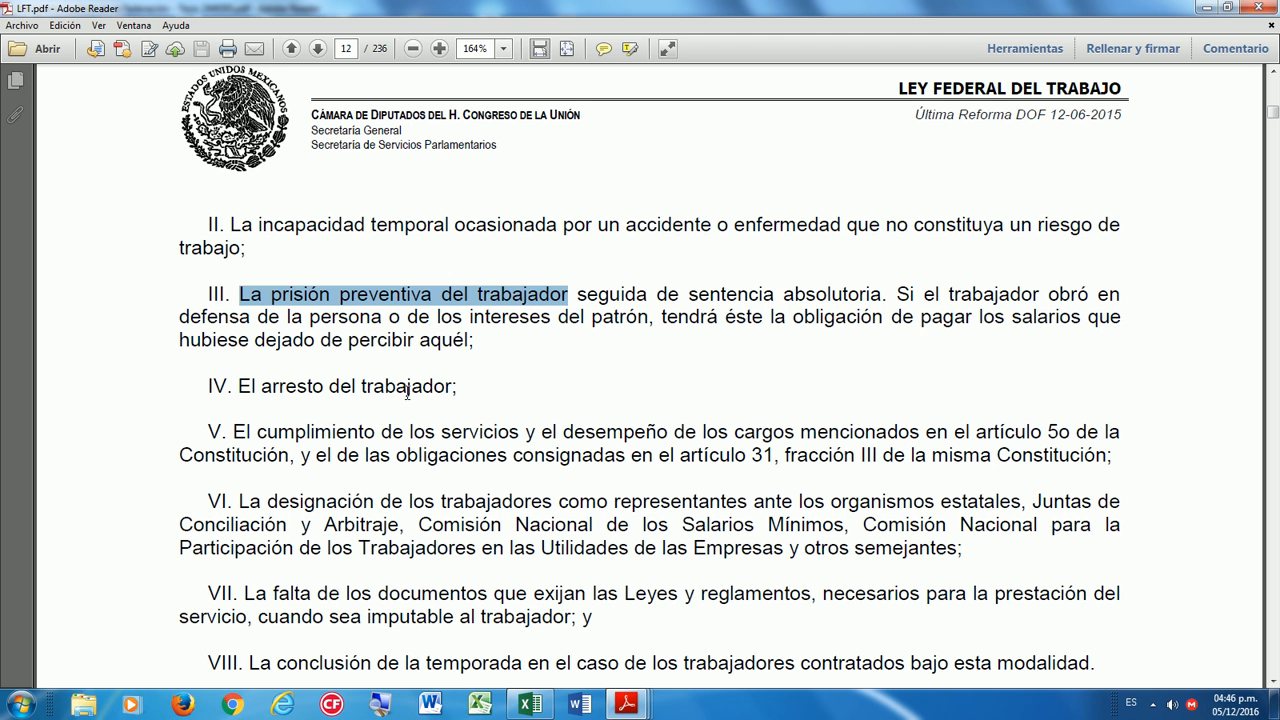
drag(262, 390, 450, 390)
scroll(408, 480, down, 3)
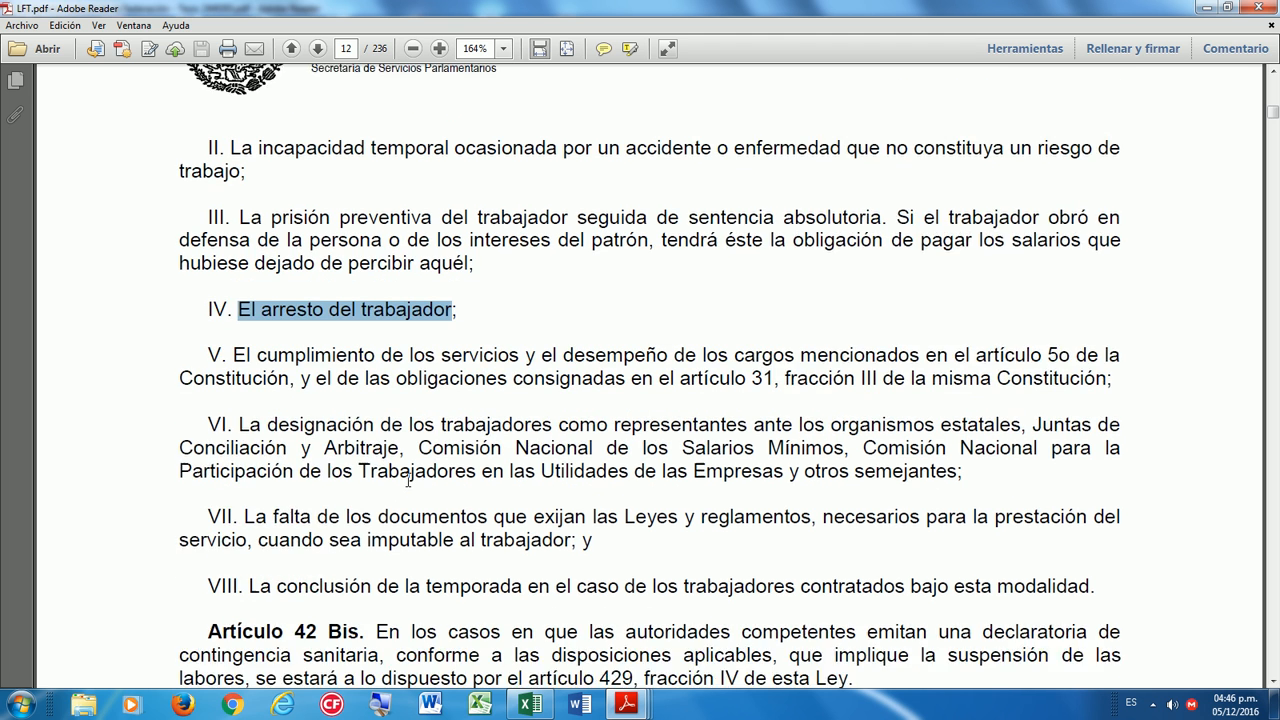
drag(233, 316, 666, 316)
drag(589, 312, 312, 340)
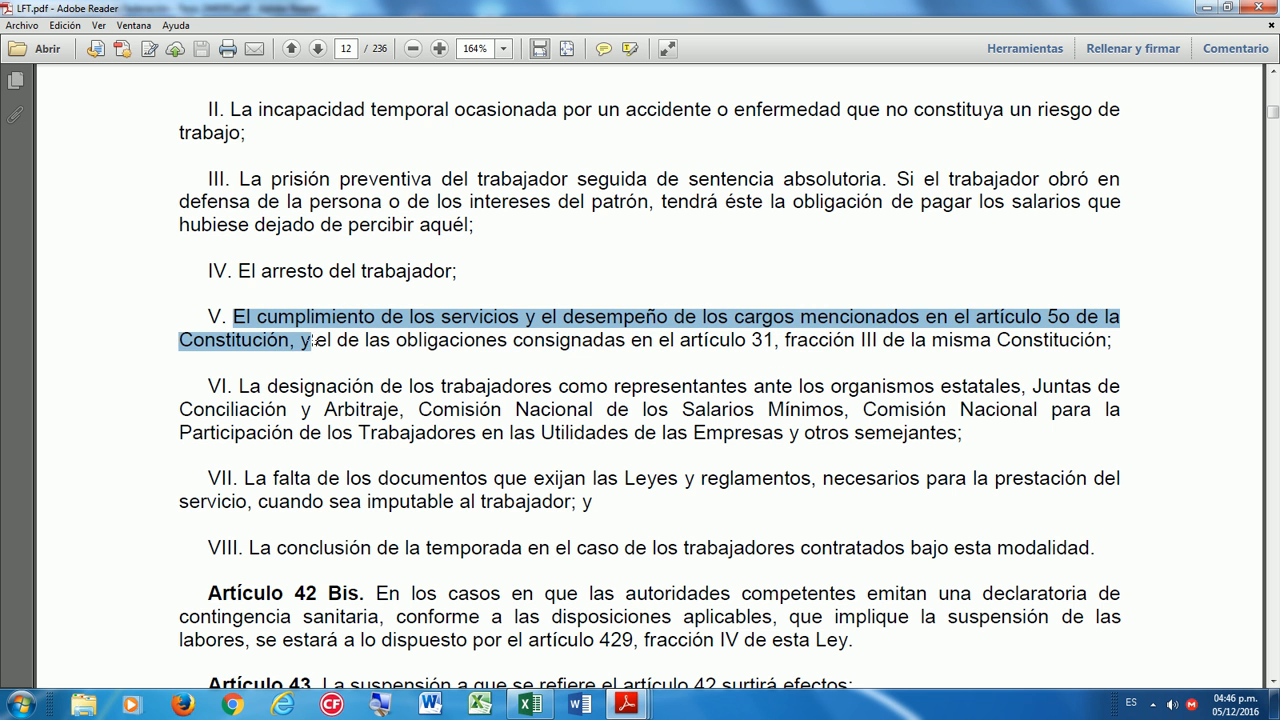
scroll(308, 440, down, 1)
scroll(308, 440, down, 1)
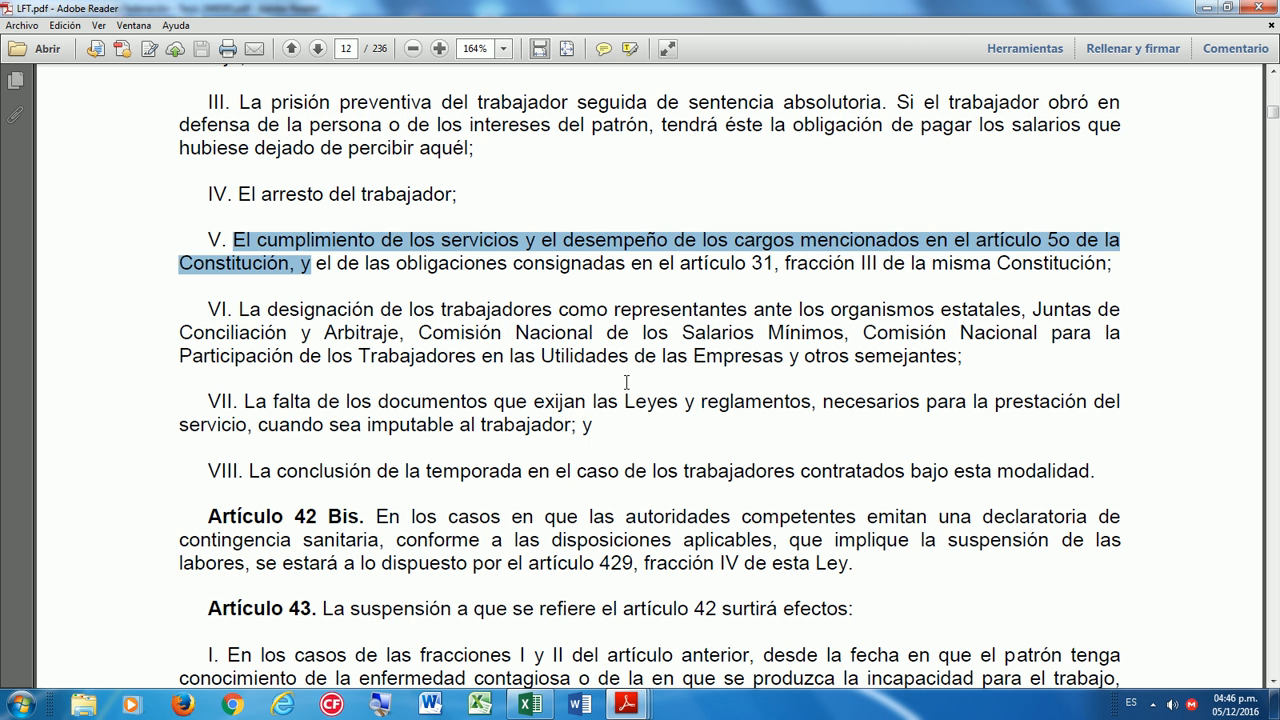
drag(252, 400, 594, 424)
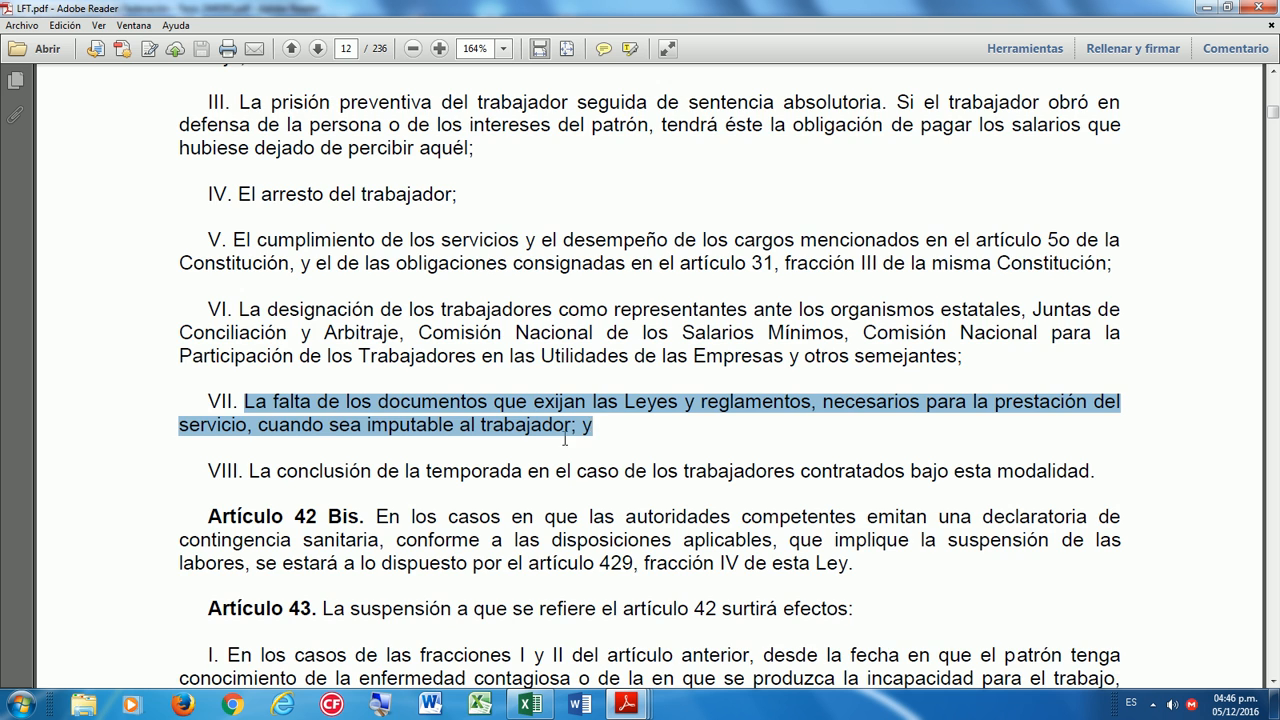
scroll(538, 447, down, 1)
drag(271, 400, 1087, 396)
click(1083, 376)
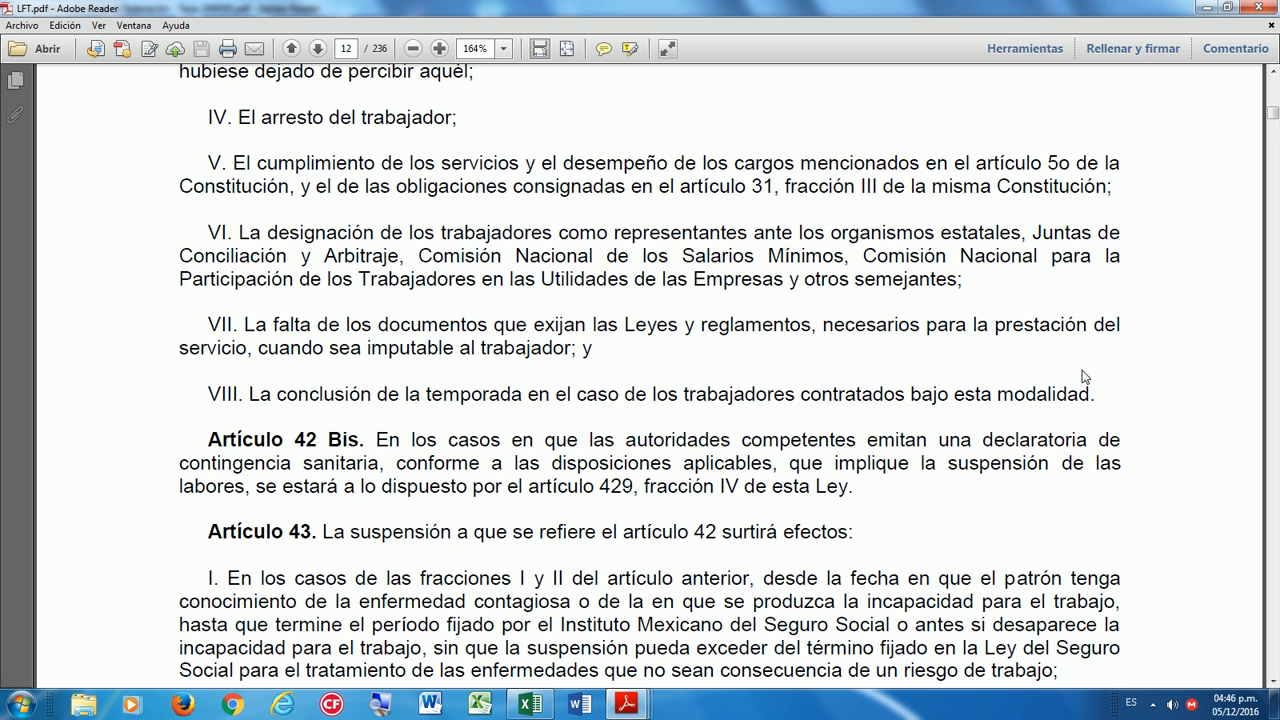
scroll(950, 420, up, 5)
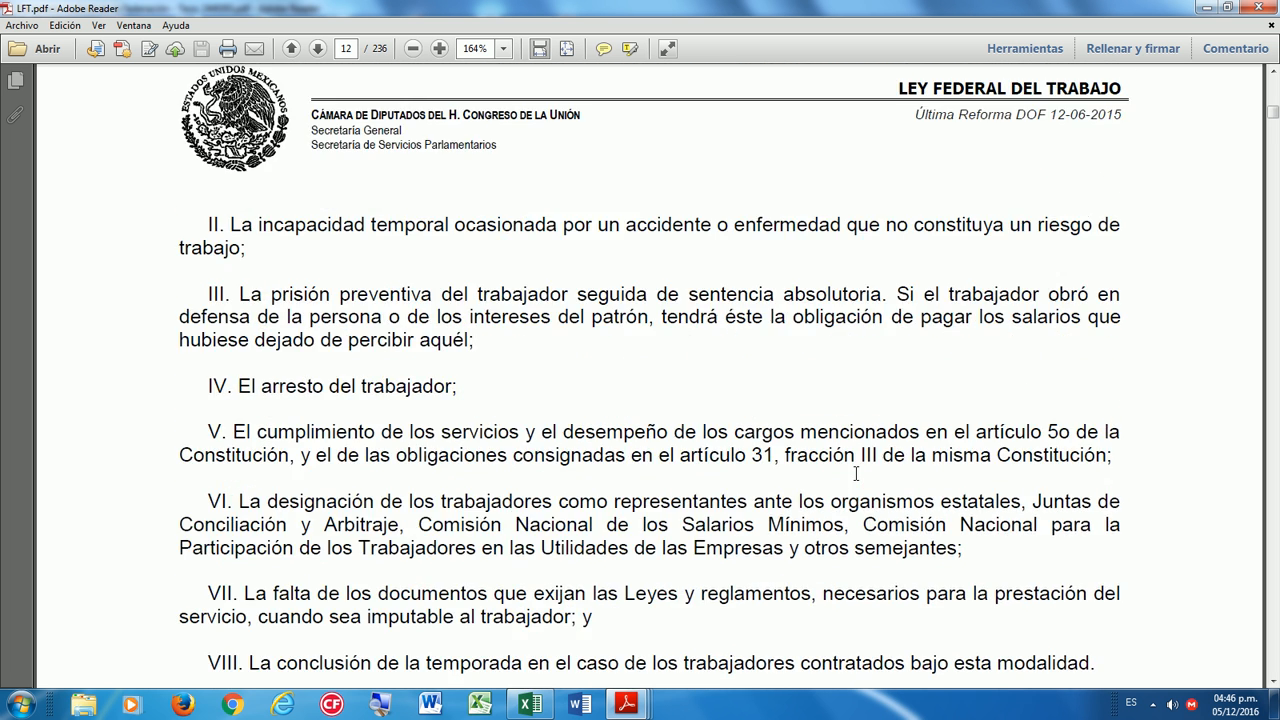
scroll(764, 483, up, 10)
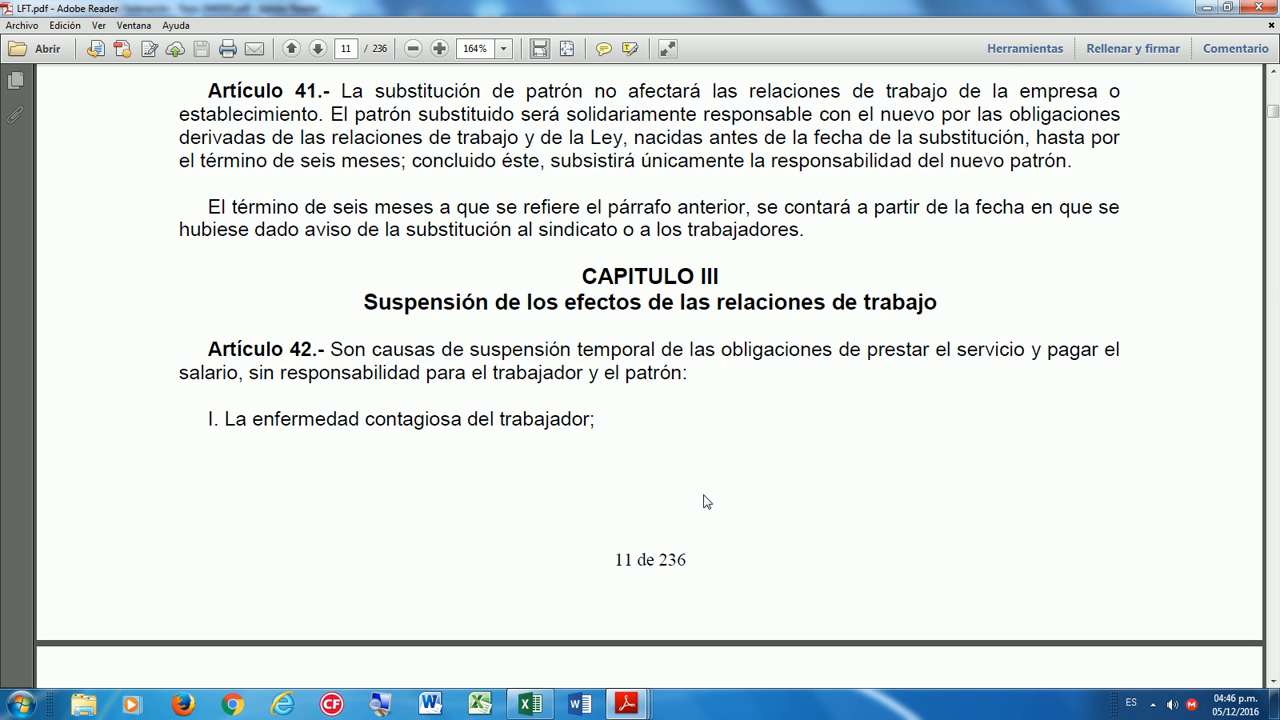
scroll(86, 489, down, 3)
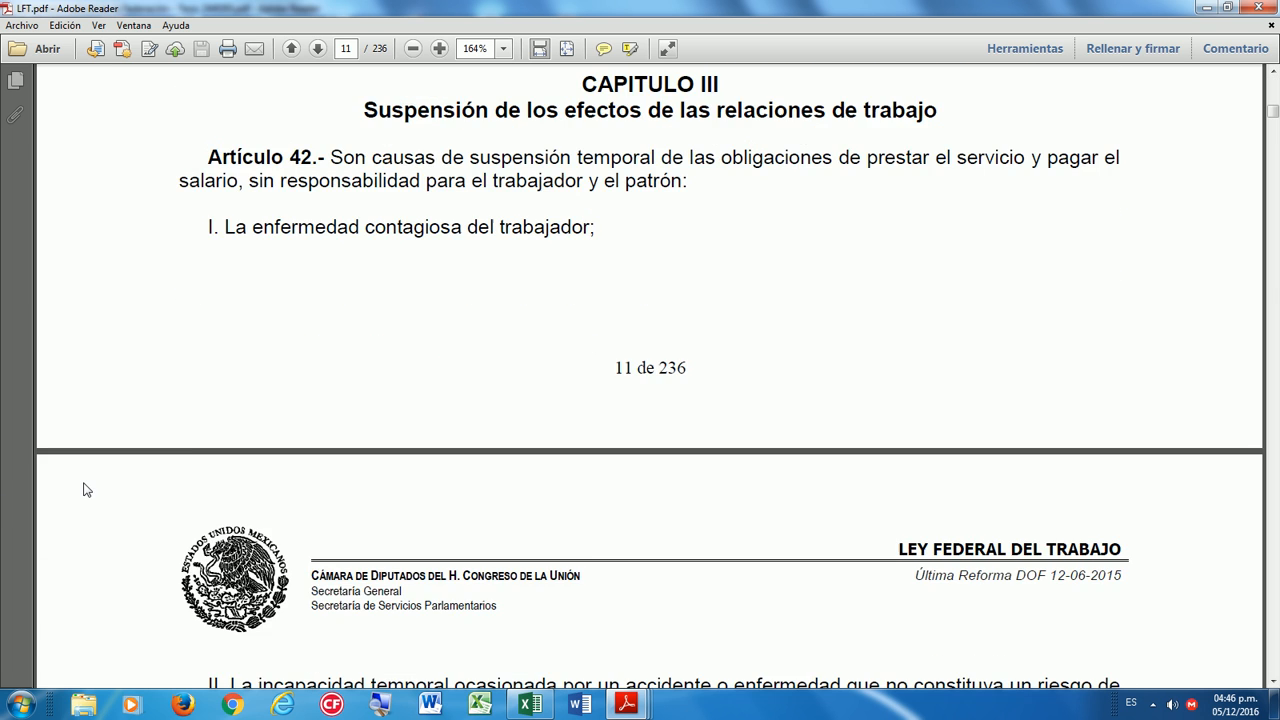
scroll(100, 500, down, 3)
scroll(157, 526, down, 2)
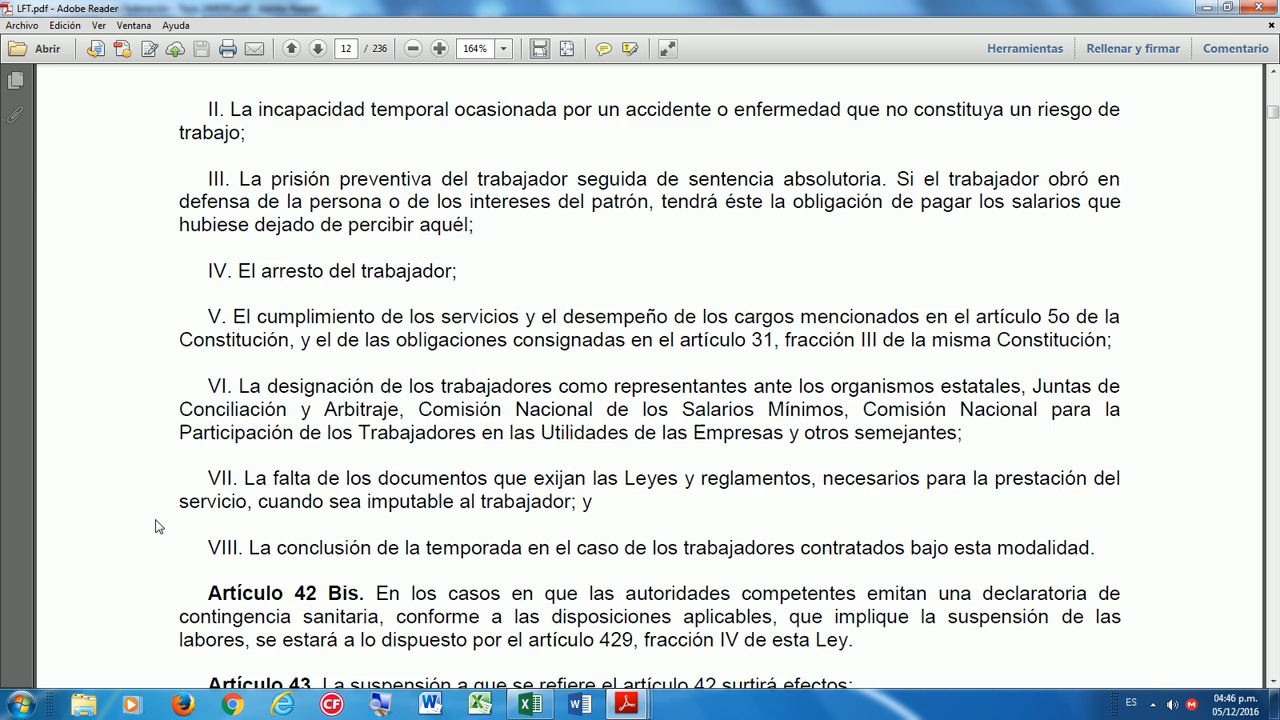
scroll(160, 528, up, 7)
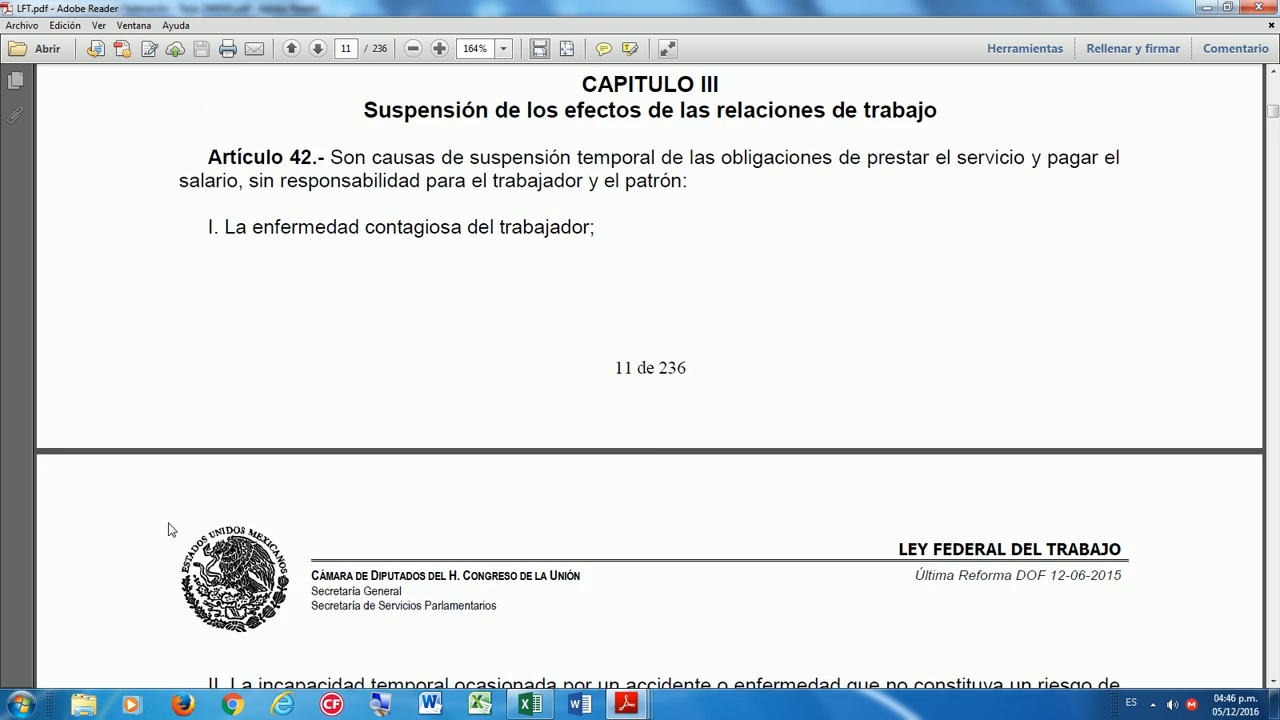
scroll(211, 527, down, 1)
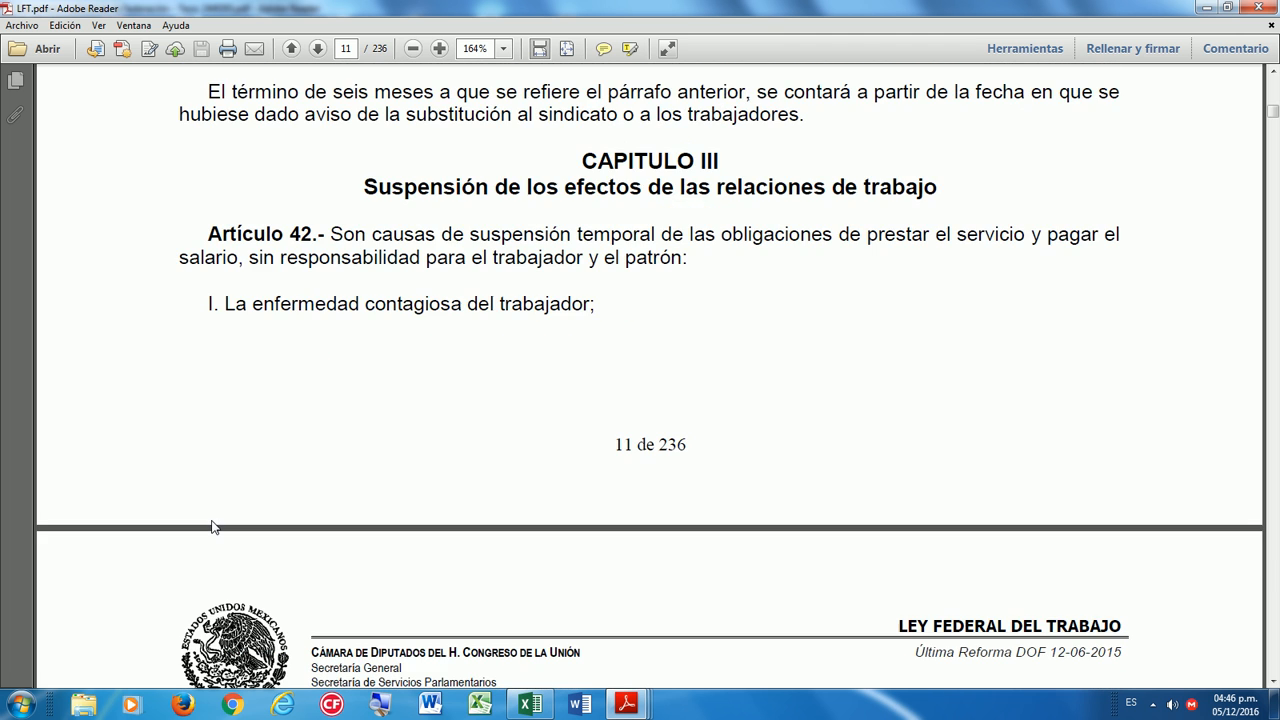
scroll(212, 527, down, 1)
scroll(211, 520, down, 2)
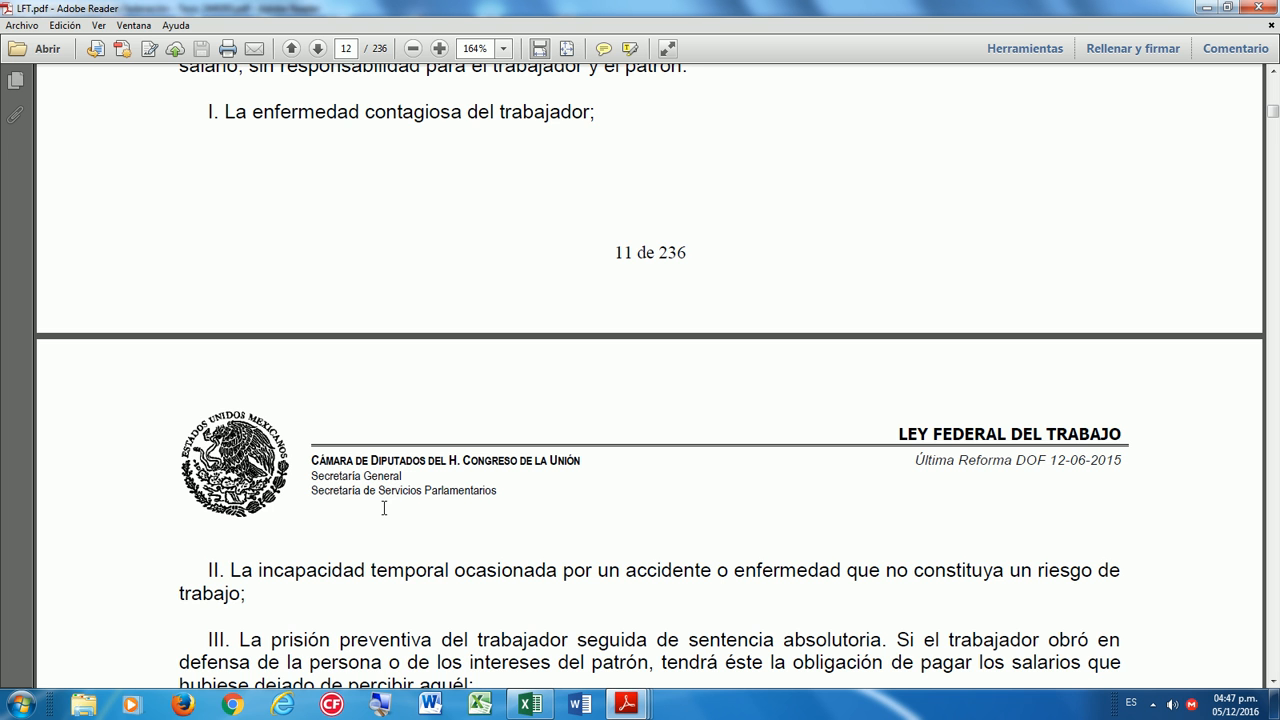
scroll(410, 664, down, 4)
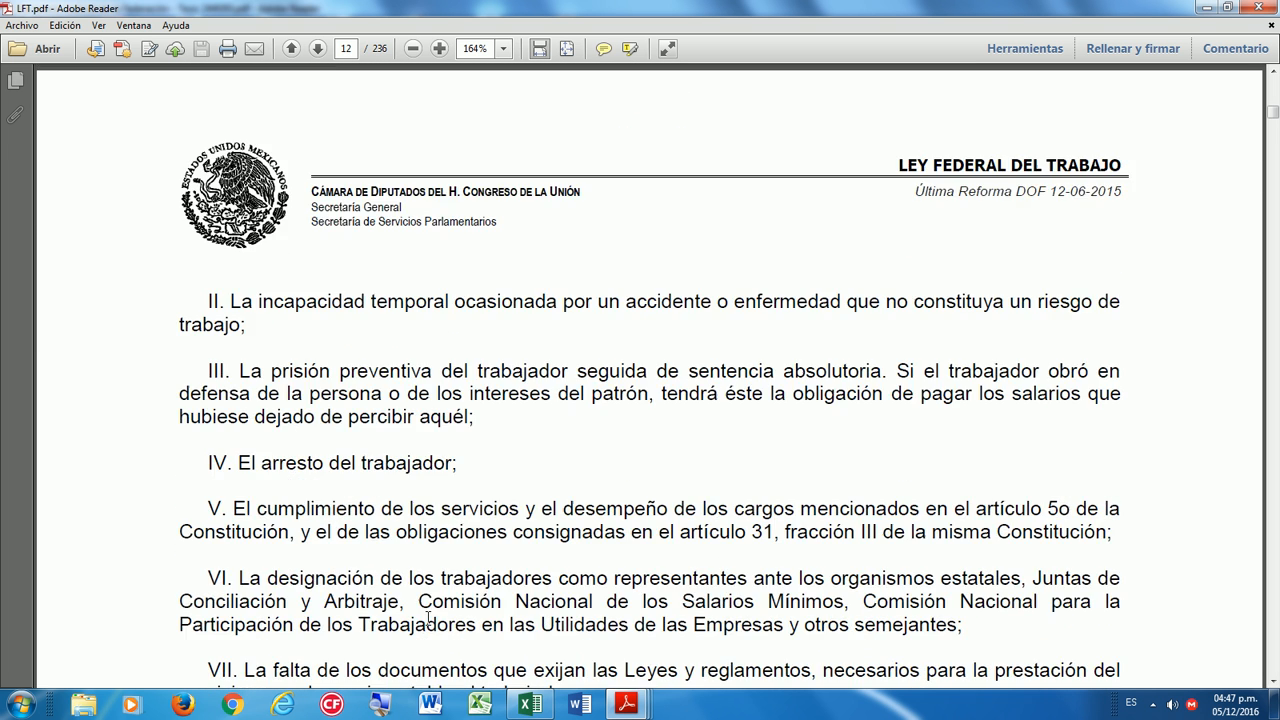
scroll(428, 618, down, 1)
scroll(440, 608, down, 2)
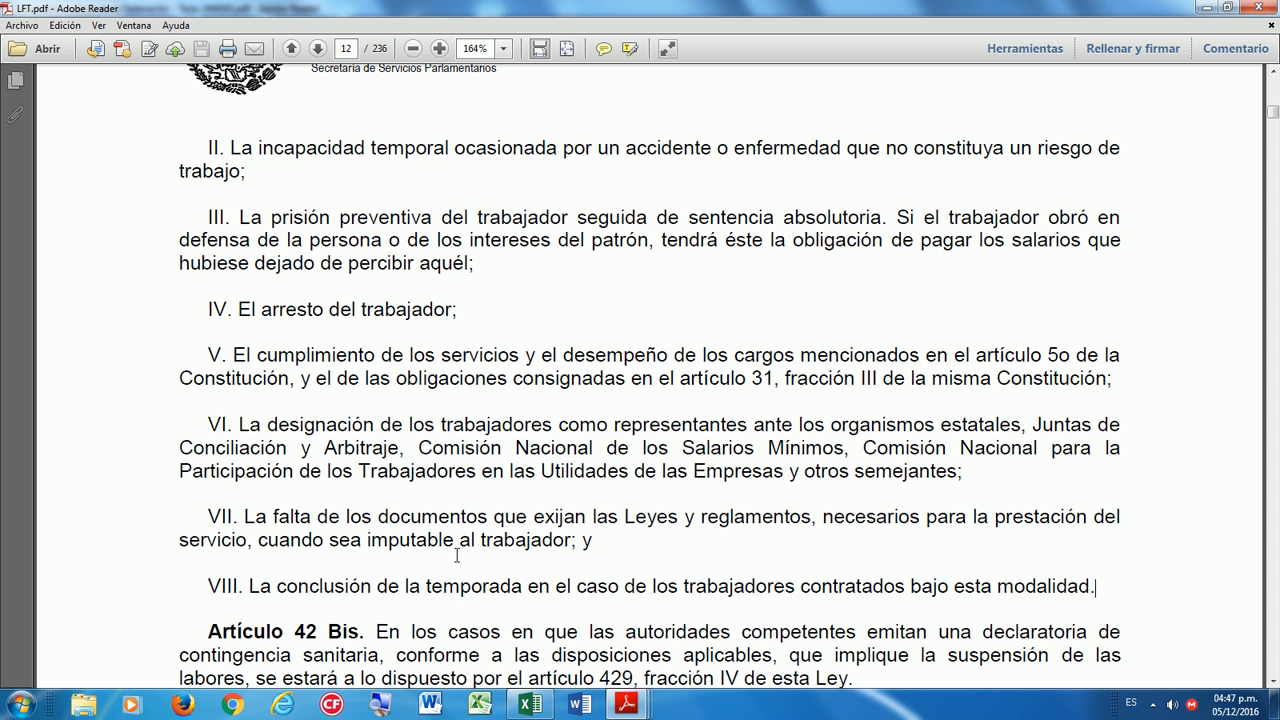
Bring Excel forward and select each Aguinaldo heading from FECHA DE INGRESO to INC. POR MATERNIDAD.
click(533, 706)
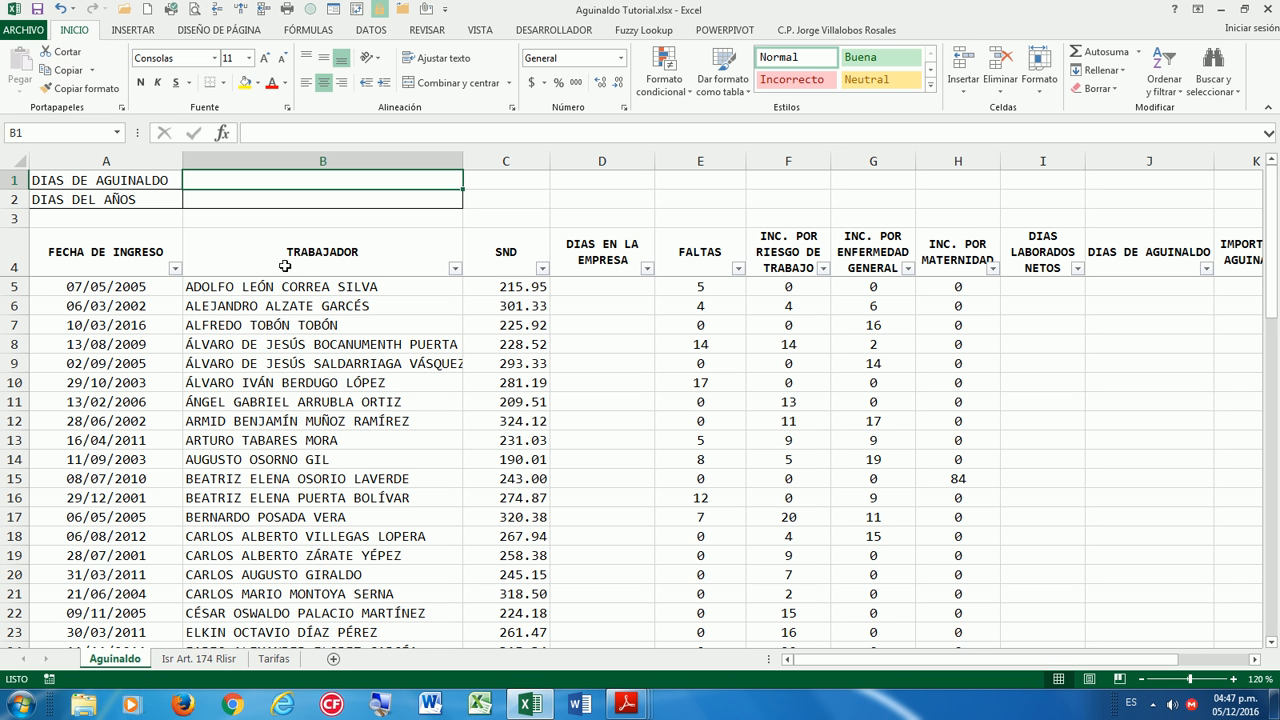
click(274, 231)
click(274, 178)
click(146, 261)
click(309, 257)
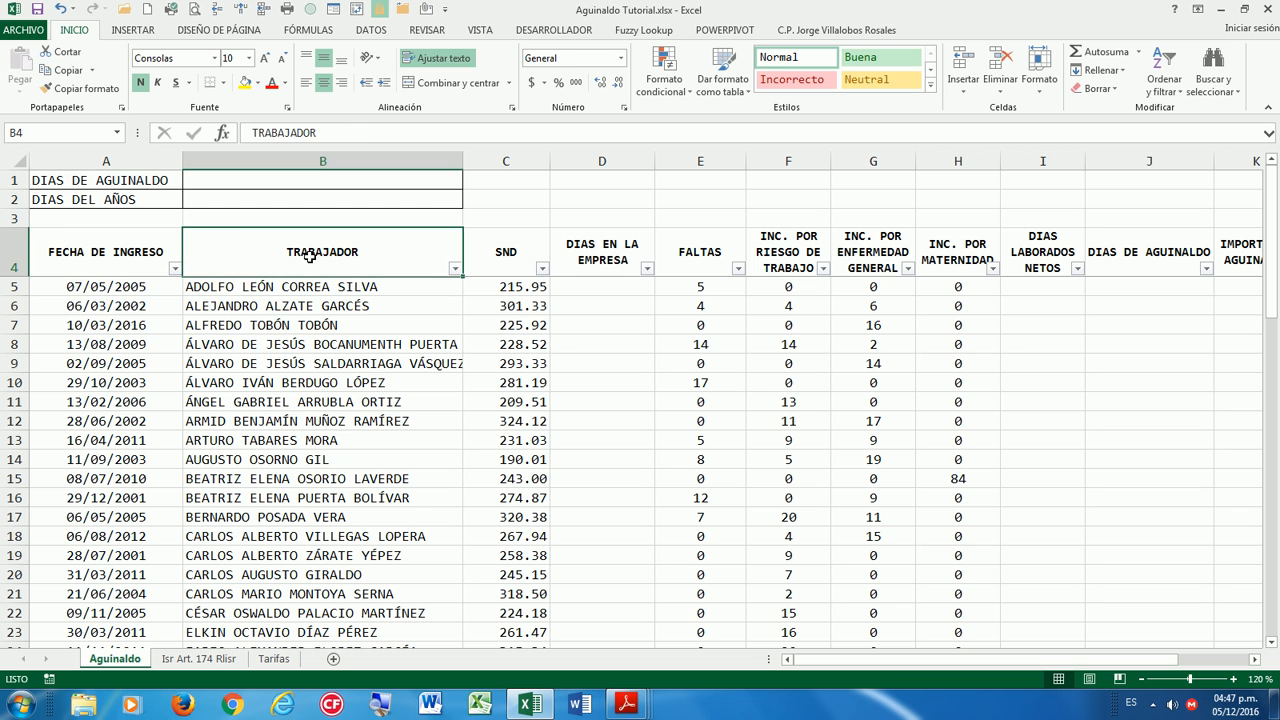
click(527, 252)
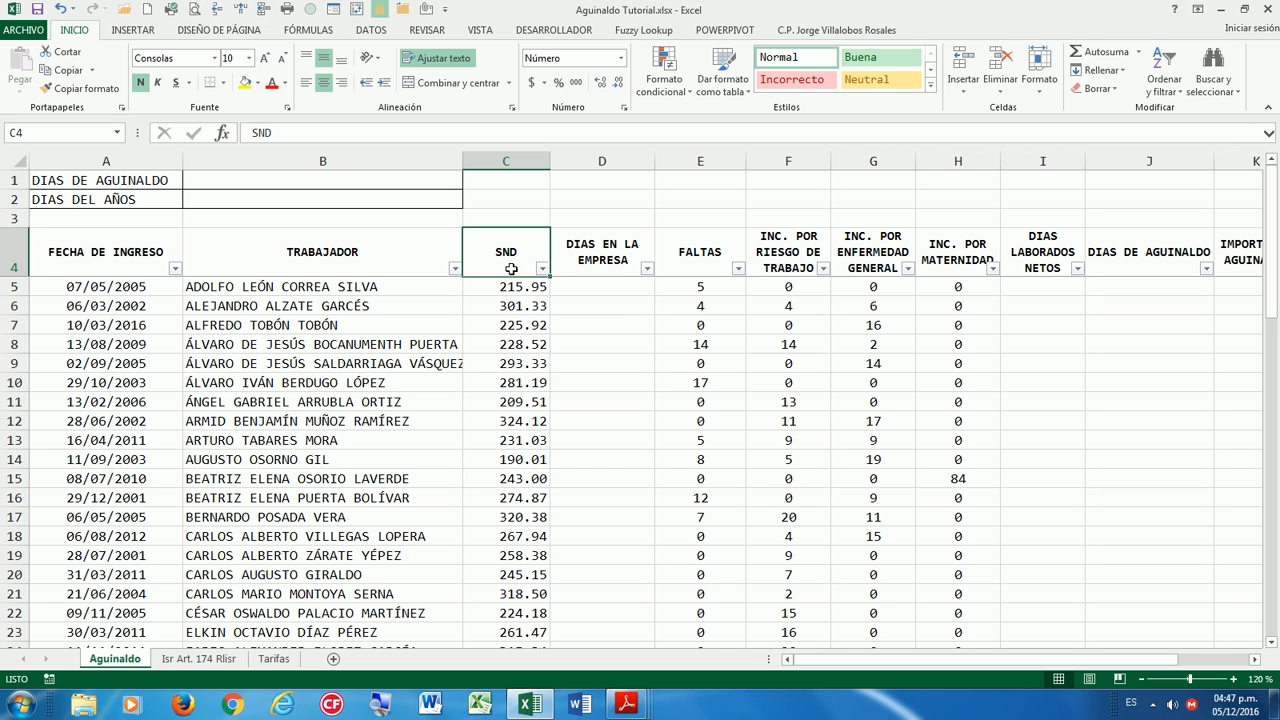
click(588, 255)
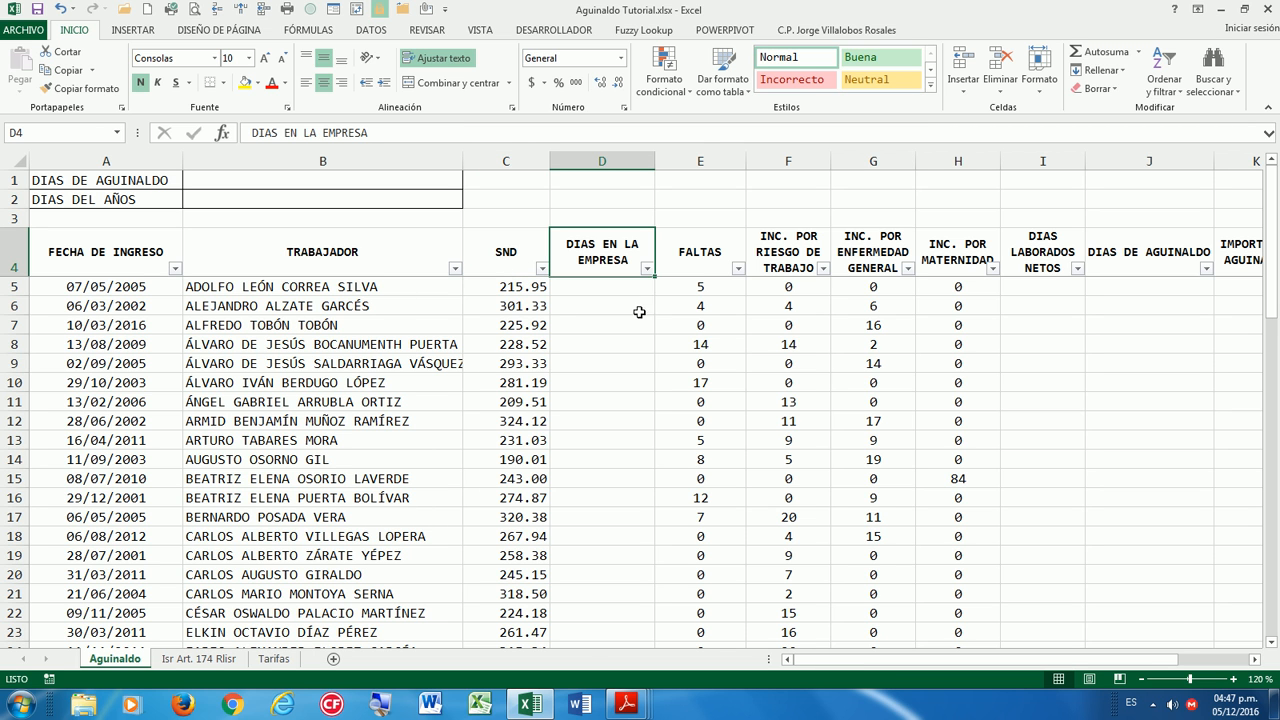
click(703, 262)
click(786, 257)
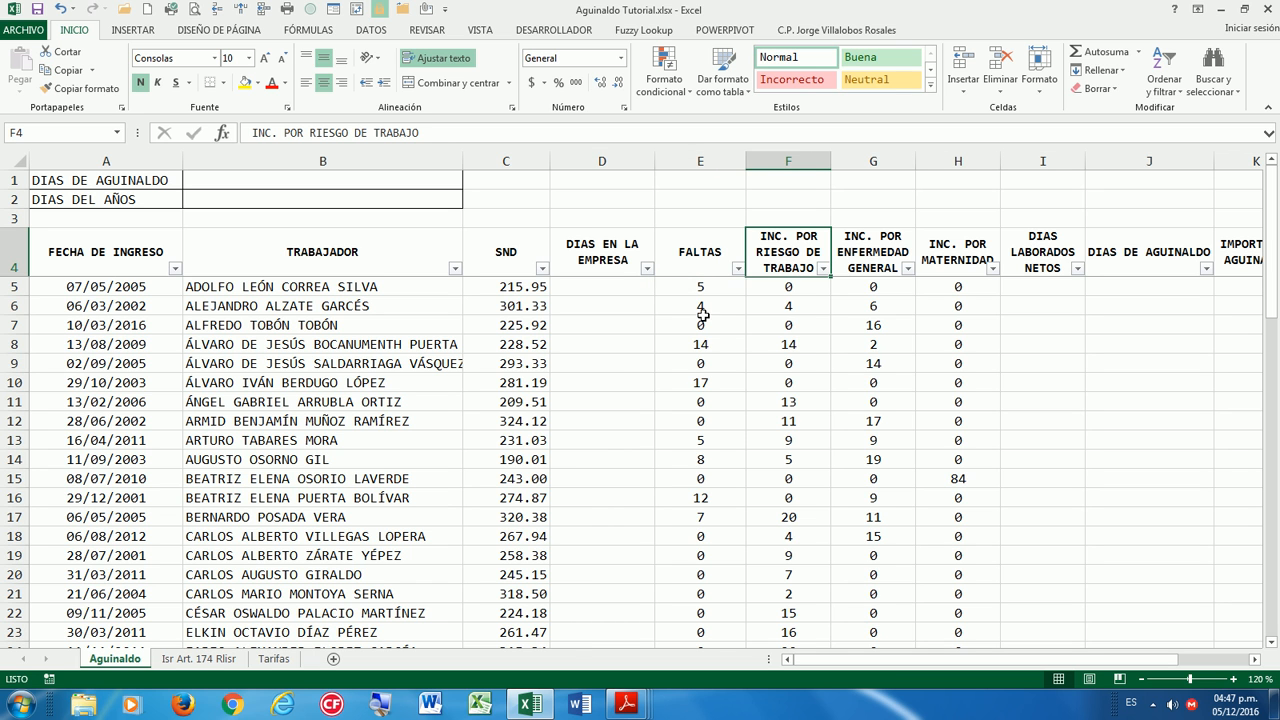
click(869, 259)
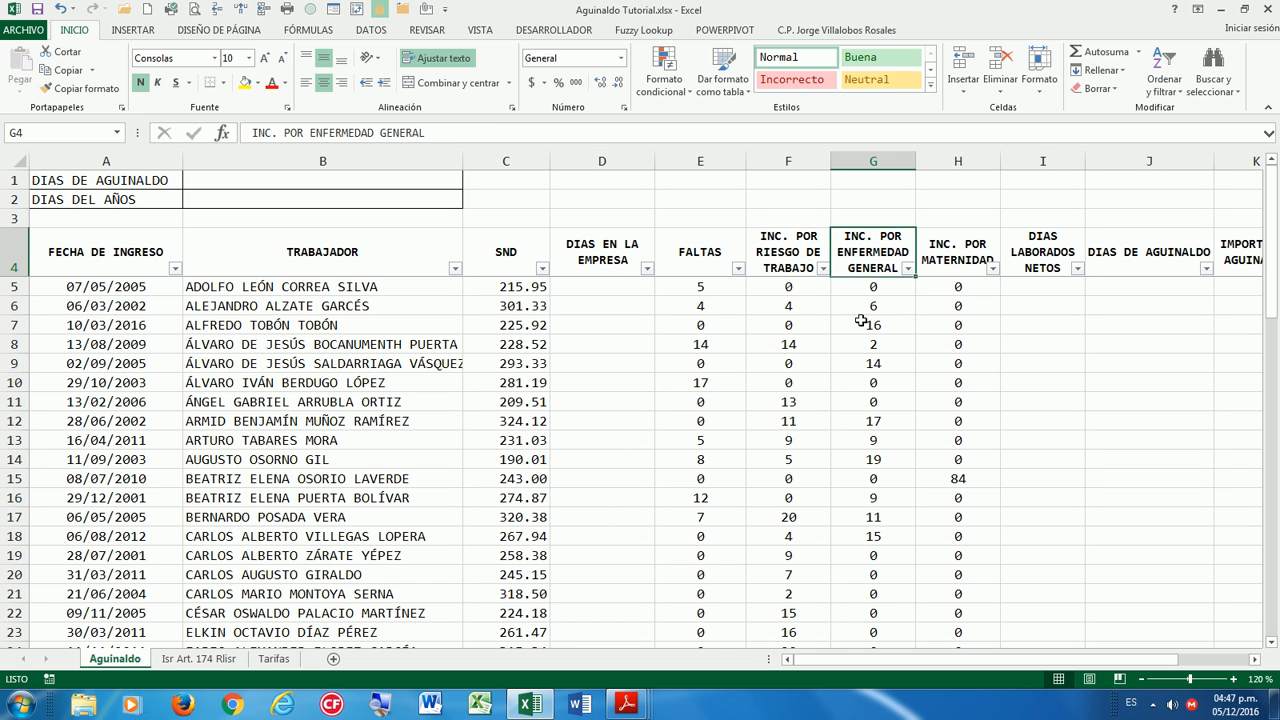
click(944, 262)
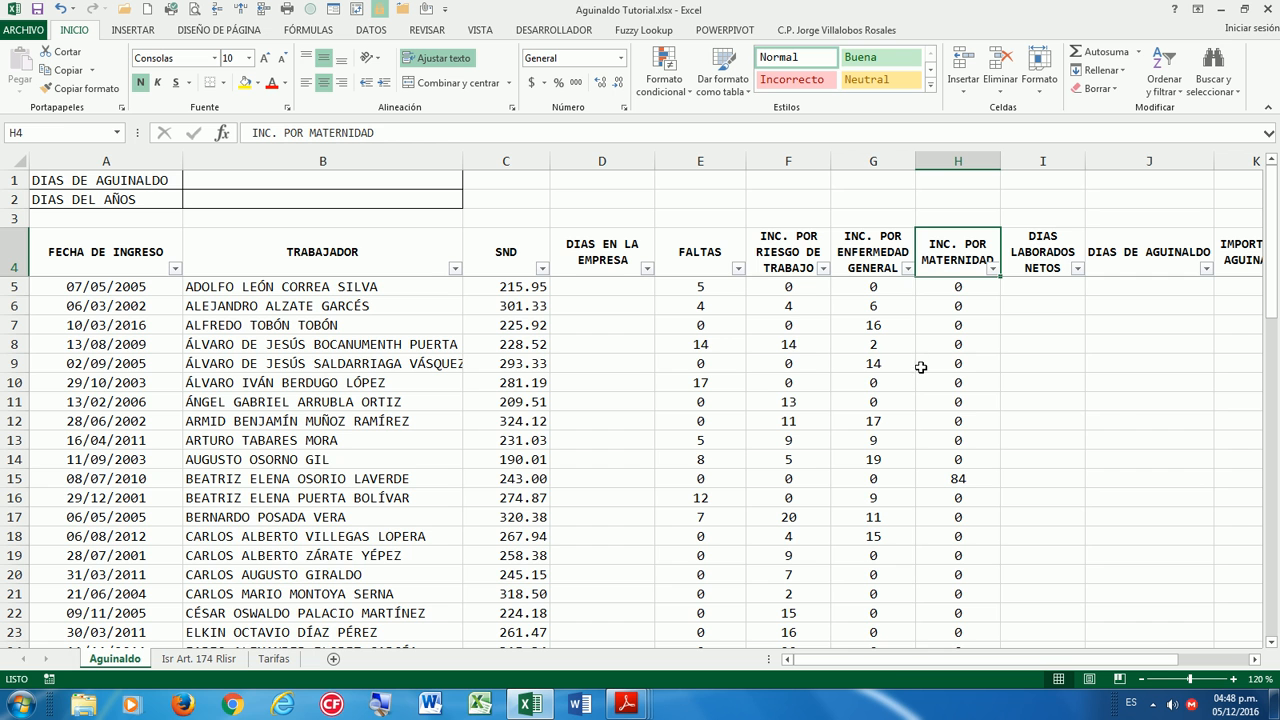
drag(1074, 668, 1118, 661)
Review the Isr Art. 174 Rlisr and Tarifas sheets, zooming Tarifas out to 130%.
click(194, 660)
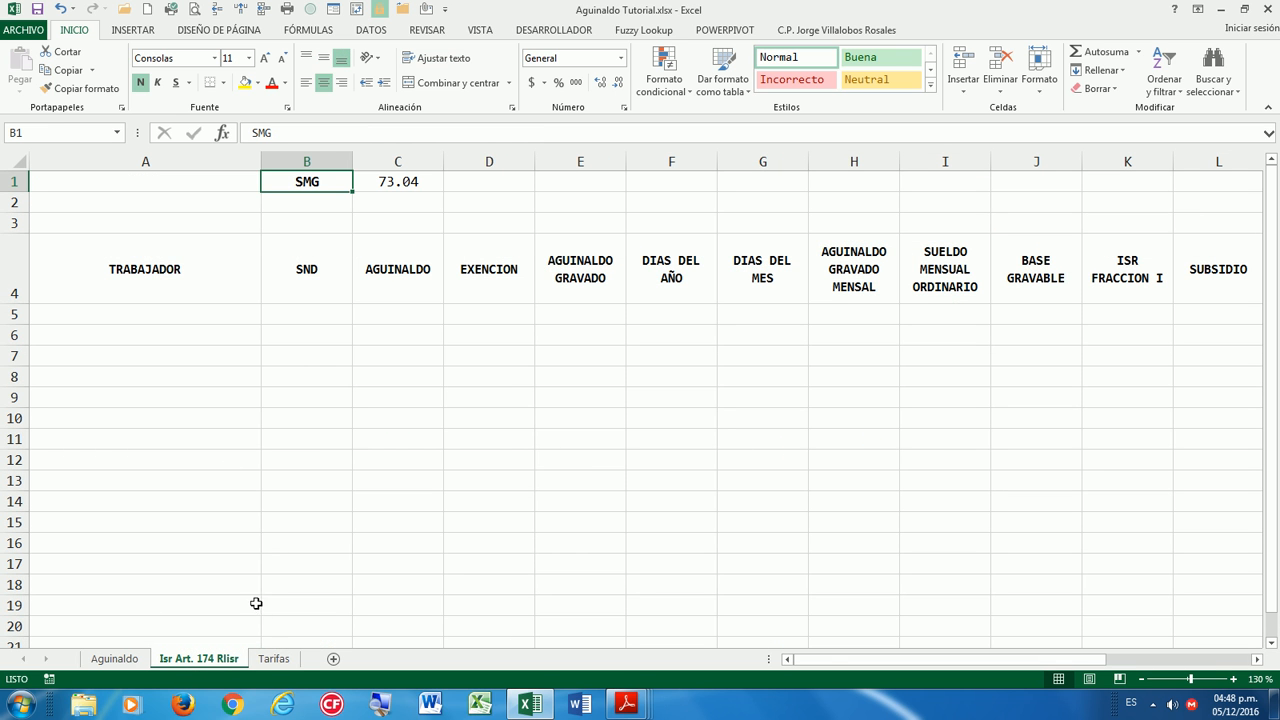
drag(845, 663, 803, 668)
click(274, 659)
scroll(380, 568, down, 2)
scroll(380, 568, down, 3)
scroll(386, 571, up, 5)
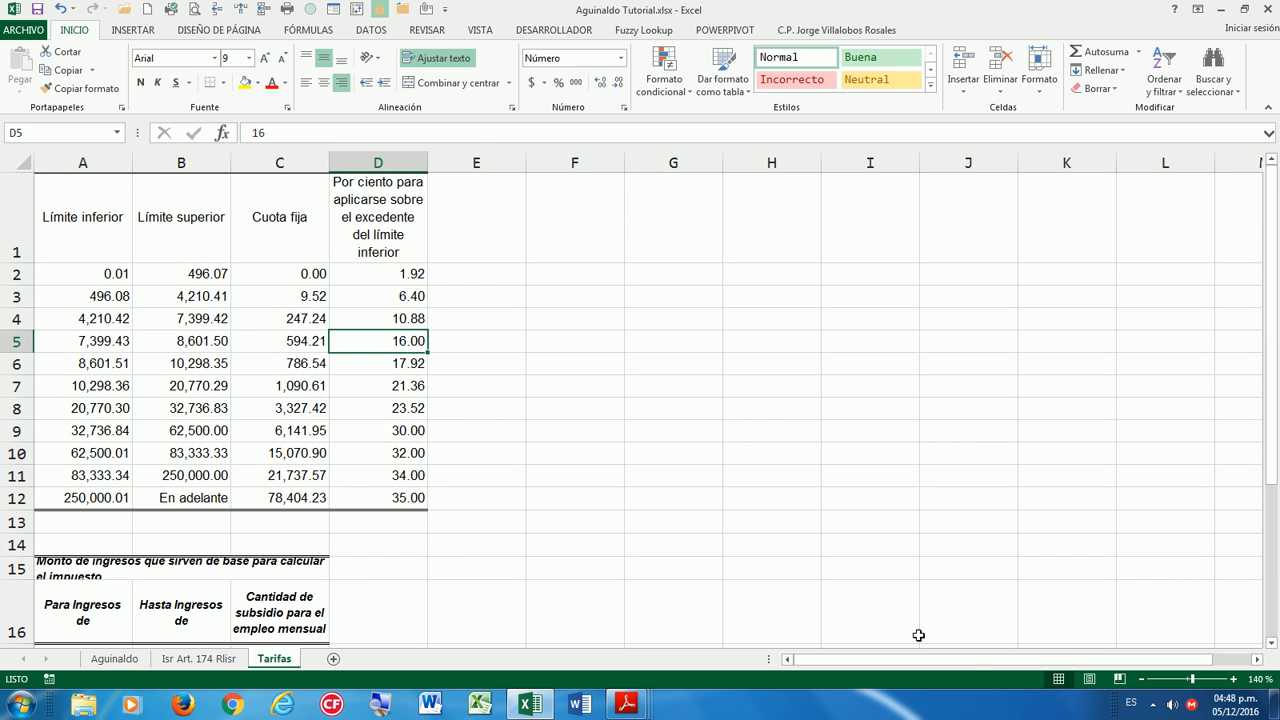
click(1141, 679)
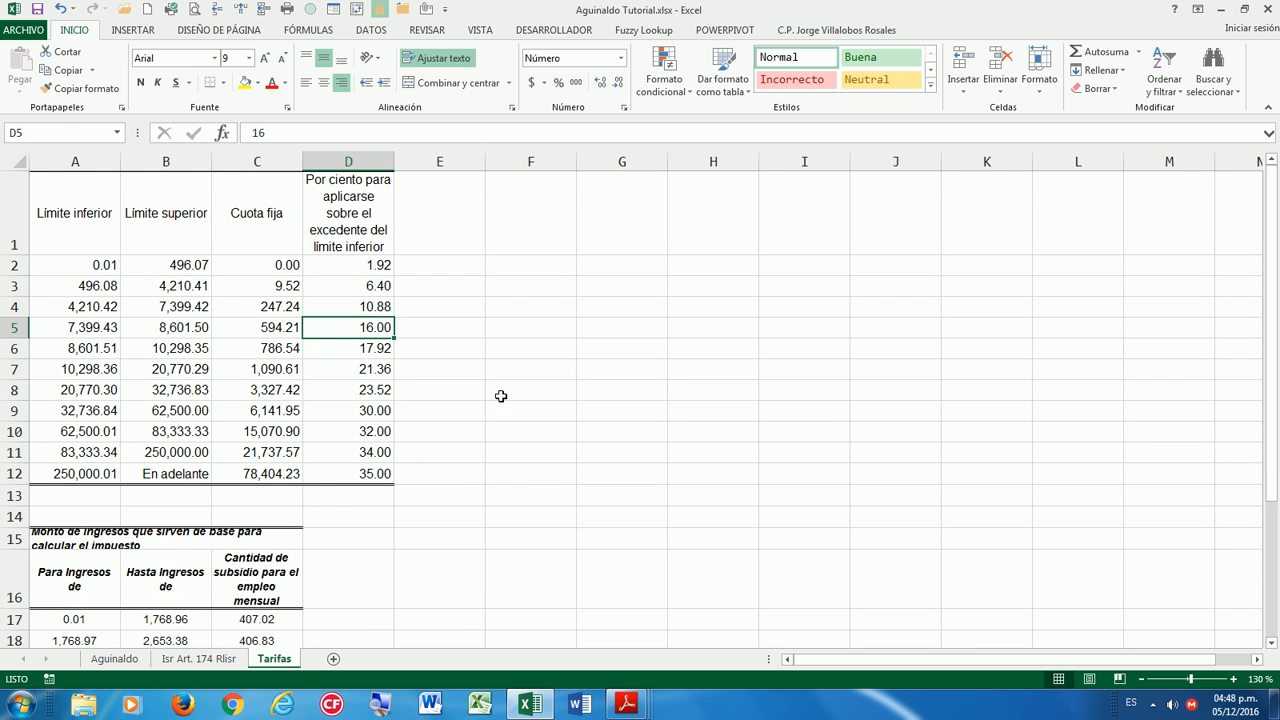
Return to the Aguinaldo sheet, select cell B1, and show the DATOS ribbon.
click(120, 661)
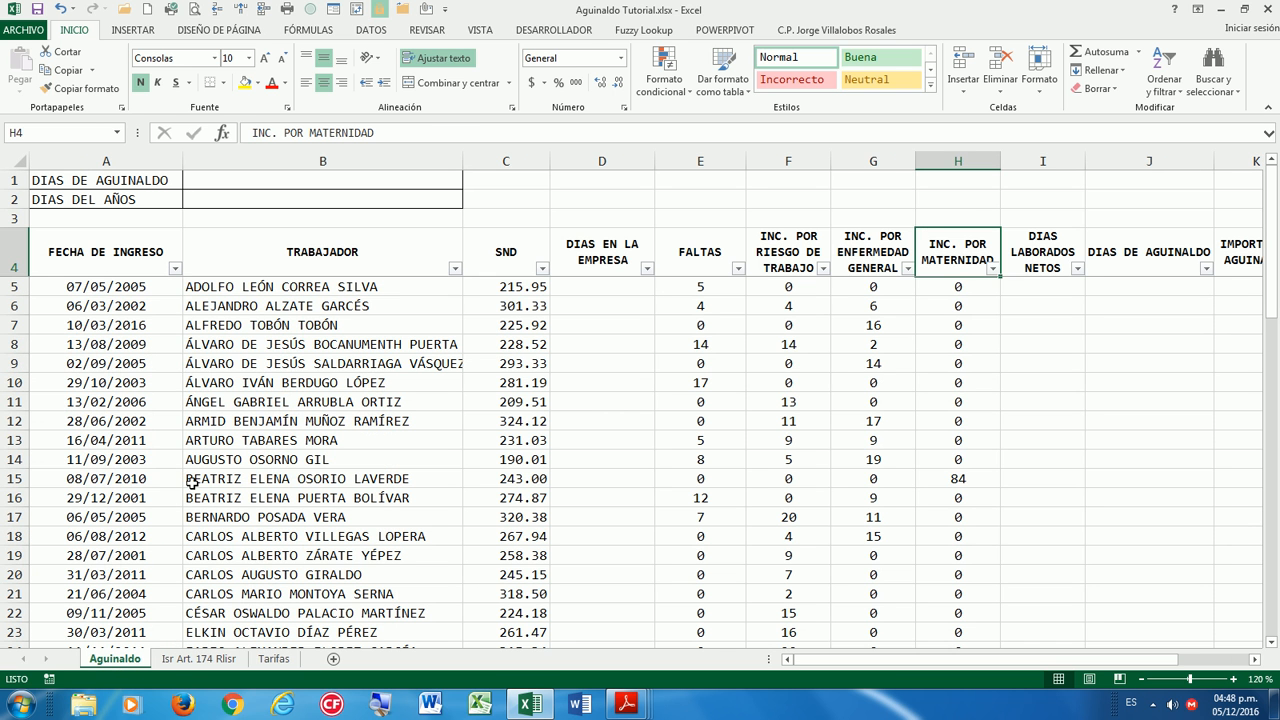
click(325, 183)
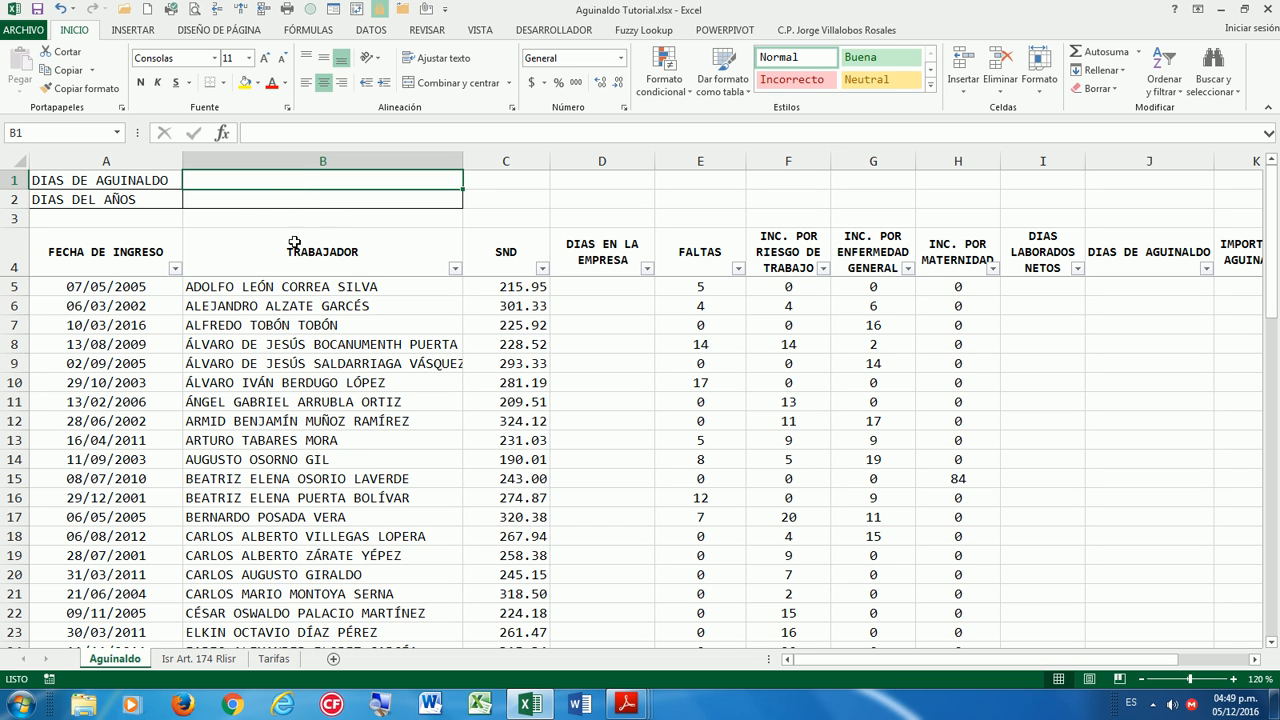
click(371, 31)
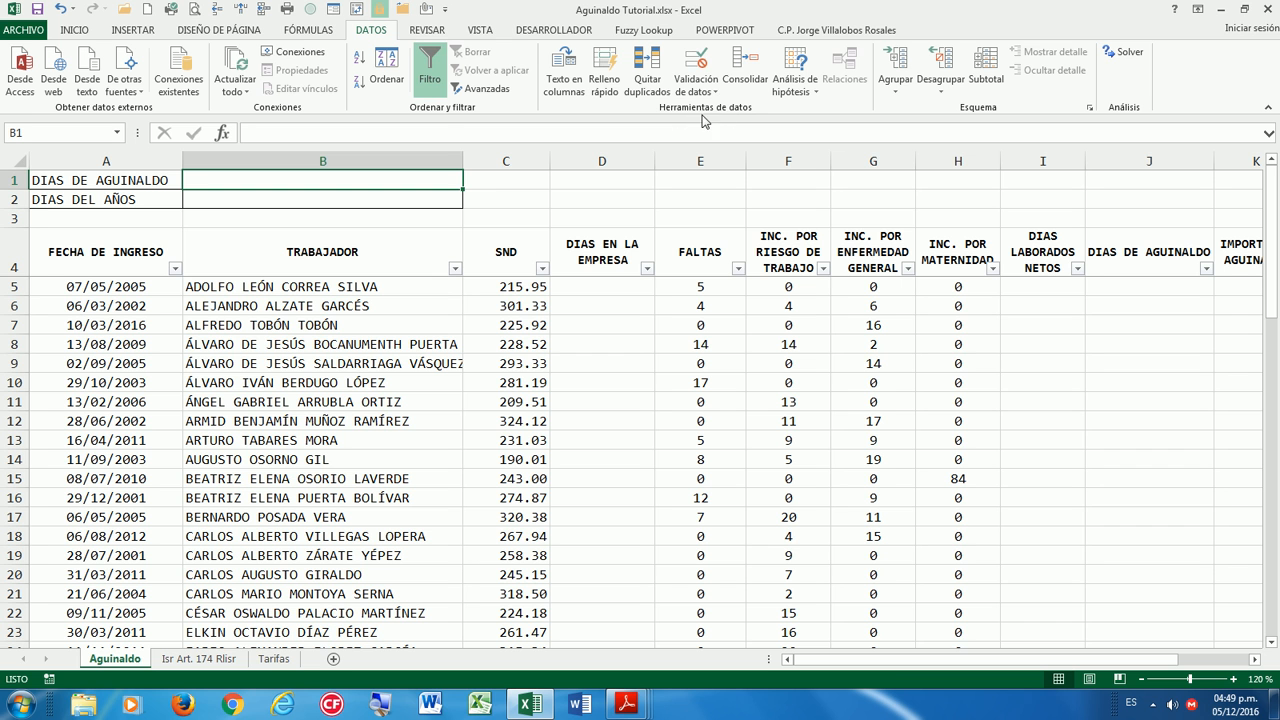
Restrict B1 to whole numbers greater than or equal to 15.
click(695, 66)
drag(399, 167, 675, 163)
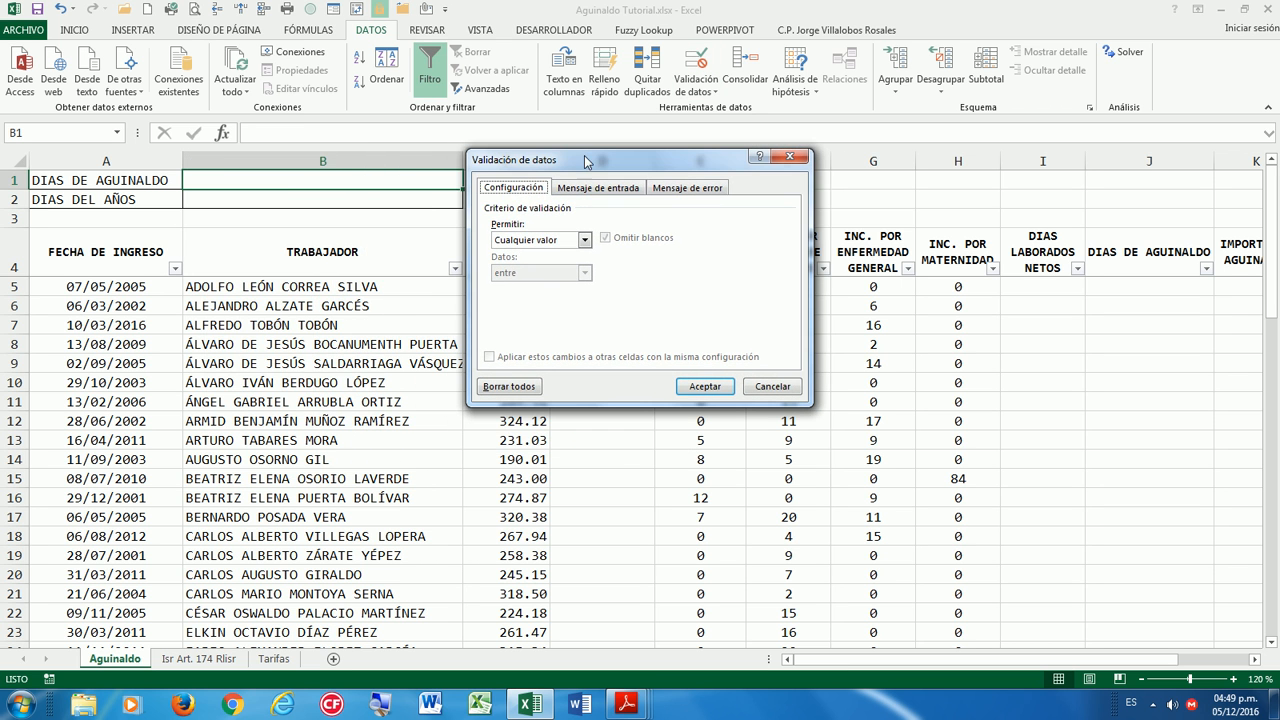
drag(586, 160, 670, 153)
click(631, 237)
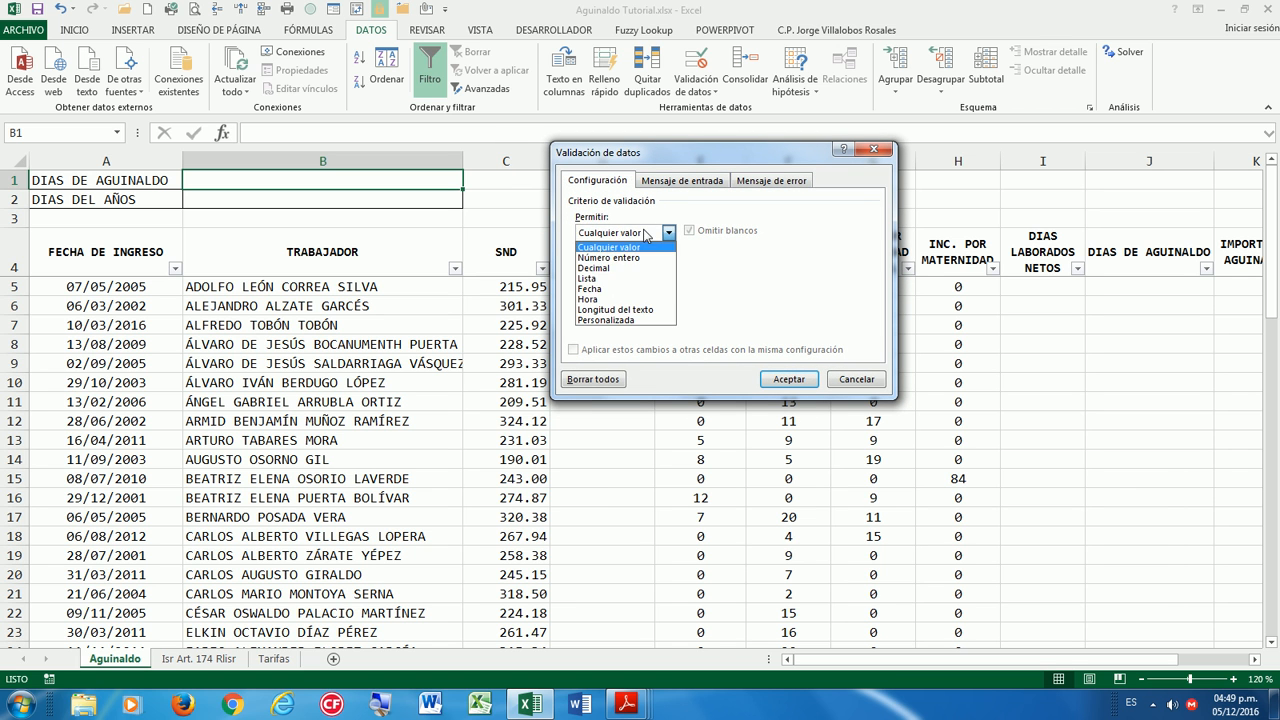
click(613, 258)
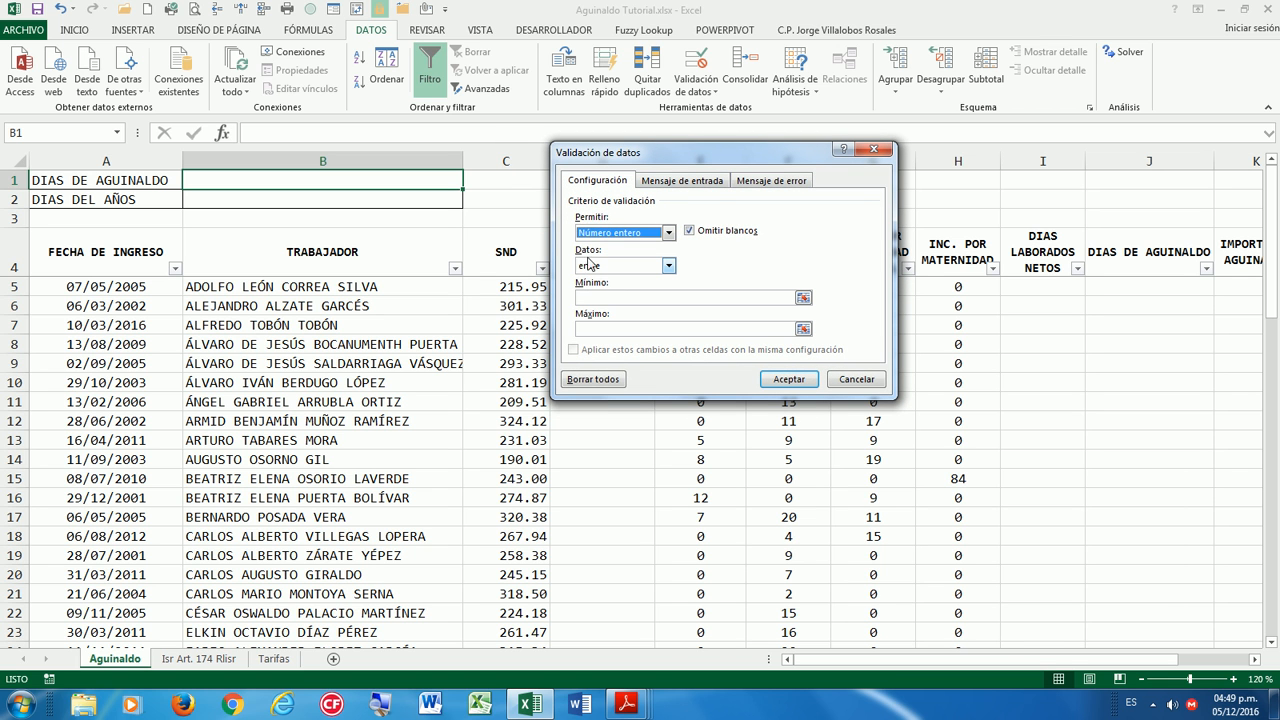
click(613, 268)
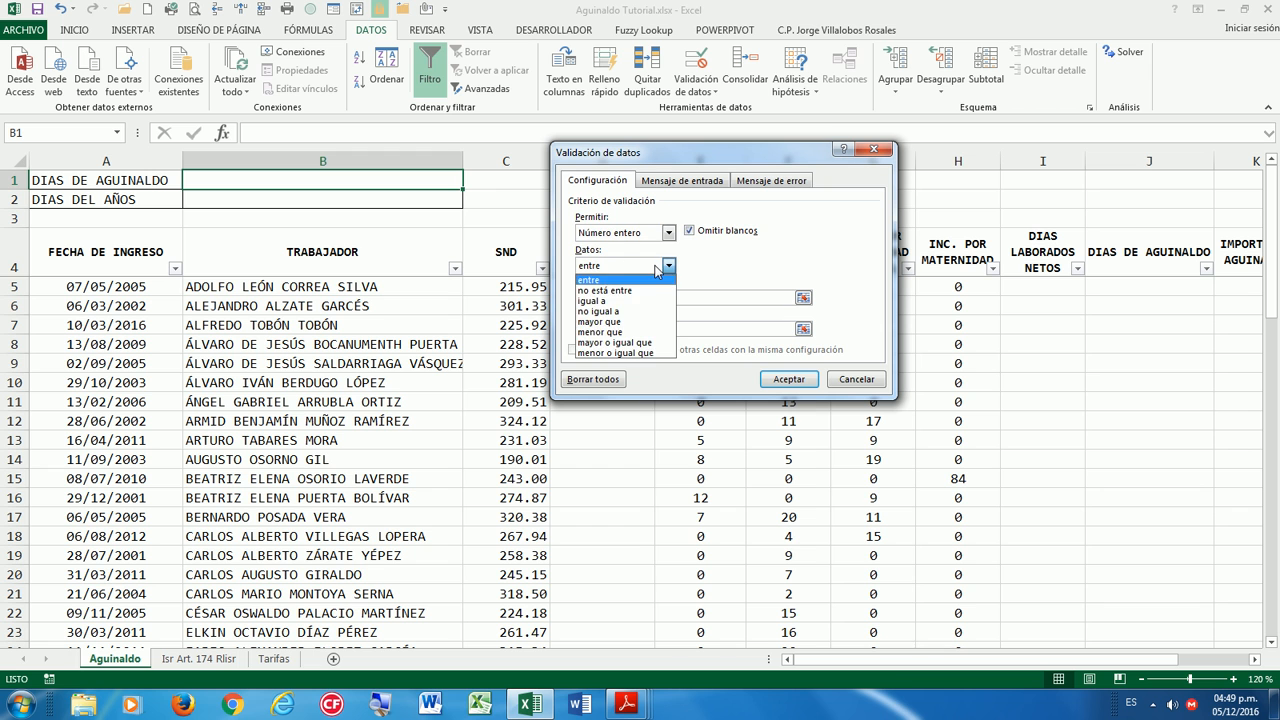
click(616, 345)
click(614, 297)
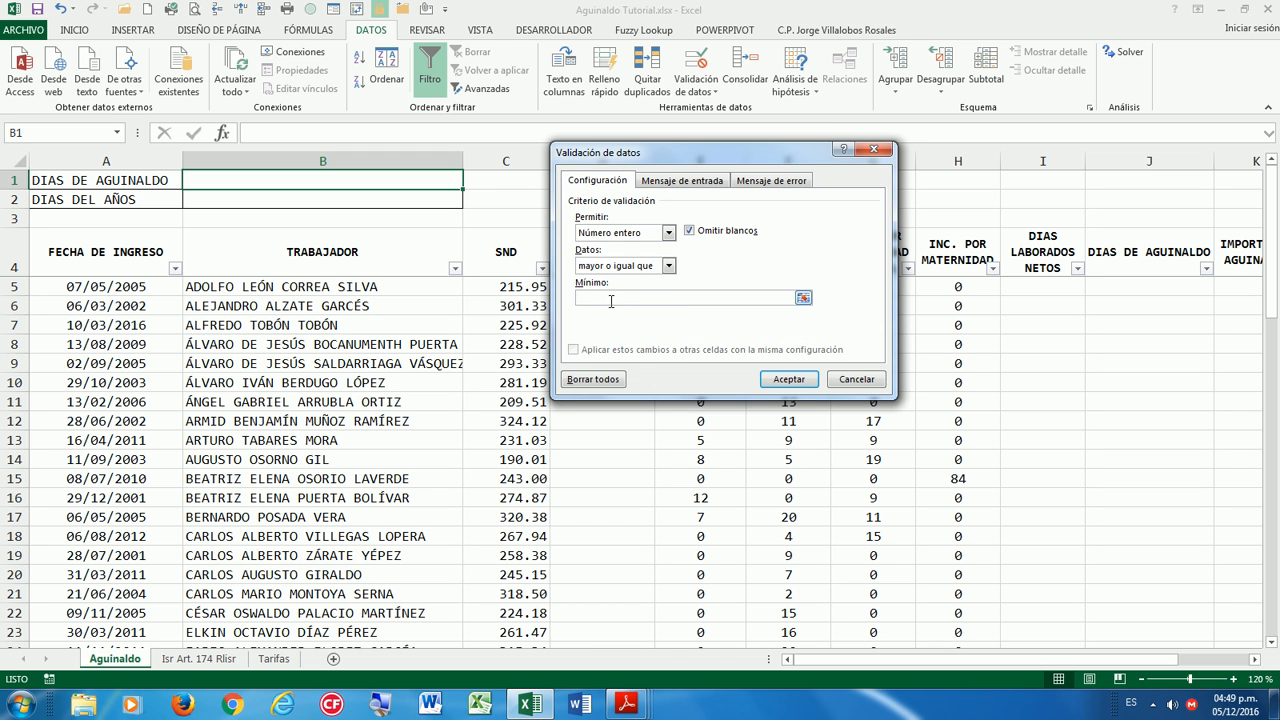
text(15)
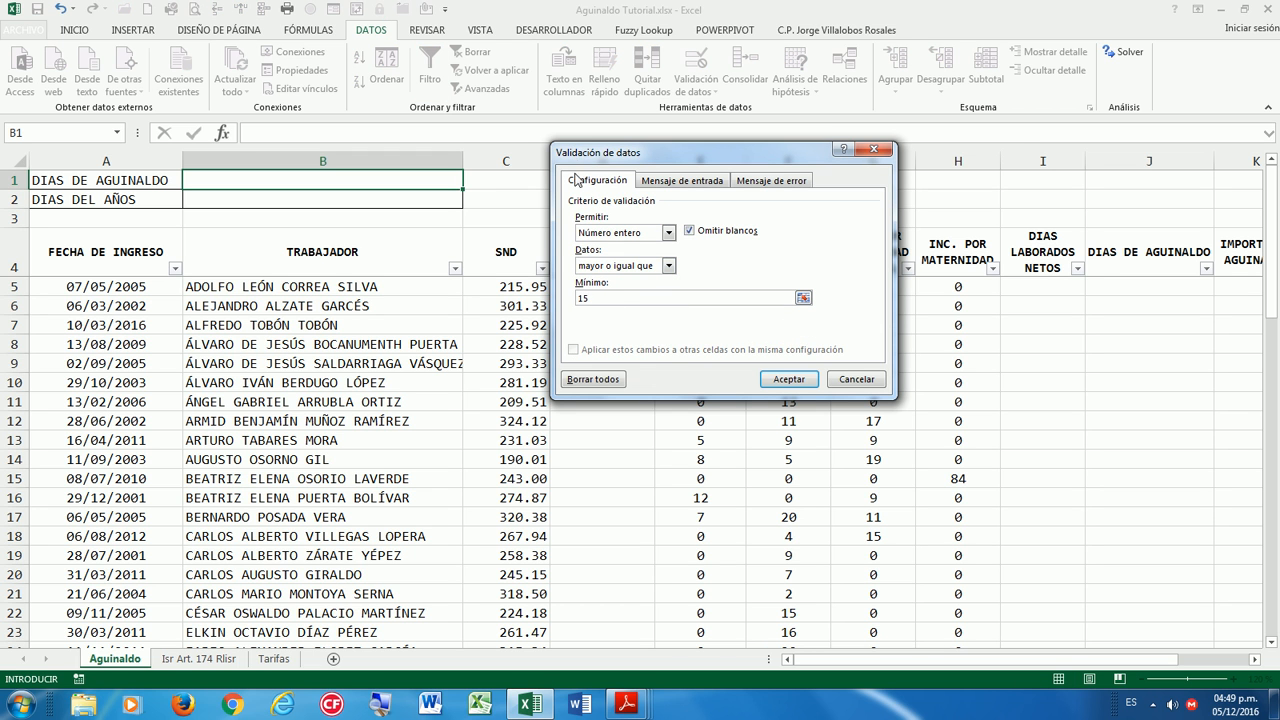
Add a Detener alert titled Error saying aguinaldo days cannot be below 15 by law.
click(757, 182)
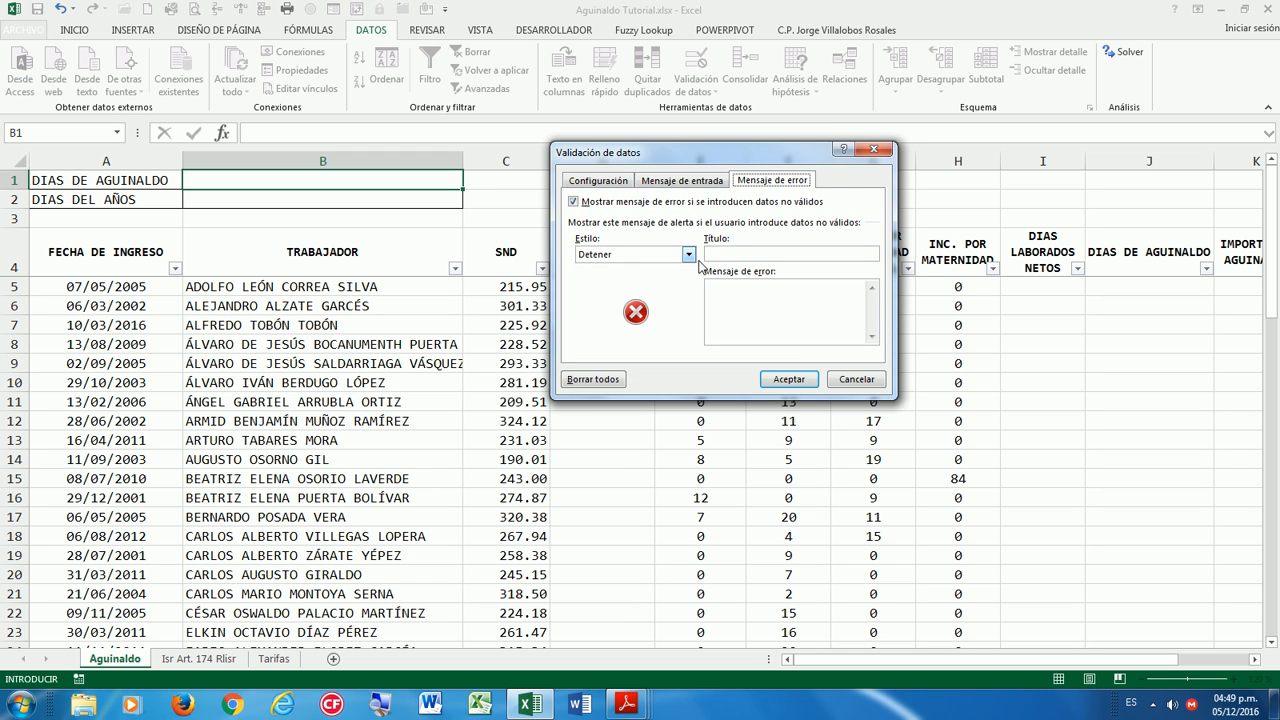
click(686, 256)
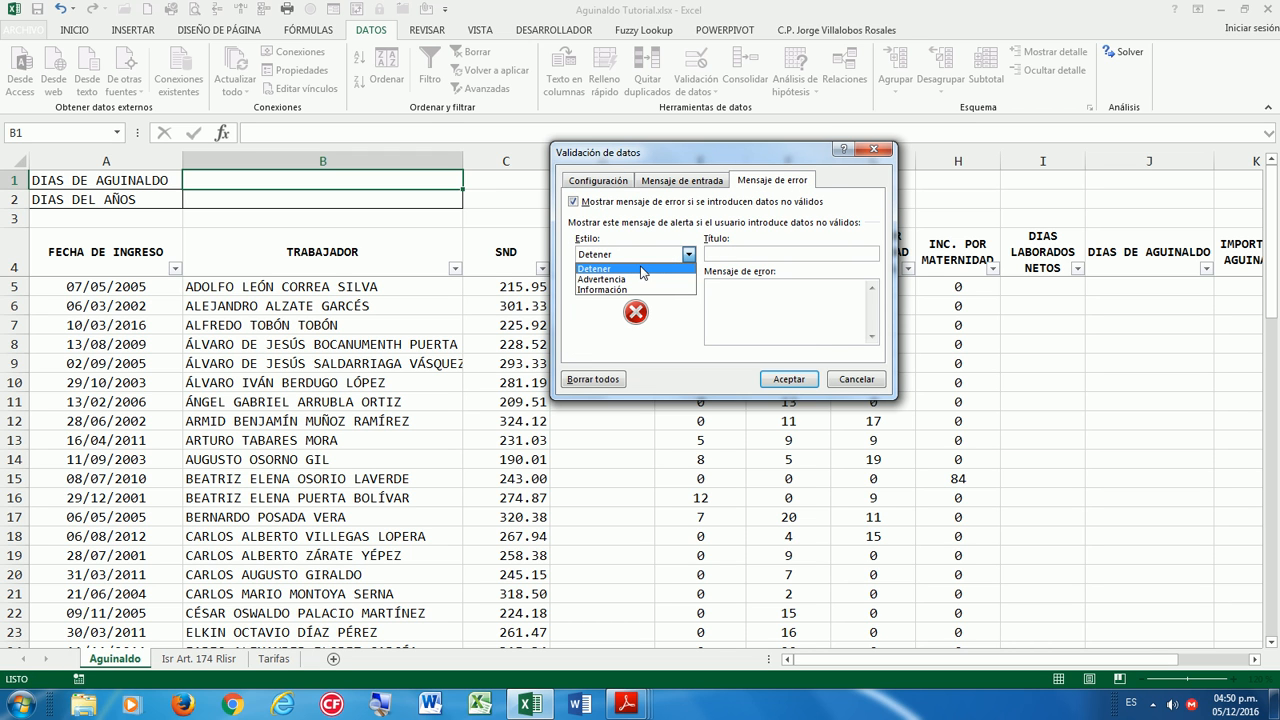
click(666, 266)
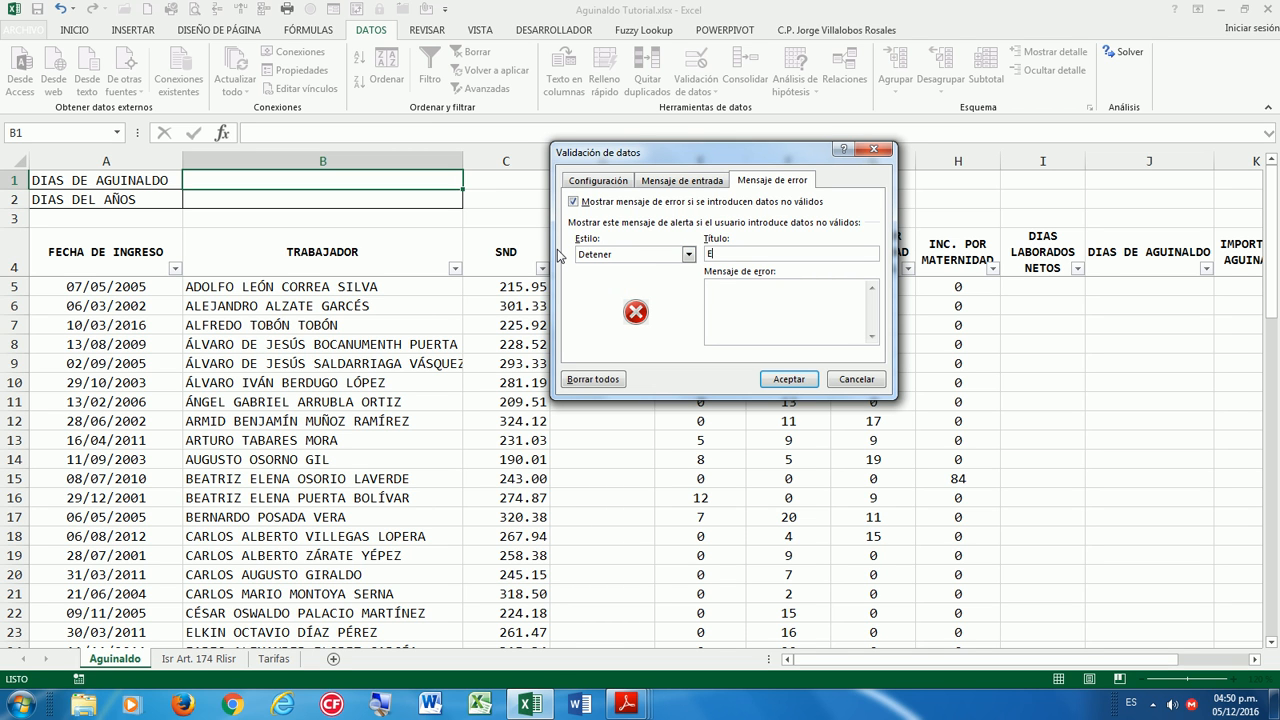
text(Error)
click(728, 294)
text(Los dias de aguinaldo)
key(BackSpace)
key(BackSpace)
text(pod)
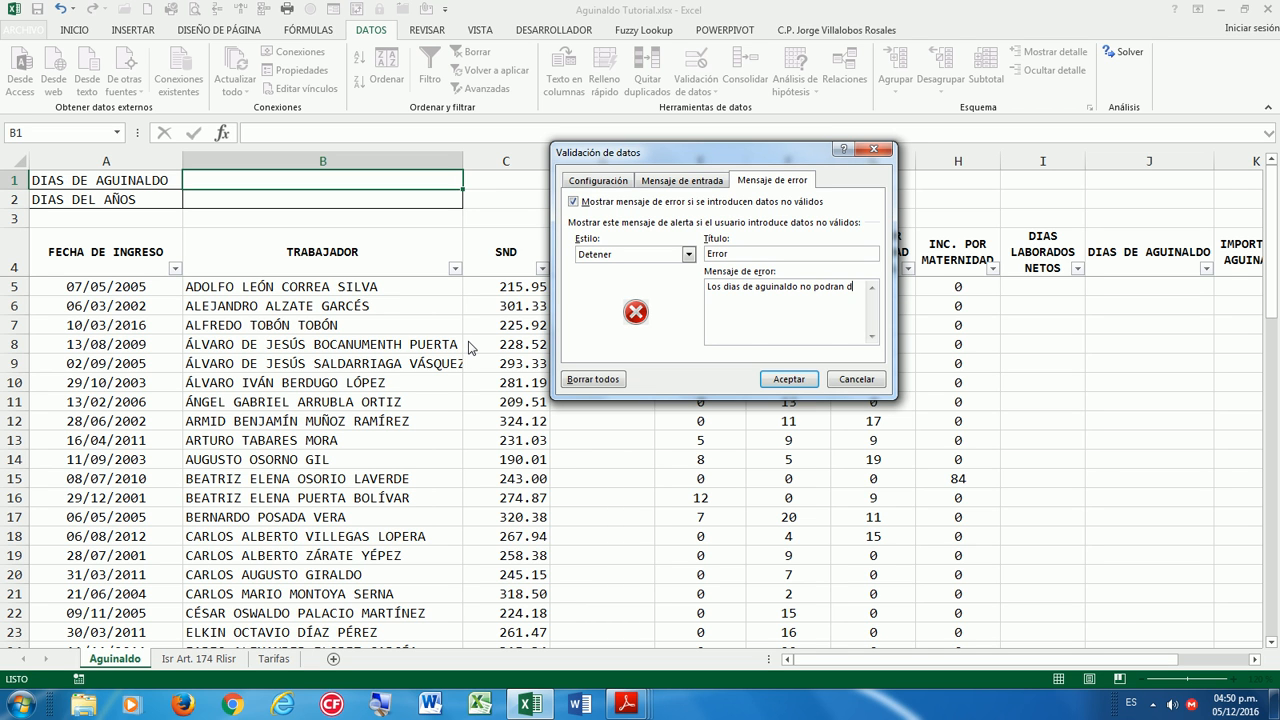
text(ran ser inferiores )
text(a 15 dias )
text(segun)
text(ley)
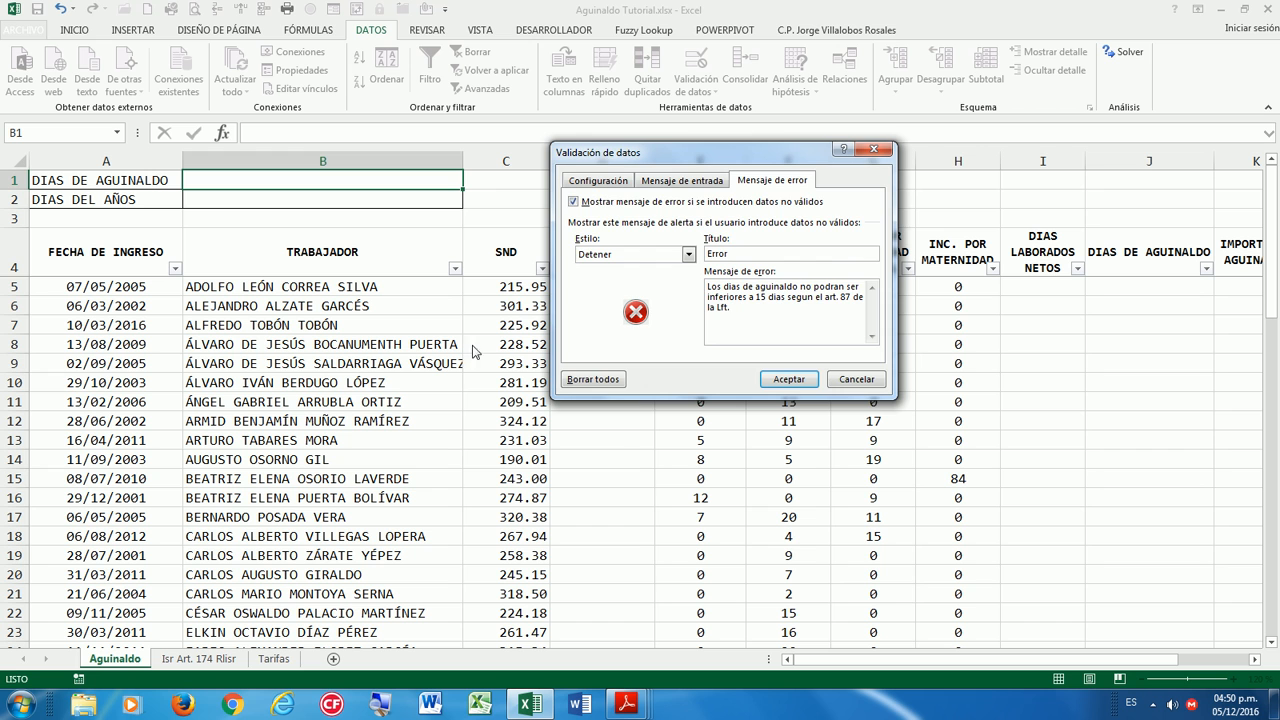
click(792, 382)
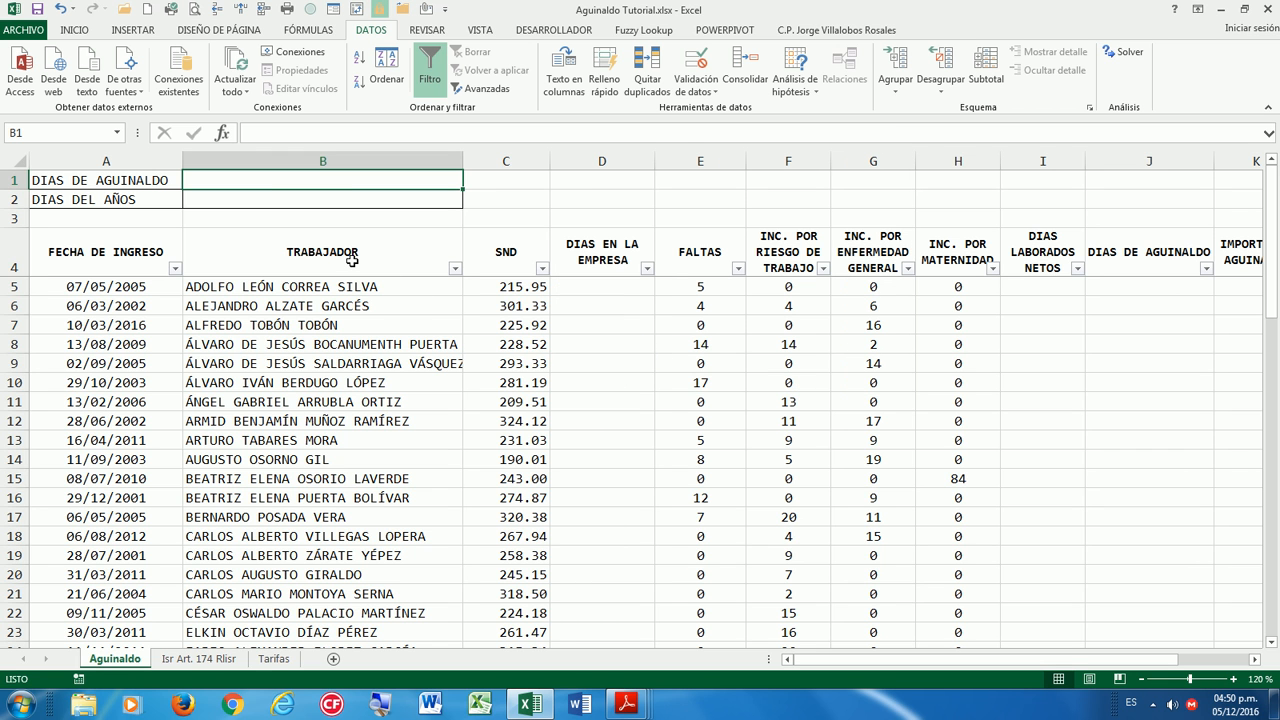
Test the B1 rule with 14 and 13, retrying then cancelling the rejected entries.
text(14)
key(Return)
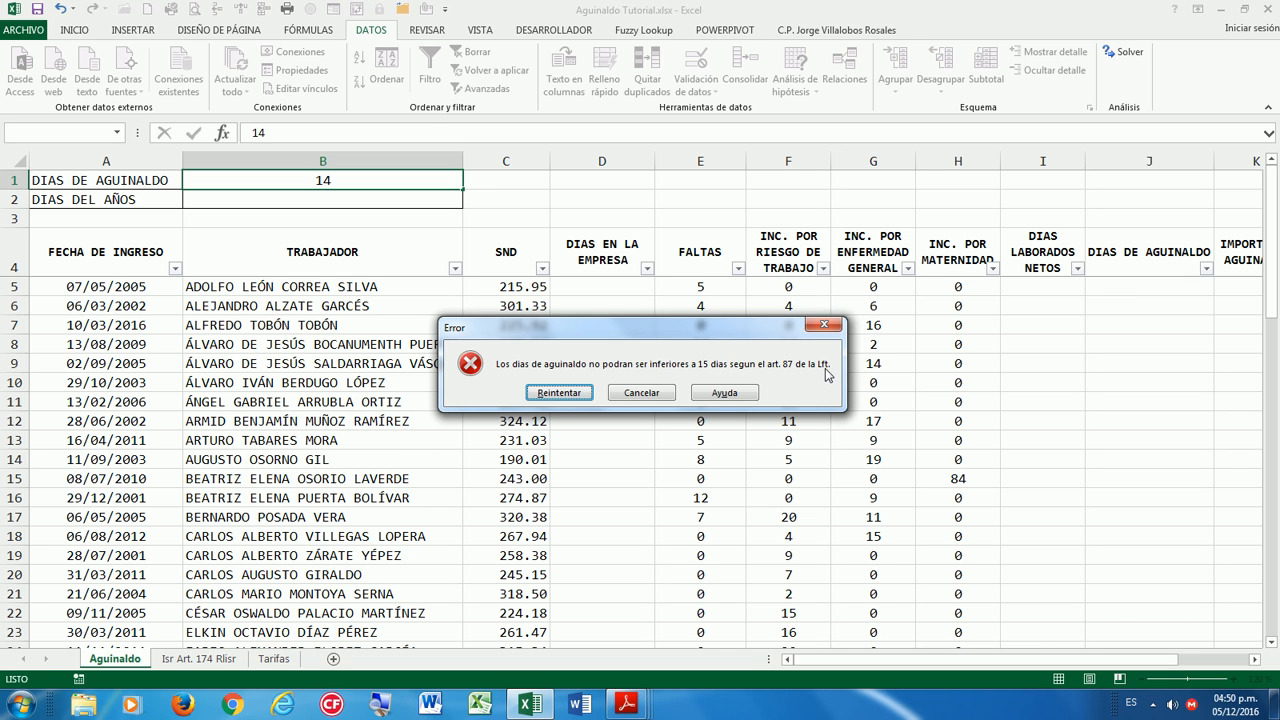
click(580, 393)
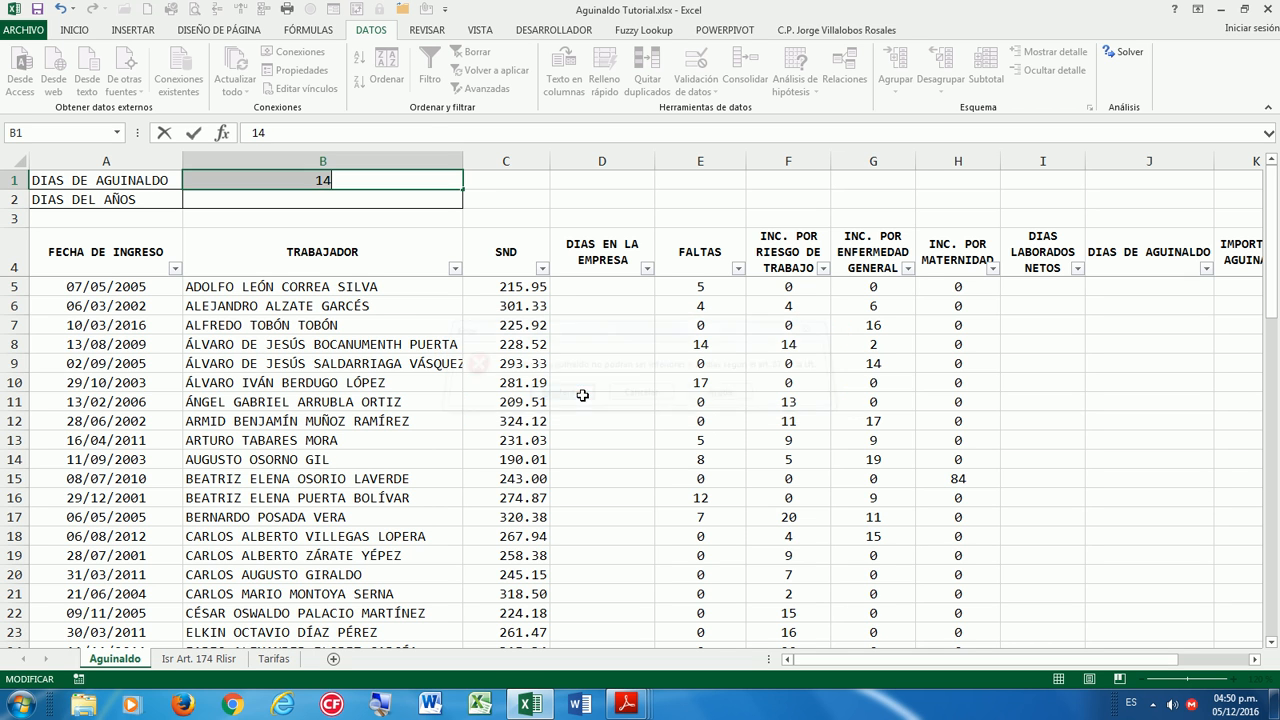
text(13)
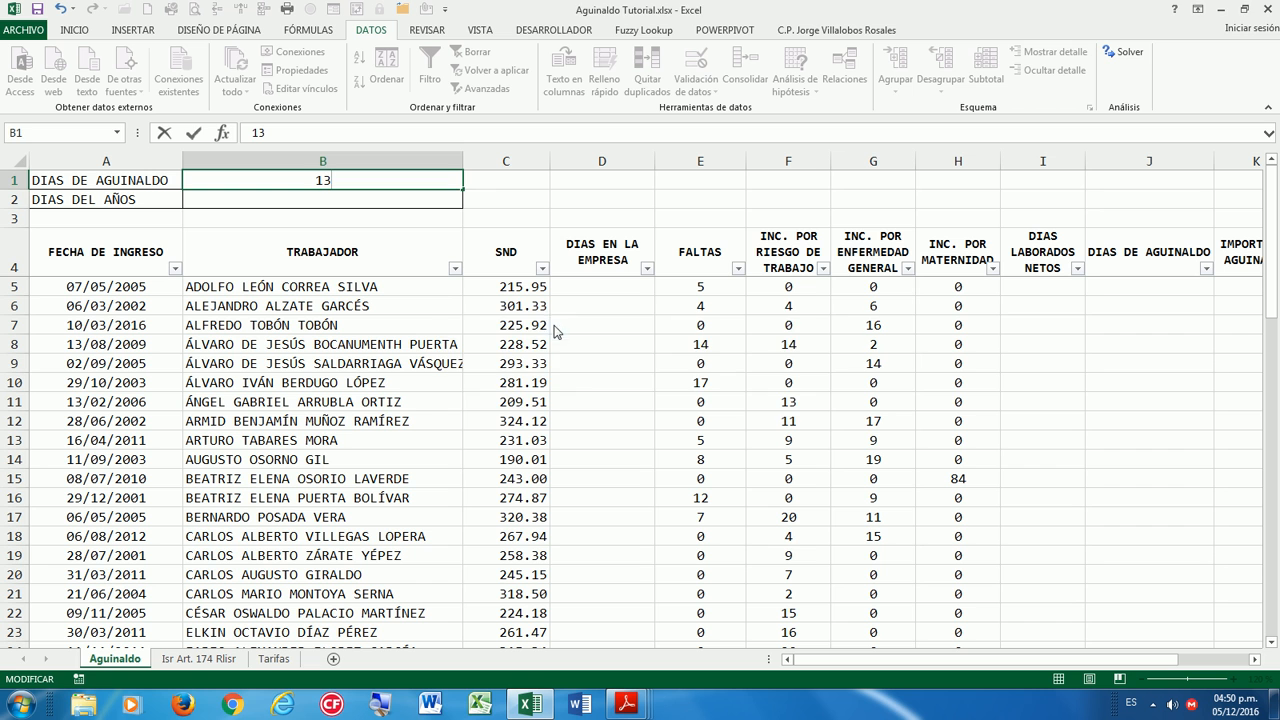
key(Return)
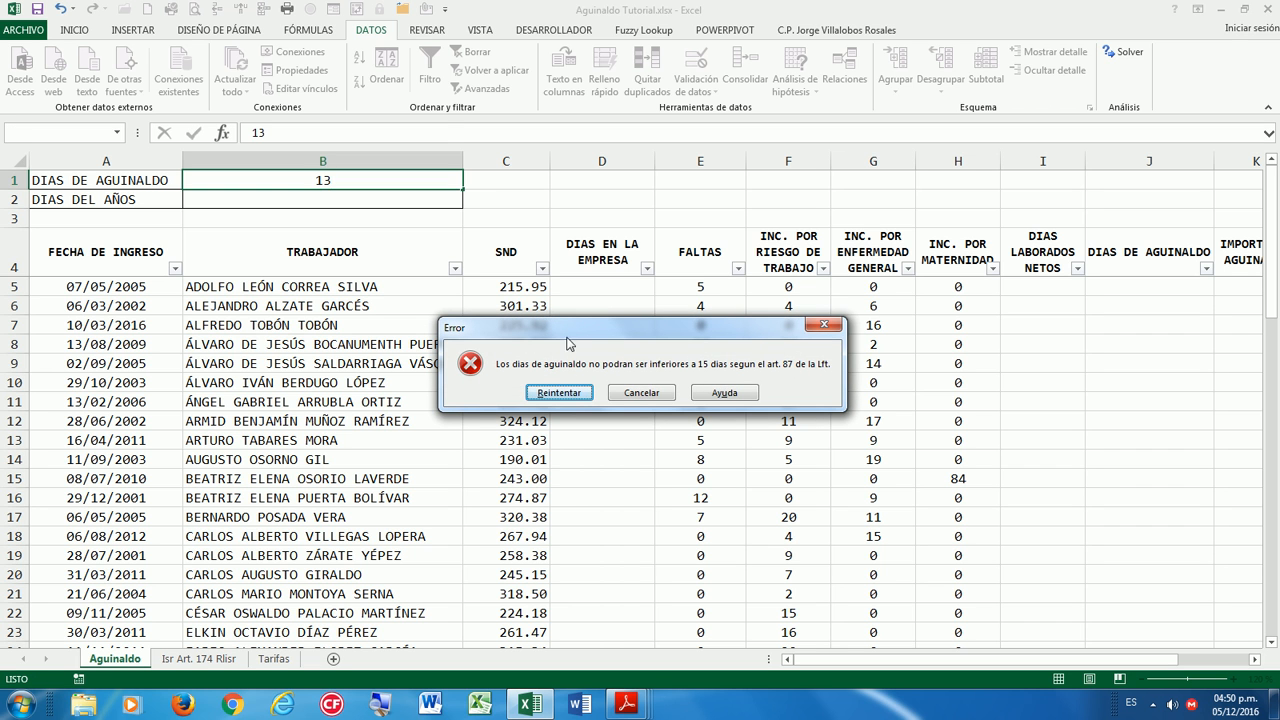
click(632, 393)
Enter 15, then 20, and finally set B1 back to 15.
text(15)
key(Return)
text(20)
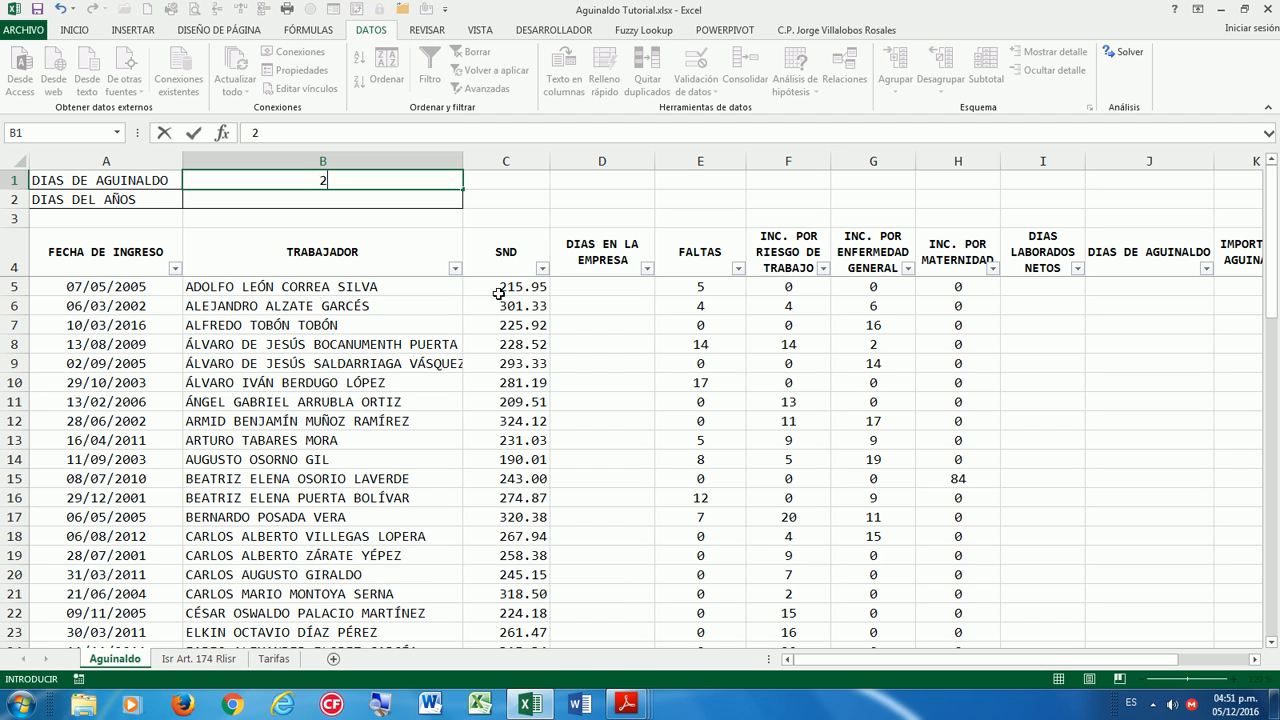
key(Return)
key(Up)
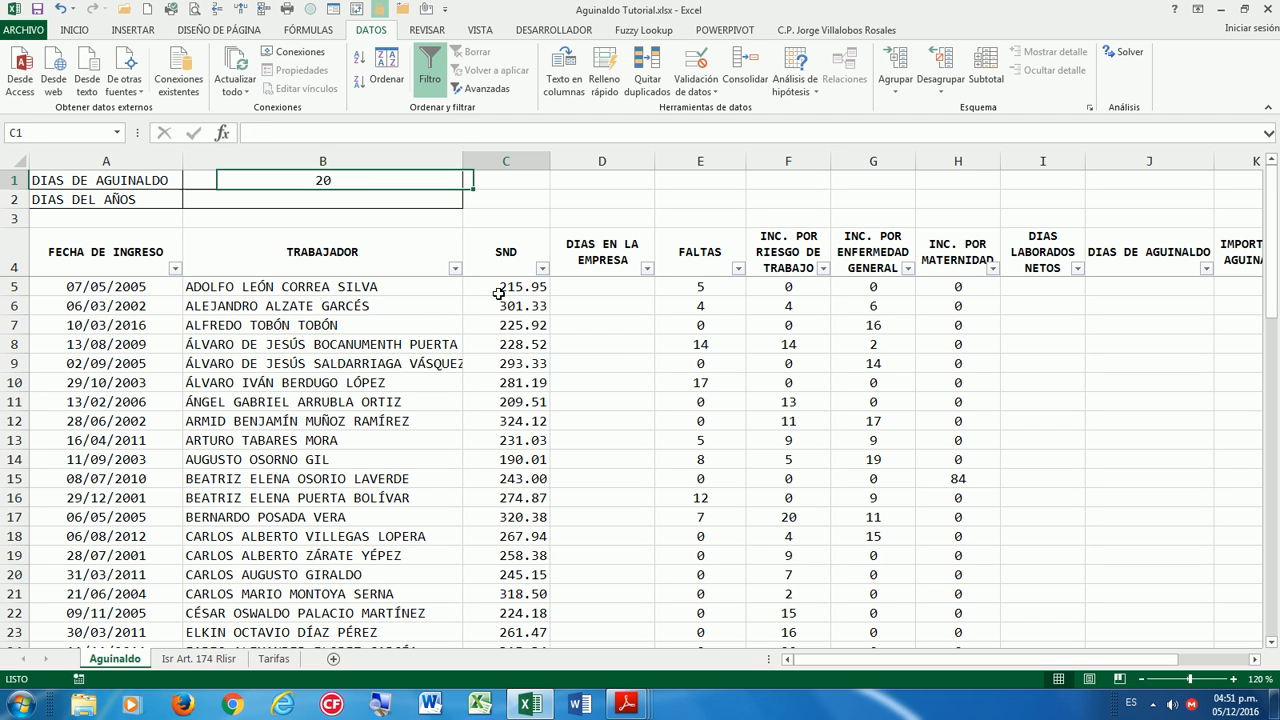
text(15)
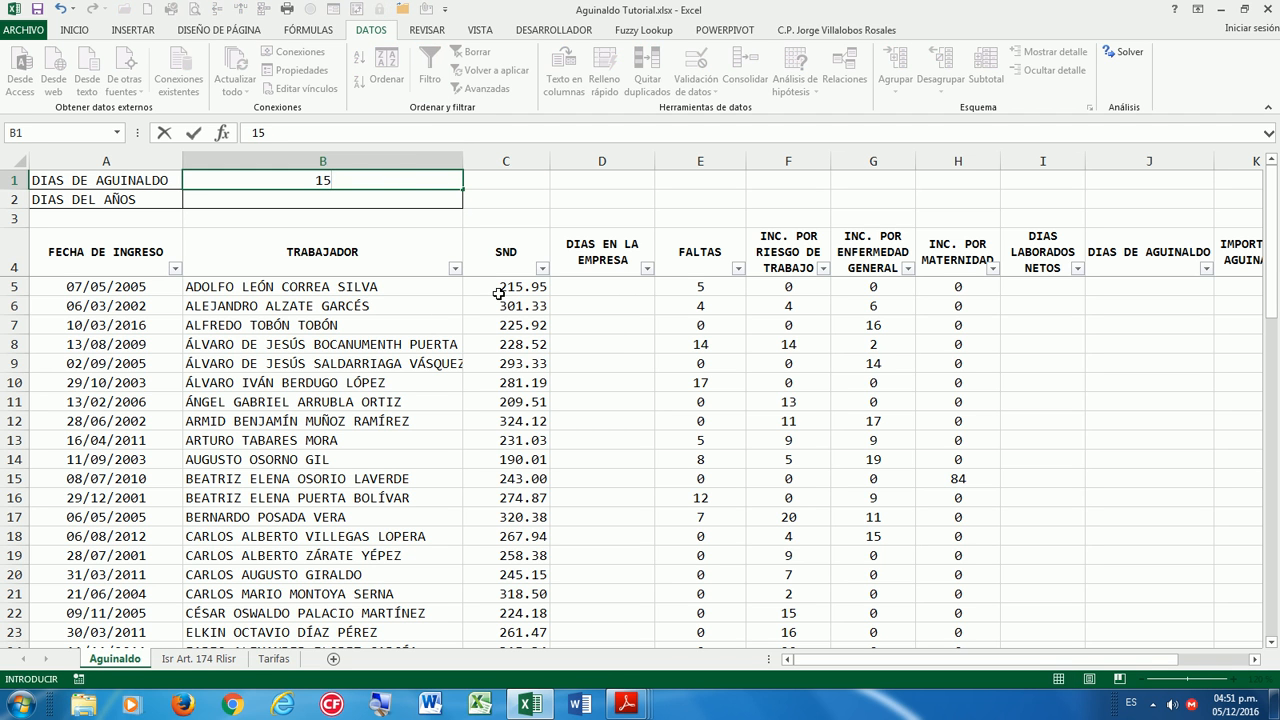
key(Return)
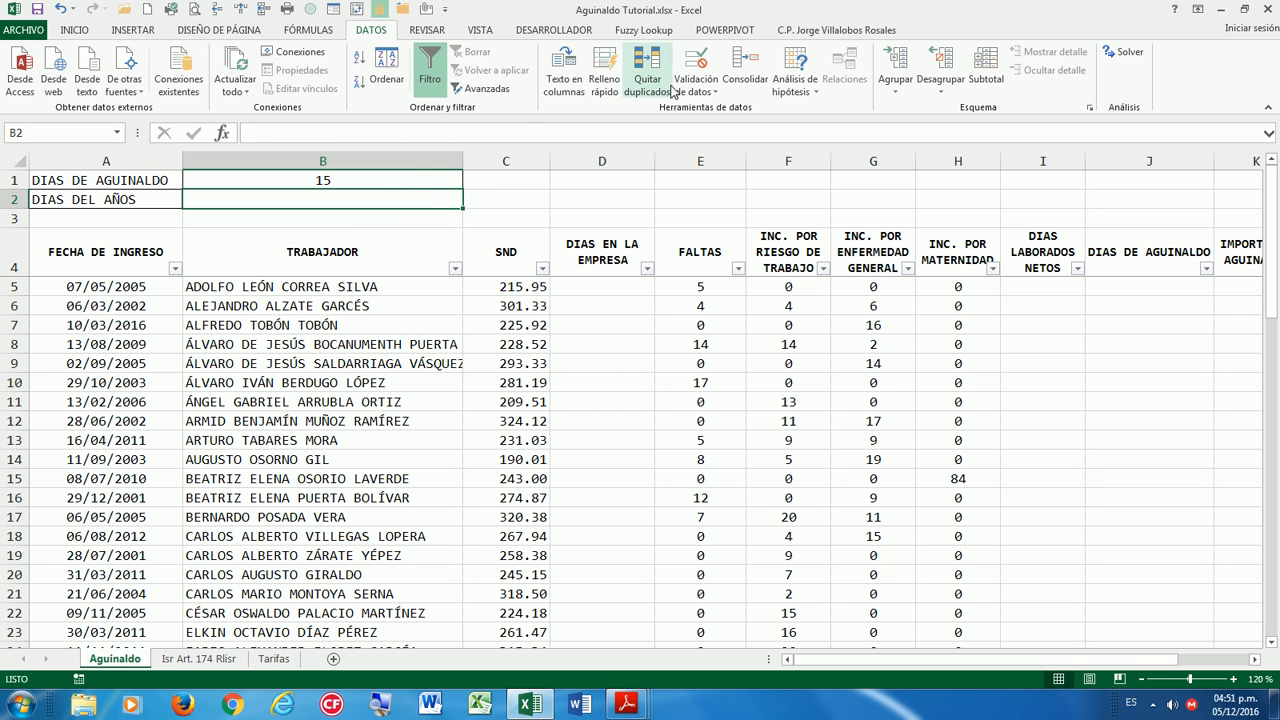
Restrict B2 to a Lista validation with source 365;366.
click(700, 65)
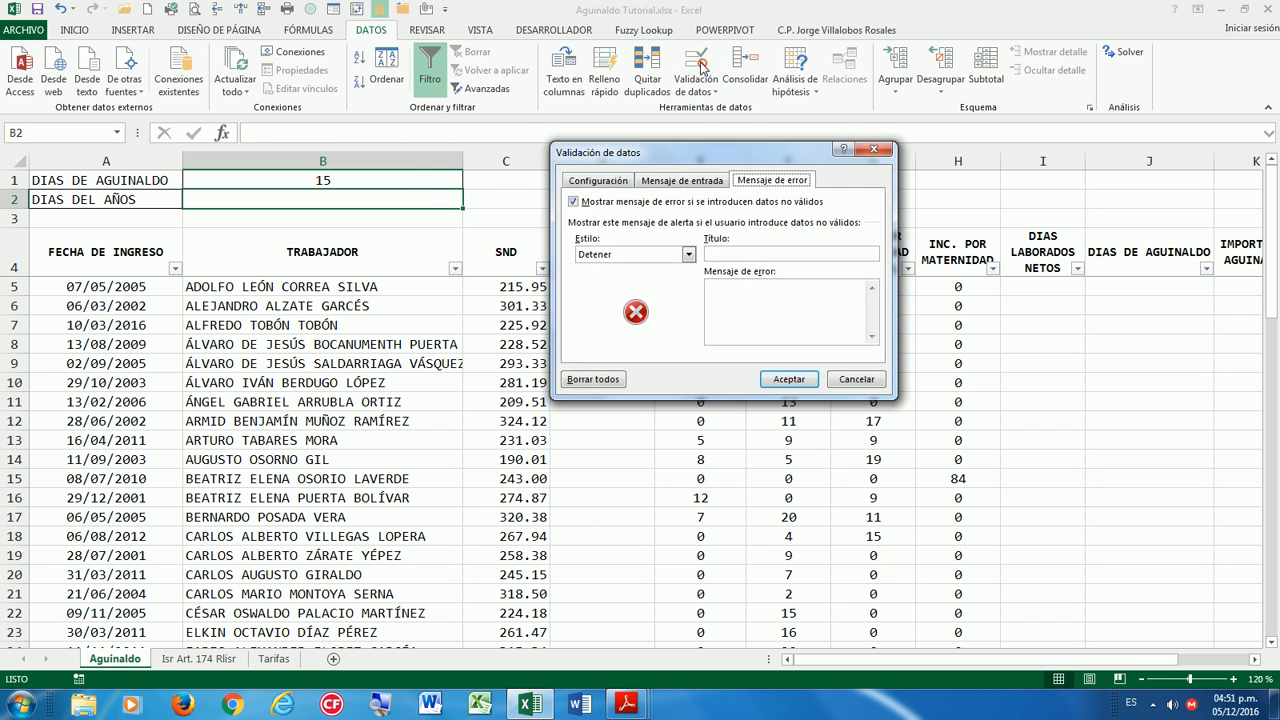
click(615, 184)
click(656, 234)
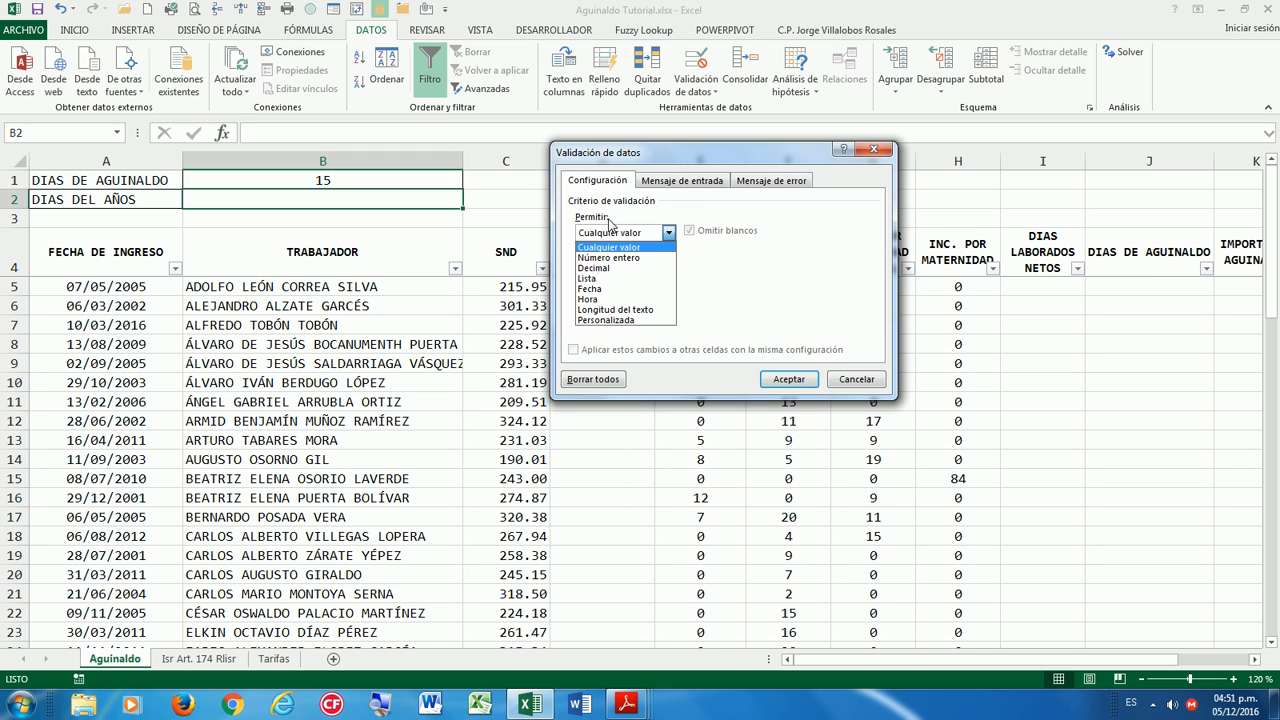
click(598, 287)
click(612, 298)
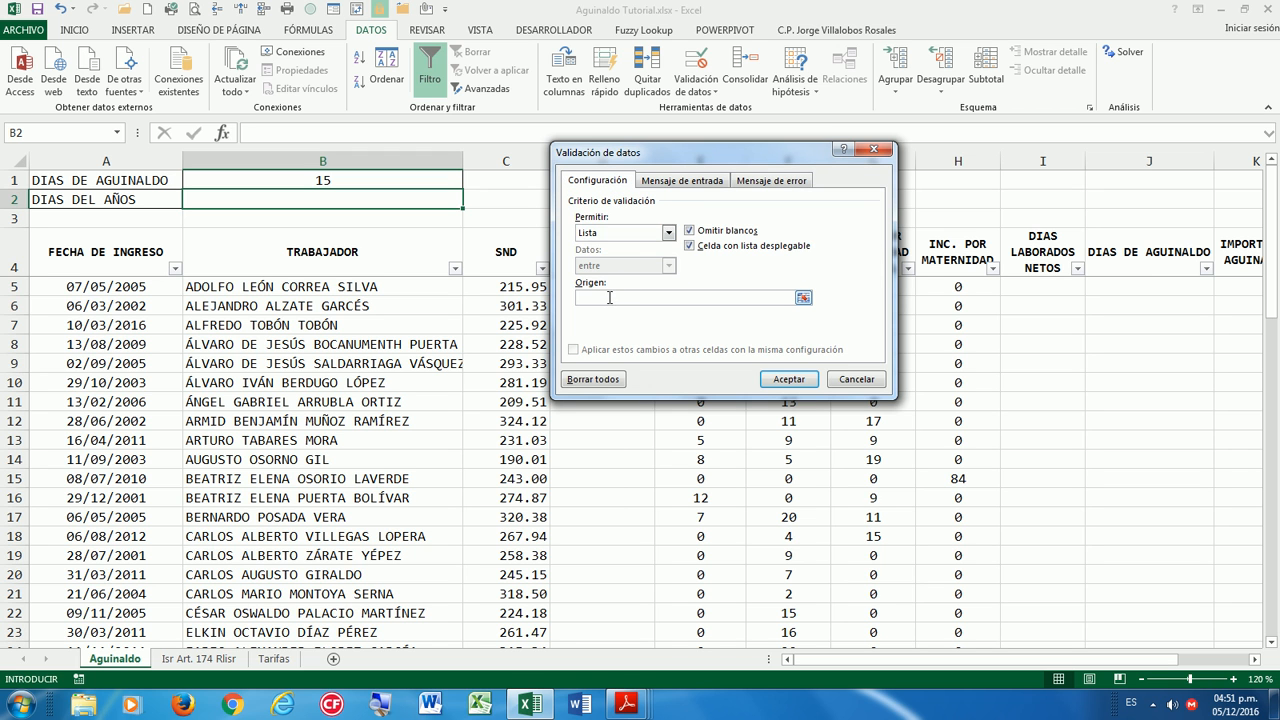
text(365,366)
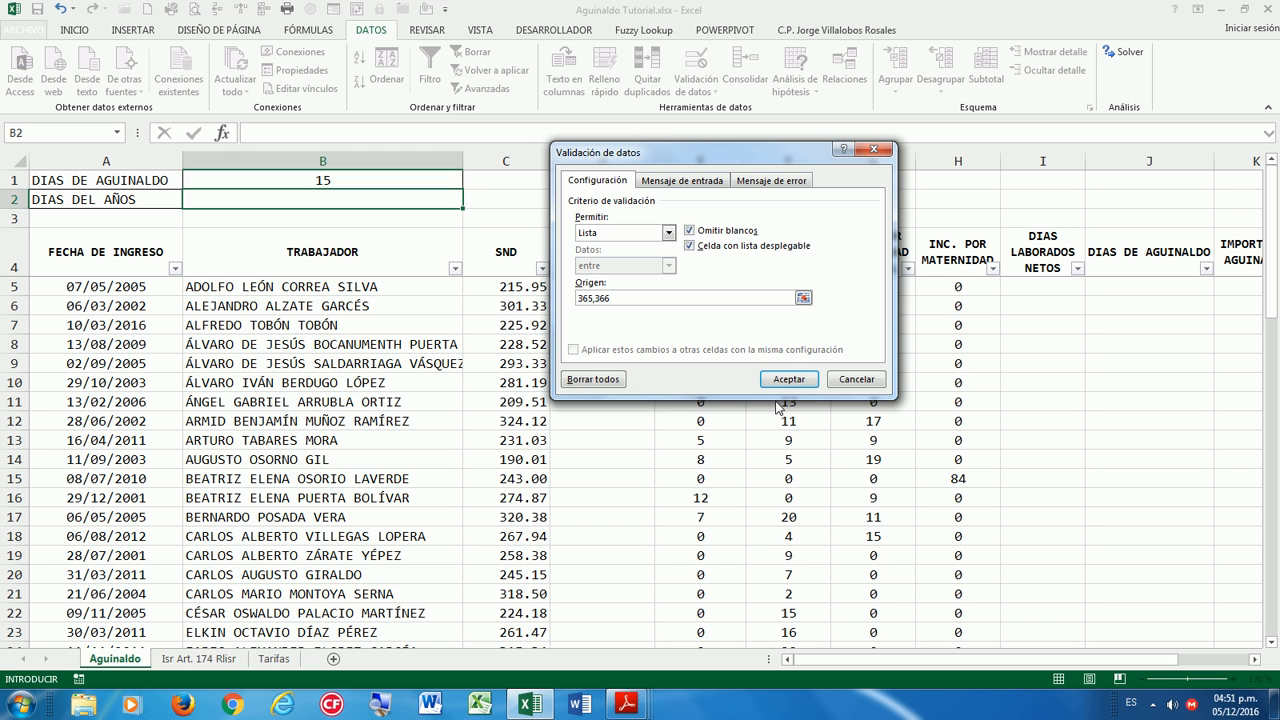
click(788, 379)
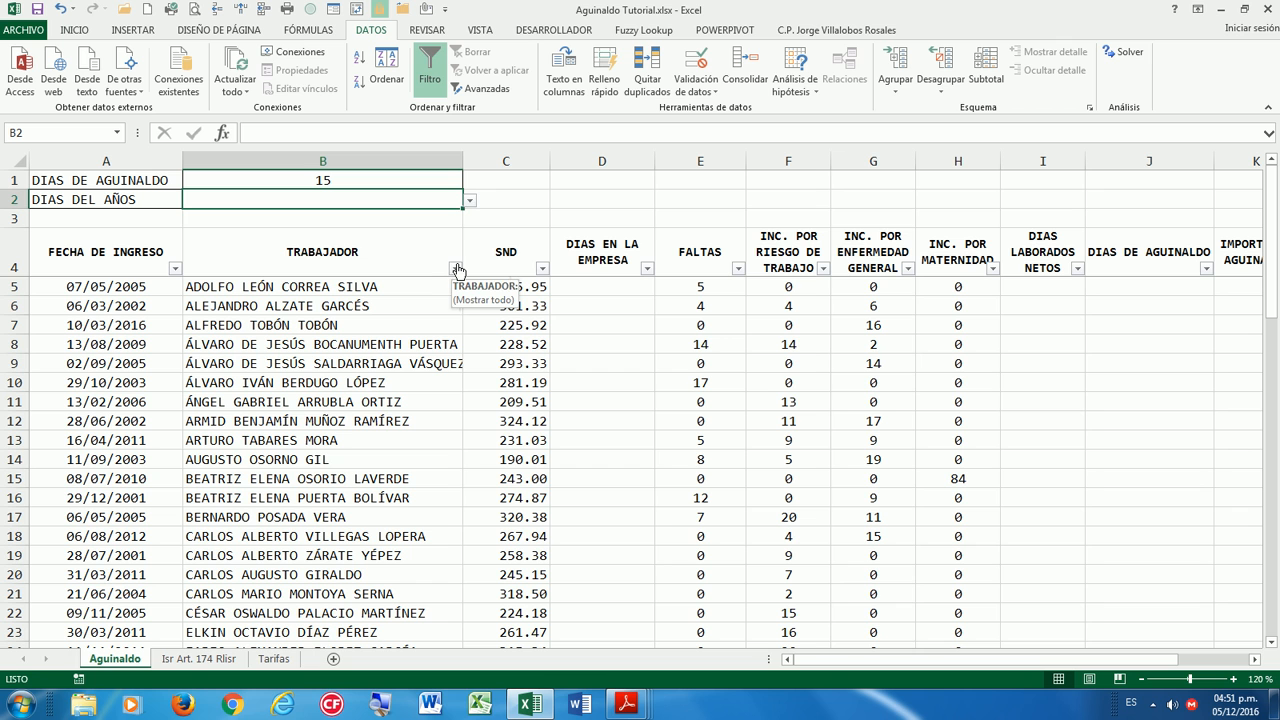
Toggle B2's dropdown between 365 and 366, leaving 366 selected.
click(470, 201)
click(374, 219)
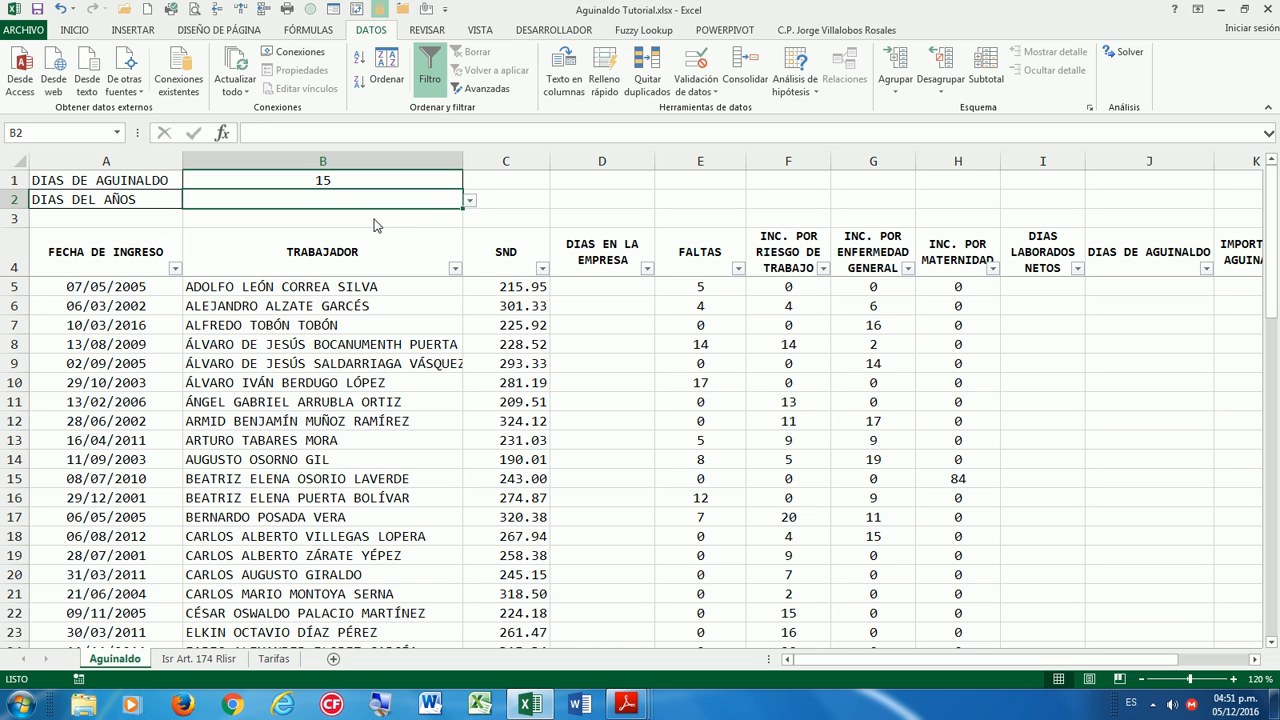
click(469, 201)
click(341, 227)
click(469, 201)
click(472, 215)
click(469, 201)
click(341, 227)
click(505, 186)
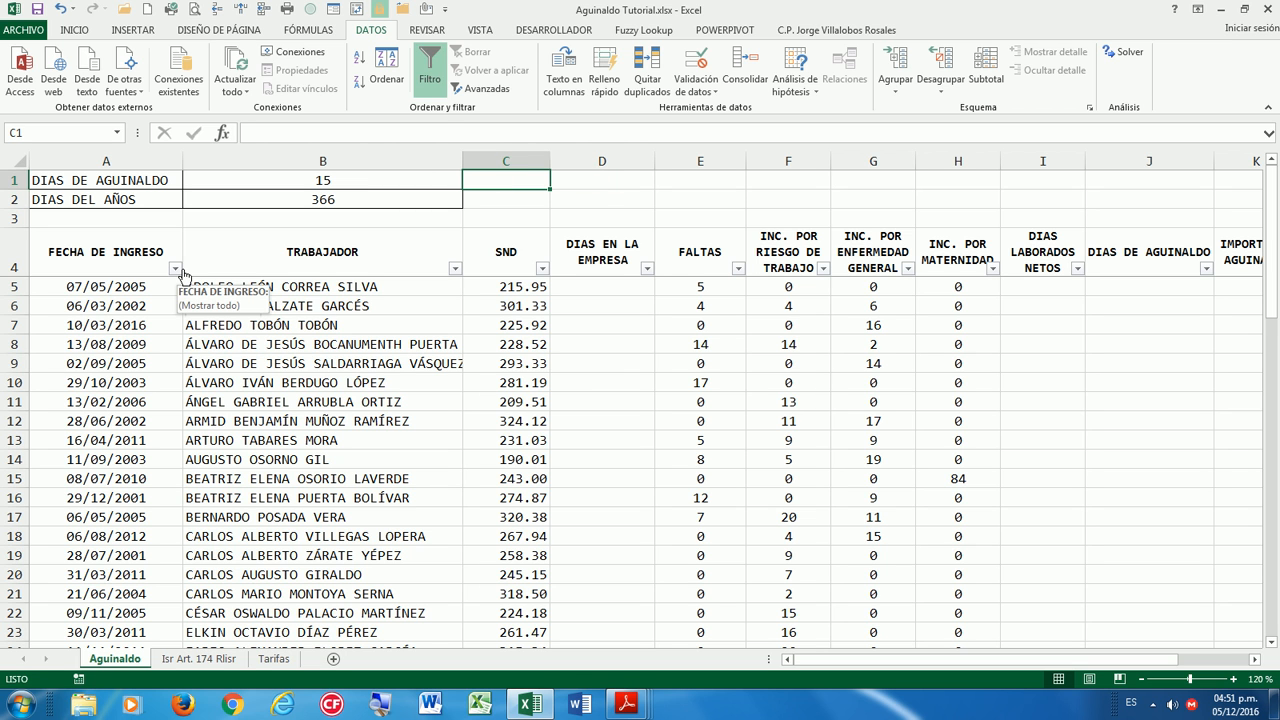
Enter the year-end date 31/12/2016 in cell C1.
text(0)
key(BackSpace)
text(31/12/2016)
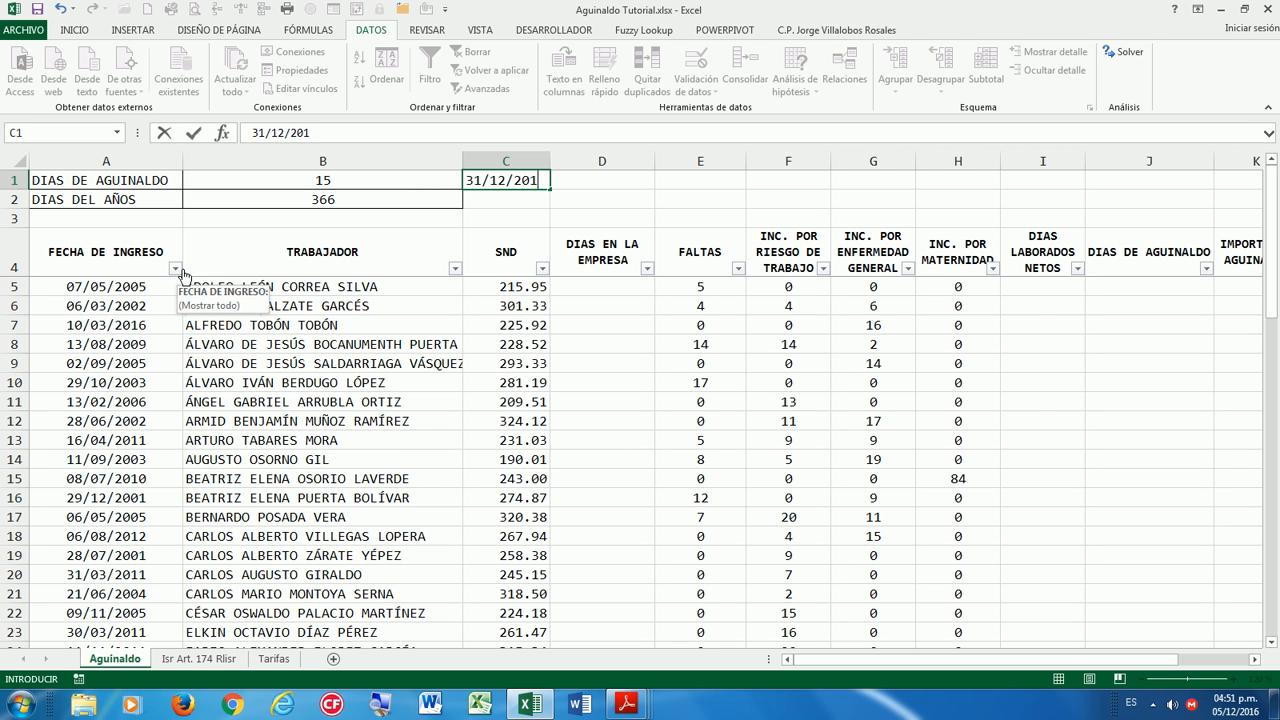
key(Return)
key(Up)
key(Right)
key(Left)
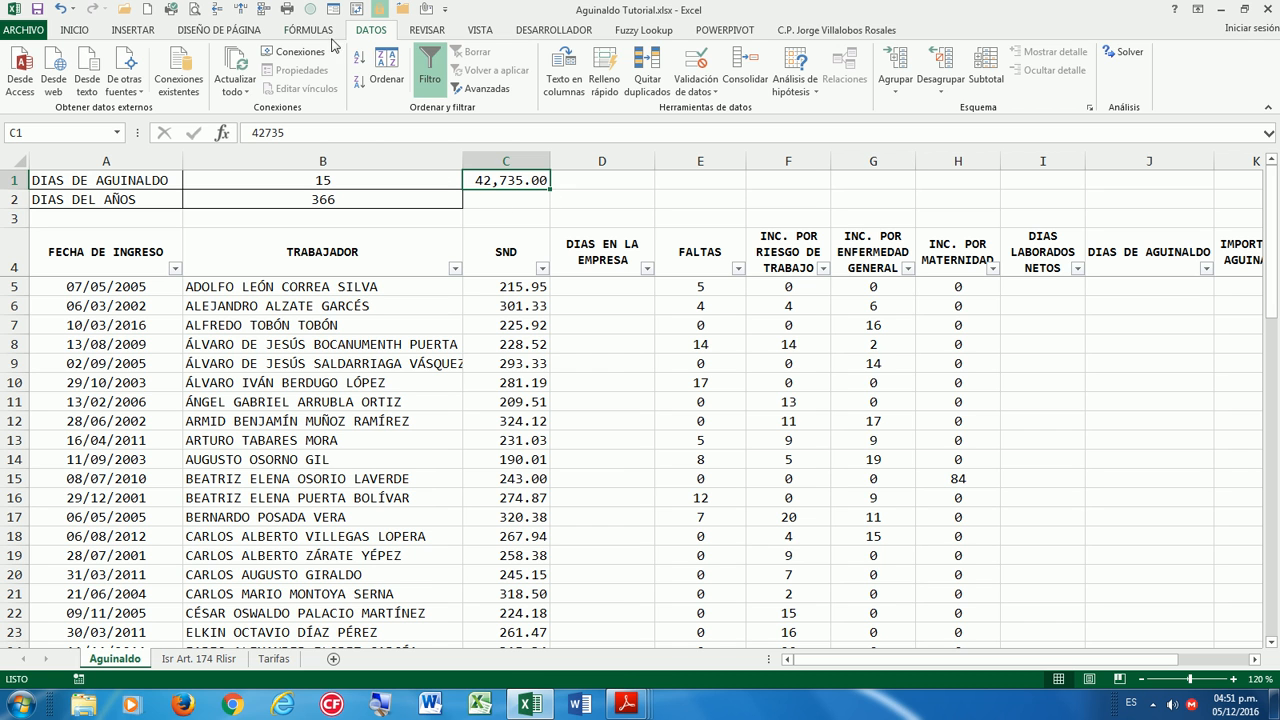
Format C1 as Fecha corta using the Inicio number format list.
click(82, 31)
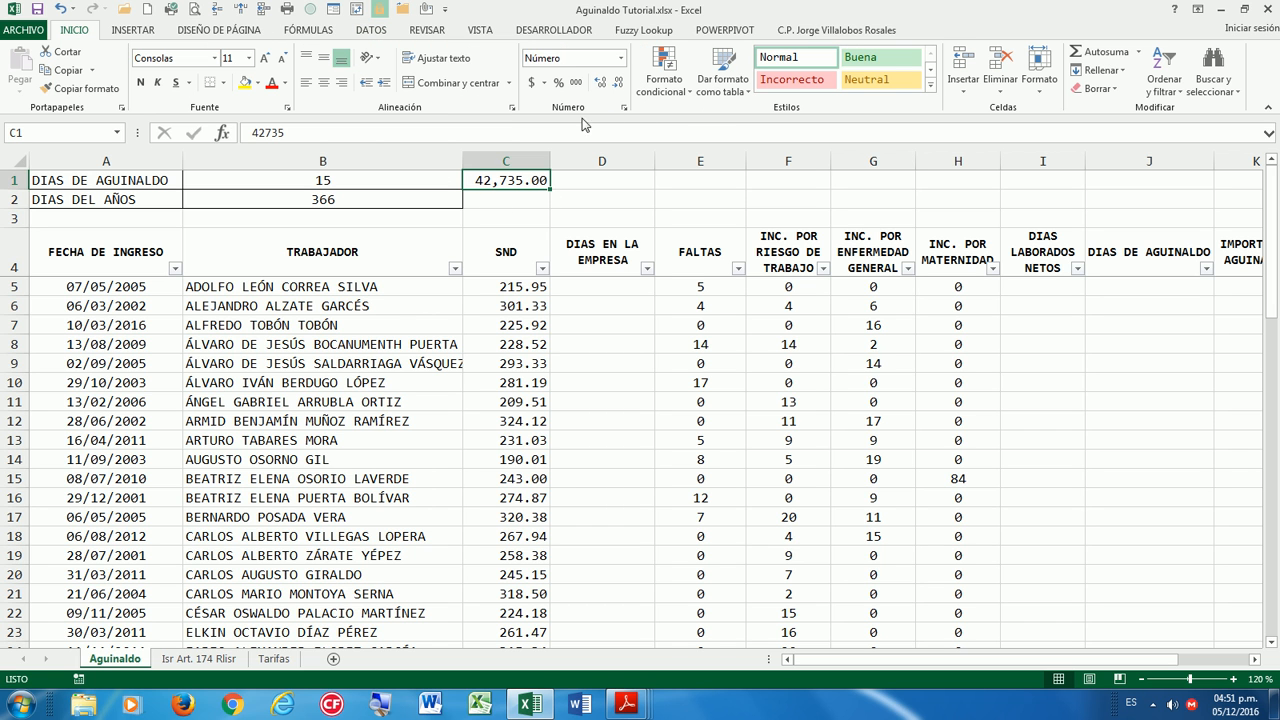
click(621, 59)
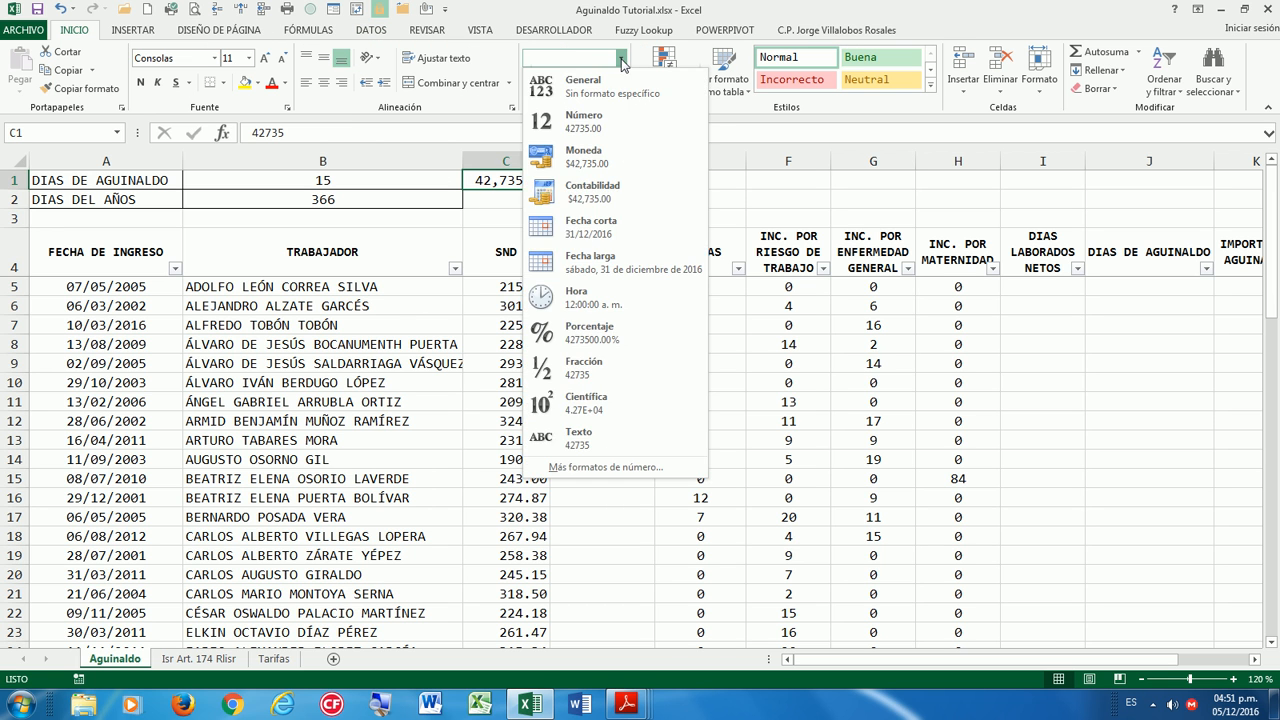
click(617, 88)
click(622, 59)
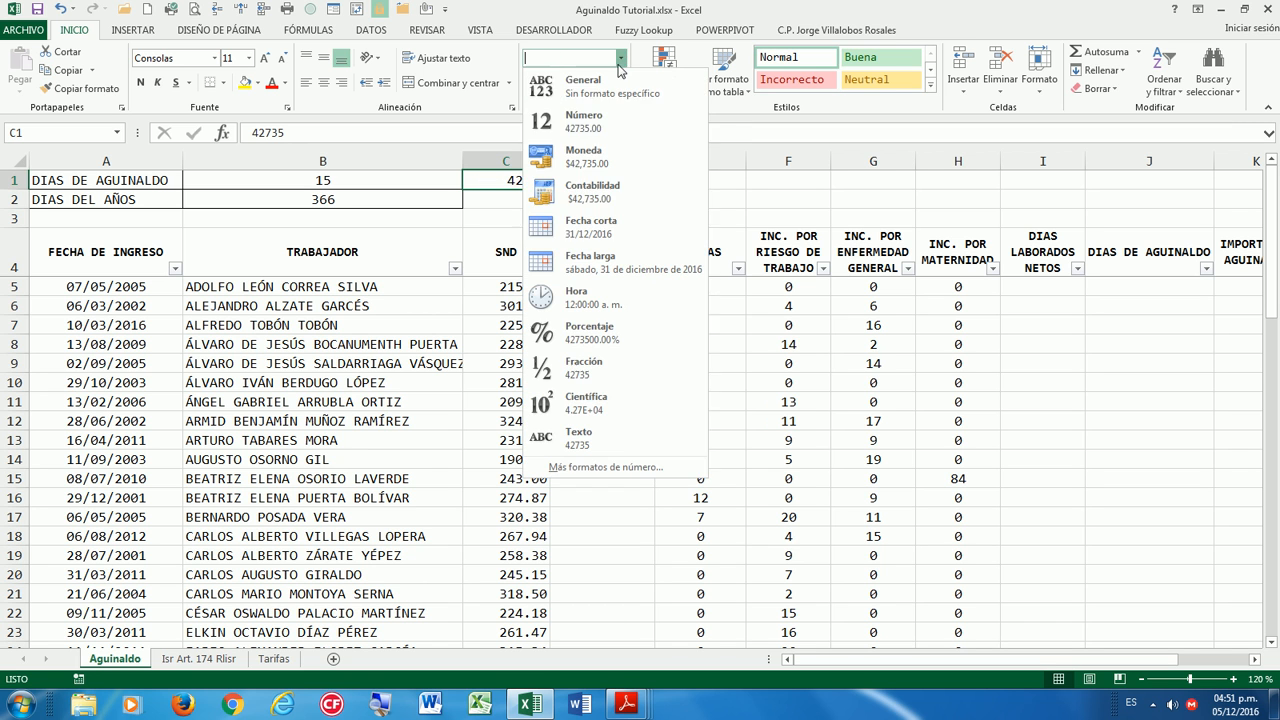
click(580, 228)
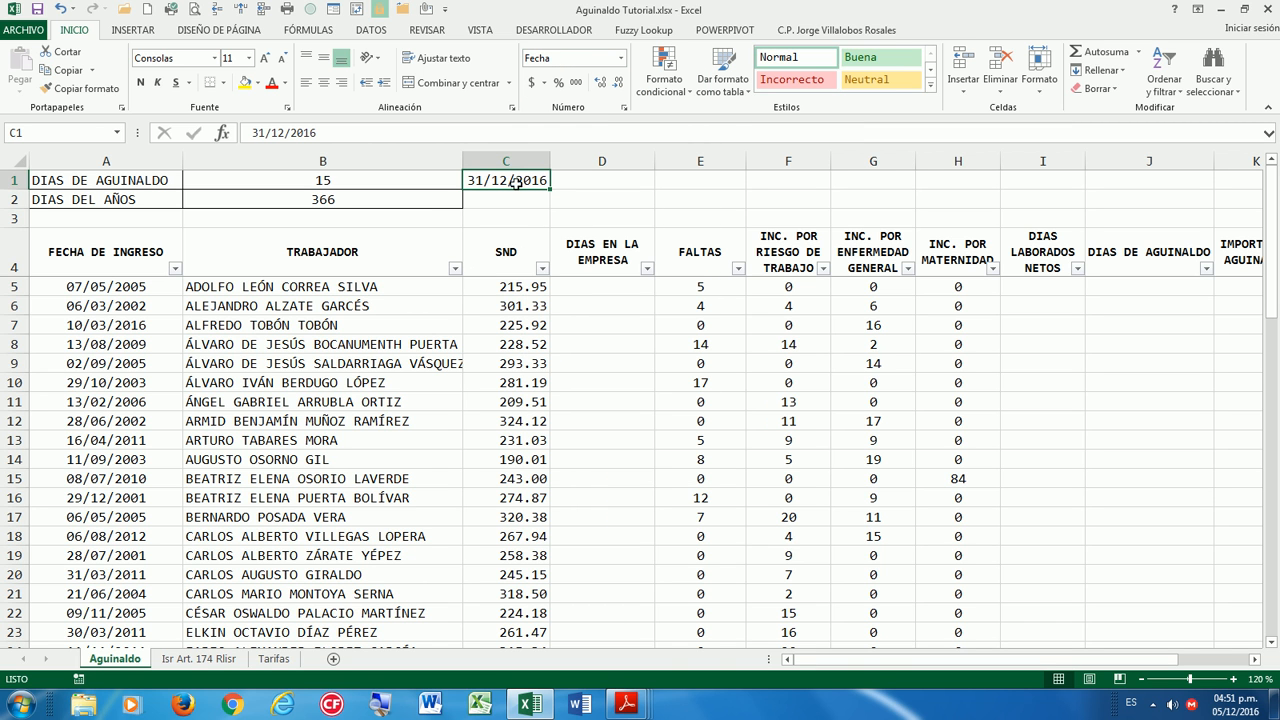
click(614, 285)
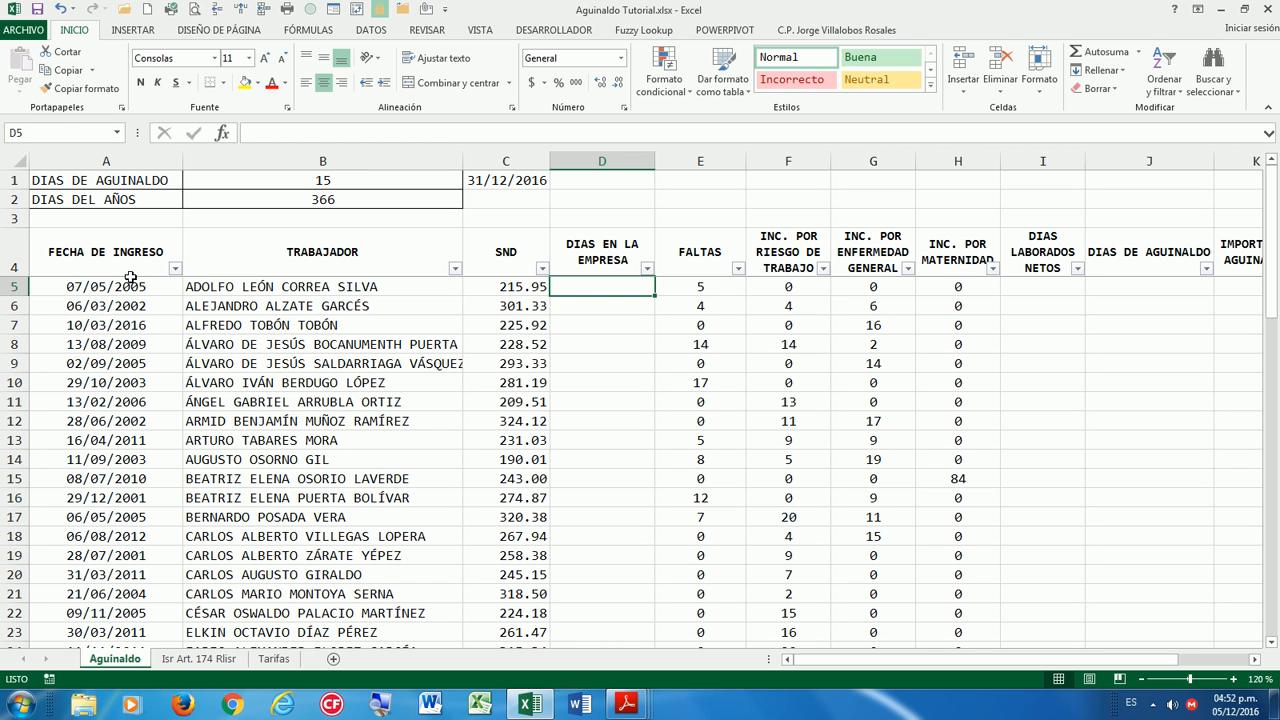
click(91, 273)
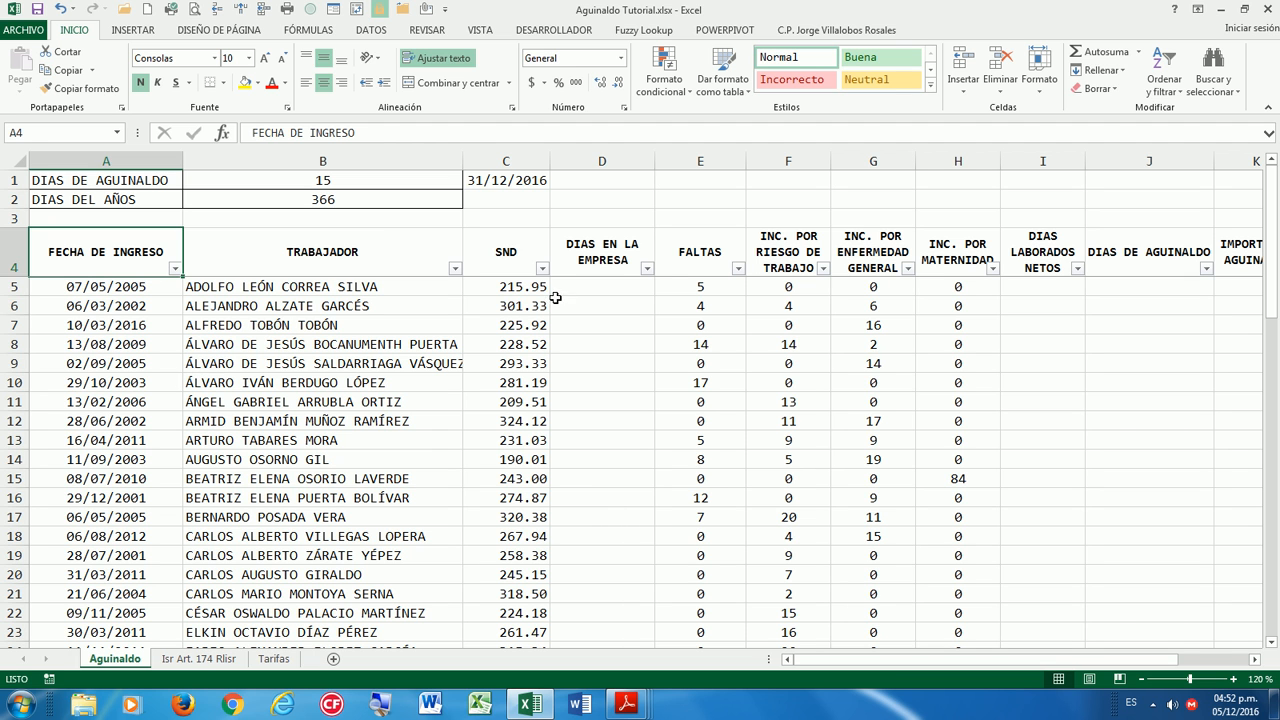
click(611, 290)
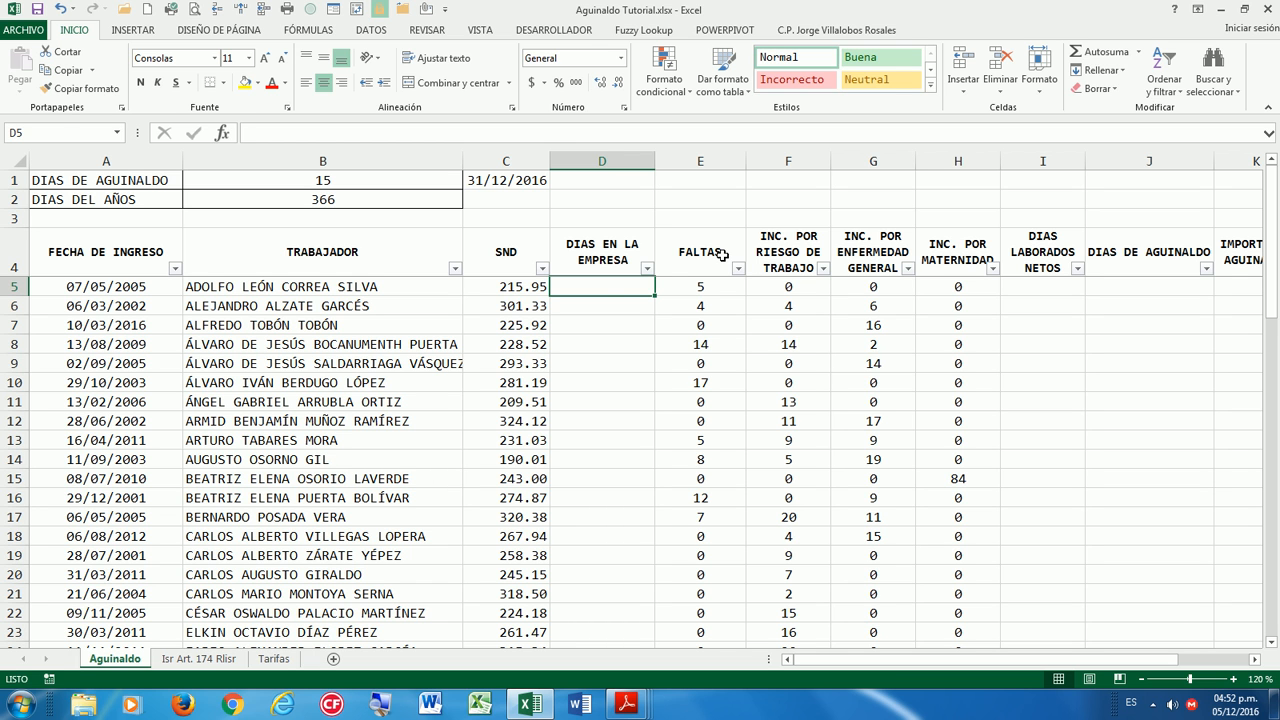
In D5, begin =SI(SIFECHA(A5,$C$1,"D") to count days from the hire date to 31/12/2016.
text(=)
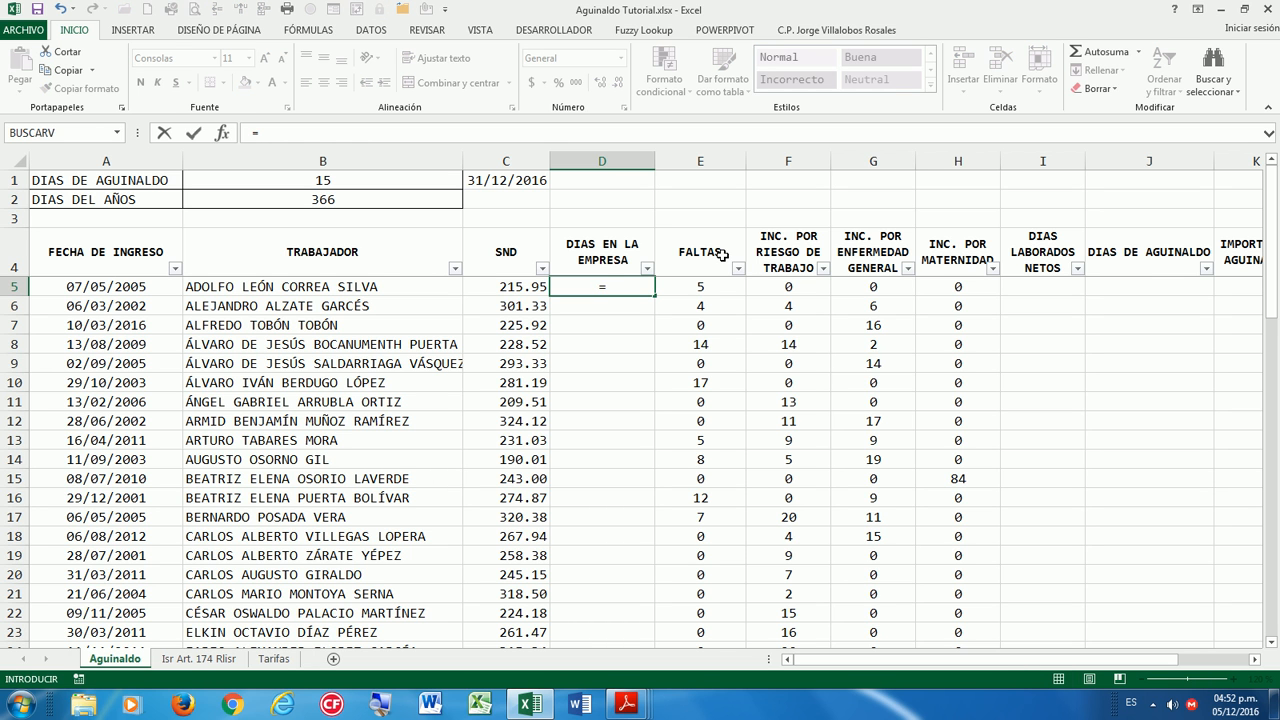
key(Escape)
key(Down)
key(Up)
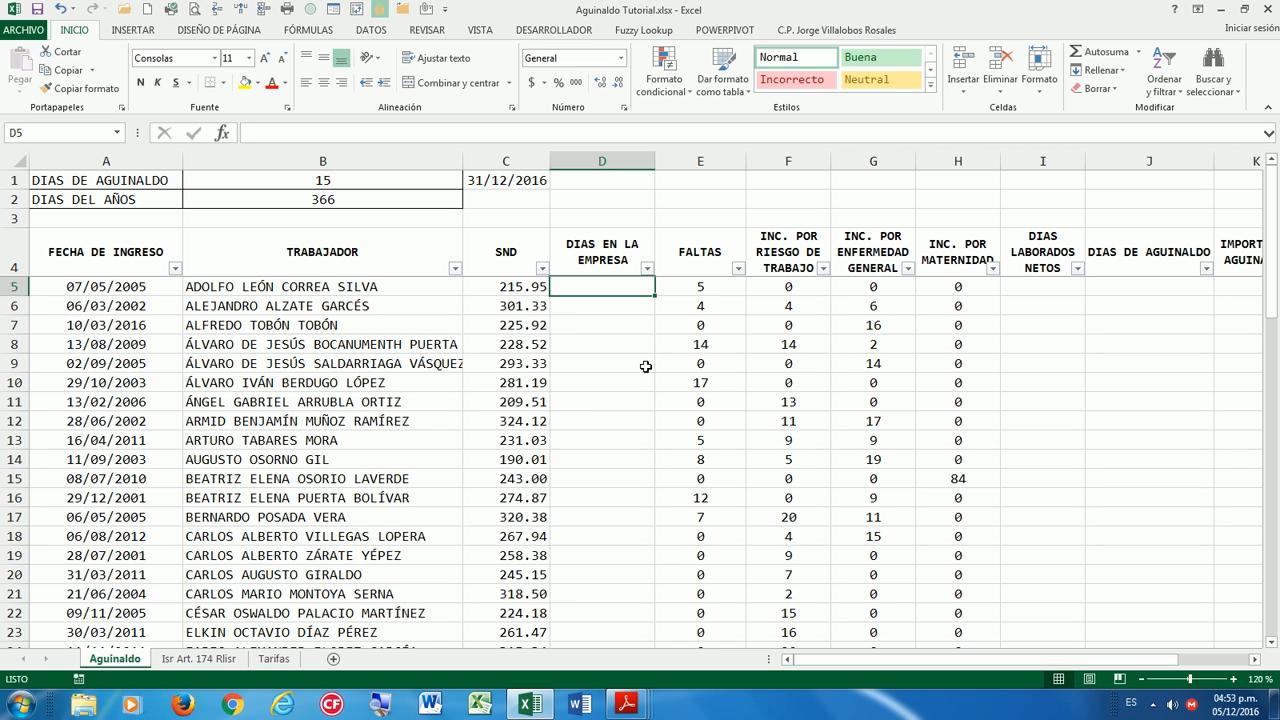
text(=si)
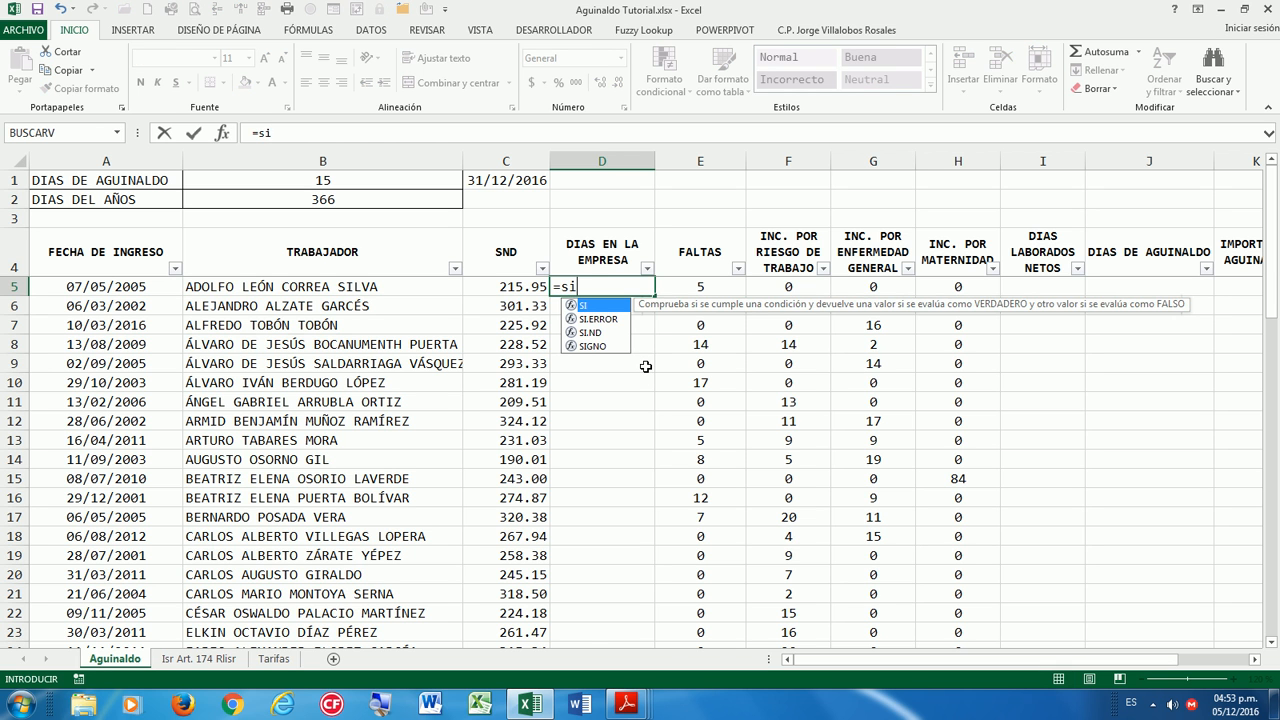
key(BackSpace)
key(BackSpace)
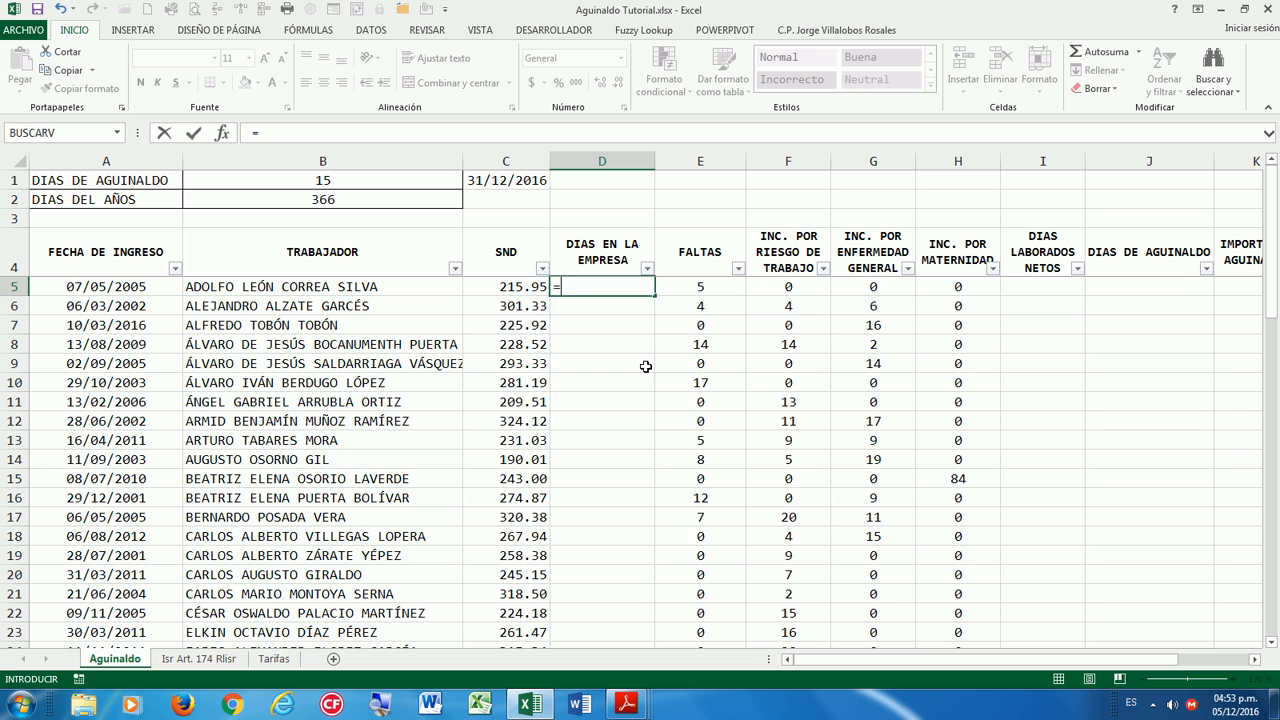
text(SI()
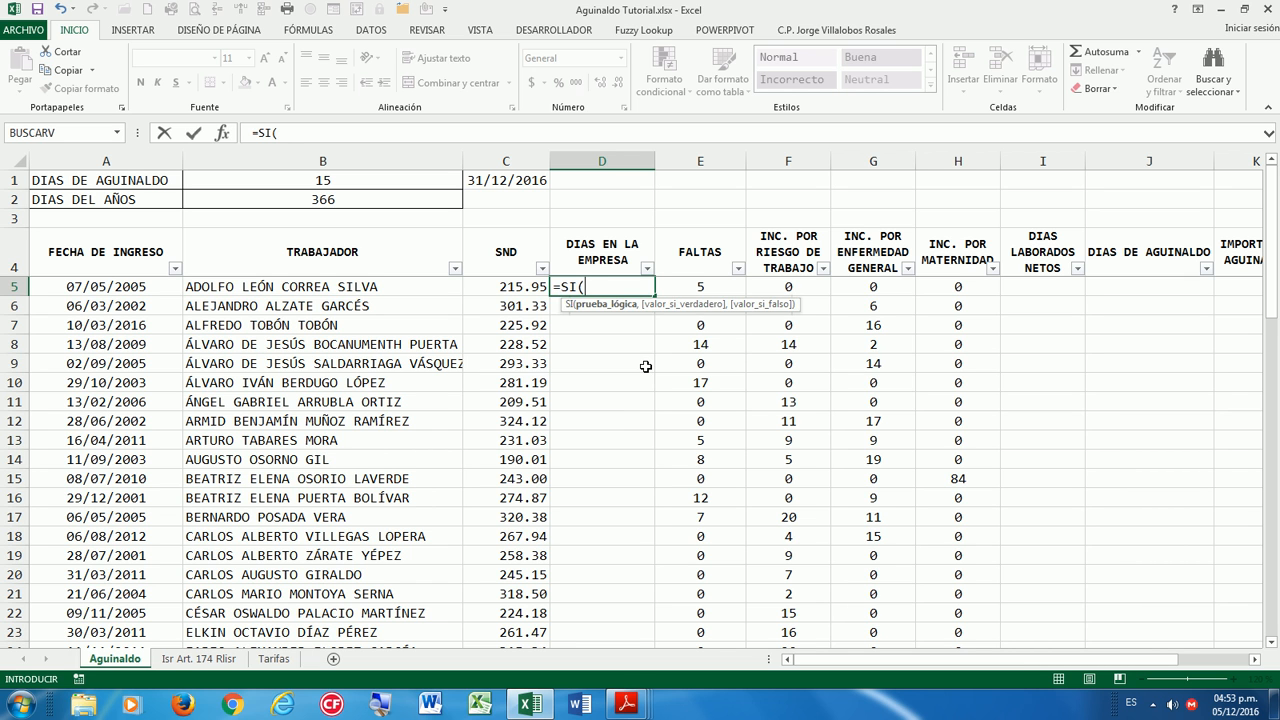
text(SIFECHA()
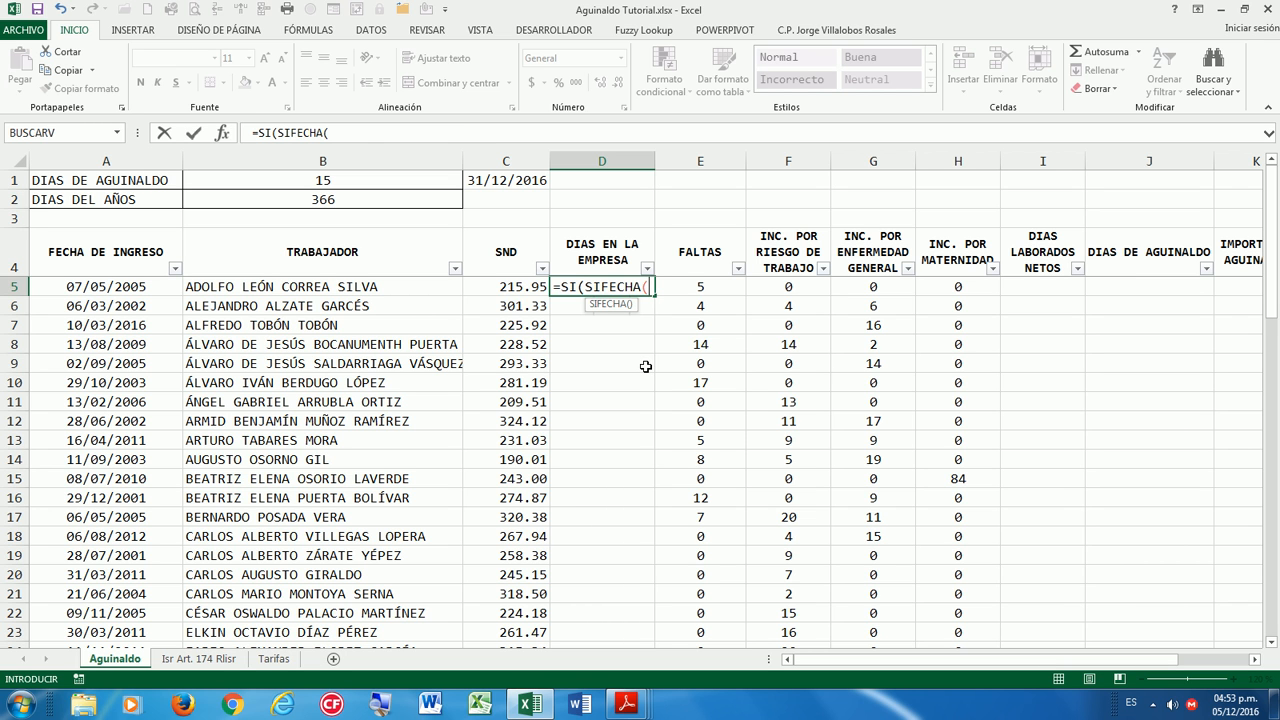
click(129, 289)
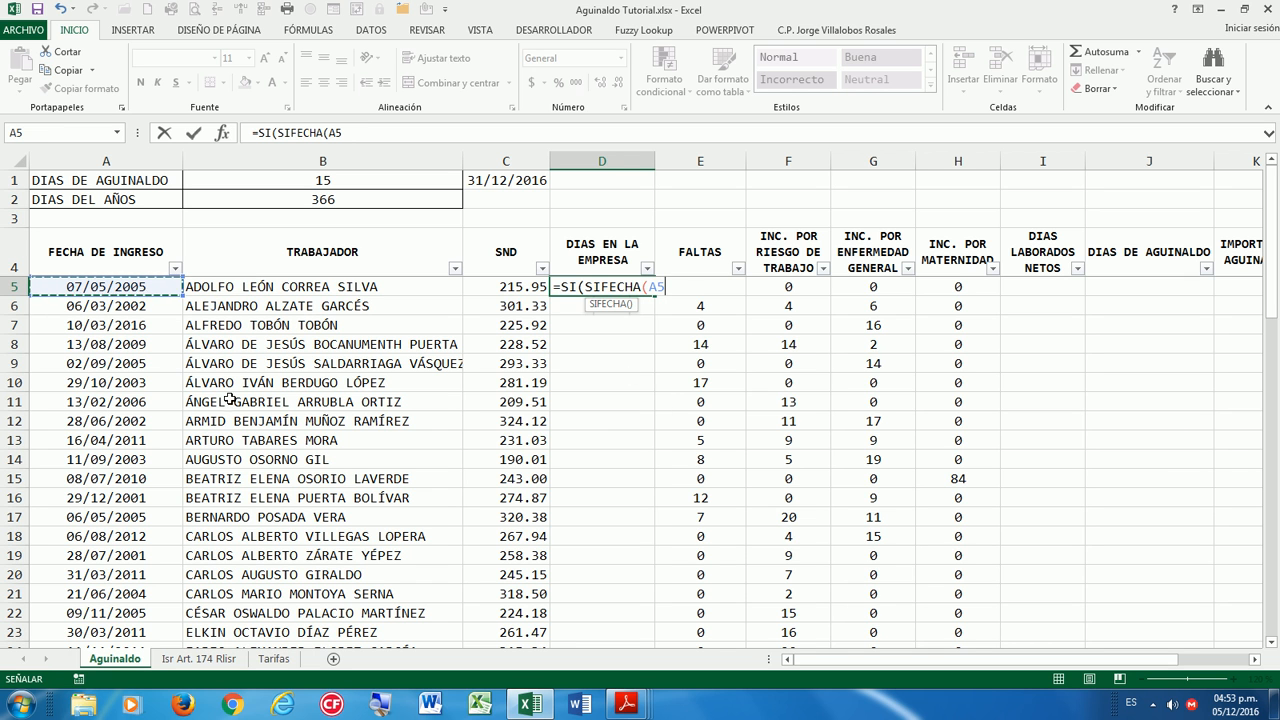
text(,)
click(495, 177)
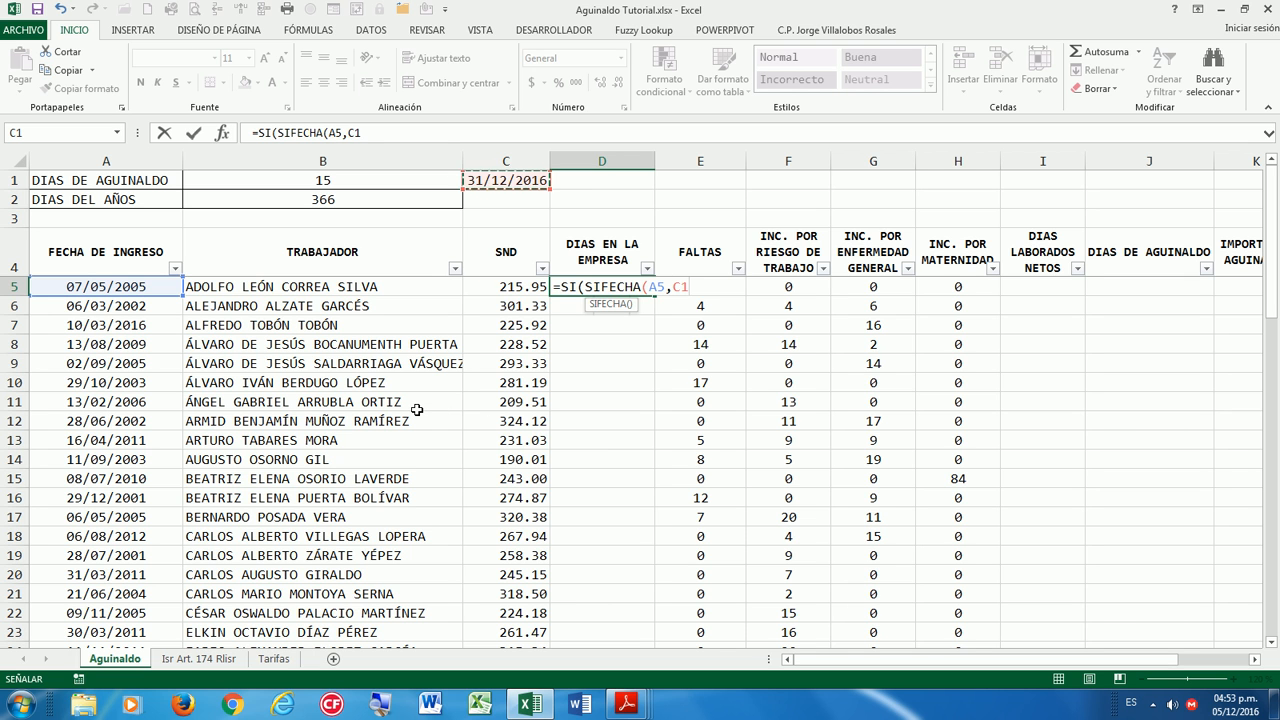
key(F4)
text(,)
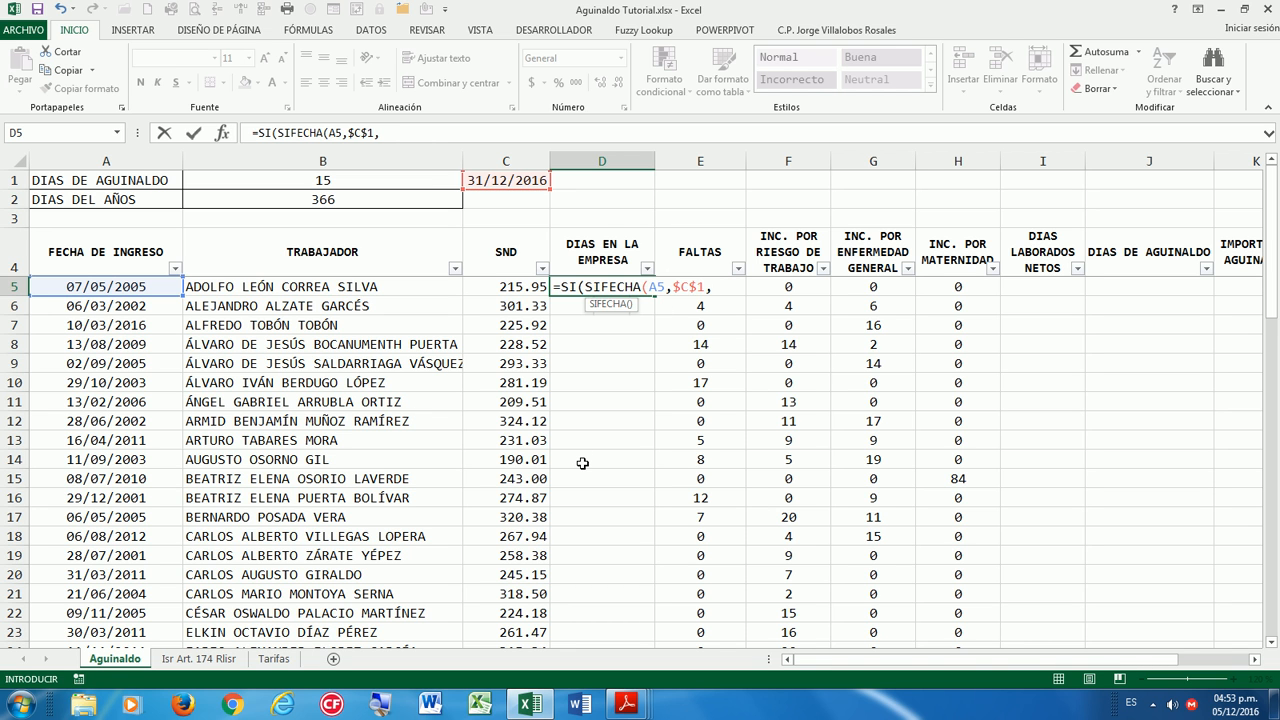
text("D"))
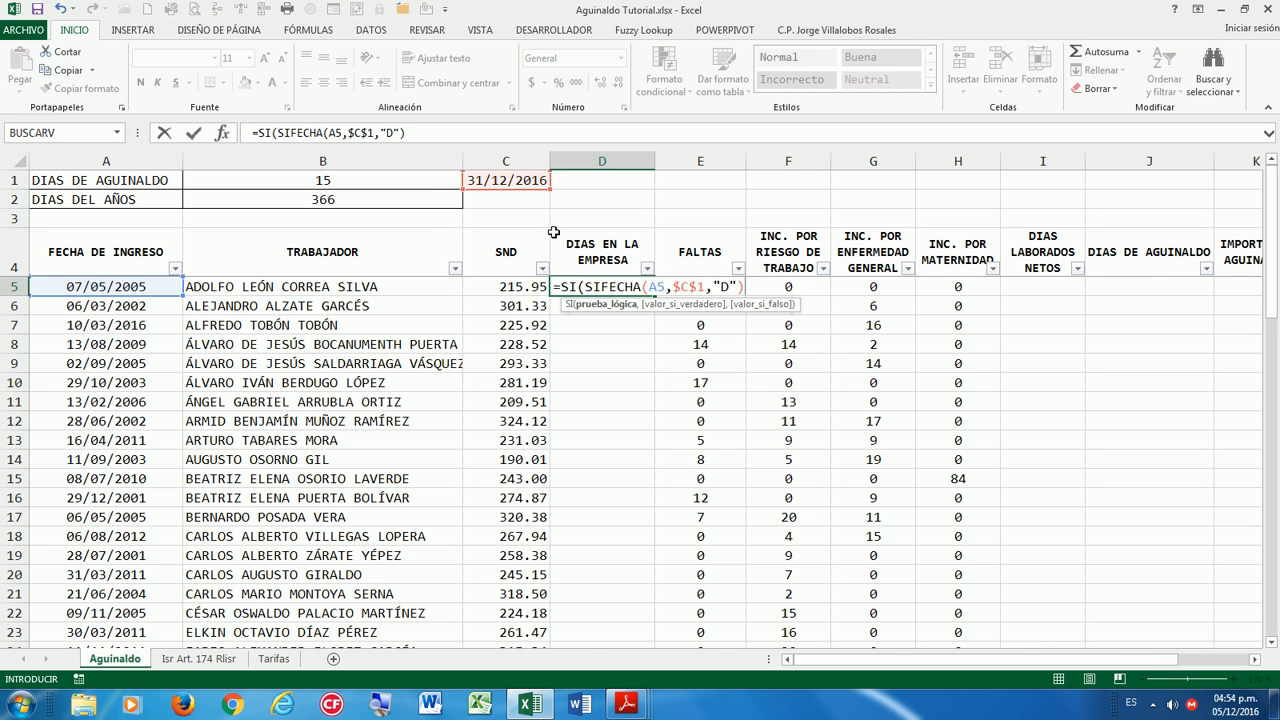
Cap the count at $B$2 (366) with a second SIFECHA(A5,$C$1,"D") and enter it, giving 366.
text(>)
click(315, 199)
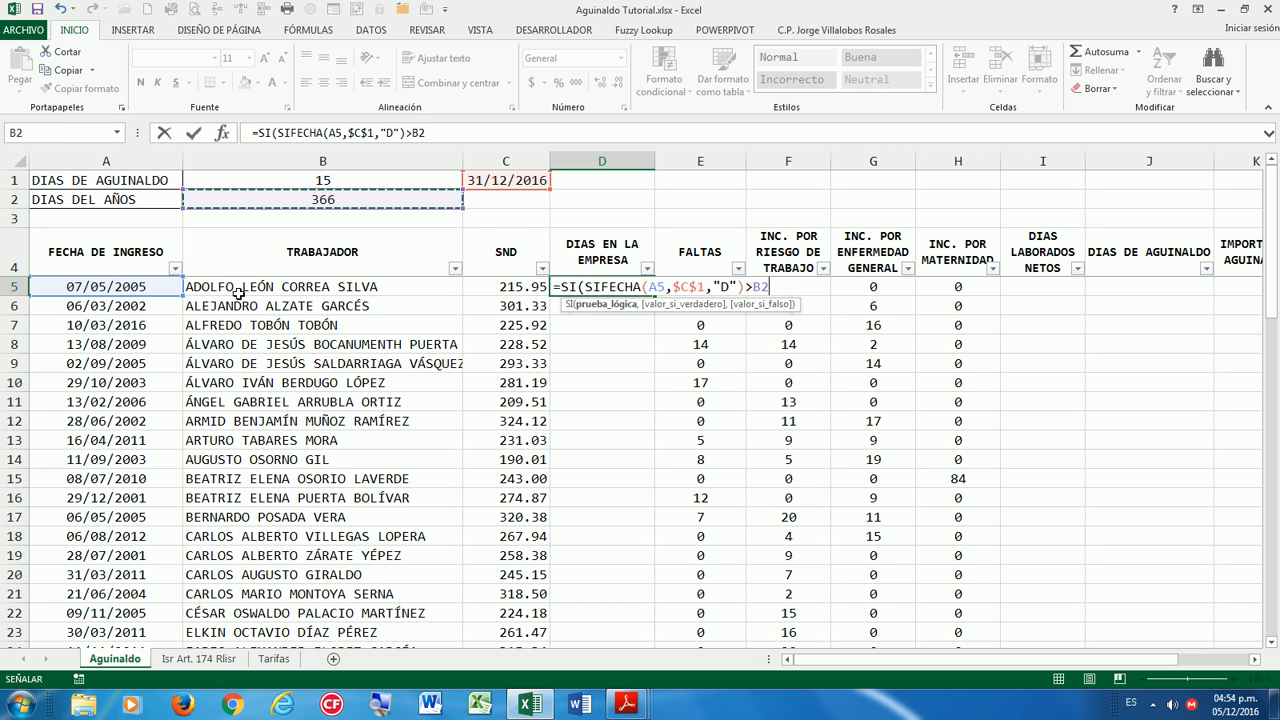
key(F4)
text(,)
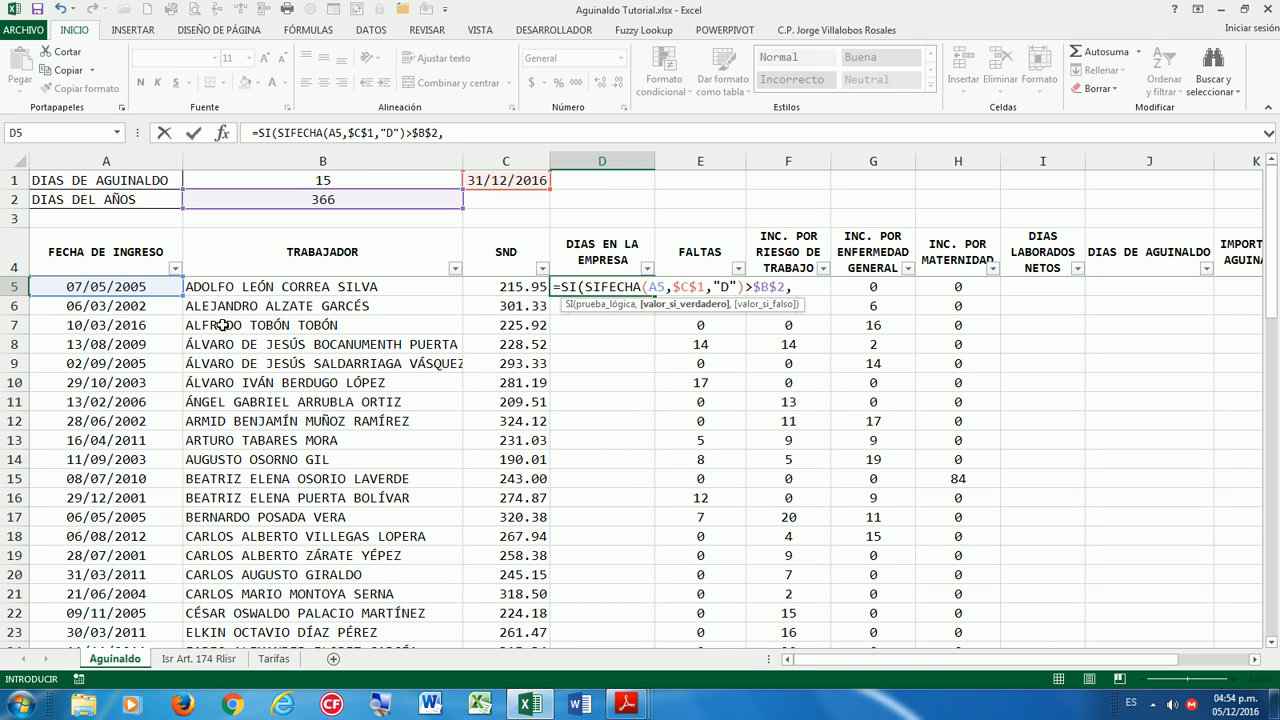
click(340, 195)
key(F4)
text(,SIFECHA)
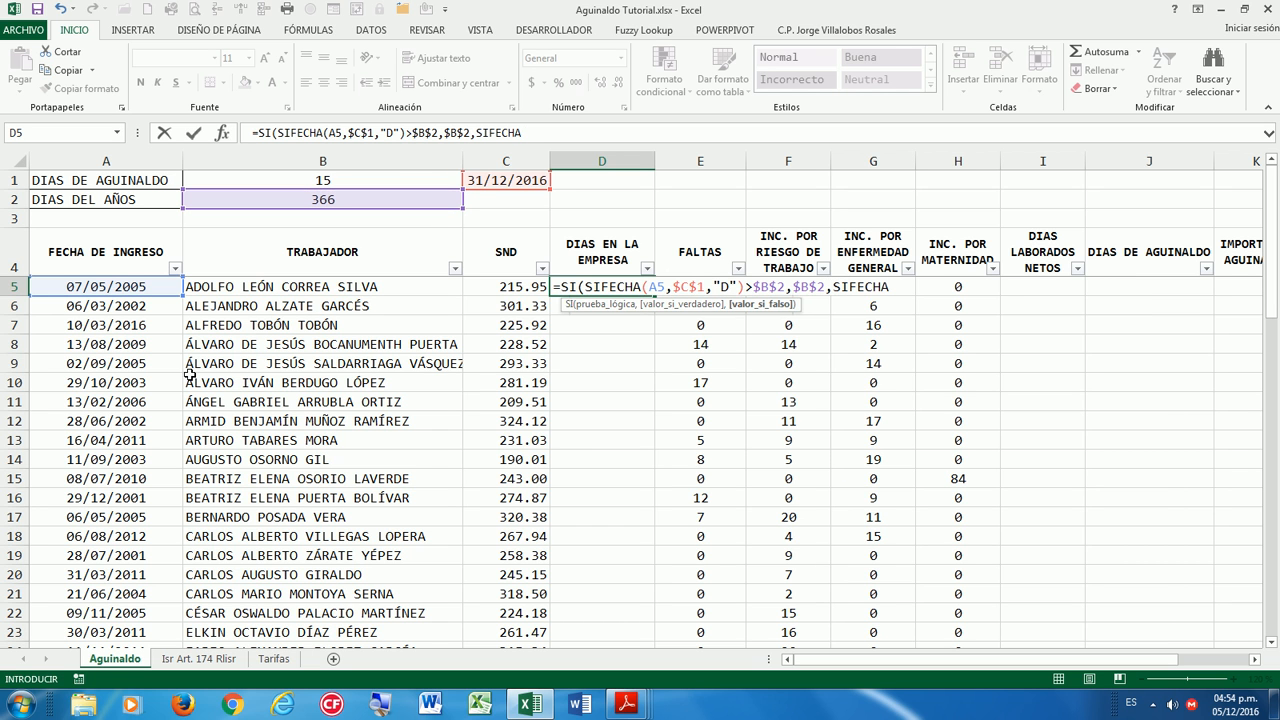
text(()
click(135, 287)
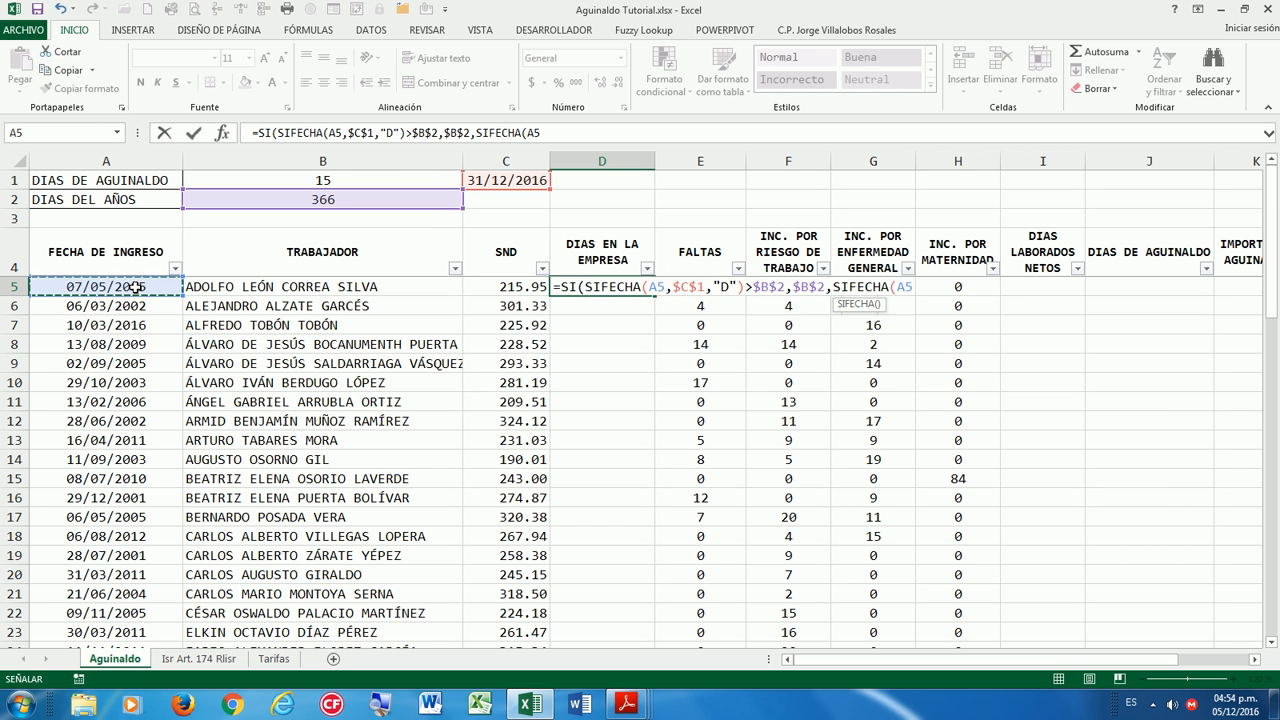
text(,)
click(497, 181)
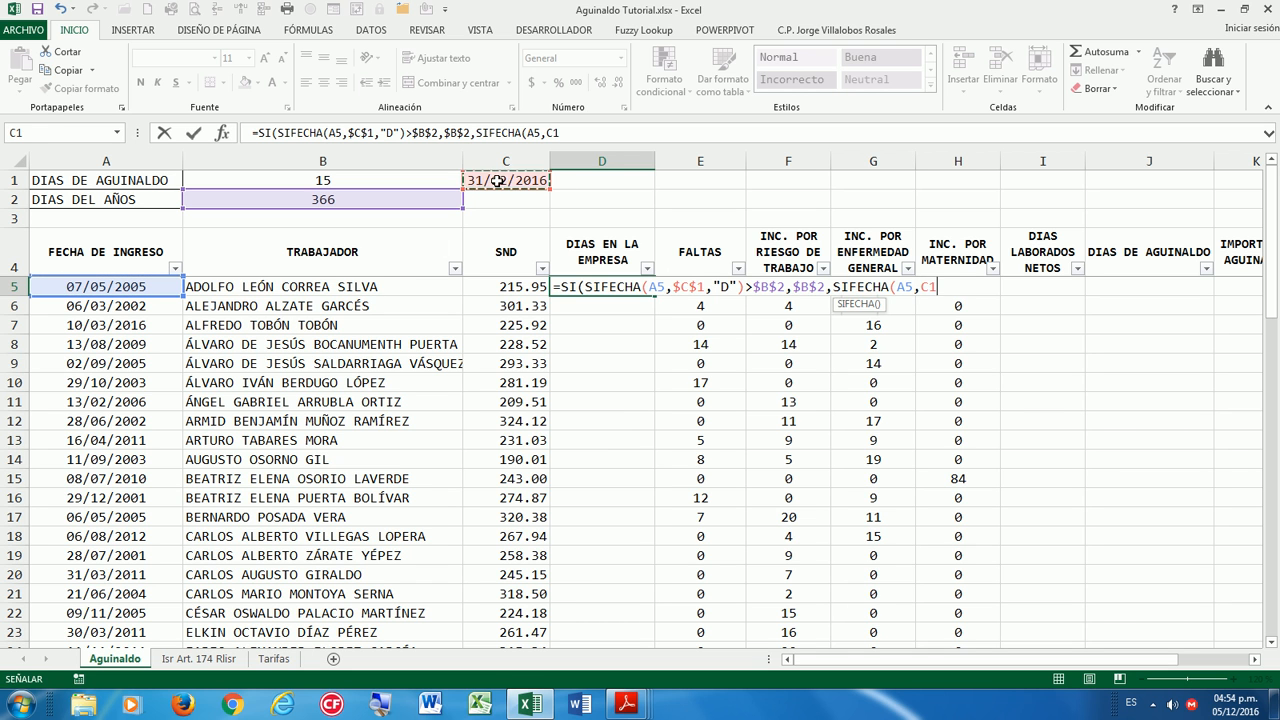
key(F4)
text(,"D)
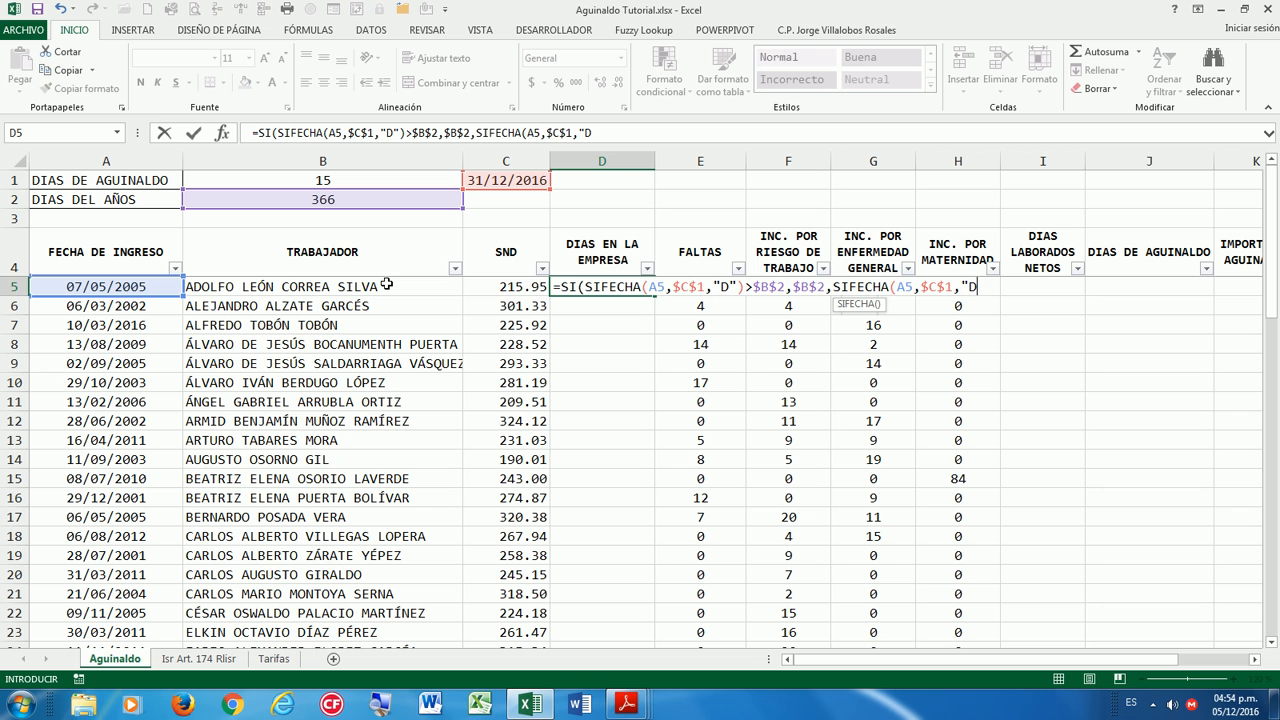
text(")))
key(Return)
key(Up)
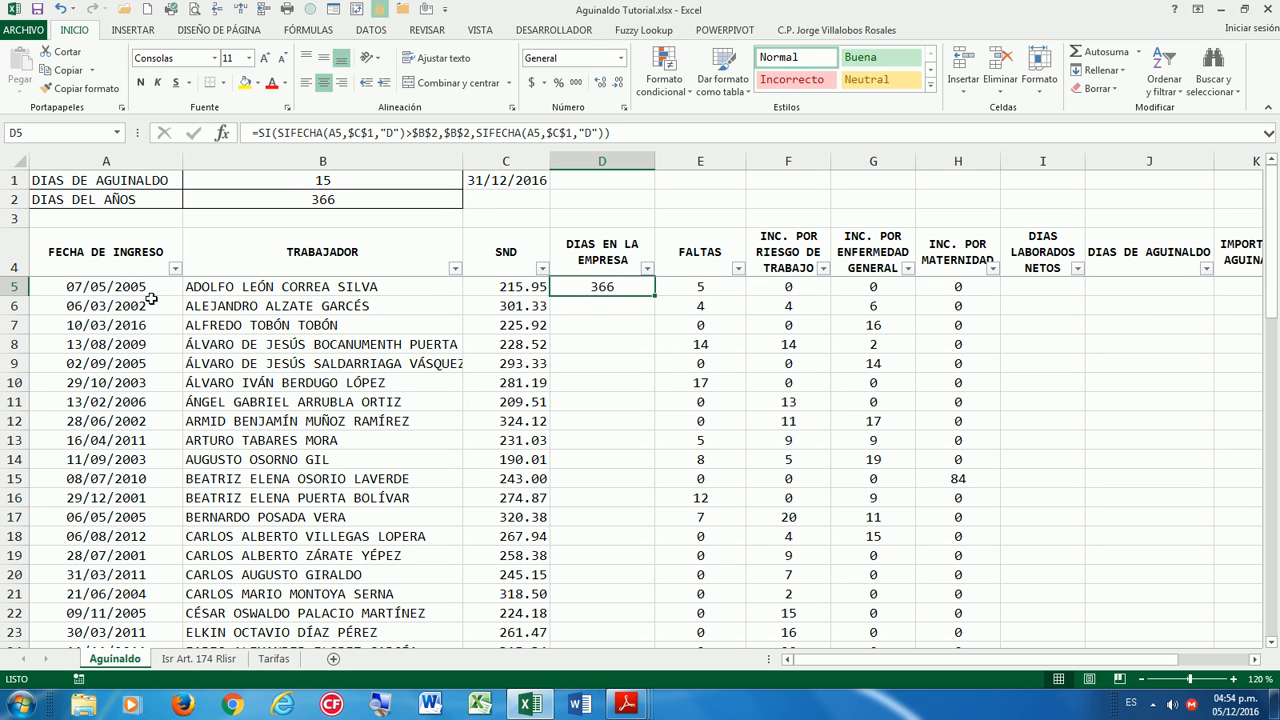
click(113, 293)
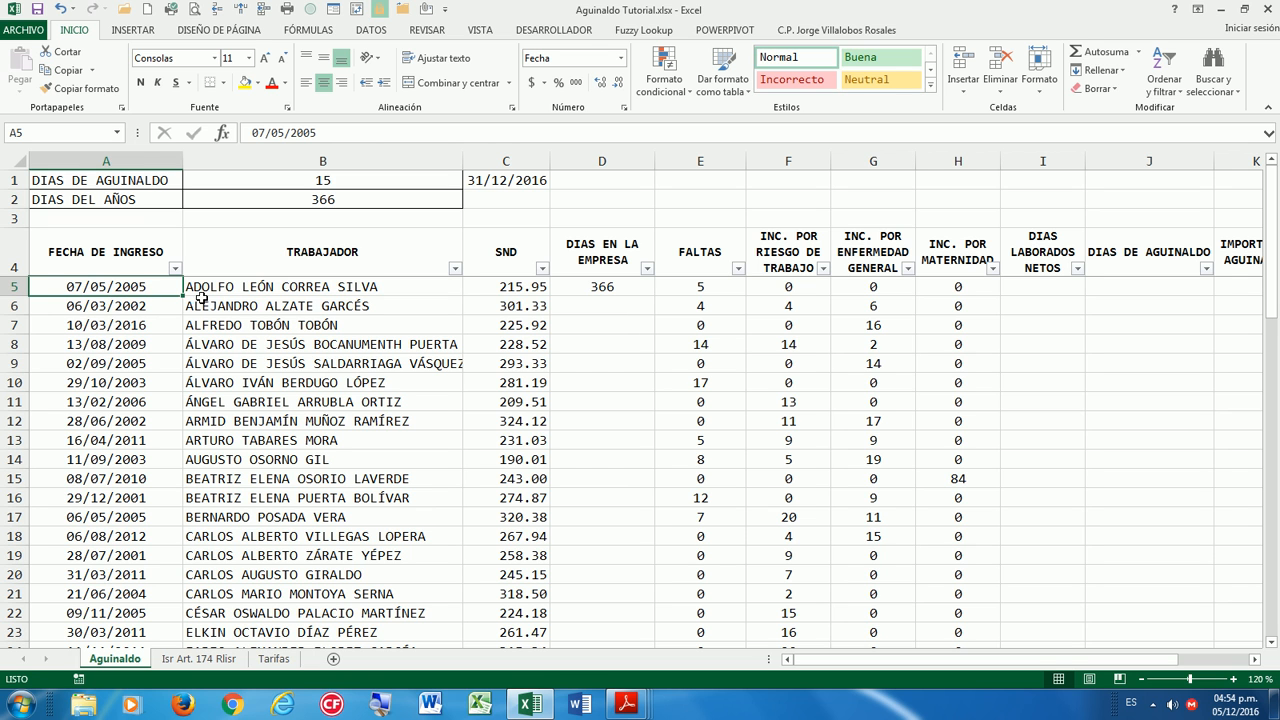
Fill D5's day-count formula down DIAS EN LA EMPRESA and verify D7 shows 296.
click(612, 287)
double_click(655, 295)
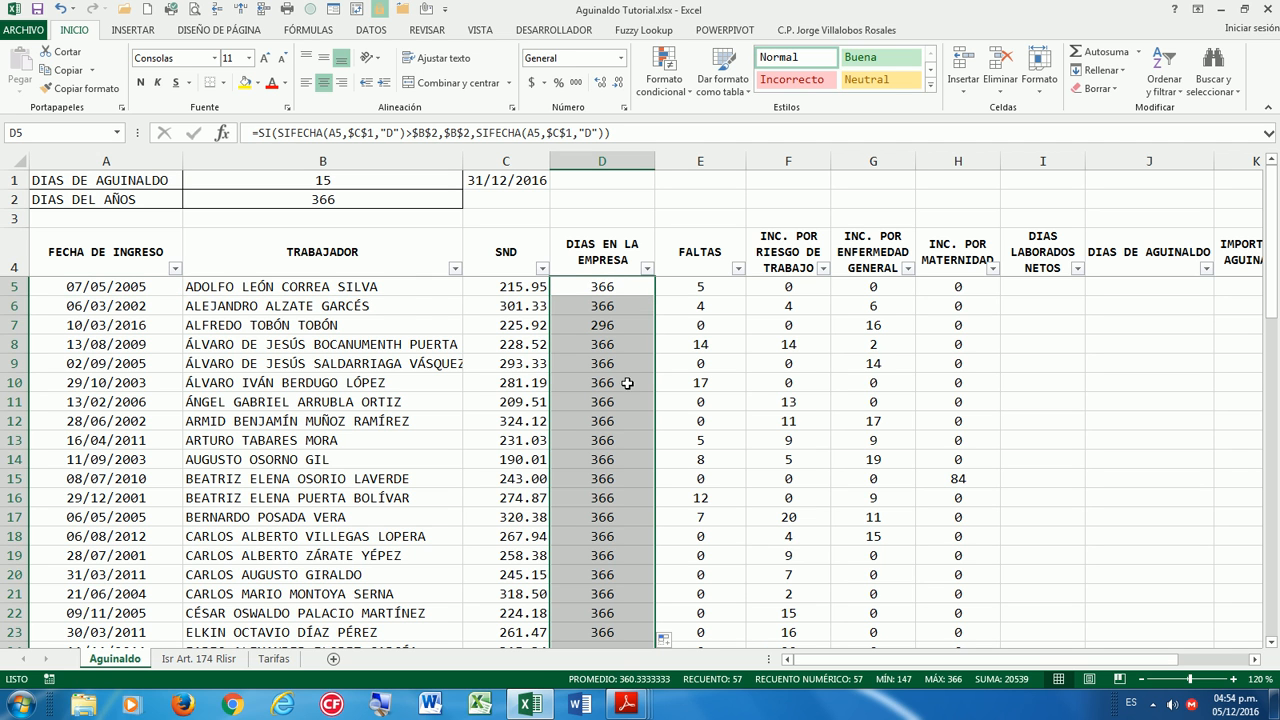
drag(600, 324, 76, 324)
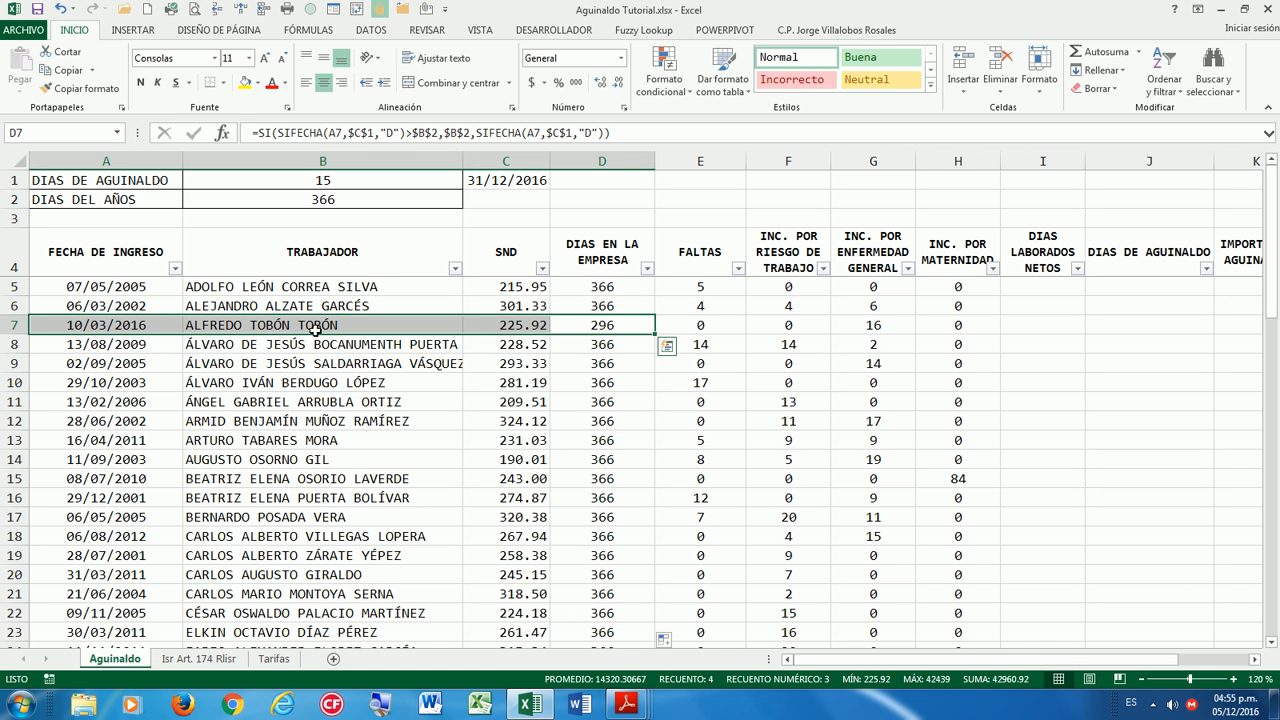
click(596, 327)
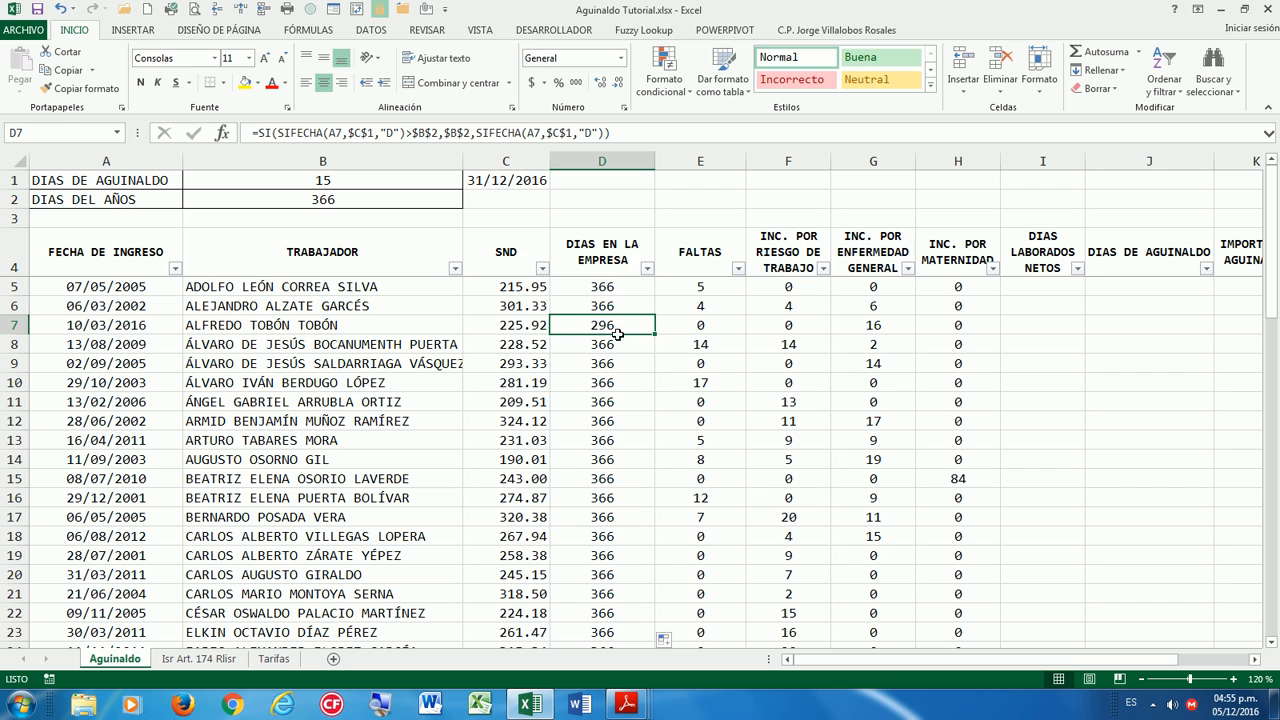
Verify the 332 and 147 results further down, then return to the TRABAJADOR header.
scroll(642, 420, down, 6)
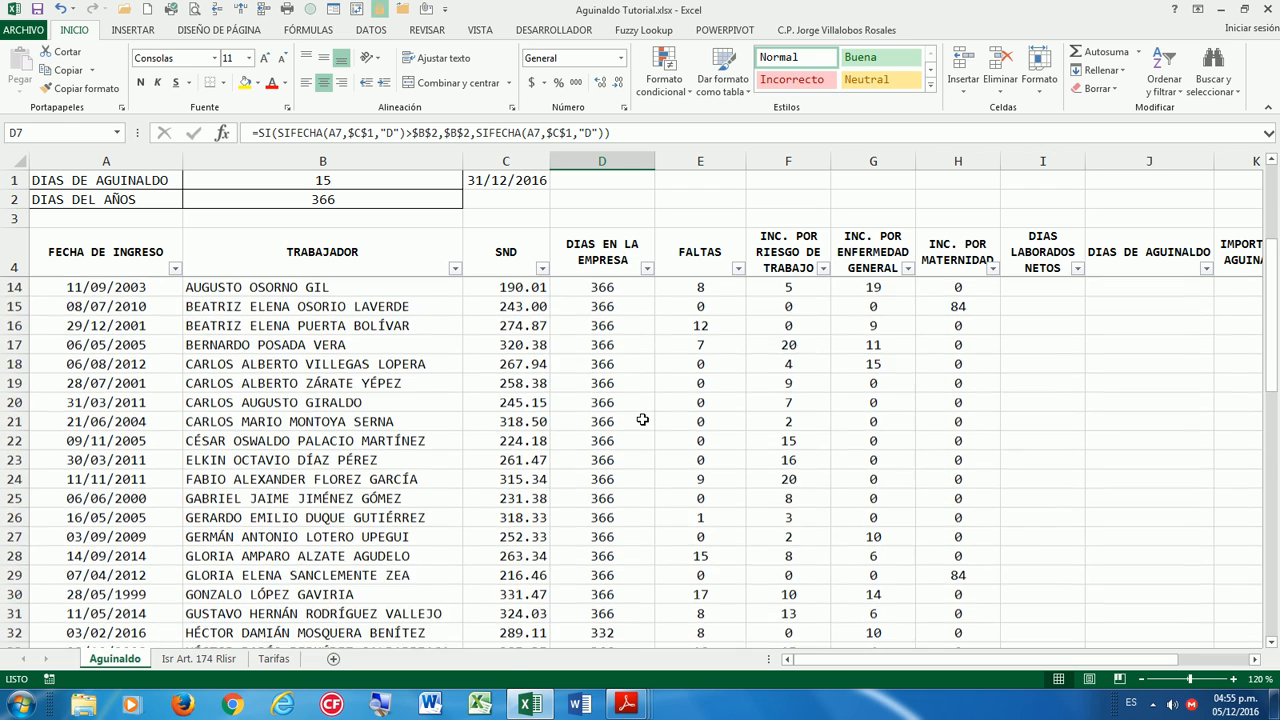
drag(620, 459, 138, 460)
scroll(644, 437, down, 4)
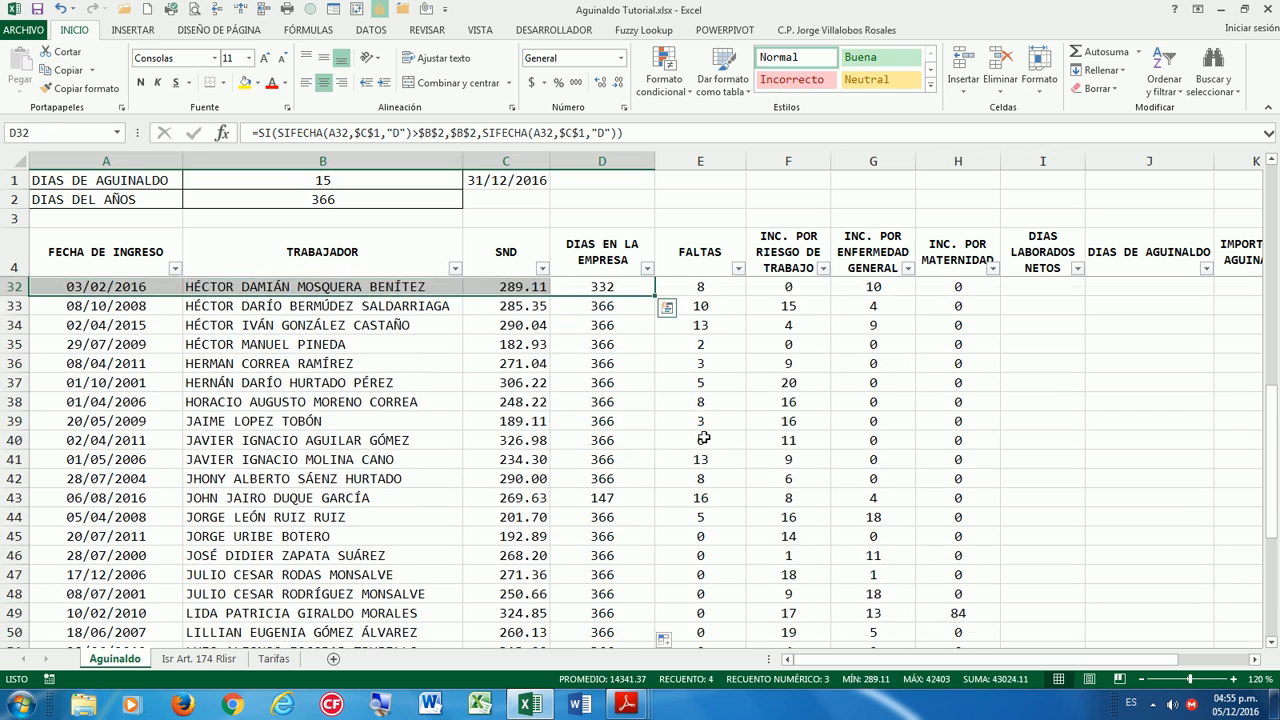
drag(602, 440, 105, 440)
scroll(717, 429, down, 5)
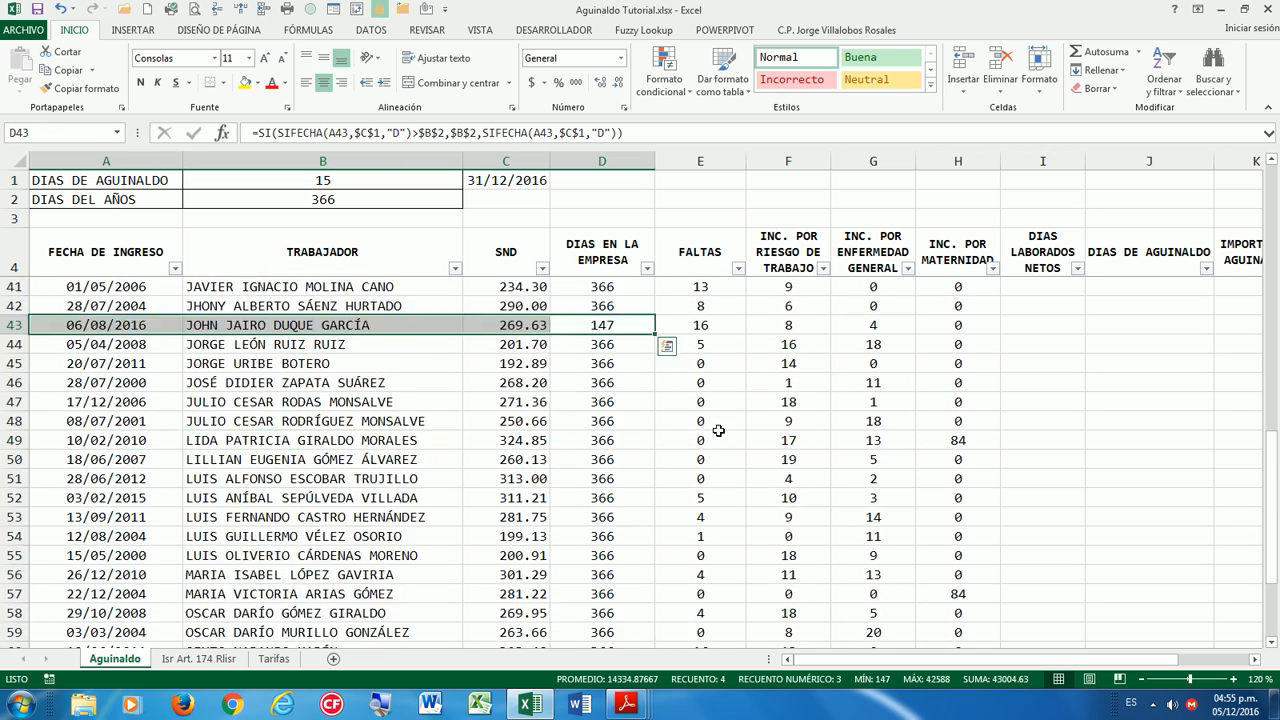
scroll(733, 425, up, 15)
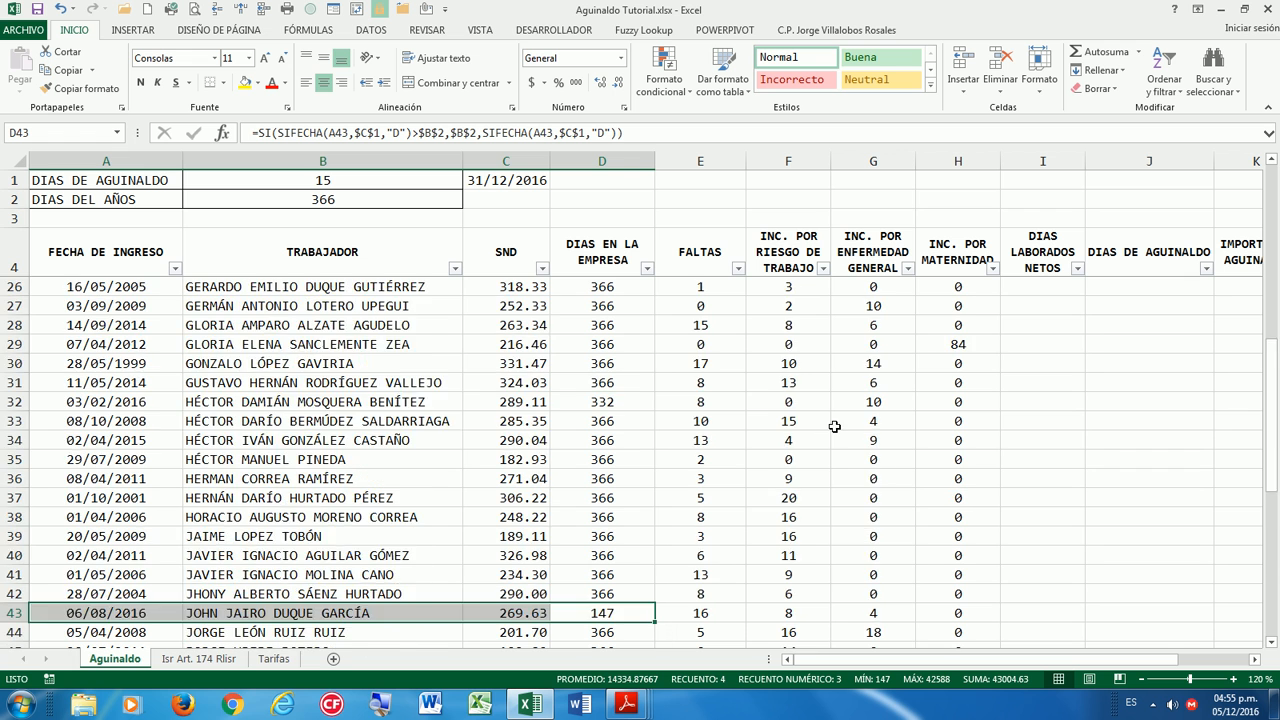
click(415, 306)
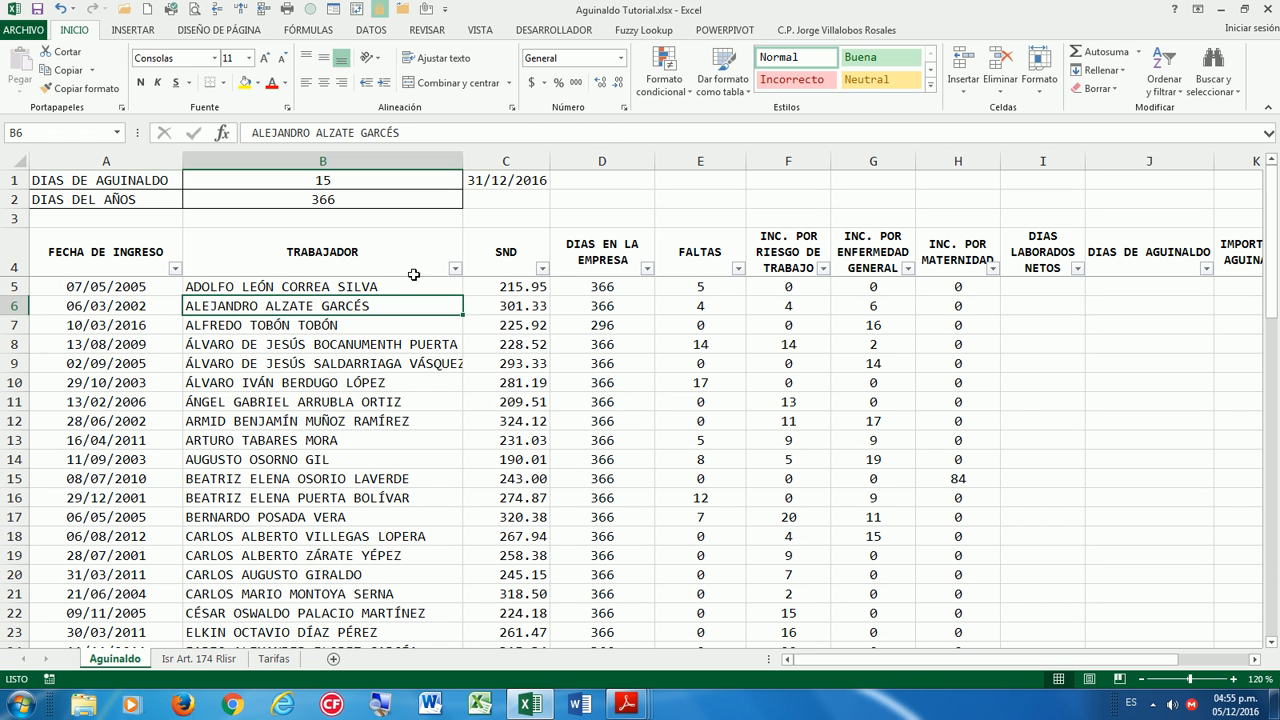
click(411, 255)
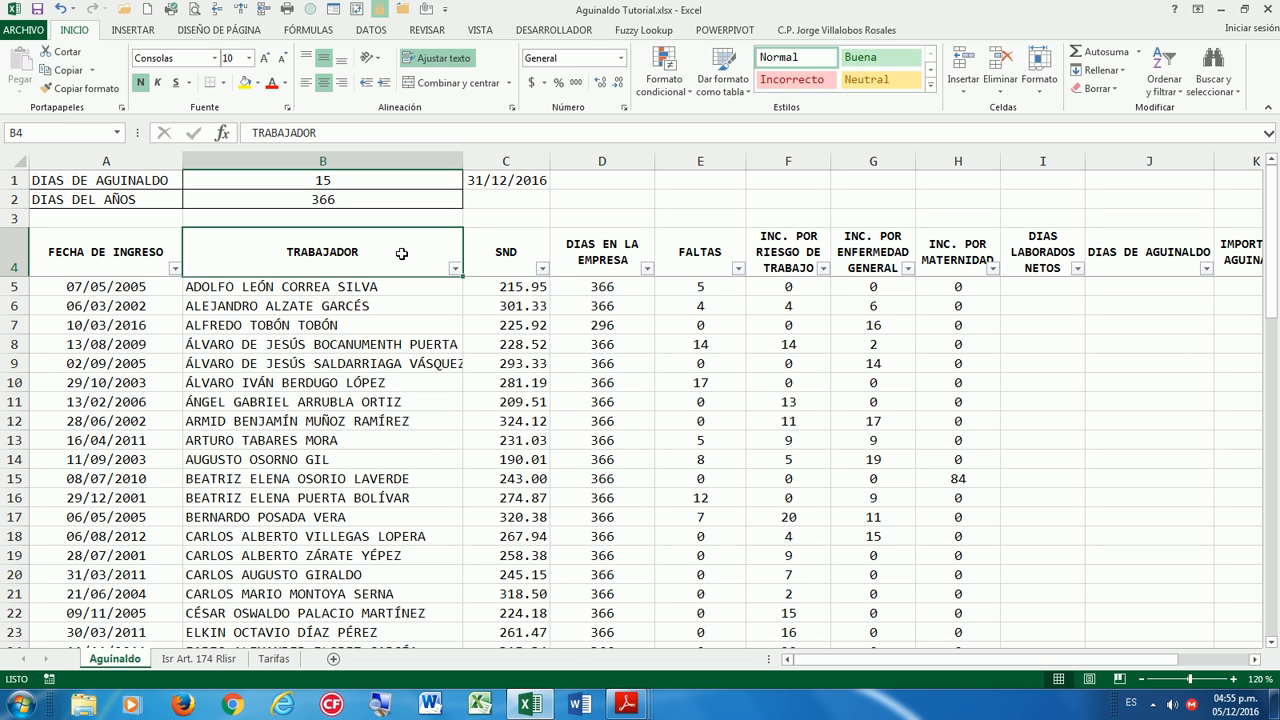
Enter =D5-E5-G5 in I5 and fill it down DIAS LABORADOS NETOS (361, 356, 280, ...).
key(Right)
key(Right)
key(Right)
key(Right)
key(Right)
key(Right)
key(Right)
key(Down)
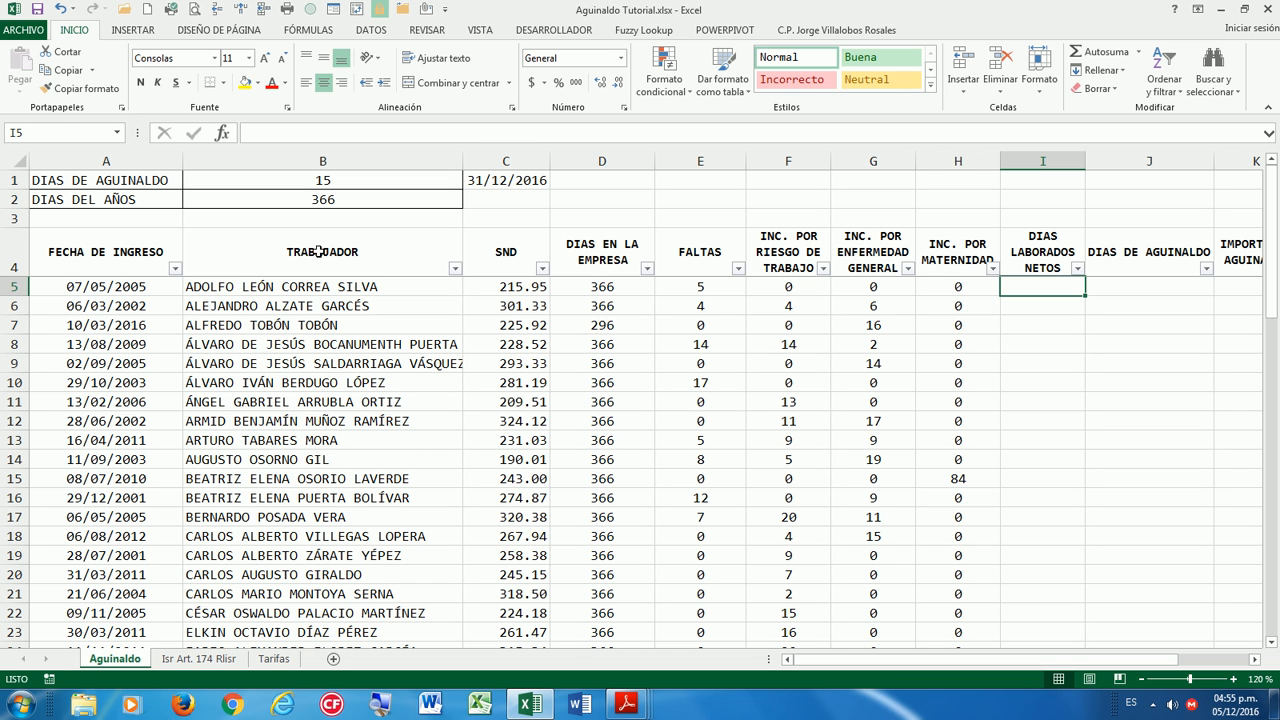
text(=)
key(Left)
key(Left)
key(Left)
key(Left)
key(Left)
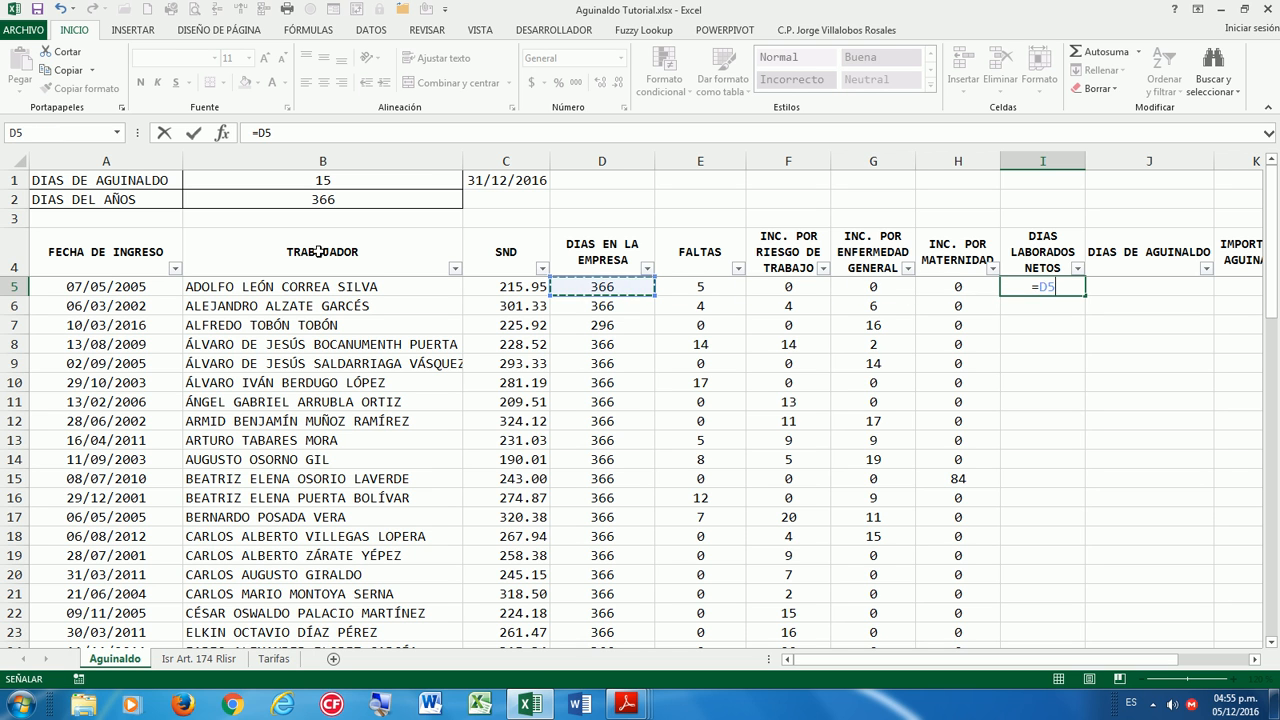
text(-)
key(Left)
key(Left)
key(Left)
key(Left)
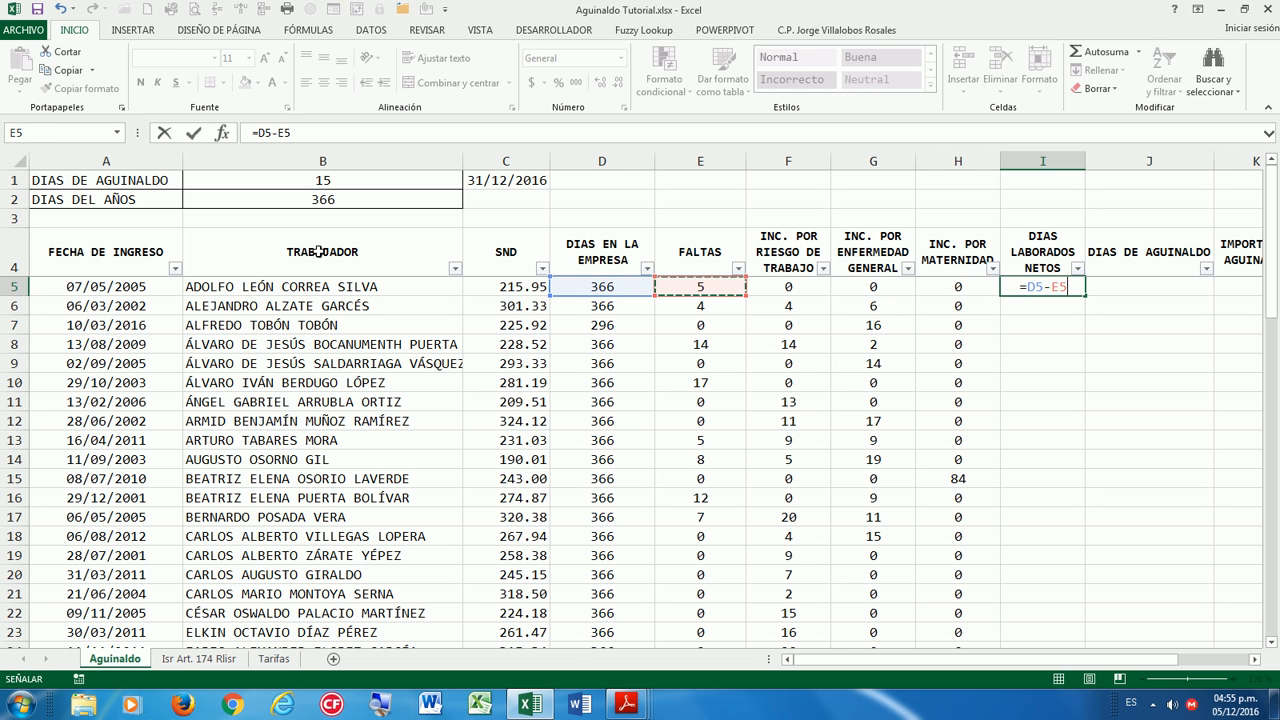
text(-)
key(Left)
key(Left)
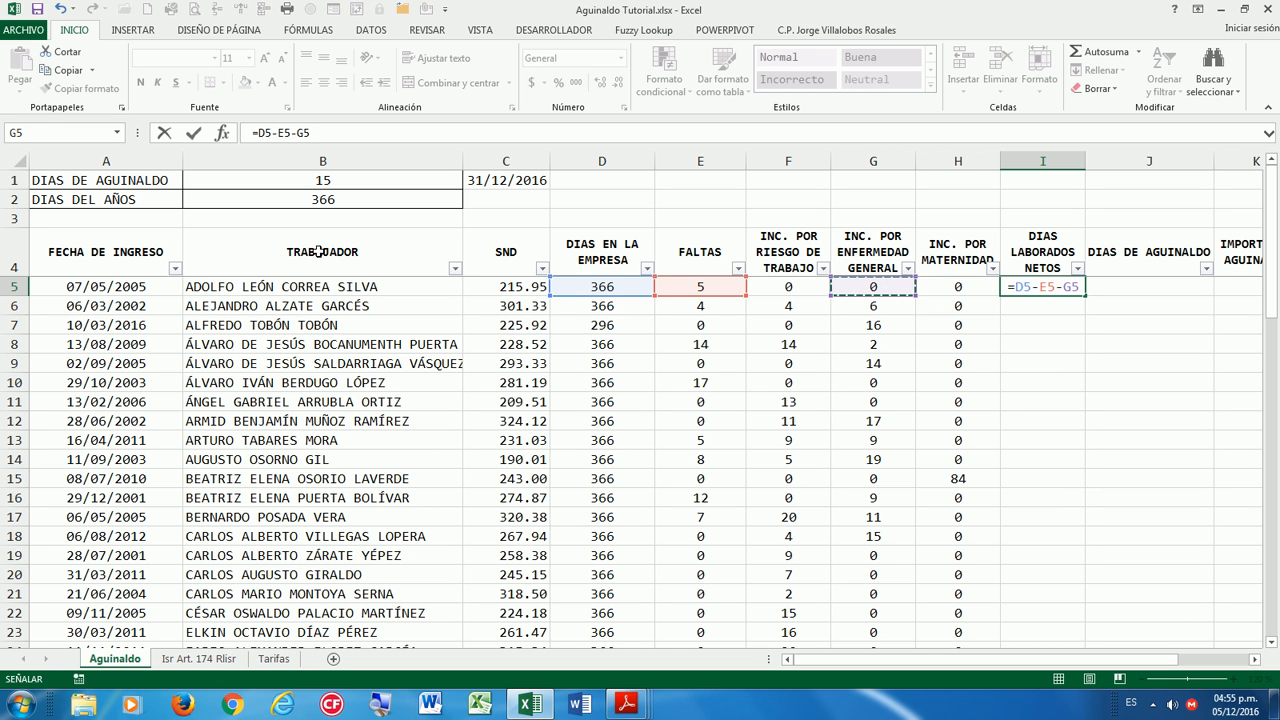
key(Return)
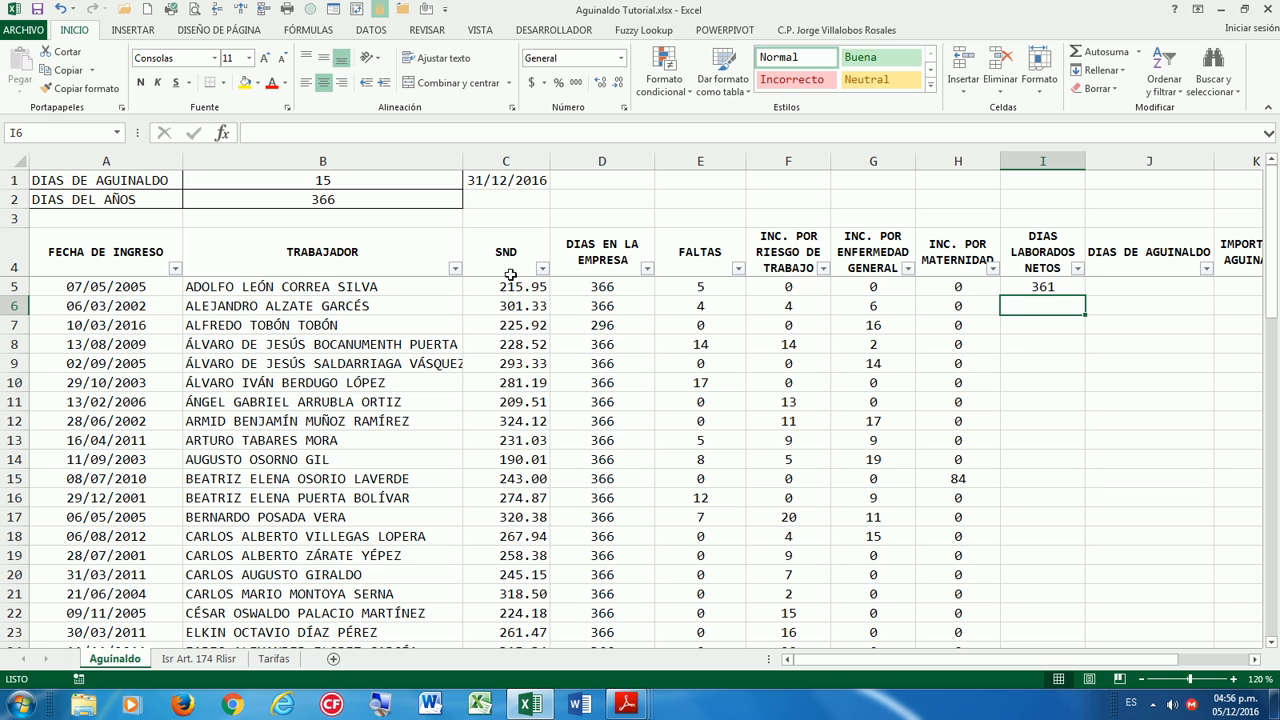
click(1050, 288)
double_click(1085, 296)
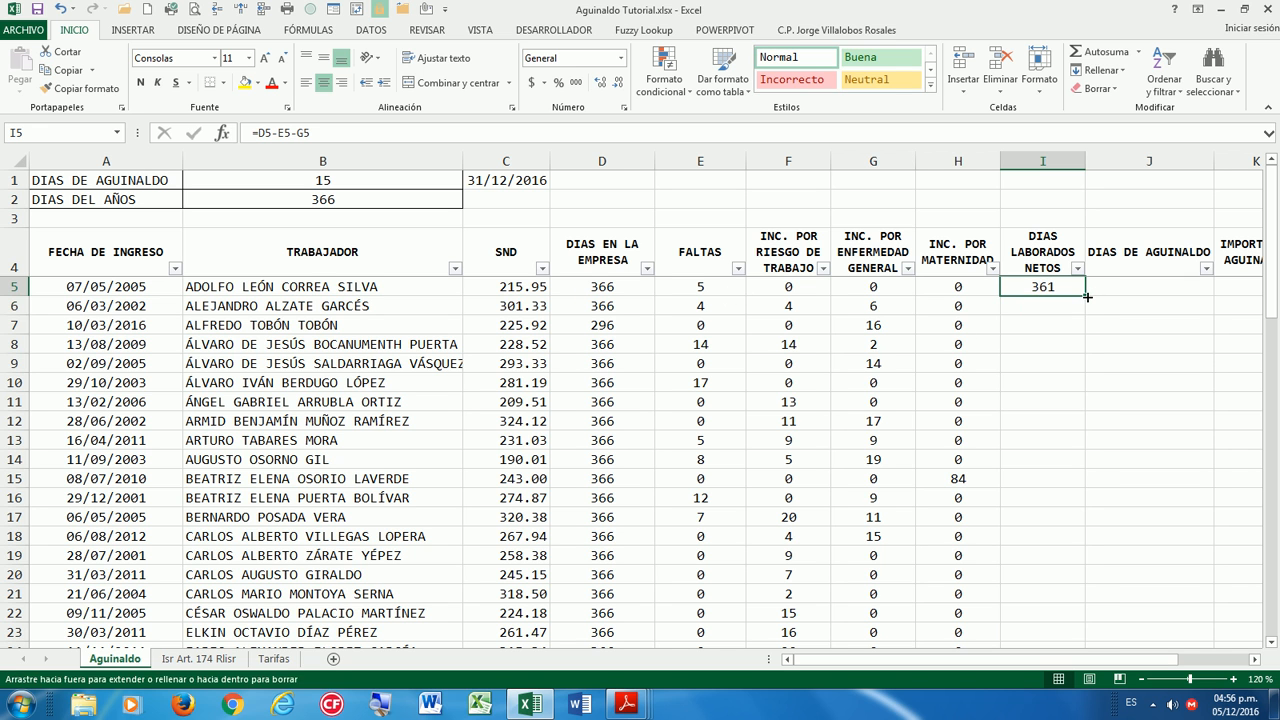
click(792, 289)
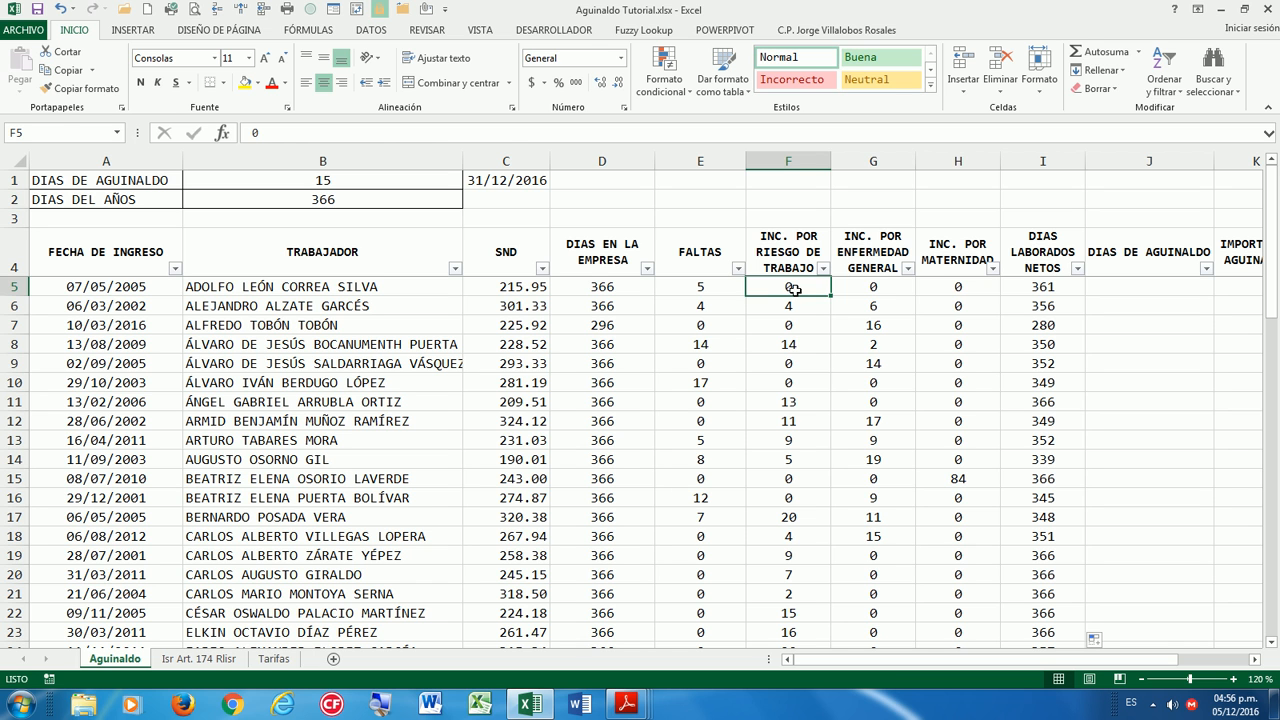
click(952, 290)
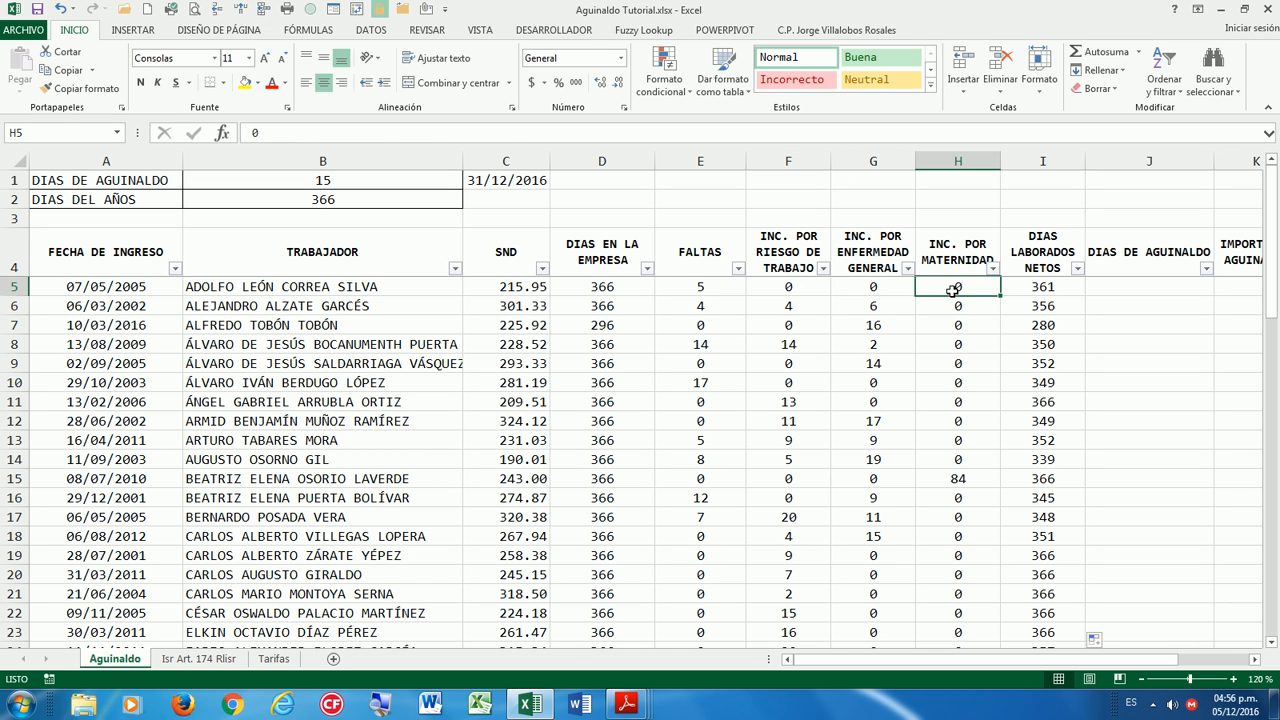
click(792, 289)
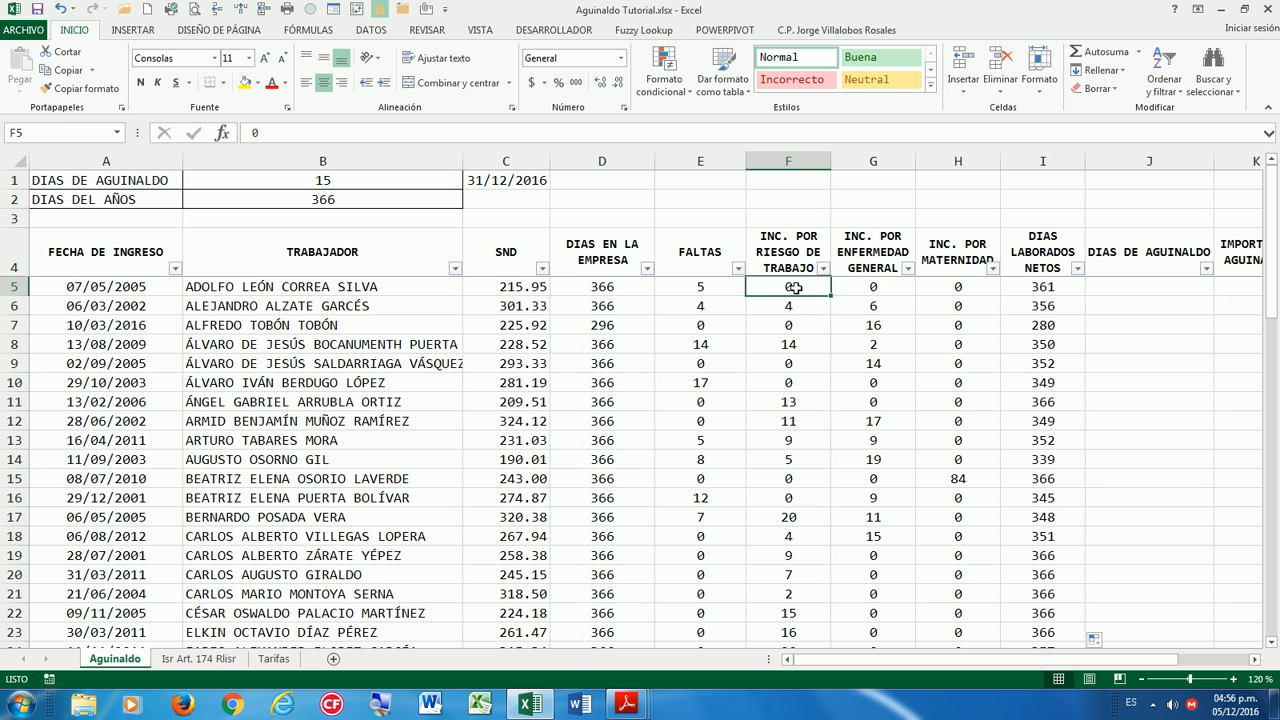
click(955, 288)
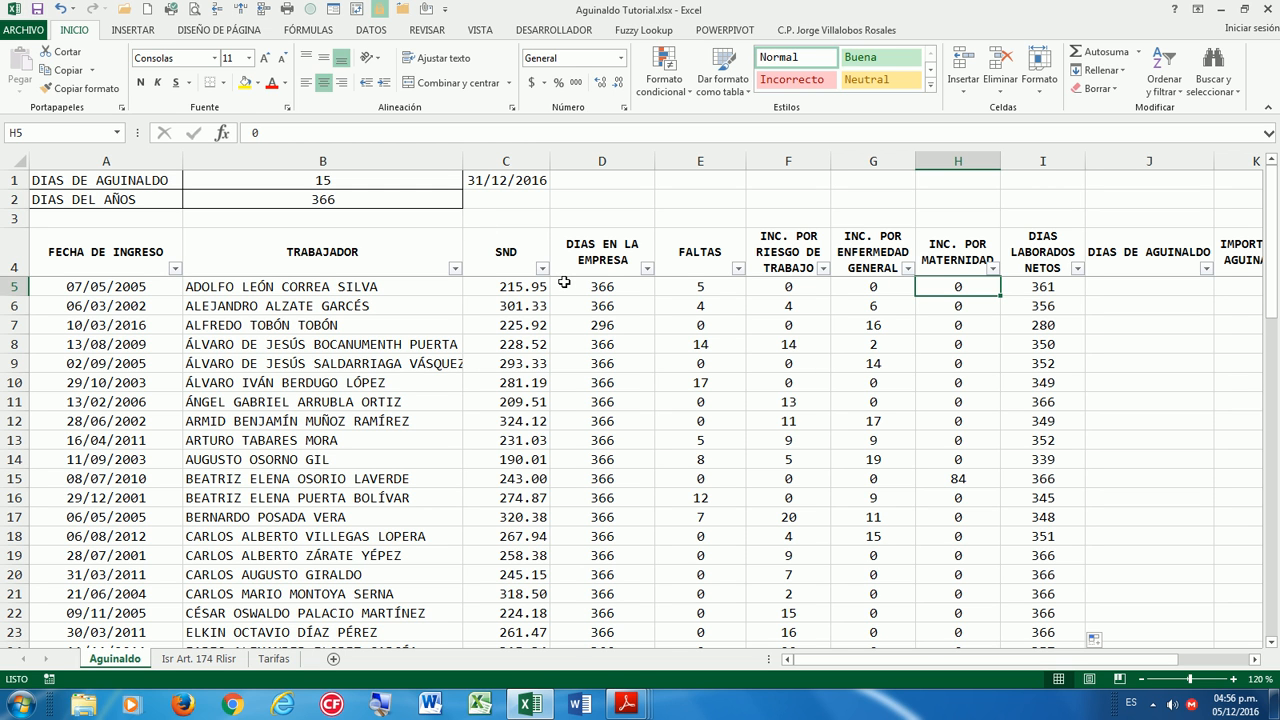
key(Left)
key(Left)
key(Left)
key(Left)
key(Right)
key(Right)
key(Right)
key(Right)
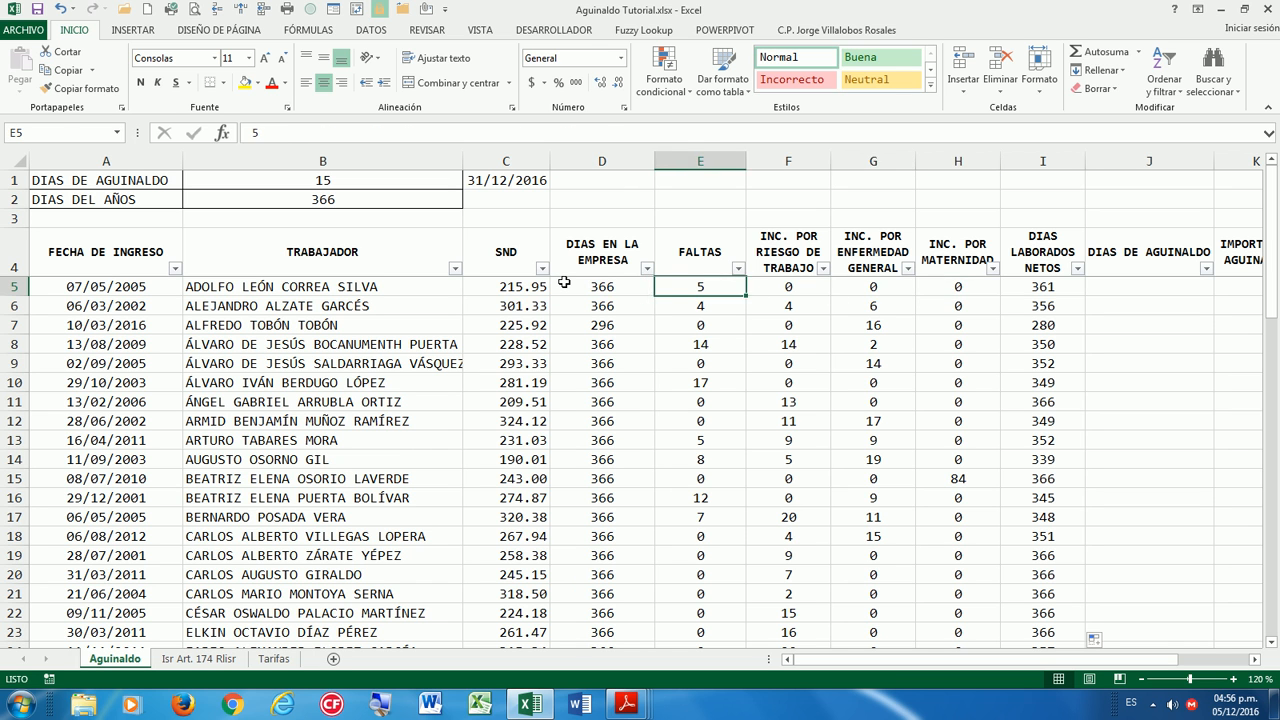
key(Right)
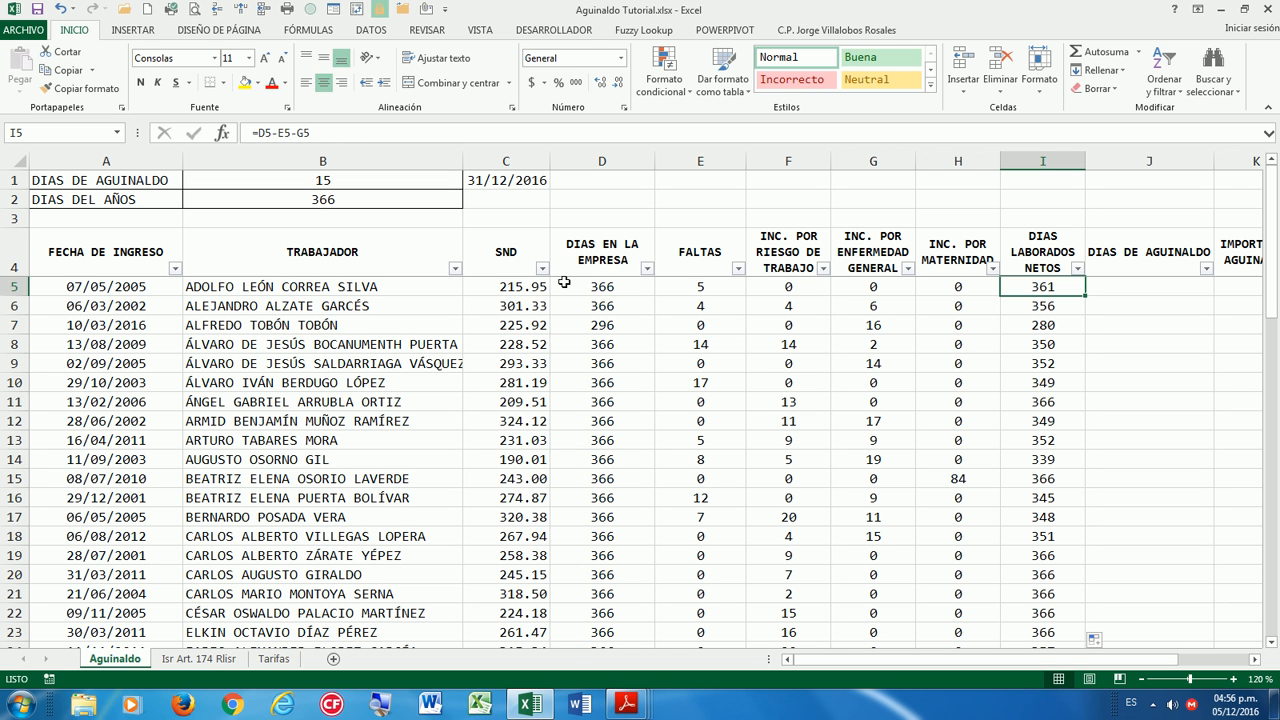
double_click(1050, 289)
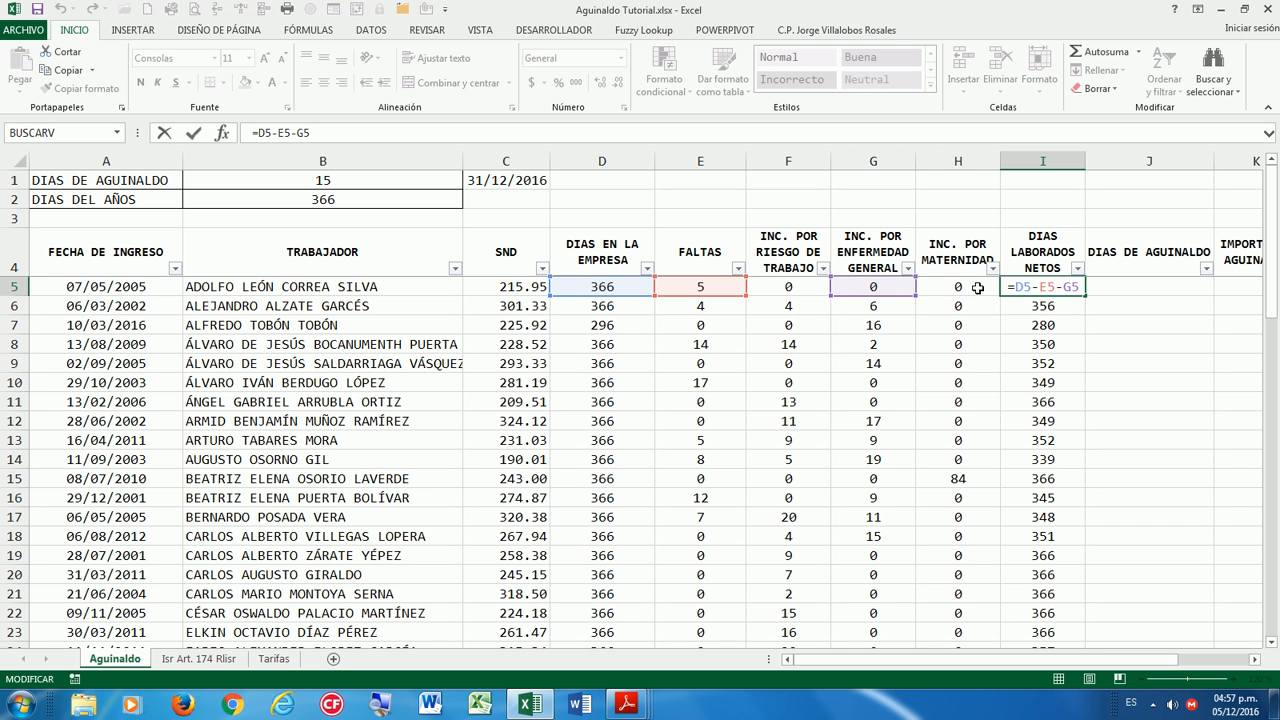
key(ctrl+Return)
key(Right)
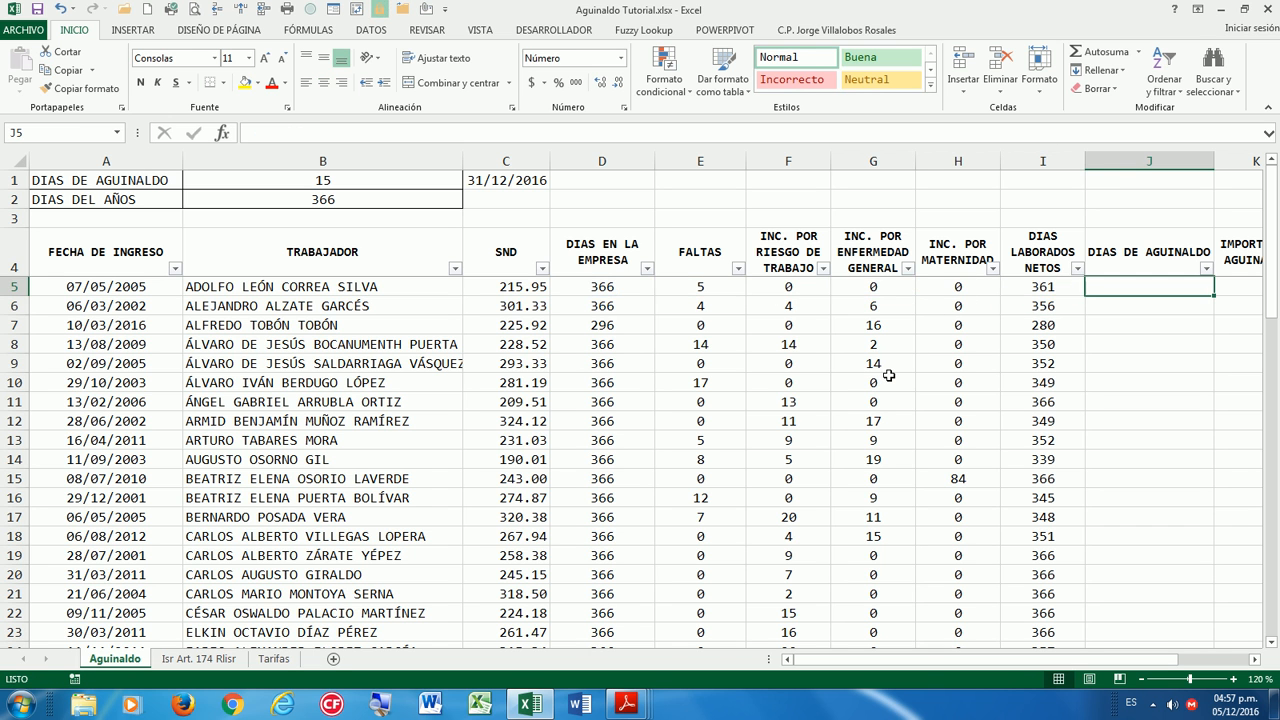
key(Right)
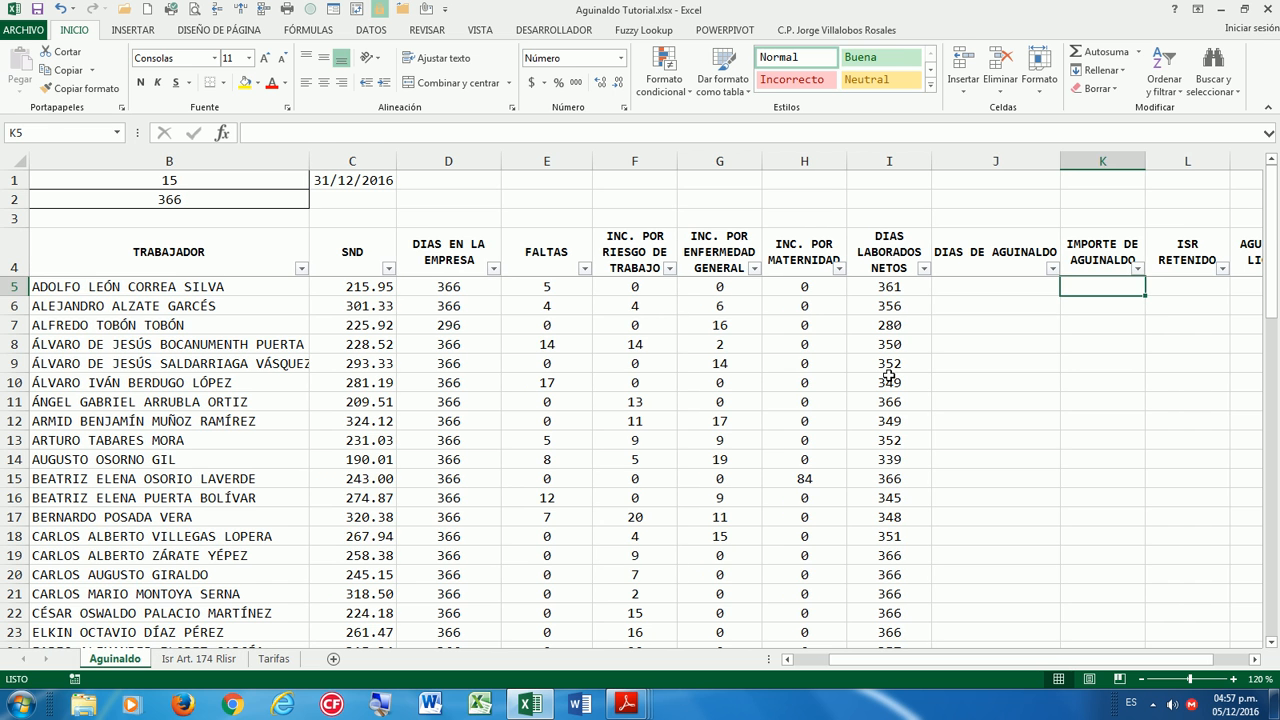
key(Left)
key(Home)
key(Right)
key(Right)
key(Right)
key(Right)
key(Right)
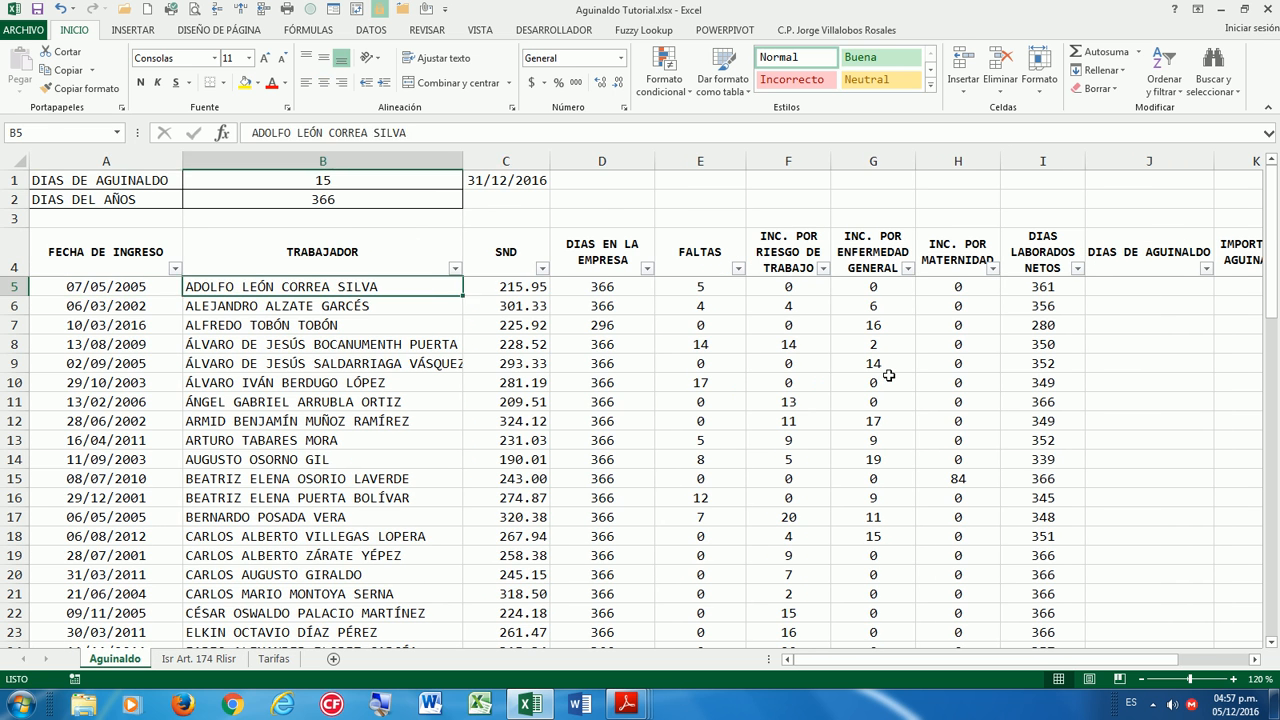
key(Right)
key(Right)
key(Right)
key(Right)
key(Right)
key(Right)
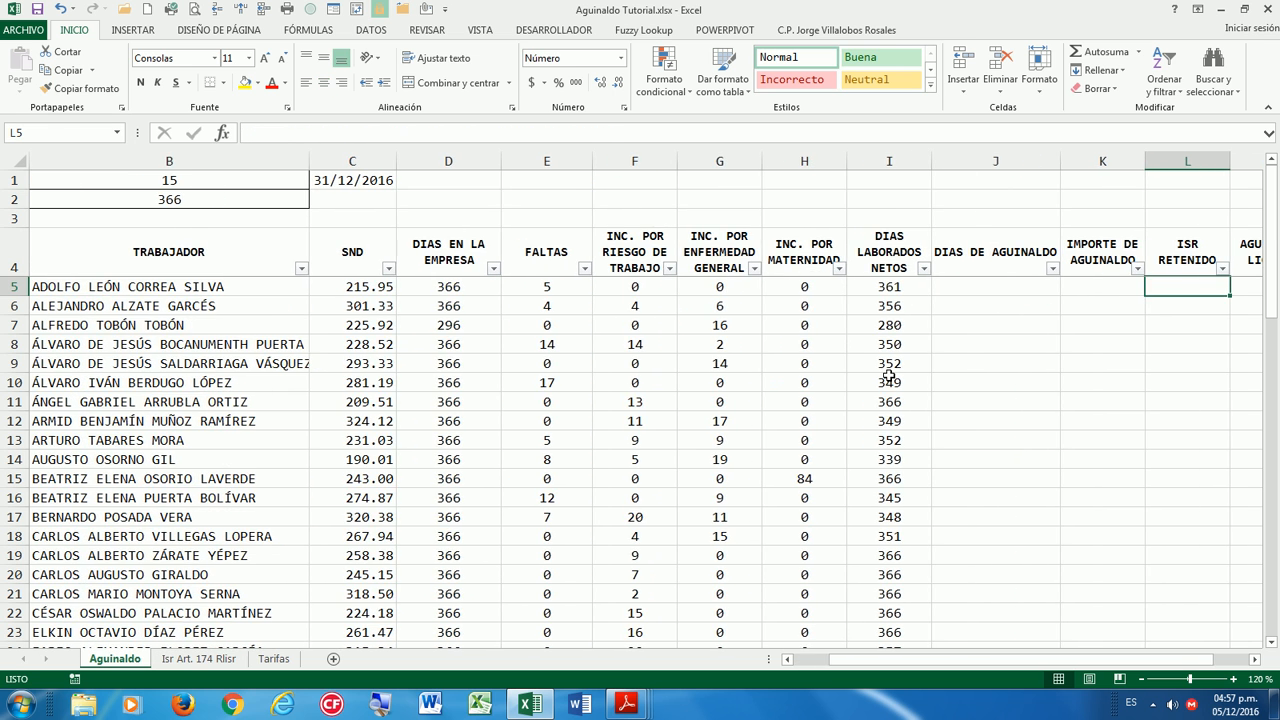
key(Left)
key(Left)
key(Left)
key(Left)
key(Left)
key(Left)
key(Left)
key(Left)
key(Left)
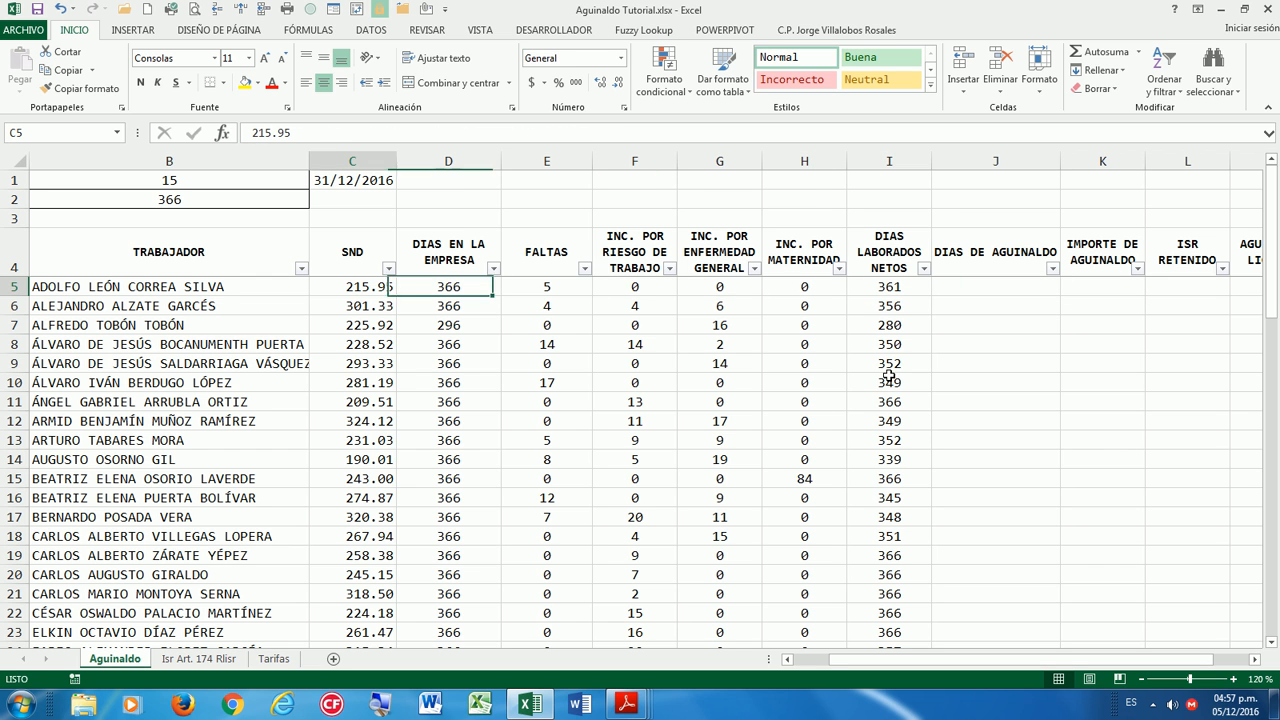
Unfreeze and refreeze the panes so headers and worker names stay fixed, checking along row 5.
click(485, 33)
click(628, 80)
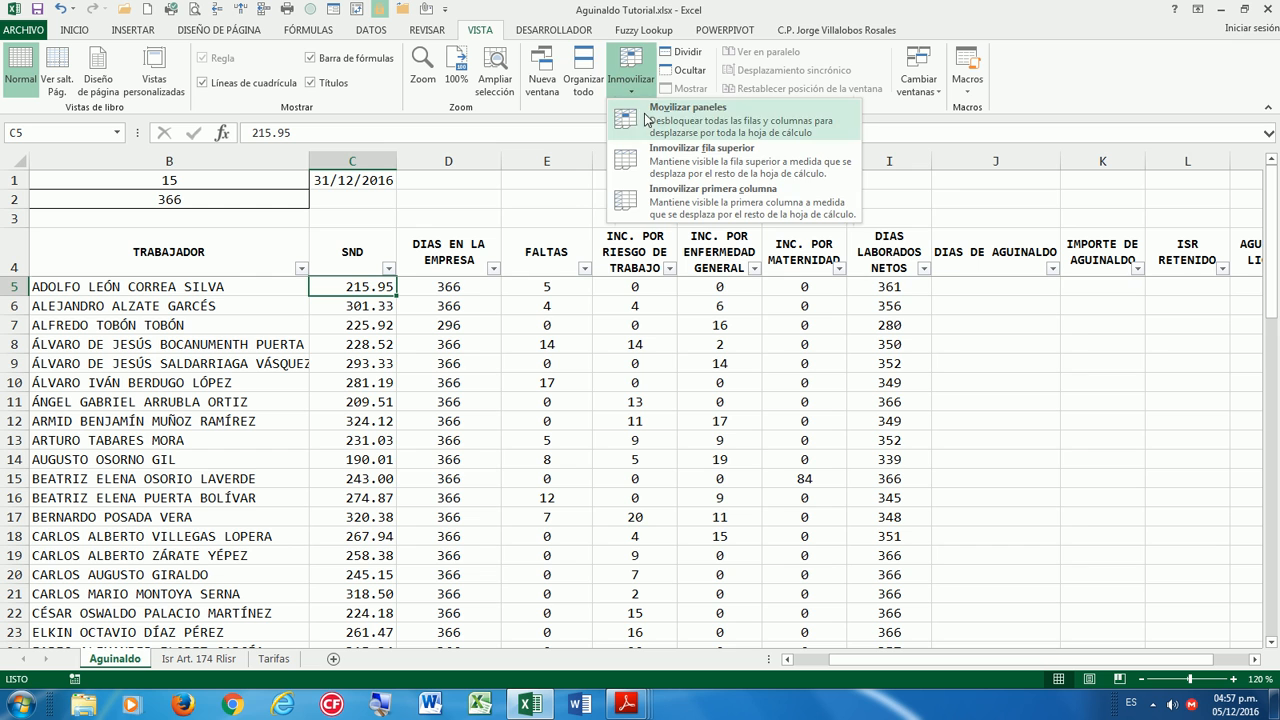
click(626, 114)
click(631, 82)
click(641, 126)
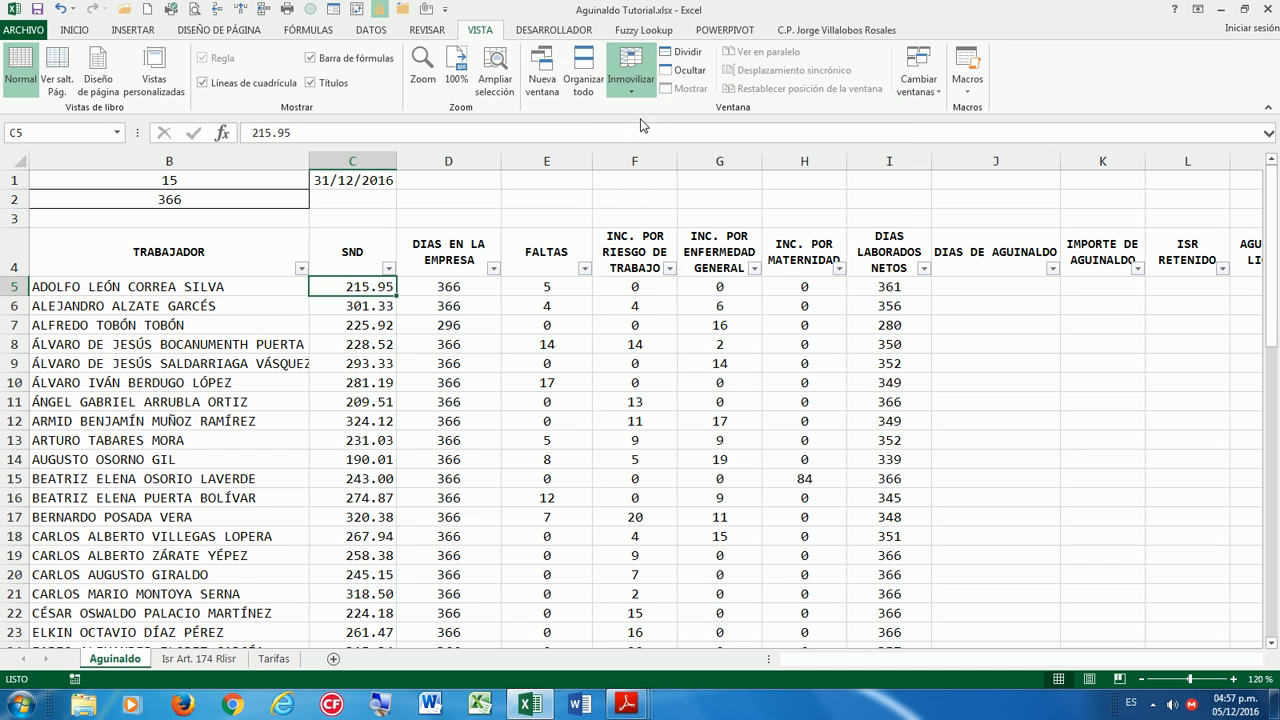
key(Right)
key(Right)
key(Right)
key(Right)
key(Right)
key(Right)
key(Right)
key(Right)
key(Right)
key(Right)
key(Right)
key(Right)
key(Right)
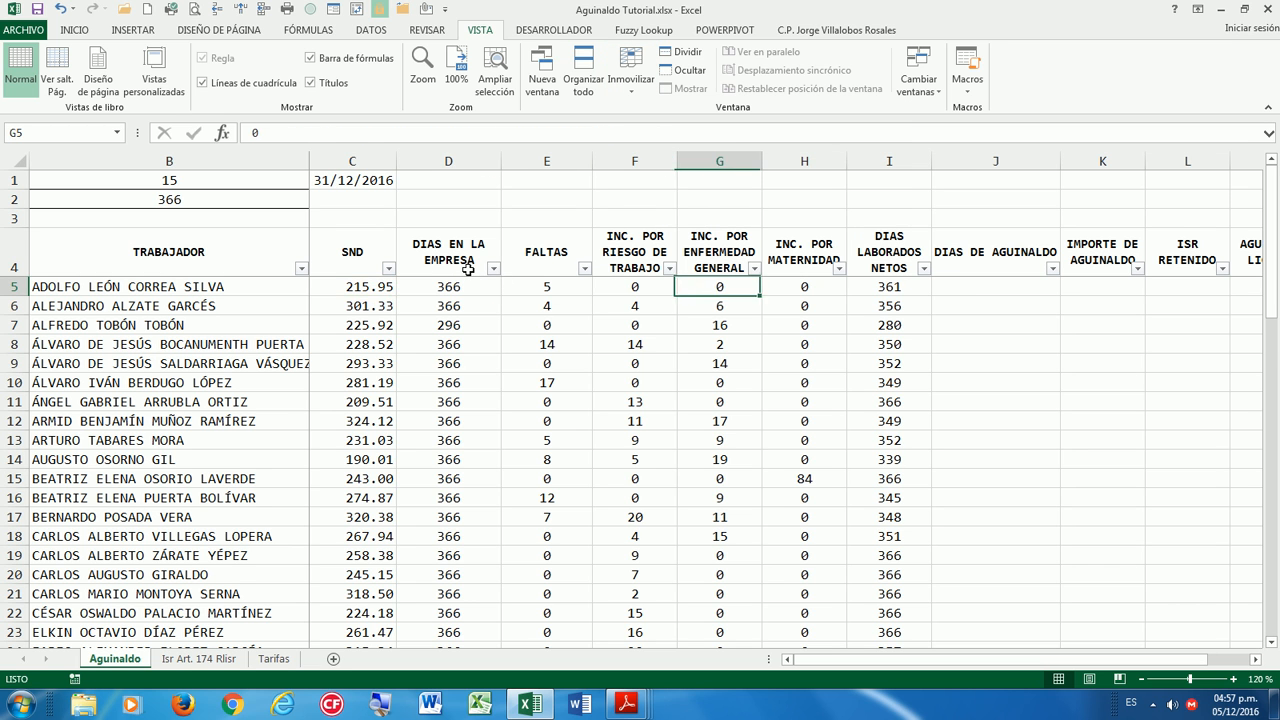
key(Left)
key(Left)
key(Left)
key(Left)
key(Left)
key(Left)
key(Left)
key(Left)
key(Left)
key(Left)
key(Left)
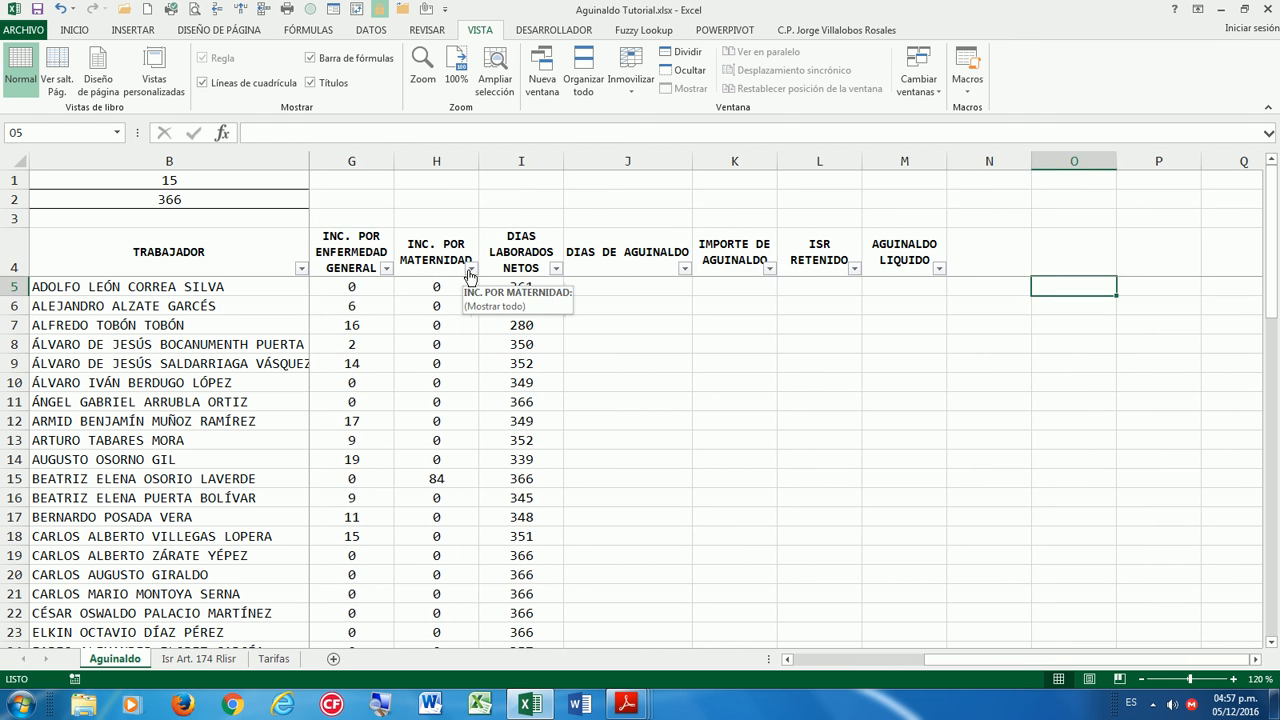
key(Right)
key(Right)
key(Right)
key(Right)
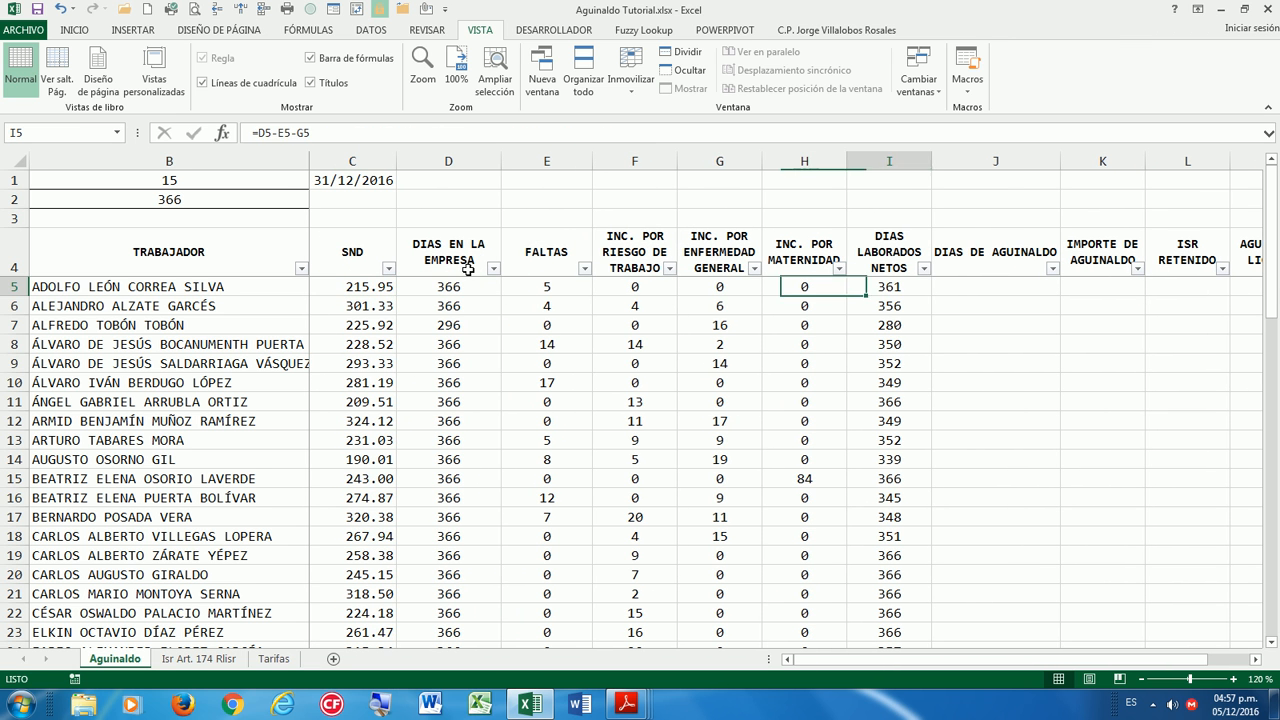
key(Left)
key(Right)
key(Right)
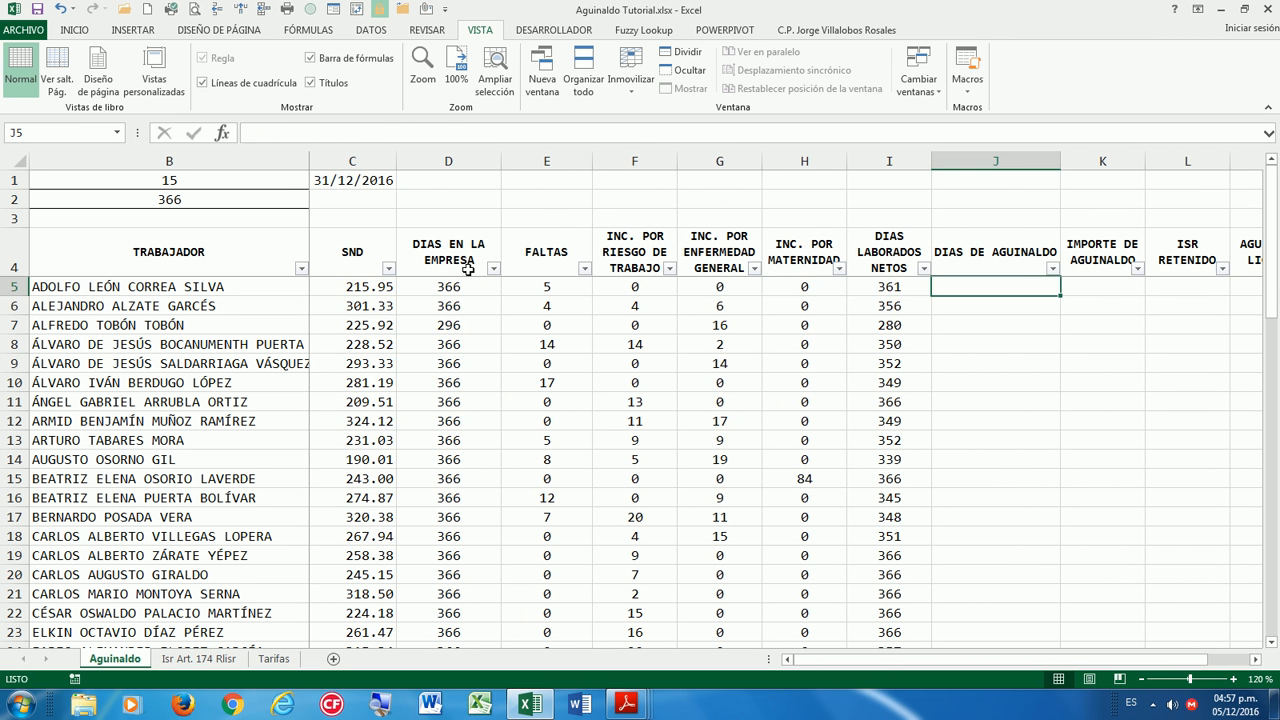
key(Up)
key(Down)
key(Left)
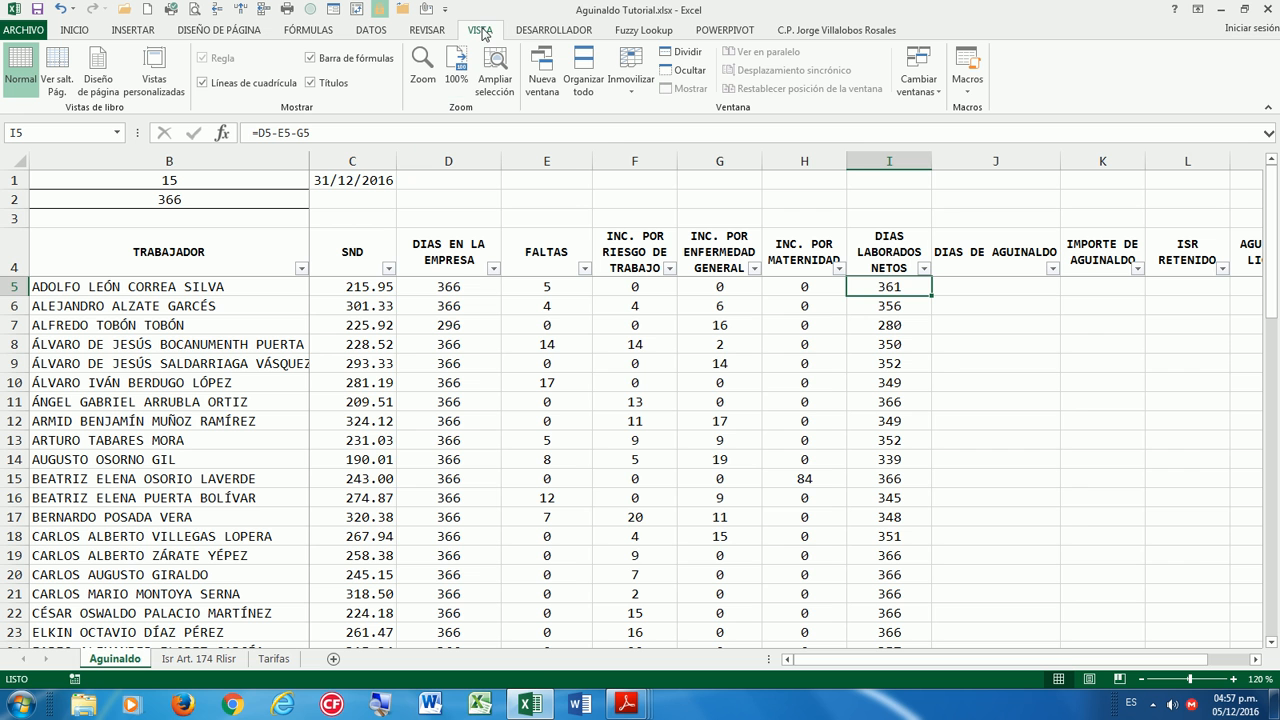
Reset the frozen panes, then narrow column J so DIAS DE AGUINALDO wraps onto two lines.
click(626, 84)
click(680, 108)
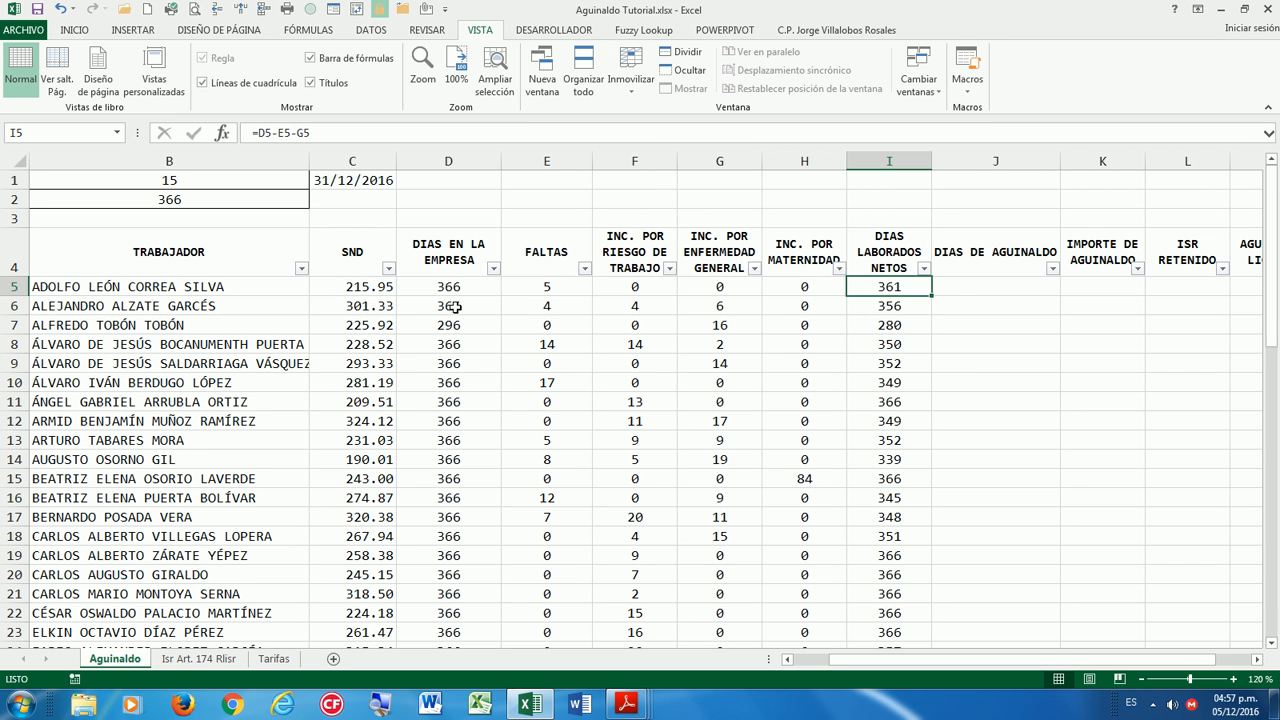
key(Left)
key(Left)
key(Left)
key(Left)
key(Left)
key(Left)
key(Left)
key(Left)
key(Up)
key(Up)
key(Up)
key(Up)
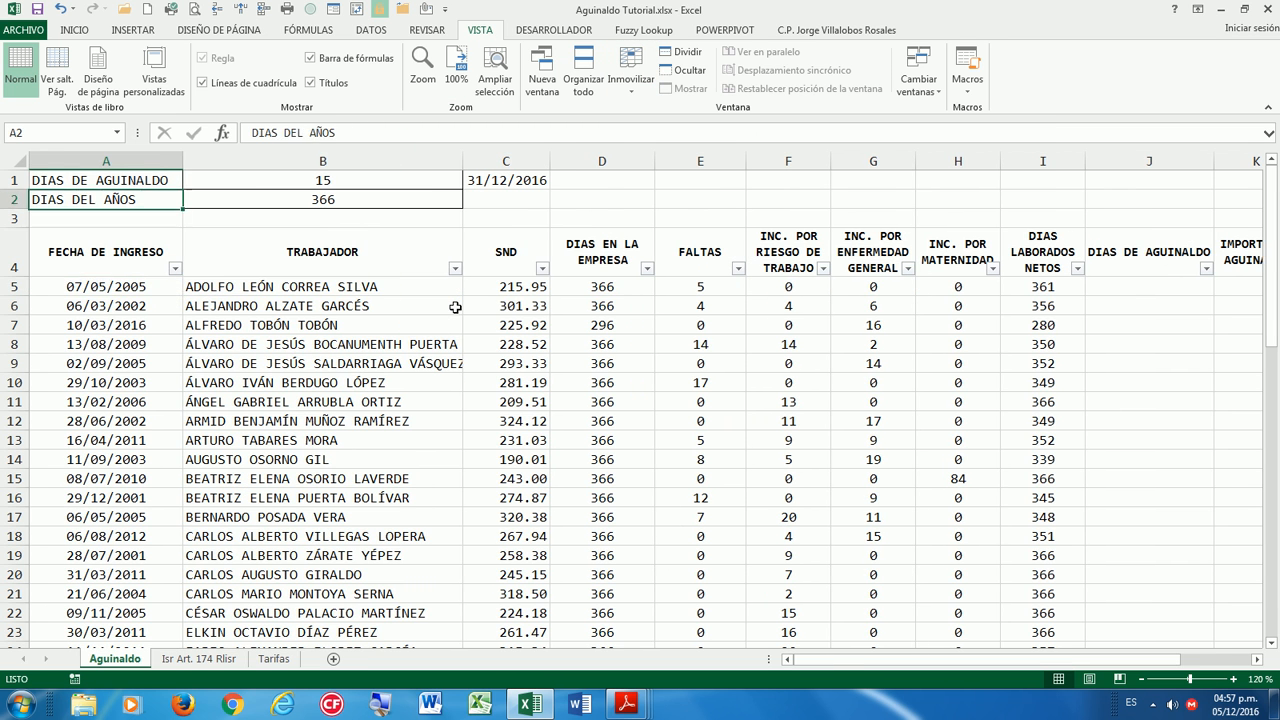
key(Right)
key(Right)
key(Right)
key(Right)
key(Right)
key(Right)
key(Right)
key(Right)
key(Right)
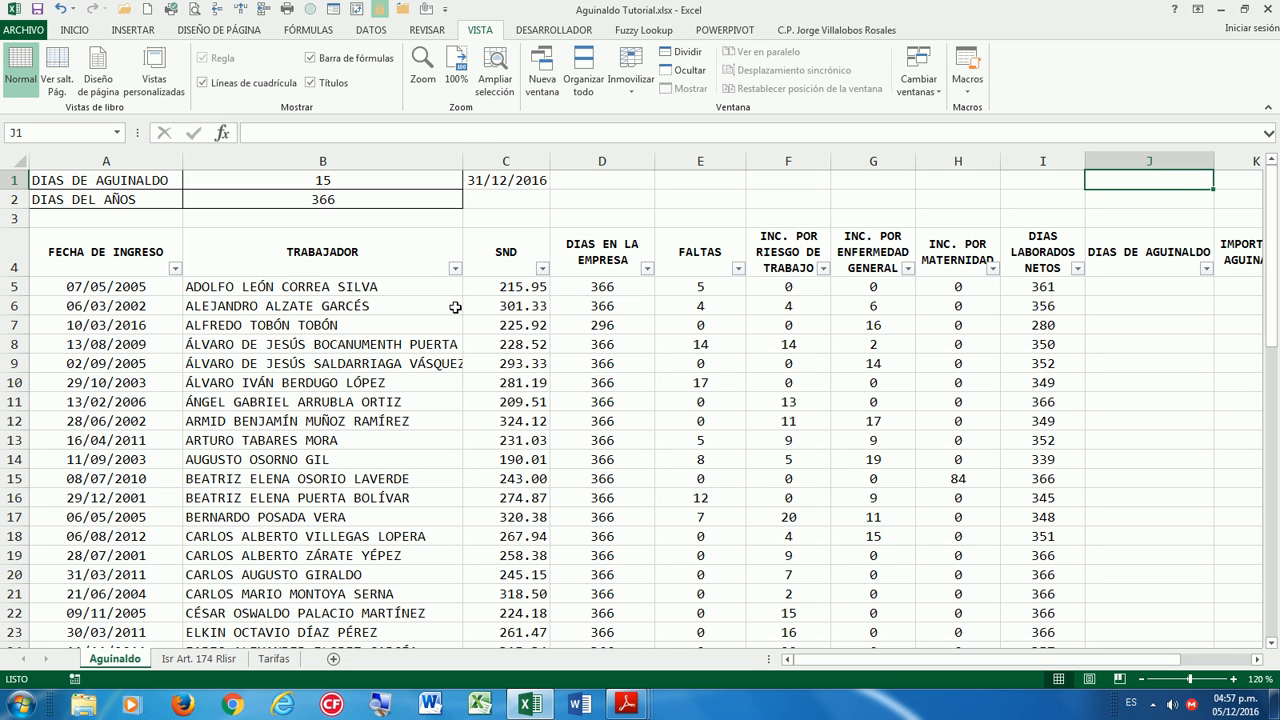
drag(1214, 160, 1185, 160)
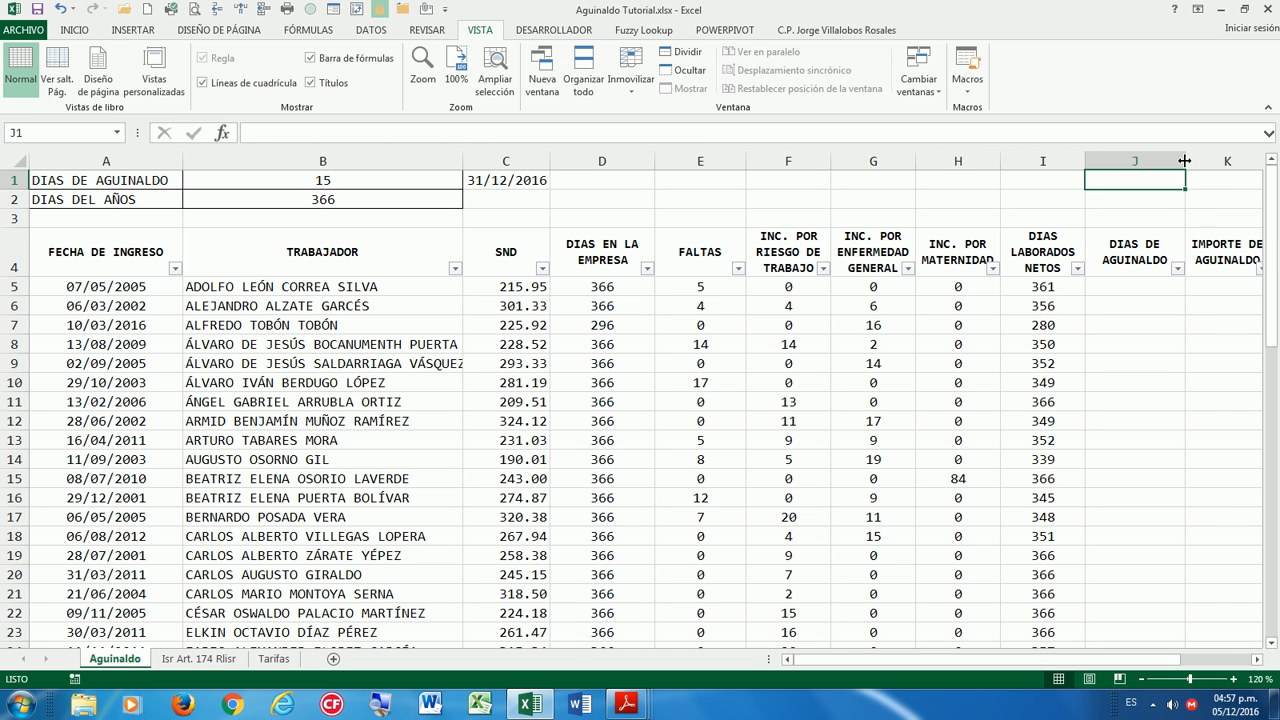
In J5, start =REDONDEAR((I5/$B$2 and preview the division's value with F9.
click(1109, 304)
click(1120, 288)
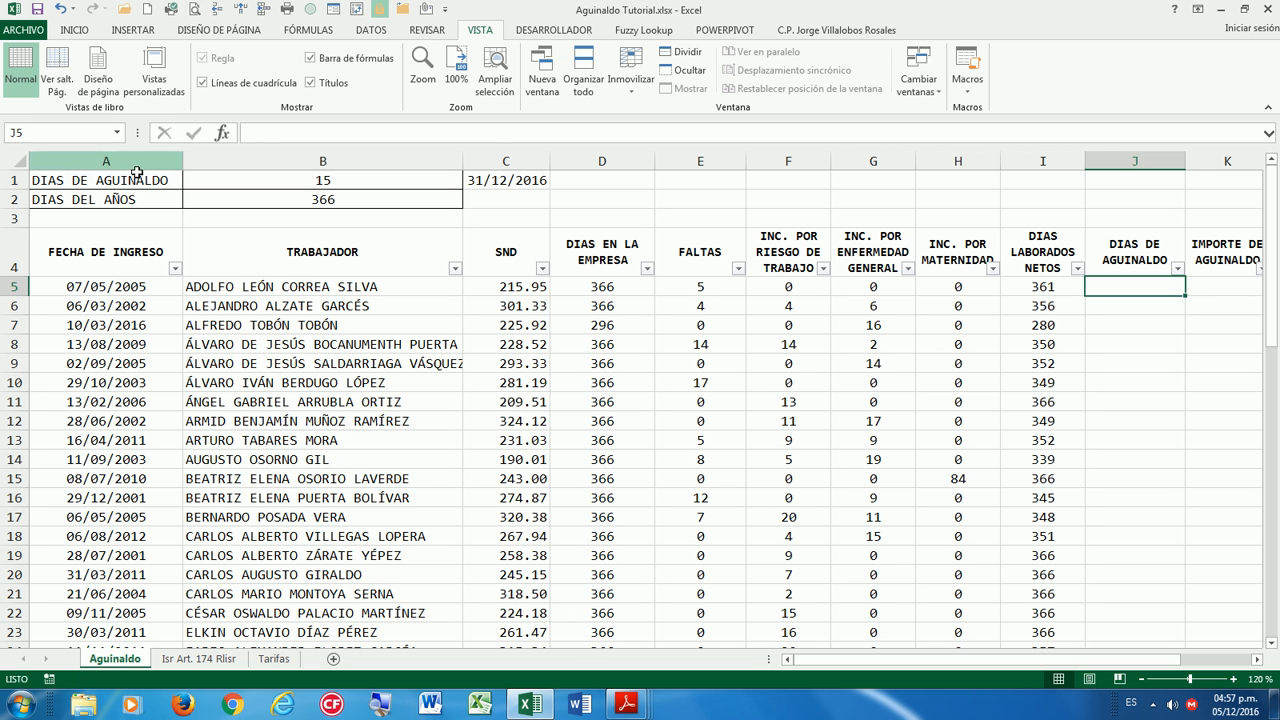
text())
text(=RE)
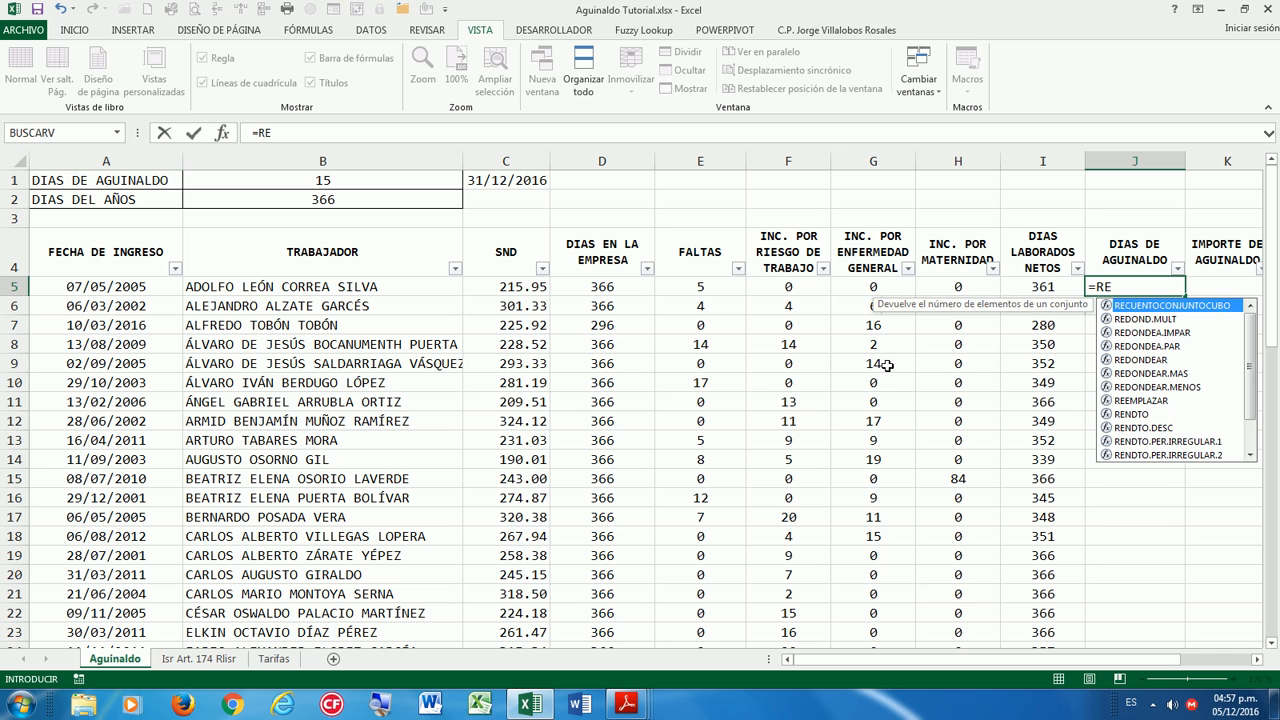
double_click(1138, 362)
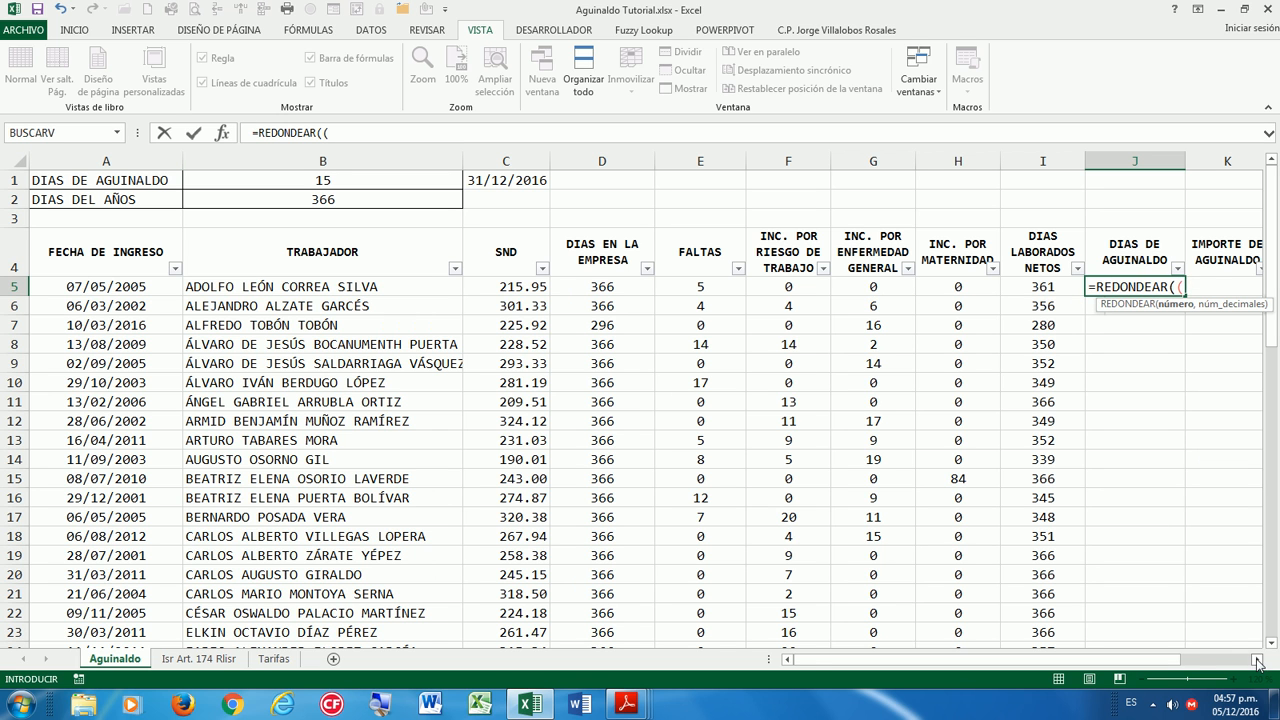
click(1258, 662)
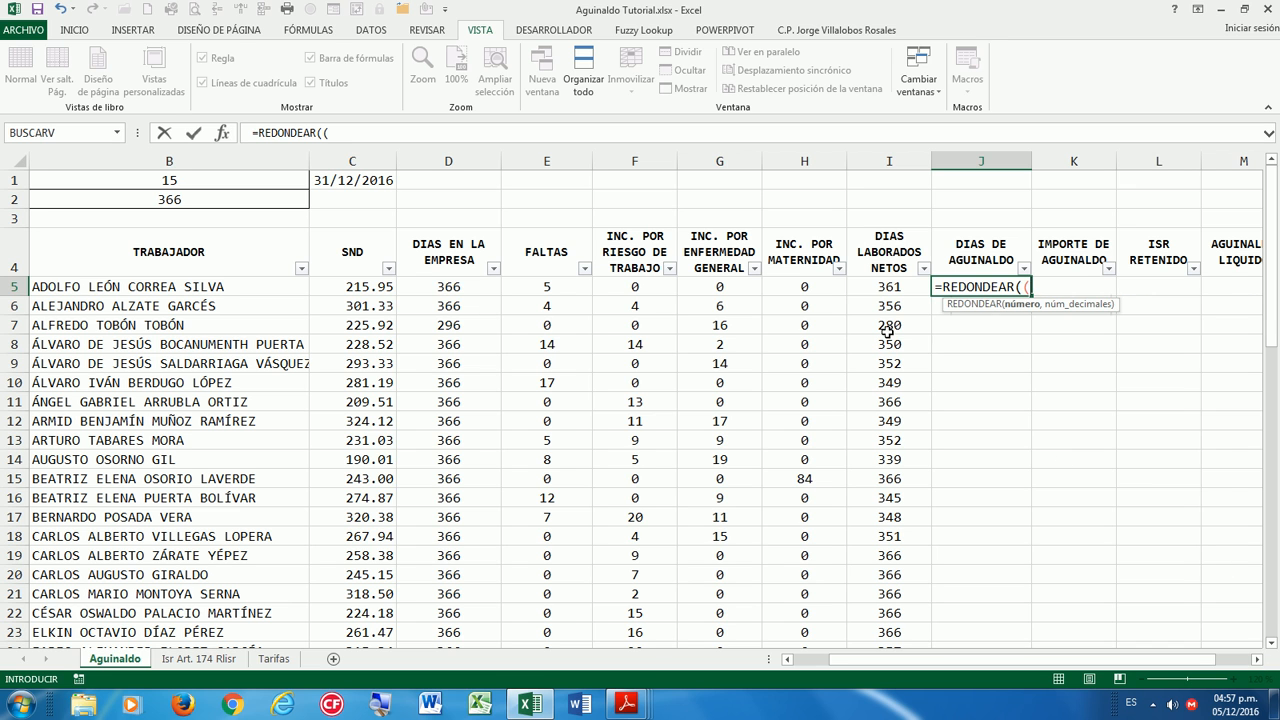
text(()
click(875, 288)
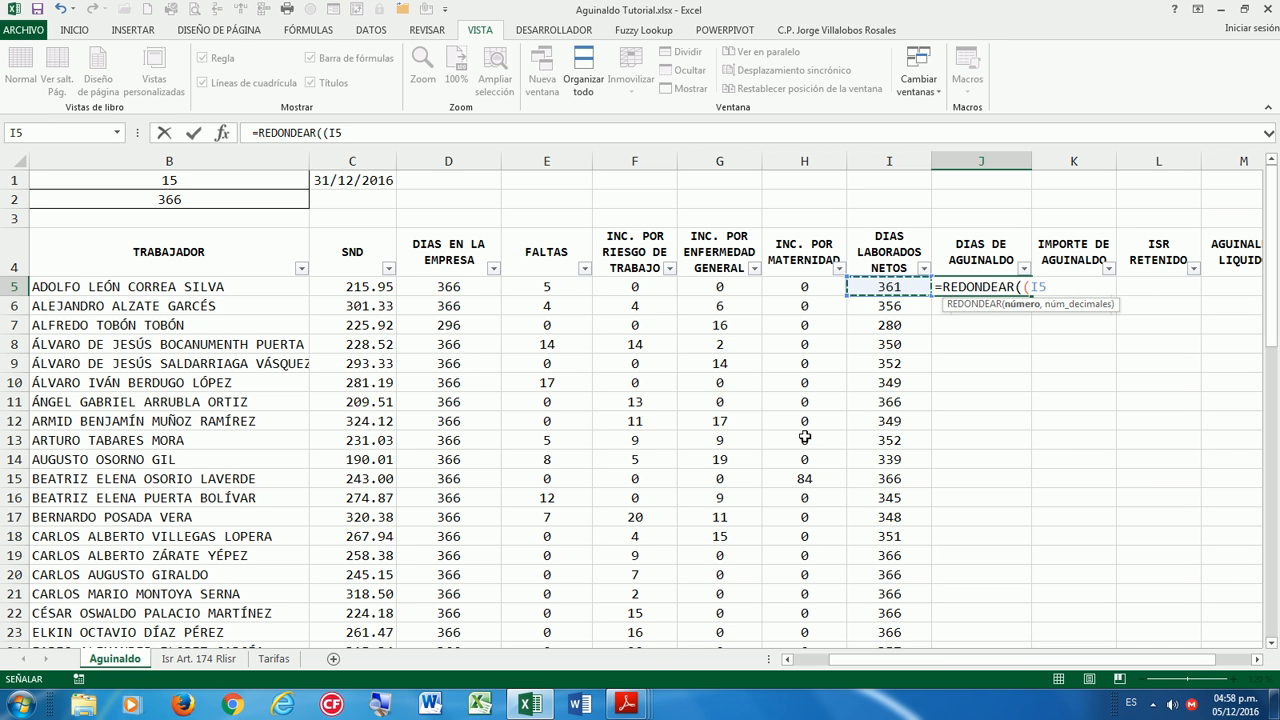
text(/)
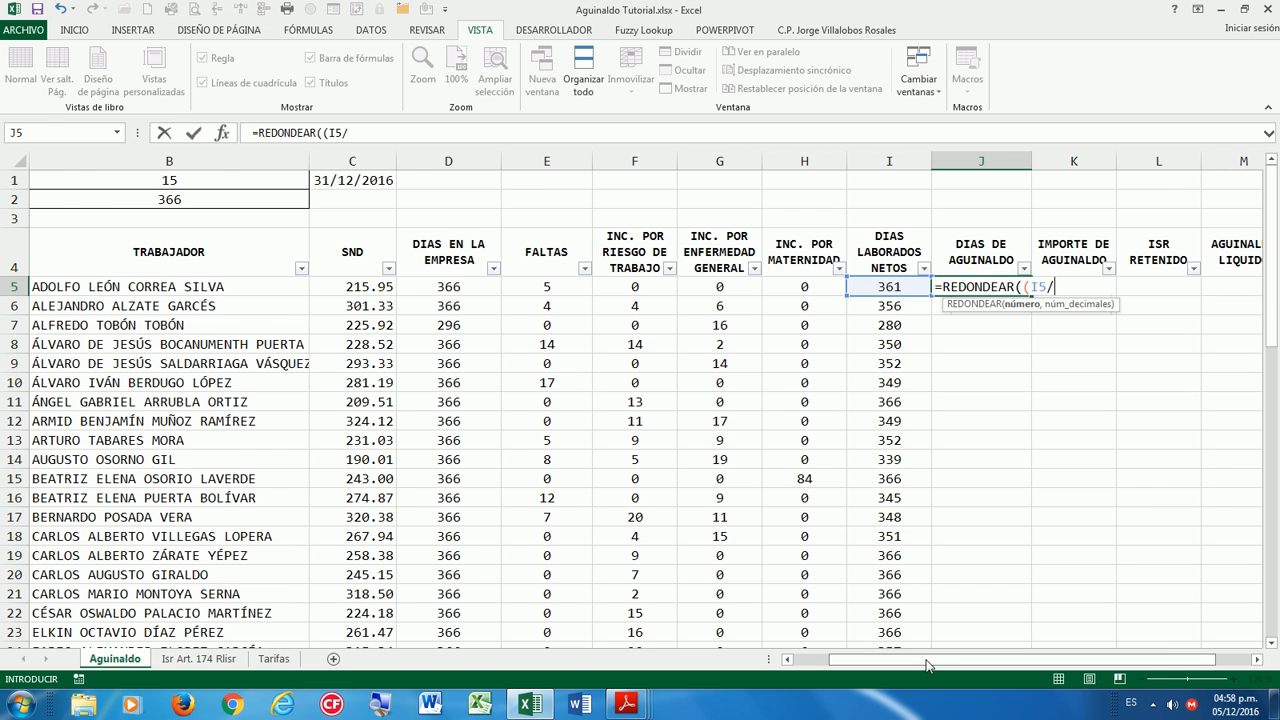
drag(926, 661, 828, 658)
click(350, 200)
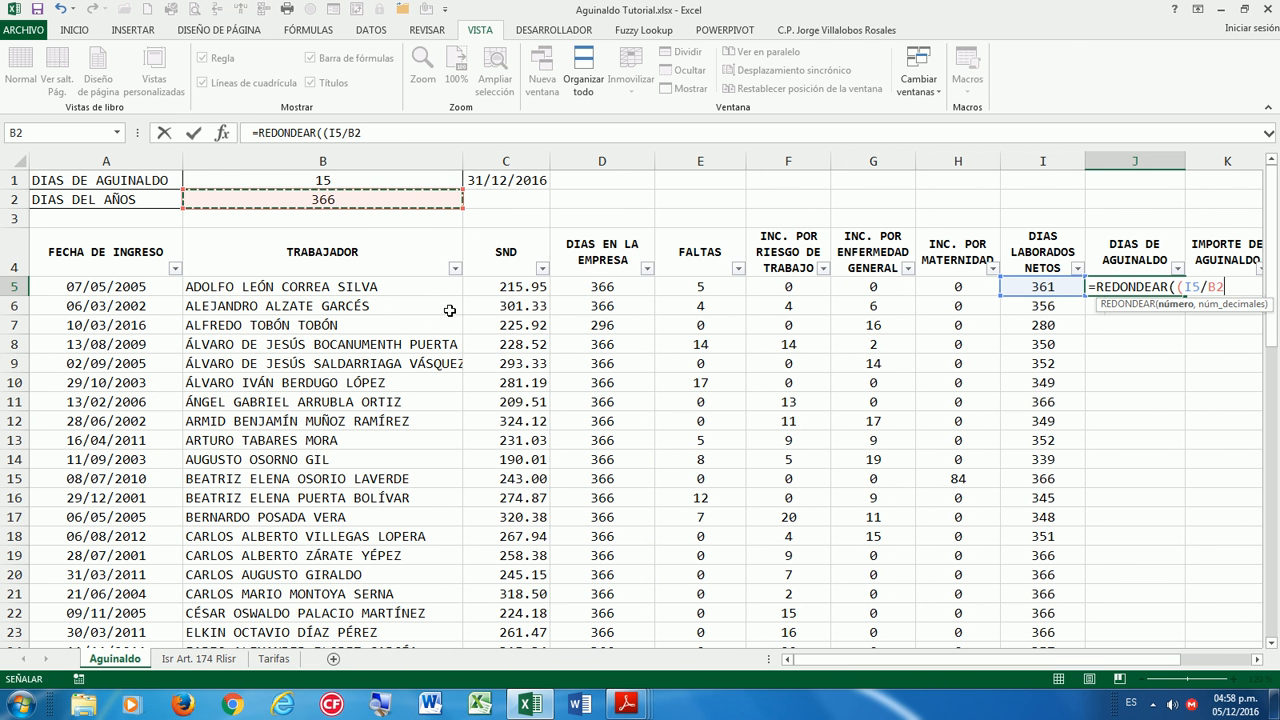
key(F4)
drag(329, 132, 378, 134)
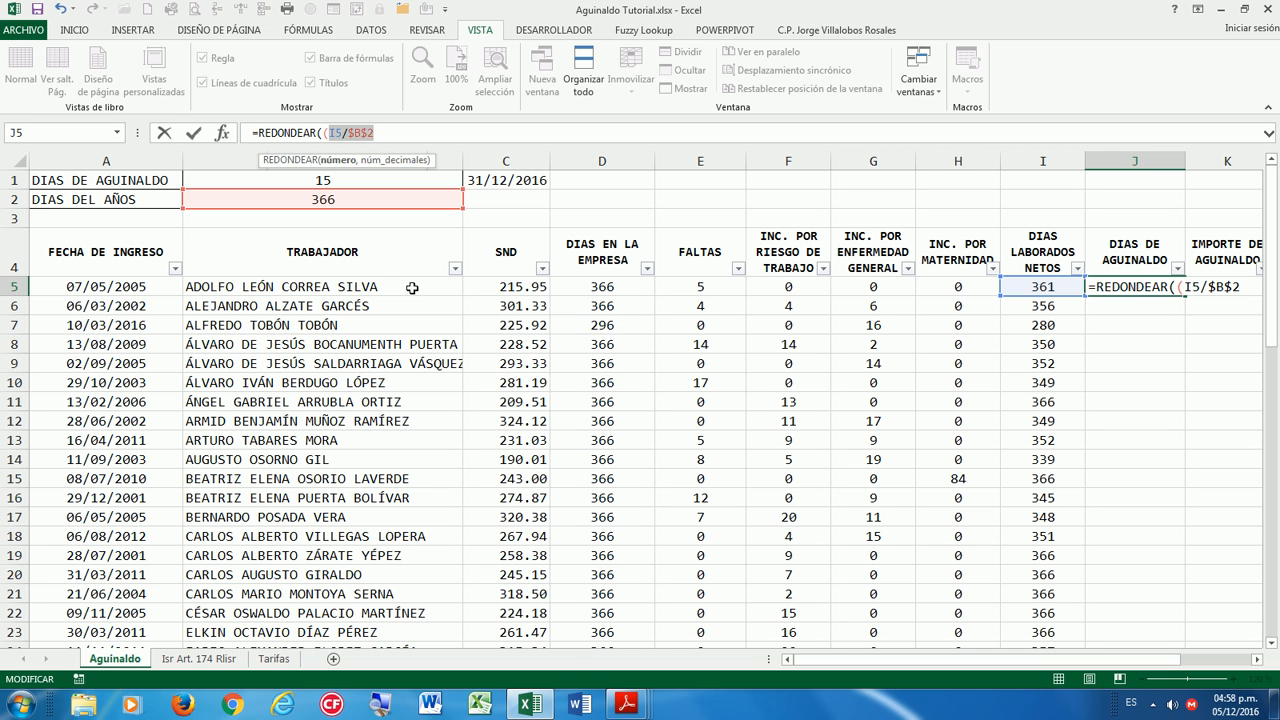
key(F9)
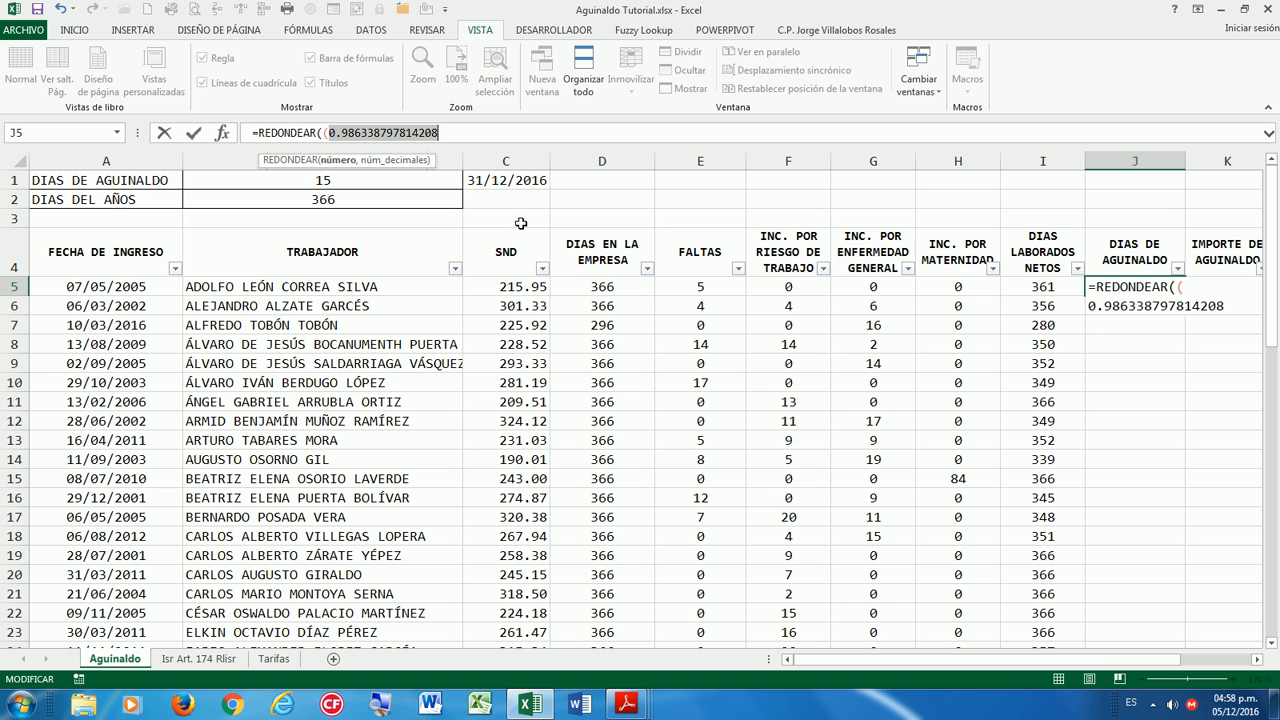
key(ctrl+z)
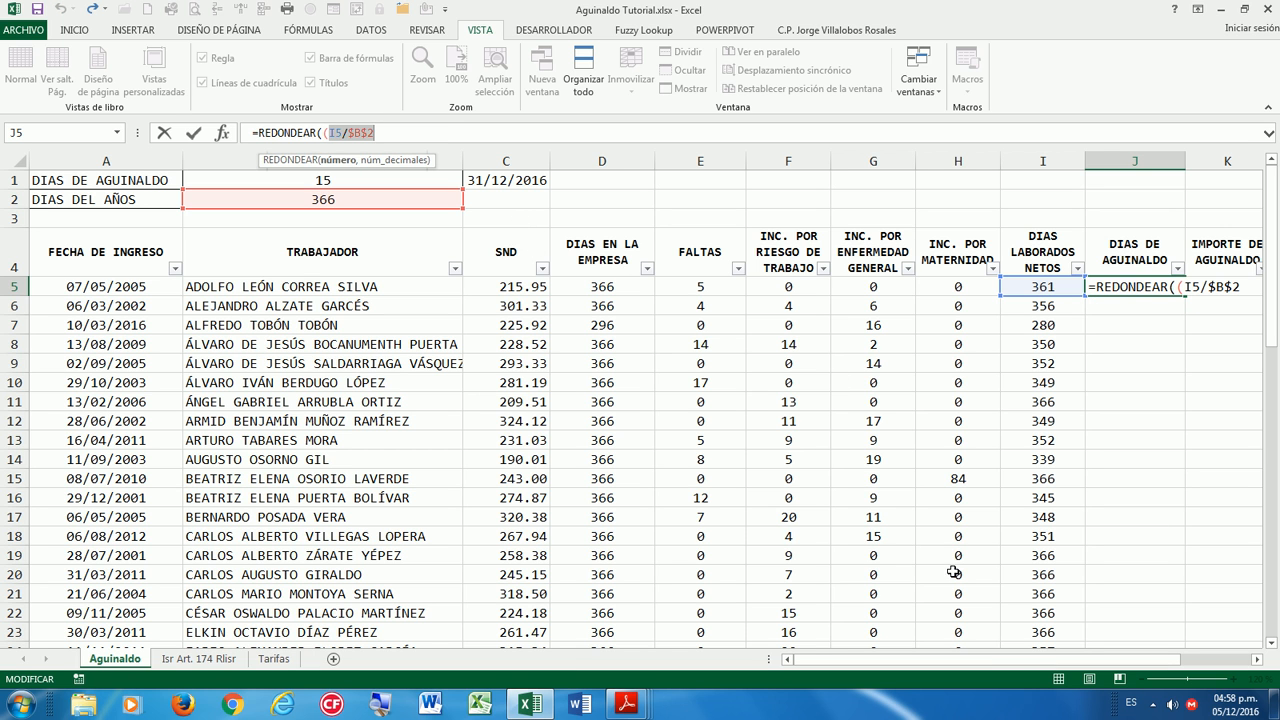
Complete J5 as =REDONDEAR((I5/$B$2)*$B$1,20), multiplying by the 15 aguinaldo days.
drag(1027, 666, 1068, 668)
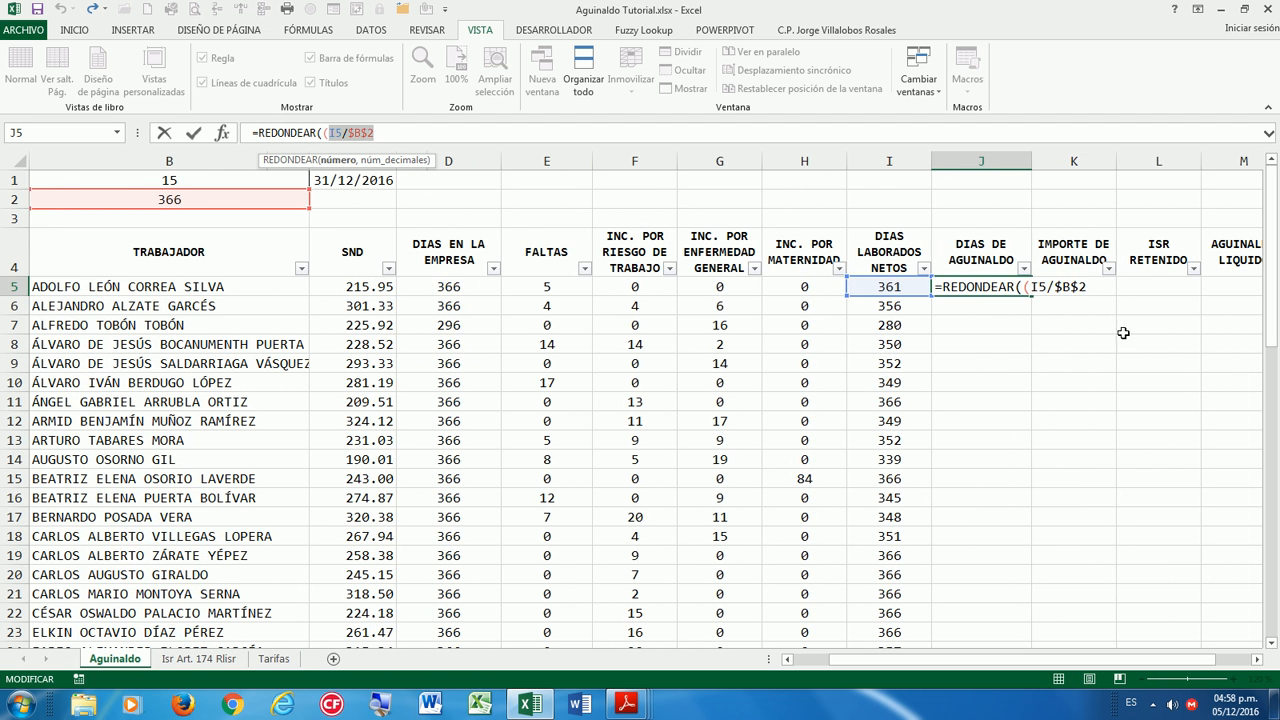
click(1050, 287)
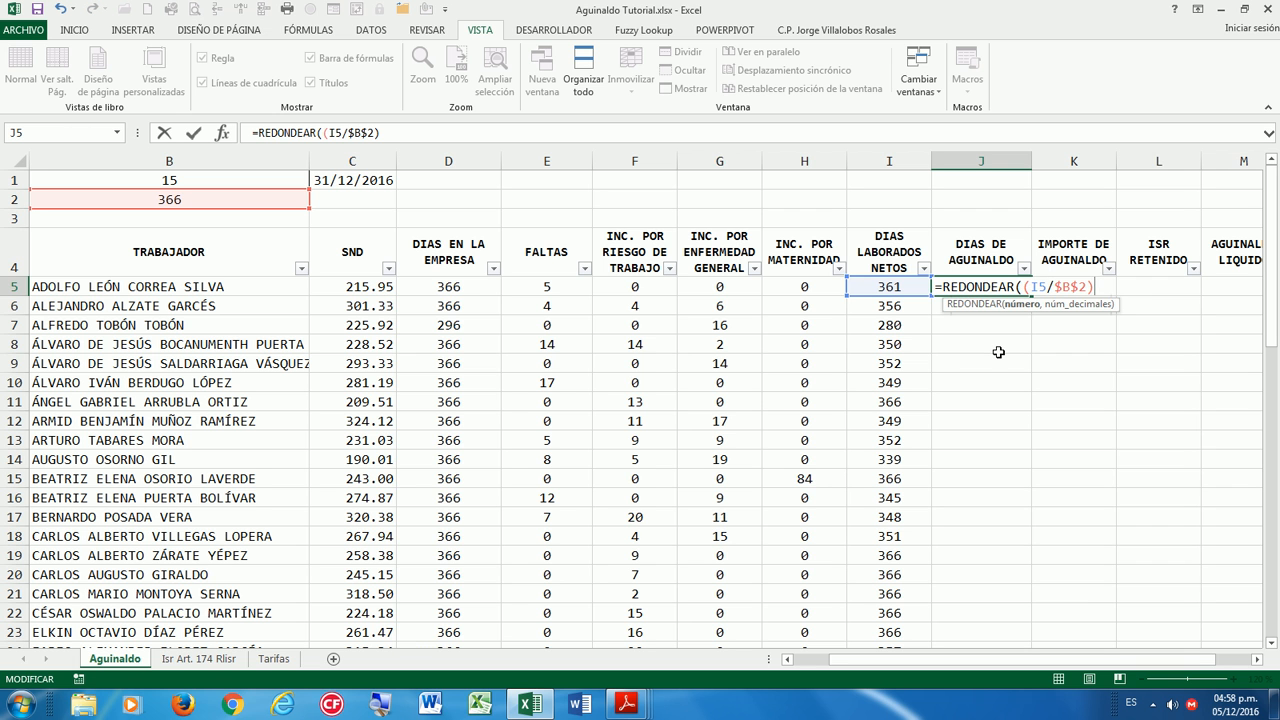
drag(889, 659, 851, 659)
text(*)
click(371, 183)
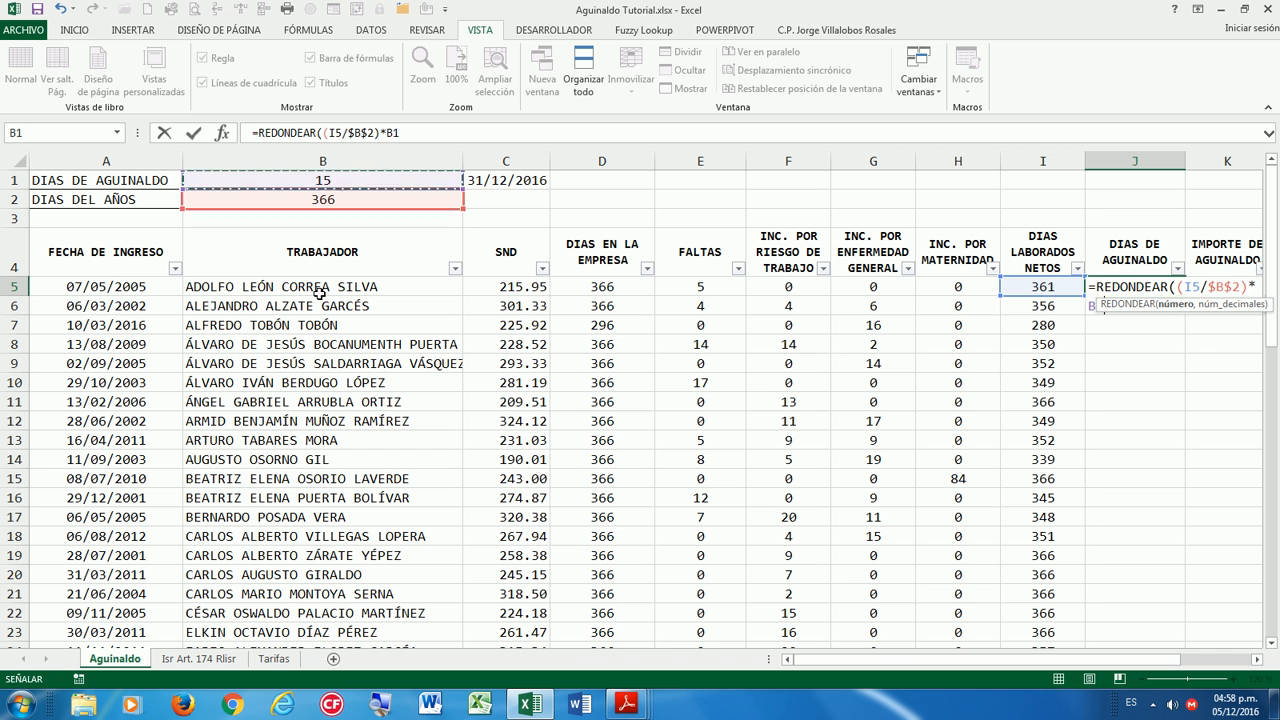
key(F4)
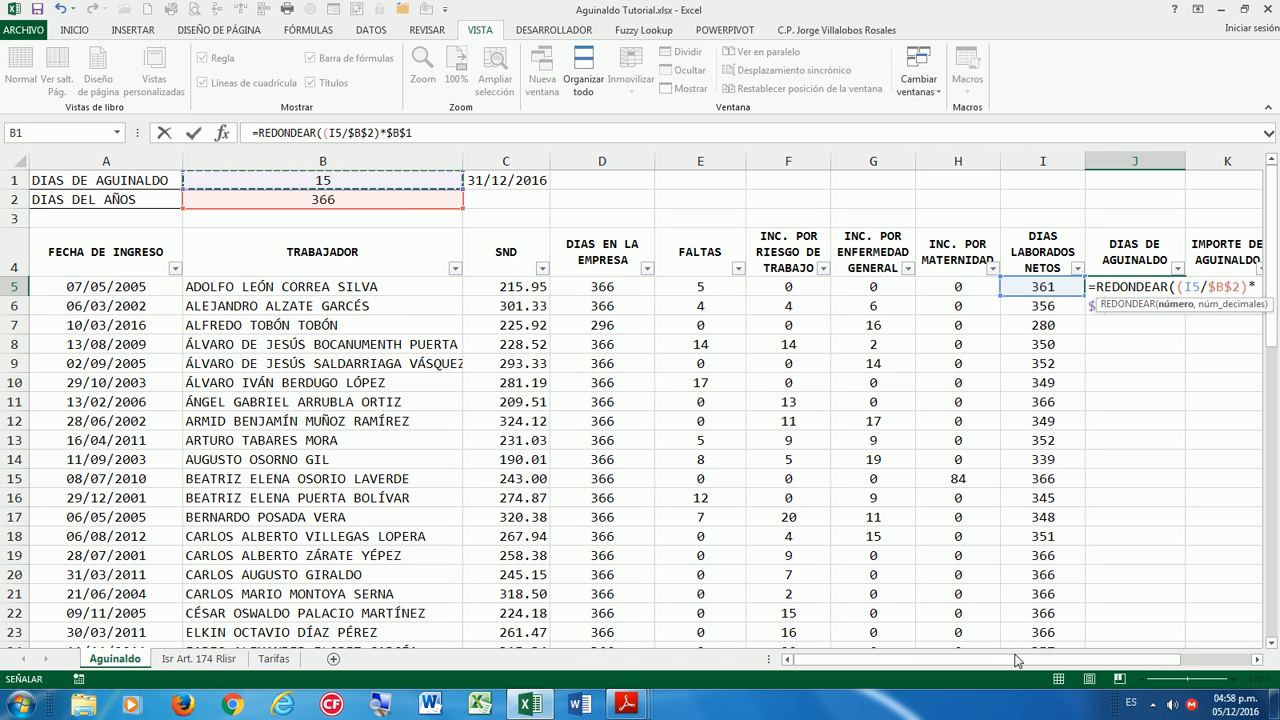
drag(1030, 665, 1065, 665)
text(,)
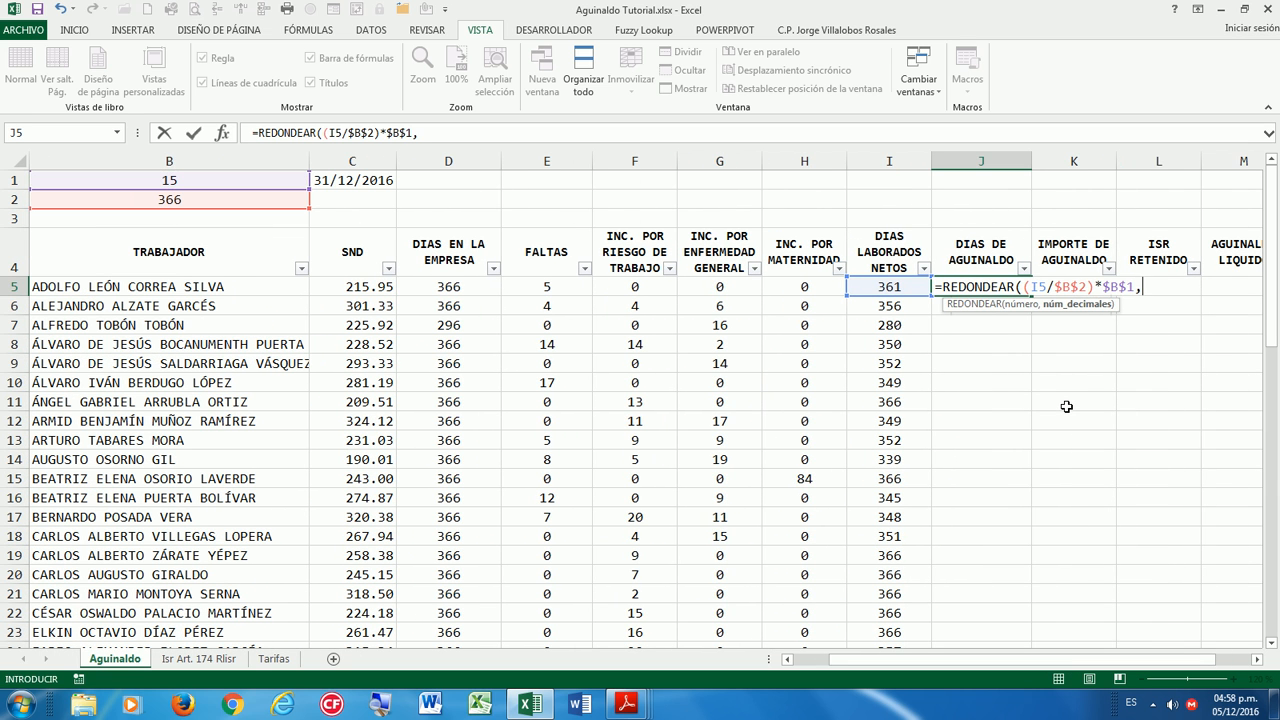
text(20)
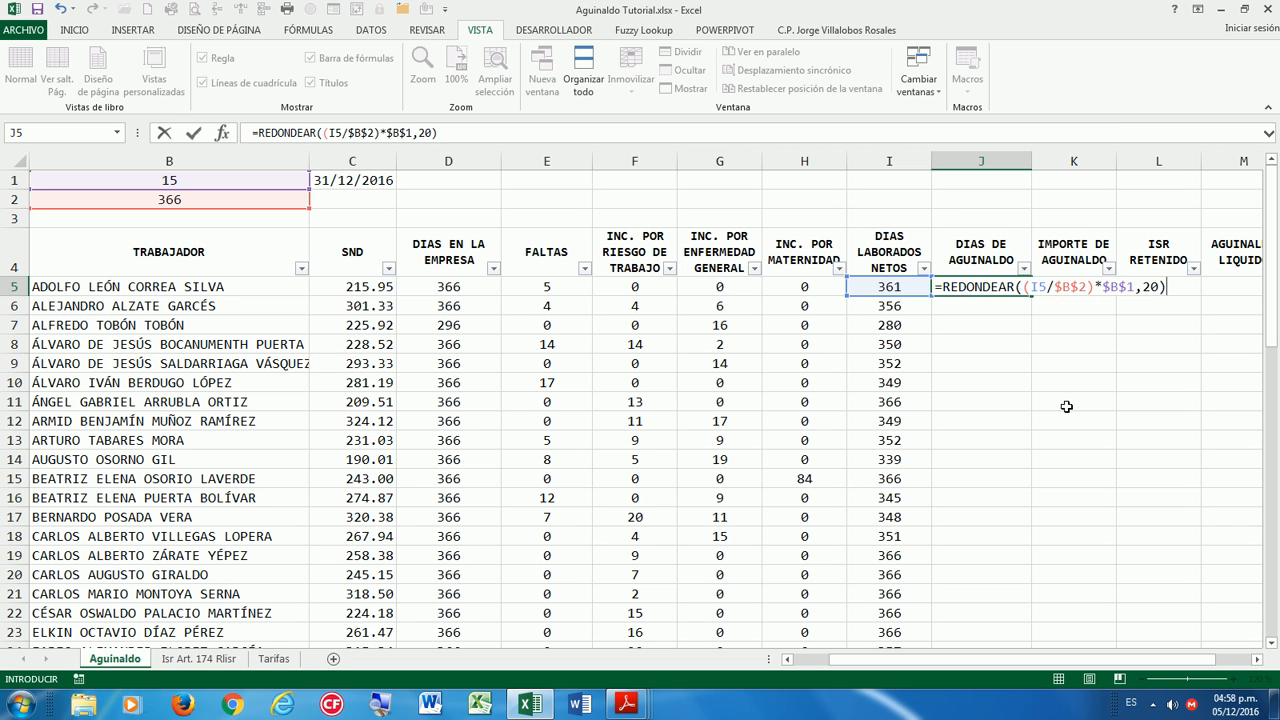
key(Return)
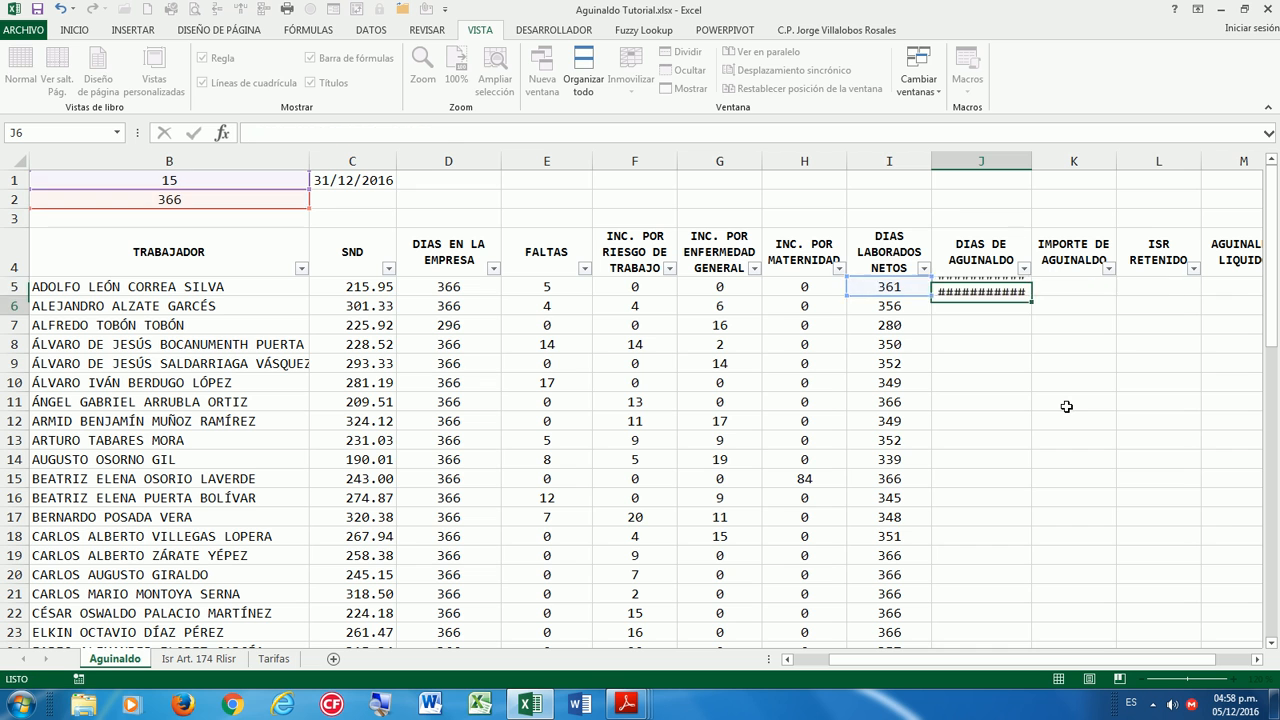
Widen column J so J5 shows 14.795081967213, then review the I5, E5 and J5 formulas.
key(Up)
drag(1028, 165, 1076, 157)
click(1012, 194)
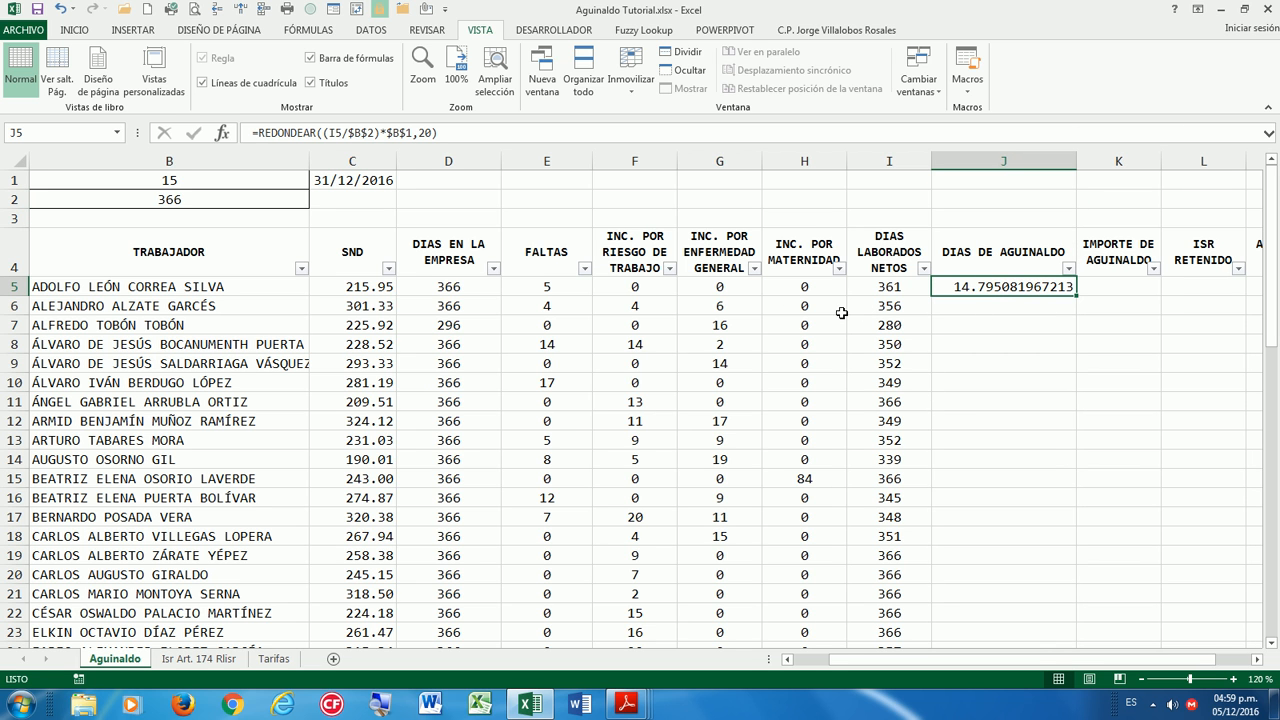
click(875, 286)
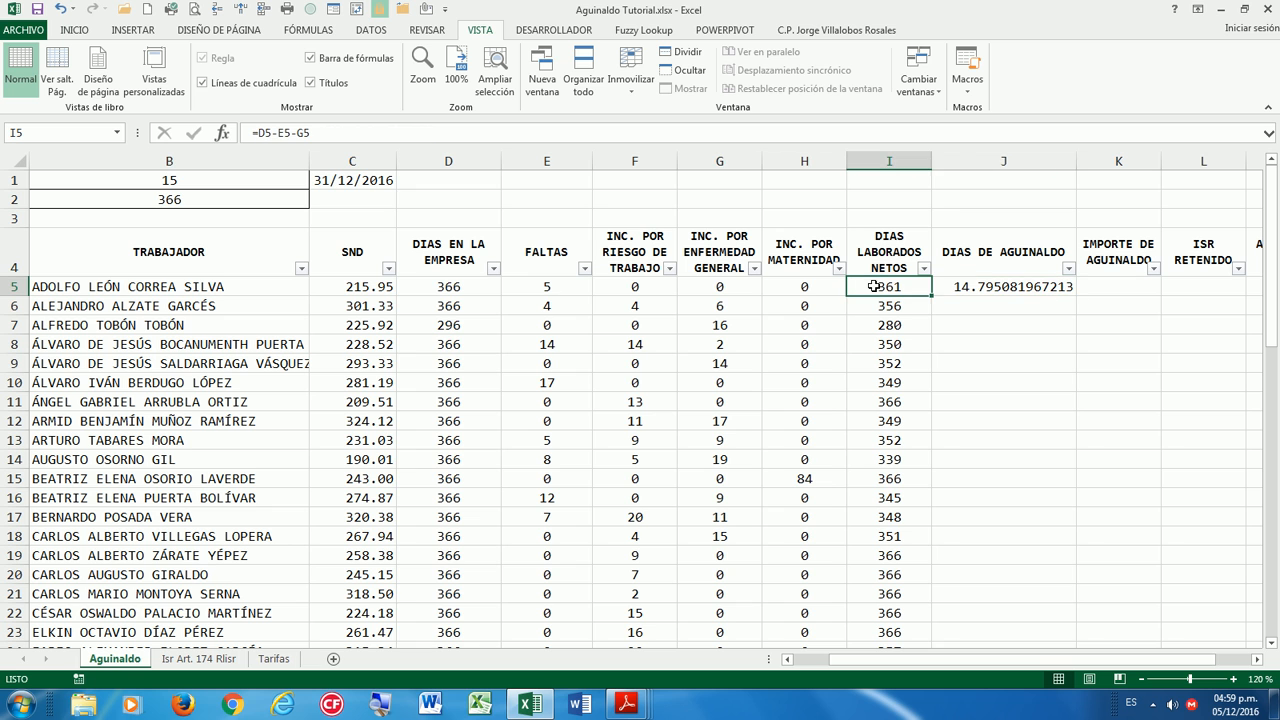
click(541, 282)
click(891, 287)
click(971, 288)
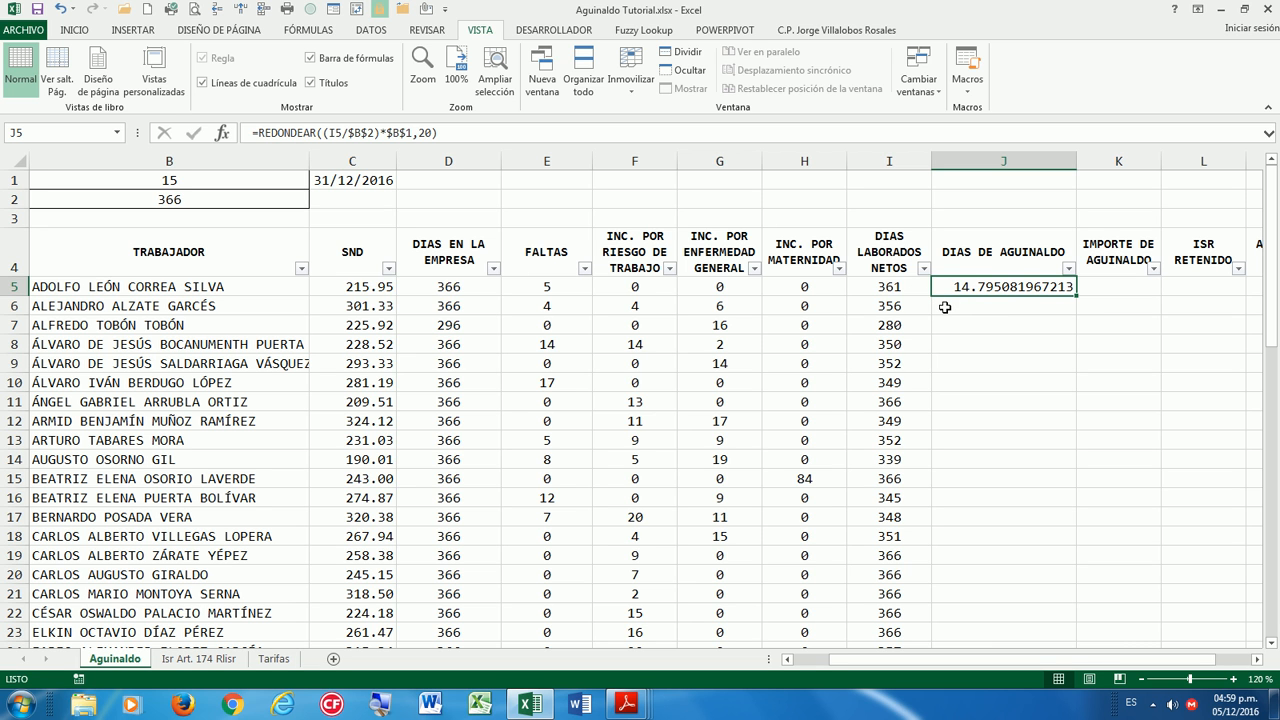
key(Left)
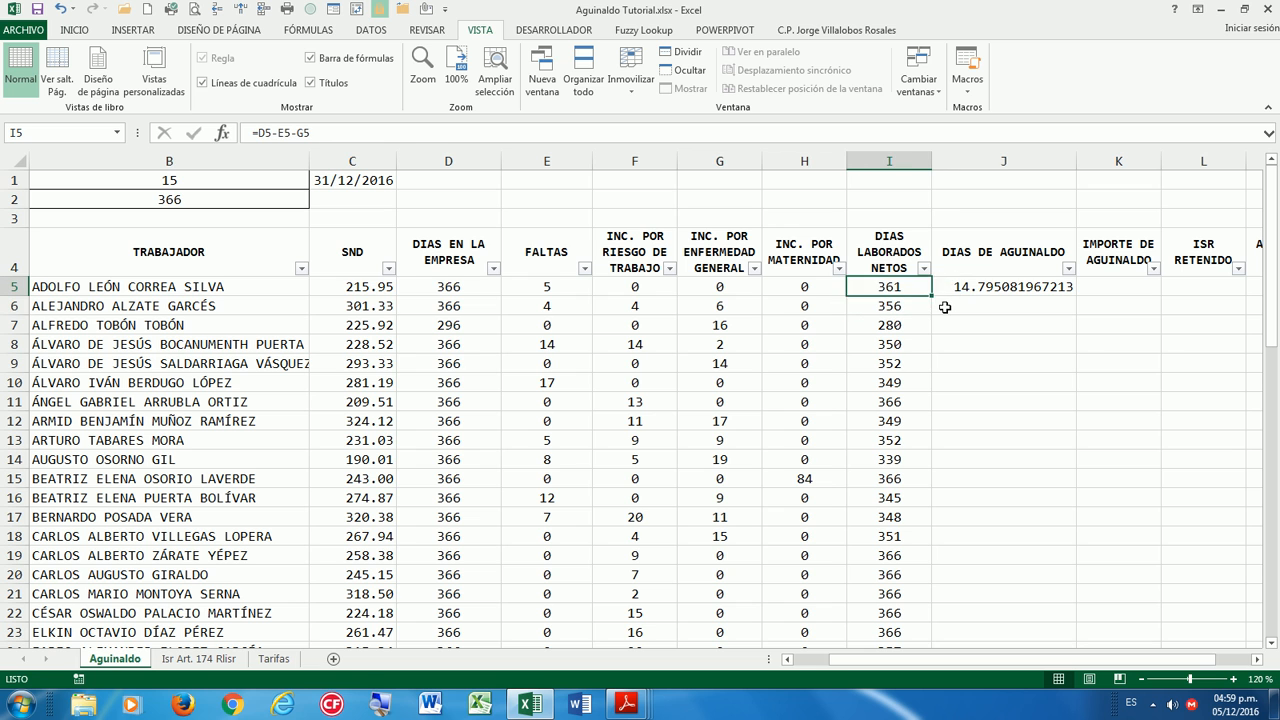
key(Right)
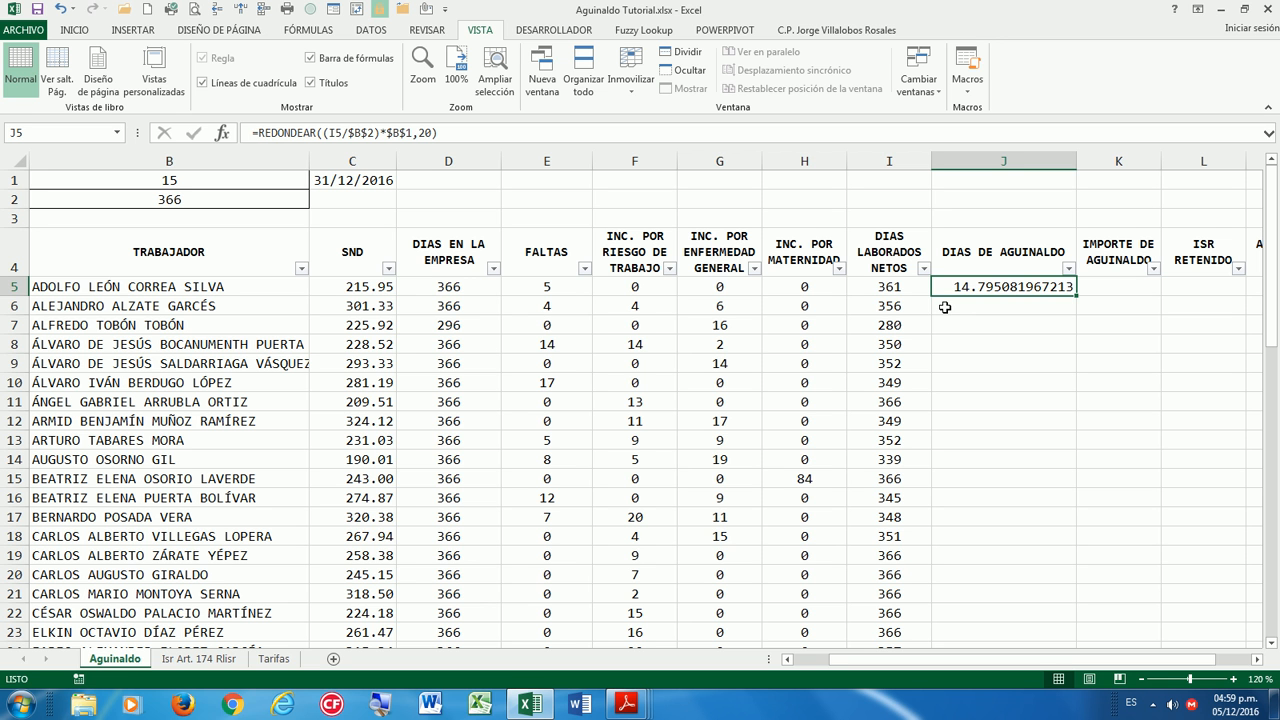
Fill J5's aguinaldo days formula down every worker row and spot-check J26, J28 and J29.
double_click(1076, 296)
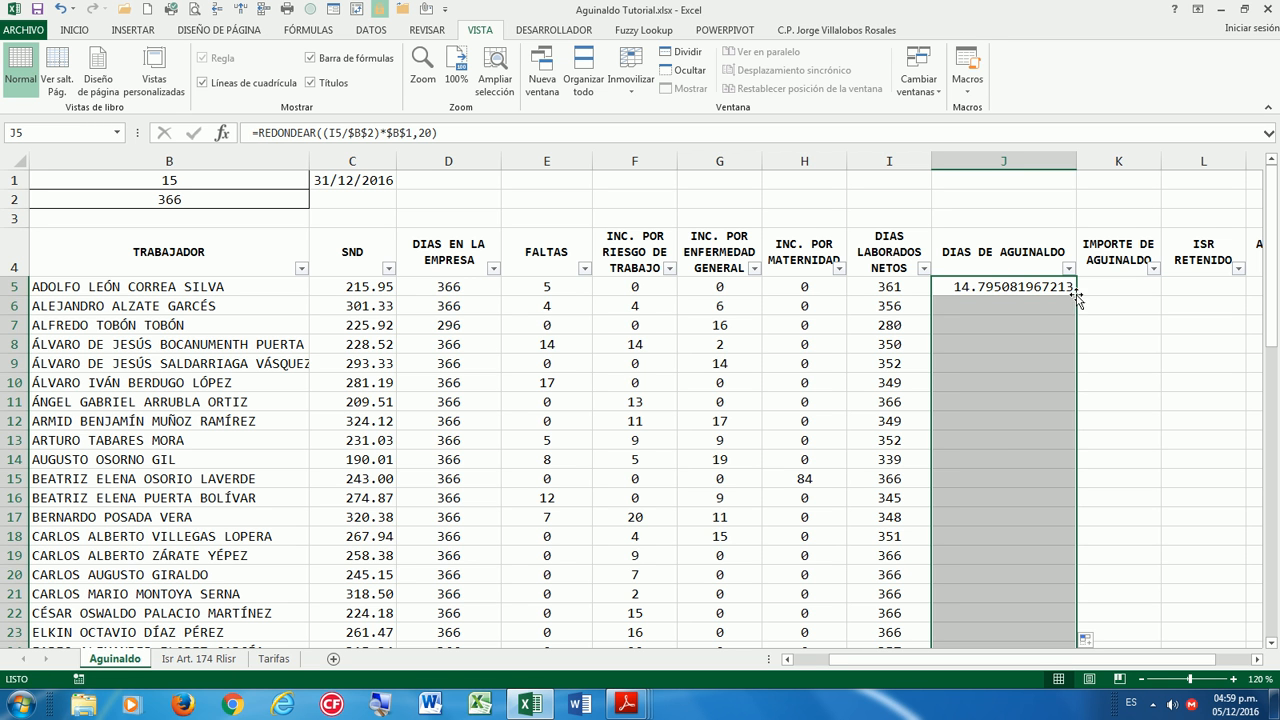
scroll(1033, 418, down, 3)
scroll(1033, 418, down, 2)
click(972, 412)
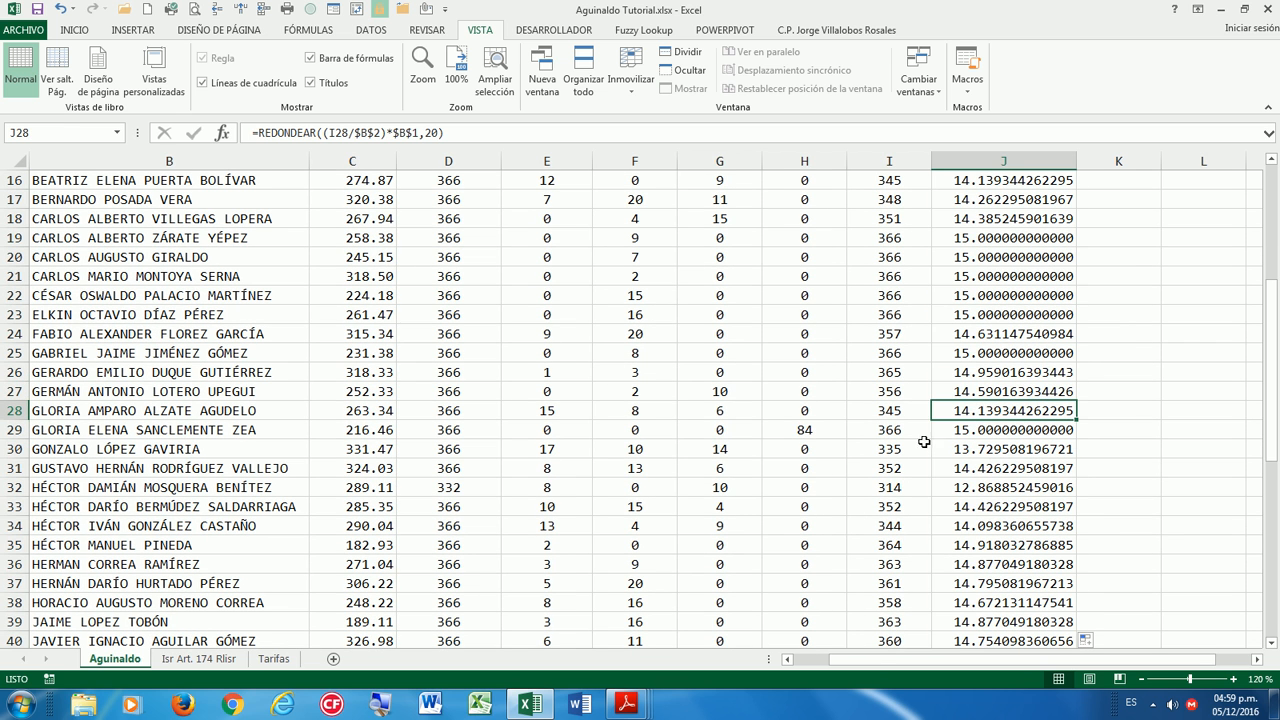
click(977, 373)
click(979, 410)
click(985, 430)
scroll(996, 433, down, 1)
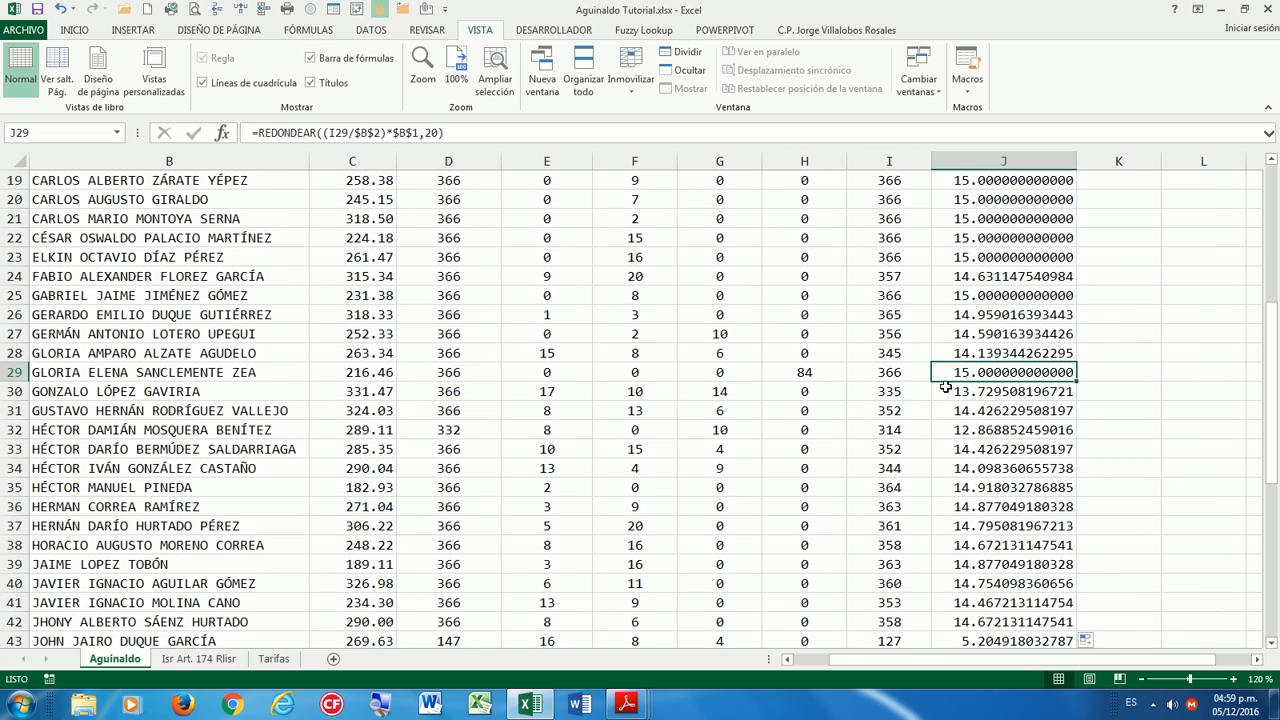
scroll(1008, 469, down, 4)
scroll(1010, 470, up, 5)
scroll(1010, 470, up, 5)
scroll(648, 338, down, 1)
scroll(648, 338, up, 1)
click(358, 284)
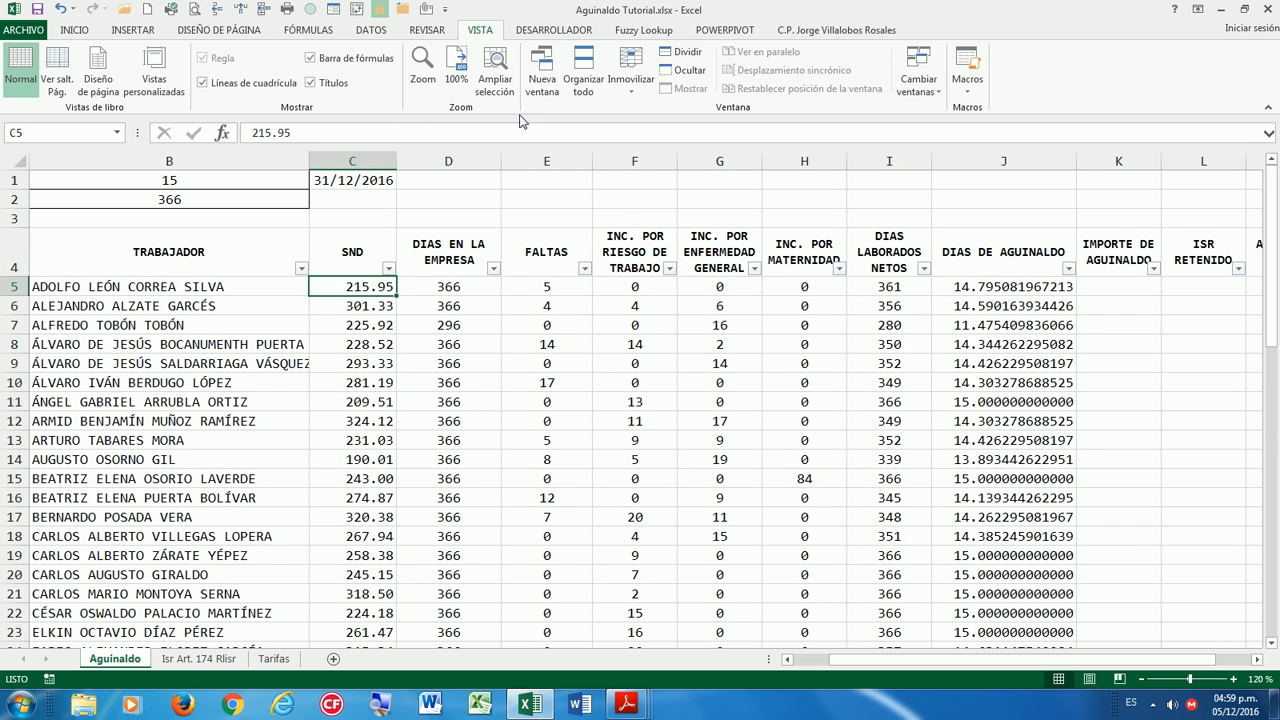
click(630, 90)
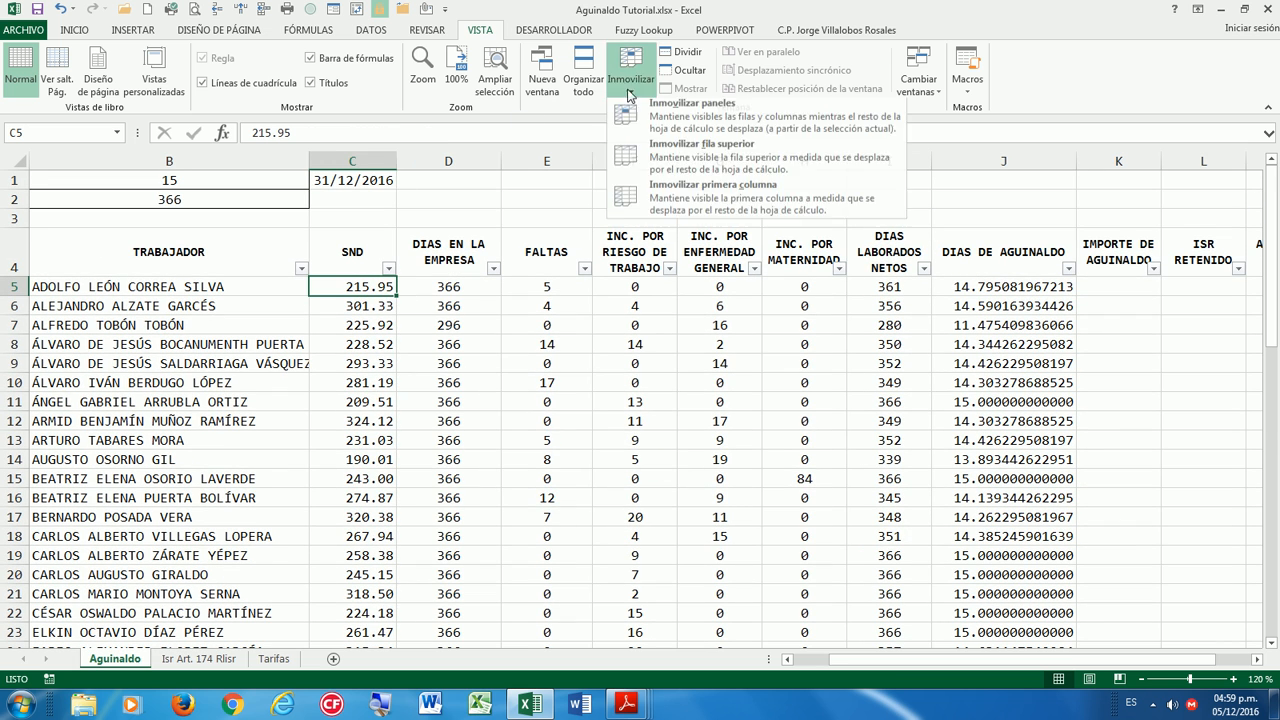
click(651, 122)
key(Right)
key(Right)
key(Right)
key(Right)
key(Right)
key(Right)
key(Right)
key(Right)
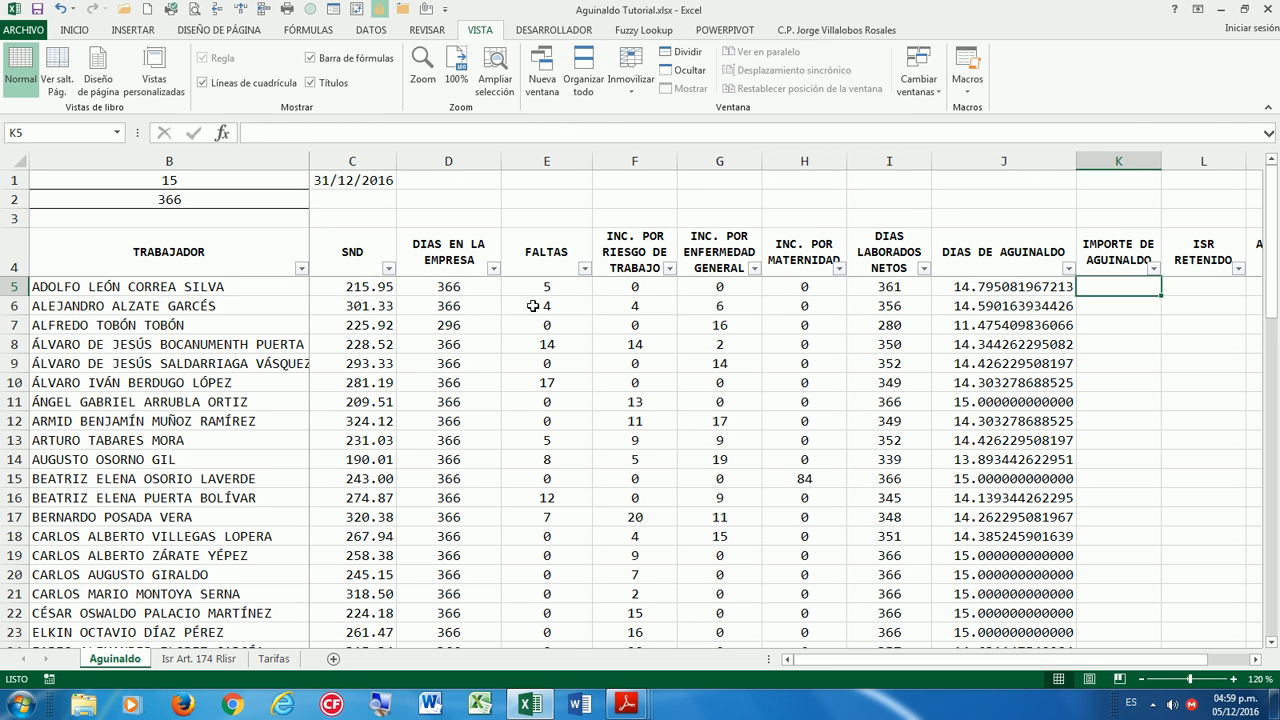
text(=RE)
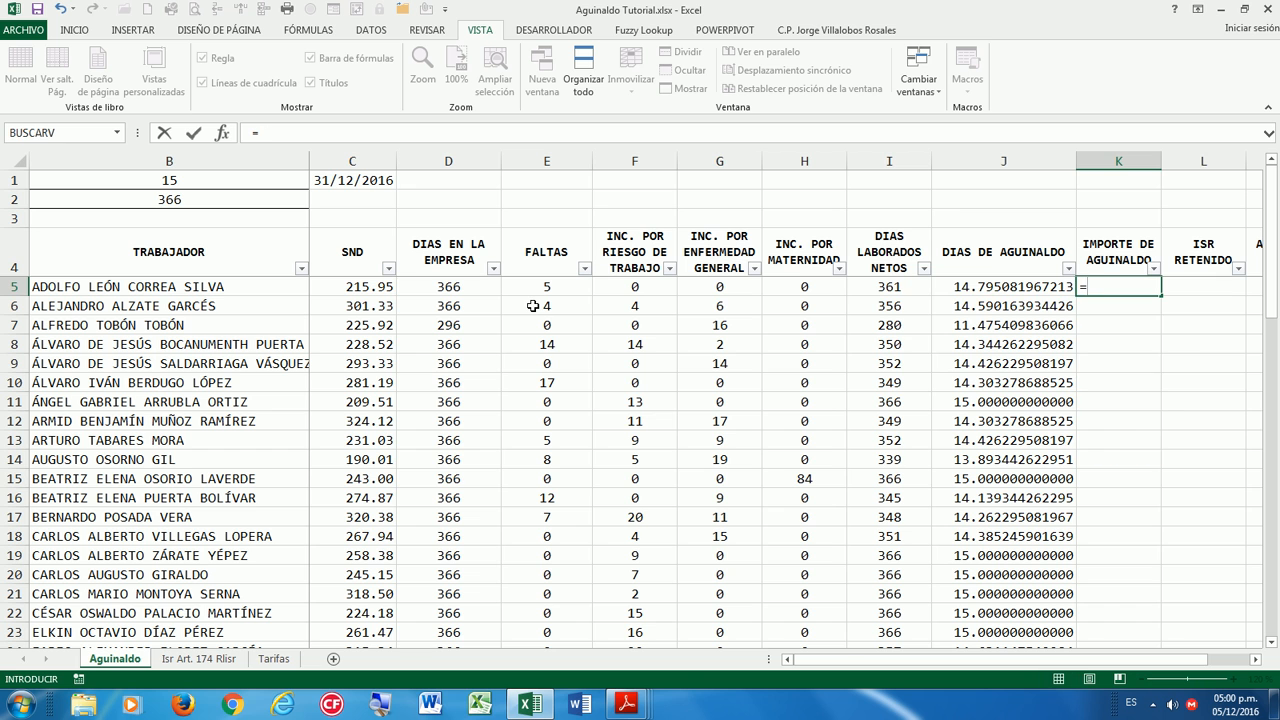
double_click(1125, 360)
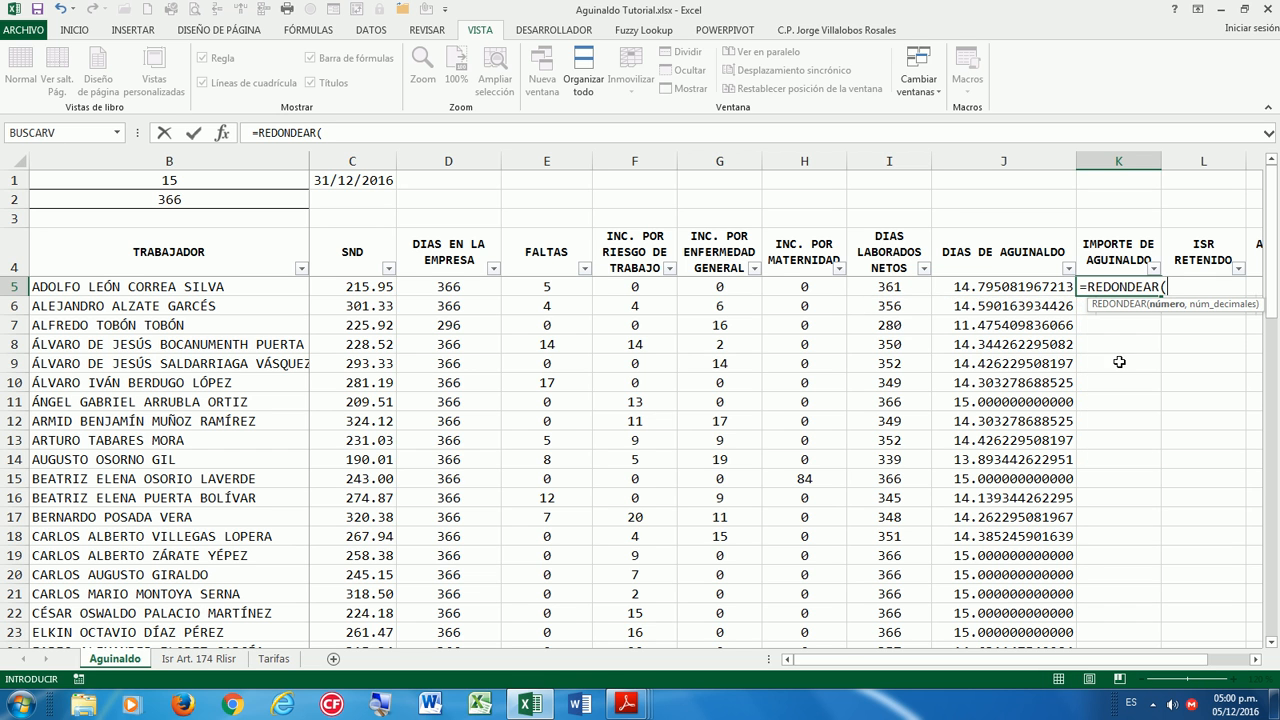
click(351, 291)
text(*)
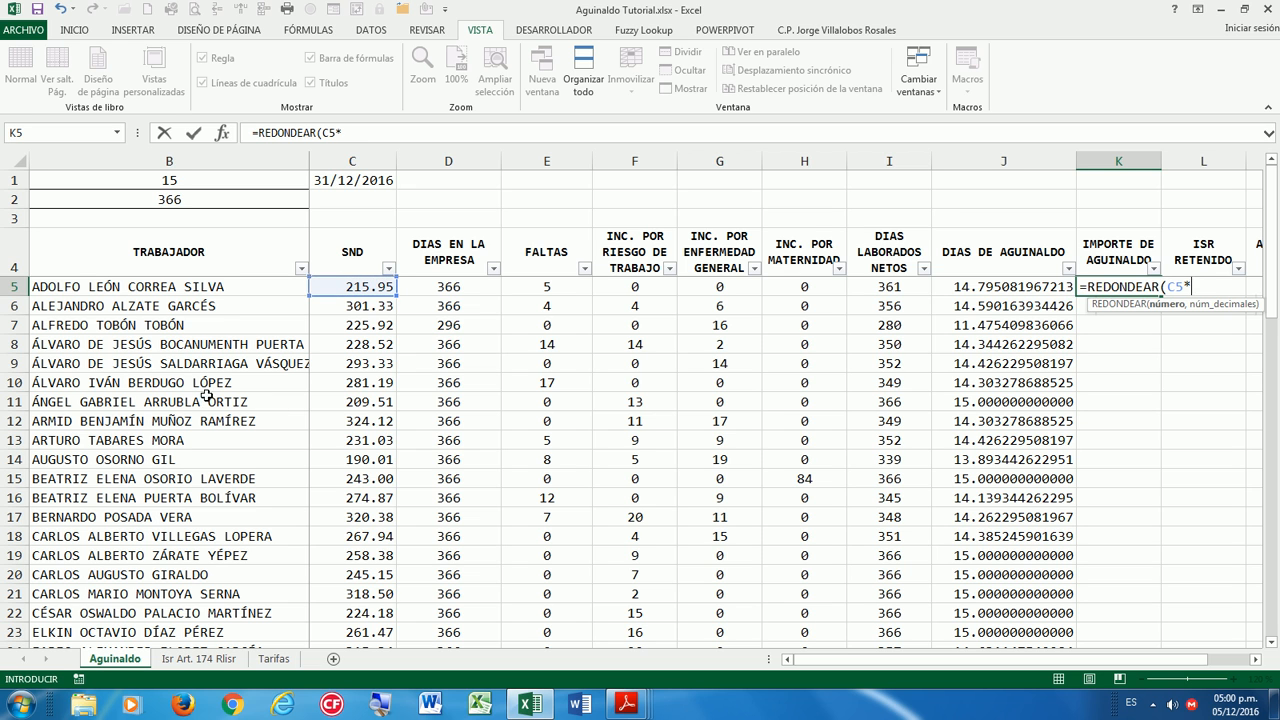
click(990, 291)
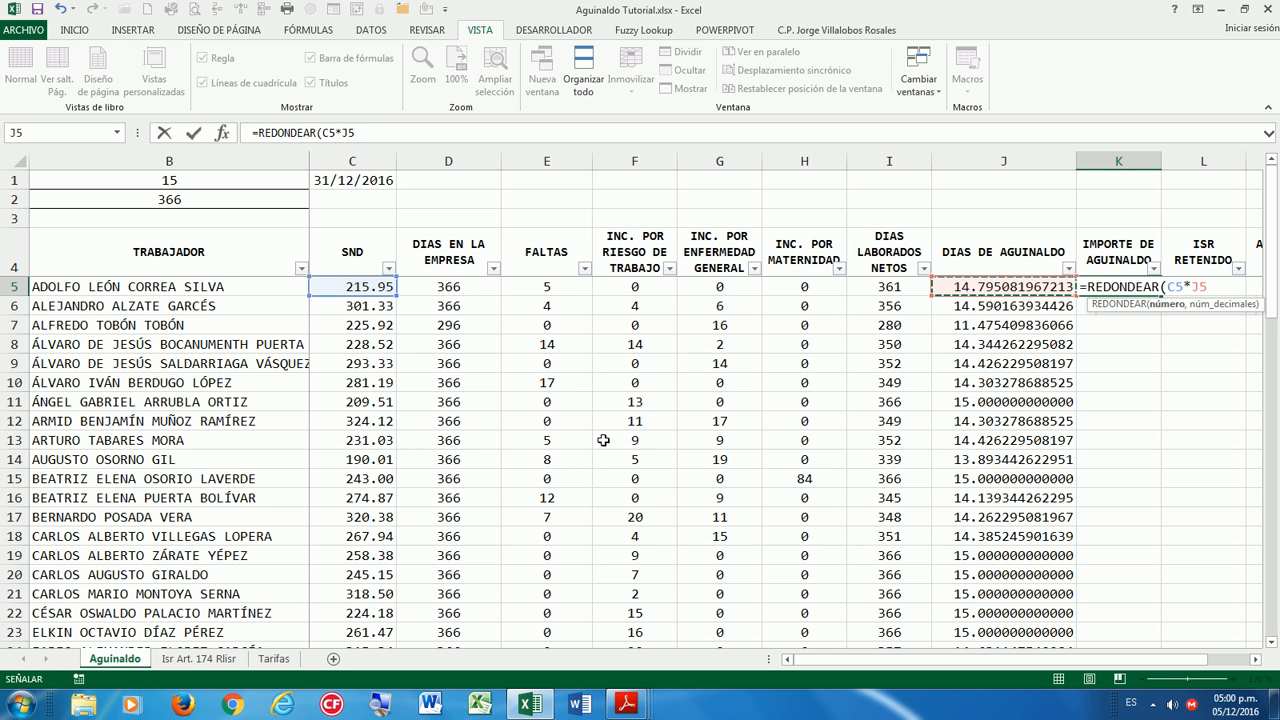
text(,2)
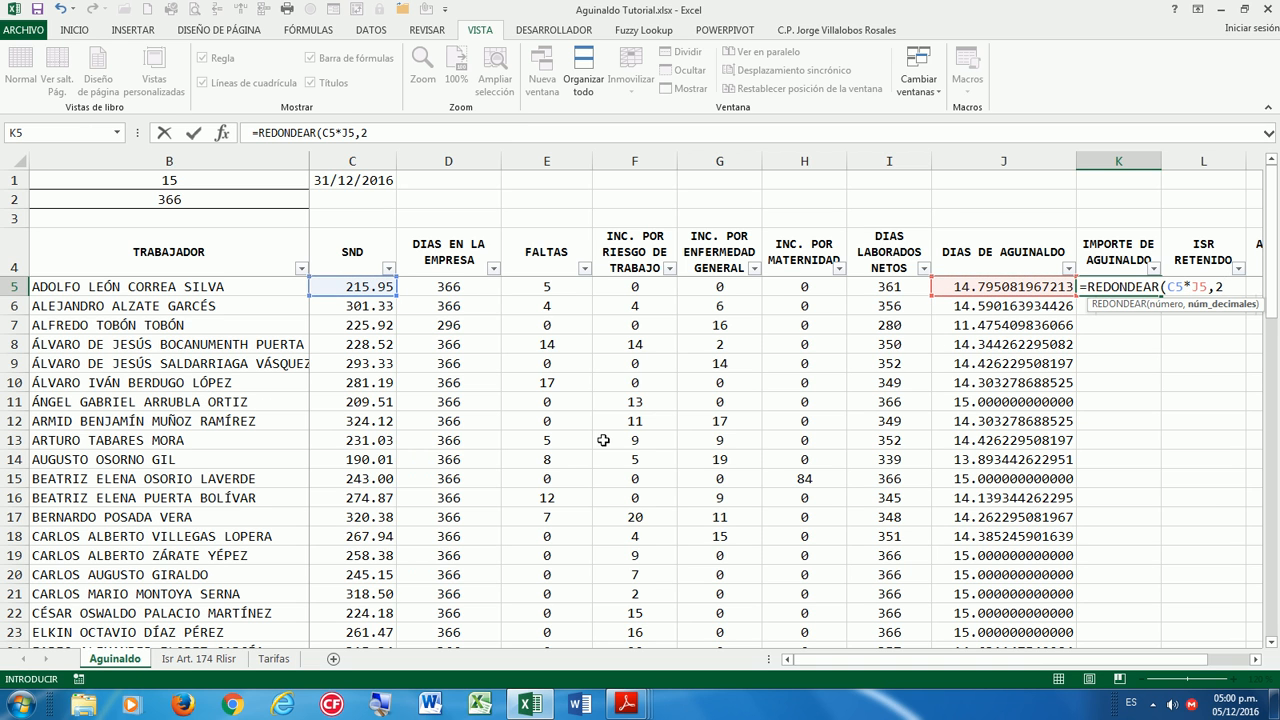
text())
key(ctrl+Return)
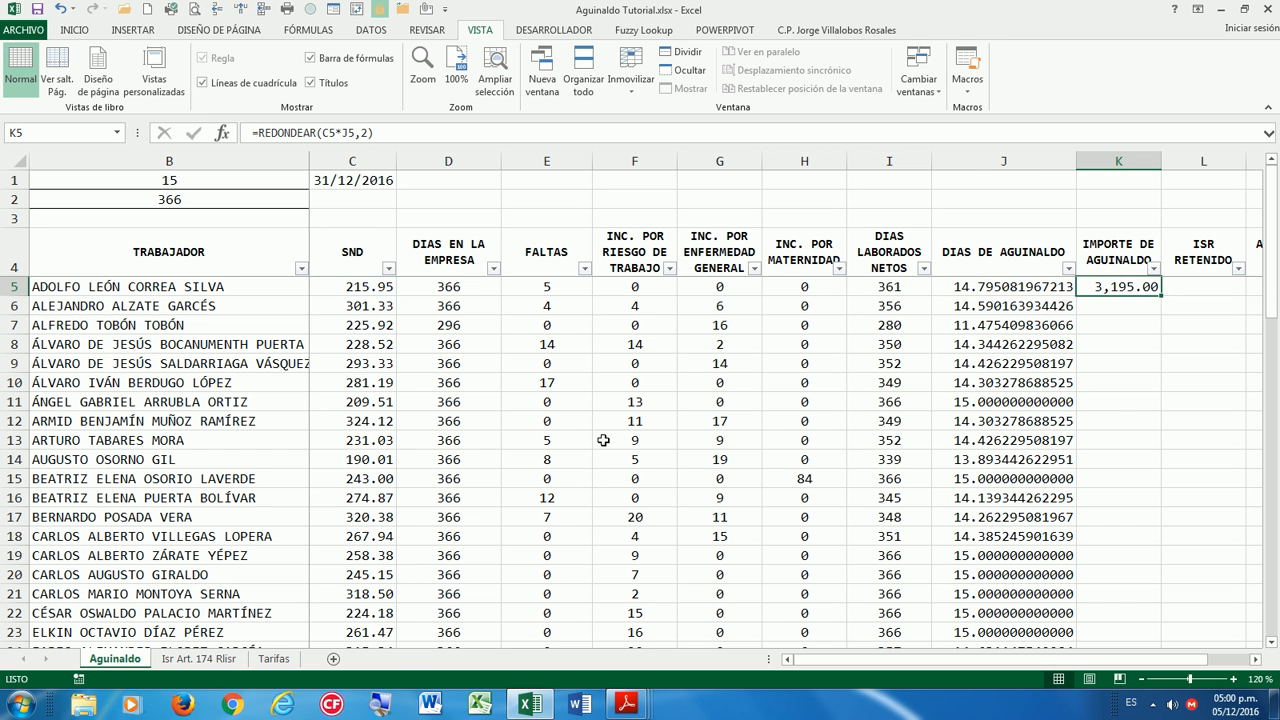
double_click(1161, 296)
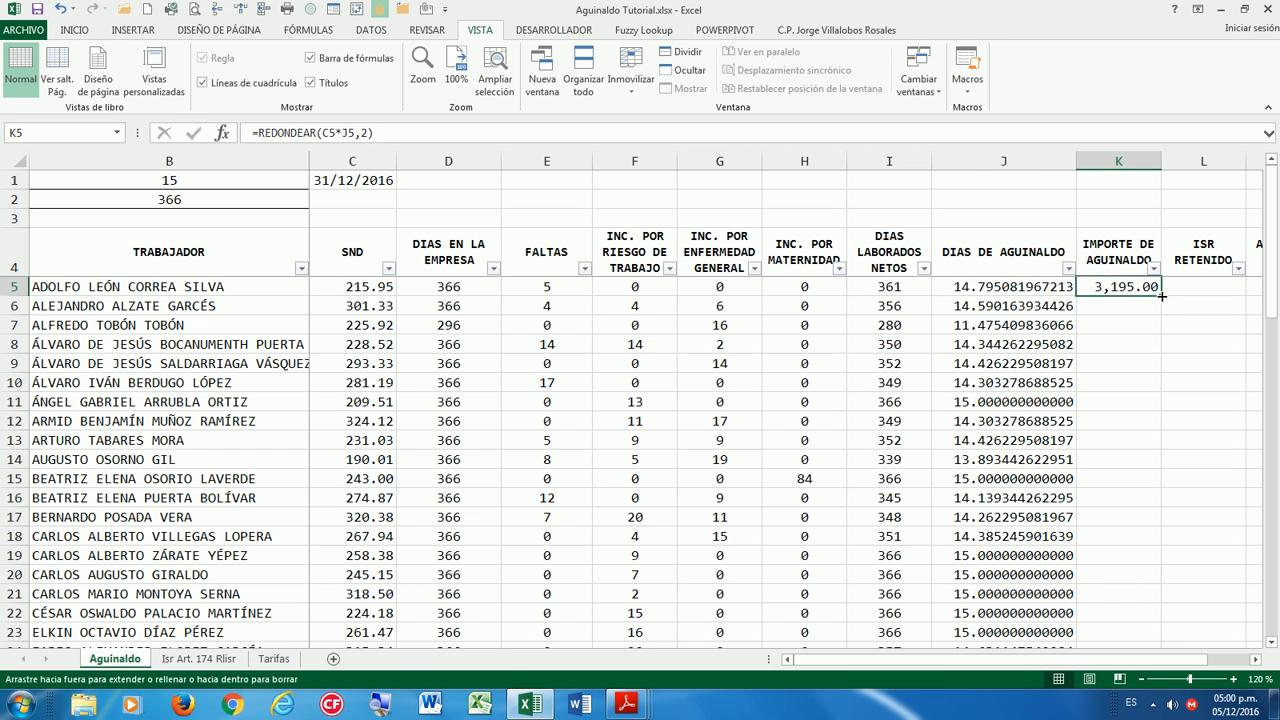
click(1126, 368)
click(1110, 289)
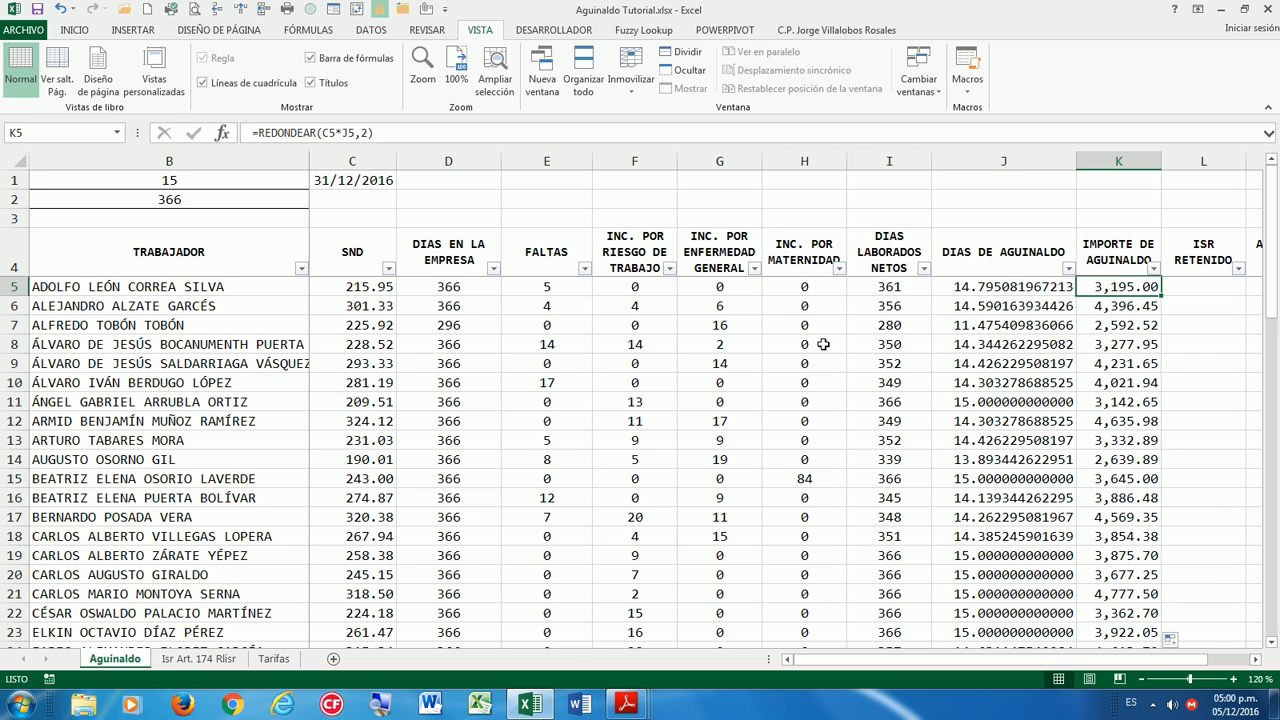
click(1103, 311)
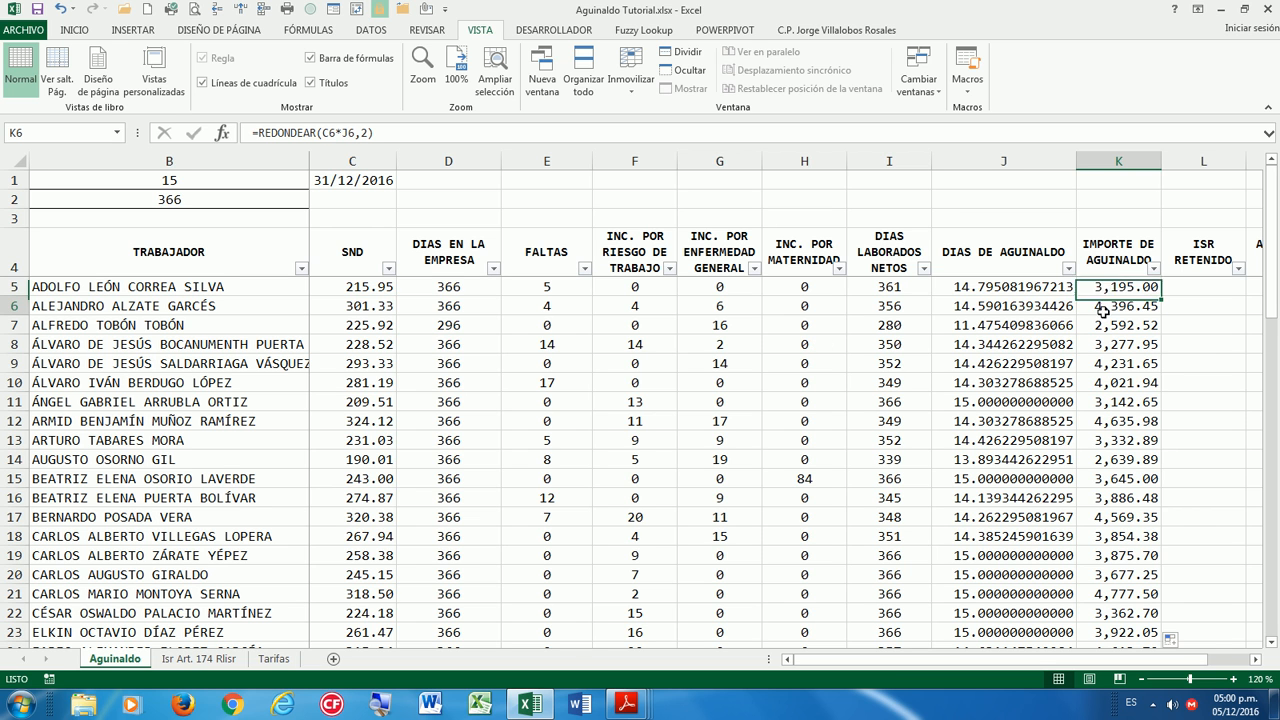
click(217, 185)
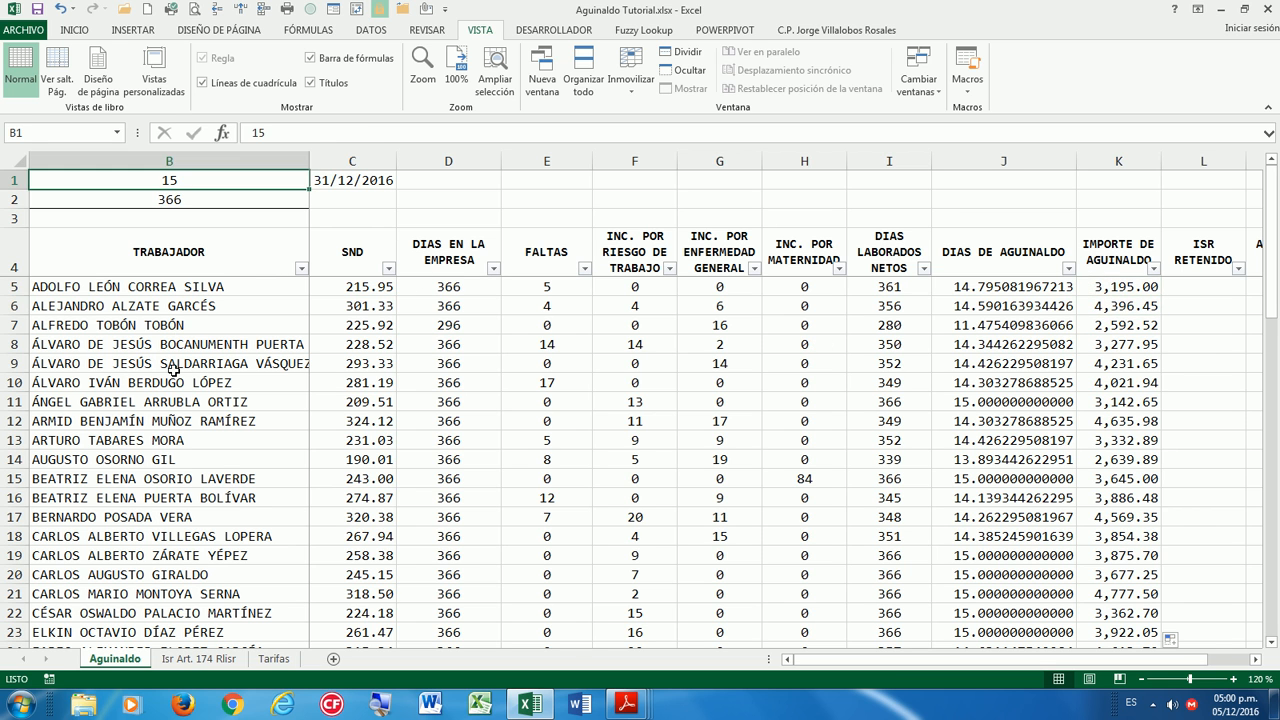
text(20)
key(Return)
key(Up)
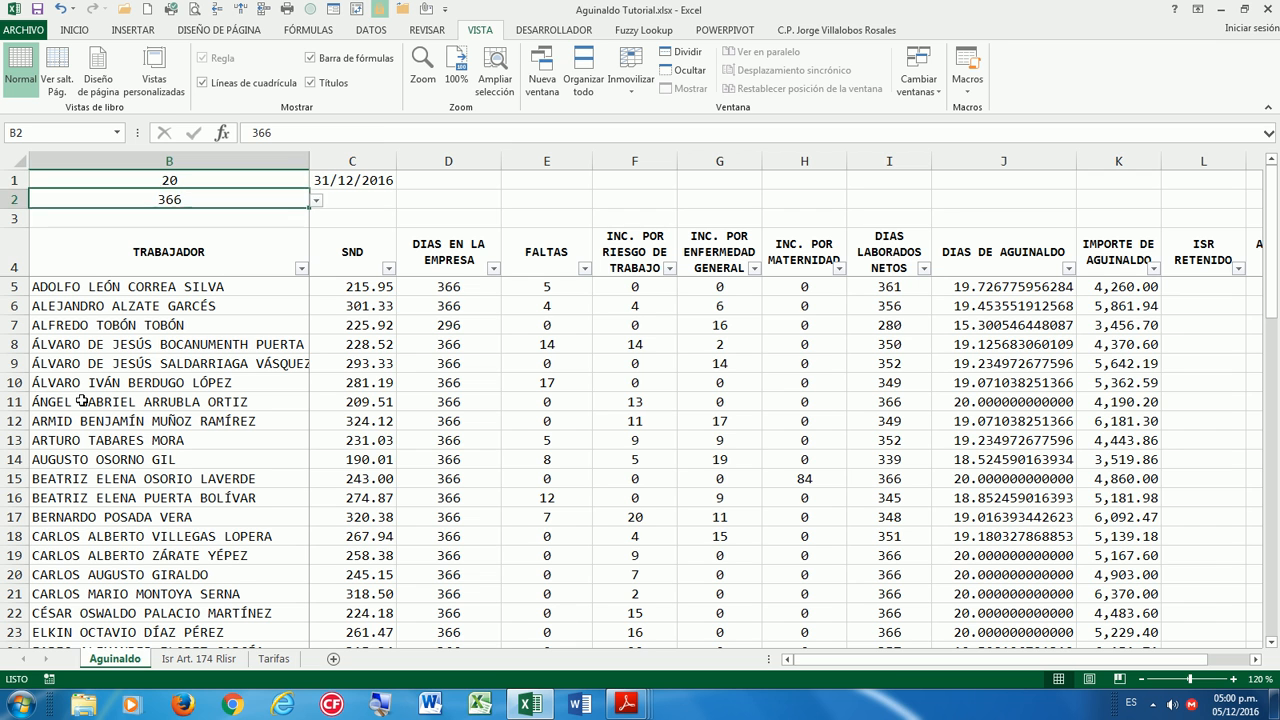
text(25)
key(Return)
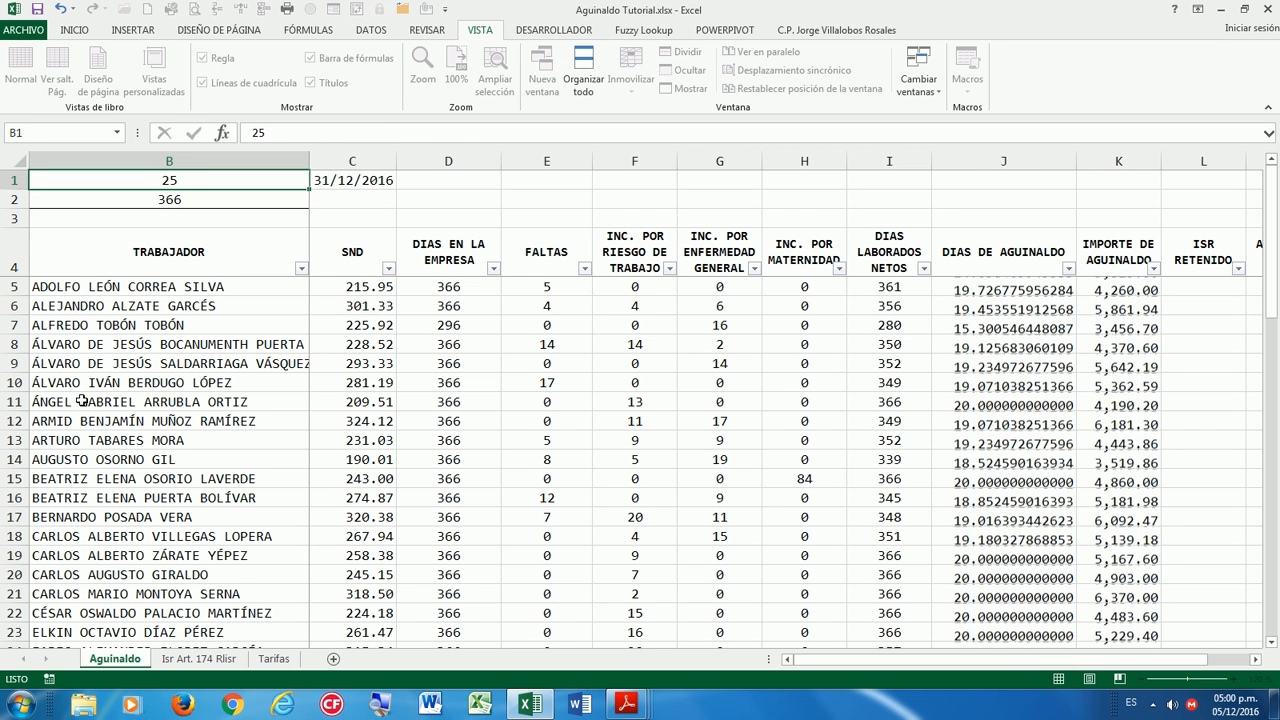
key(Up)
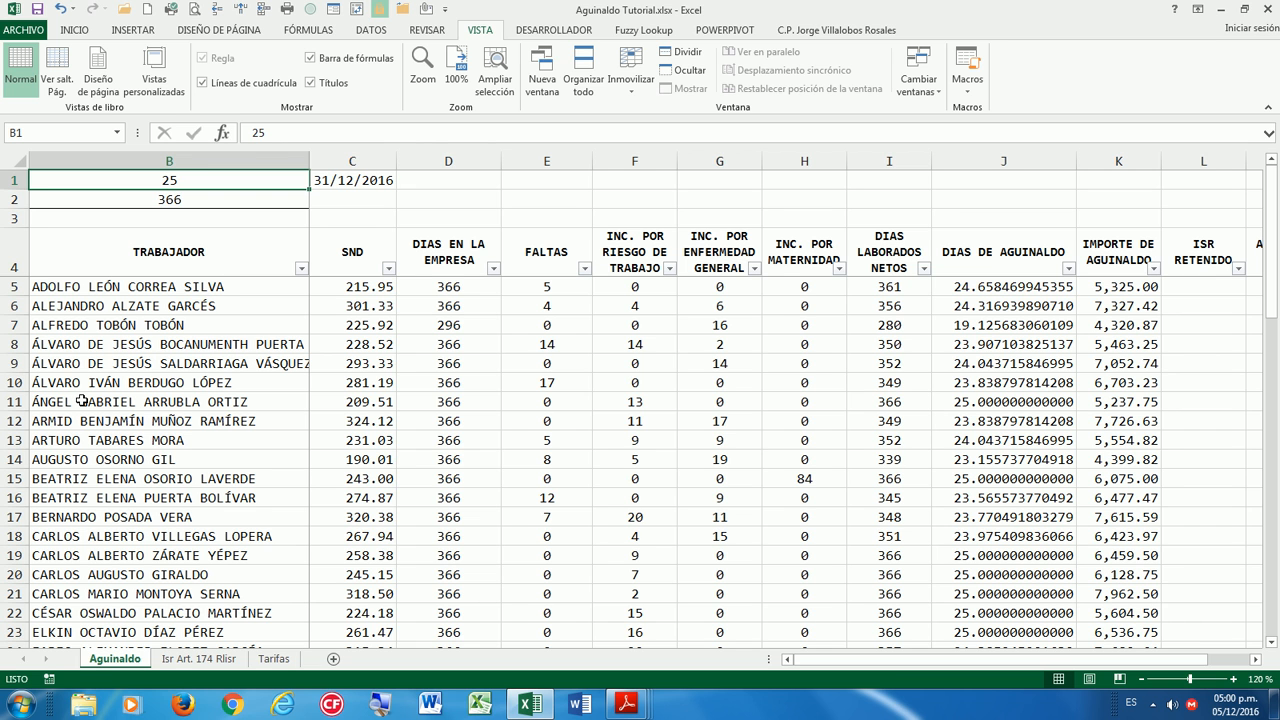
text(15)
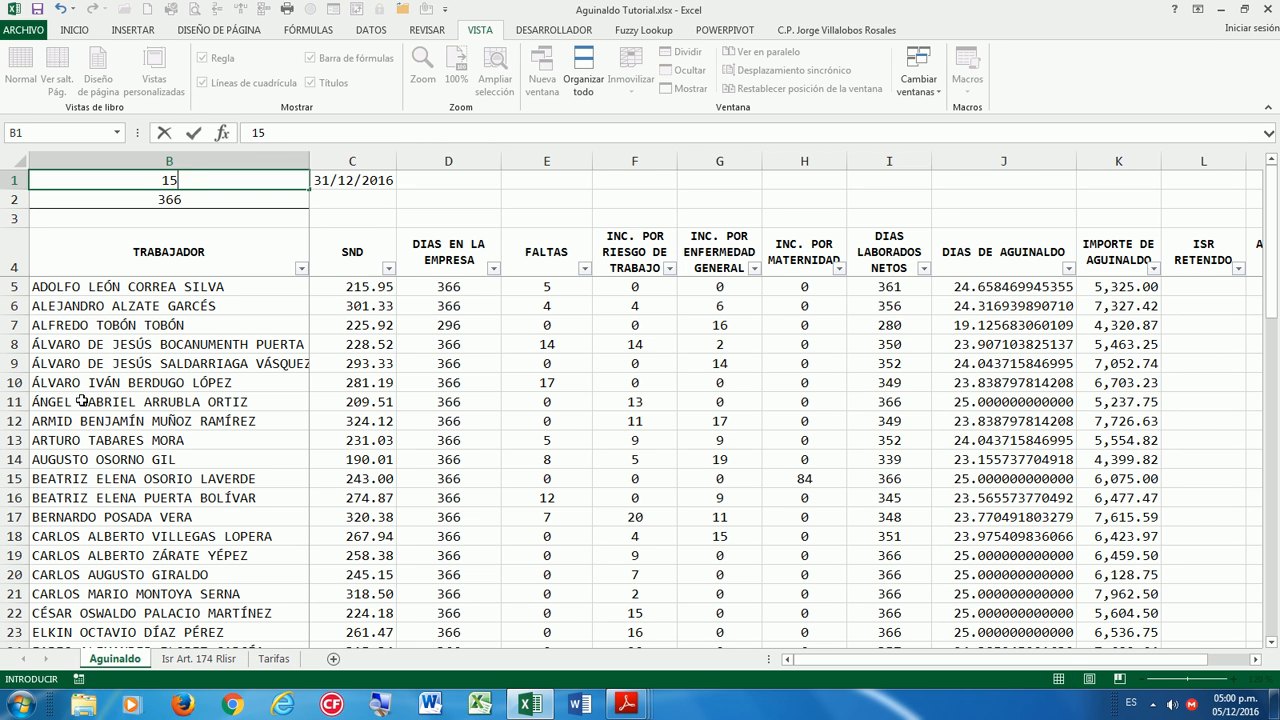
key(Return)
key(Up)
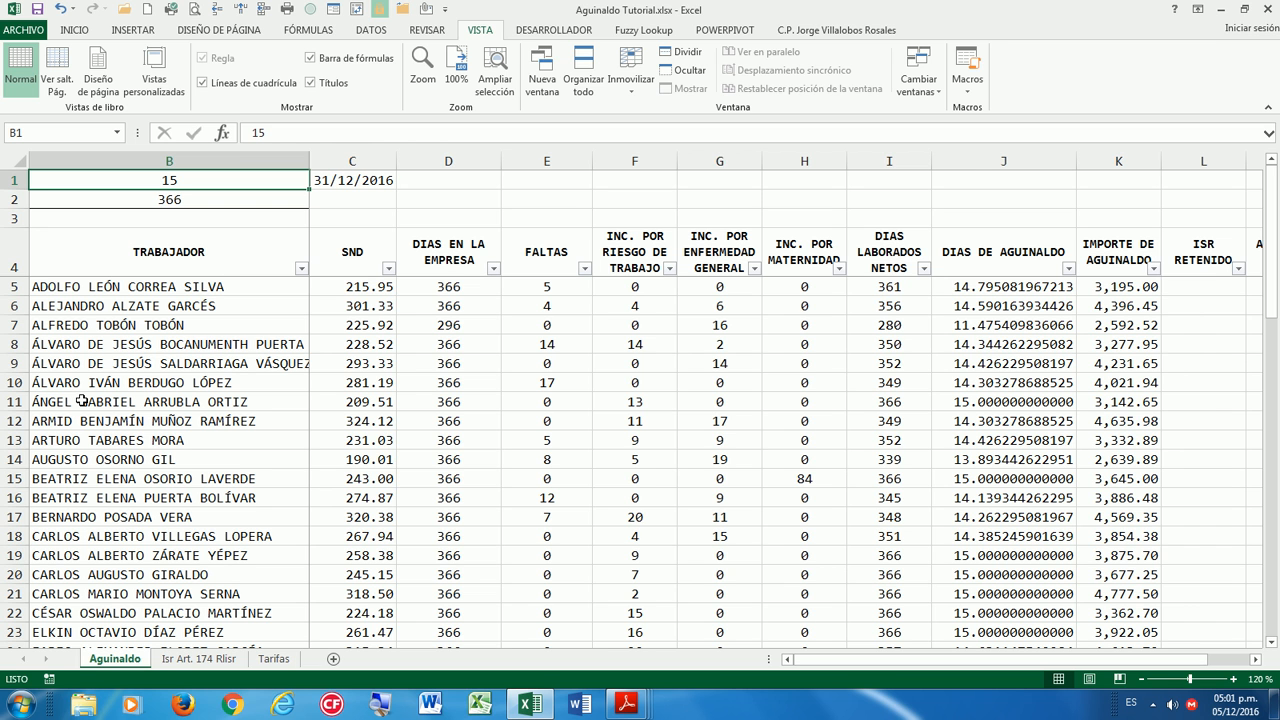
text(14)
key(Return)
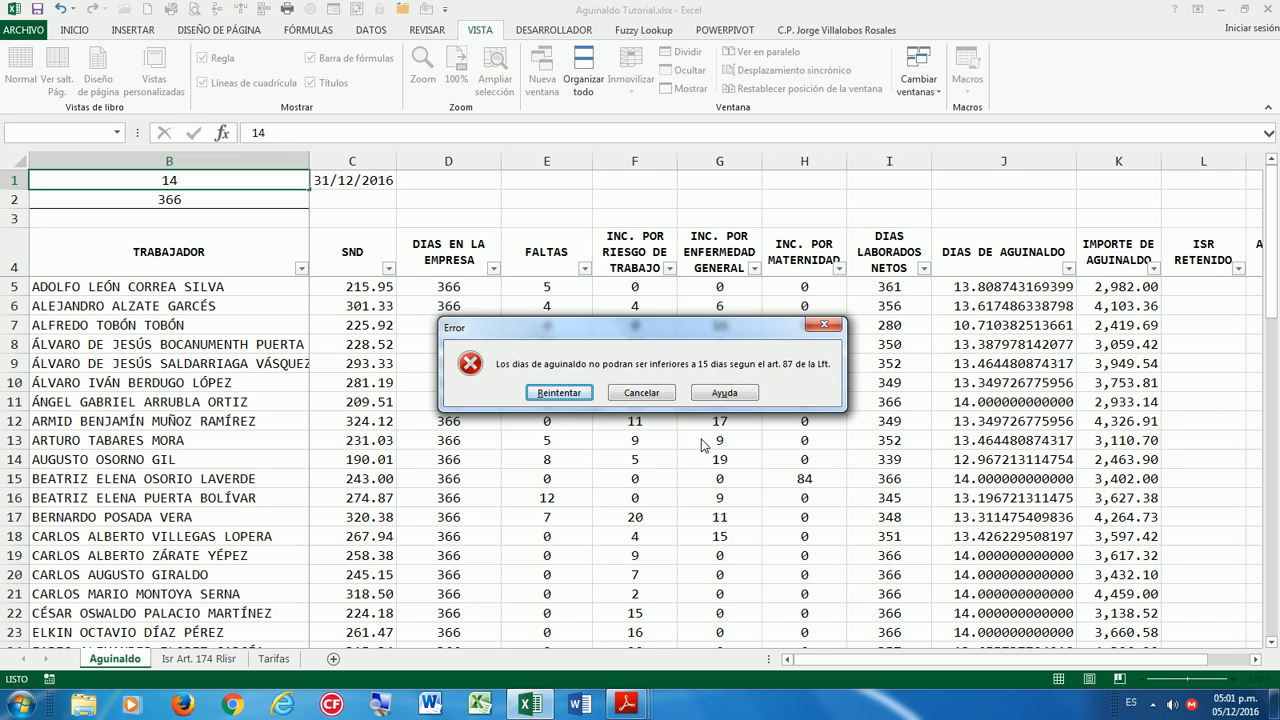
key(Escape)
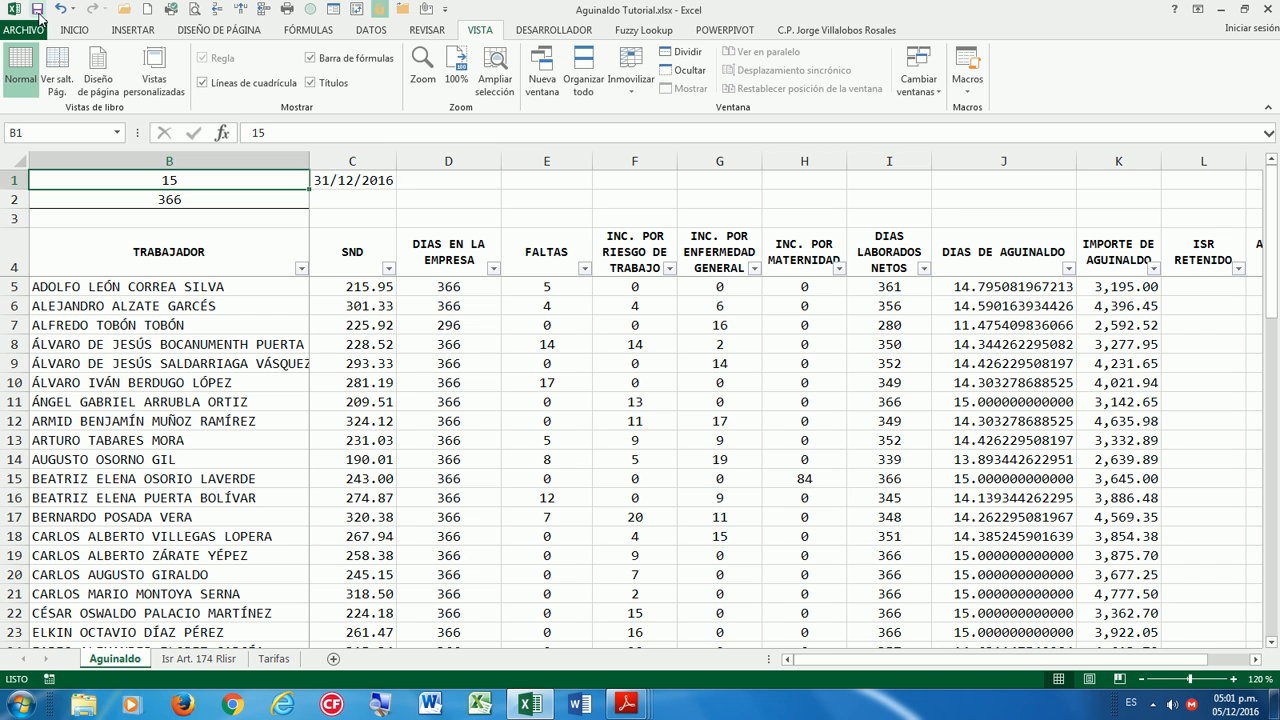
drag(1088, 662, 1152, 665)
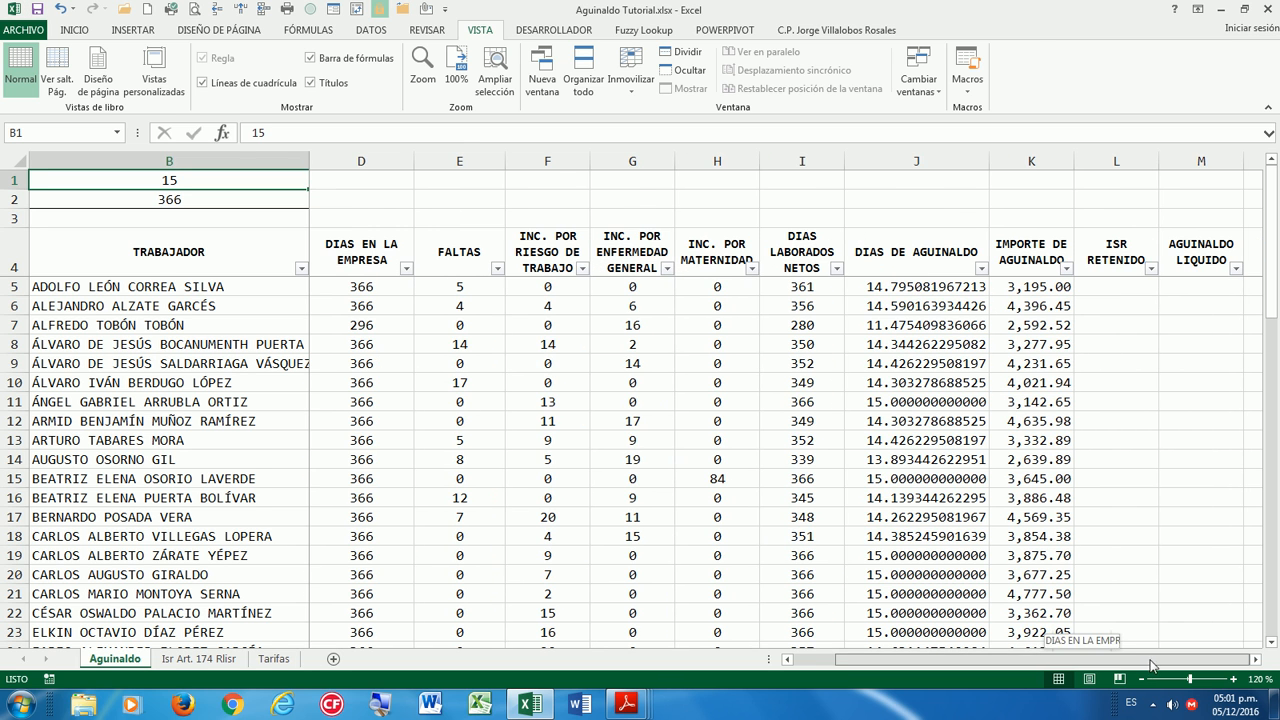
Enter =K5-L5 in M5 and fill it down the AGUINALDO LIQUIDO column.
click(1172, 287)
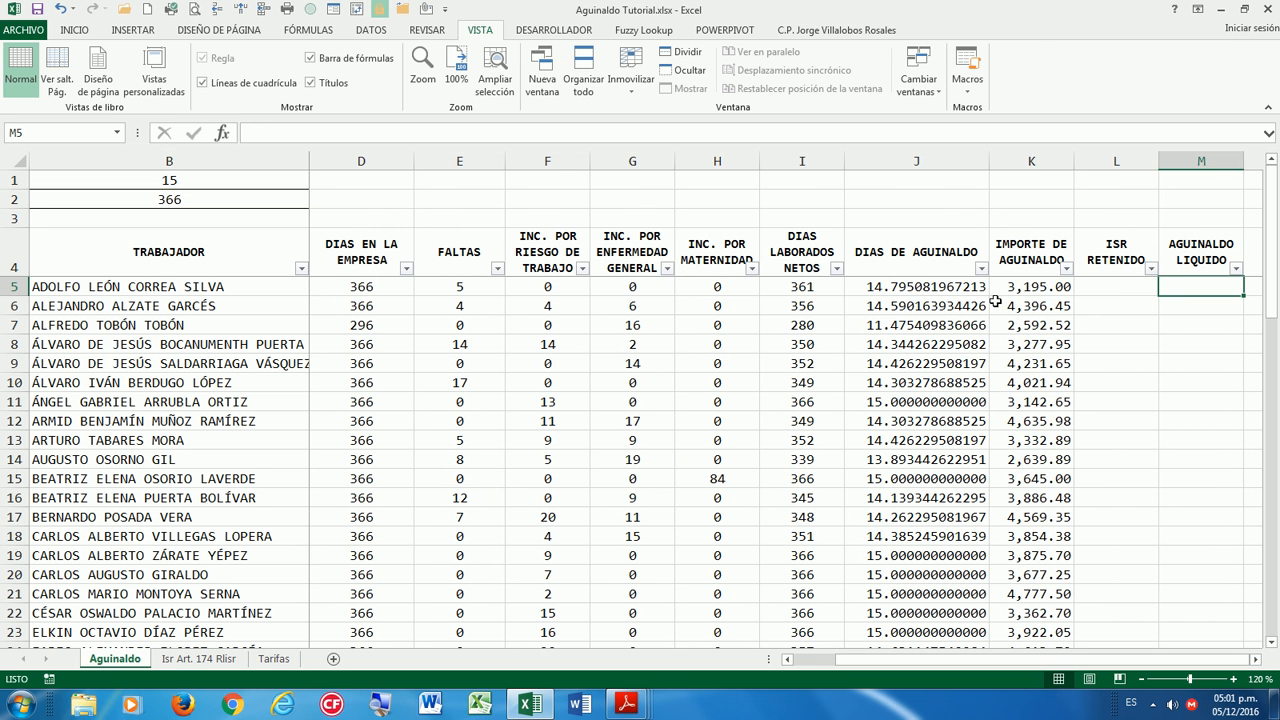
text(=)
key(Left)
key(Left)
text(-)
key(Left)
key(ctrl+Return)
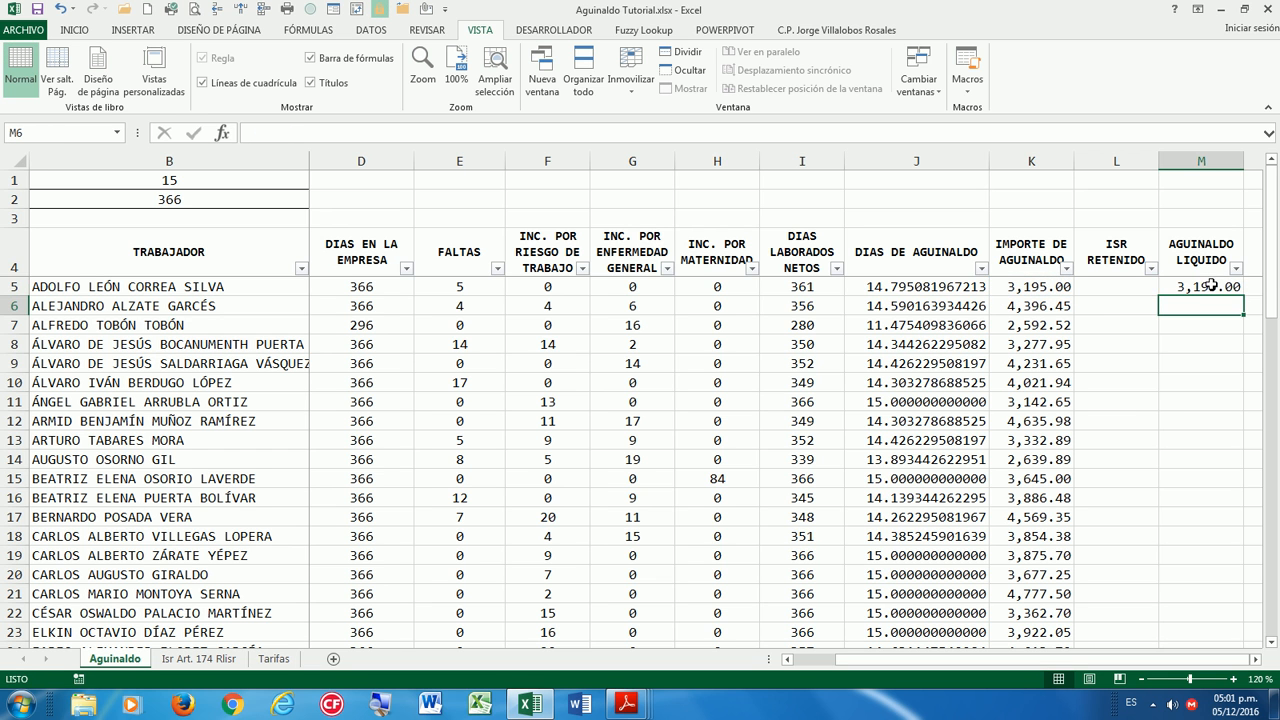
double_click(1244, 294)
Review the K10 amount and I6 formula, then move through row 5 and the headers to TRABAJADOR.
click(1045, 386)
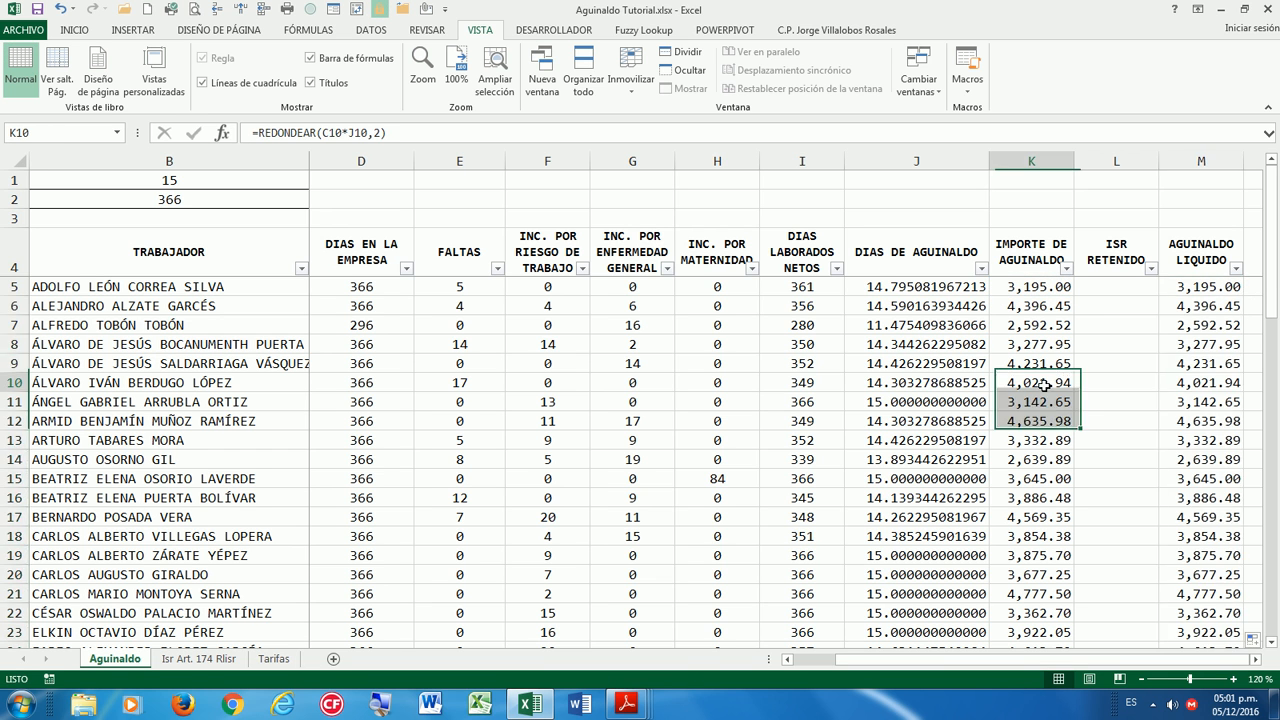
click(787, 313)
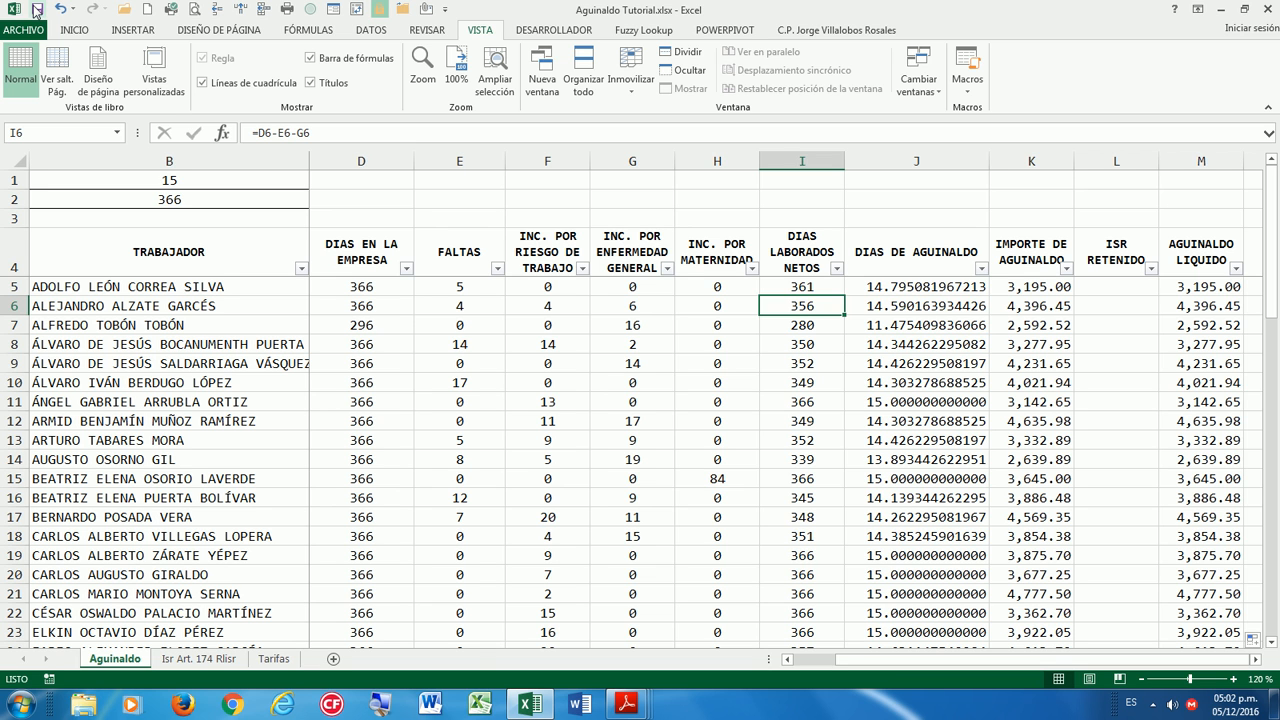
key(Right)
key(Right)
key(Right)
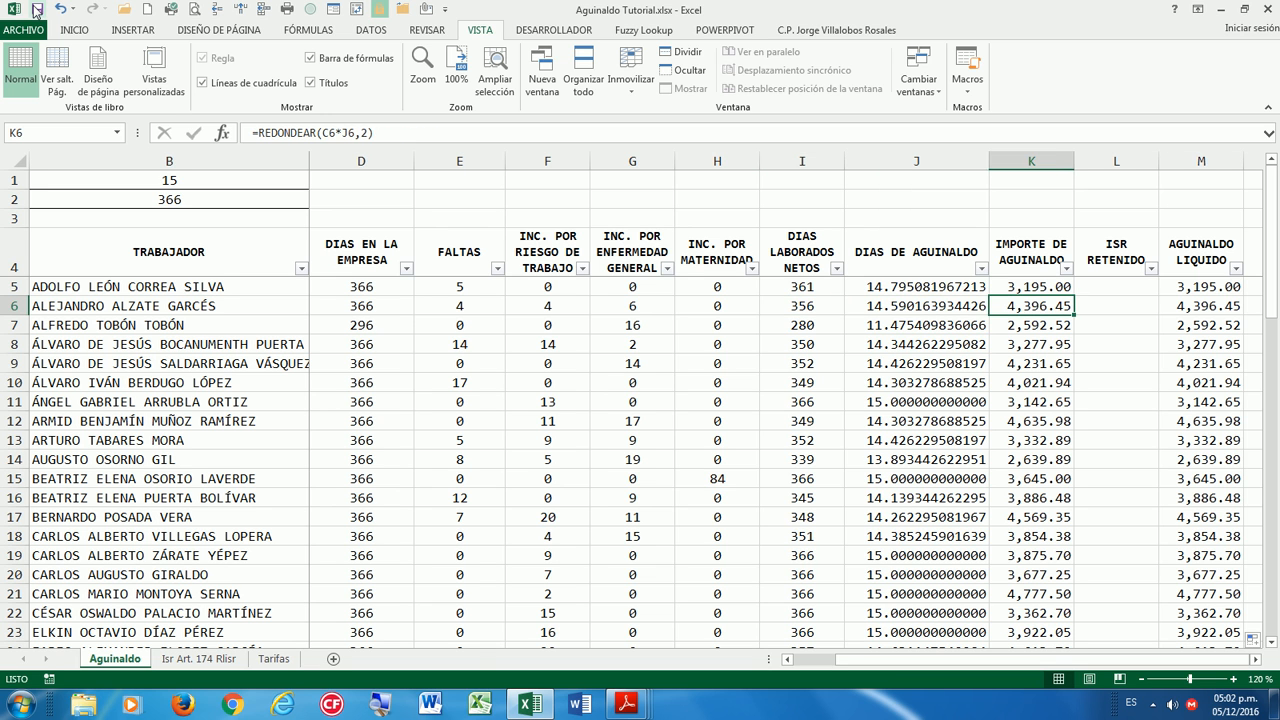
key(Up)
key(Right)
key(Left)
key(Left)
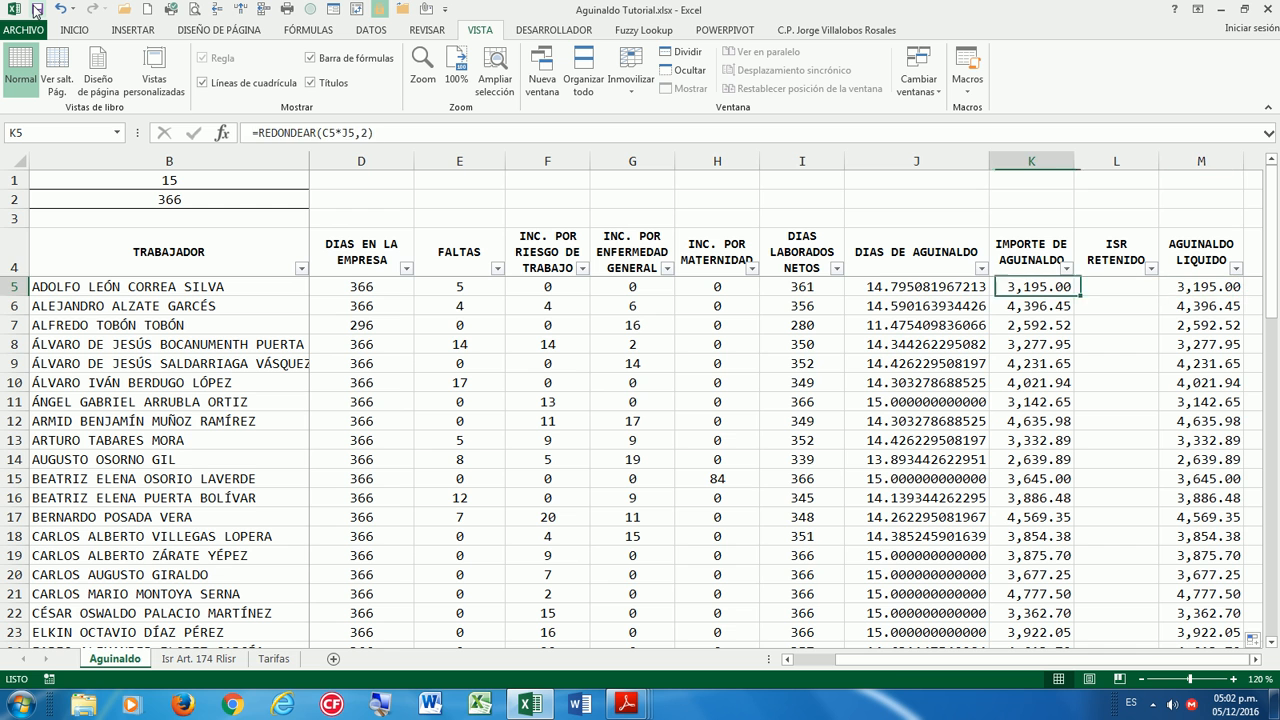
key(Up)
key(Left)
key(Left)
key(Left)
key(Left)
key(Left)
key(Left)
key(Left)
key(Left)
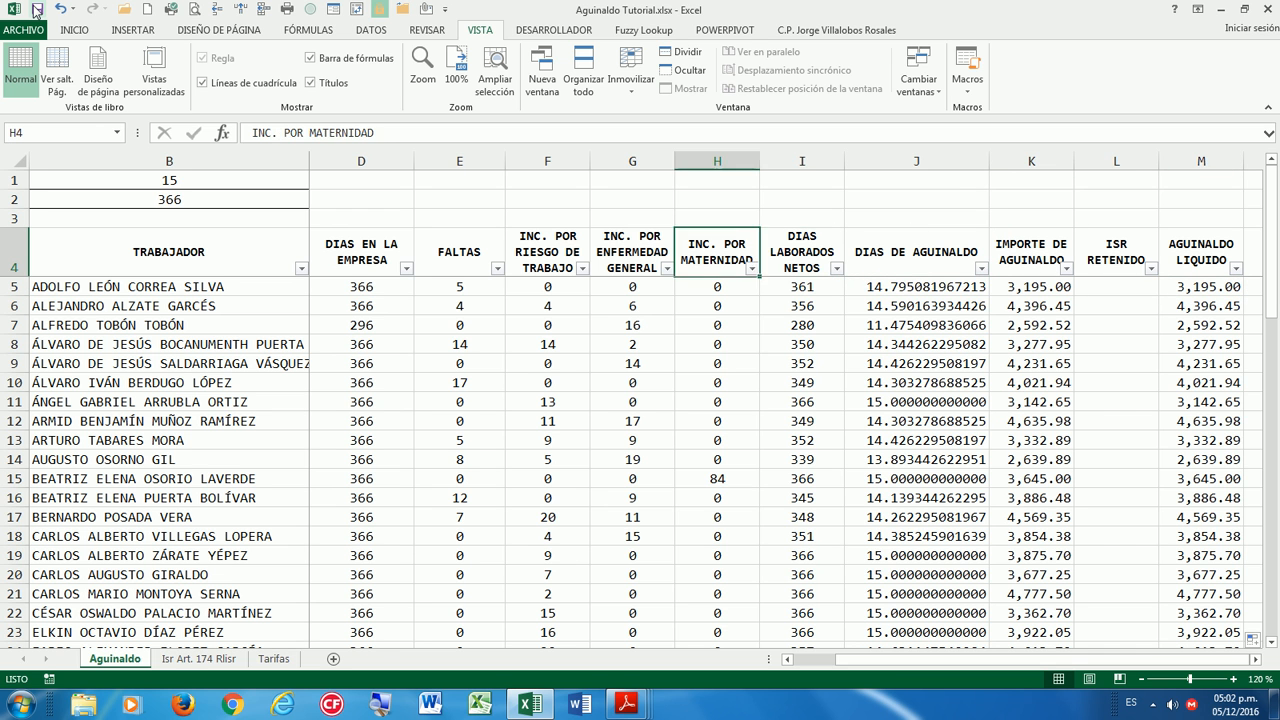
key(Left)
key(Left)
key(Right)
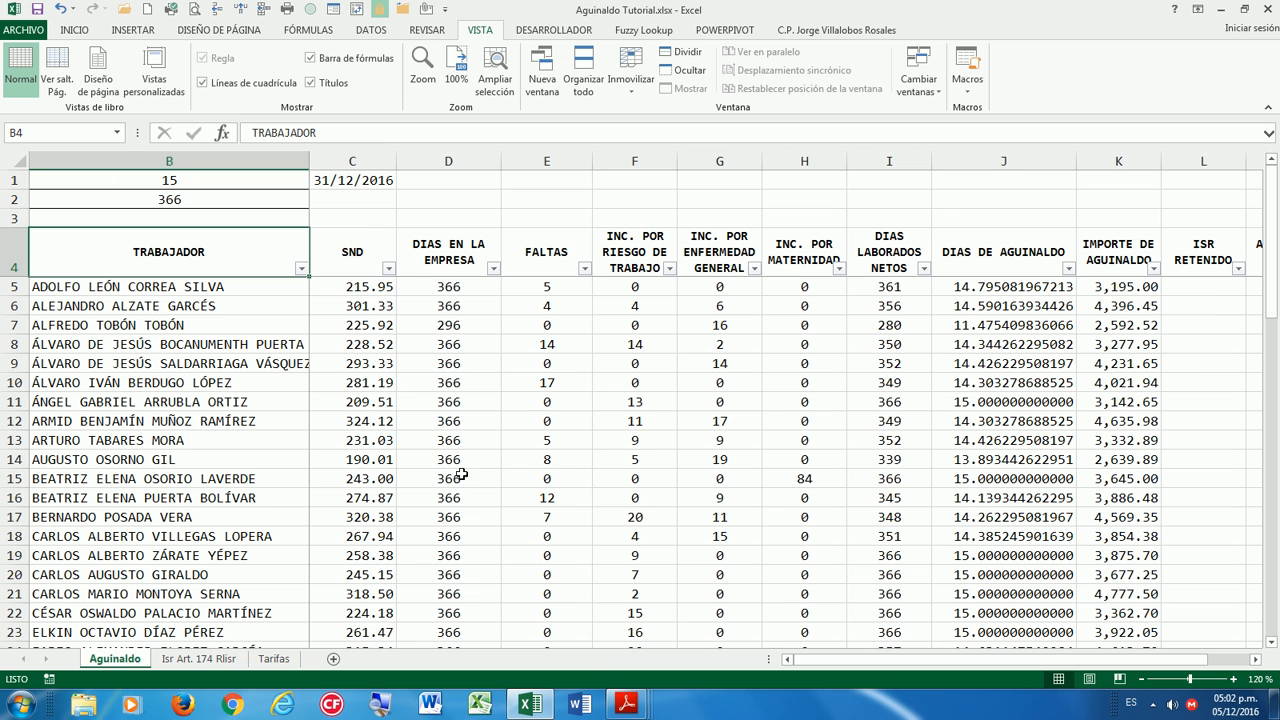
Switch via the taskbar from Reg_LISR_081015.pdf to the LISR_181115.pdf income tax law.
mouse_move(619, 704)
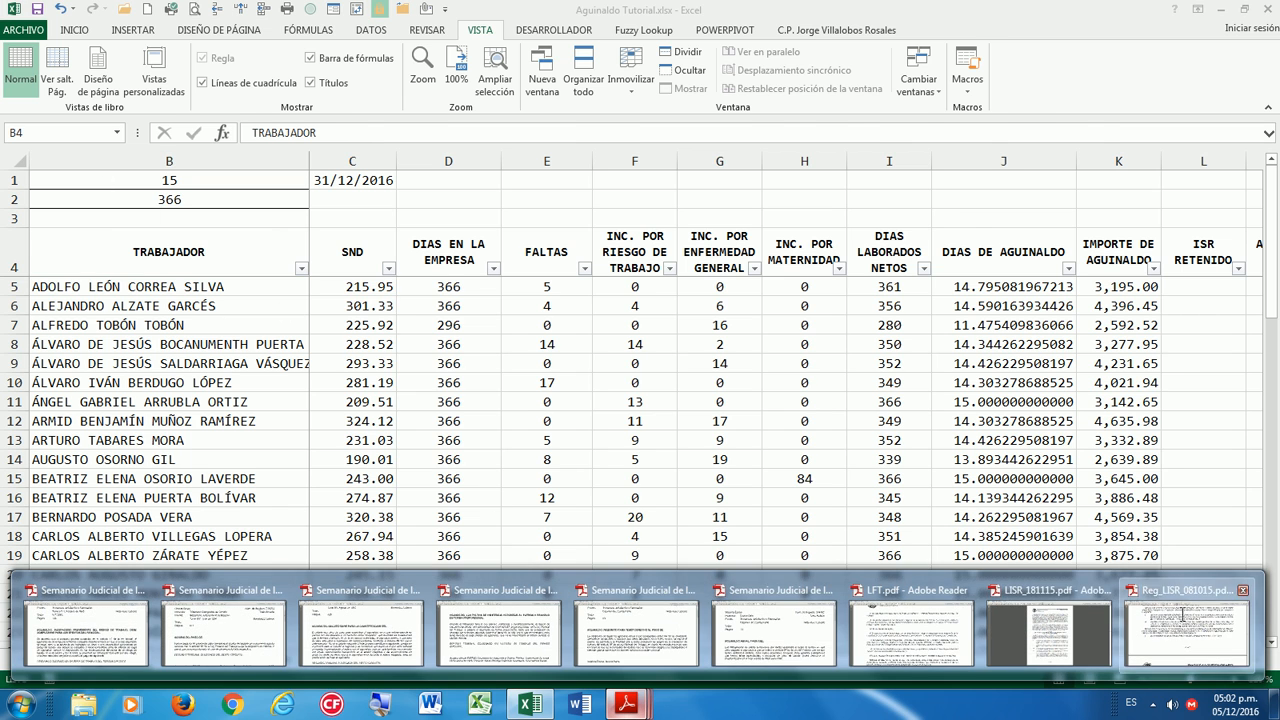
click(1190, 630)
scroll(718, 470, up, 1)
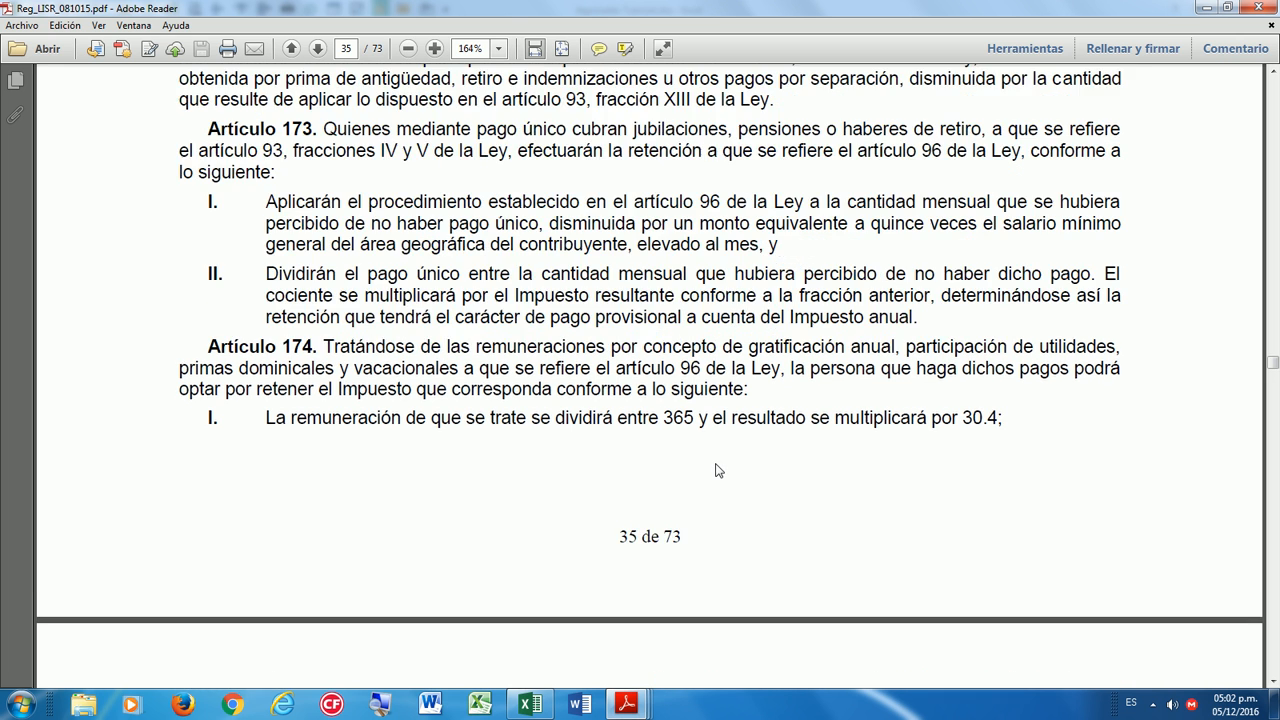
mouse_move(627, 704)
click(1031, 640)
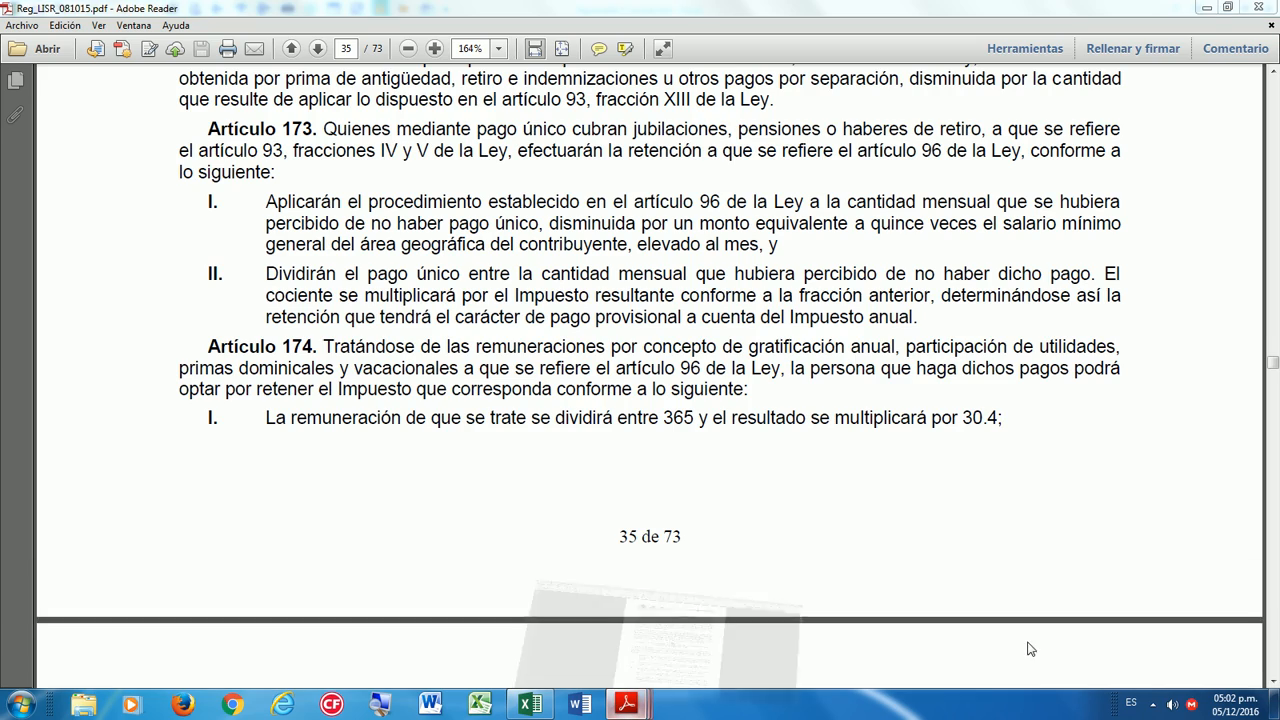
Fit the page to window width and select the employment-benefits phrase in Artículo 94.
click(544, 48)
scroll(733, 327, down, 1)
scroll(733, 329, down, 5)
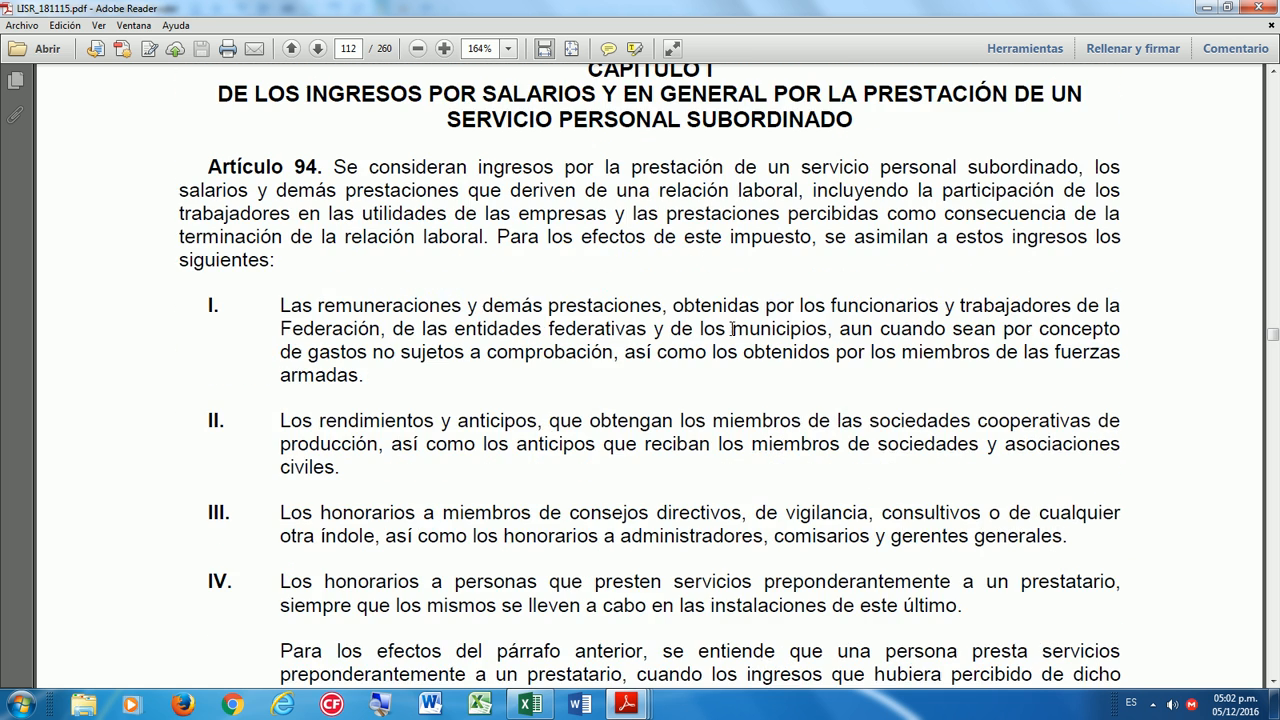
scroll(733, 329, up, 1)
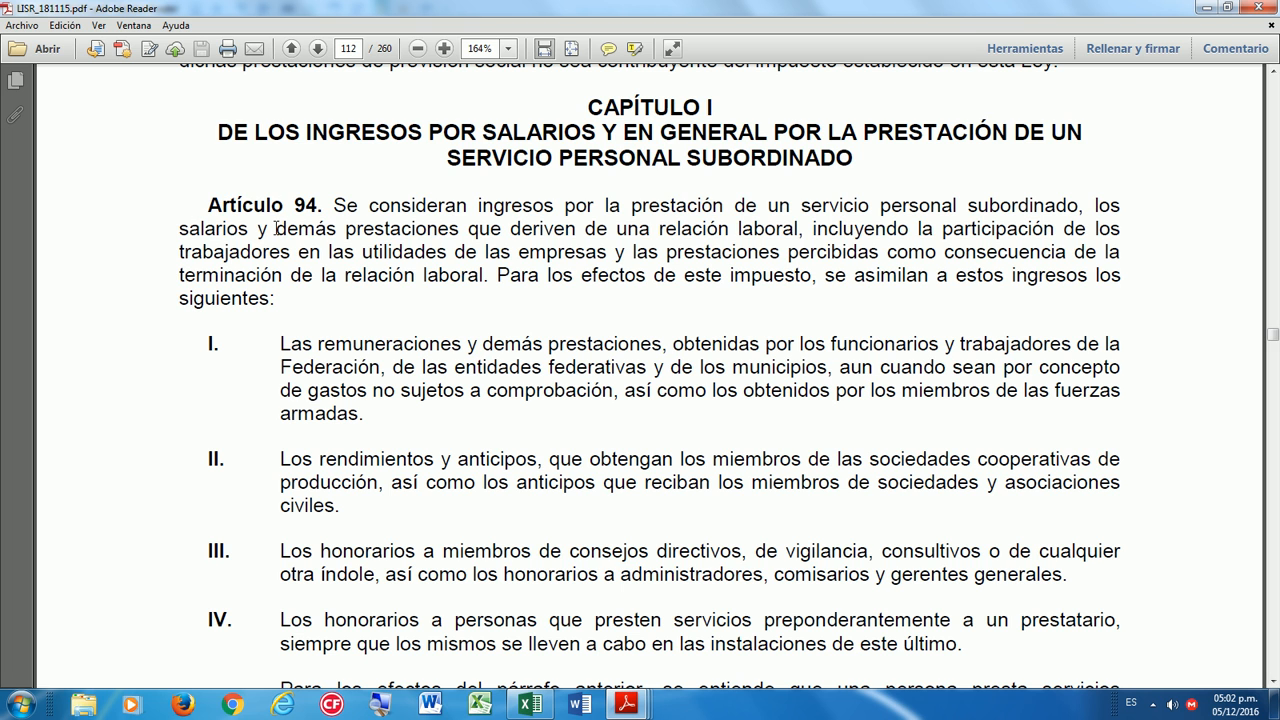
drag(281, 228, 766, 224)
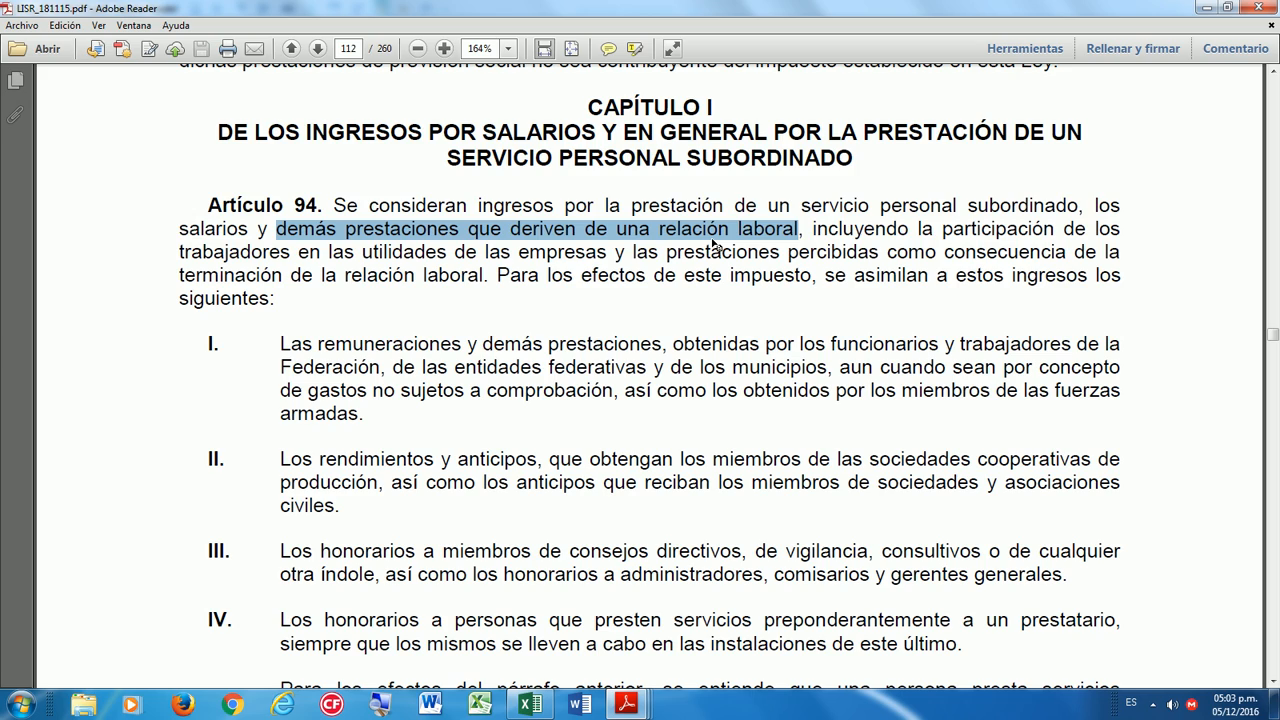
scroll(804, 328, up, 10)
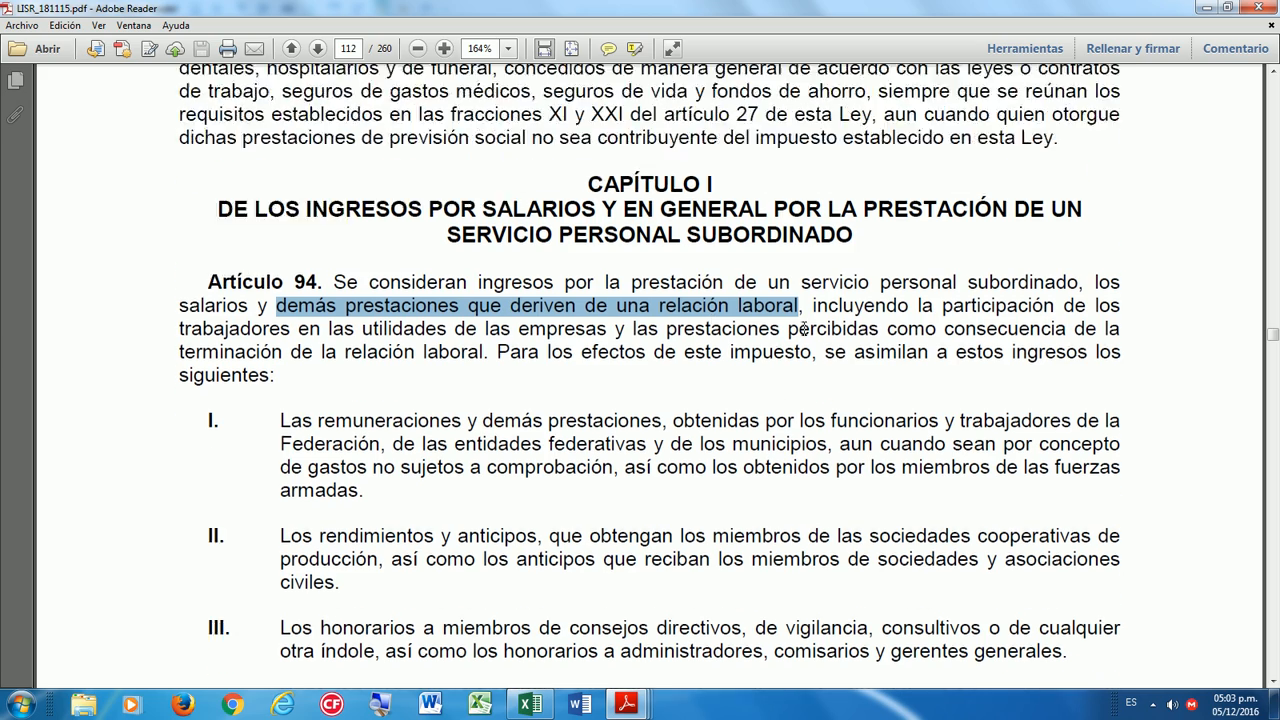
scroll(804, 328, up, 15)
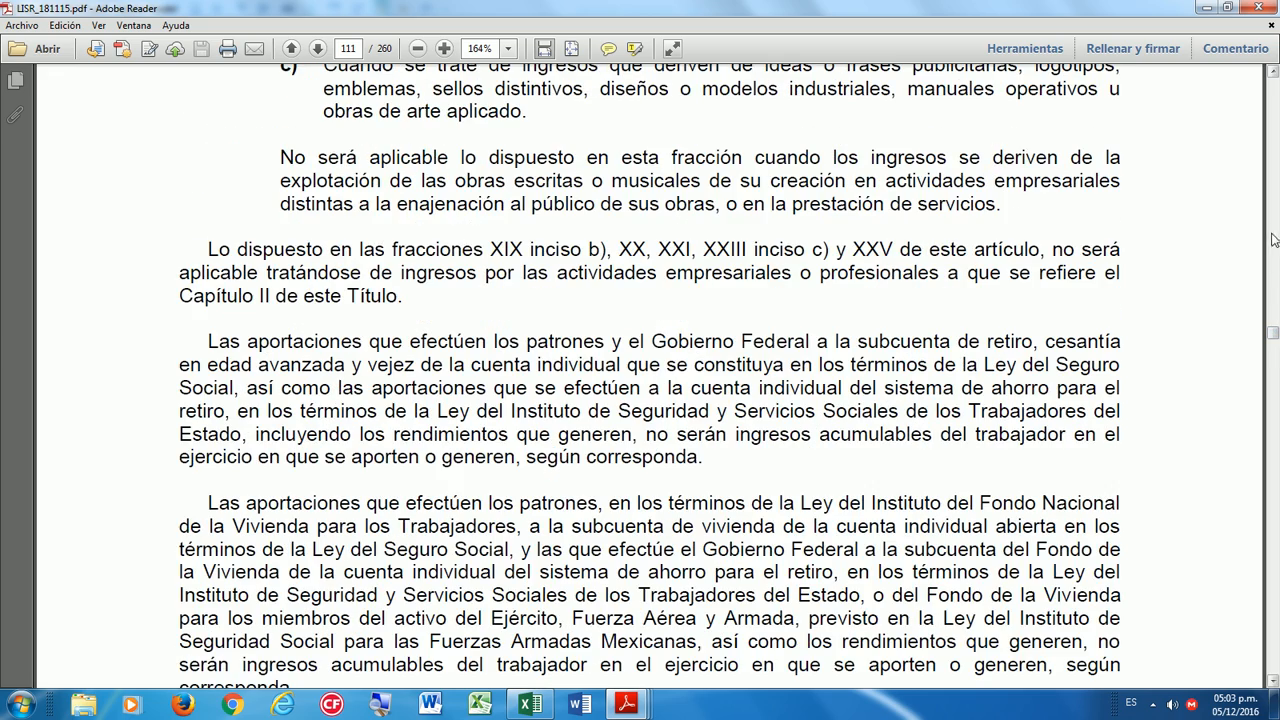
scroll(1275, 240, up, 10)
scroll(1278, 215, up, 20)
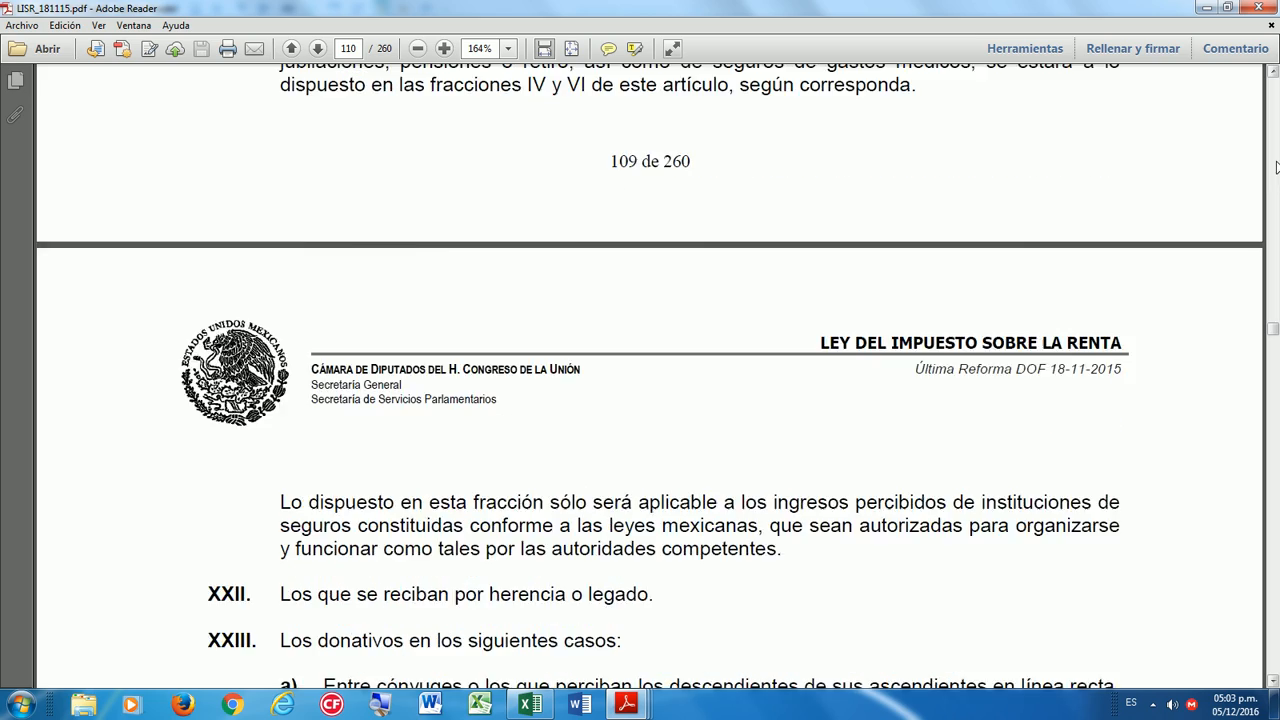
scroll(1276, 166, up, 20)
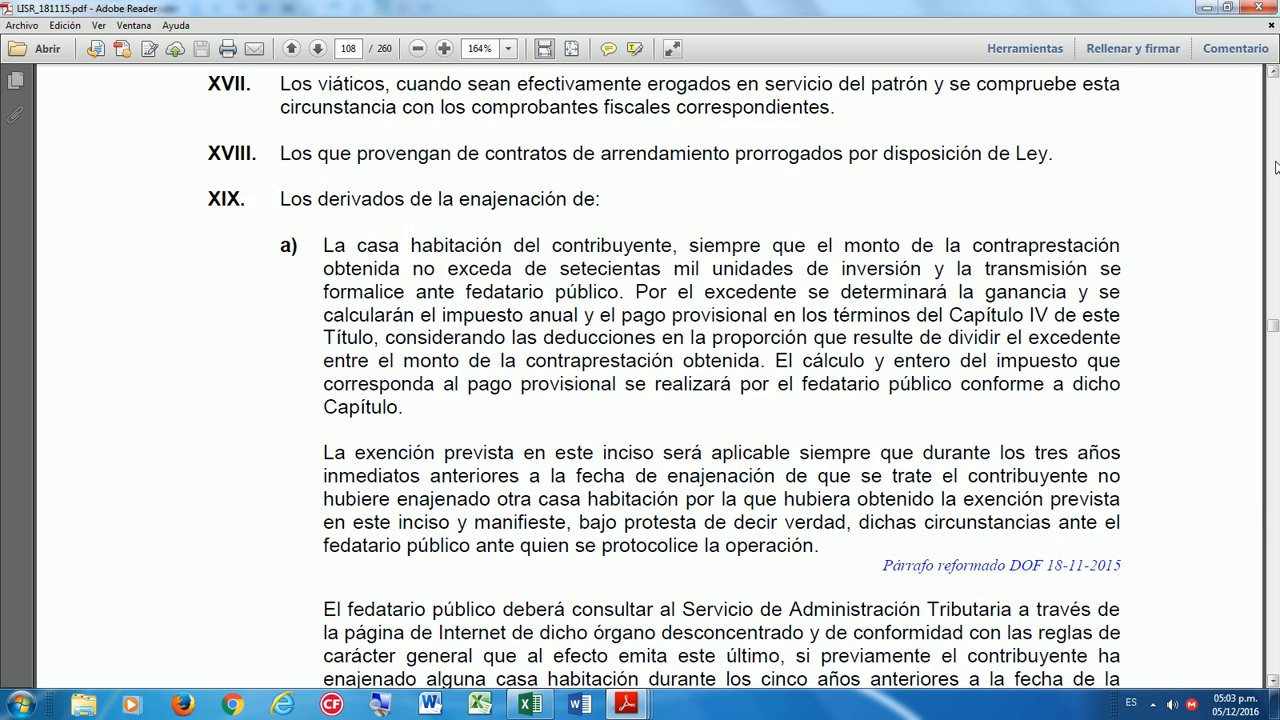
scroll(866, 403, up, 2)
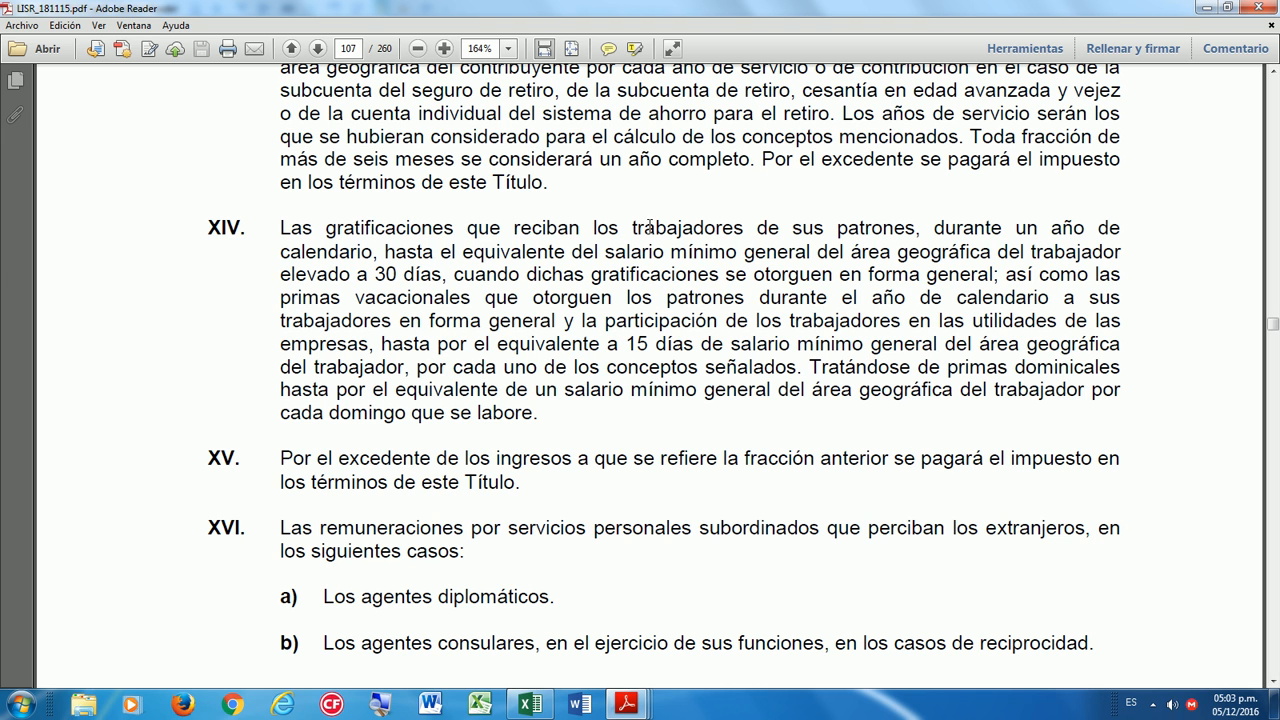
drag(824, 228, 912, 228)
click(285, 227)
drag(285, 227, 842, 229)
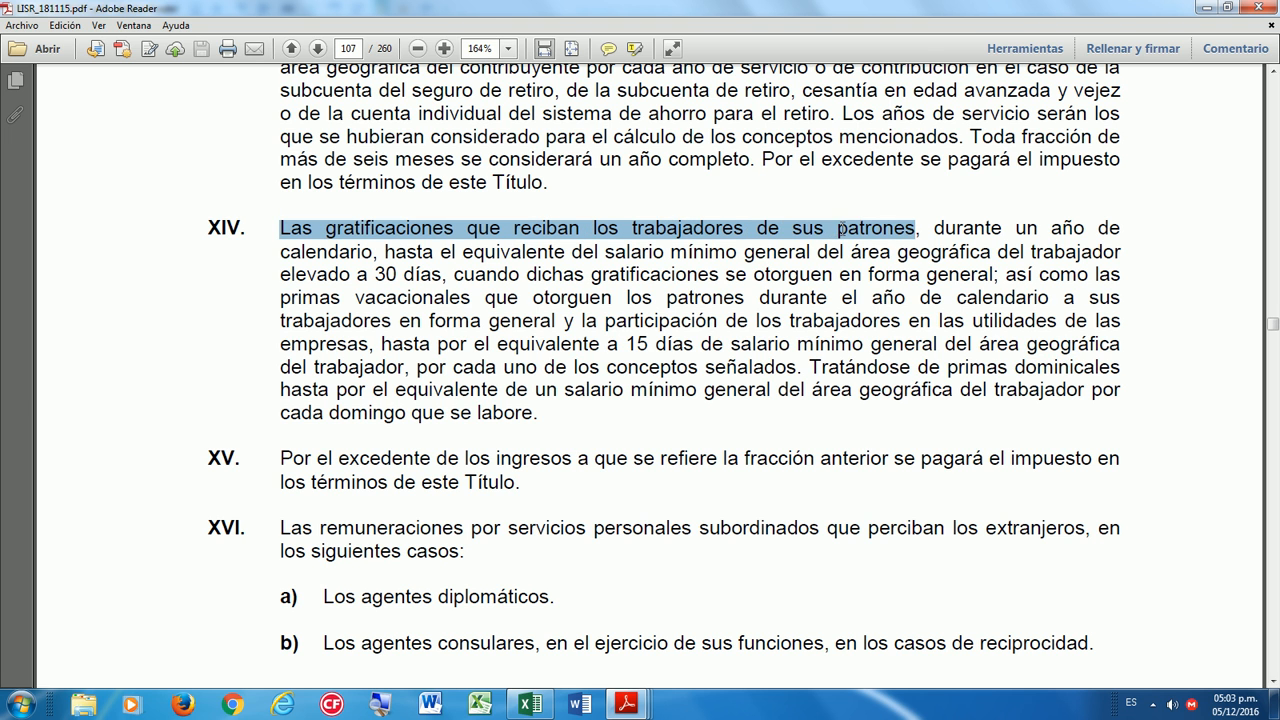
drag(934, 228, 424, 281)
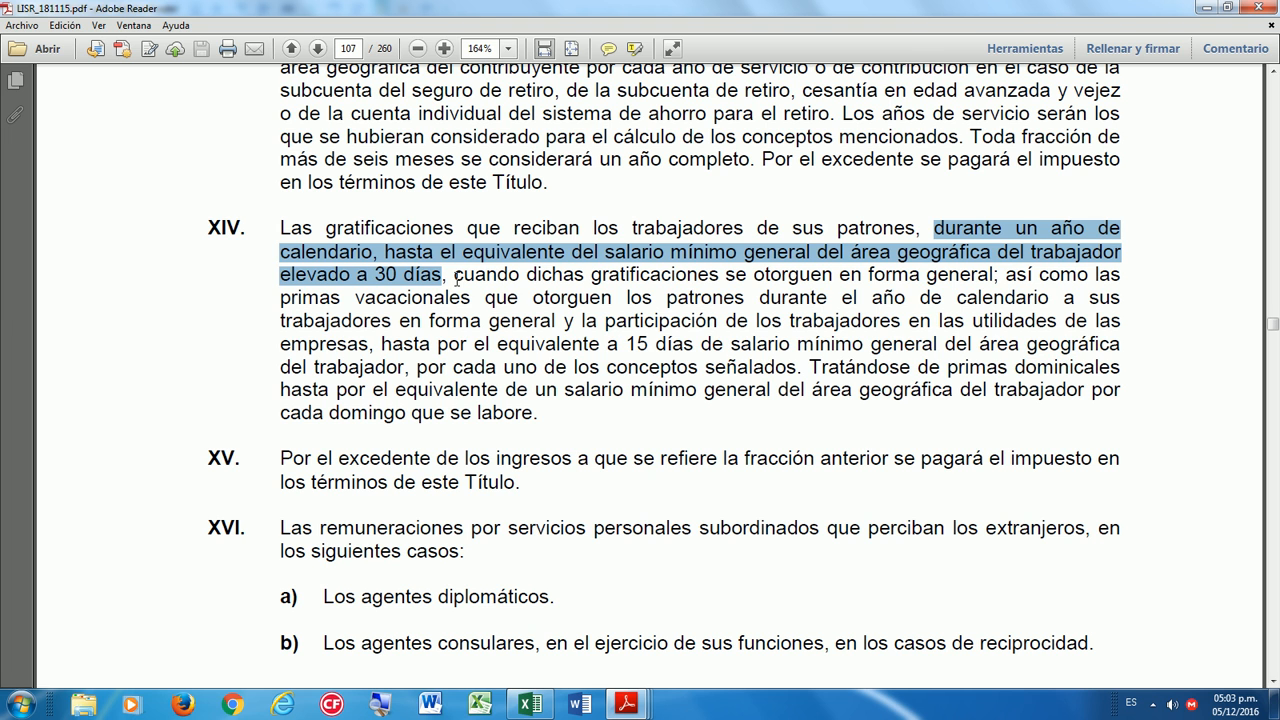
drag(328, 224, 907, 224)
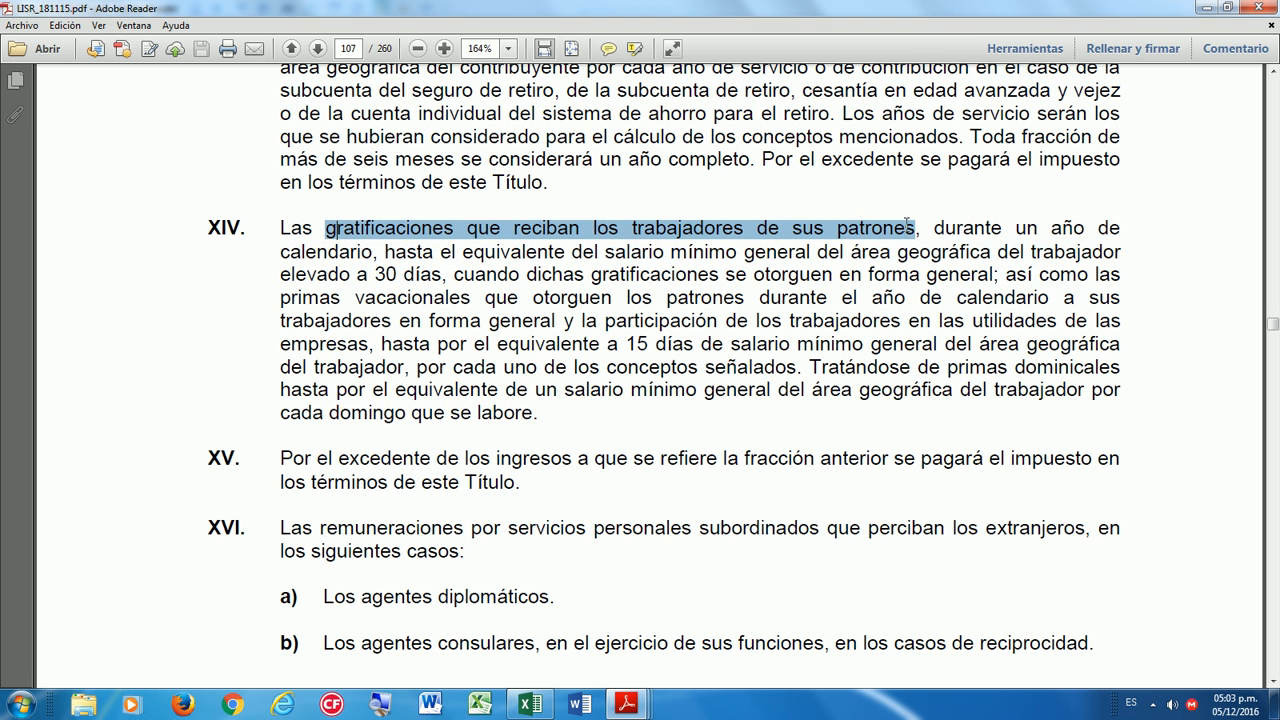
drag(280, 250, 358, 252)
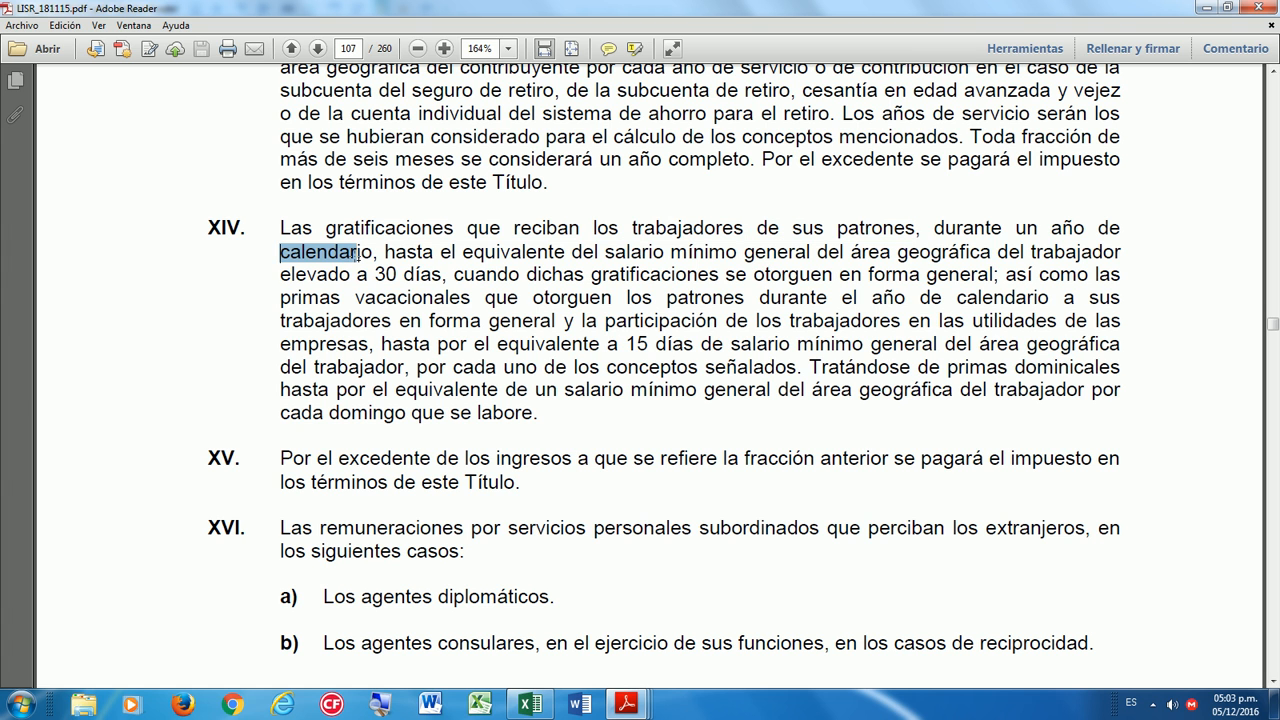
drag(280, 275, 446, 276)
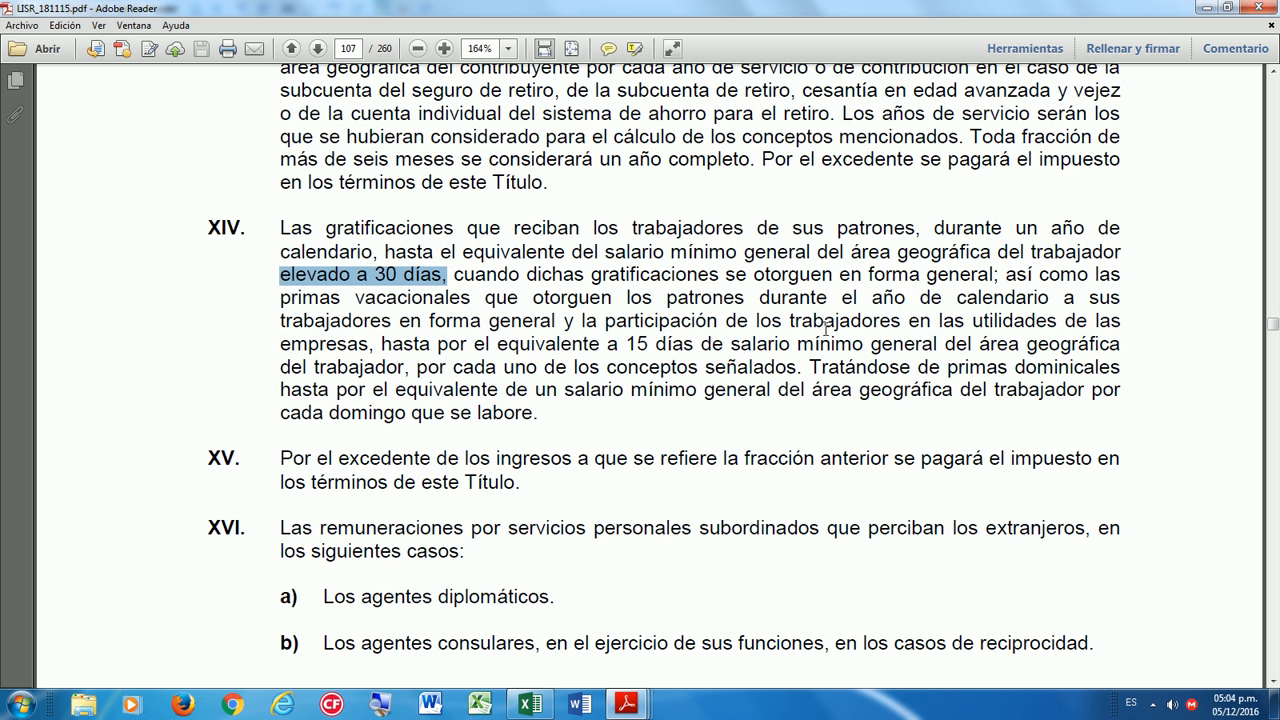
click(581, 404)
Scroll down through the ISR law to page 114 where Artículo 96 begins.
scroll(660, 447, down, 3)
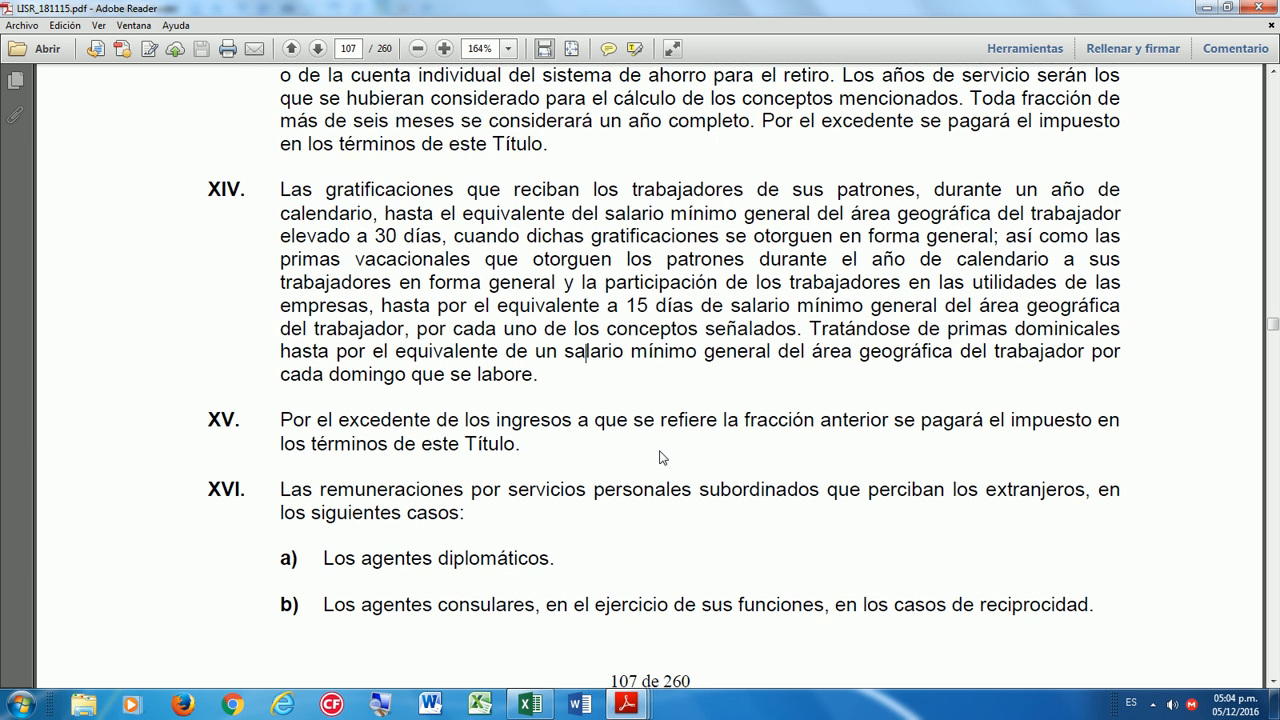
scroll(668, 456, down, 15)
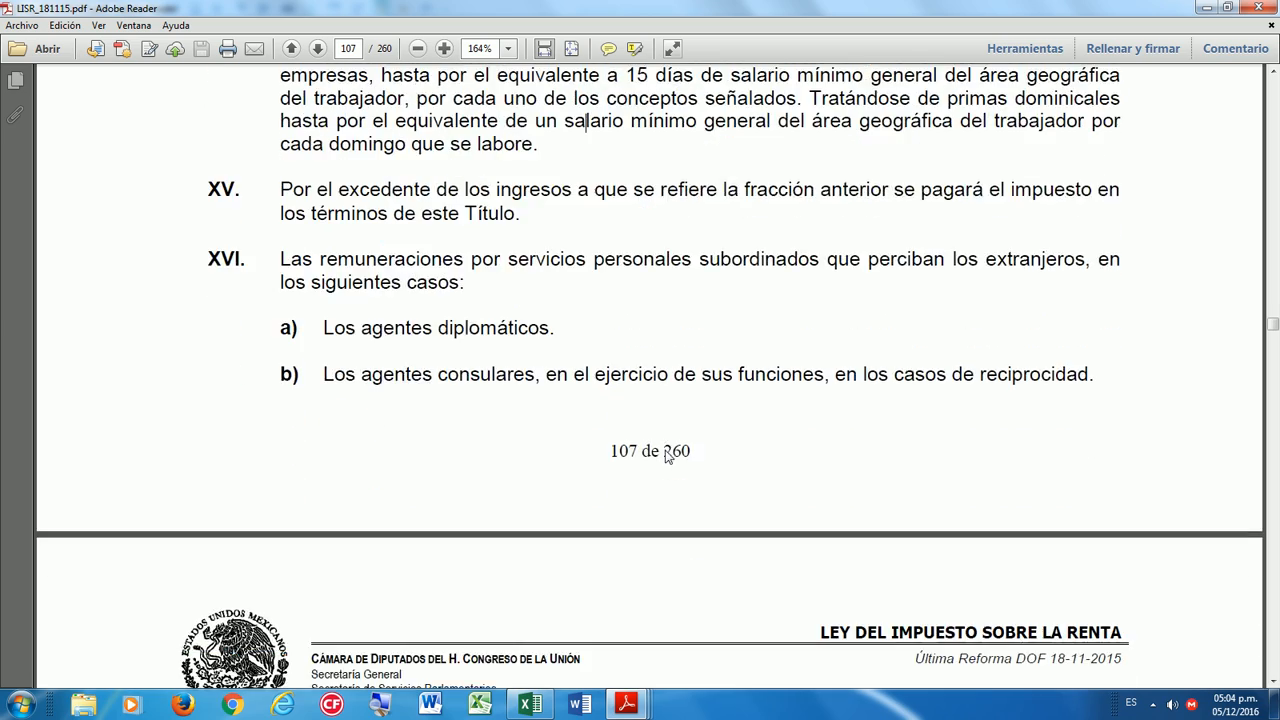
scroll(665, 450, down, 14)
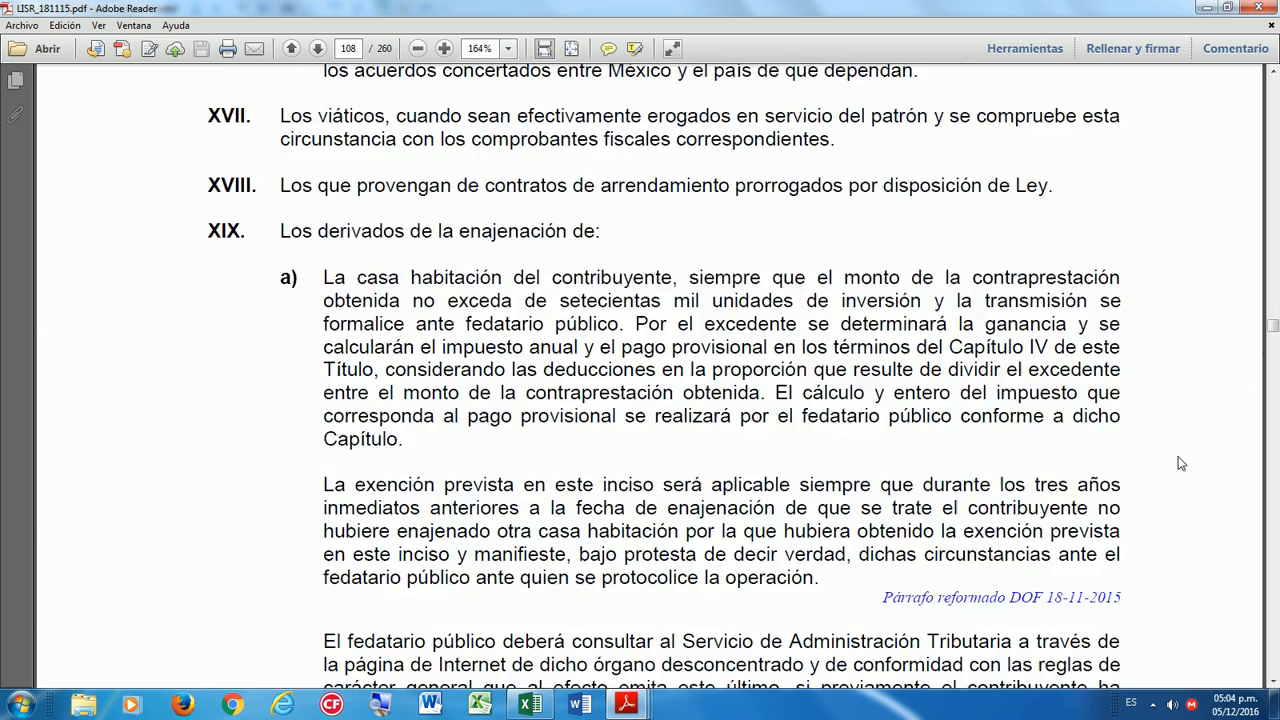
drag(1275, 330, 1275, 336)
scroll(1225, 375, down, 20)
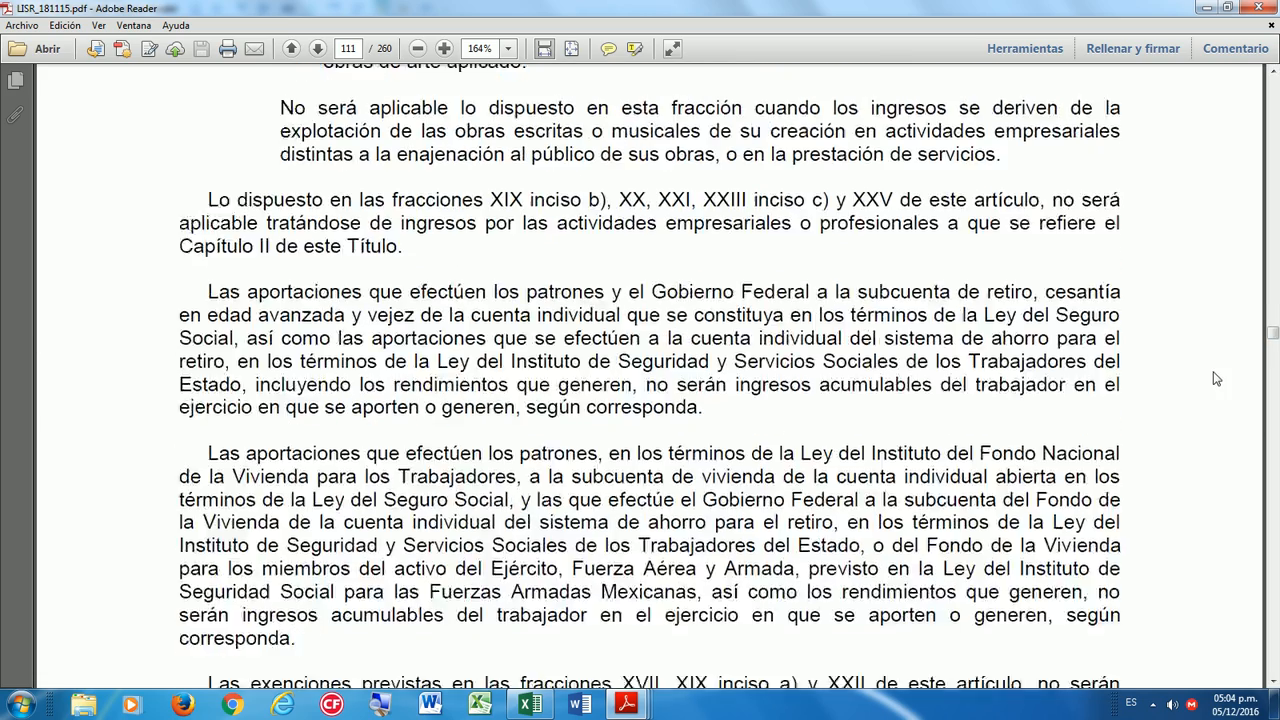
scroll(1240, 403, down, 20)
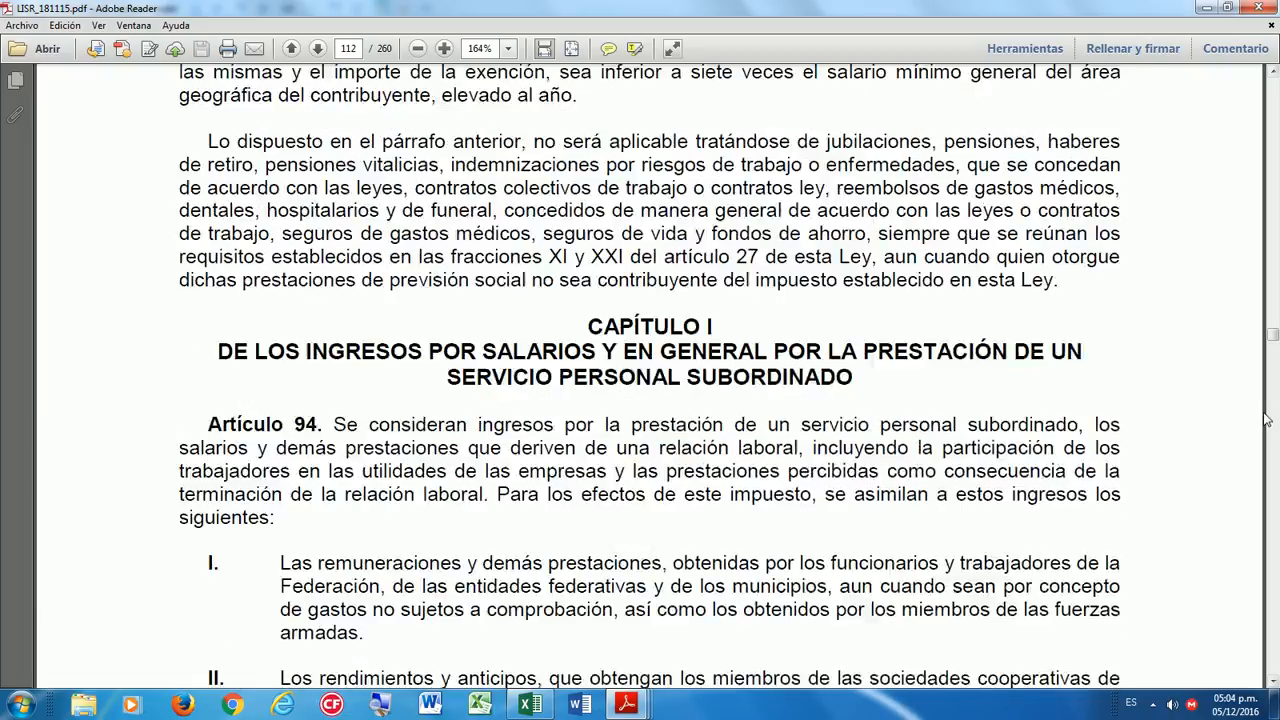
scroll(1258, 416, down, 14)
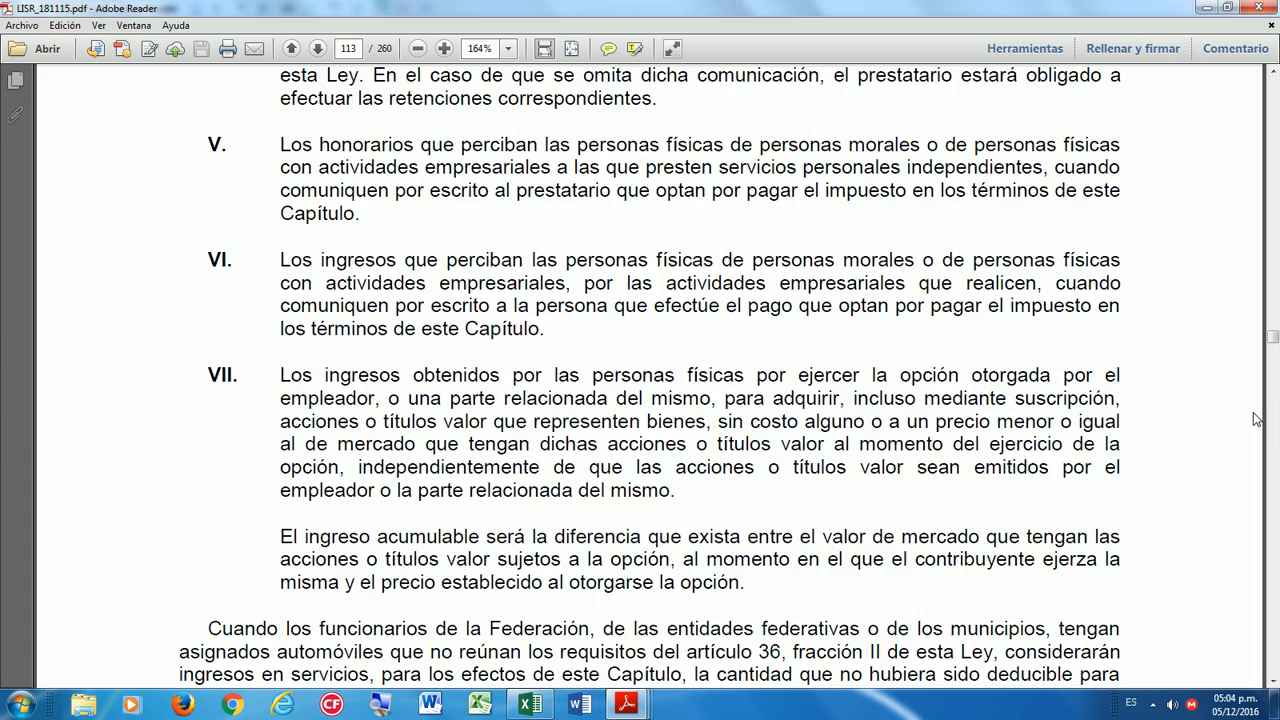
scroll(1275, 443, down, 10)
click(1274, 443)
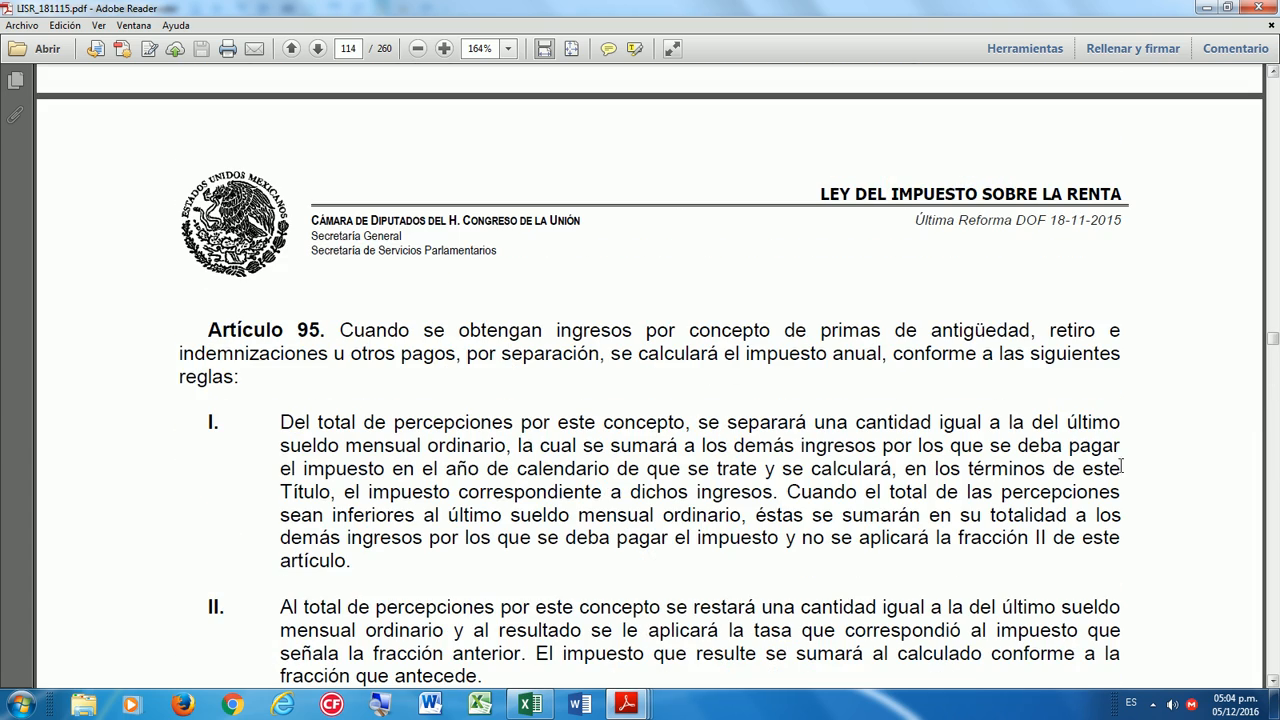
click(1277, 519)
click(1277, 519)
click(1277, 224)
scroll(1045, 360, up, 3)
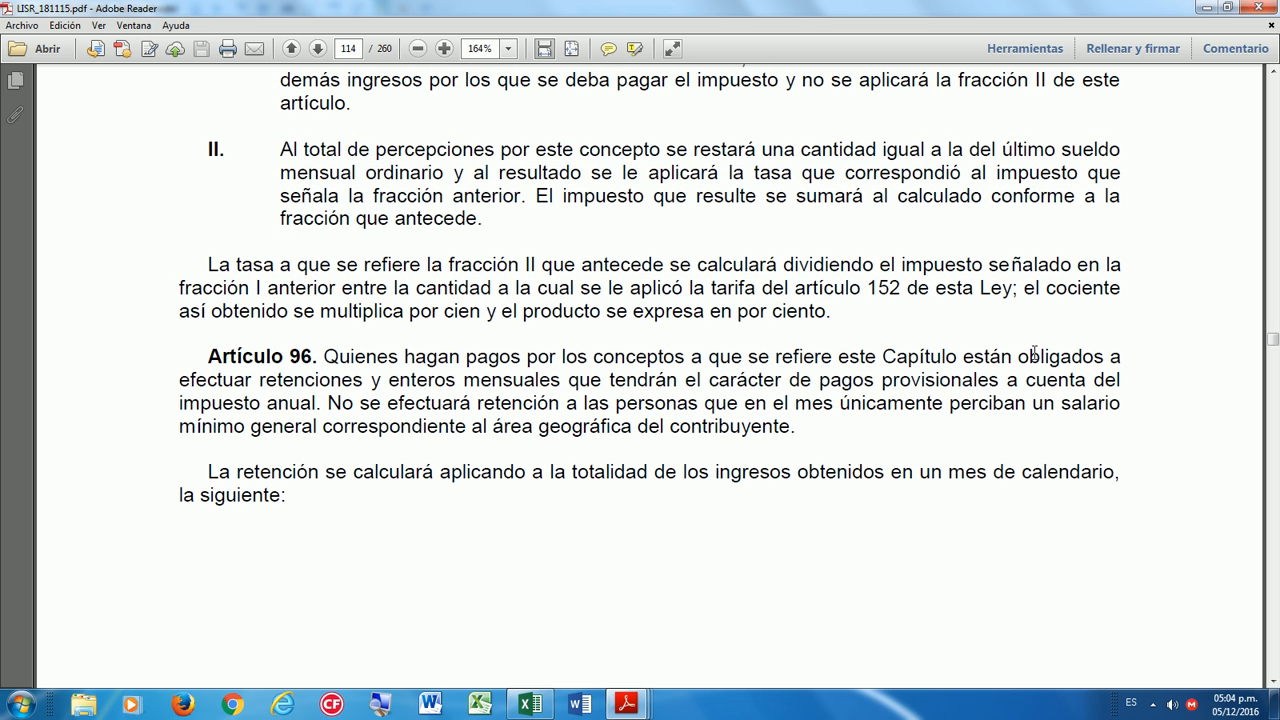
Highlight Artículo 96's opening sentence, minimum-wage exemption and withholding-calculation paragraph, then continue to page 115.
drag(324, 357, 965, 355)
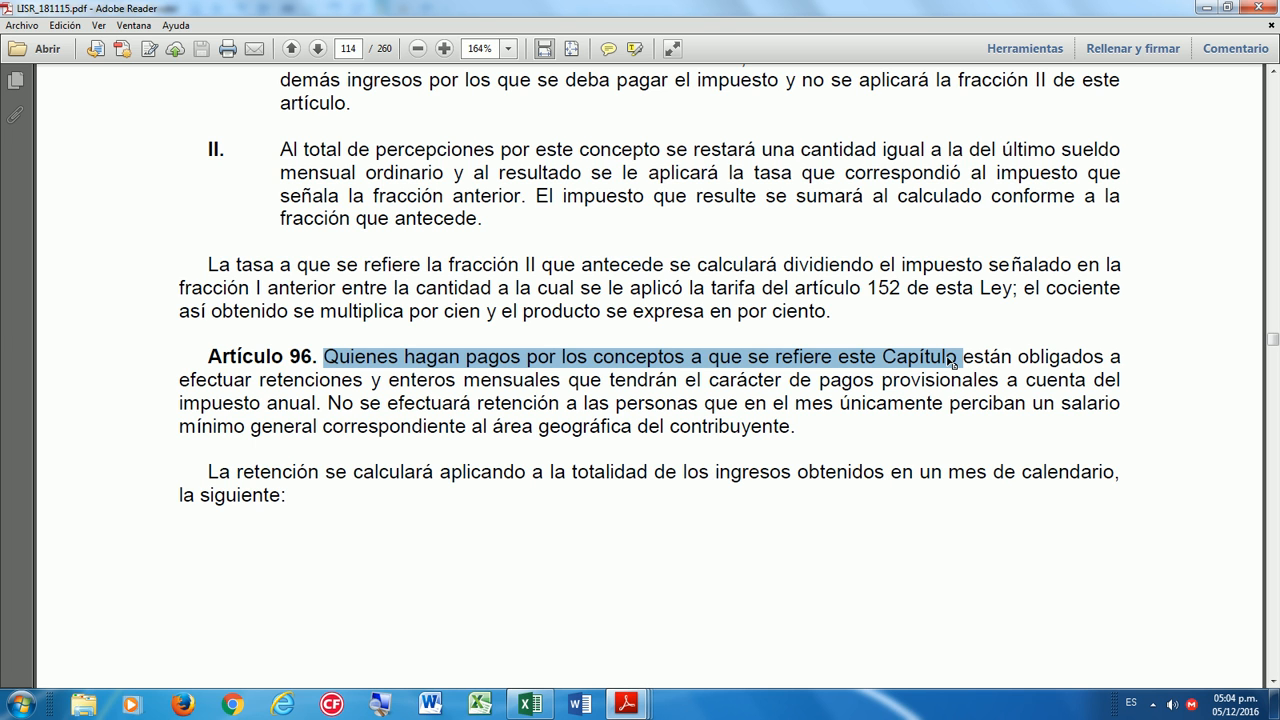
drag(258, 381, 797, 424)
scroll(577, 468, down, 2)
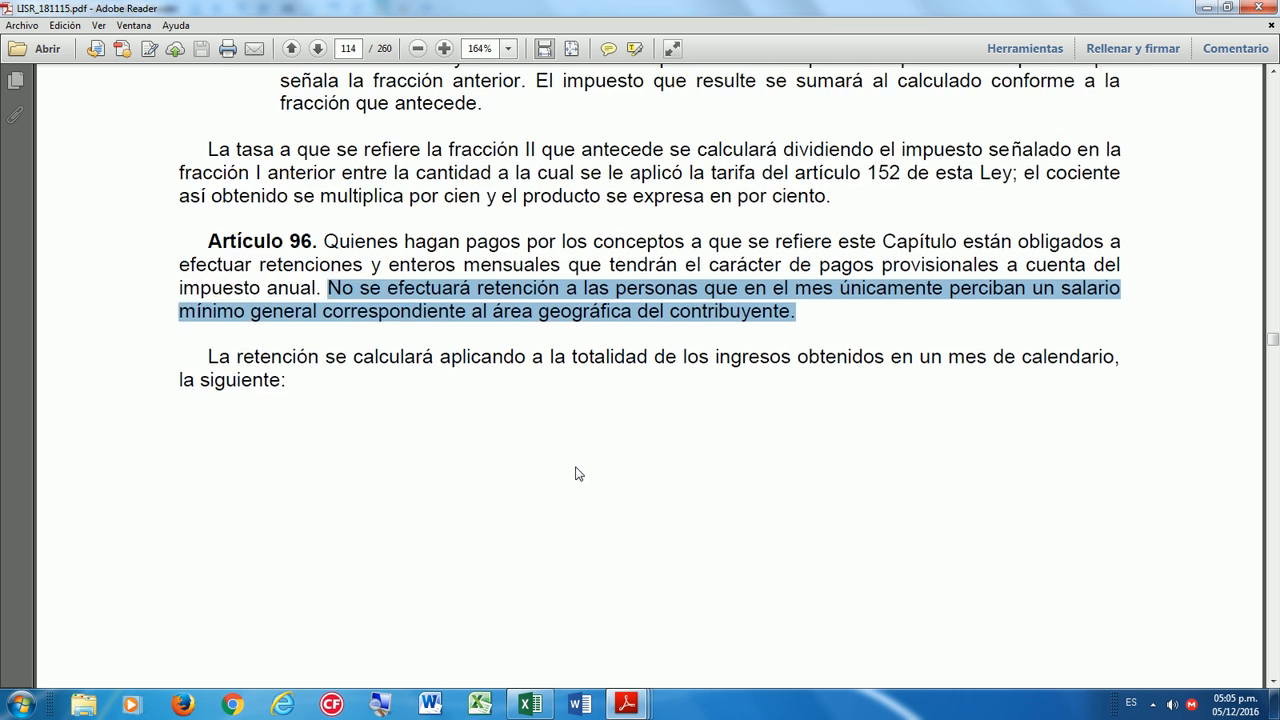
drag(207, 320, 289, 357)
scroll(637, 619, down, 5)
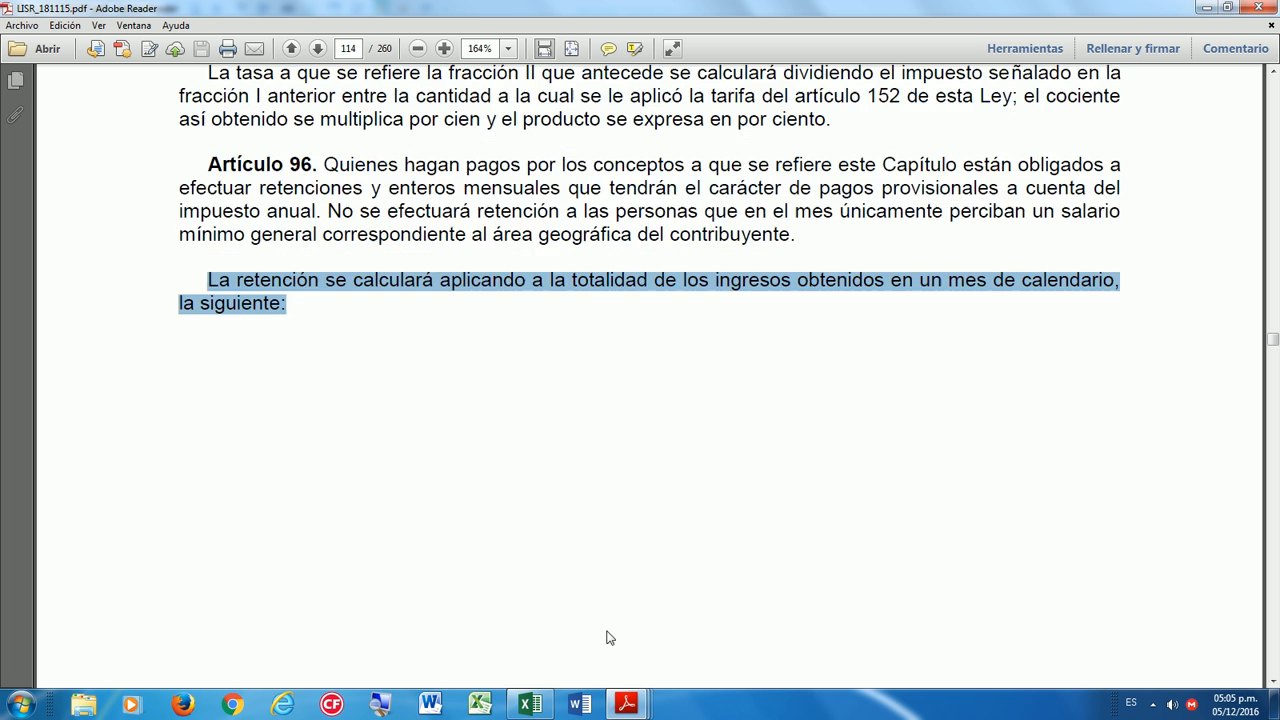
scroll(637, 619, down, 10)
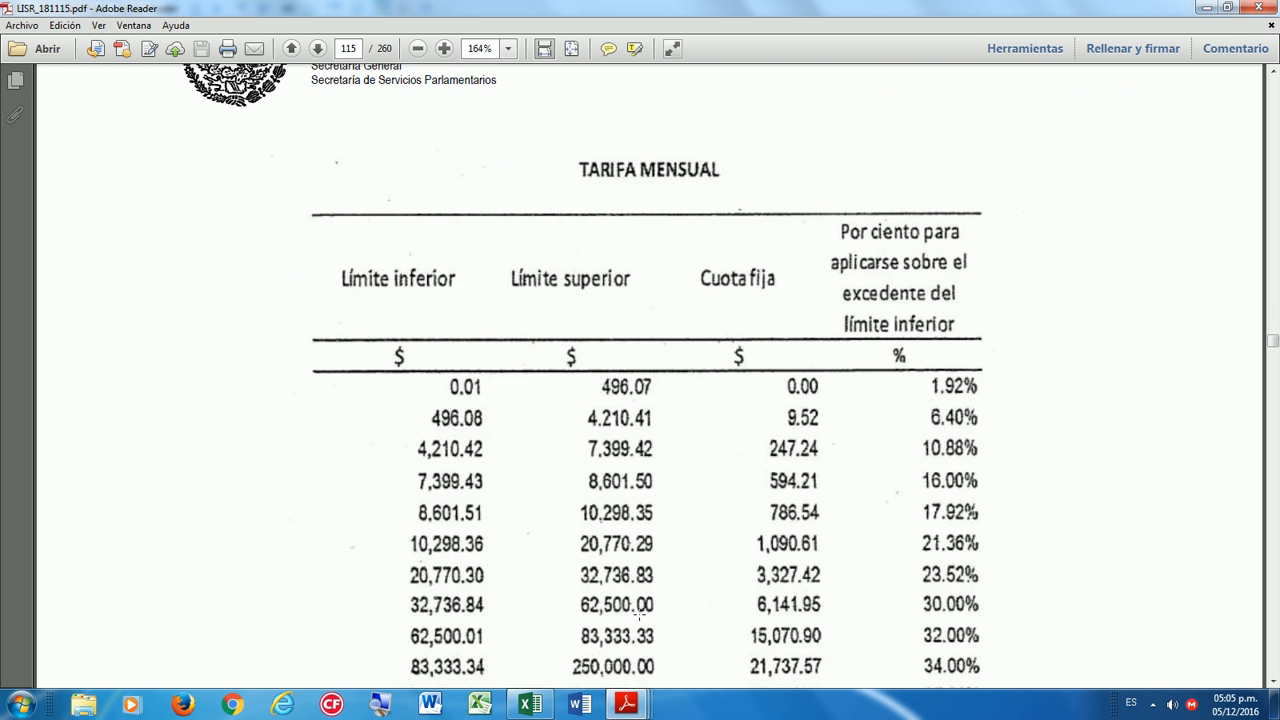
Review the TARIFA MENSUAL table up and down and clear the highlighted paragraph.
scroll(639, 617, up, 2)
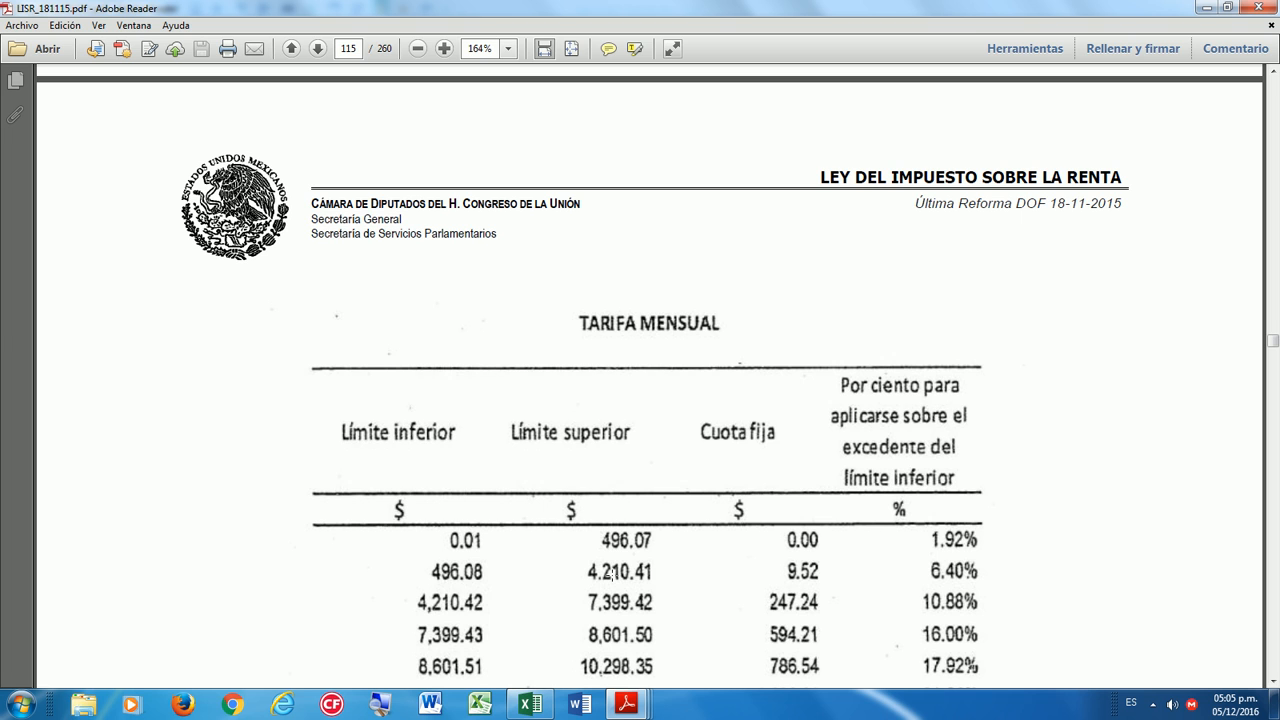
scroll(536, 569, down, 10)
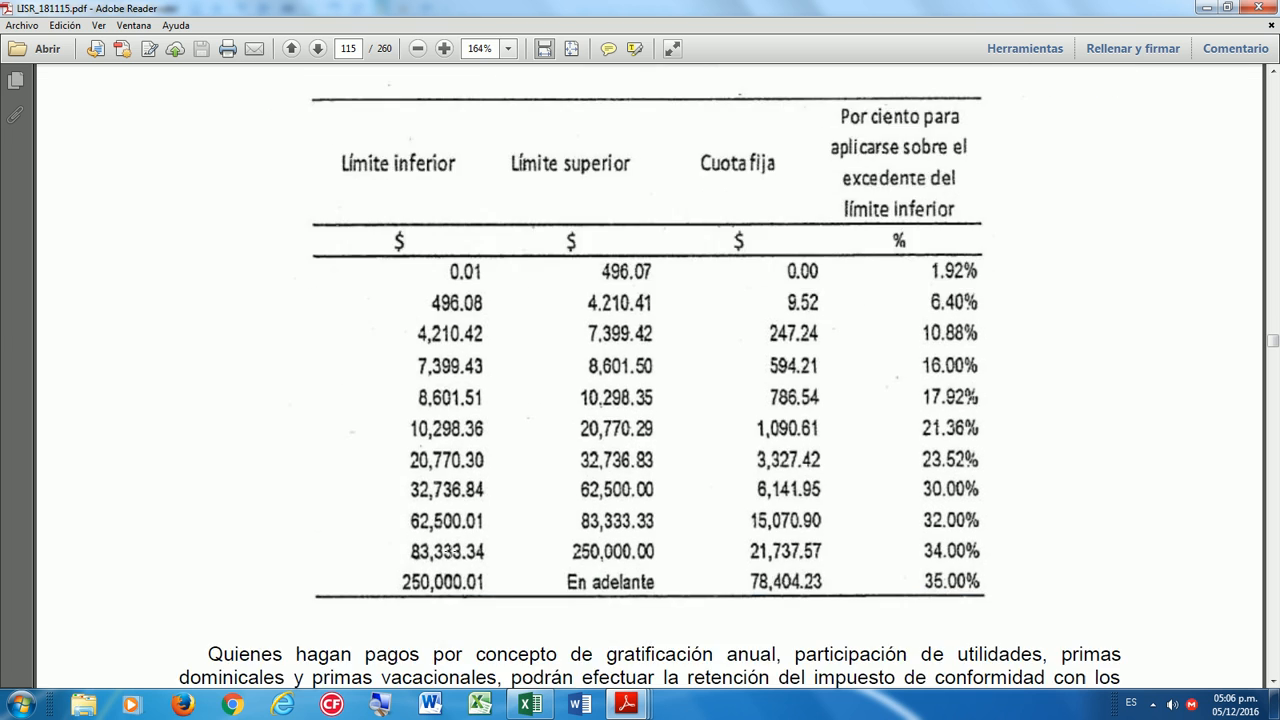
scroll(451, 549, down, 1)
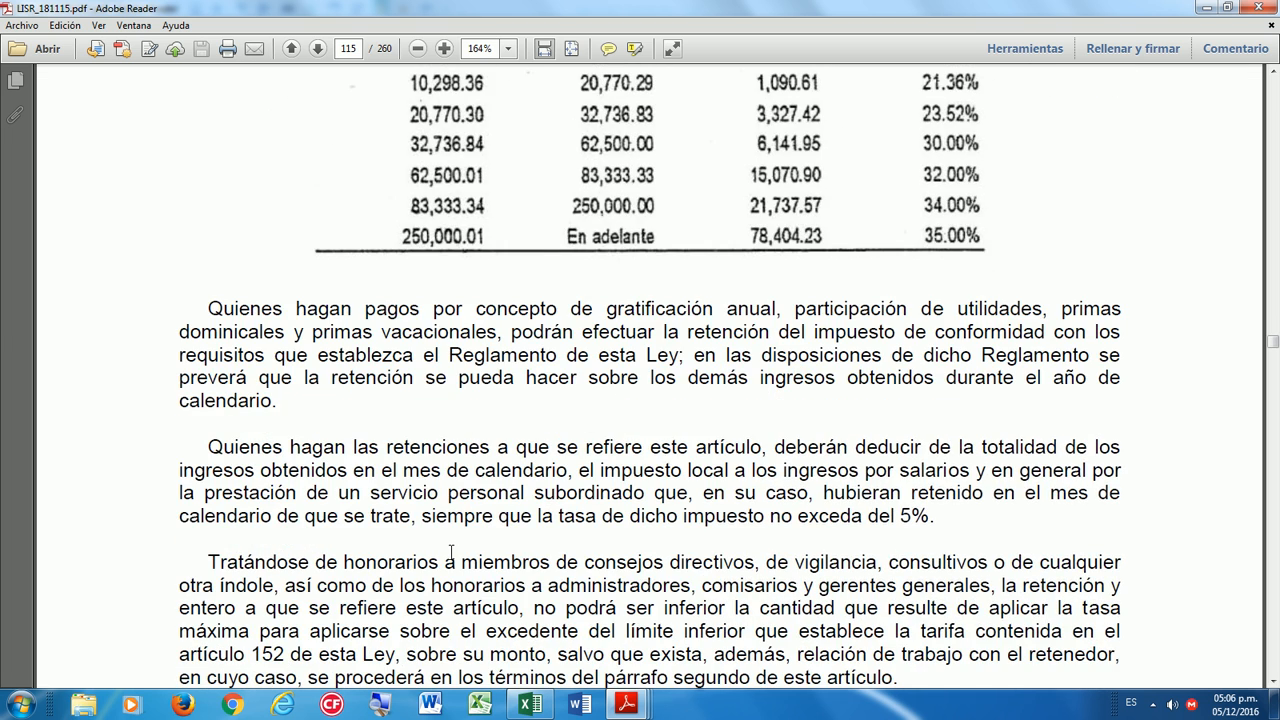
scroll(451, 553, up, 7)
scroll(451, 553, down, 2)
scroll(451, 553, up, 12)
scroll(451, 557, up, 12)
click(376, 350)
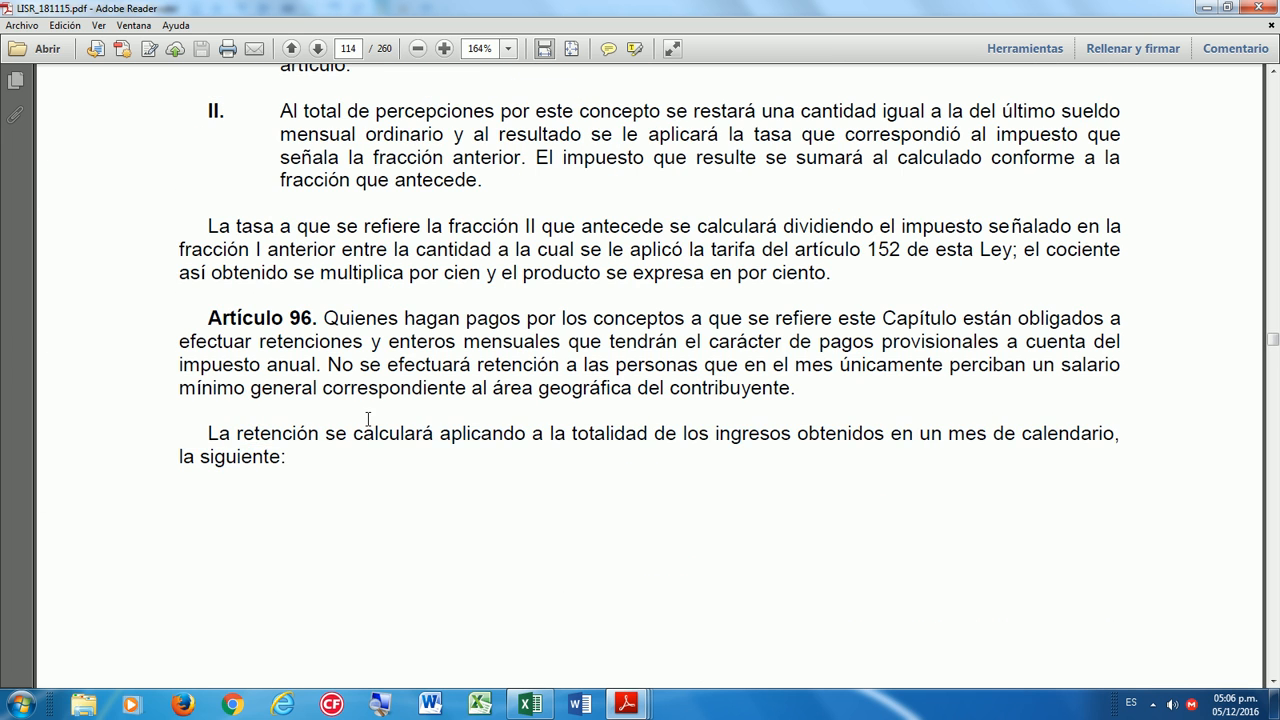
Highlight the annual bonus and 'participación de' phrases below the table, then clear the selection.
scroll(410, 608, down, 20)
scroll(427, 621, down, 10)
drag(199, 386, 940, 386)
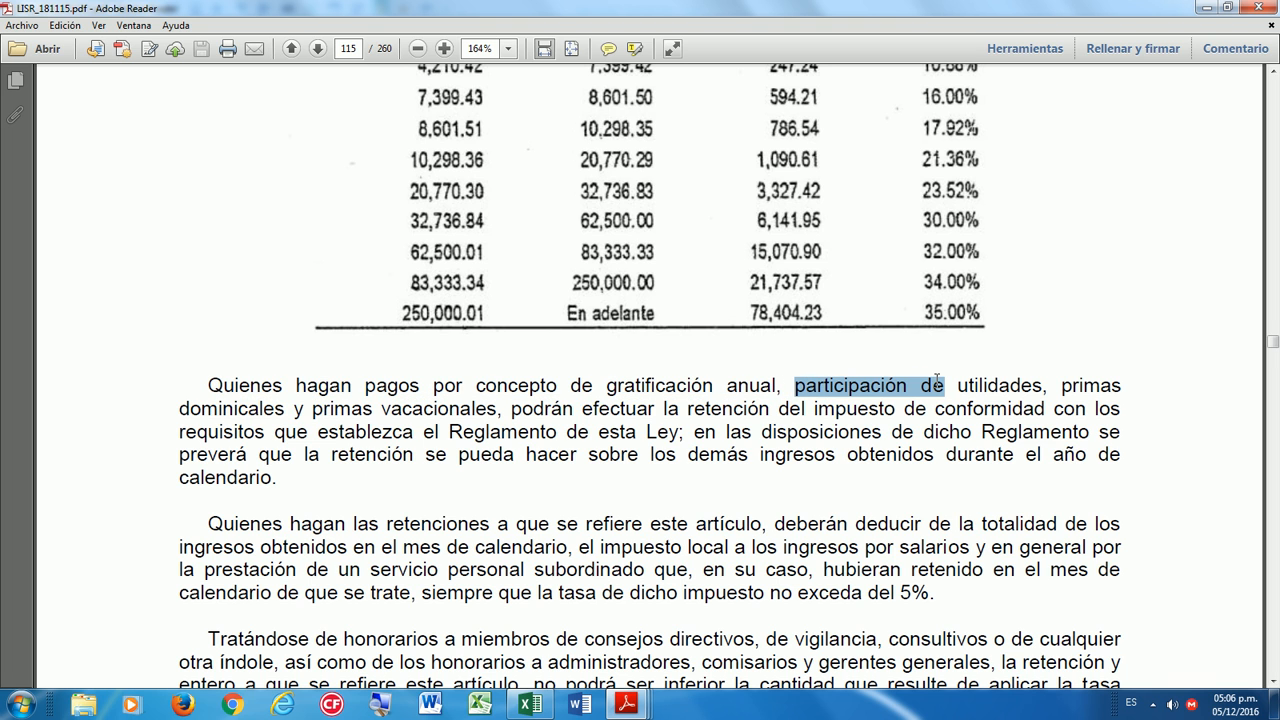
drag(365, 409, 325, 490)
click(391, 432)
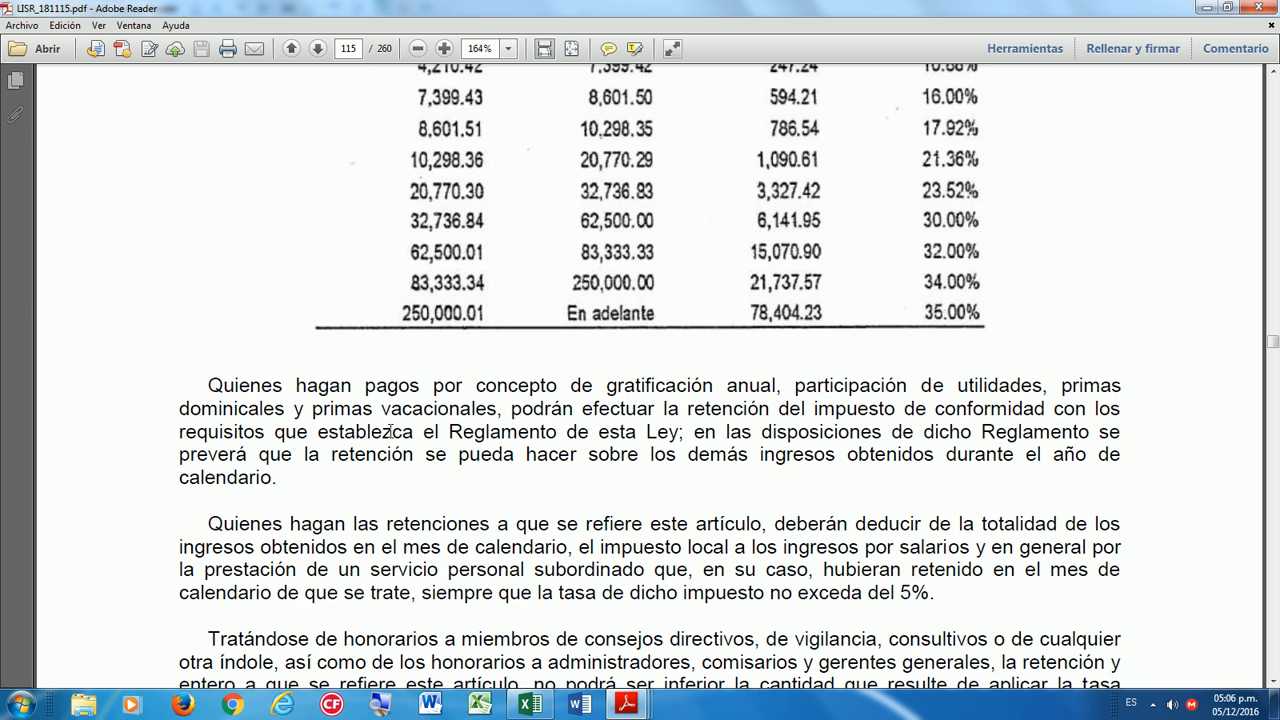
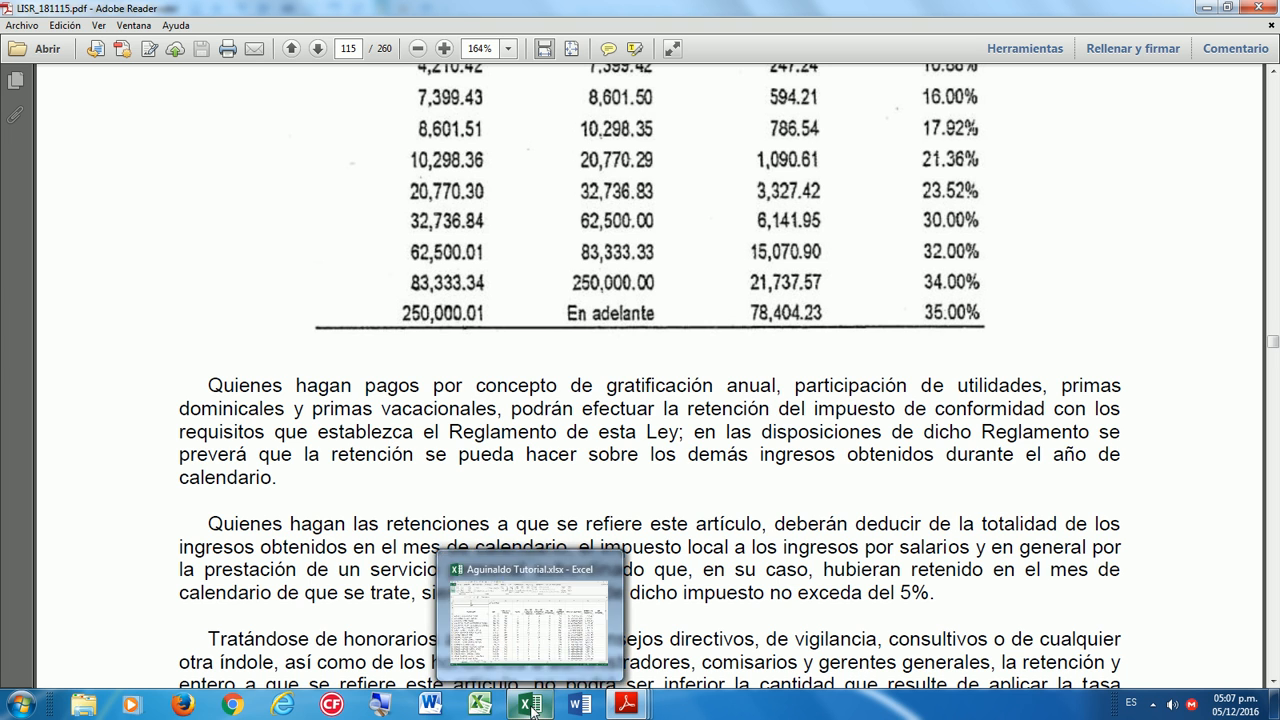
Switch from Adobe Reader to the Aguinaldo Tutorial workbook in Excel.
click(533, 612)
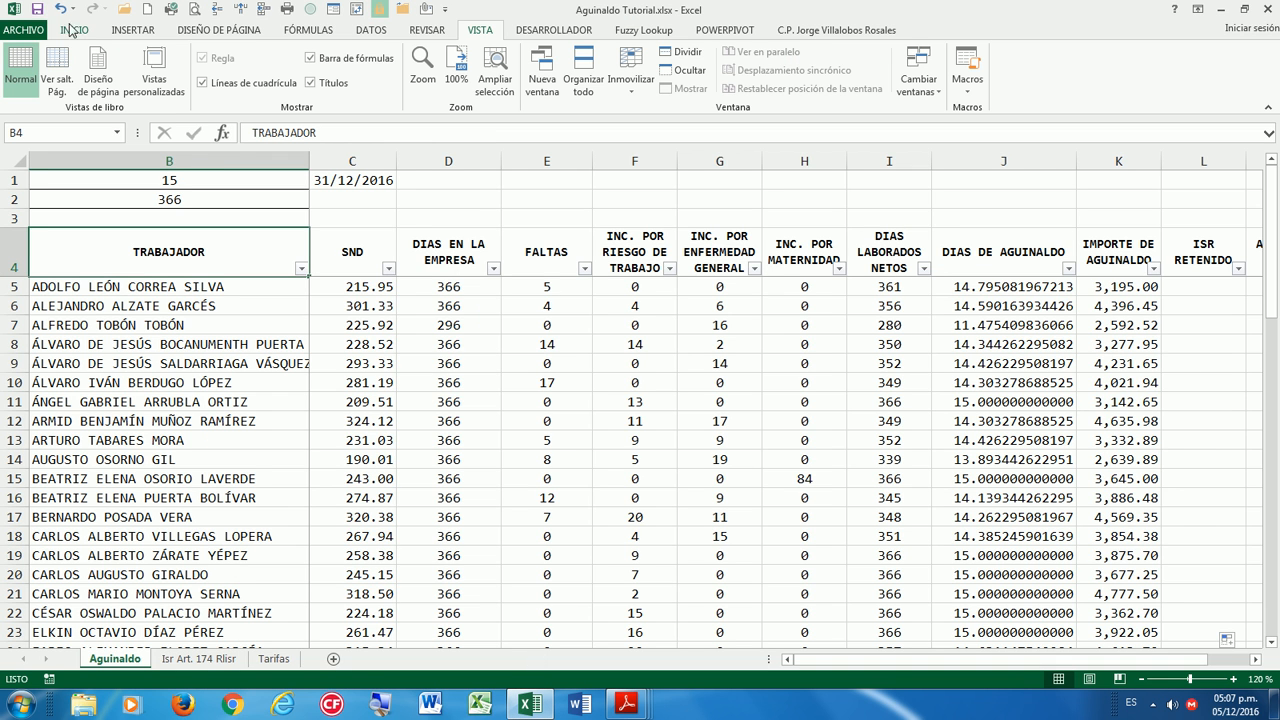
click(186, 662)
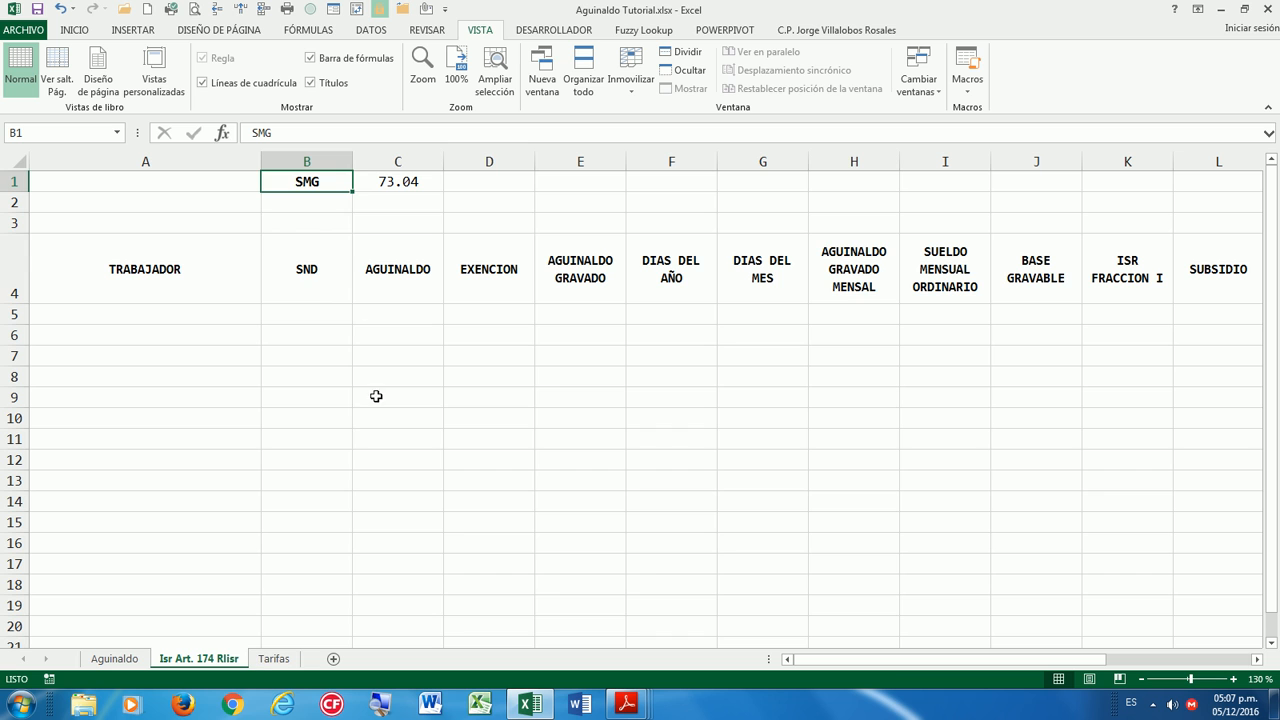
click(310, 286)
click(312, 190)
click(366, 184)
click(306, 186)
click(171, 265)
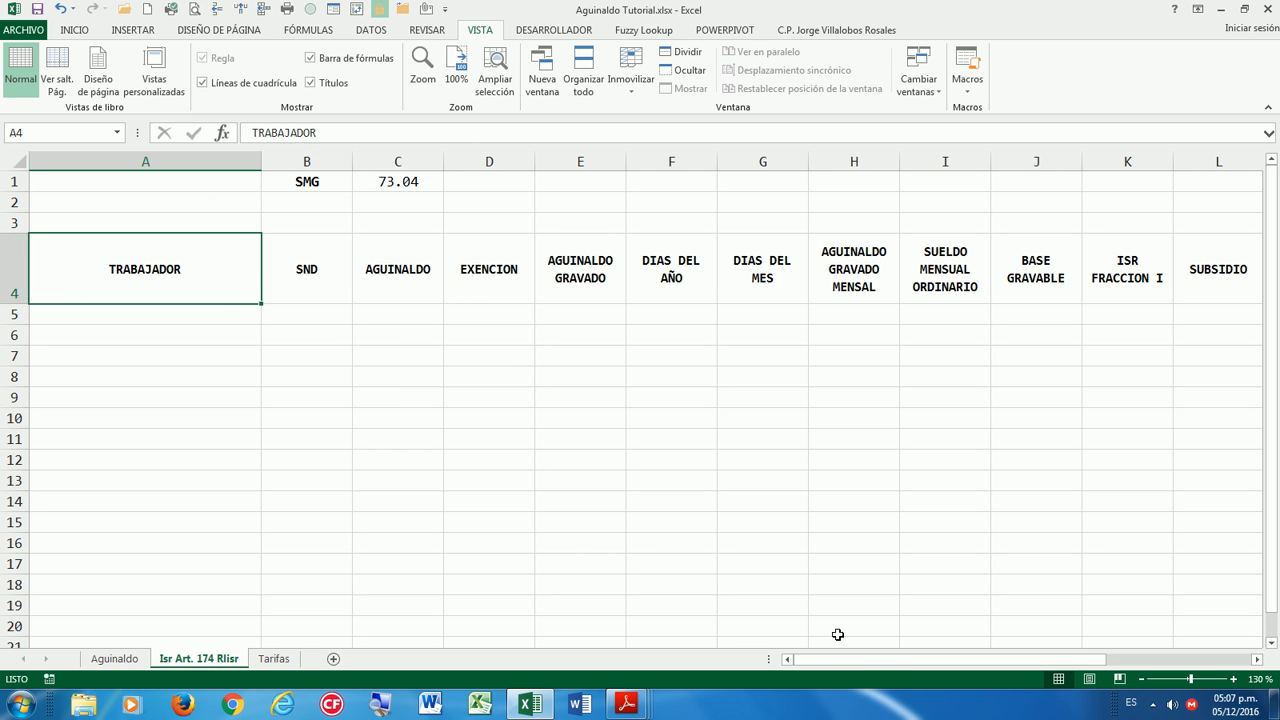
drag(891, 660, 820, 668)
click(166, 314)
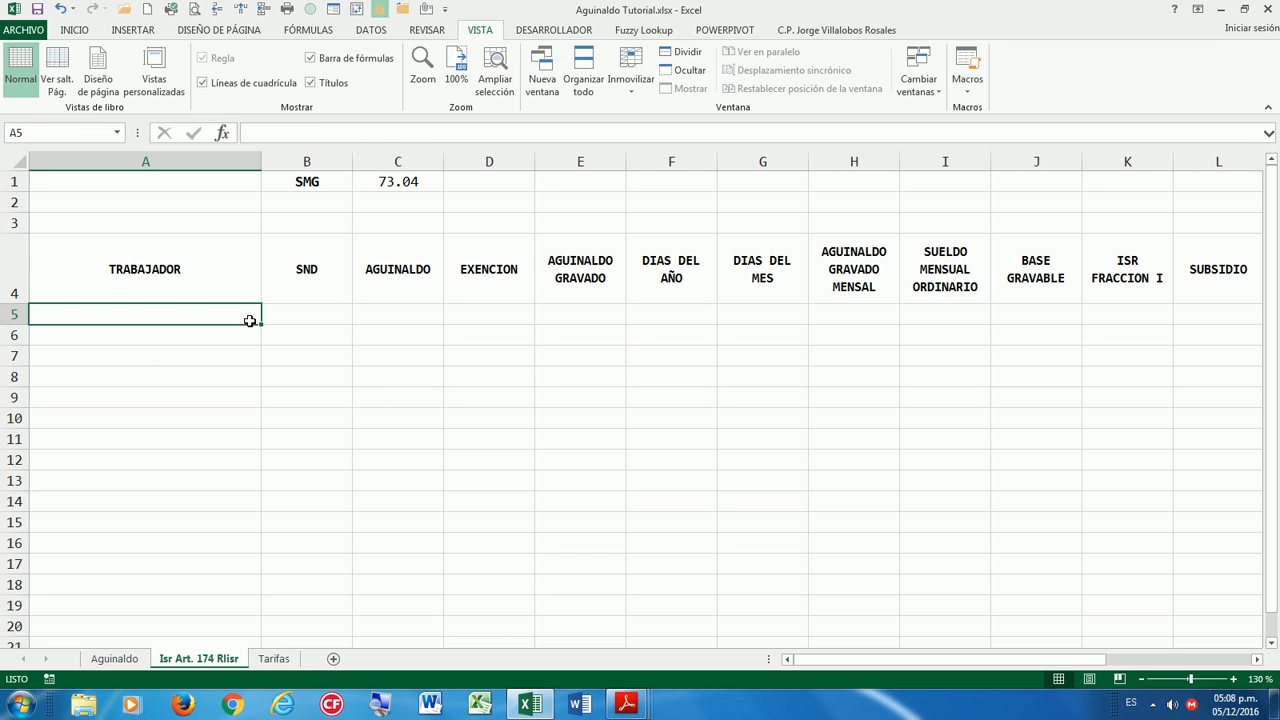
click(160, 272)
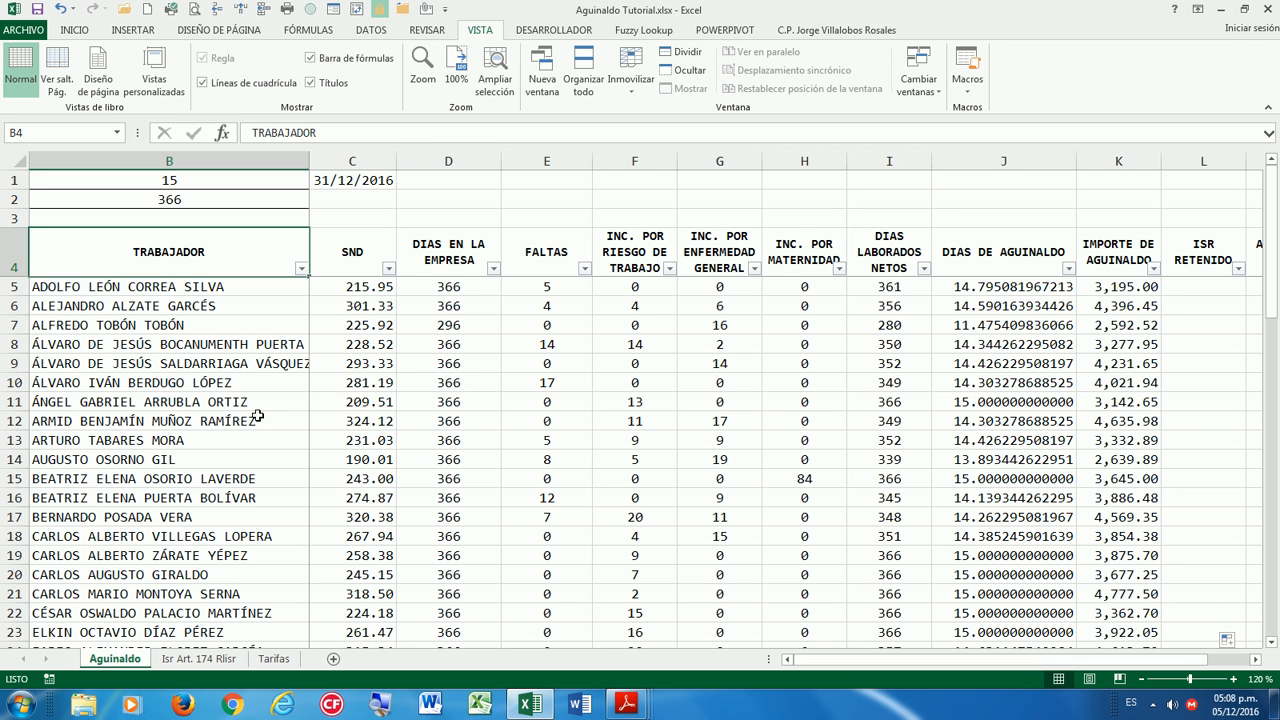
Copy the worker names in B5:B61 on the Aguinaldo sheet.
click(227, 290)
key(Up)
key(Down)
key(ctrl+shift+Down)
key(ctrl+c)
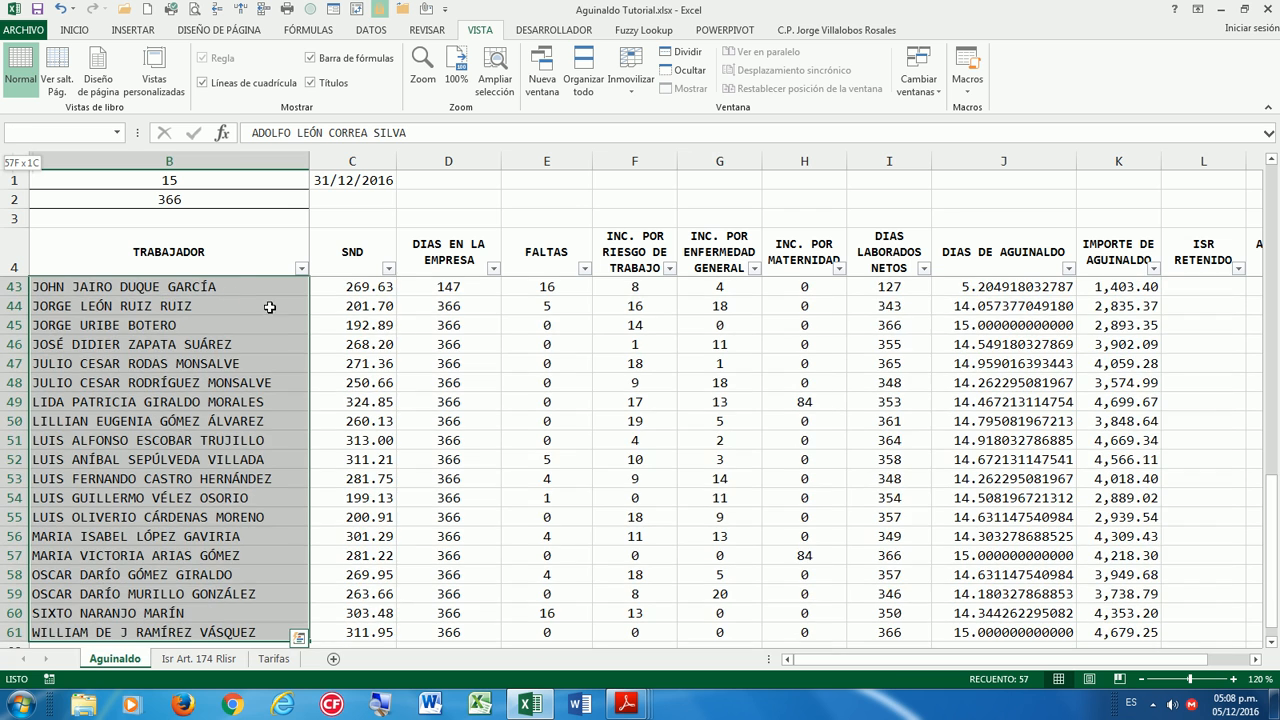
scroll(289, 448, up, 1)
right_click(259, 381)
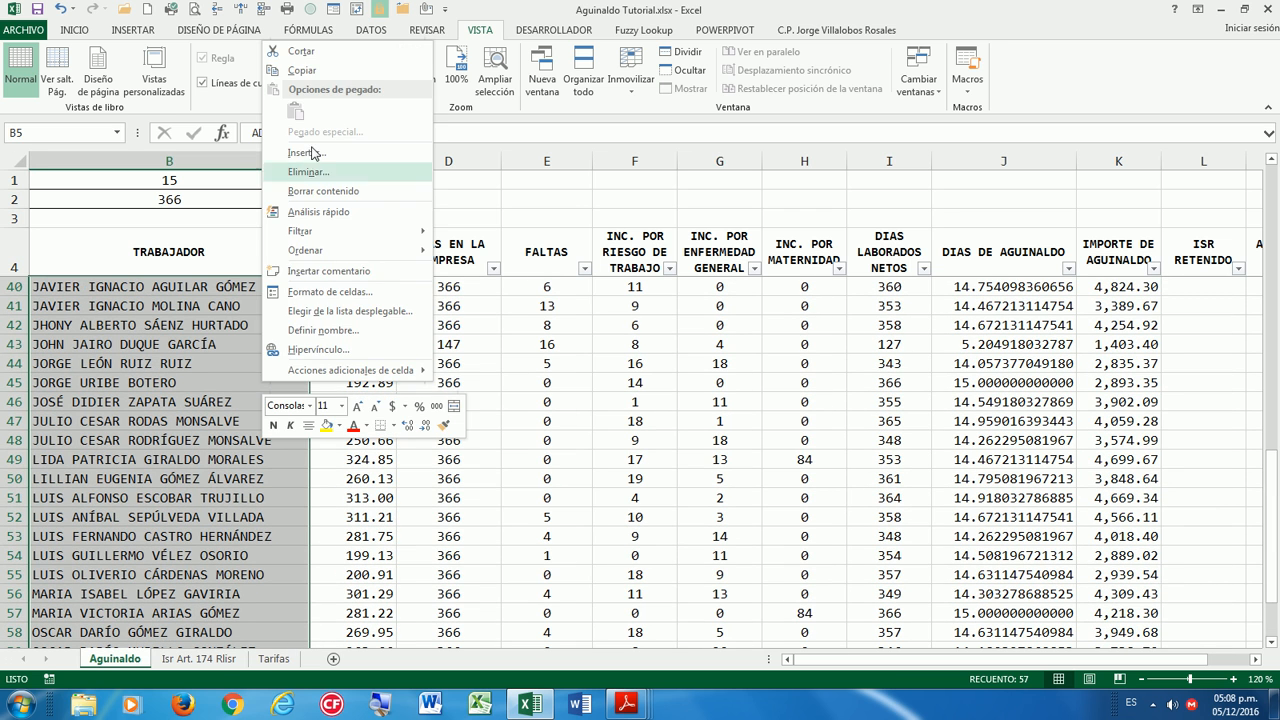
click(303, 72)
Paste the names as links into A5 of Isr Art. 174 Rlisr and widen column A.
click(199, 658)
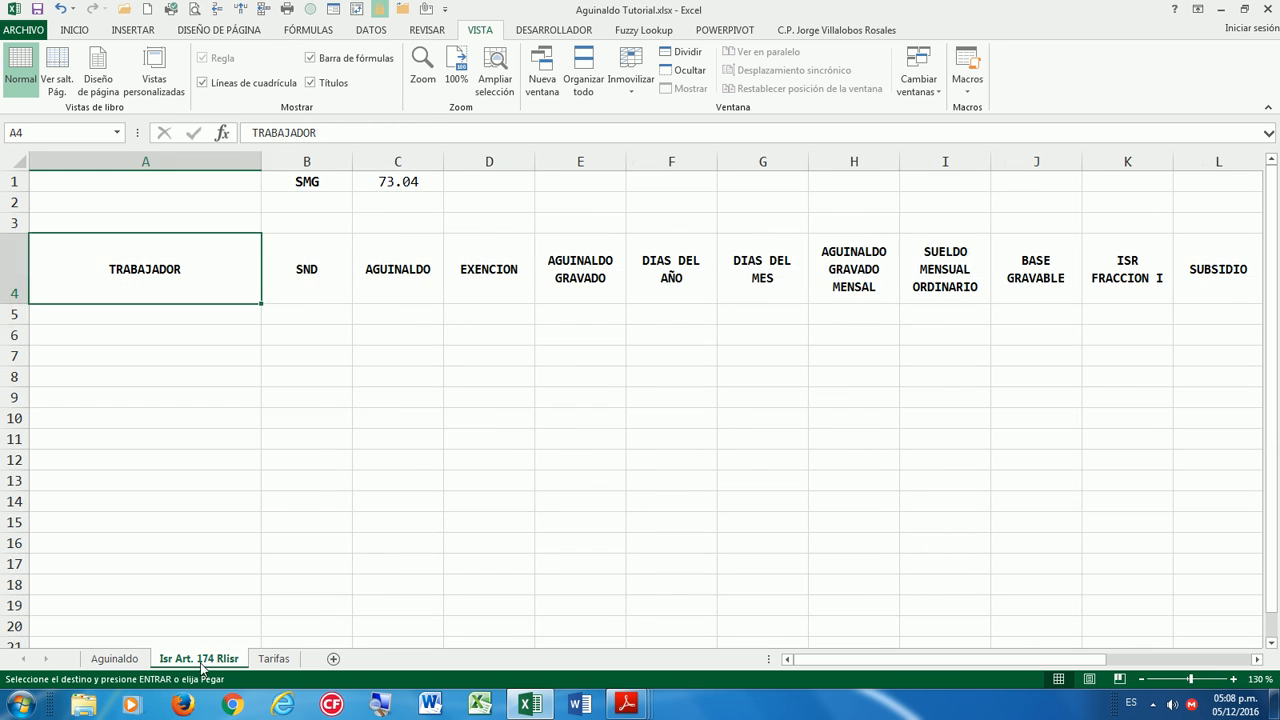
click(196, 315)
right_click(197, 316)
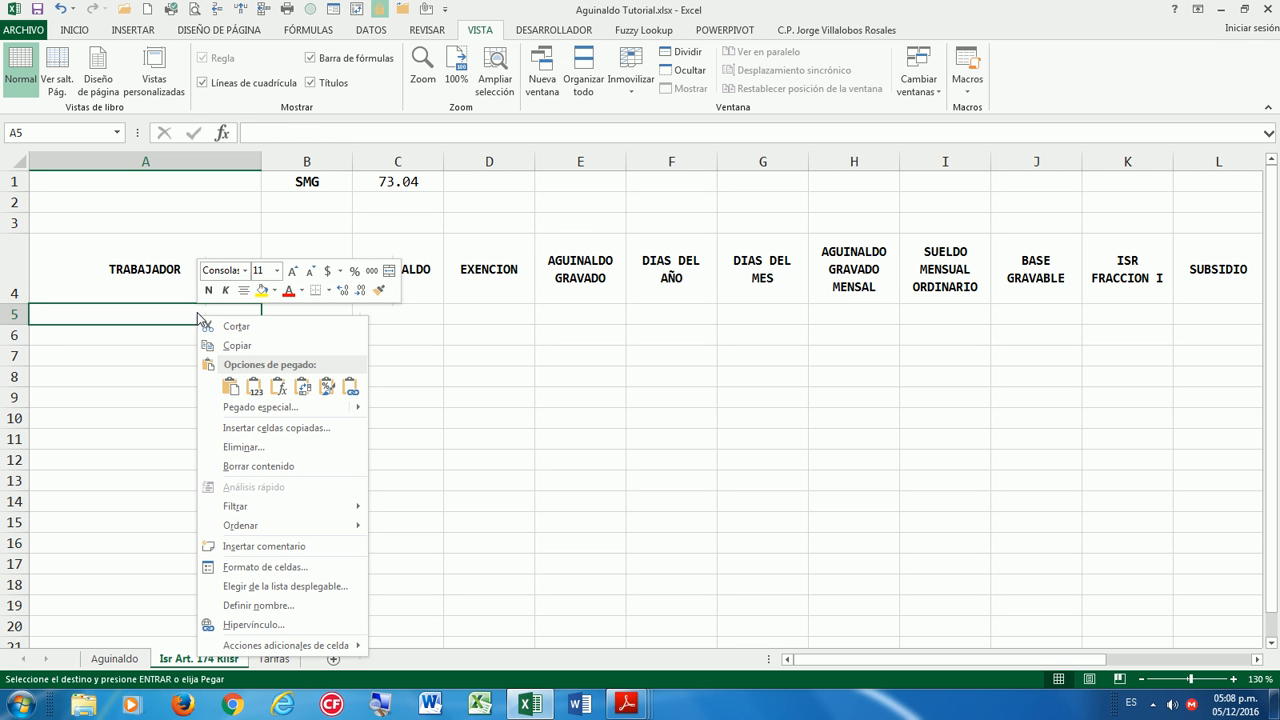
click(352, 390)
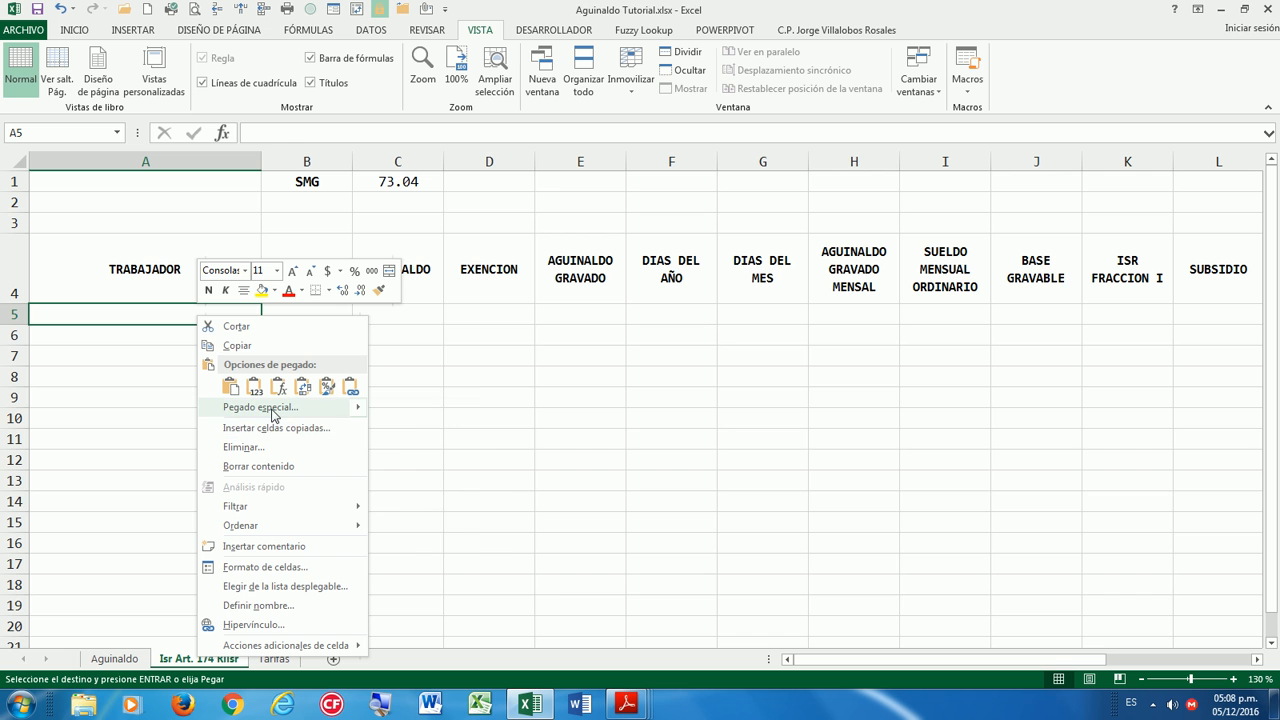
click(272, 414)
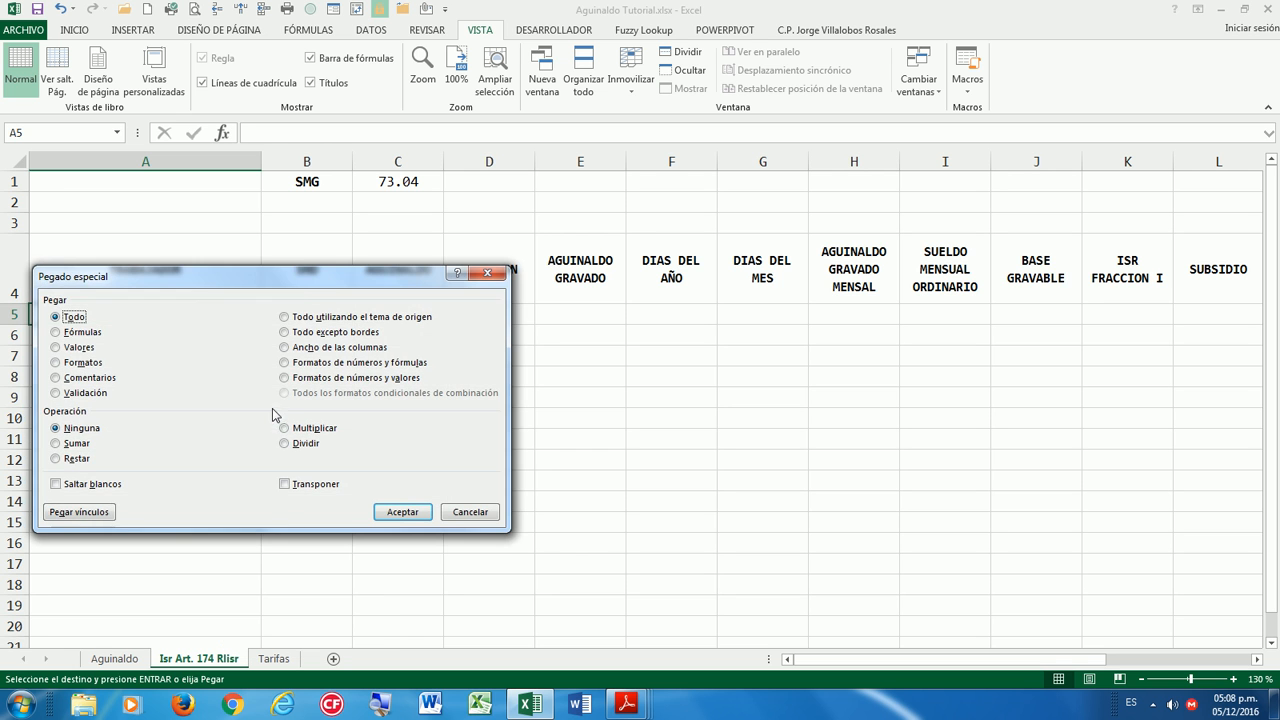
drag(304, 268, 708, 228)
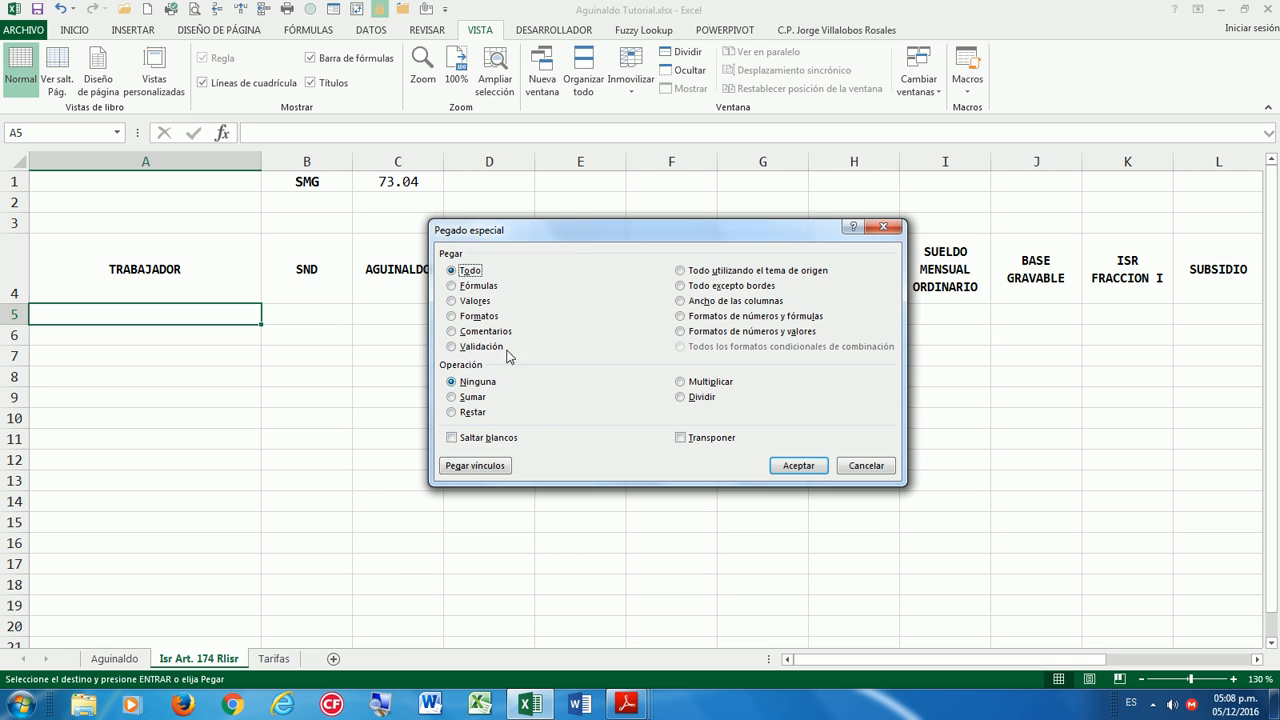
click(484, 466)
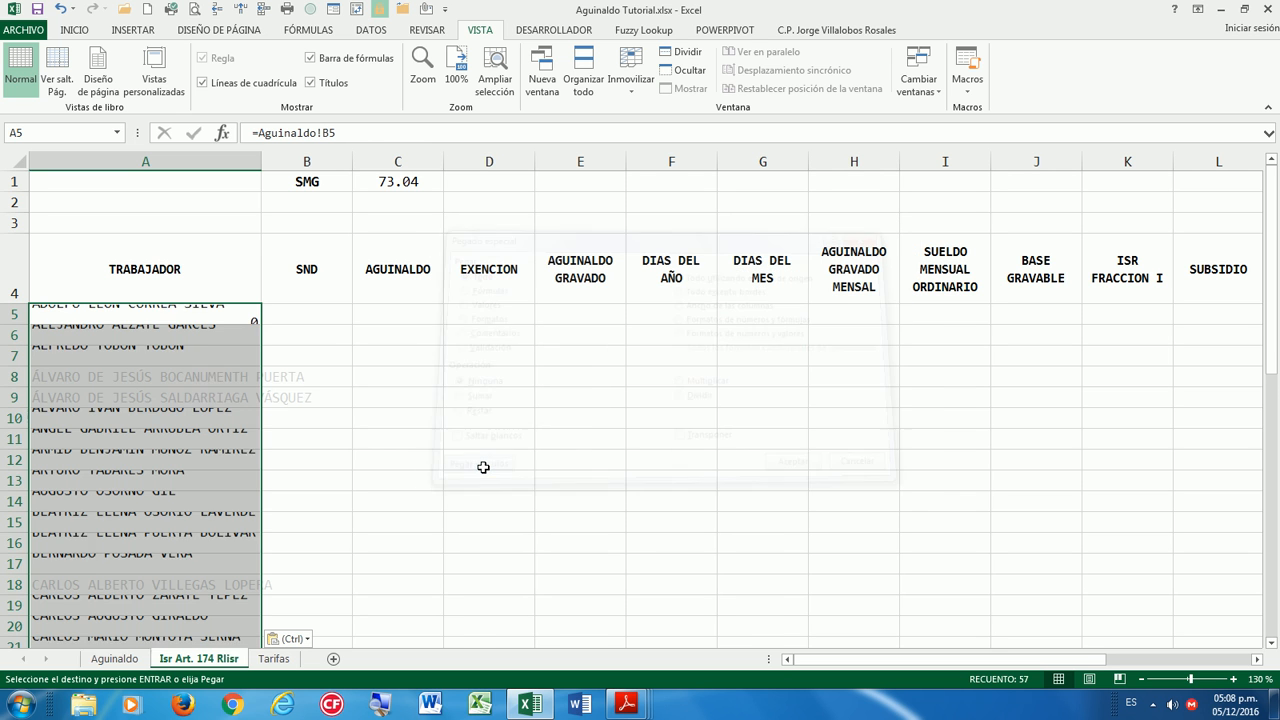
drag(266, 164, 334, 164)
click(237, 377)
click(211, 322)
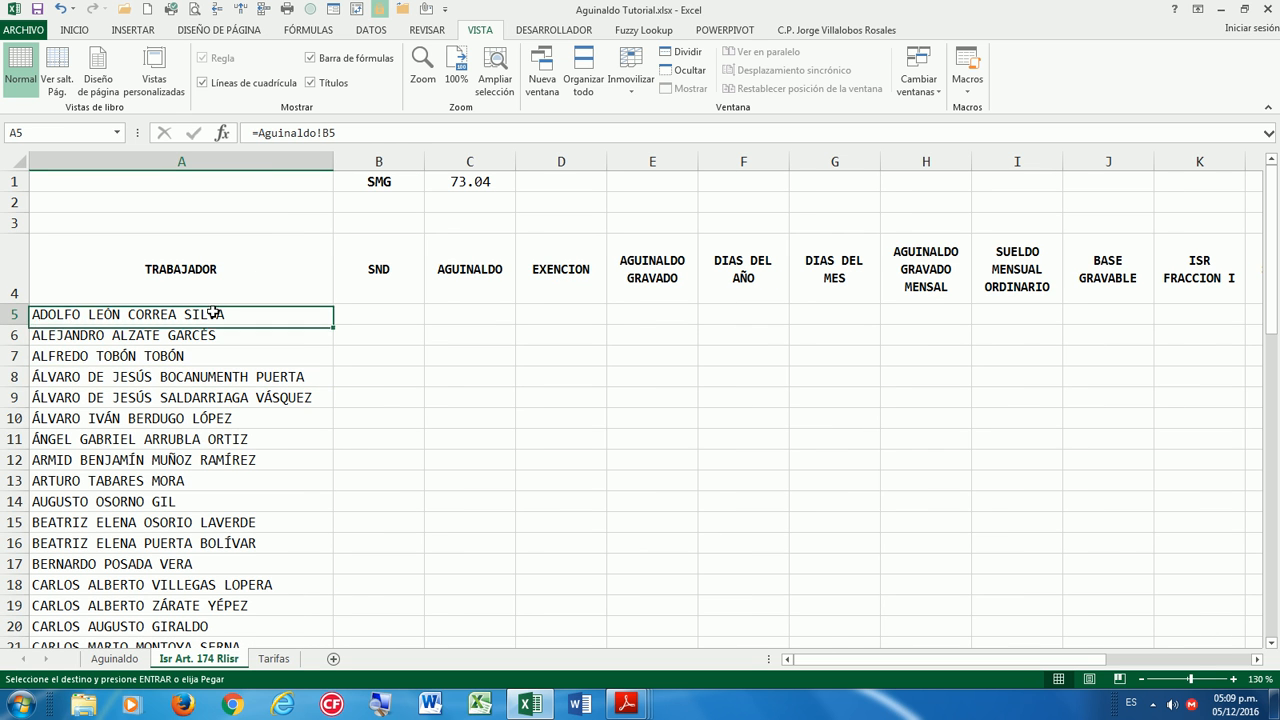
click(115, 659)
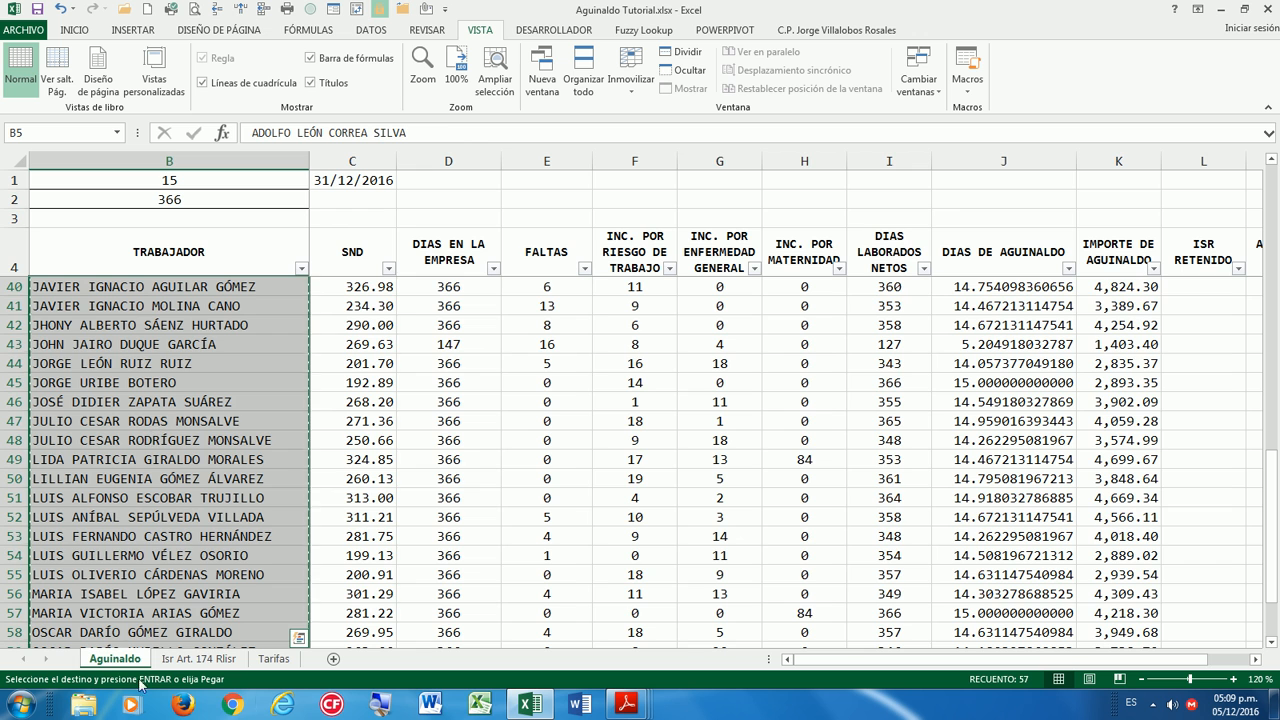
Clear the linked worker names from column A of Isr Art. 174 Rlisr.
click(215, 659)
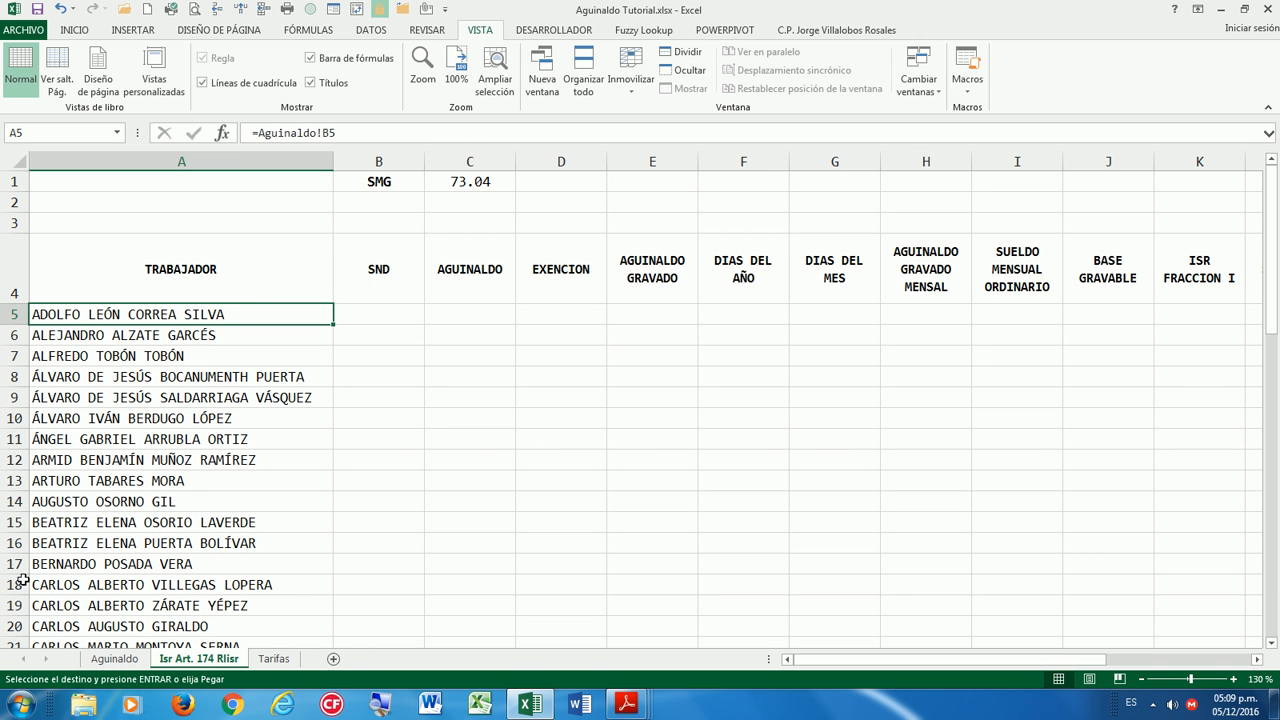
key(Escape)
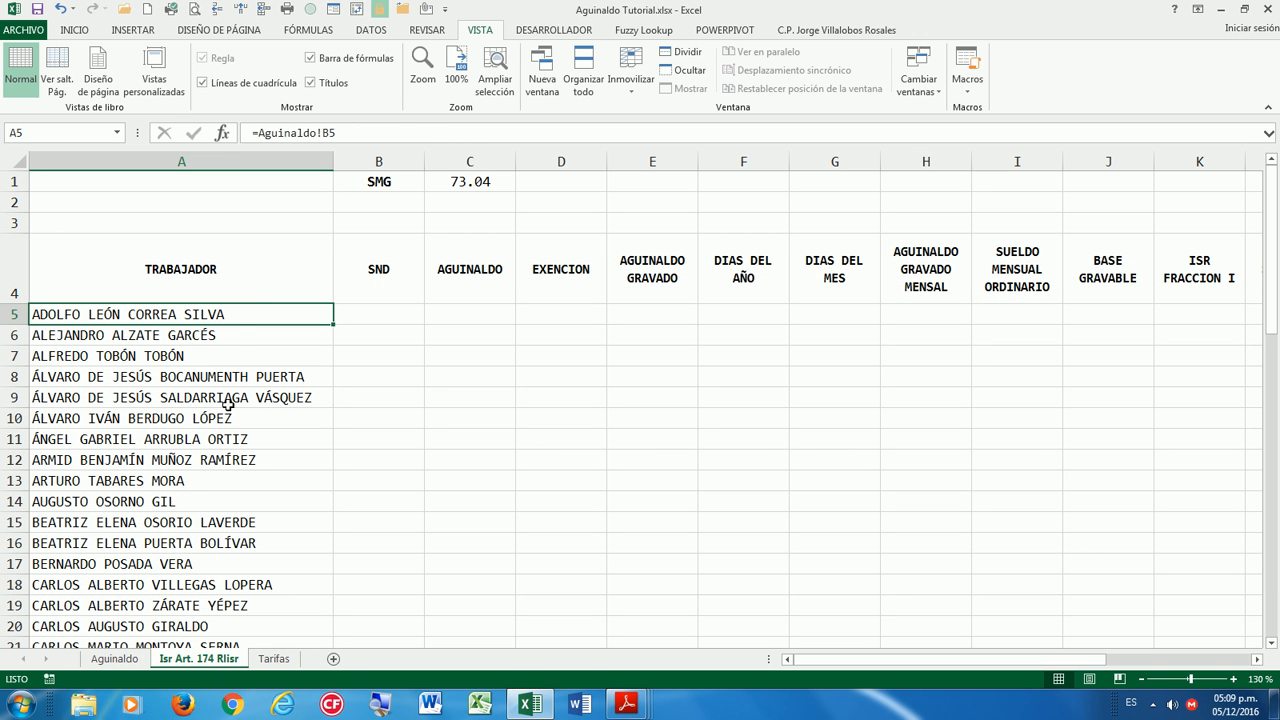
click(240, 330)
click(247, 312)
key(ctrl+shift+Down)
key(Delete)
scroll(246, 308, up, 13)
key(Down)
key(Down)
Start a DESREF formula in A5 anchored on Aguinaldo!$B$4.
click(205, 312)
text(=)
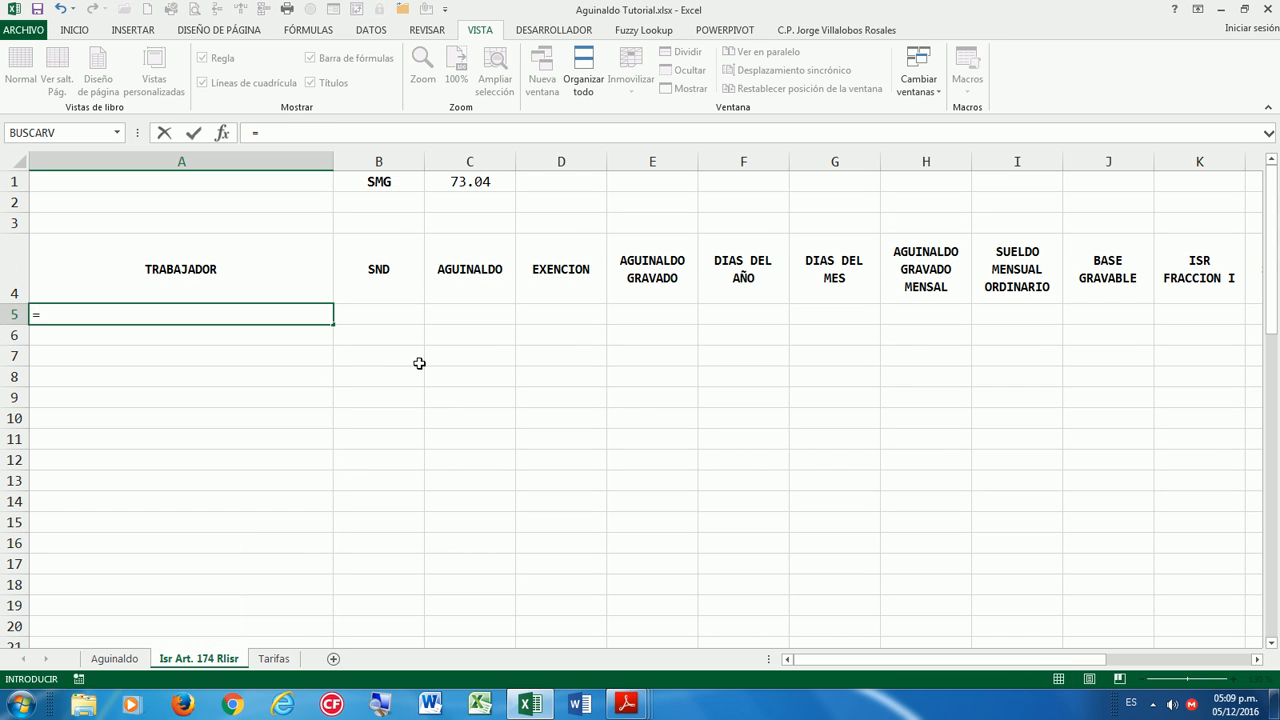
text(DES)
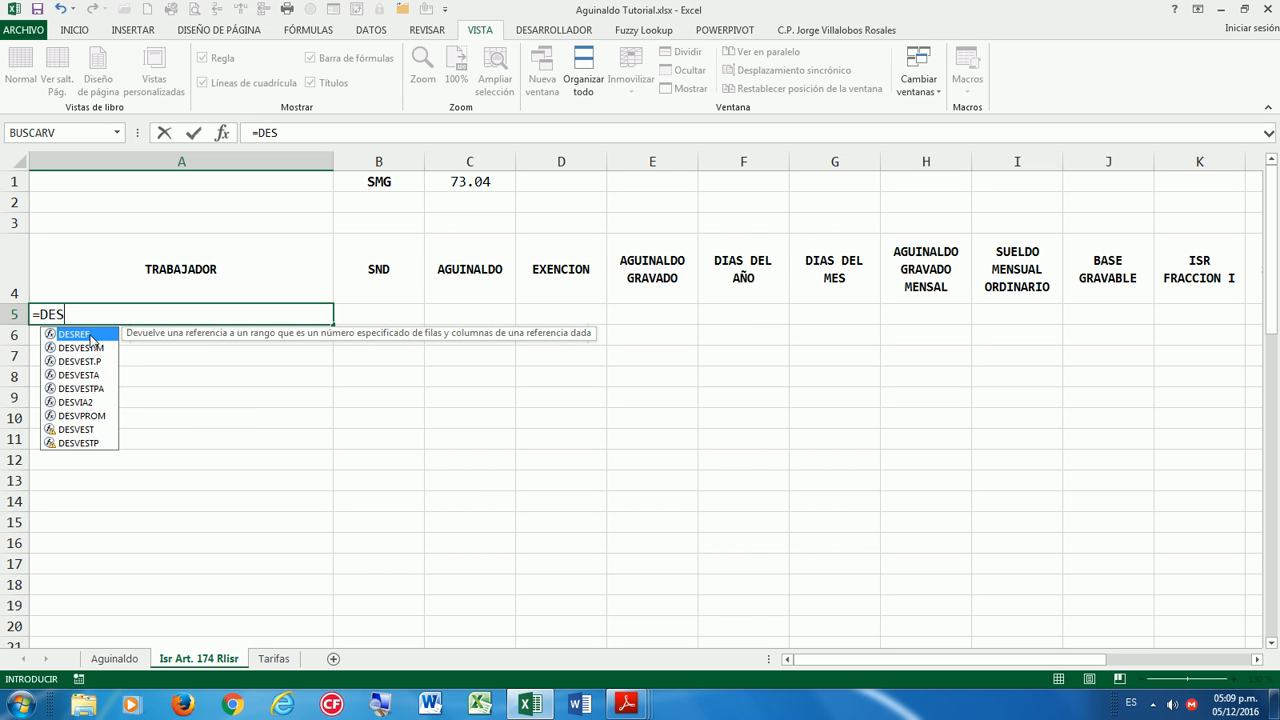
double_click(90, 336)
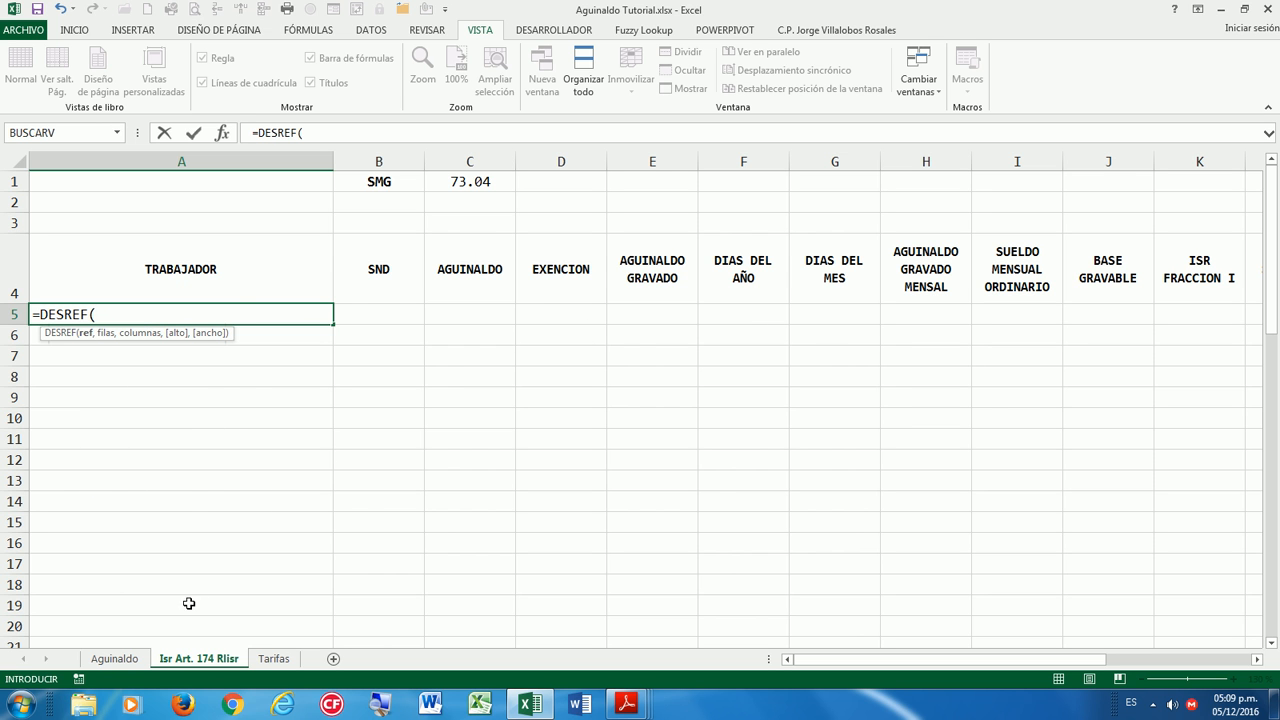
click(114, 658)
scroll(225, 385, up, 12)
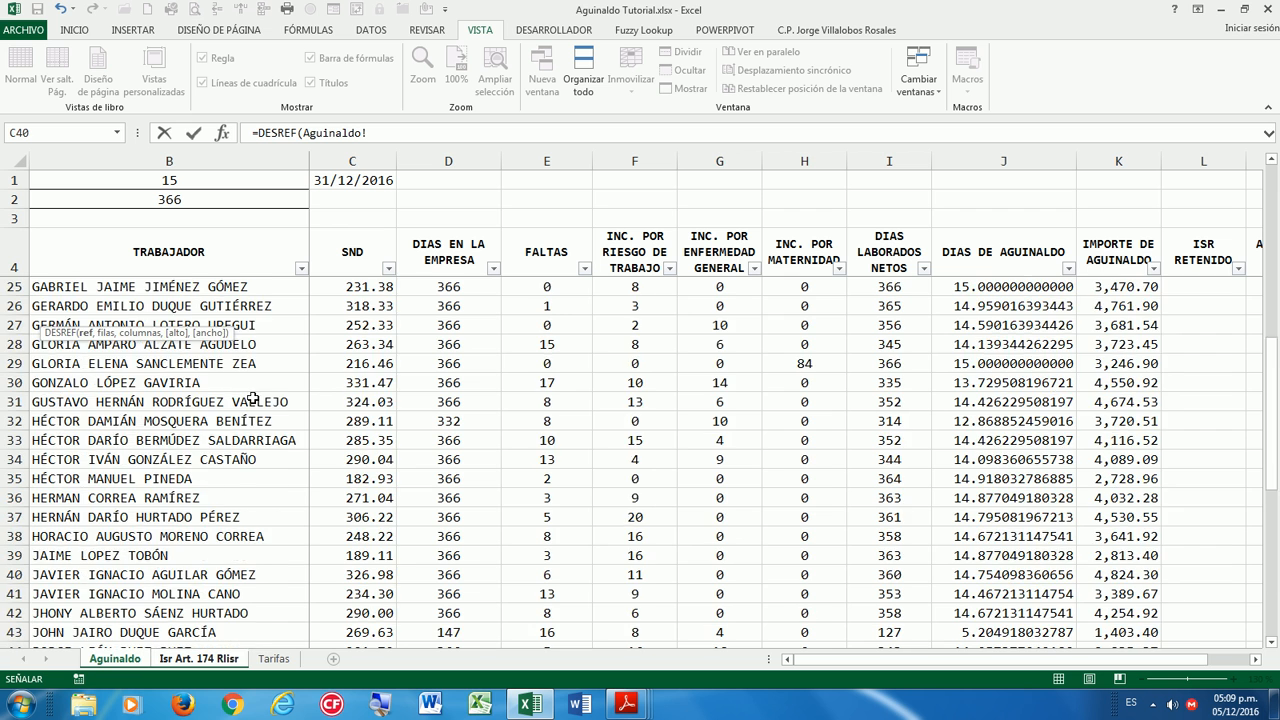
click(173, 251)
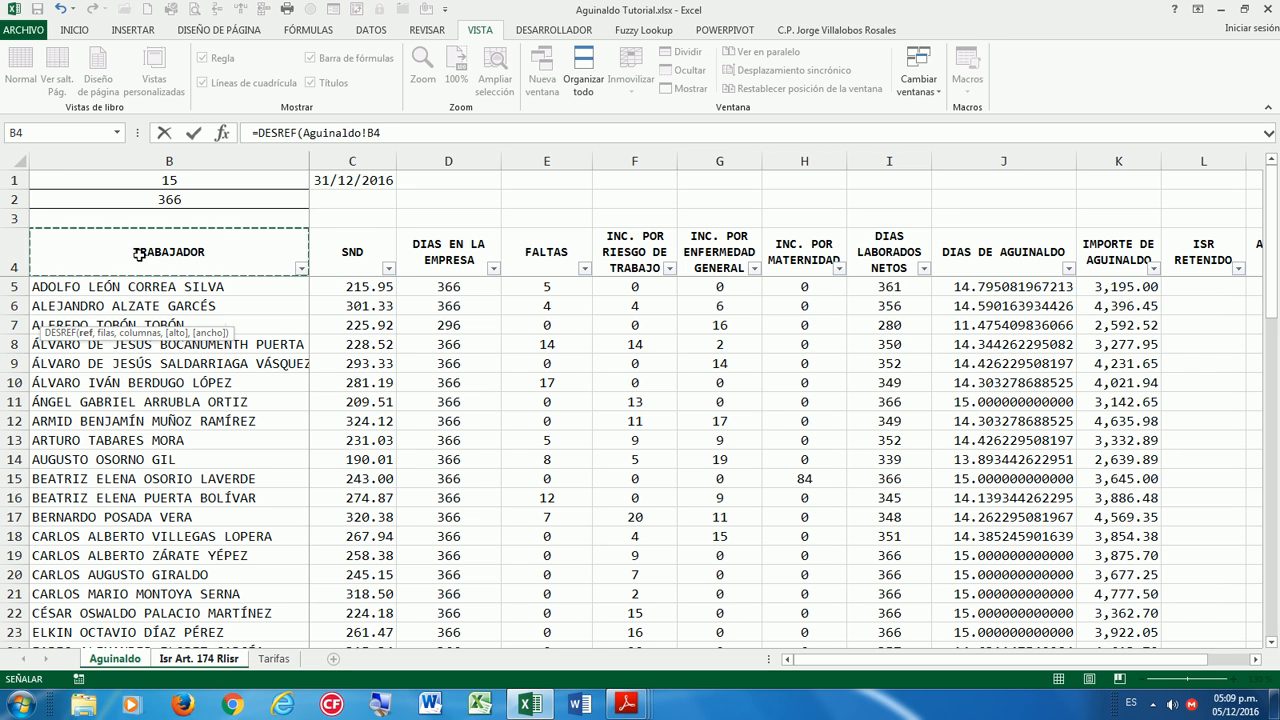
key(F4)
text(,)
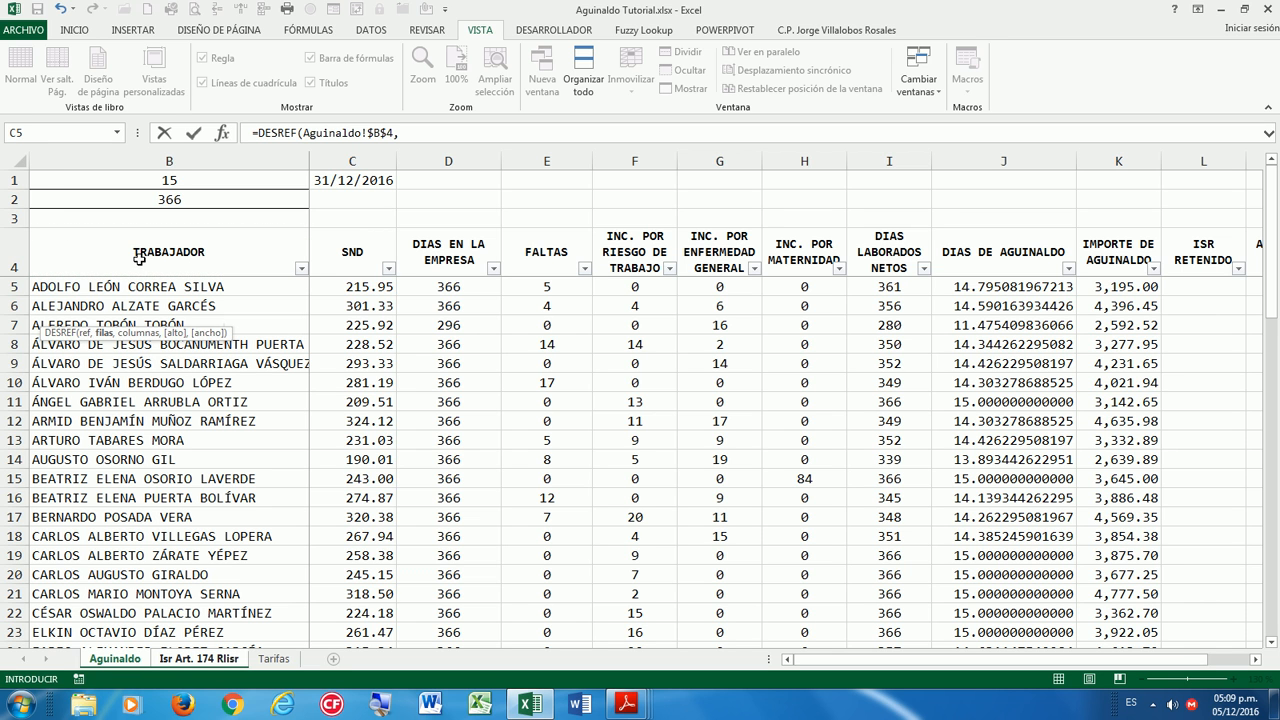
drag(140, 333, 490, 188)
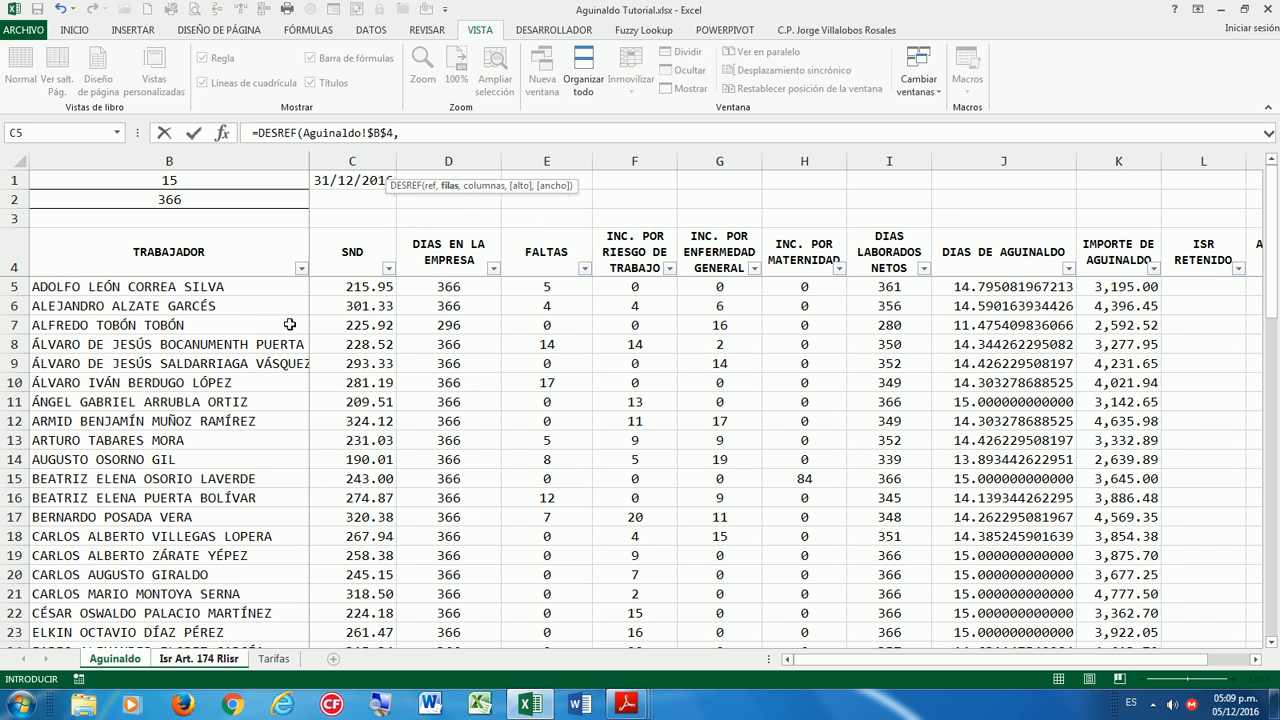
Finish it with FILAS('Isr Art. 174 Rlisr'!$A$5:A5) as row offset and column offset 0.
text(FILAS)
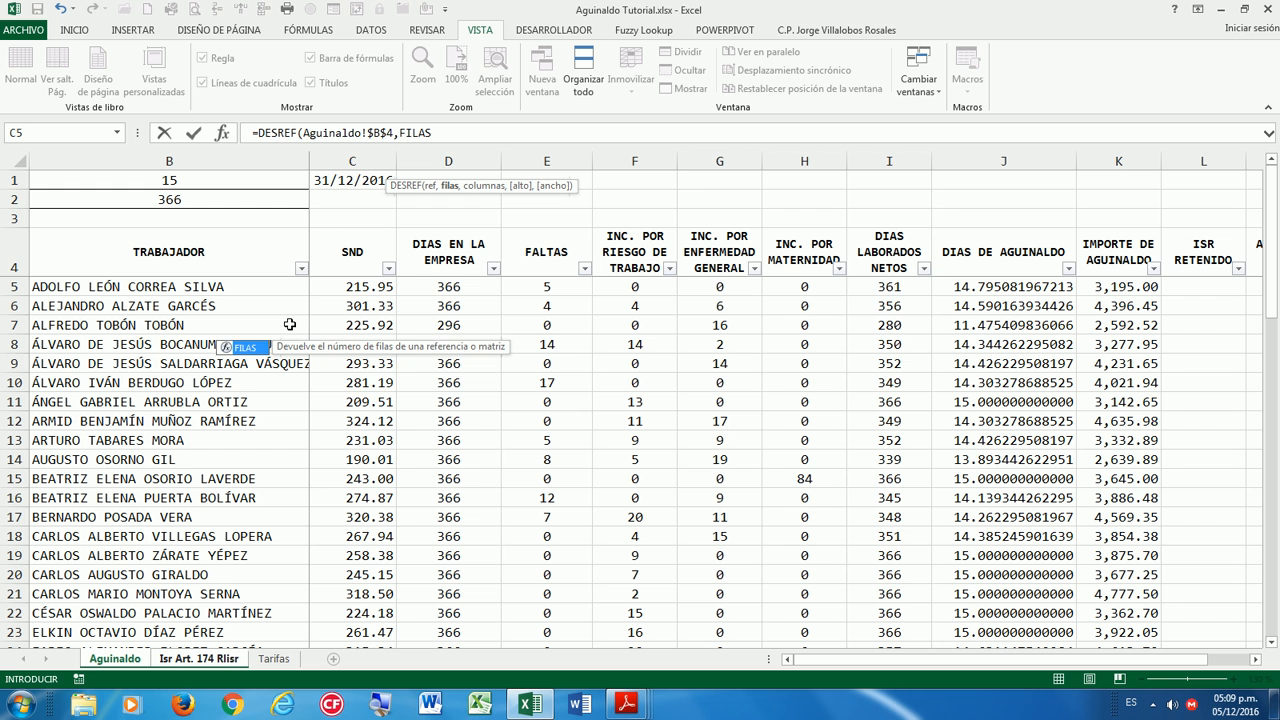
text(()
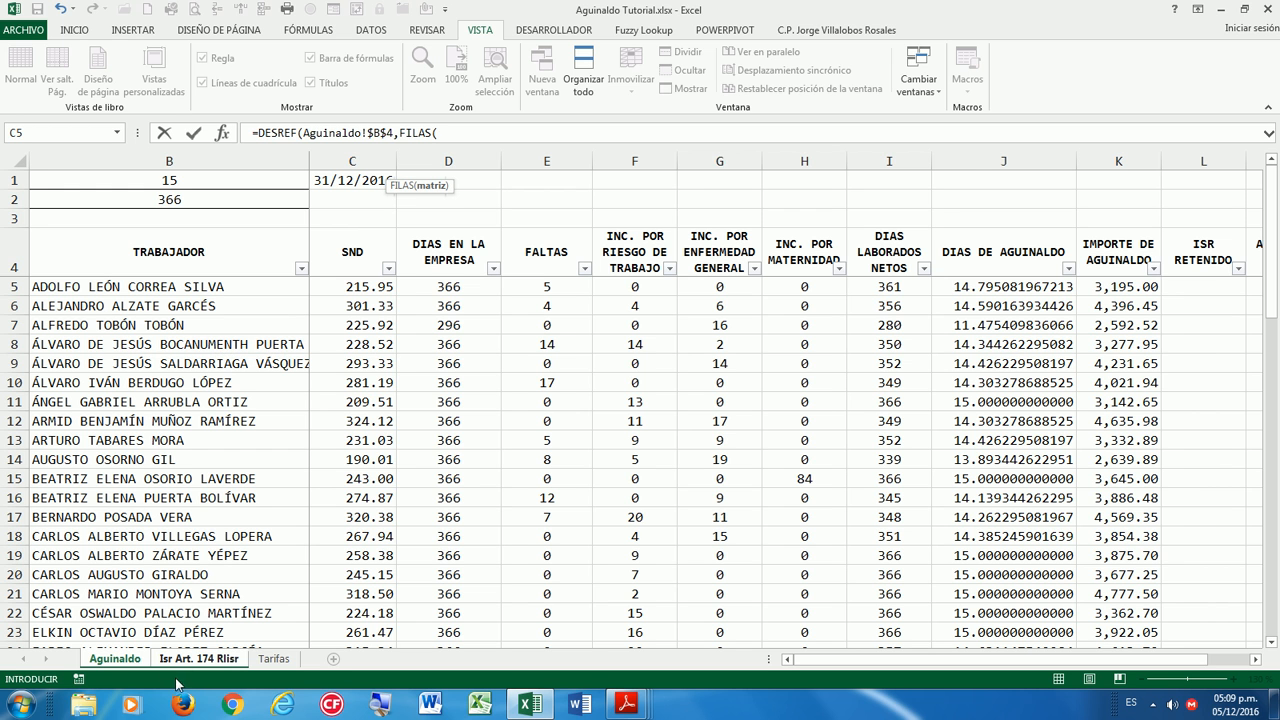
click(199, 659)
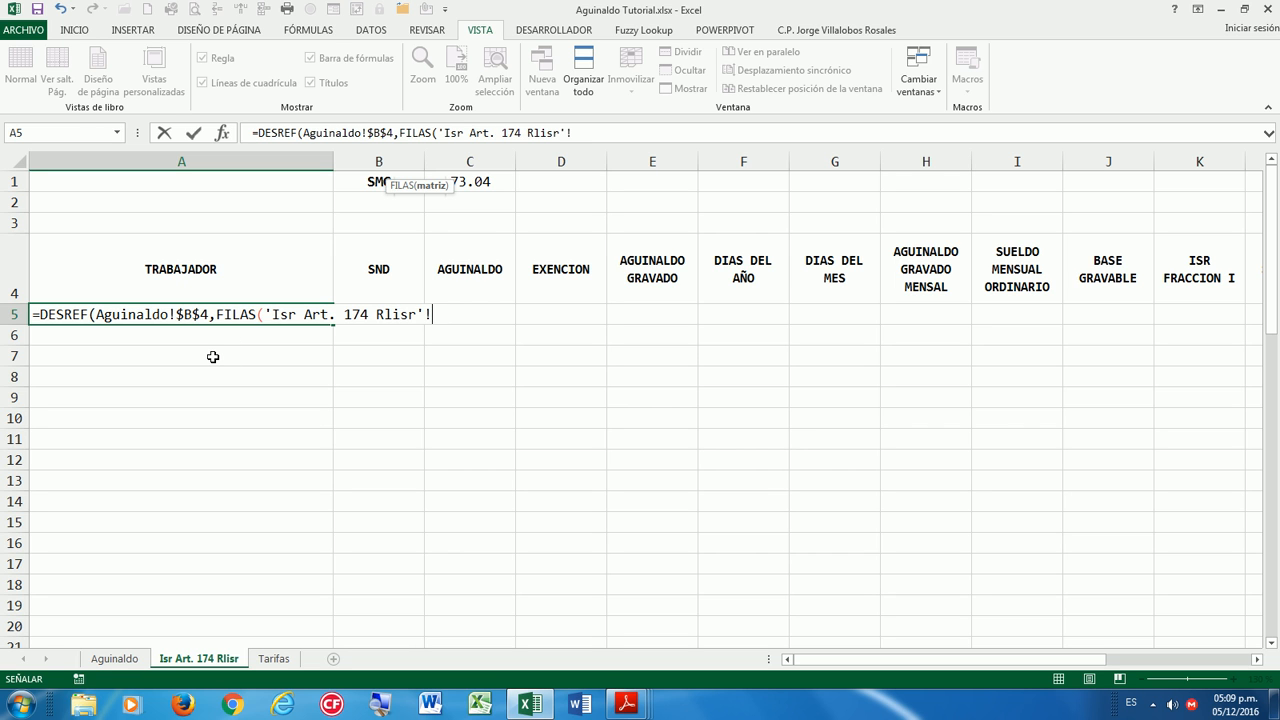
text(A5:A5)
click(436, 315)
key(F4)
click(495, 316)
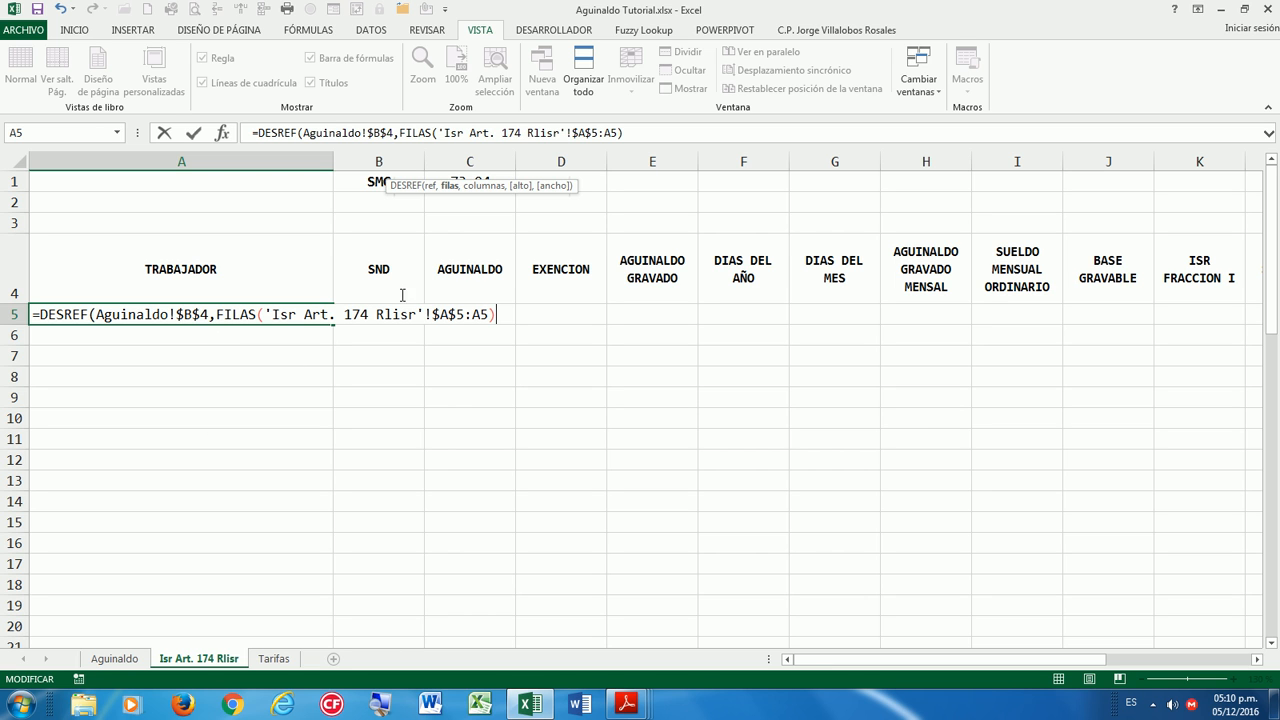
text(,0)
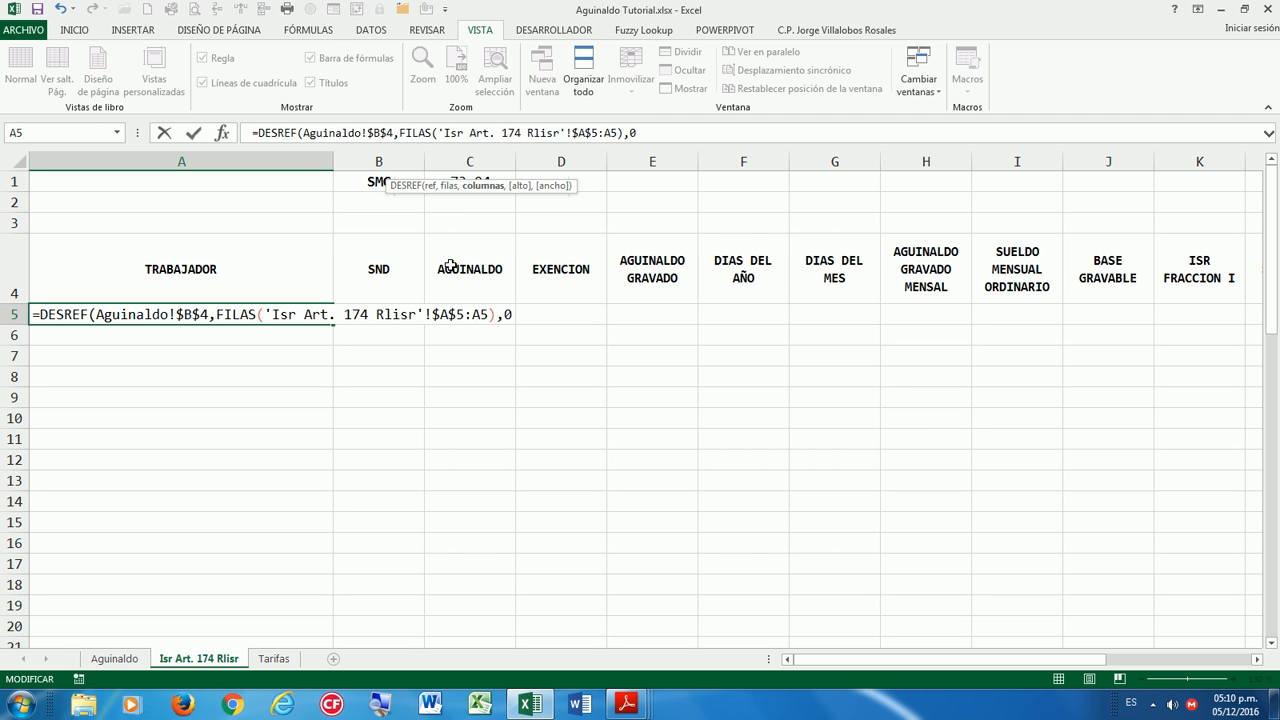
key(Return)
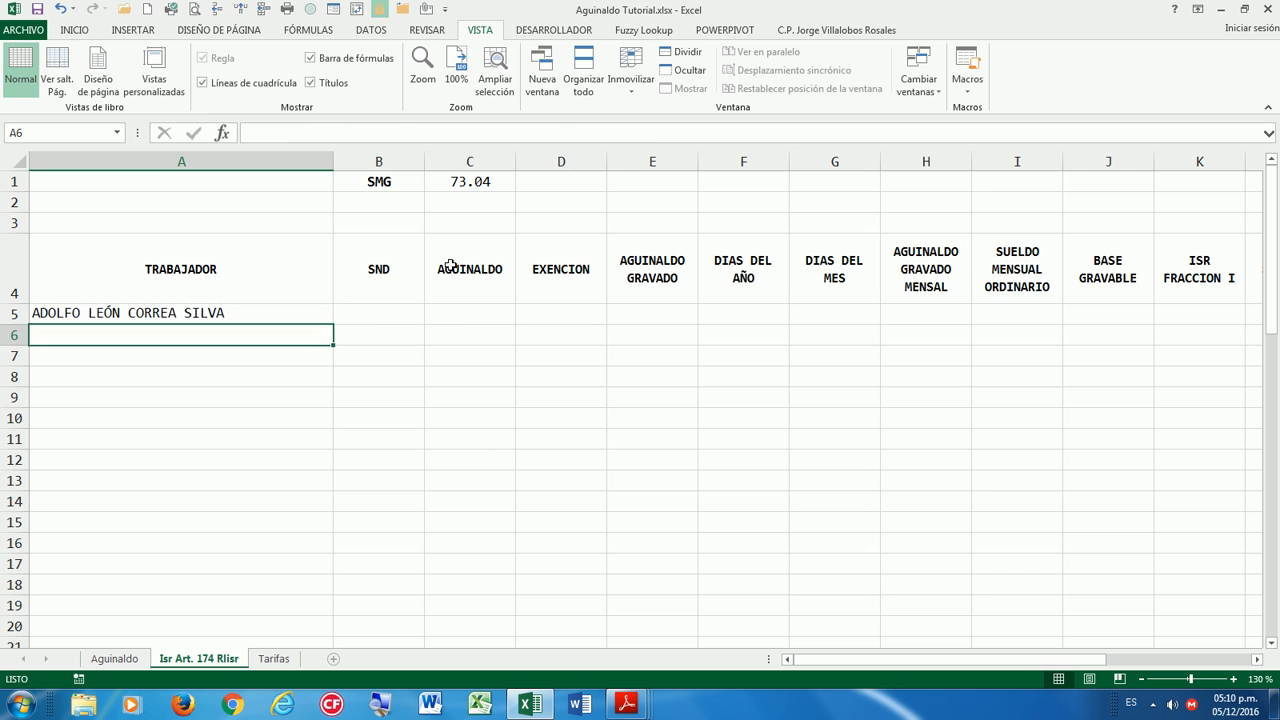
Fill the A5 name formula down to row 63 and delete the two extra zero results.
key(Up)
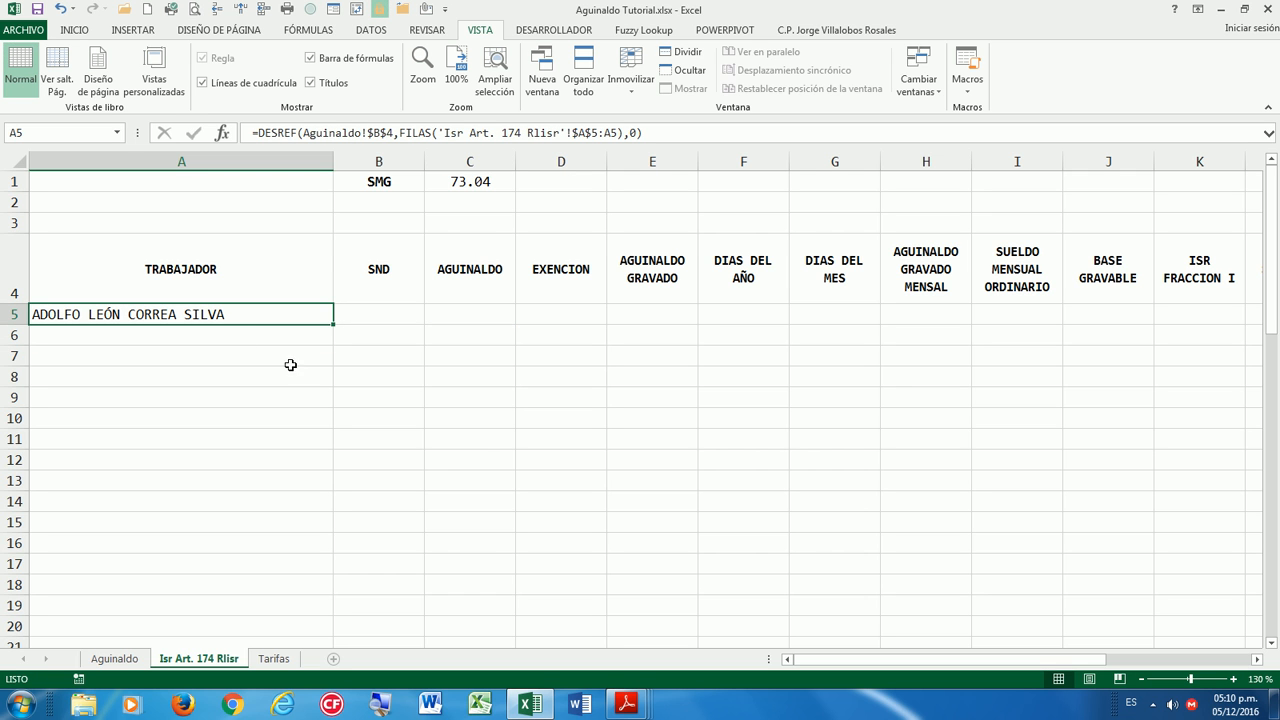
drag(335, 324, 286, 557)
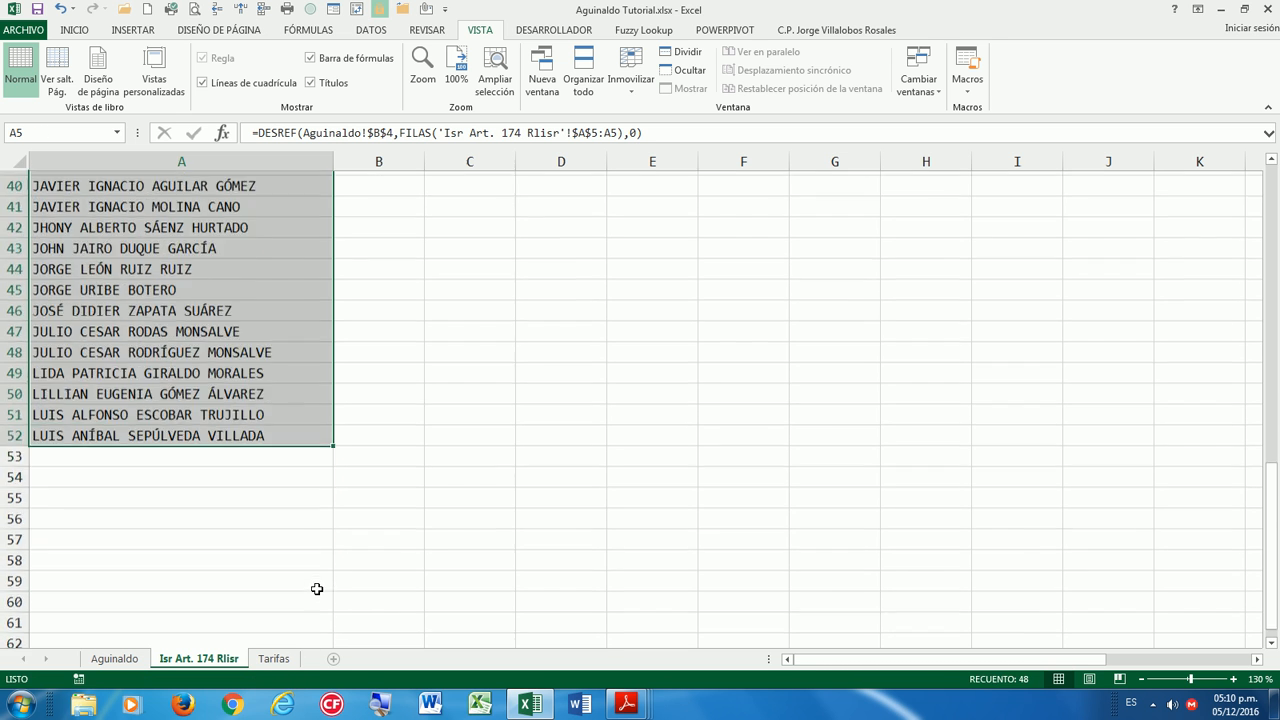
scroll(316, 589, down, 1)
drag(334, 358, 288, 571)
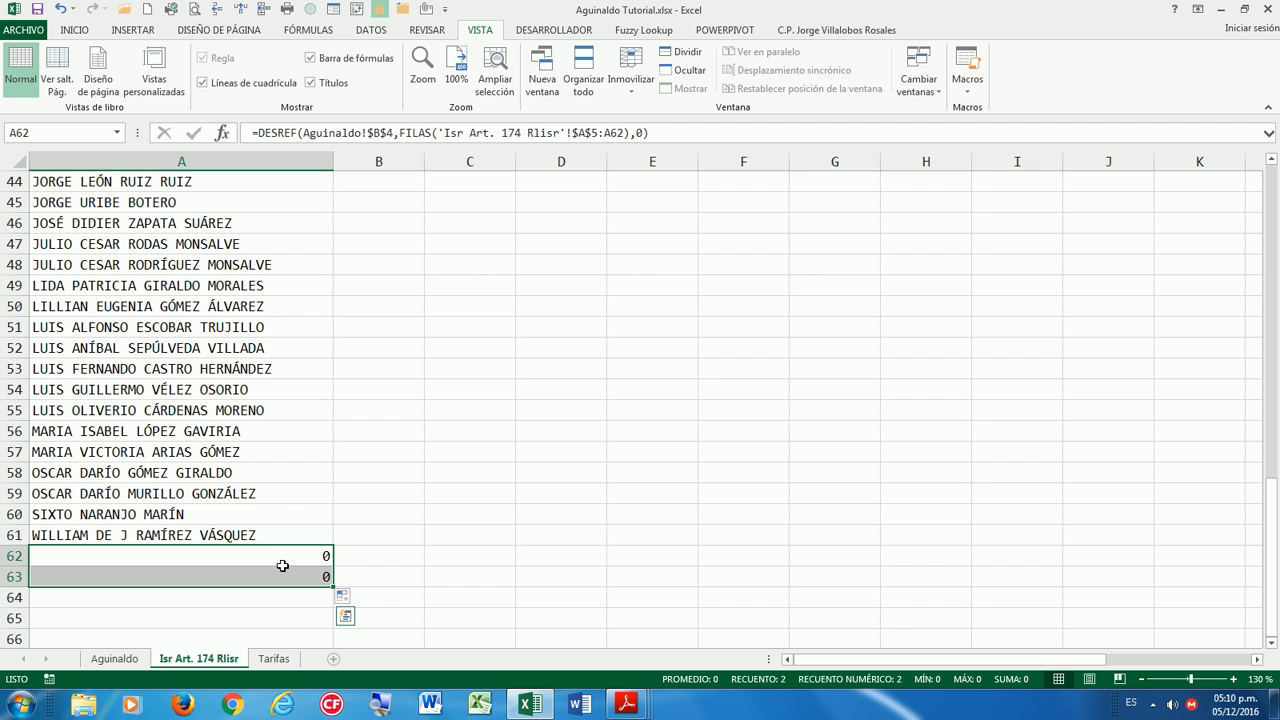
key(Delete)
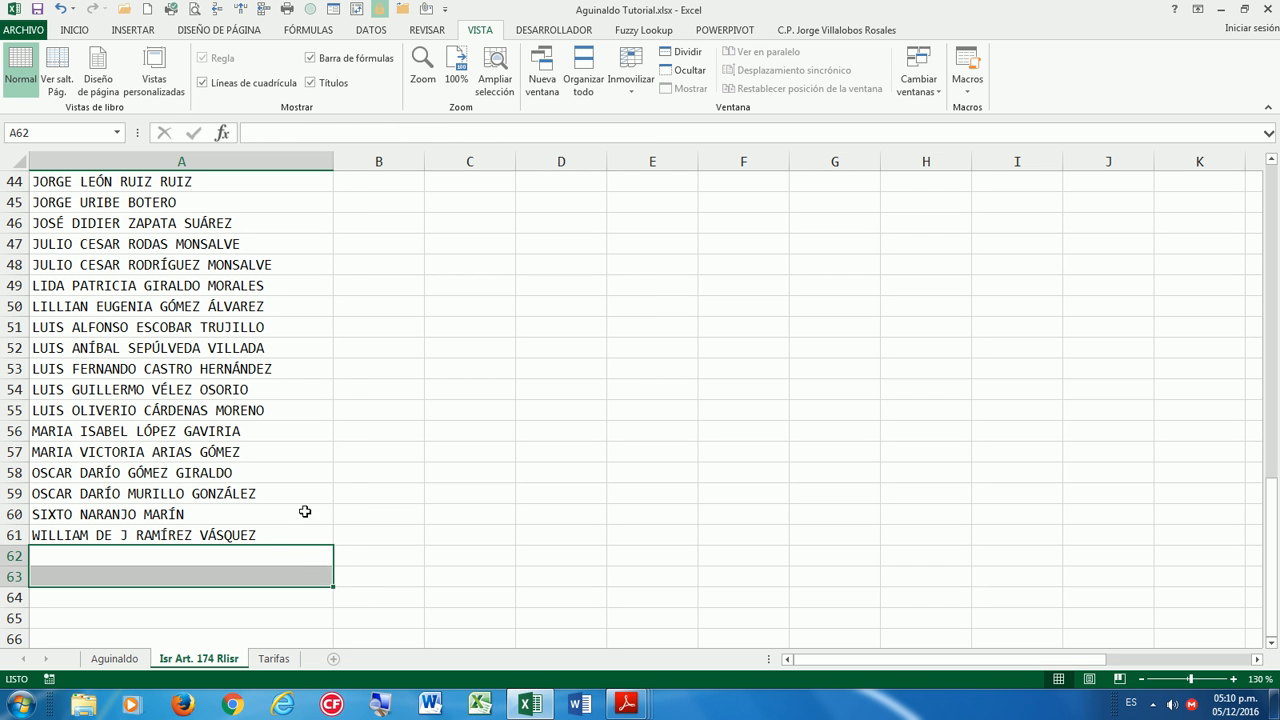
scroll(472, 552, up, 14)
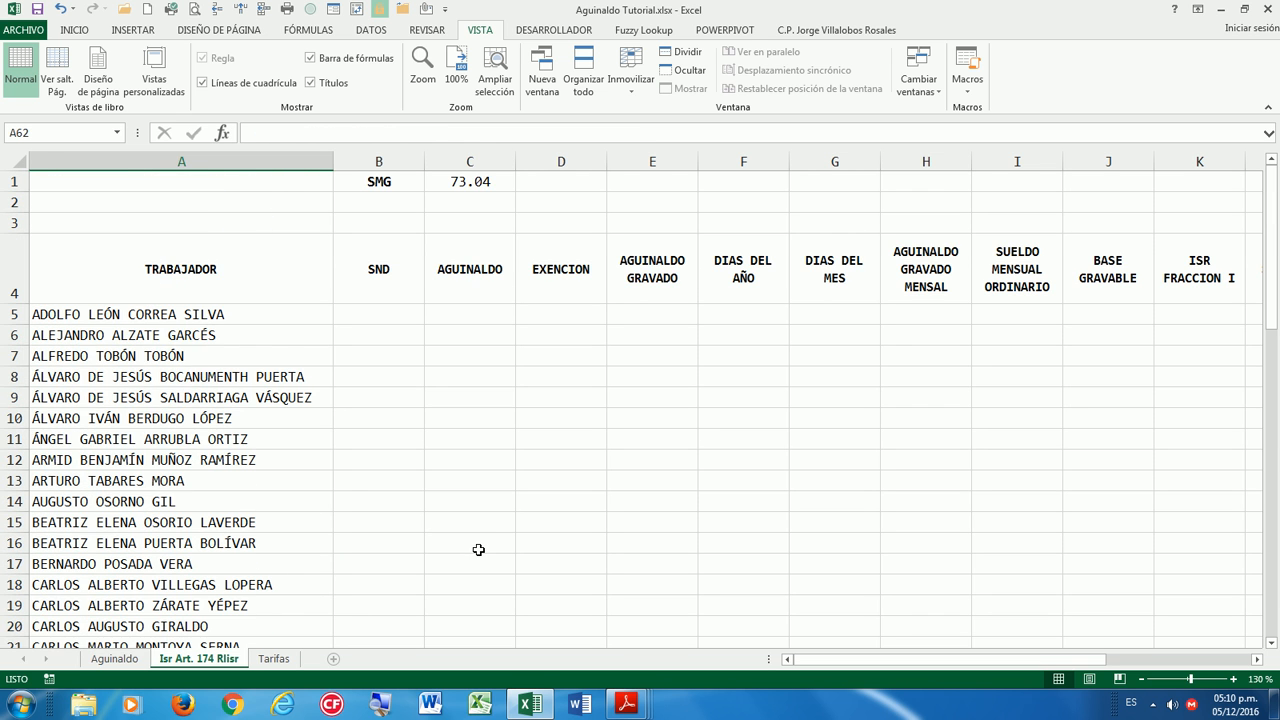
Inspect the filled name formulas and save the workbook.
click(275, 362)
click(369, 300)
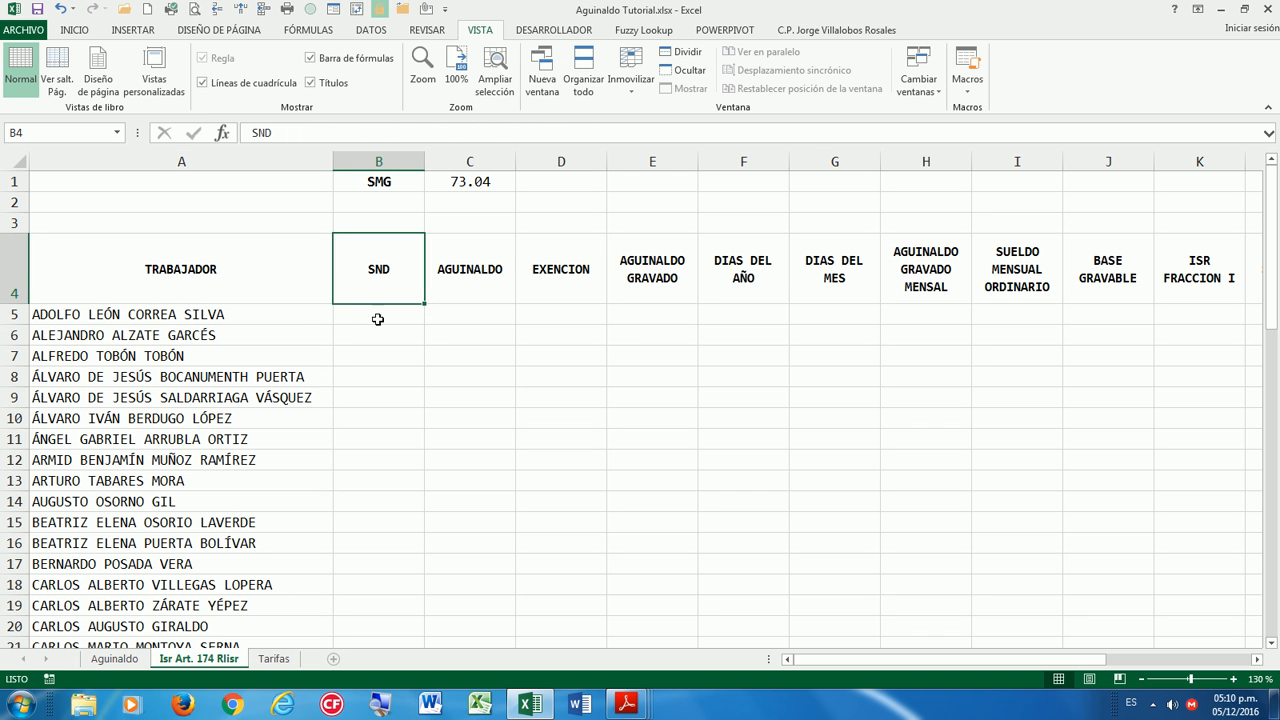
click(363, 307)
click(37, 9)
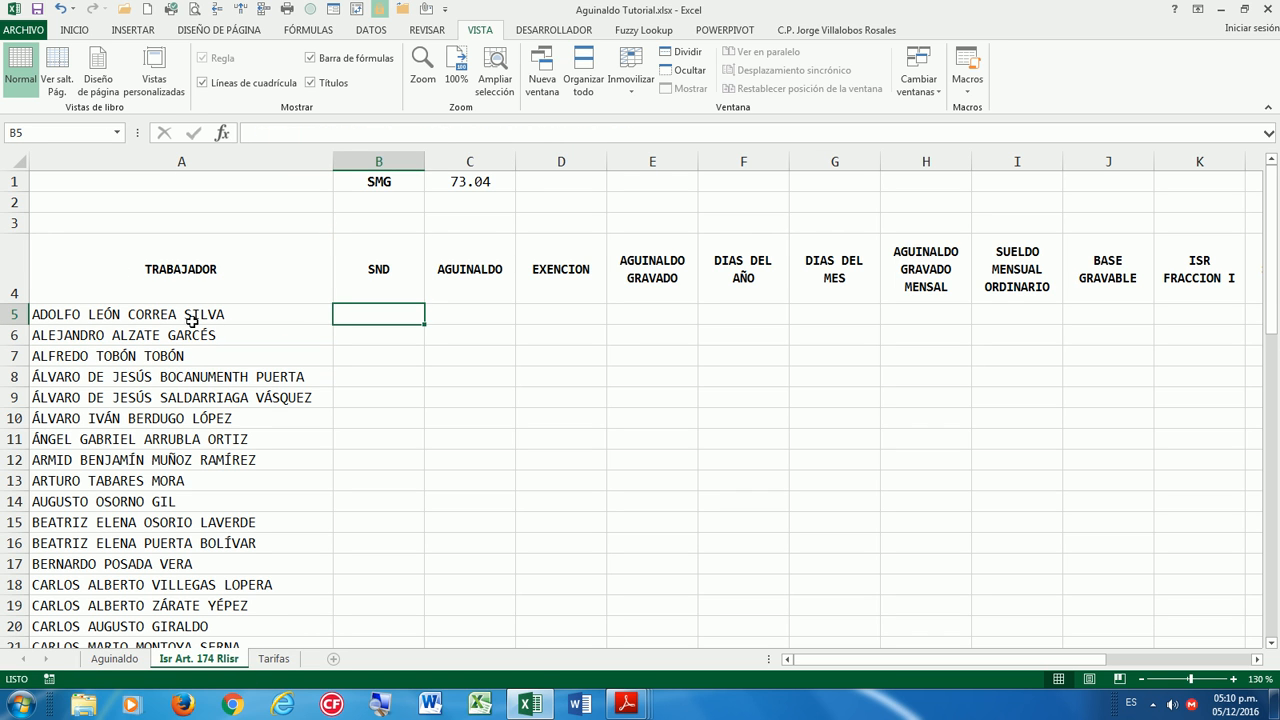
click(150, 315)
scroll(140, 371, down, 5)
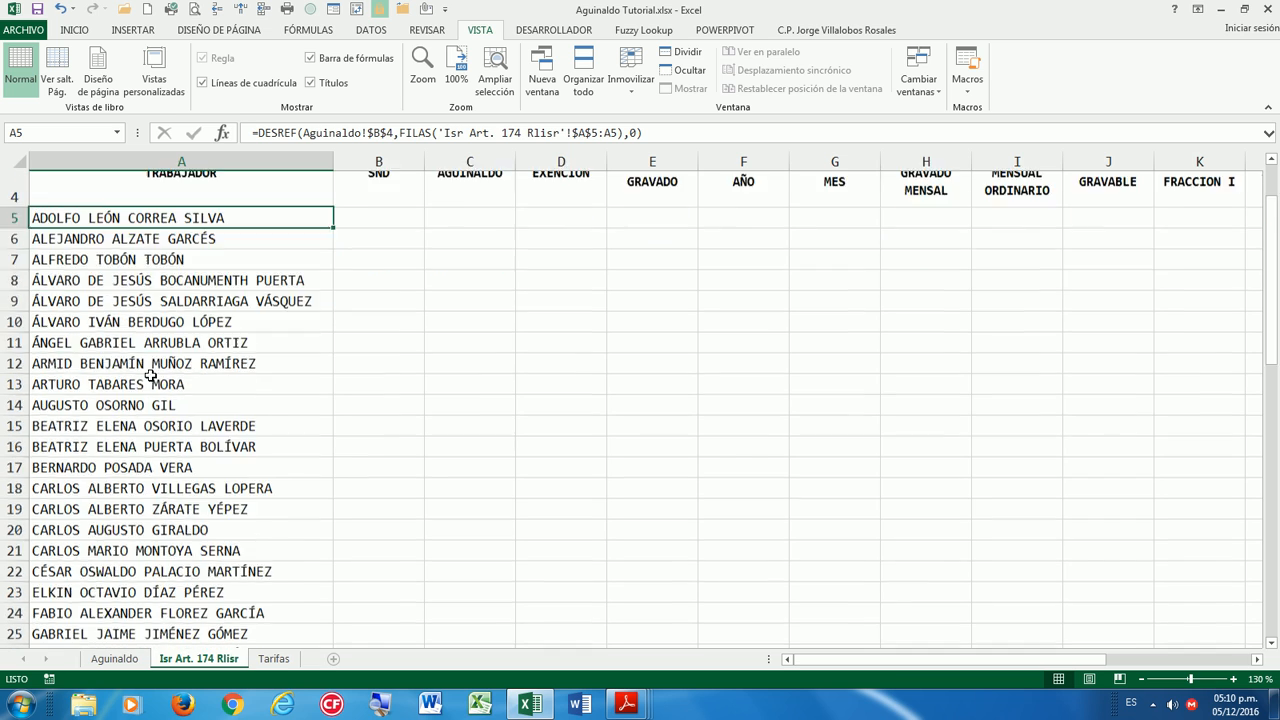
scroll(152, 372, down, 5)
scroll(150, 372, up, 10)
Compare the names in column A against the Aguinaldo sheet's TRABAJADOR list.
drag(190, 317, 170, 593)
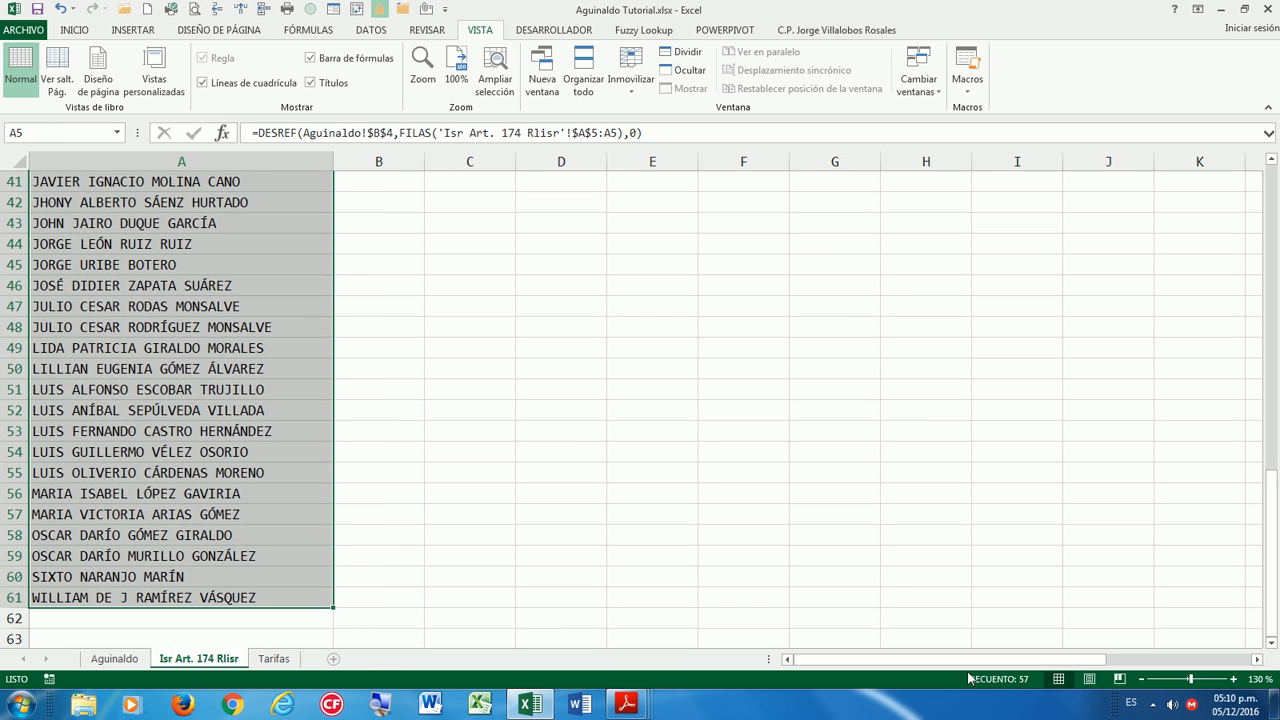
click(114, 658)
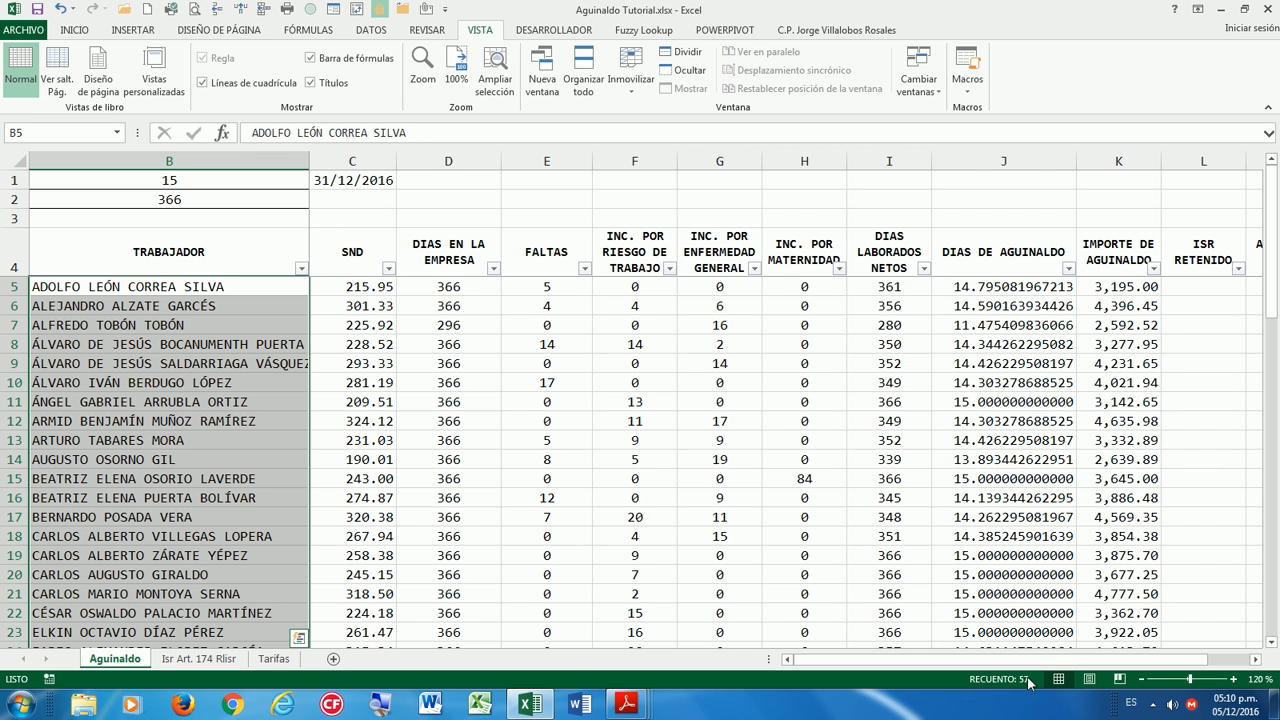
click(204, 240)
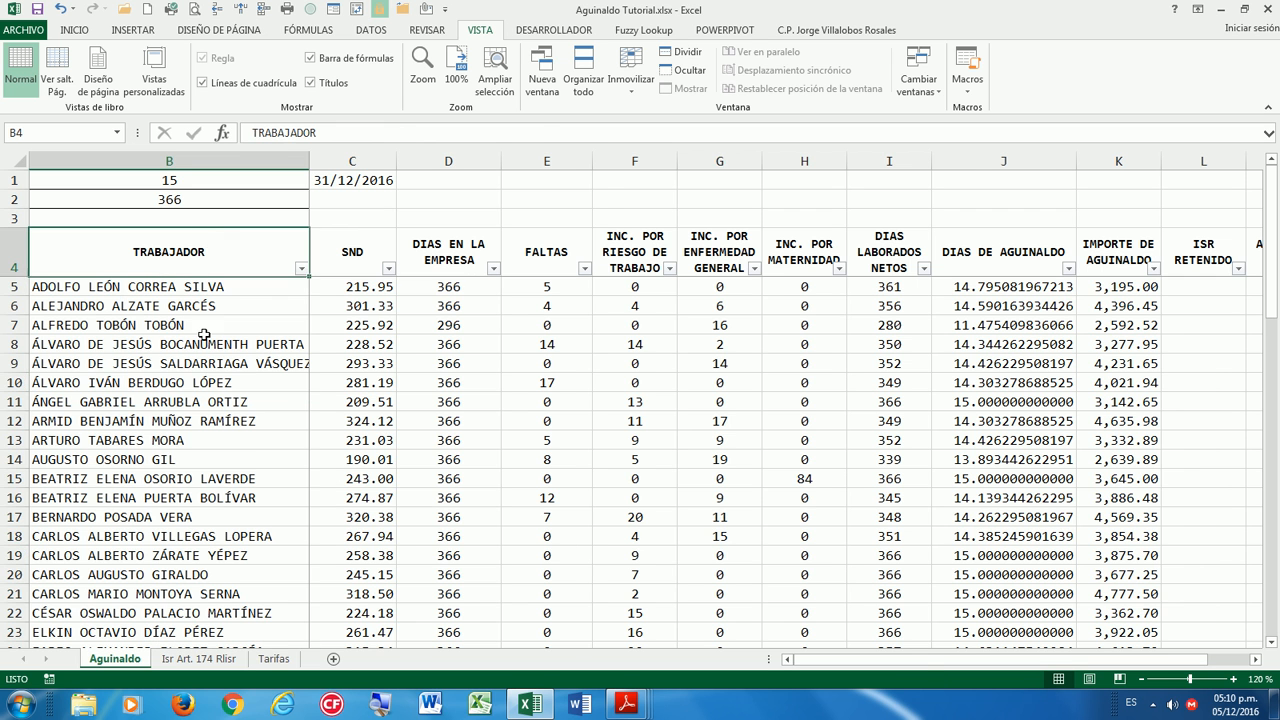
click(197, 660)
scroll(430, 370, up, 10)
click(359, 324)
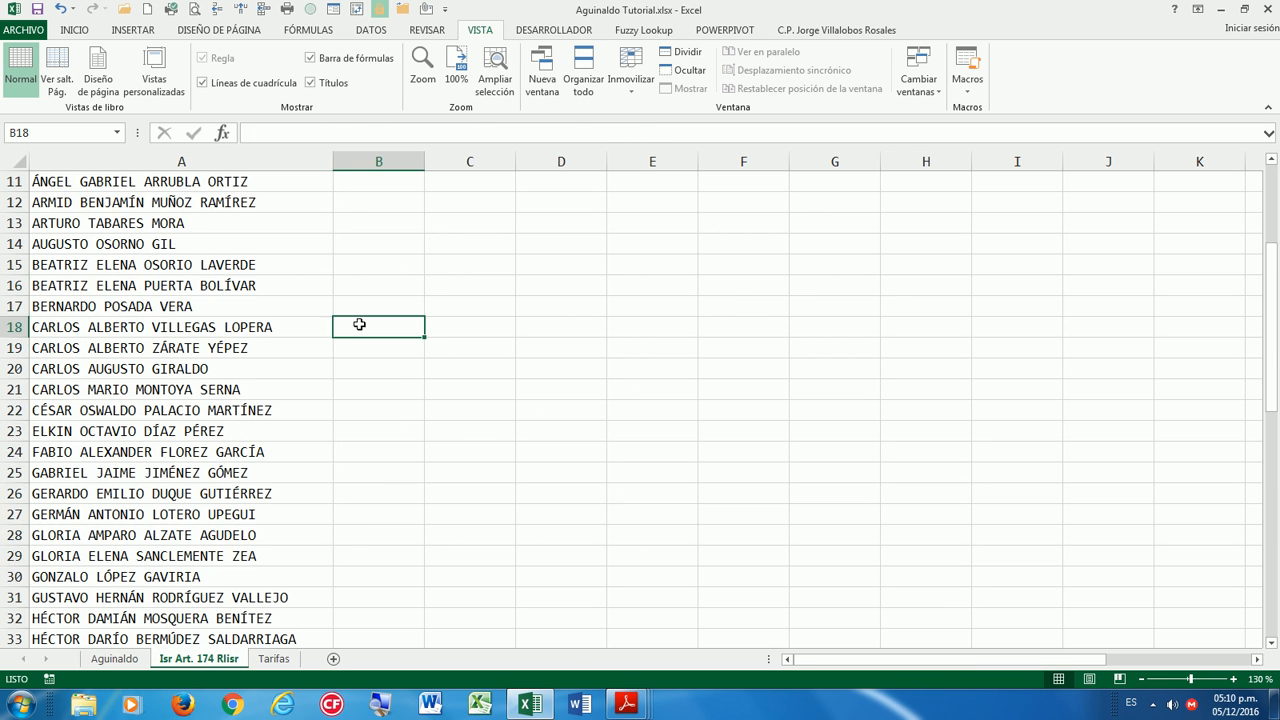
click(362, 302)
click(364, 287)
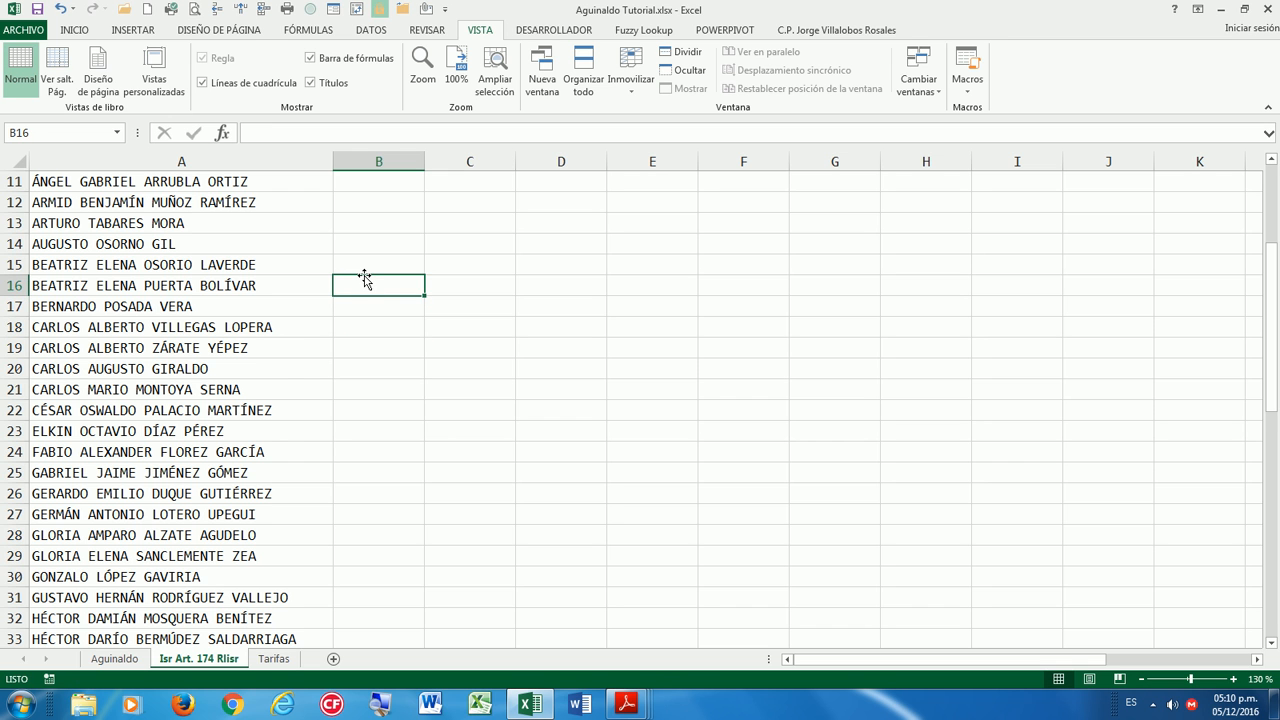
scroll(366, 282, up, 4)
click(366, 308)
Enter =BUSCARV(A5,Aguinaldo!B:C,2,0) in B5 to look up the worker's SND.
click(315, 276)
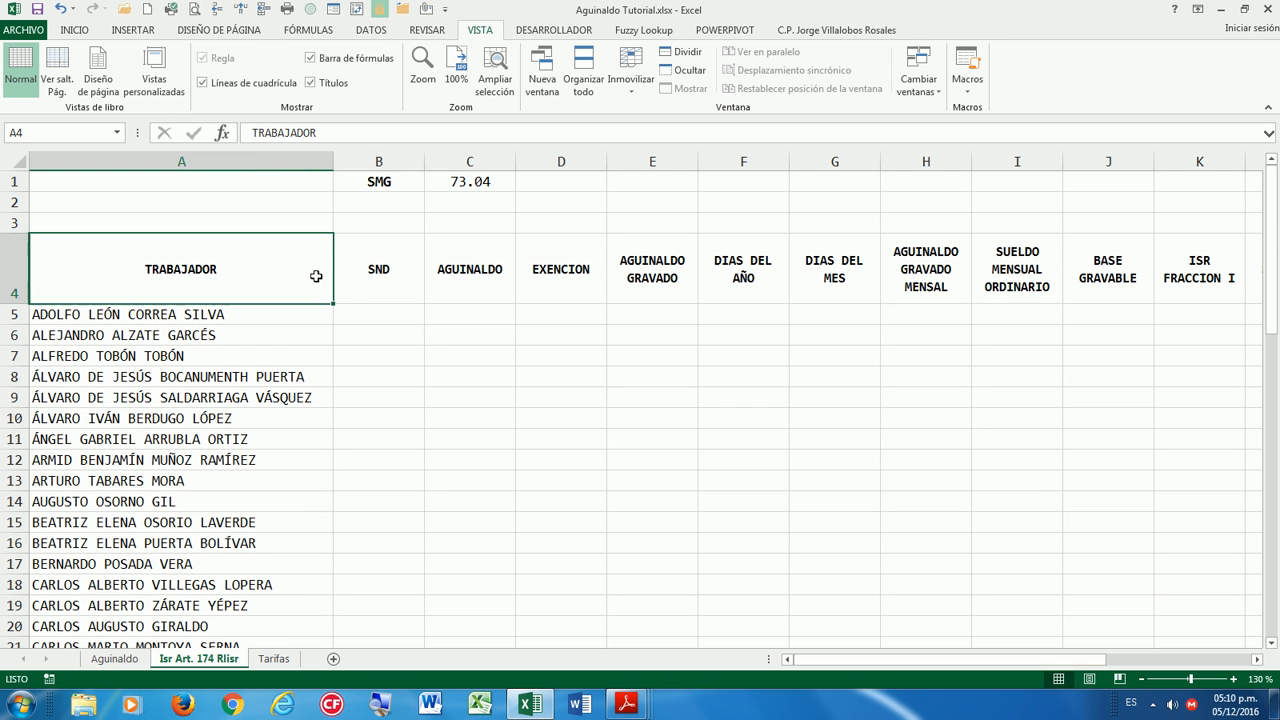
click(345, 292)
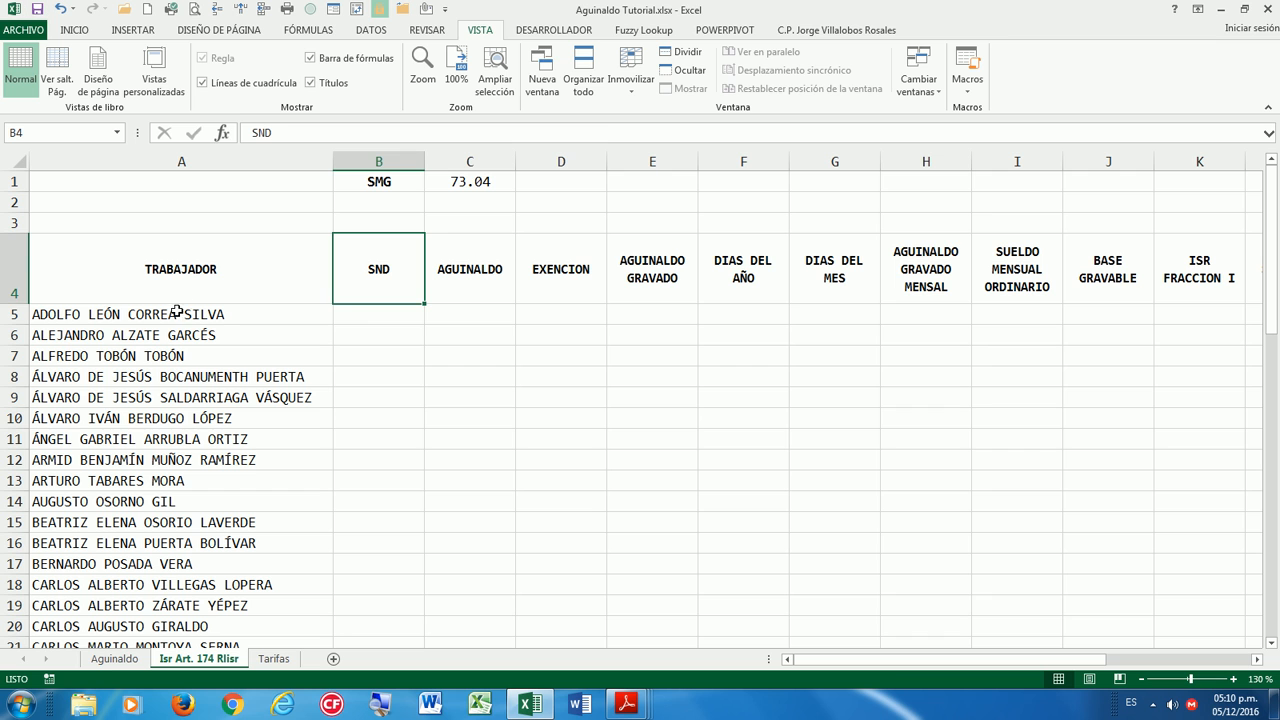
click(372, 318)
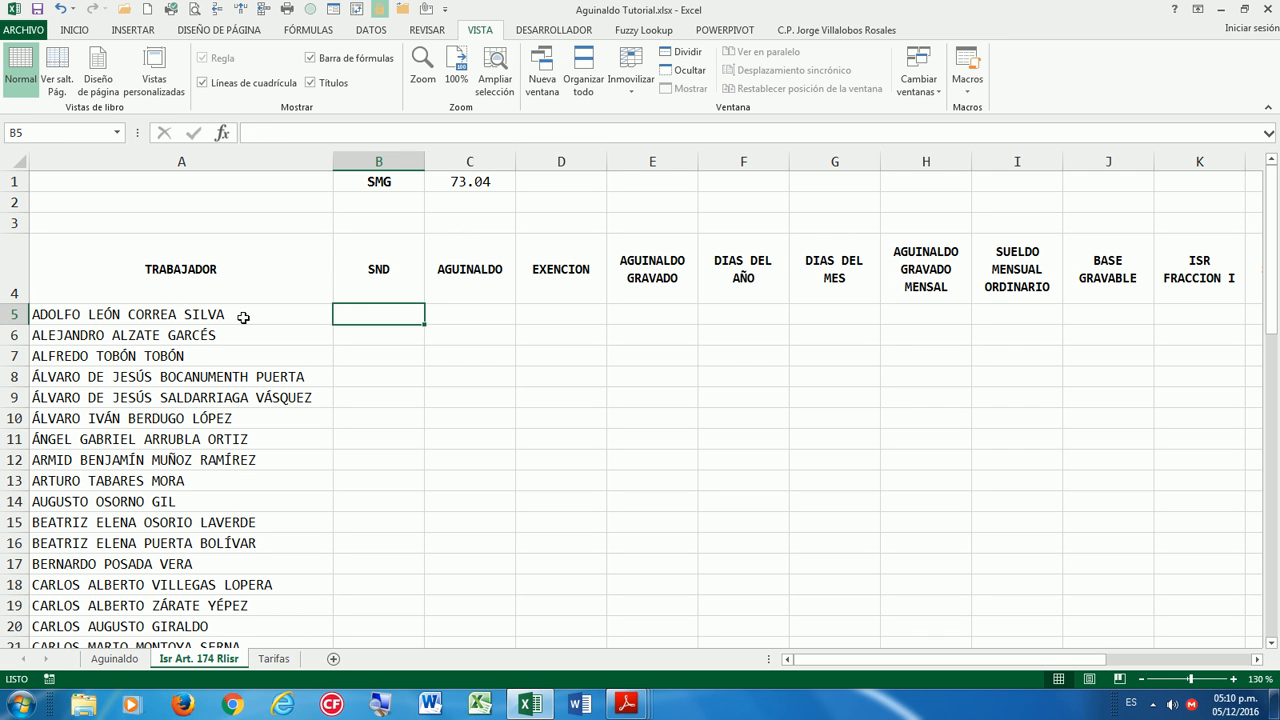
text(=BUS)
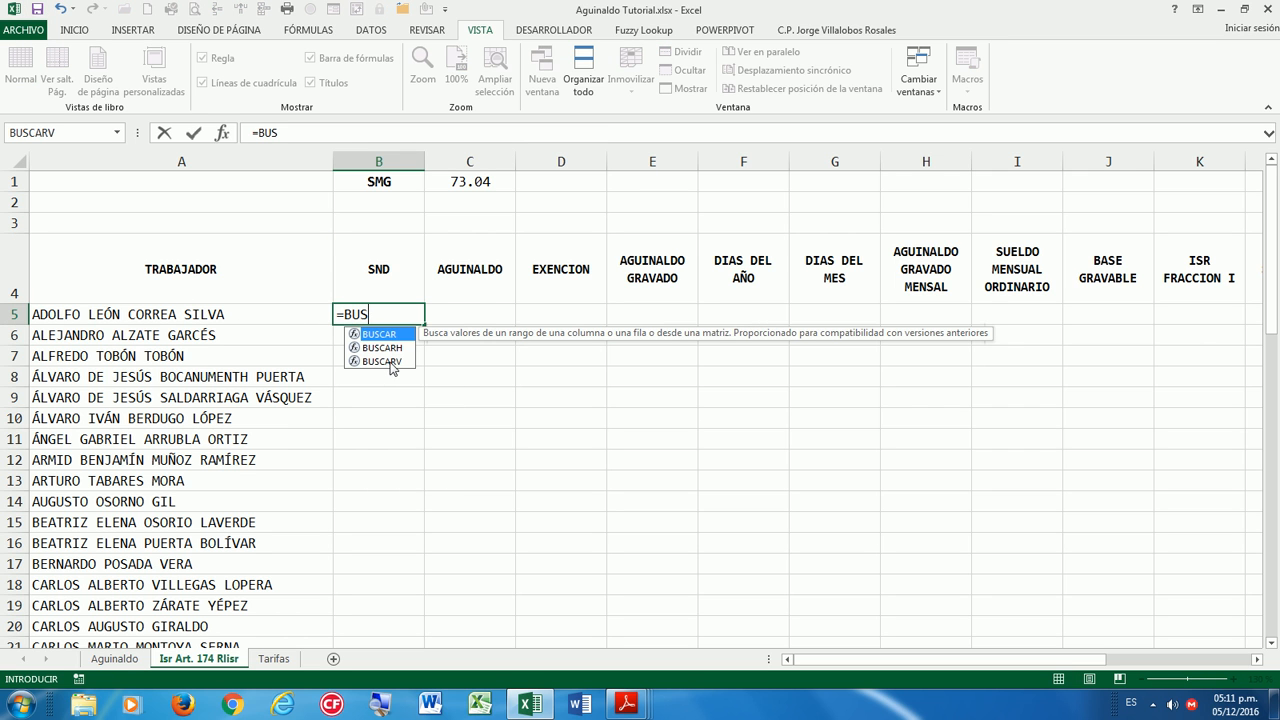
double_click(390, 362)
click(252, 314)
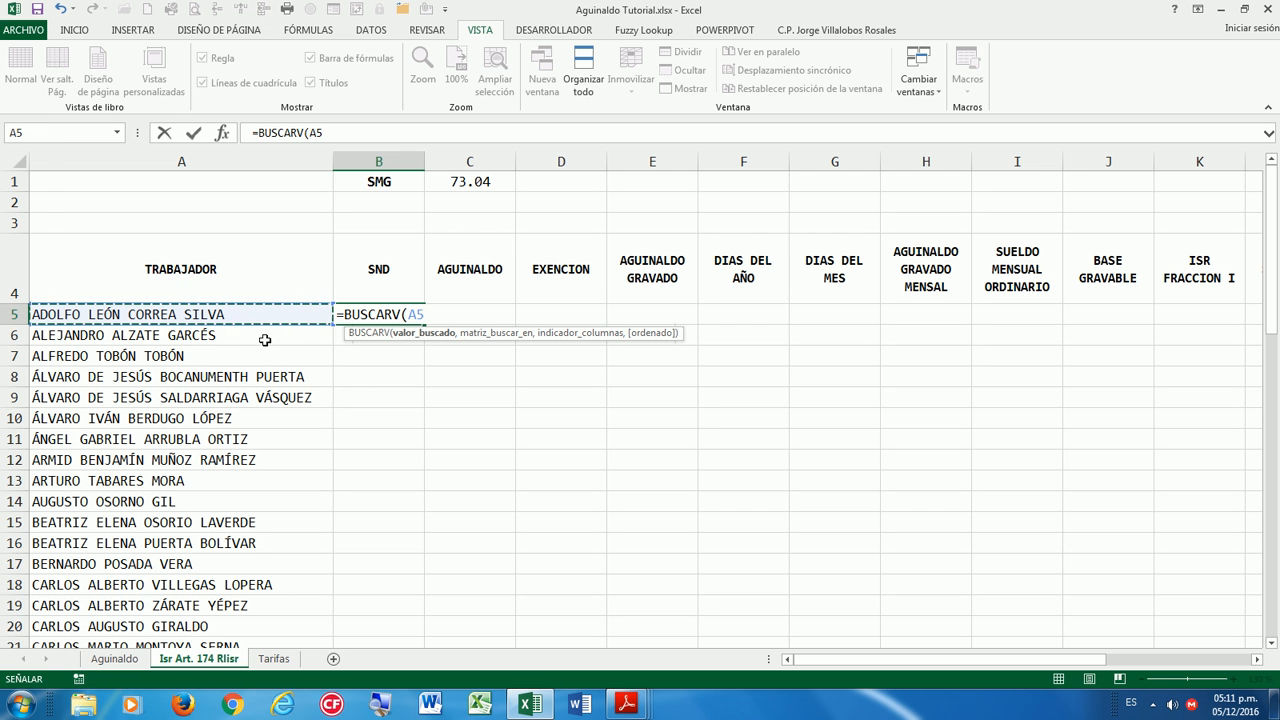
text(,)
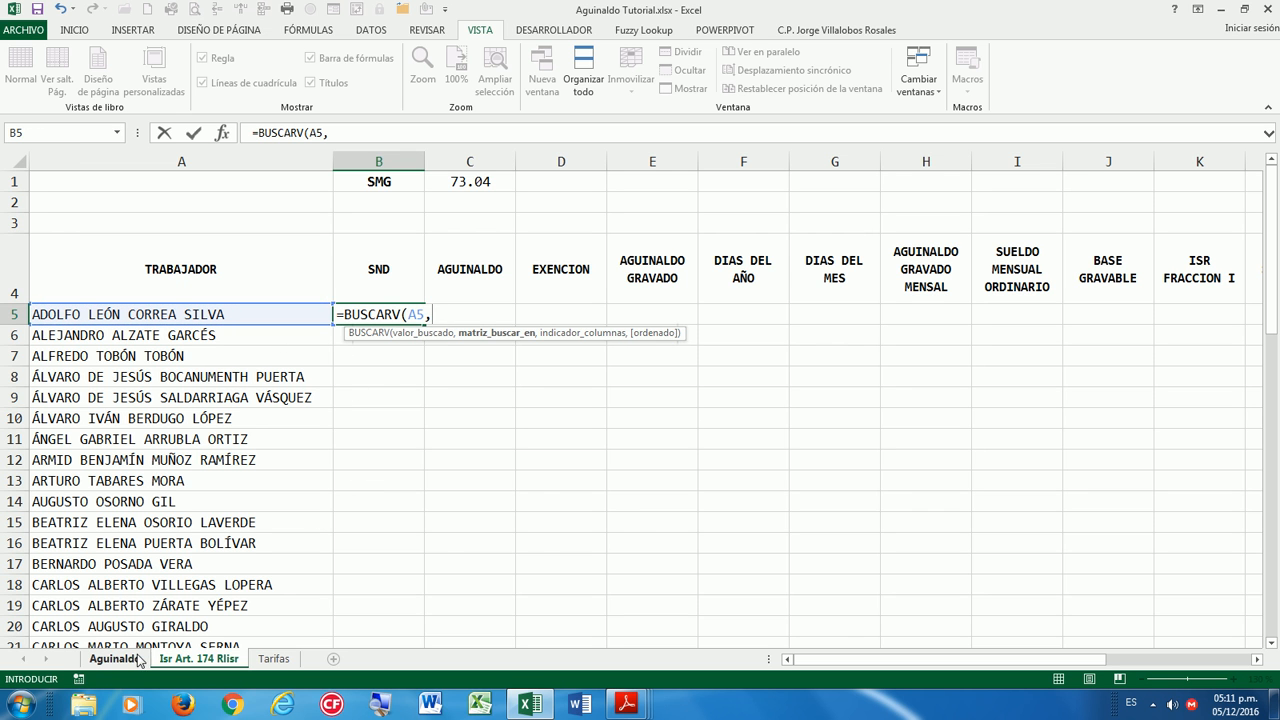
click(135, 660)
drag(210, 160, 345, 150)
text(,)
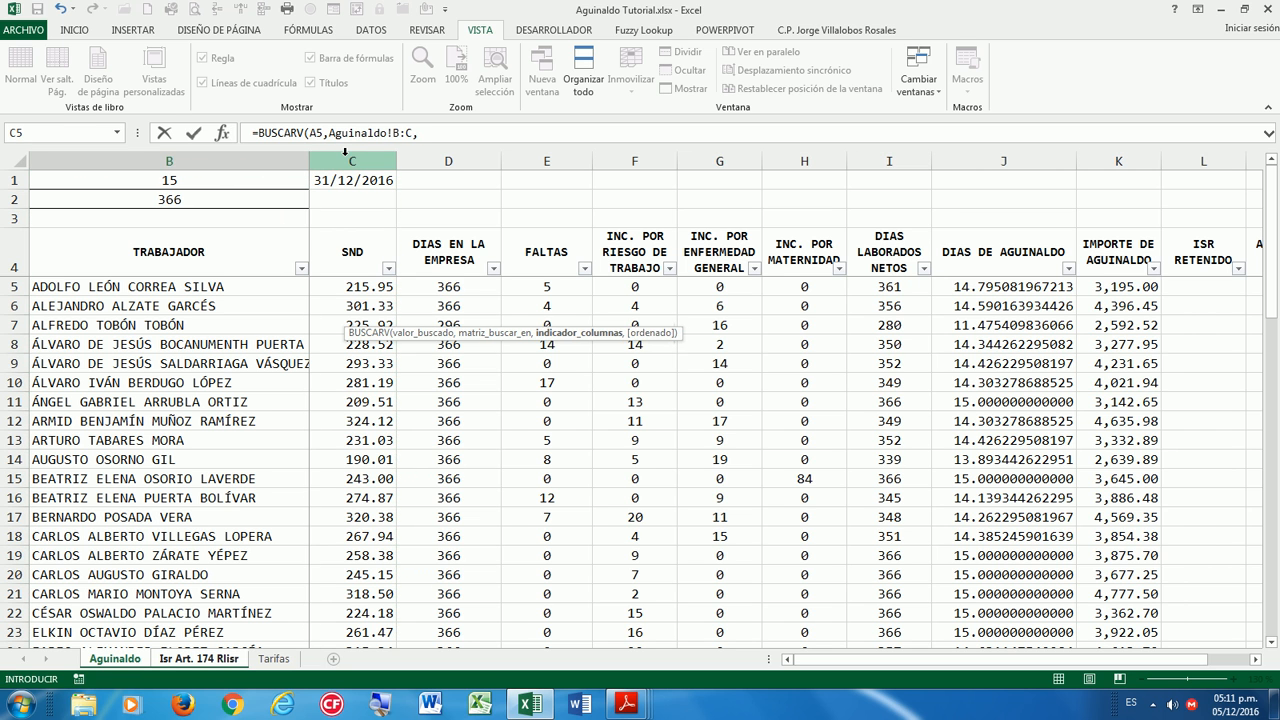
text(2,0)
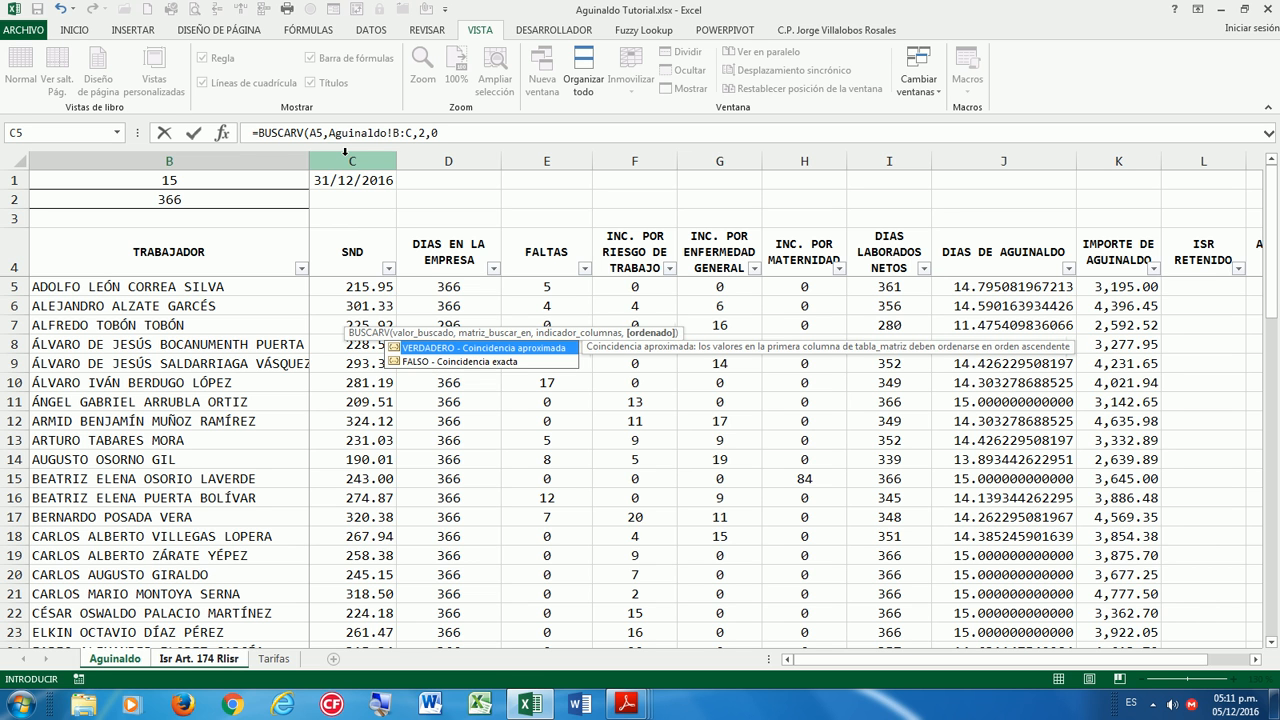
text())
key(Return)
Fill the SND formula down the column and format it as Número with thousands separator.
key(Up)
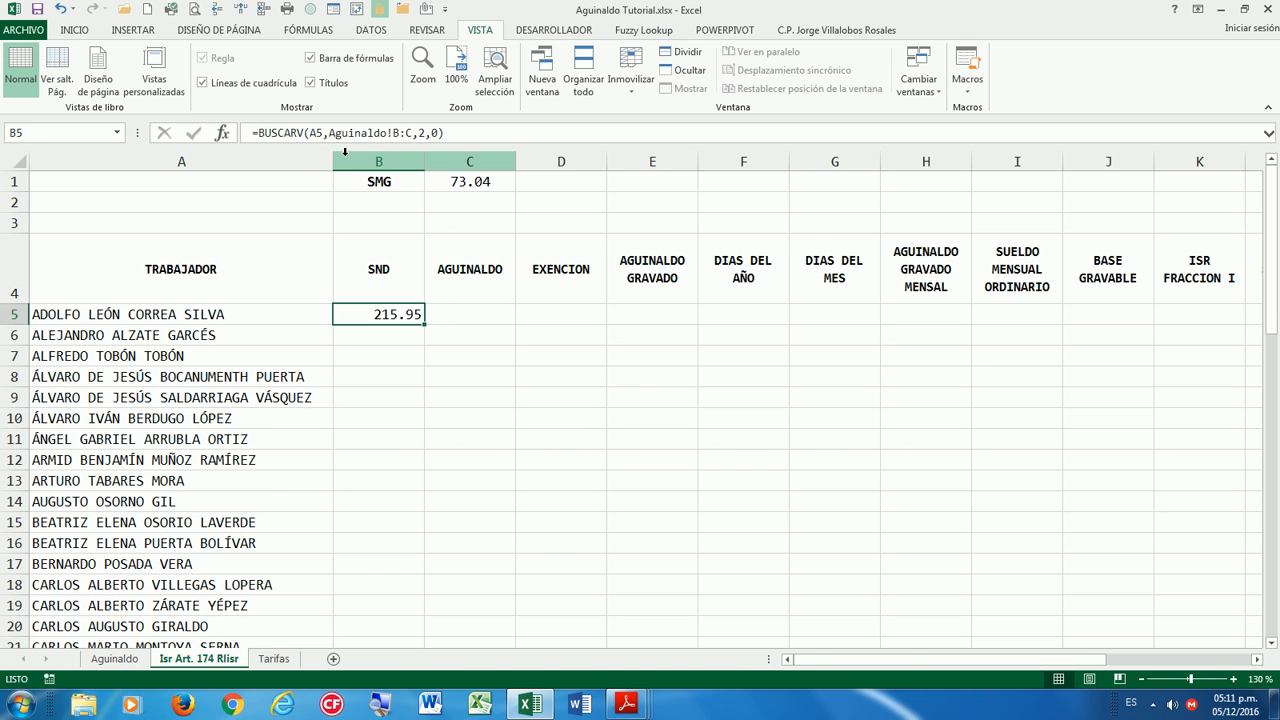
double_click(424, 323)
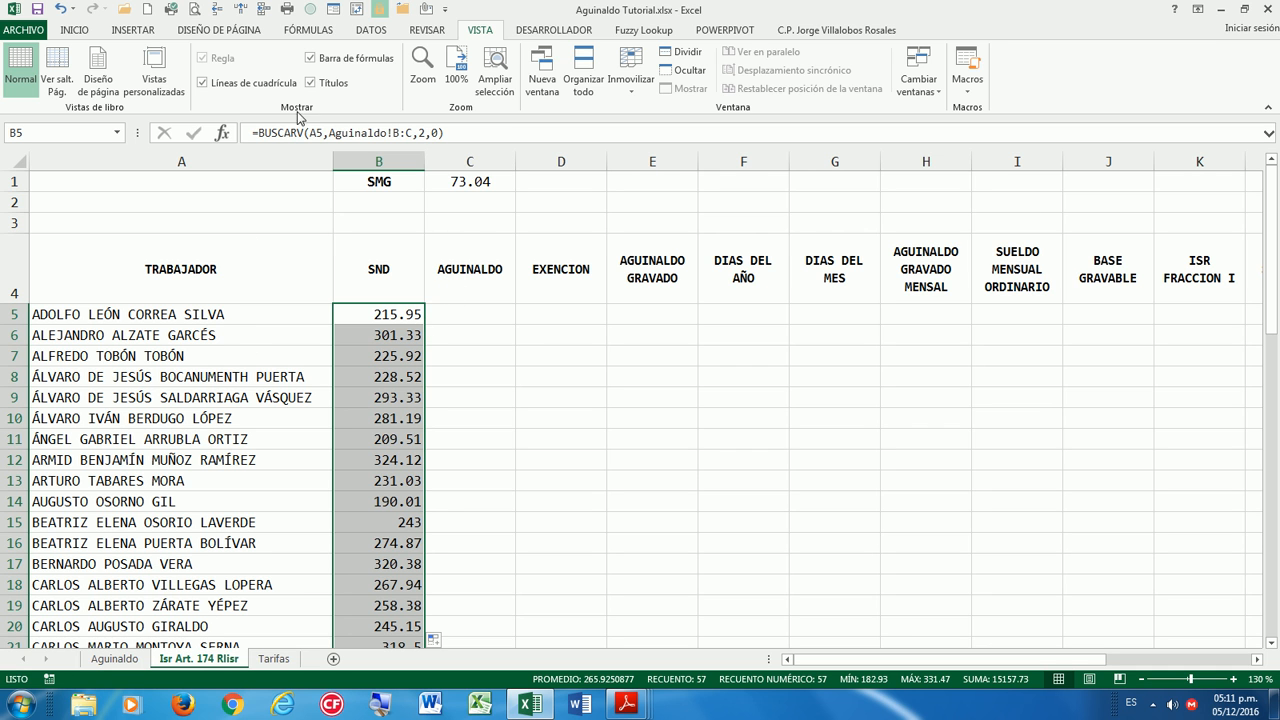
click(84, 31)
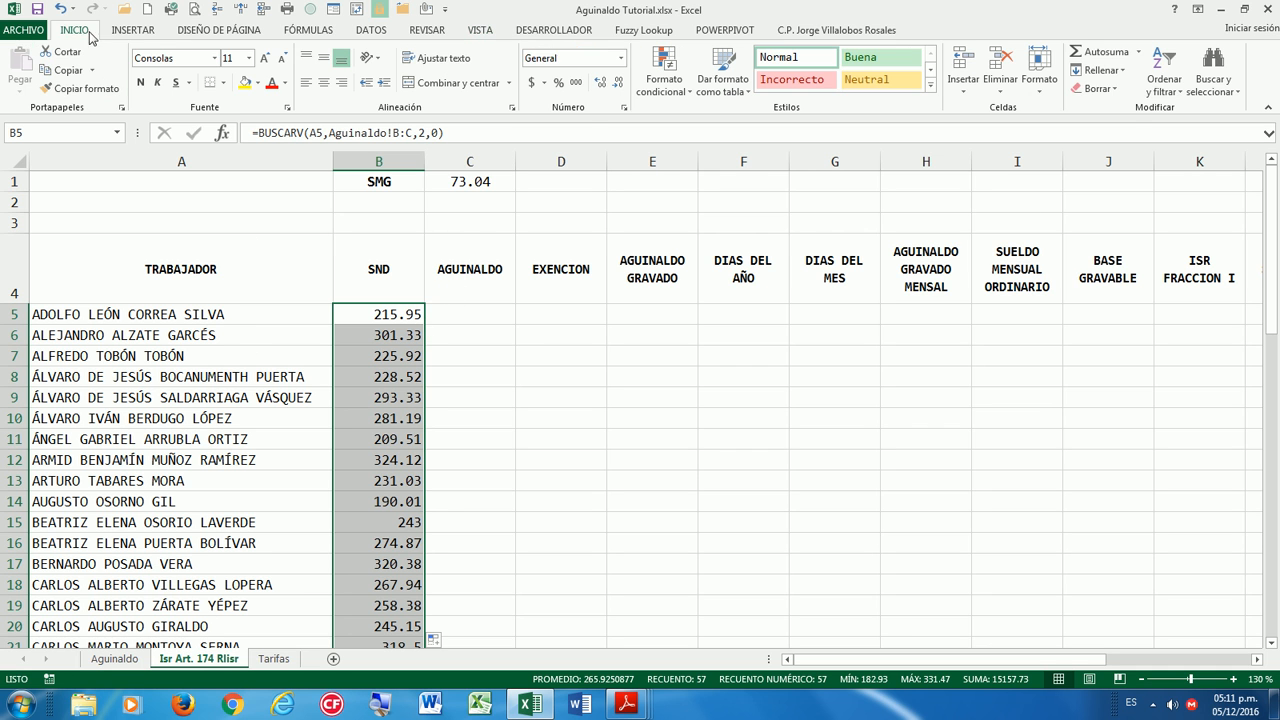
click(624, 107)
click(528, 167)
click(657, 212)
click(845, 438)
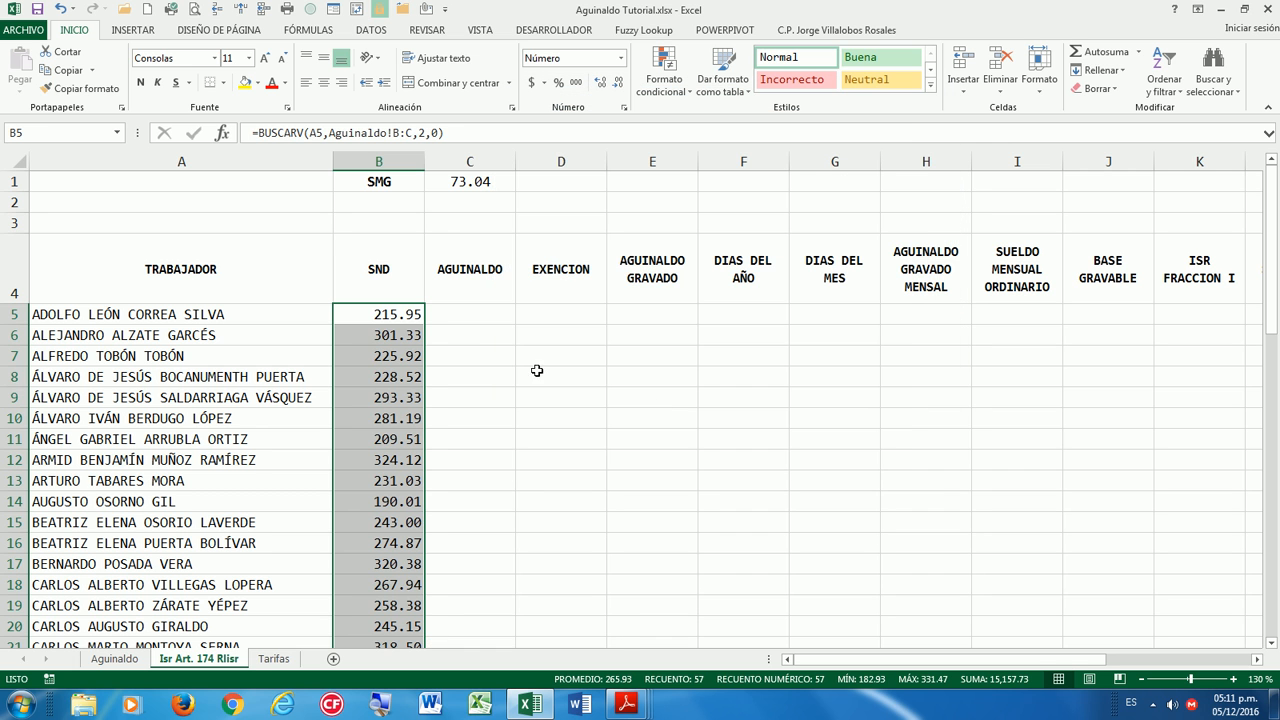
click(537, 371)
click(441, 321)
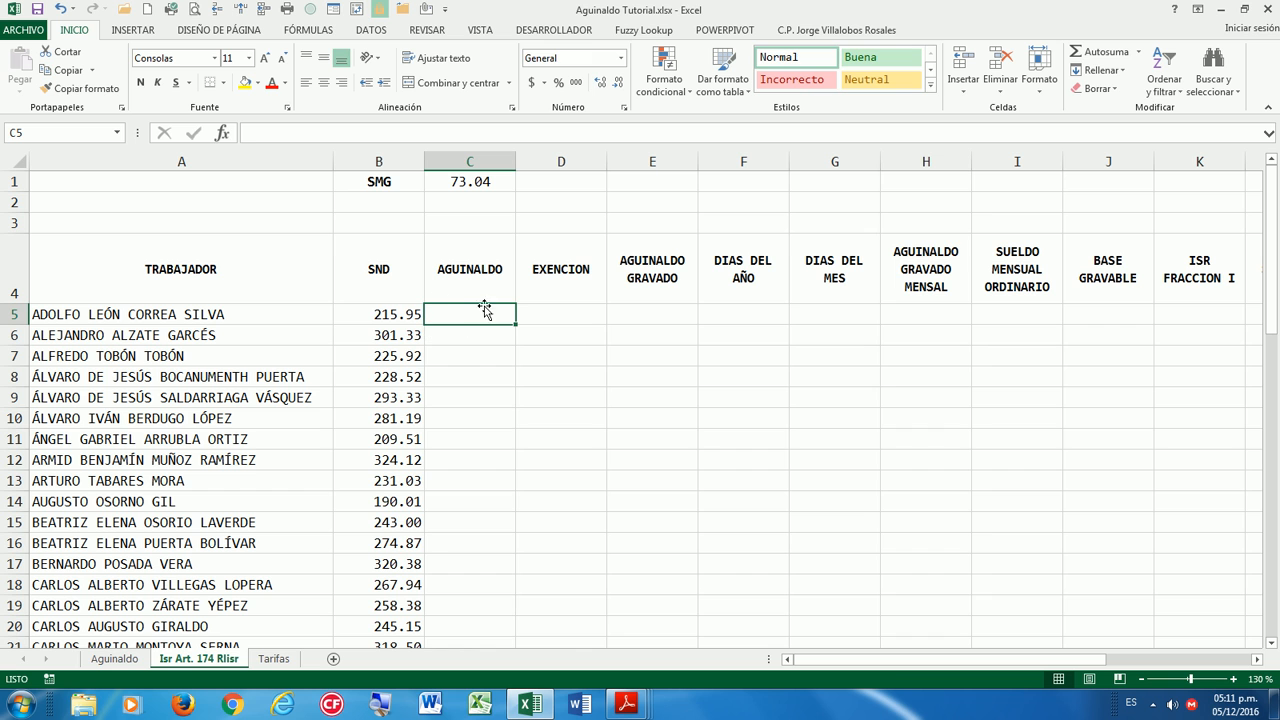
Enter =BUSCARV(A5,Aguinaldo!B:K,10,0) in C5 to look up the worker's aguinaldo.
text(=BUS)
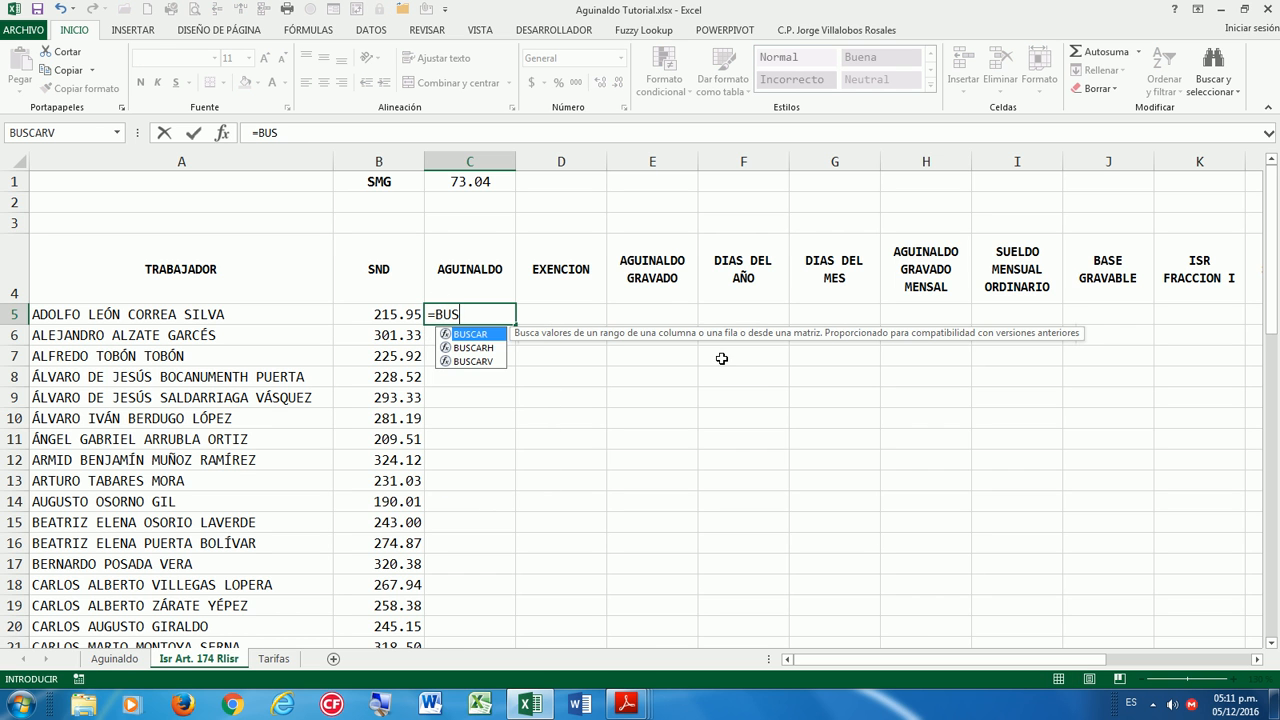
double_click(497, 361)
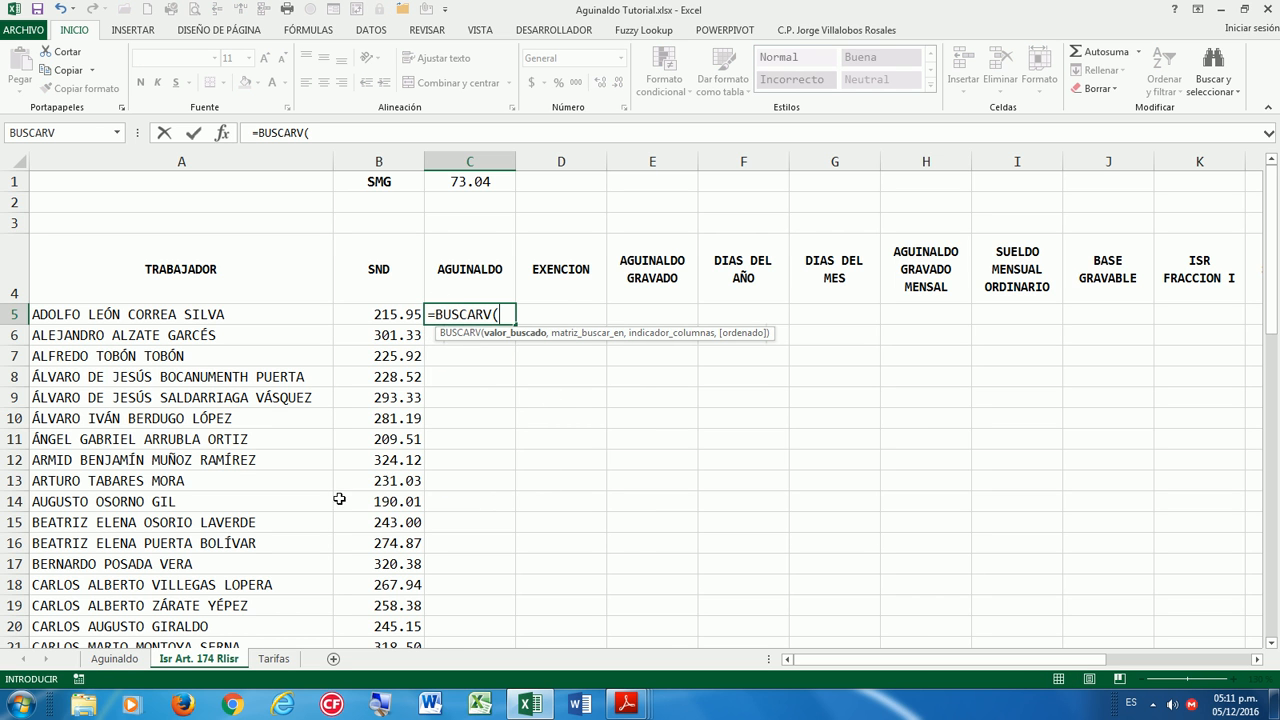
click(226, 314)
text(,)
click(114, 659)
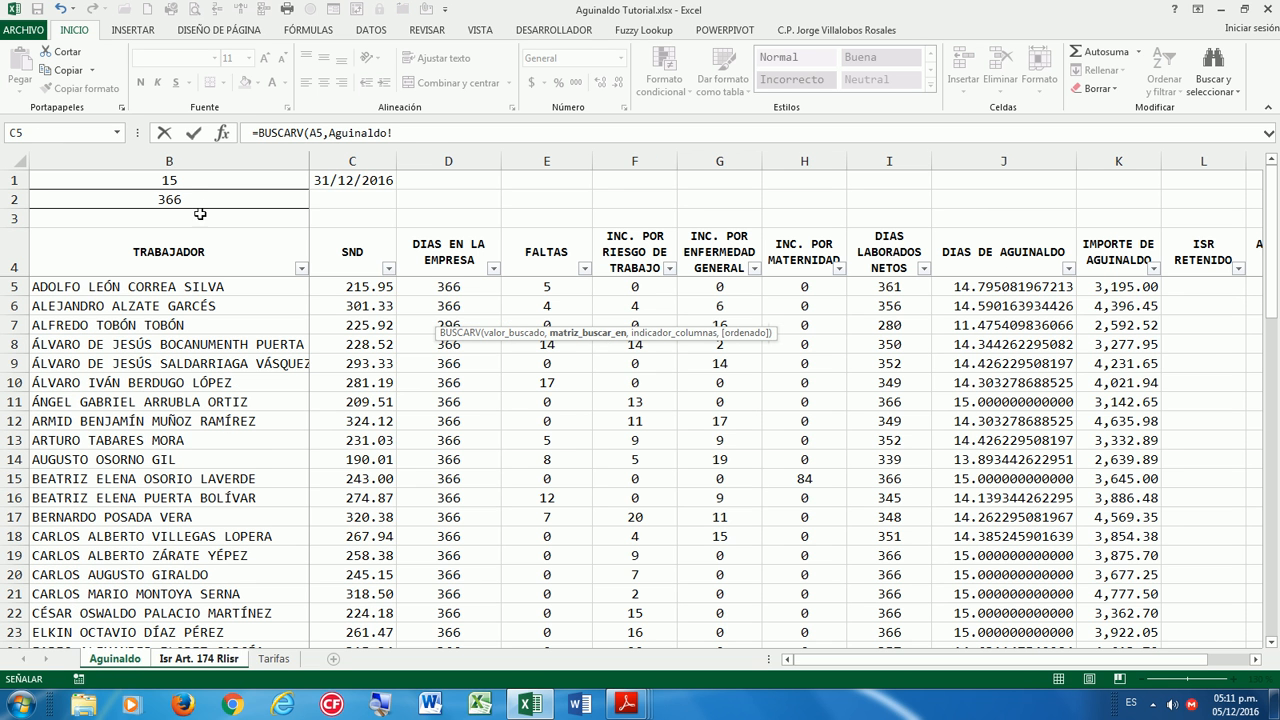
drag(195, 152, 1114, 165)
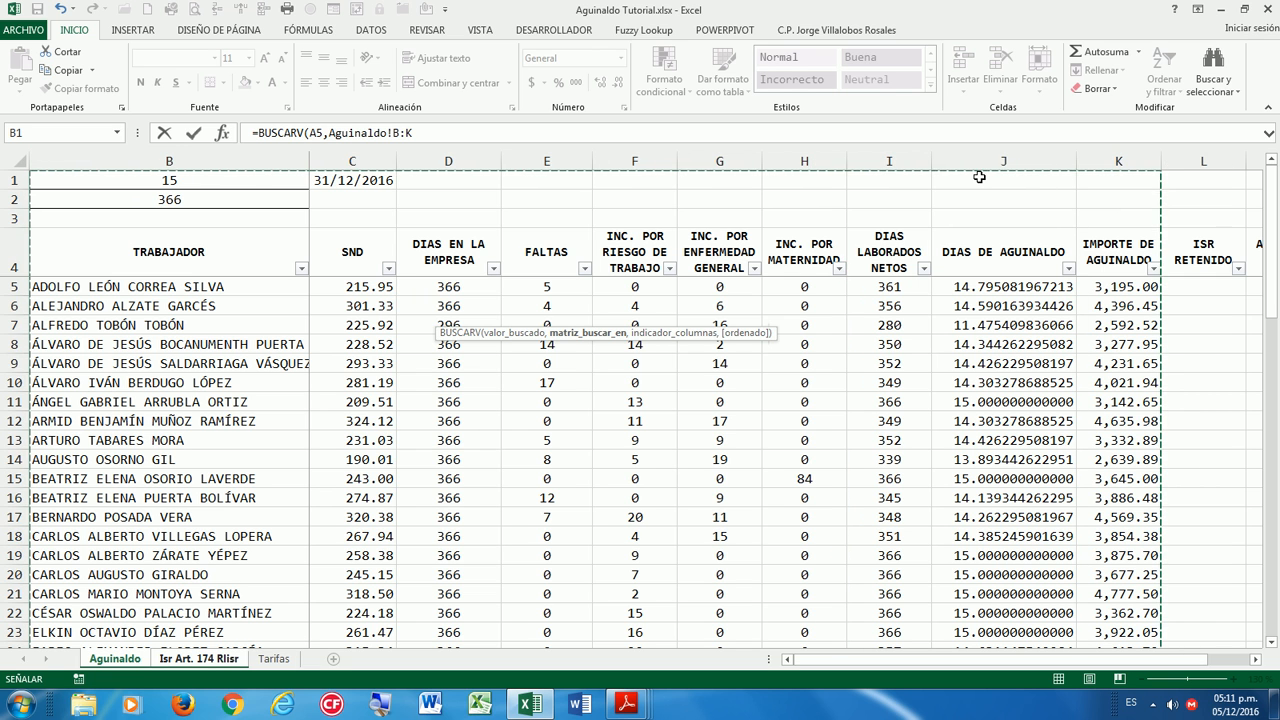
text(,)
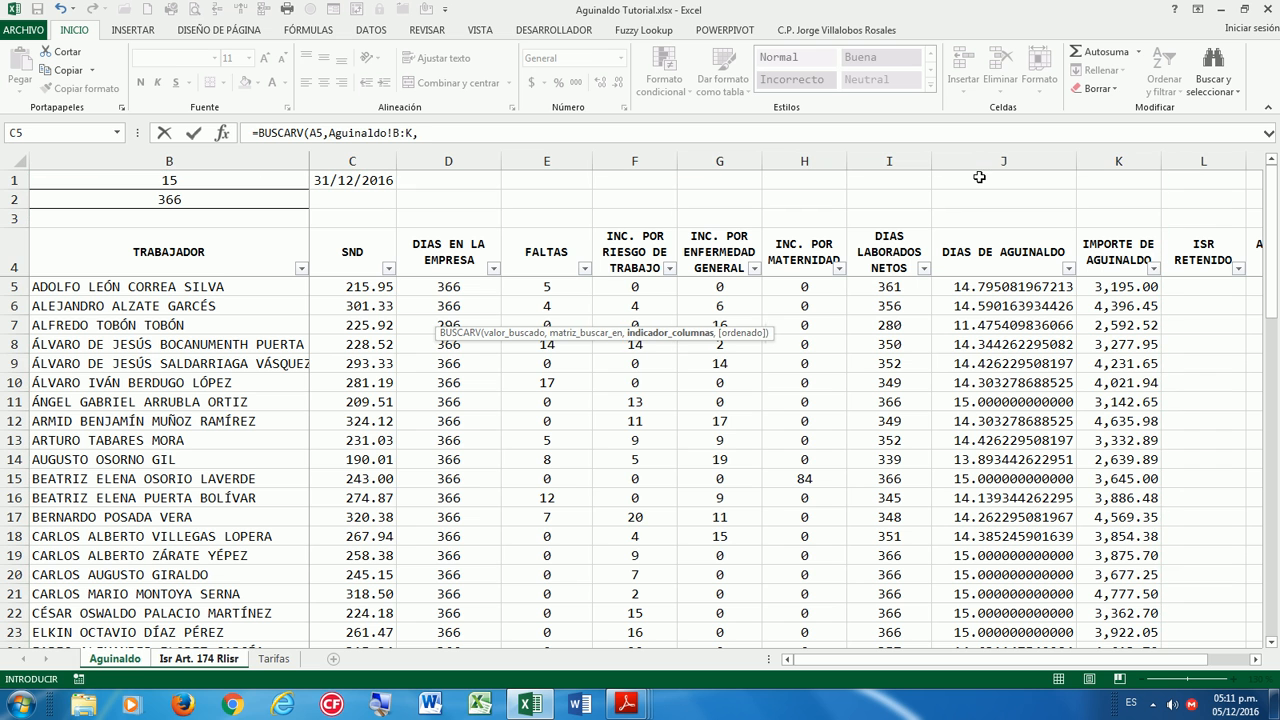
text(10,0)
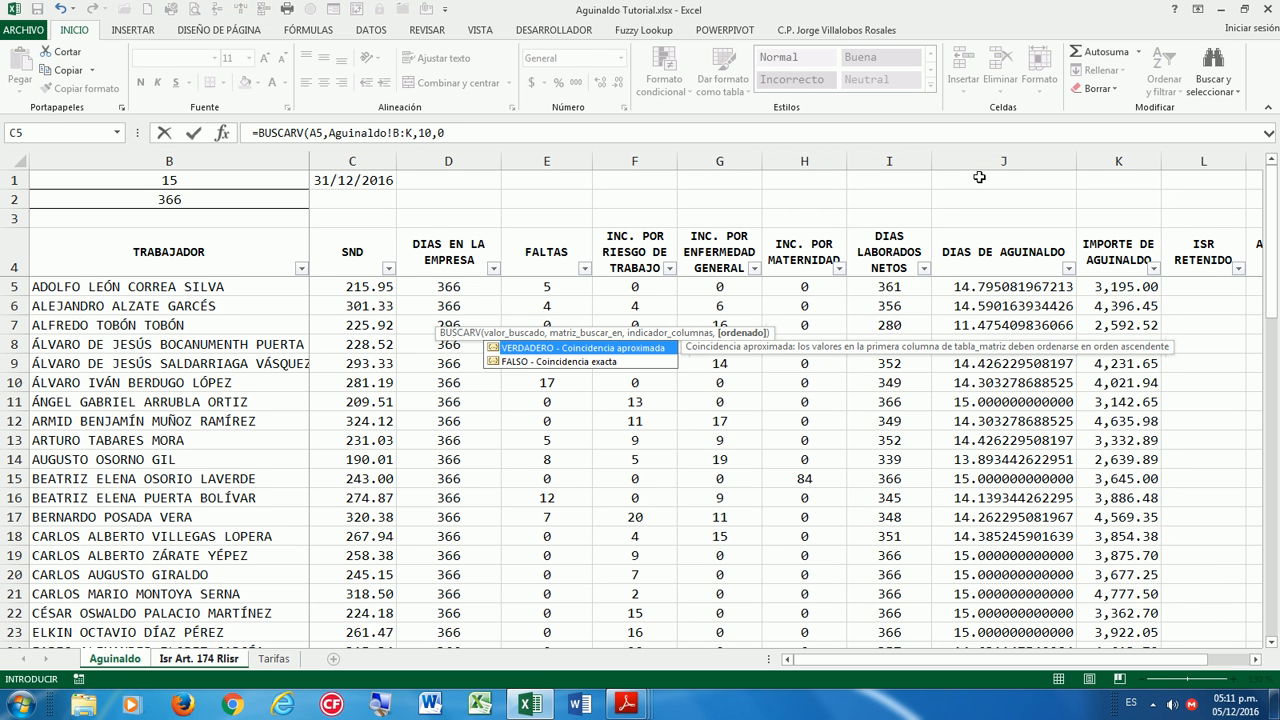
text())
key(Return)
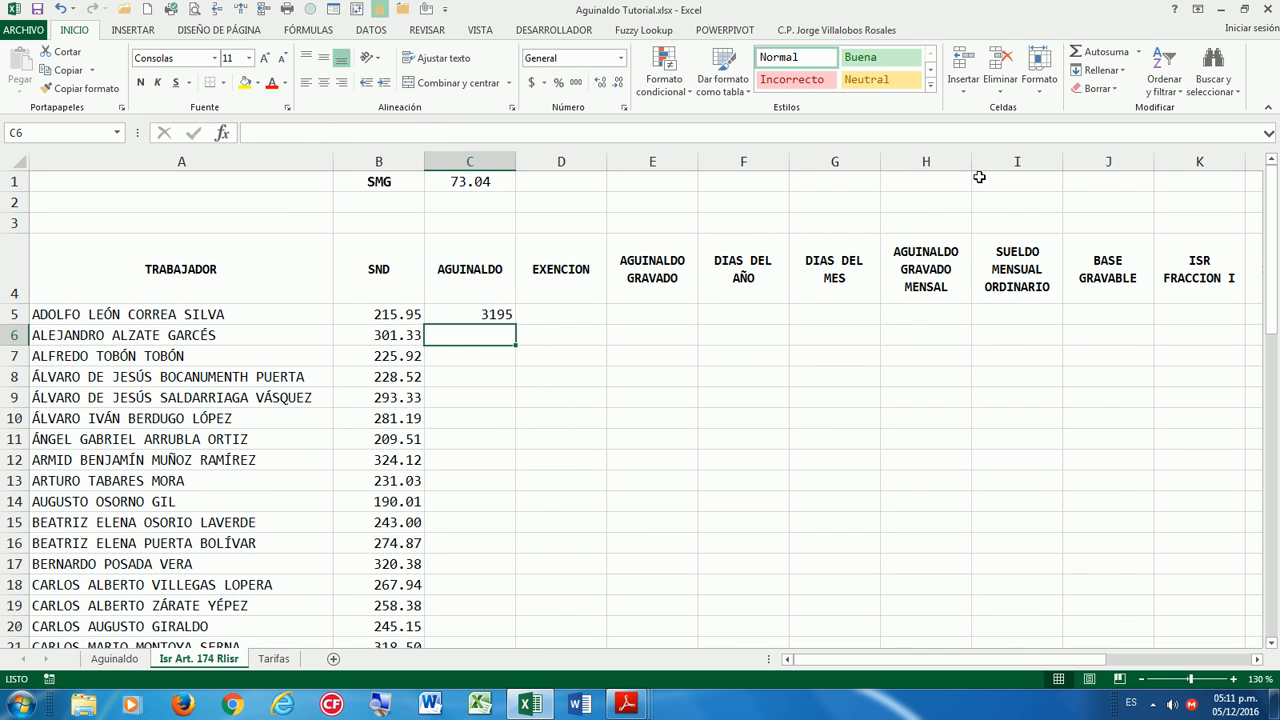
Fill the AGUINALDO formula down and format it as Número with thousands separator.
key(Up)
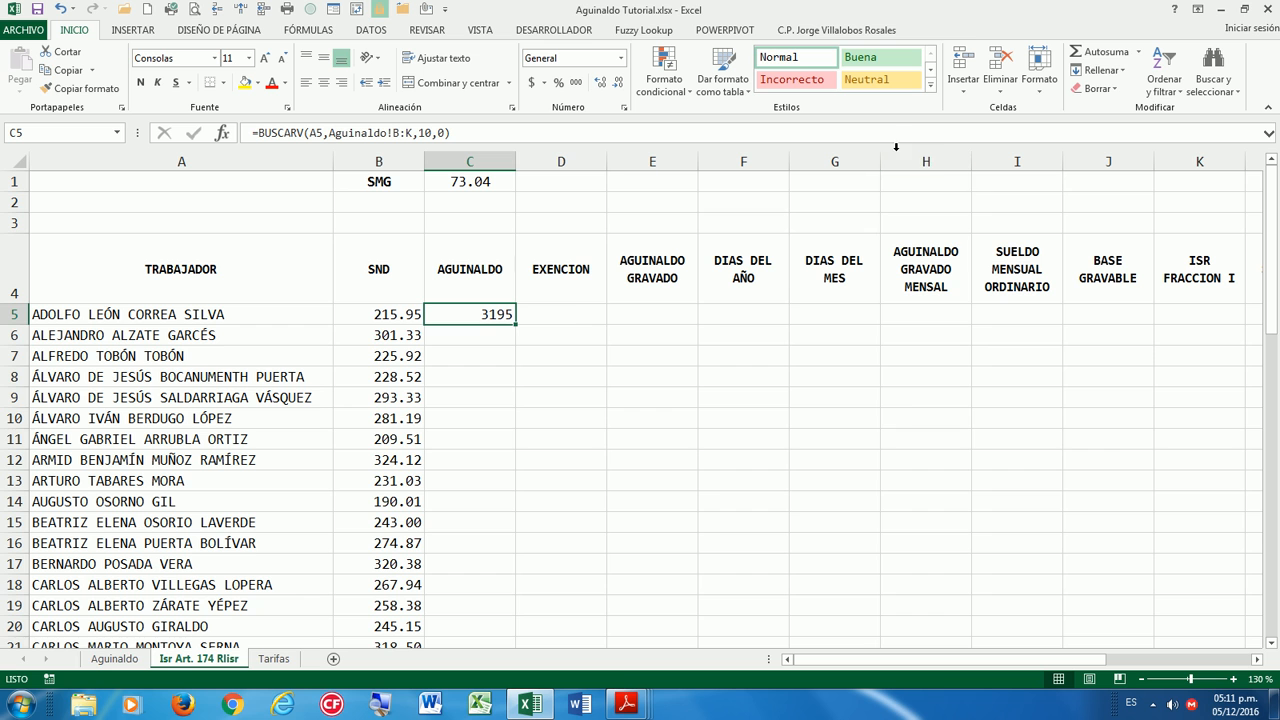
double_click(516, 323)
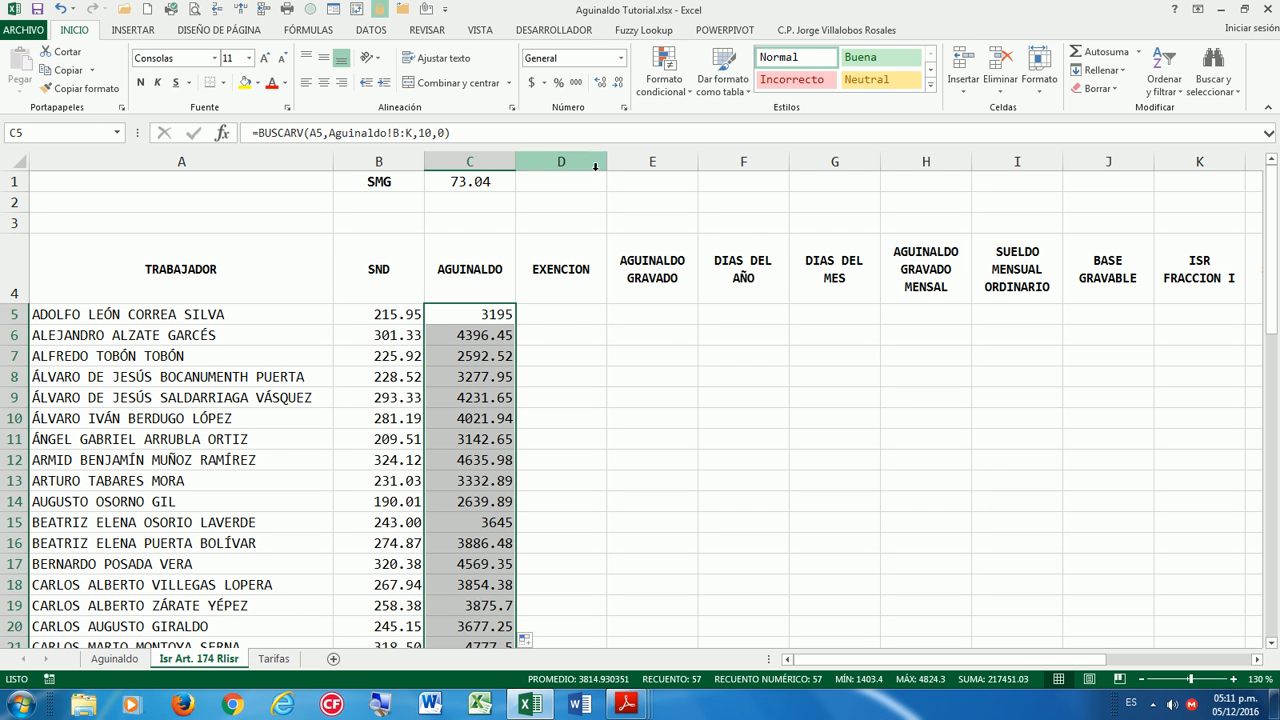
click(624, 112)
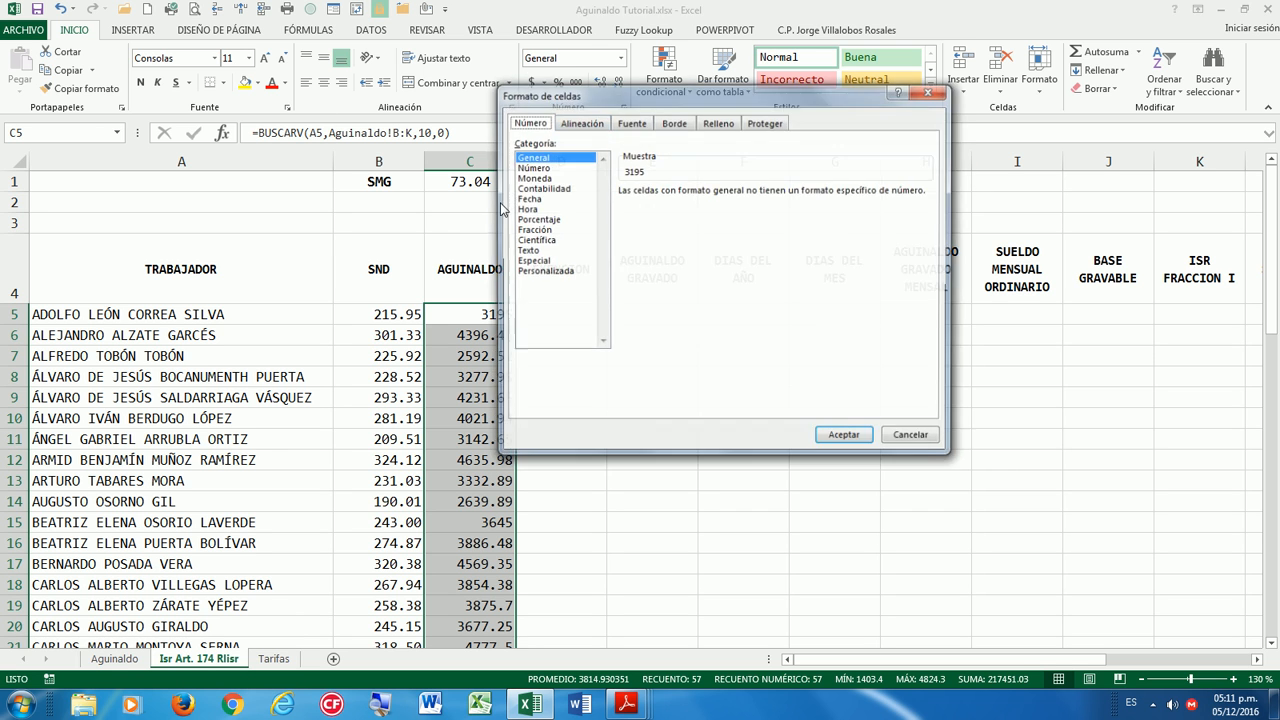
click(532, 167)
click(622, 211)
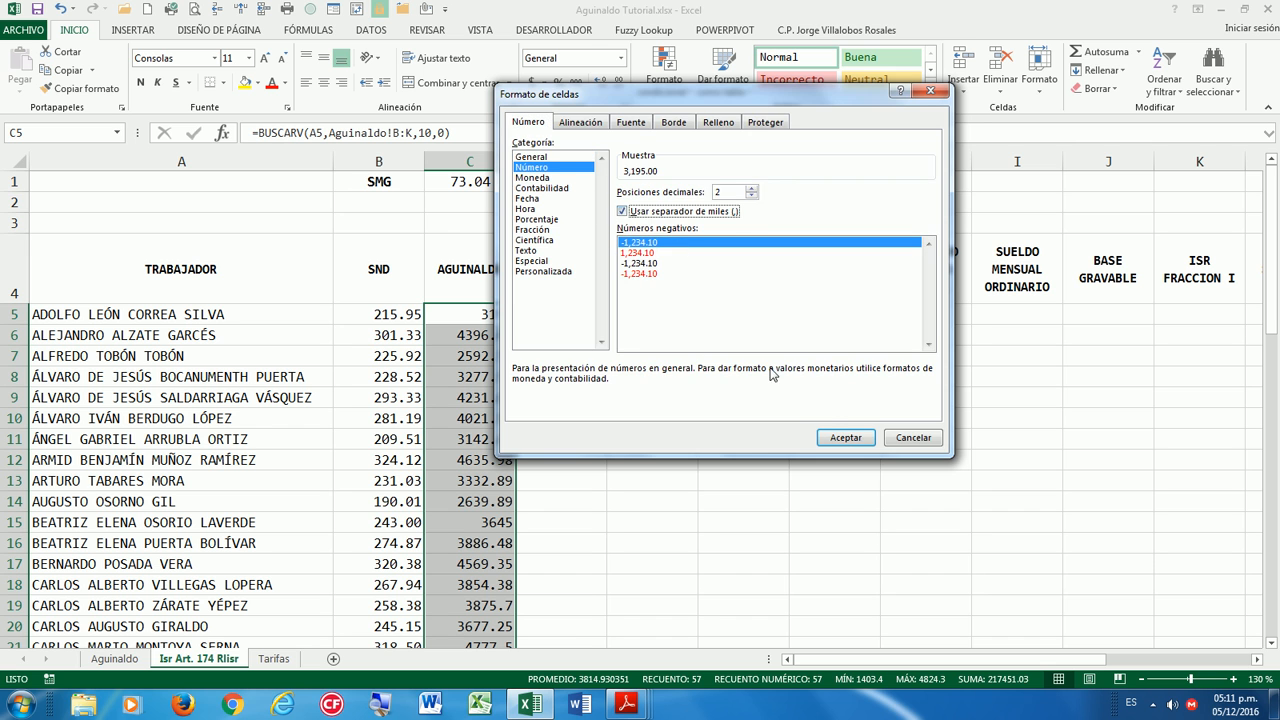
click(845, 437)
click(574, 318)
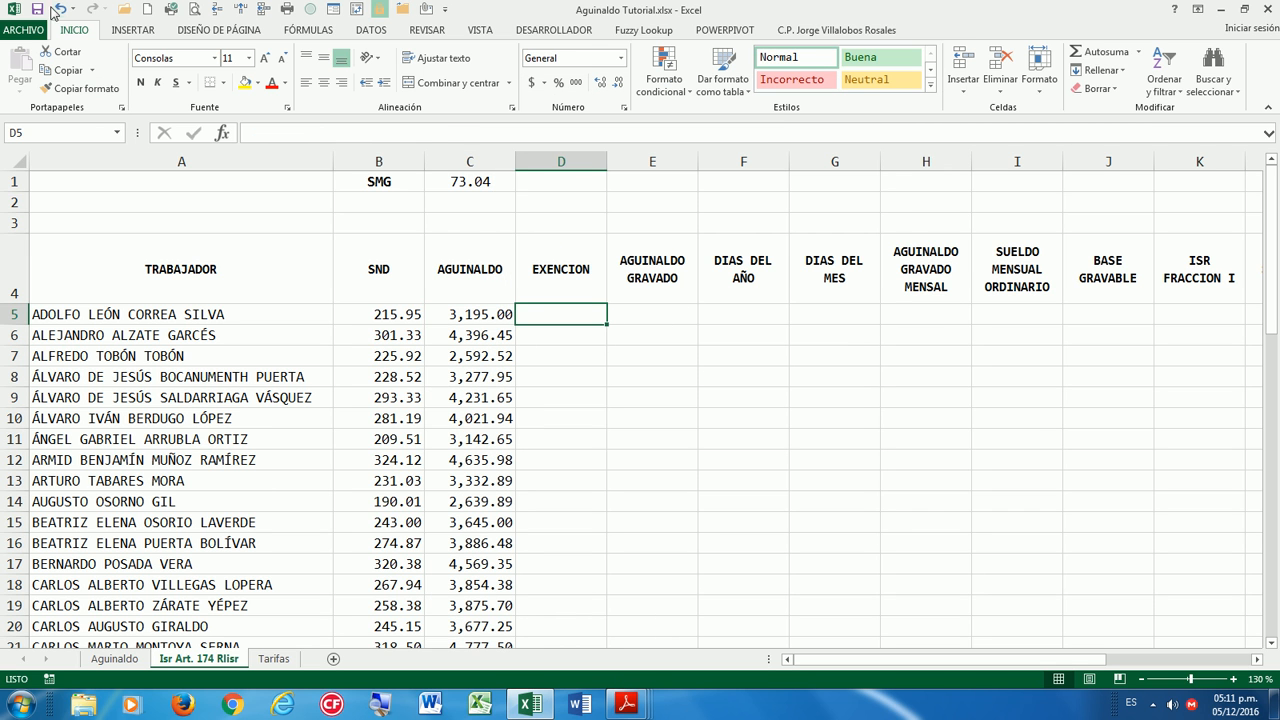
drag(480, 181, 373, 181)
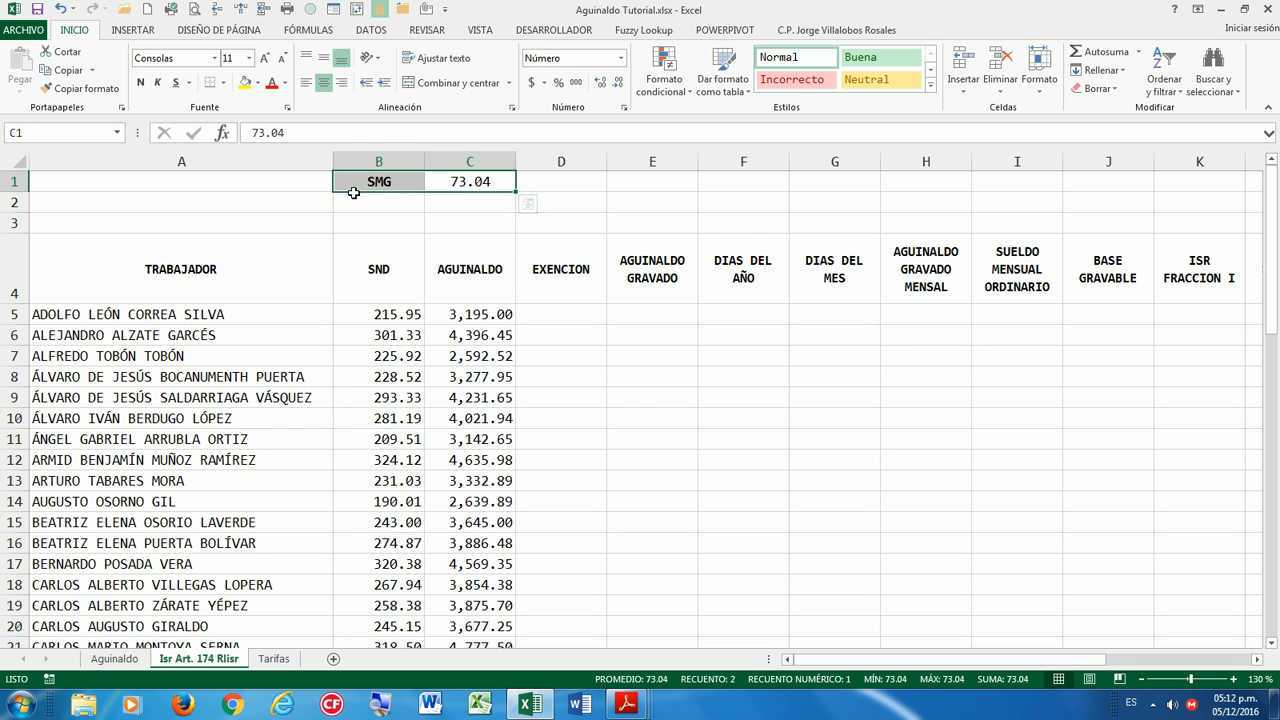
Define C1's 73.04 as the name SMG via Create from Selection using the left column.
click(406, 182)
drag(477, 183, 390, 184)
click(308, 30)
click(607, 90)
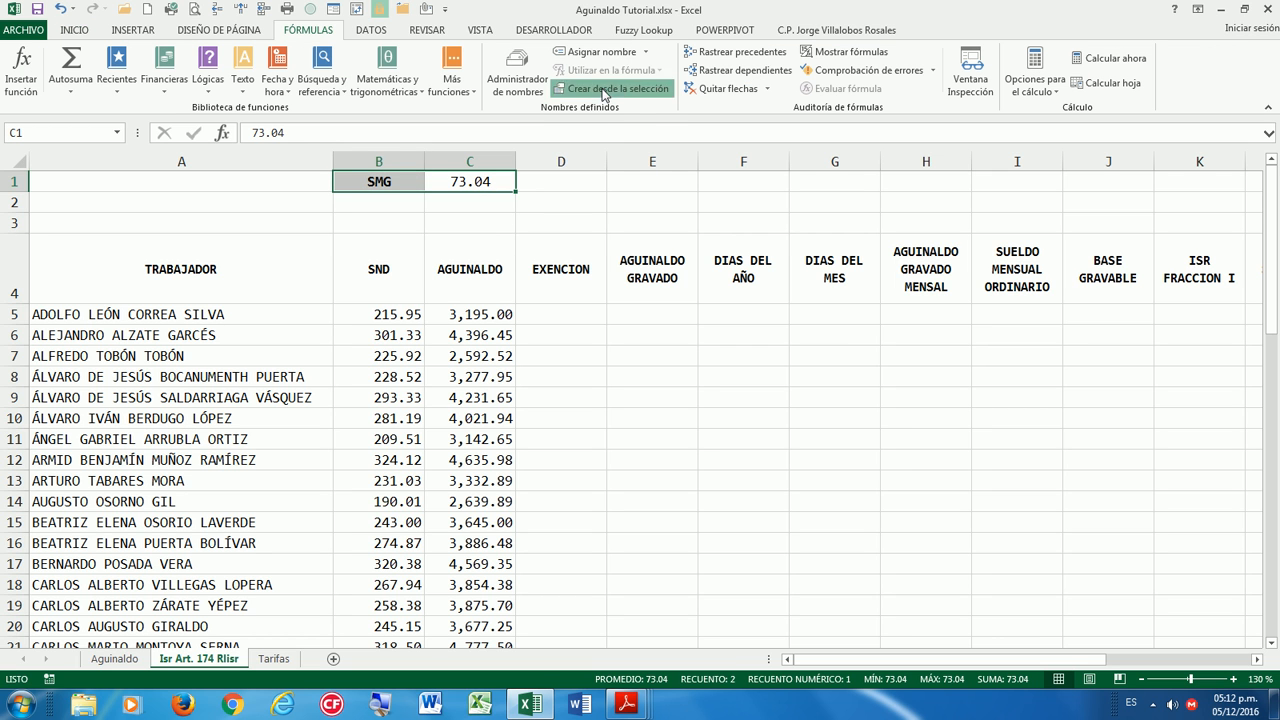
click(722, 321)
click(463, 218)
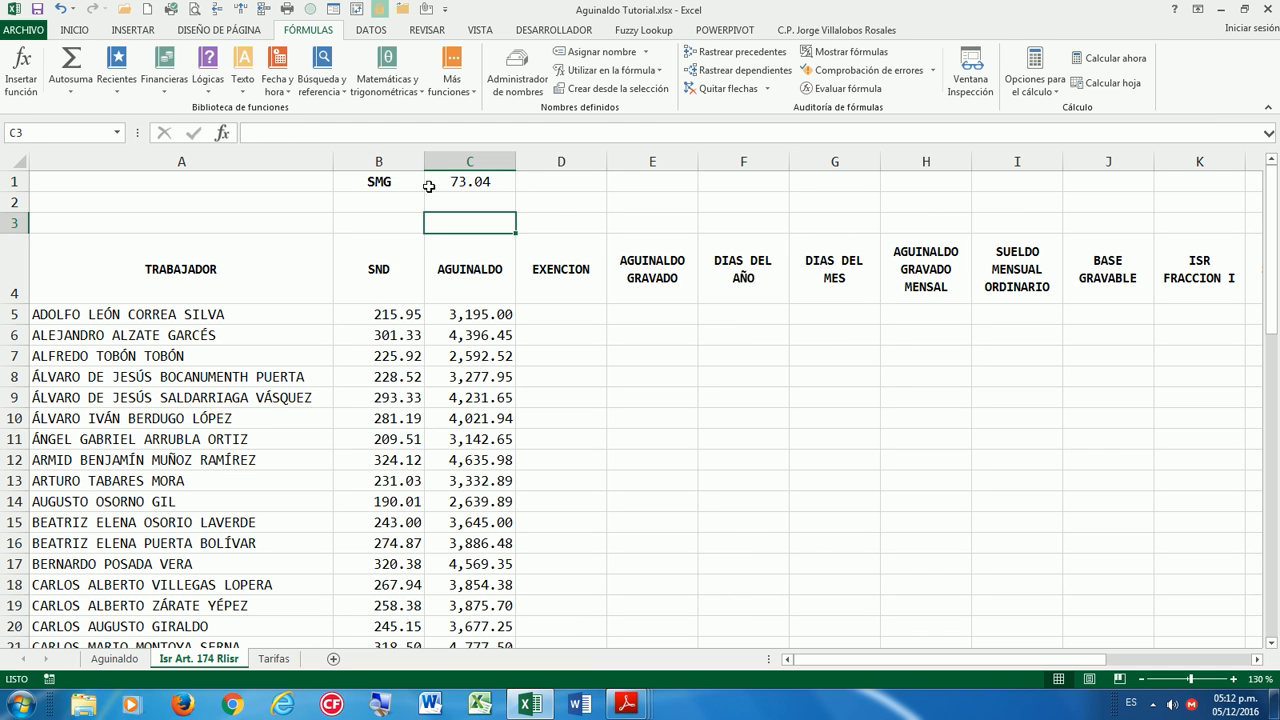
Confirm the SMG name in the Name Manager and close it.
click(380, 181)
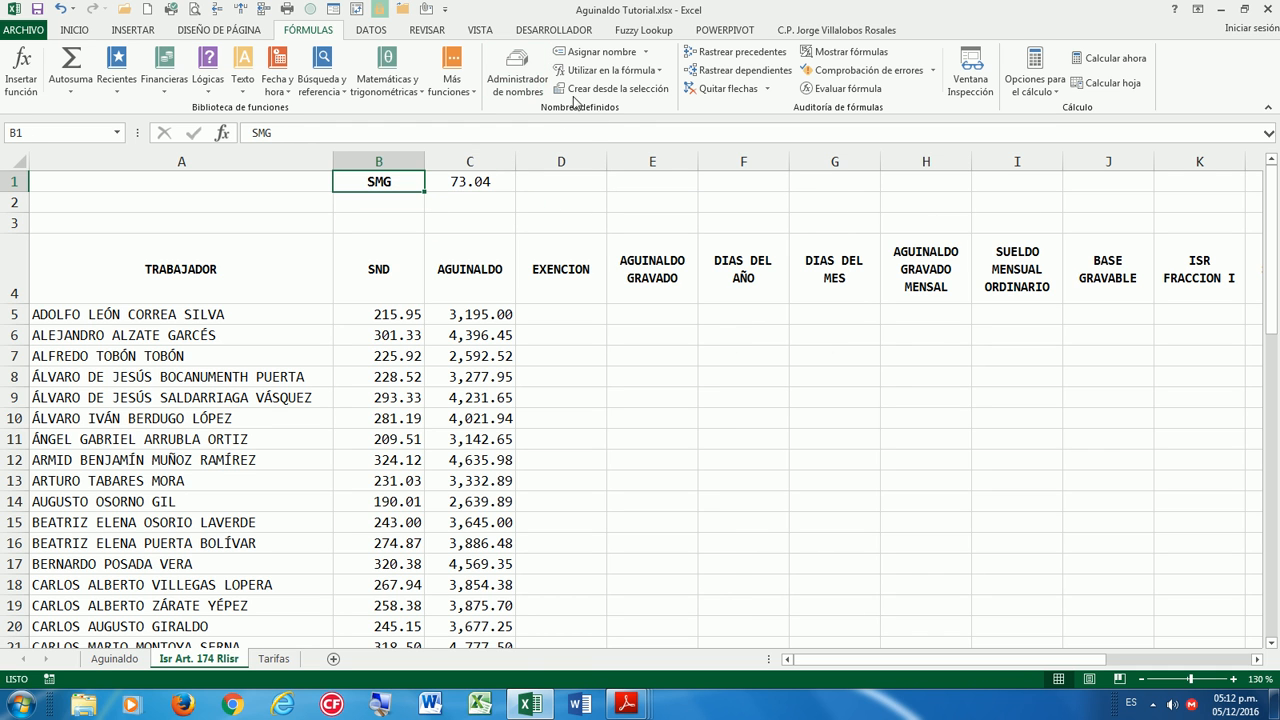
click(517, 70)
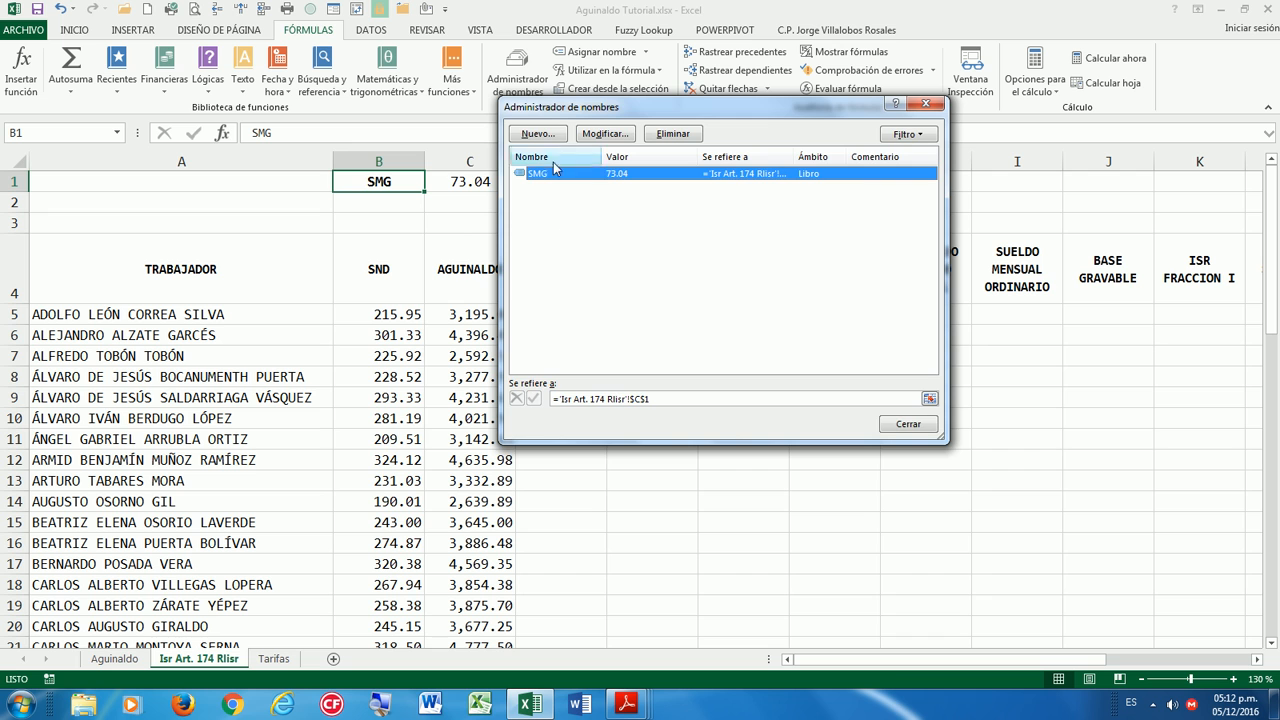
click(908, 424)
click(558, 316)
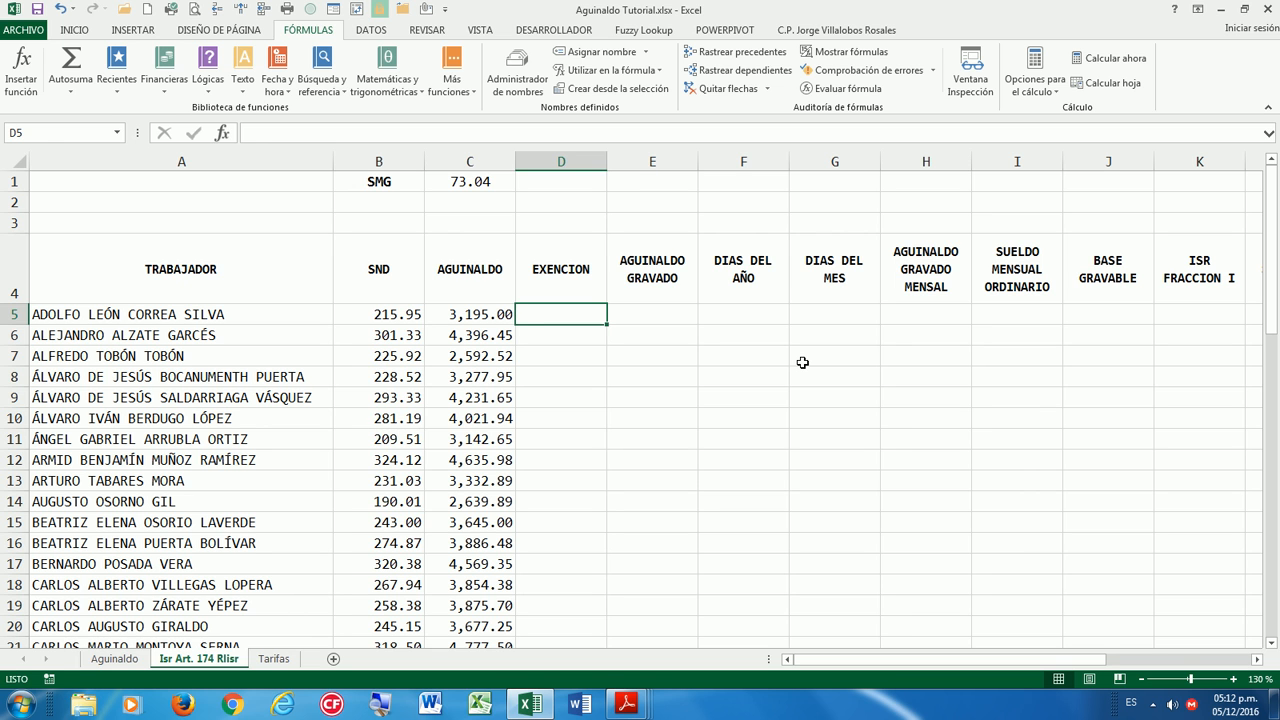
Enter an SI formula in D5 capping the aguinaldo at SMG*30, then fill it down column D.
text(=SI)
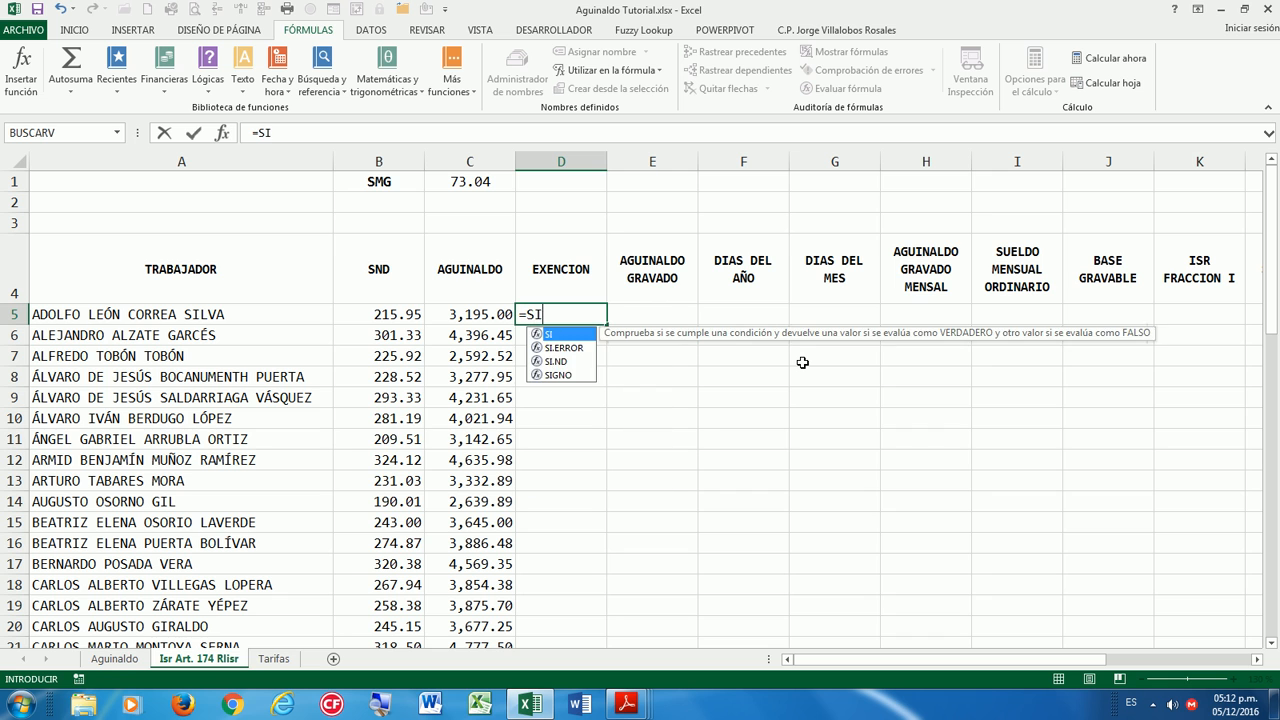
text(()
key(Left)
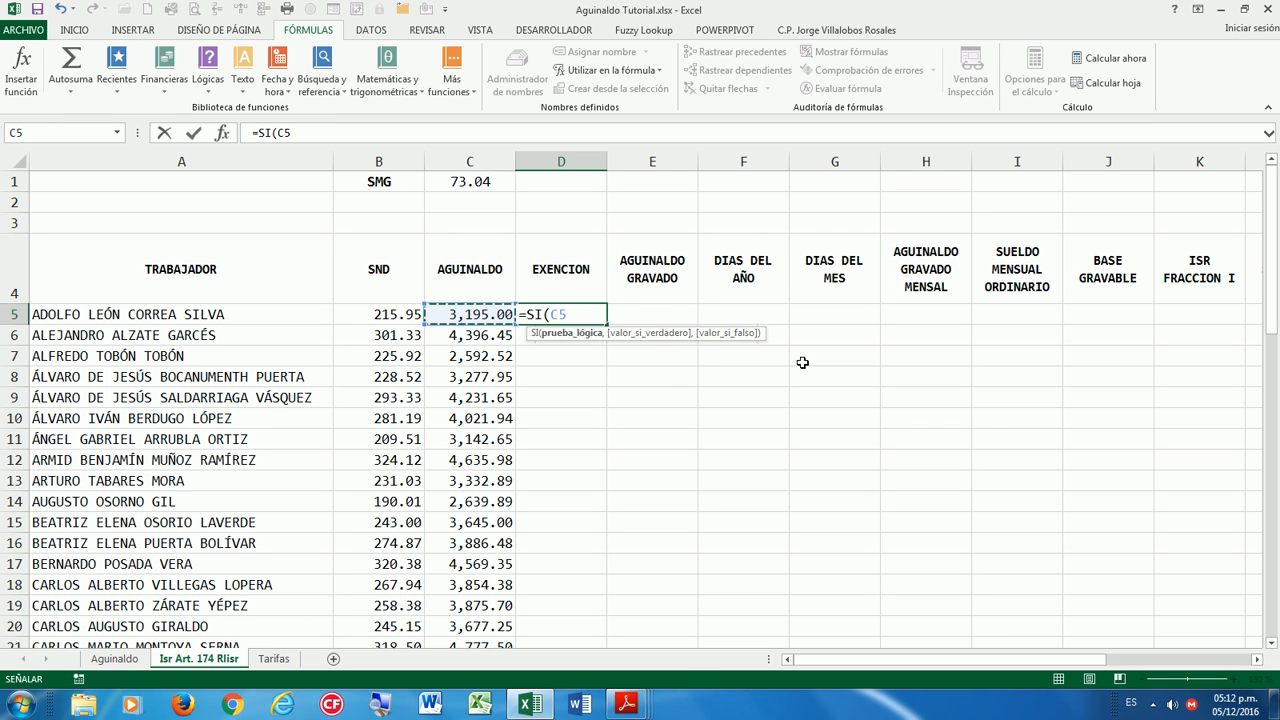
text(>)
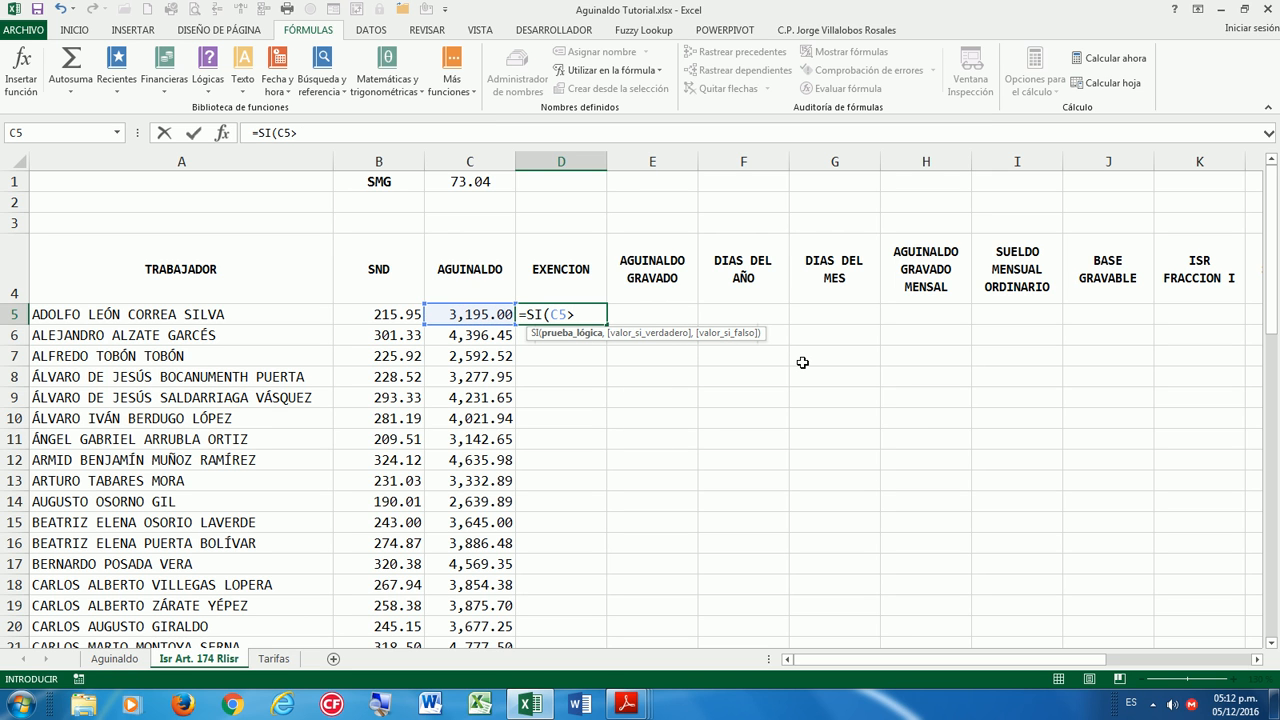
text((S)
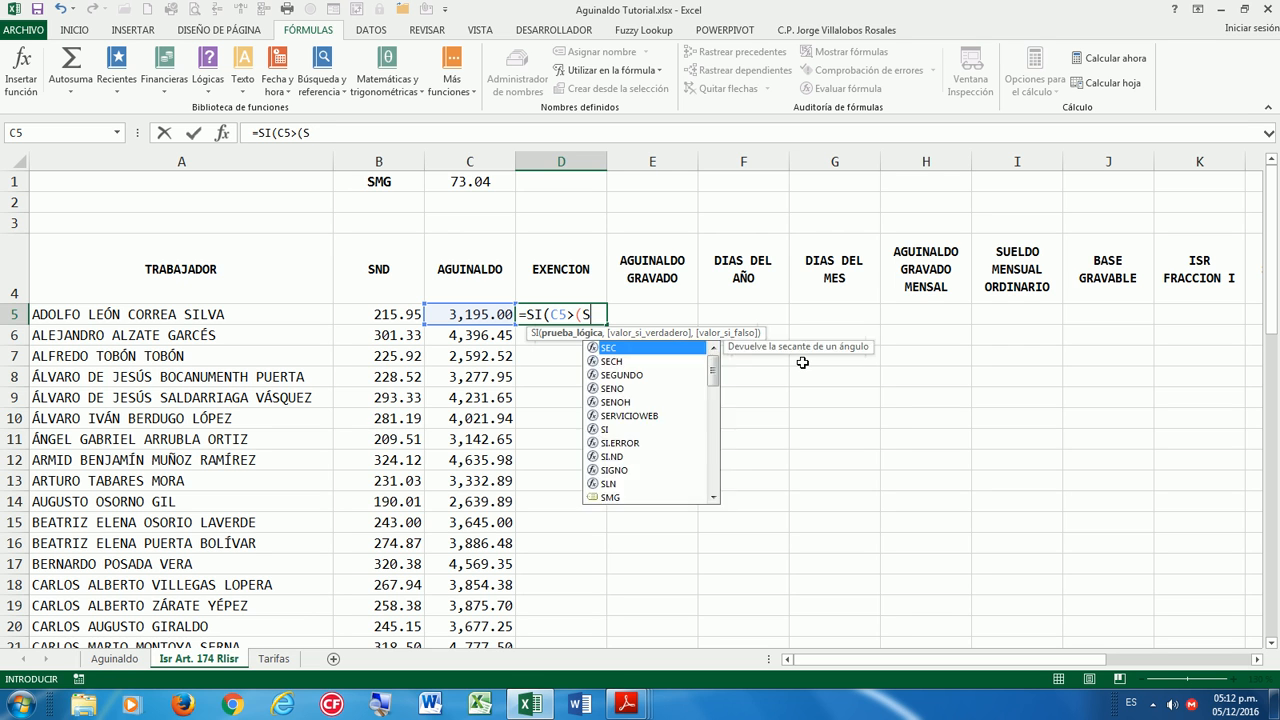
text(MG*30)
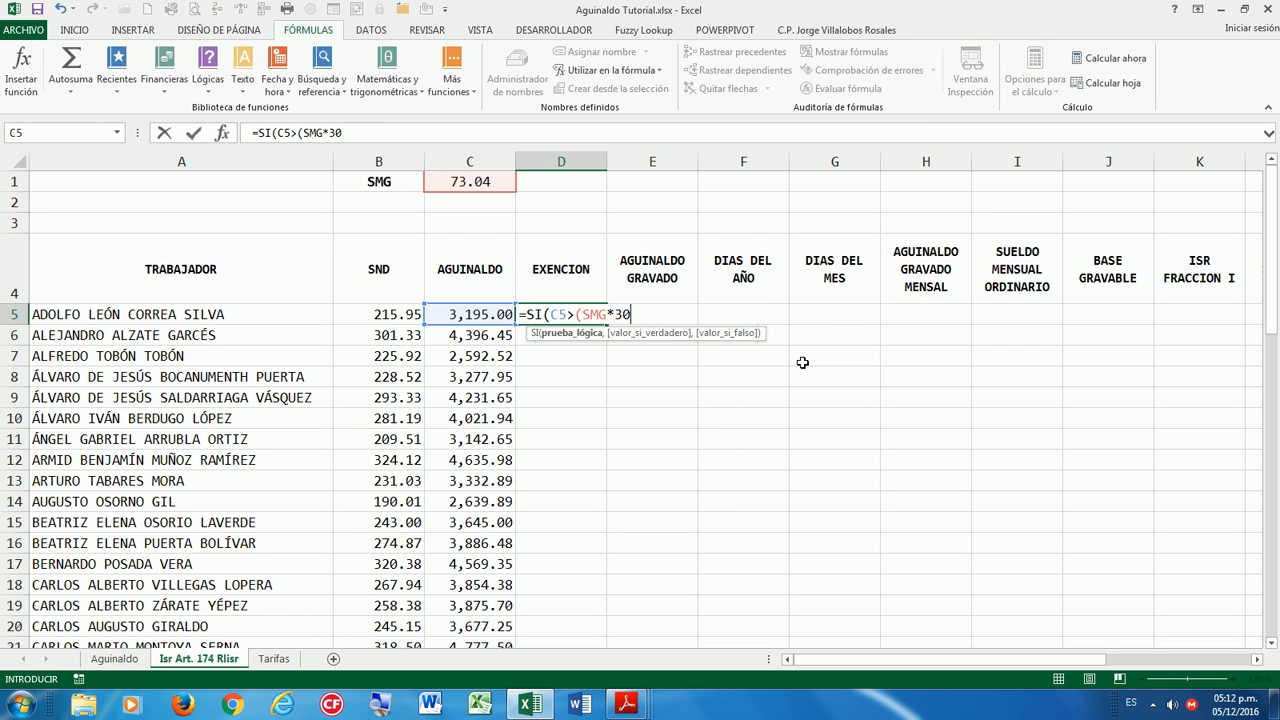
text(),()
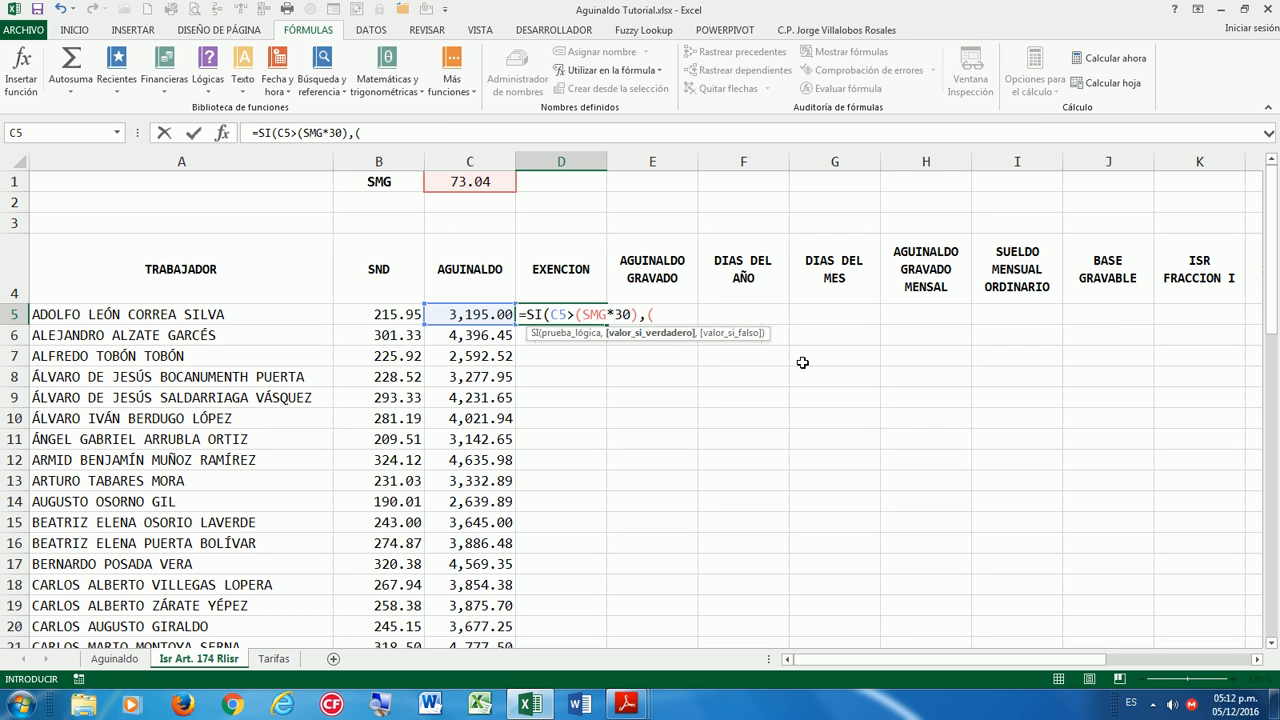
text(SMG*30)
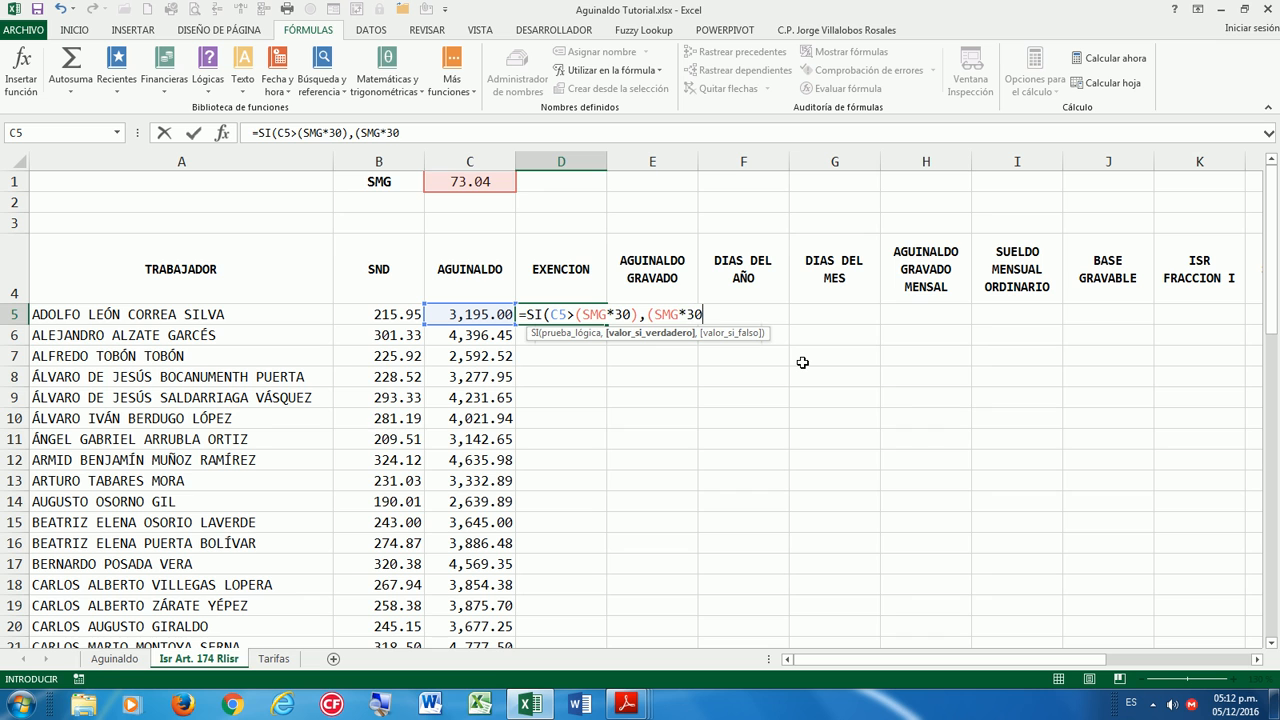
text(),)
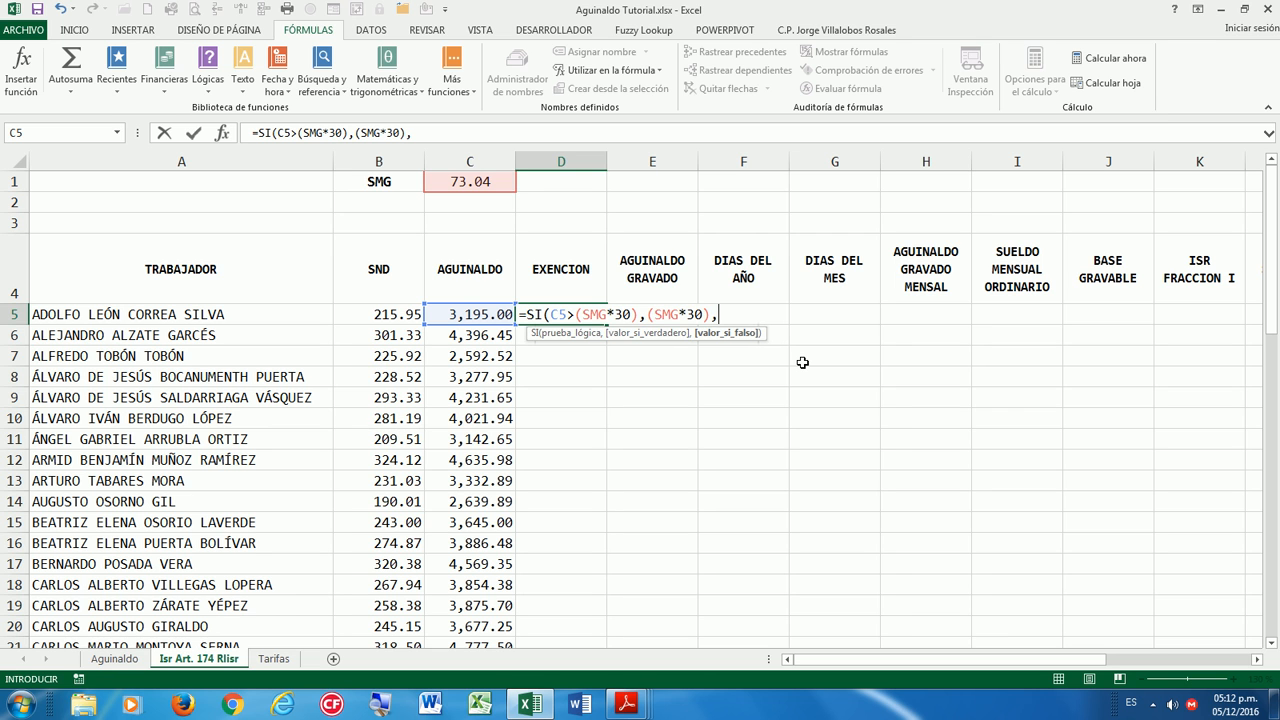
key(Left)
text())
key(ctrl+Return)
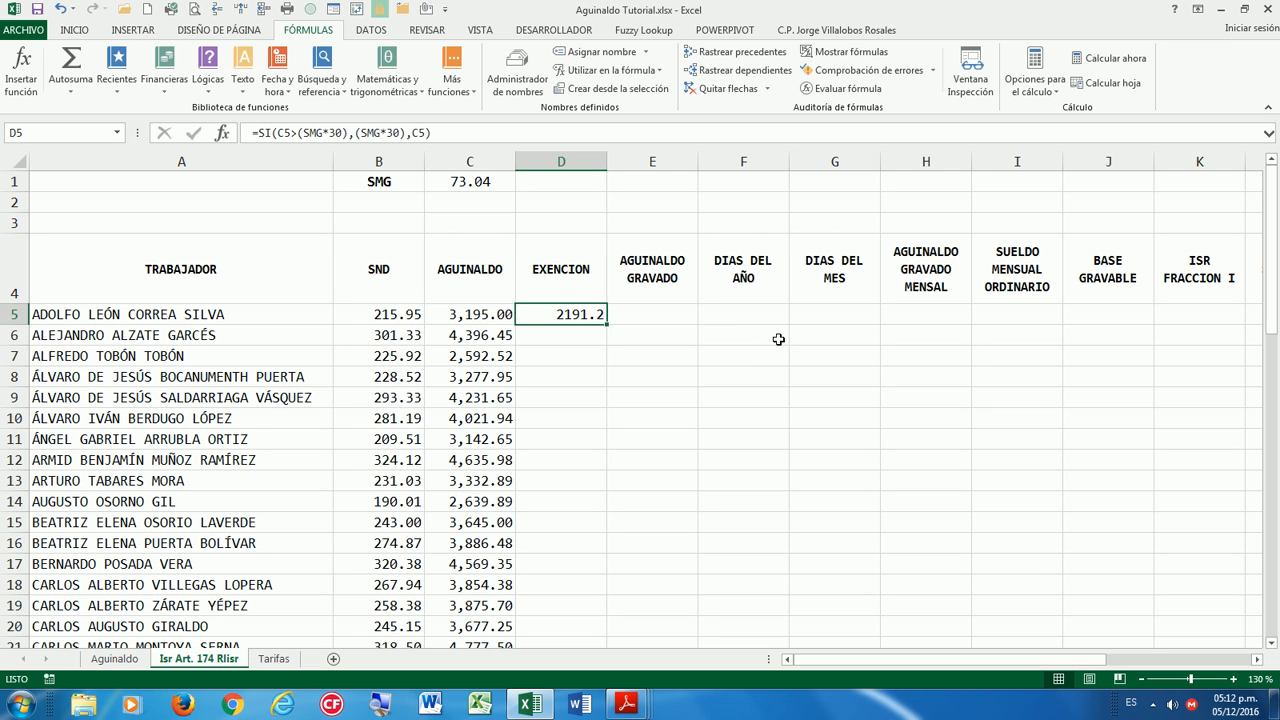
click(460, 313)
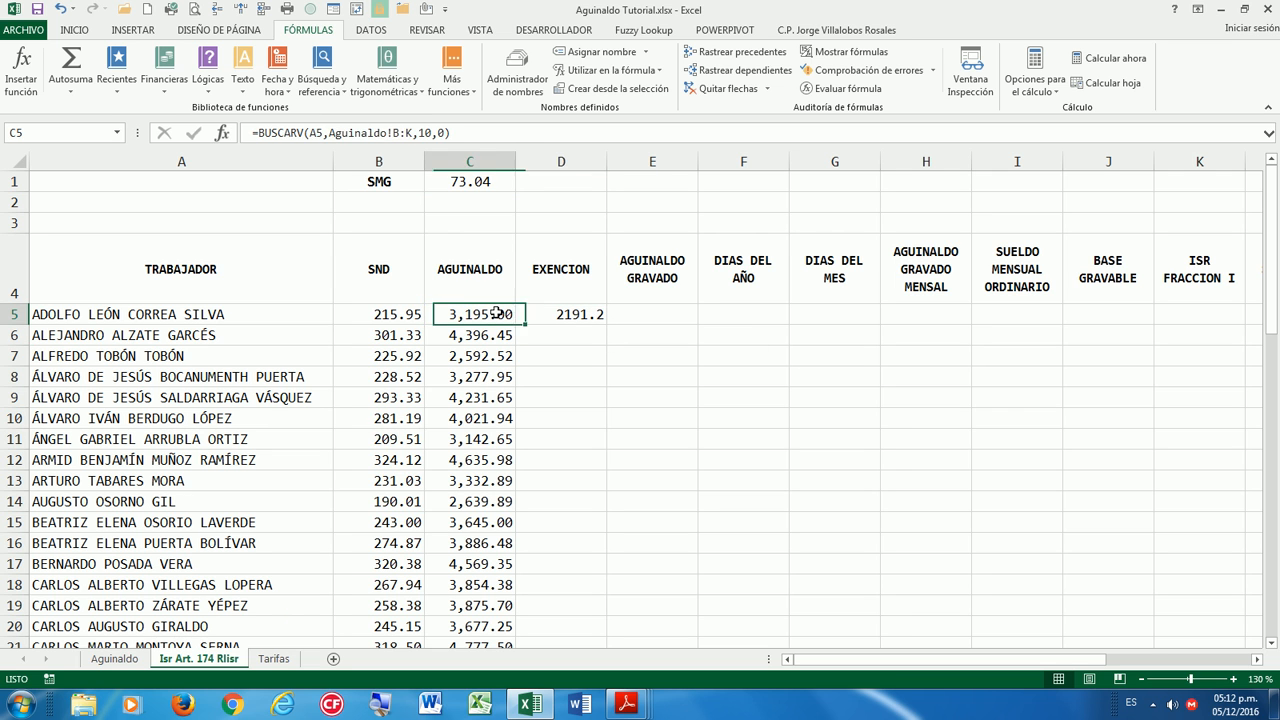
click(570, 315)
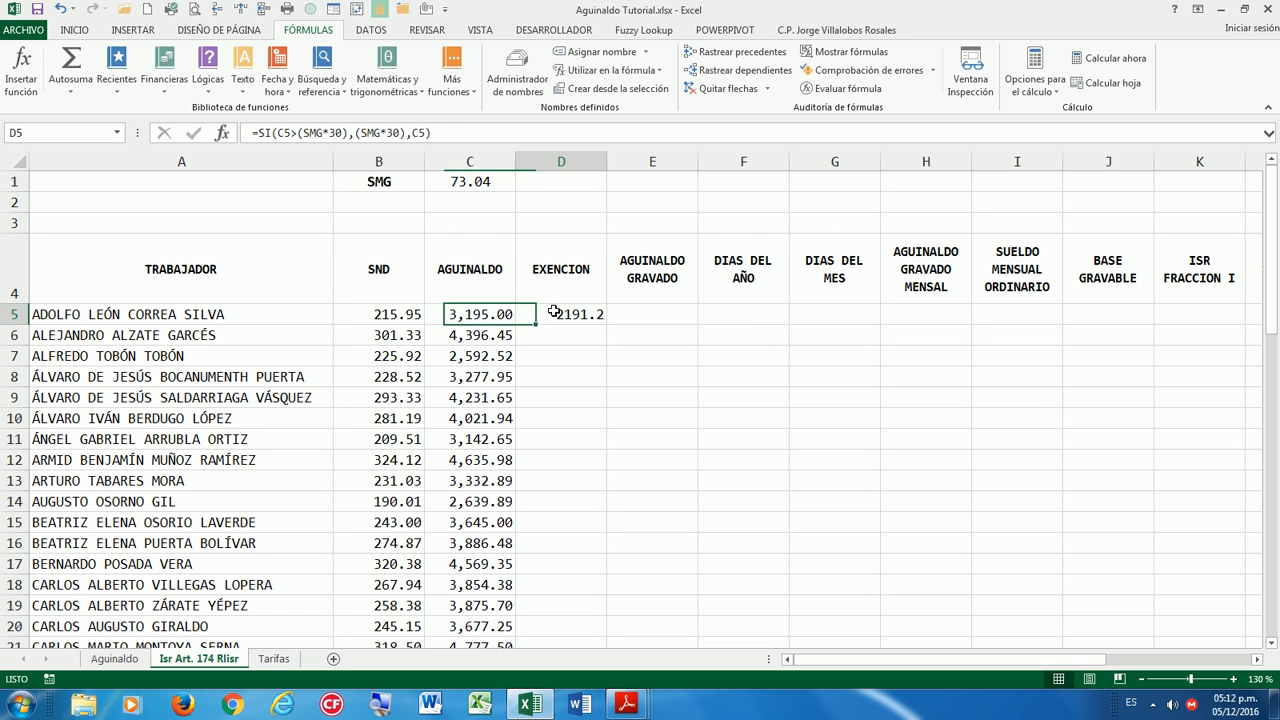
double_click(606, 325)
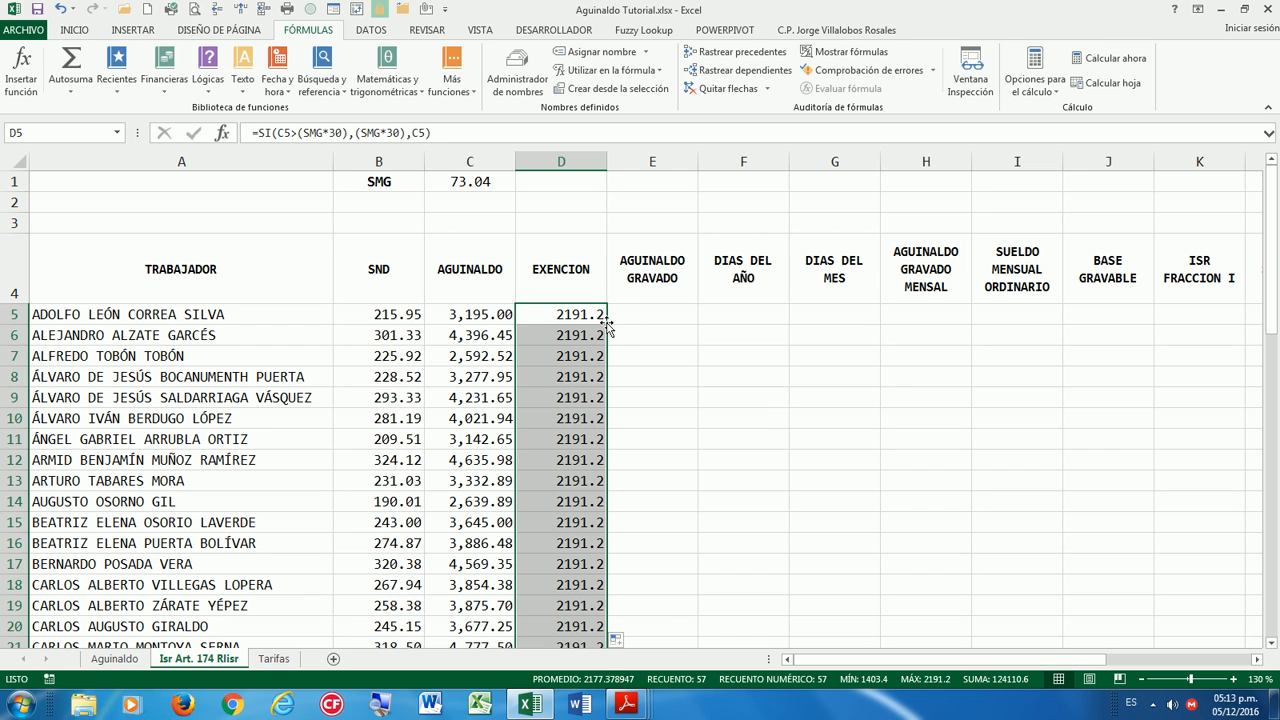
Format column D as Número with two decimals and a thousands separator.
click(80, 32)
click(622, 107)
click(553, 168)
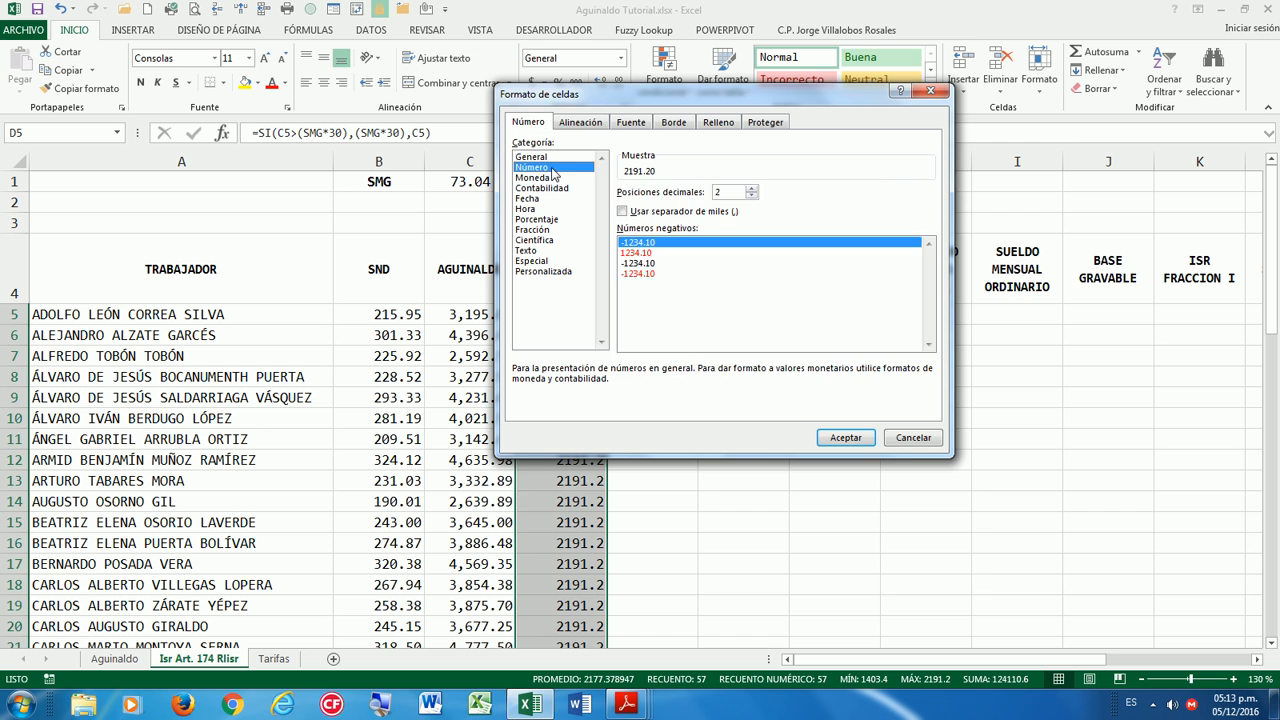
drag(635, 98, 715, 210)
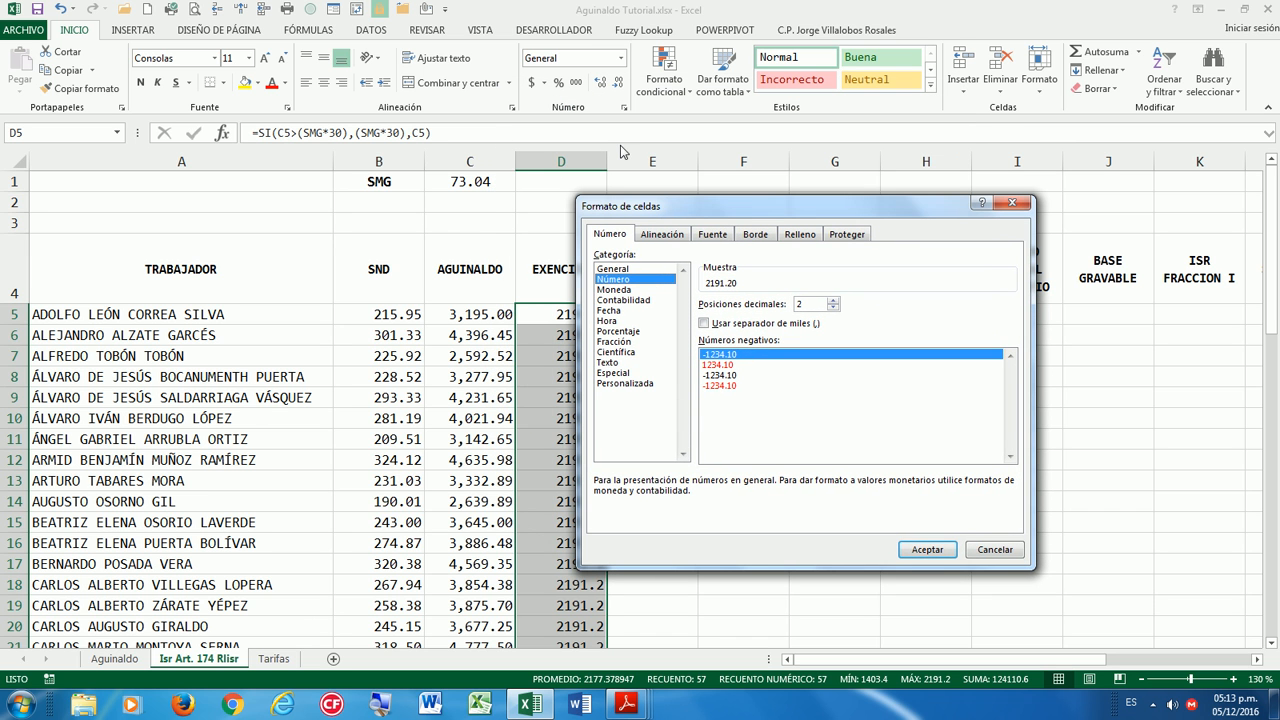
click(928, 556)
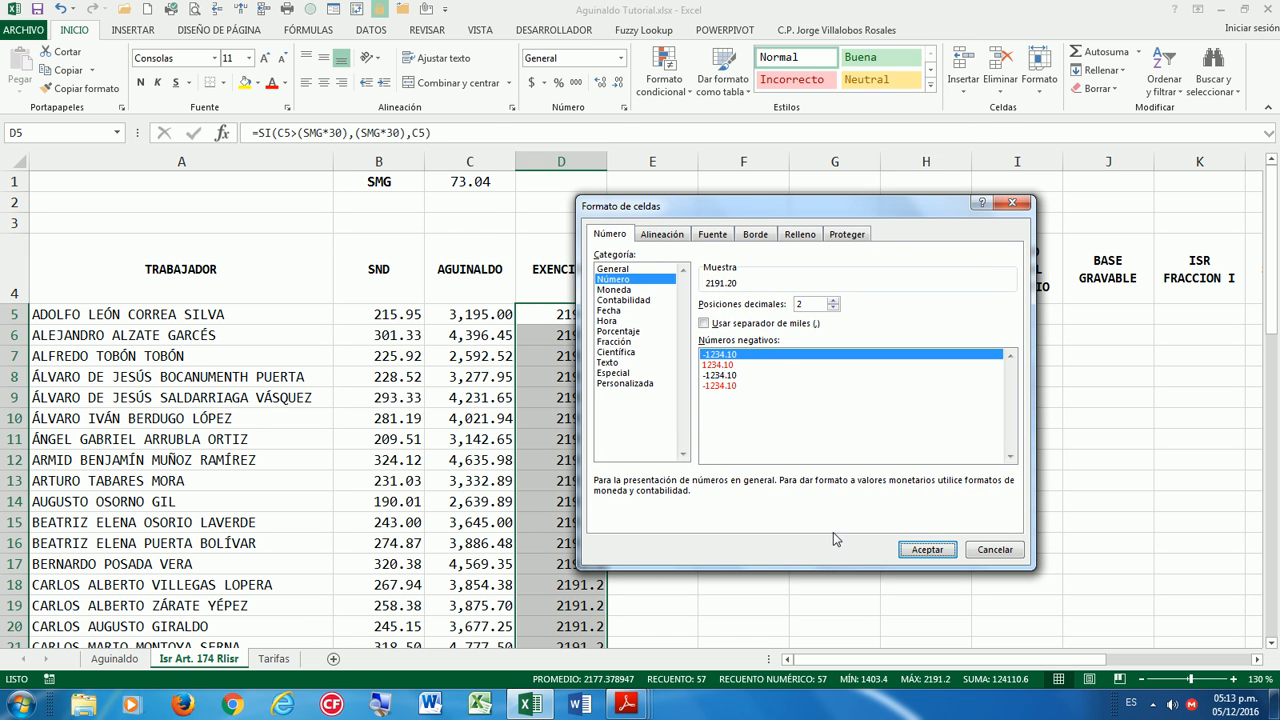
click(704, 323)
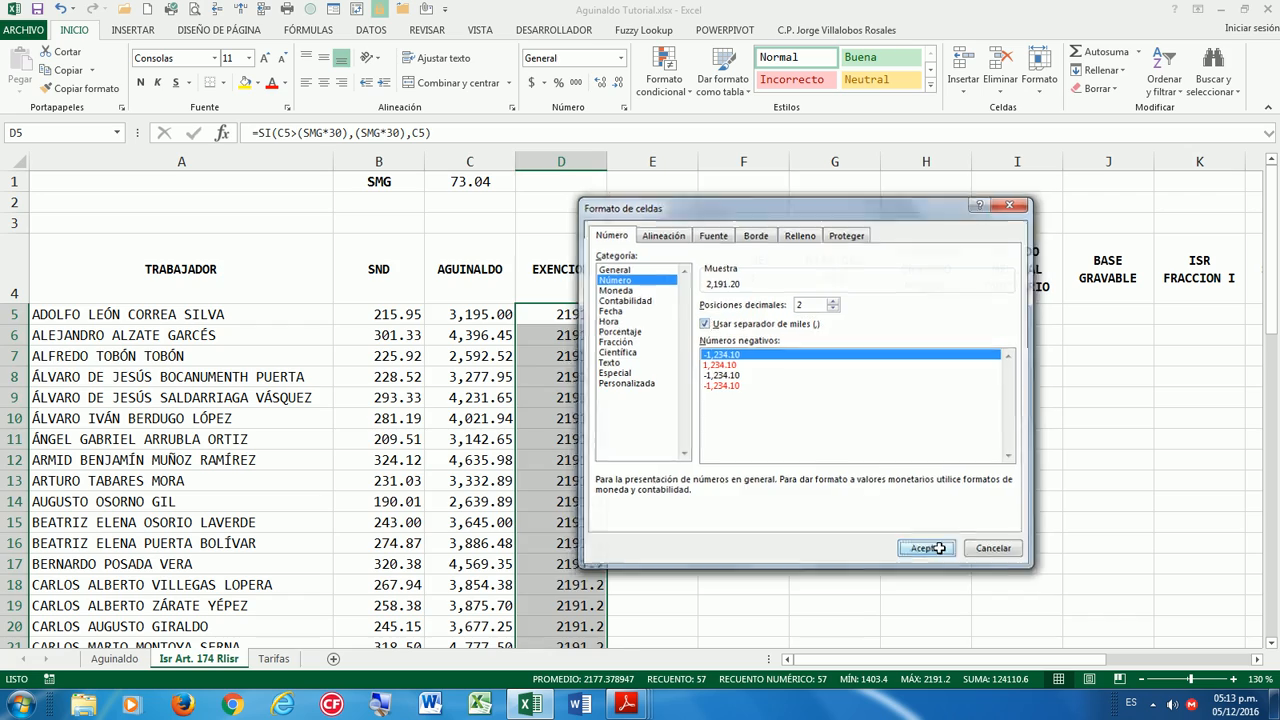
click(938, 548)
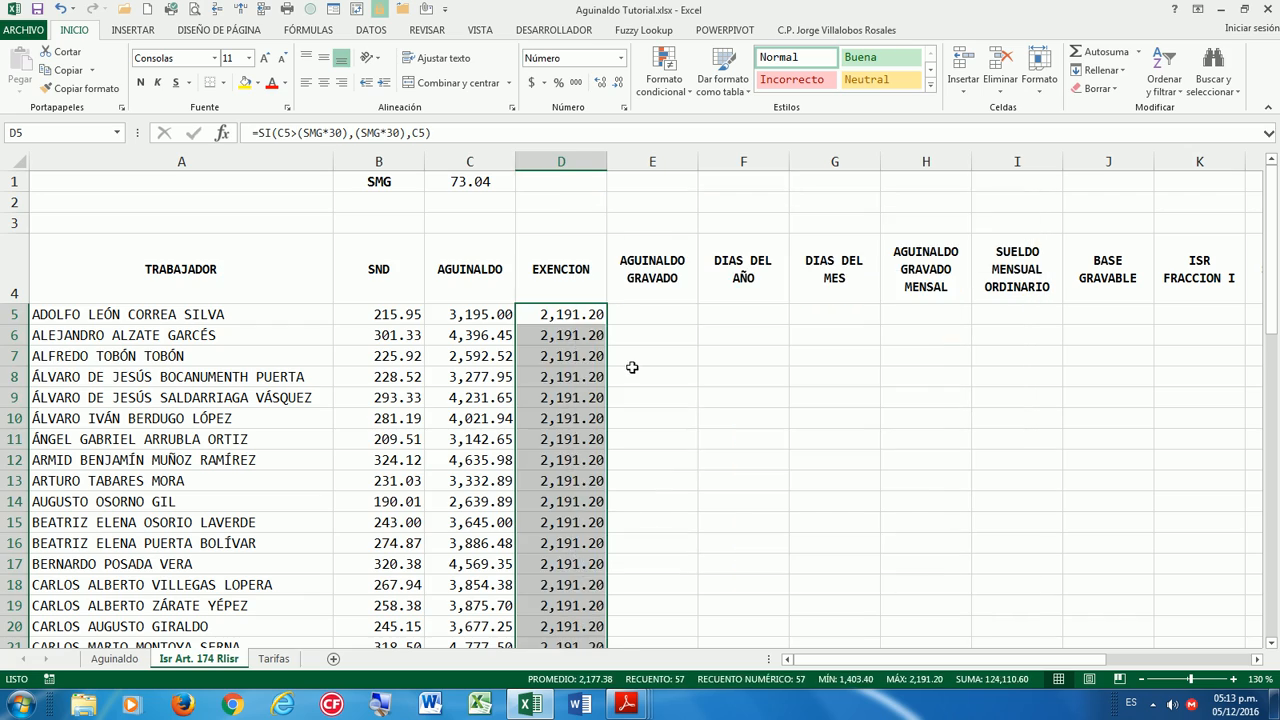
click(631, 368)
click(694, 334)
Scroll through the results to compare row 43's aguinaldo and exención values.
scroll(660, 451, down, 4)
scroll(712, 458, down, 8)
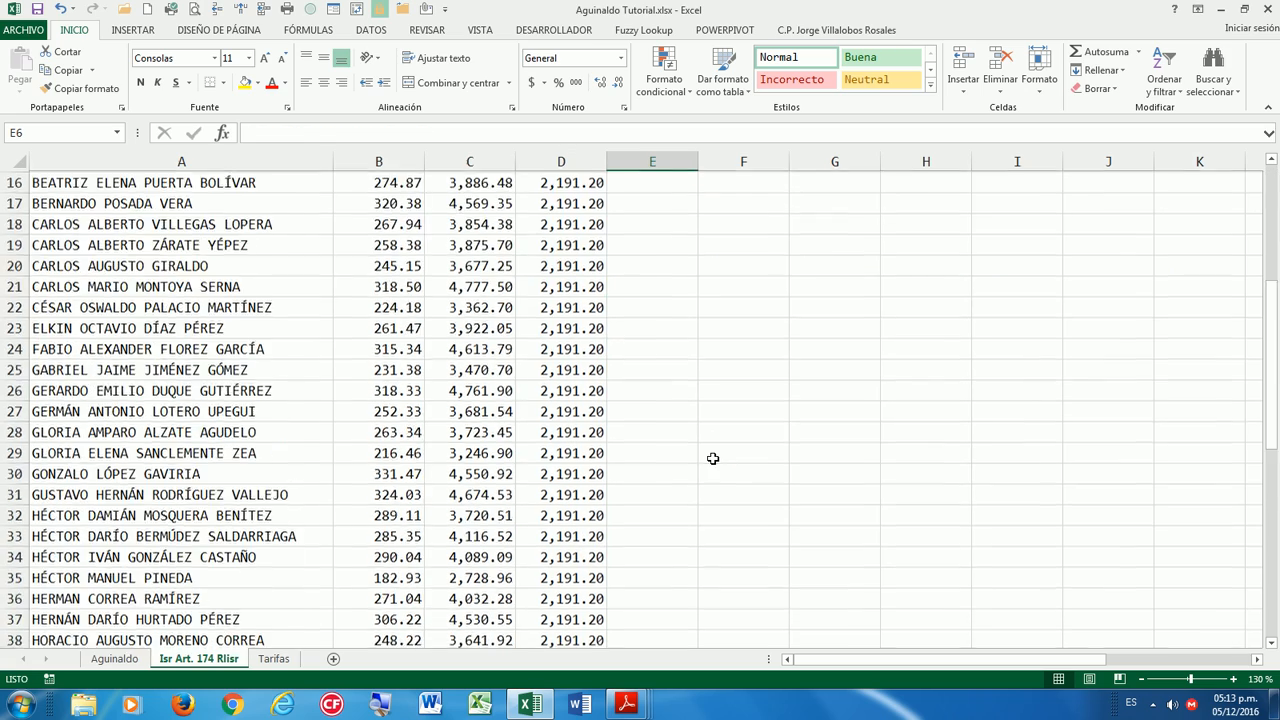
scroll(712, 460, down, 3)
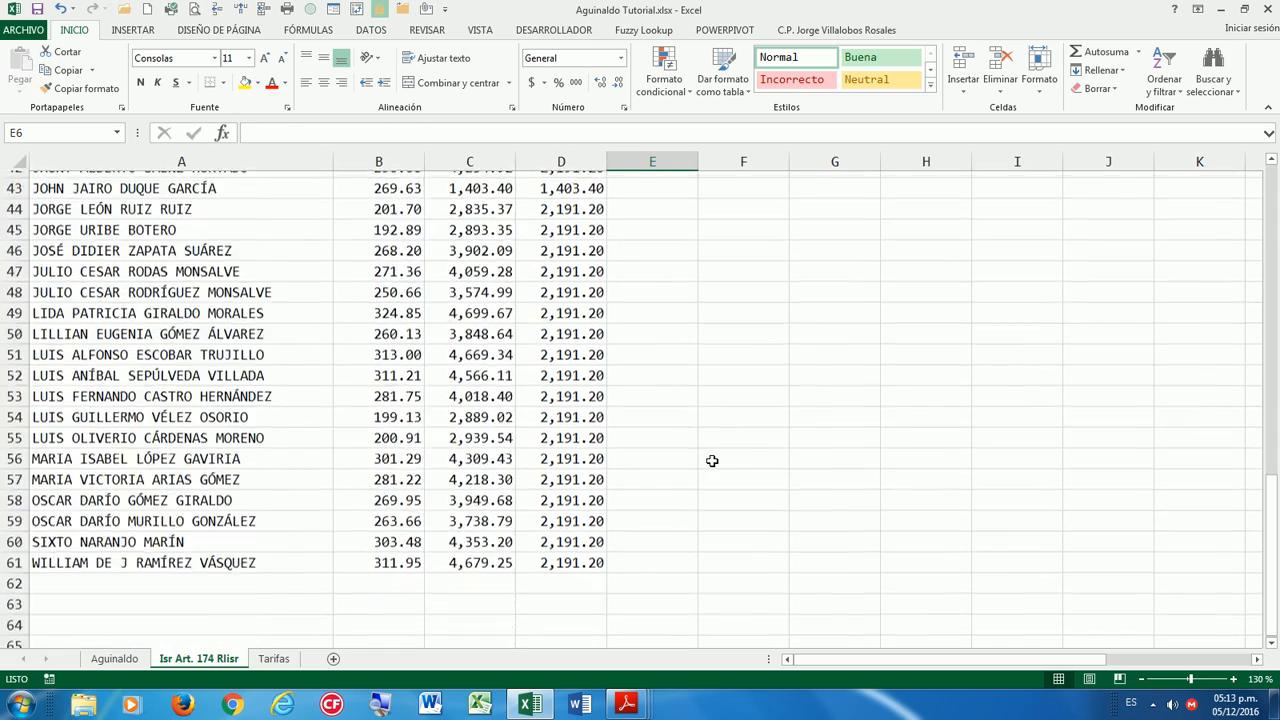
scroll(710, 458, up, 12)
scroll(710, 458, down, 5)
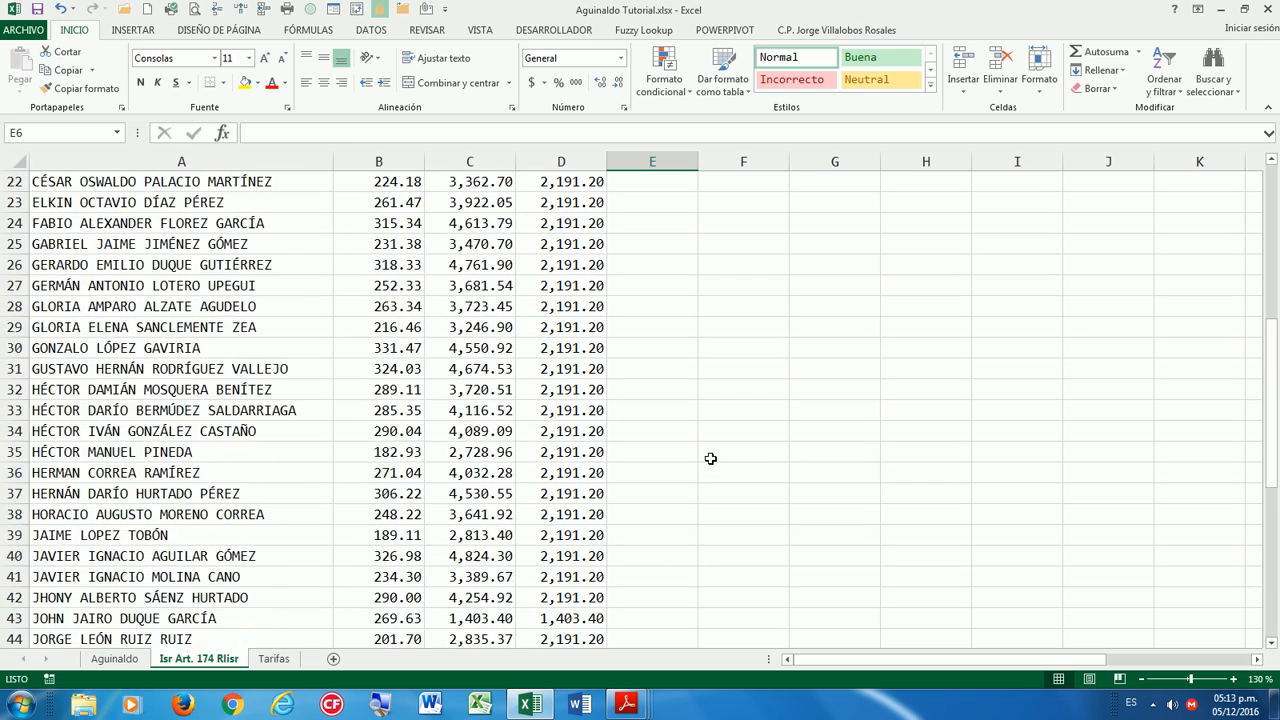
scroll(710, 458, down, 2)
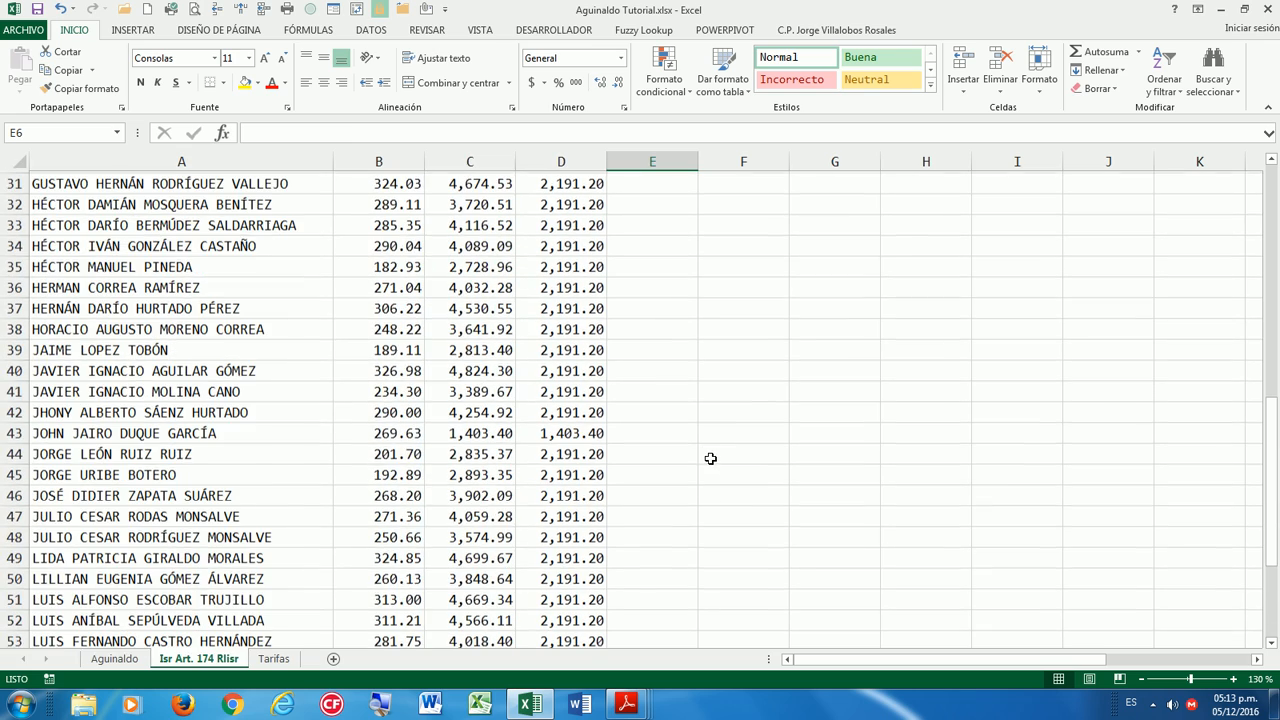
drag(560, 431, 480, 431)
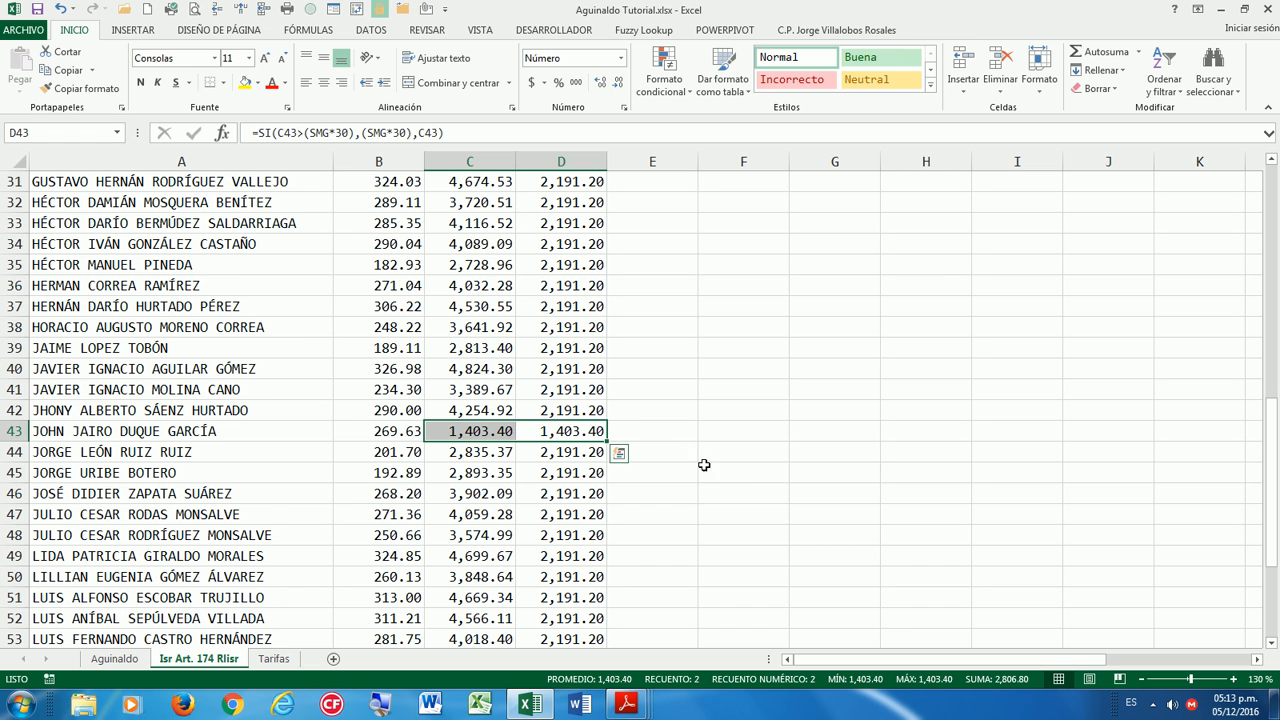
scroll(817, 472, up, 5)
scroll(817, 472, up, 5)
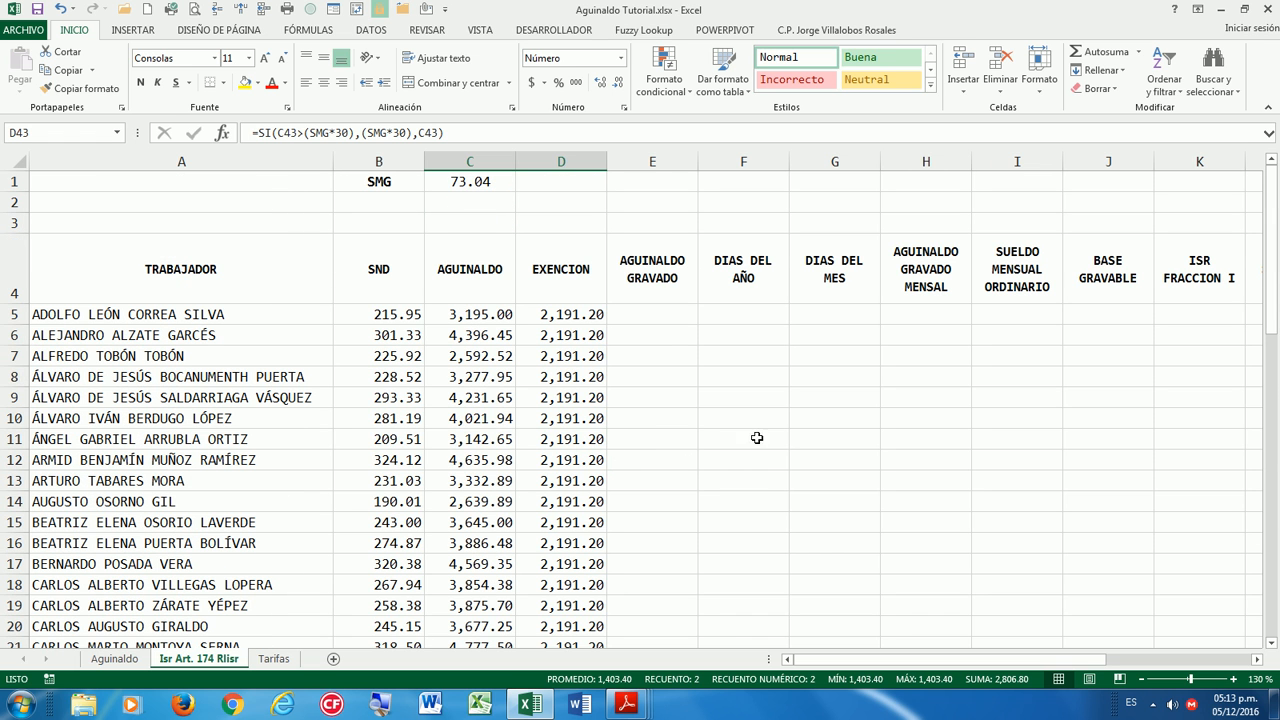
click(650, 314)
Enter =C5-D5 in E5 and fill it down the AGUINALDO GRAVADO column.
text(=)
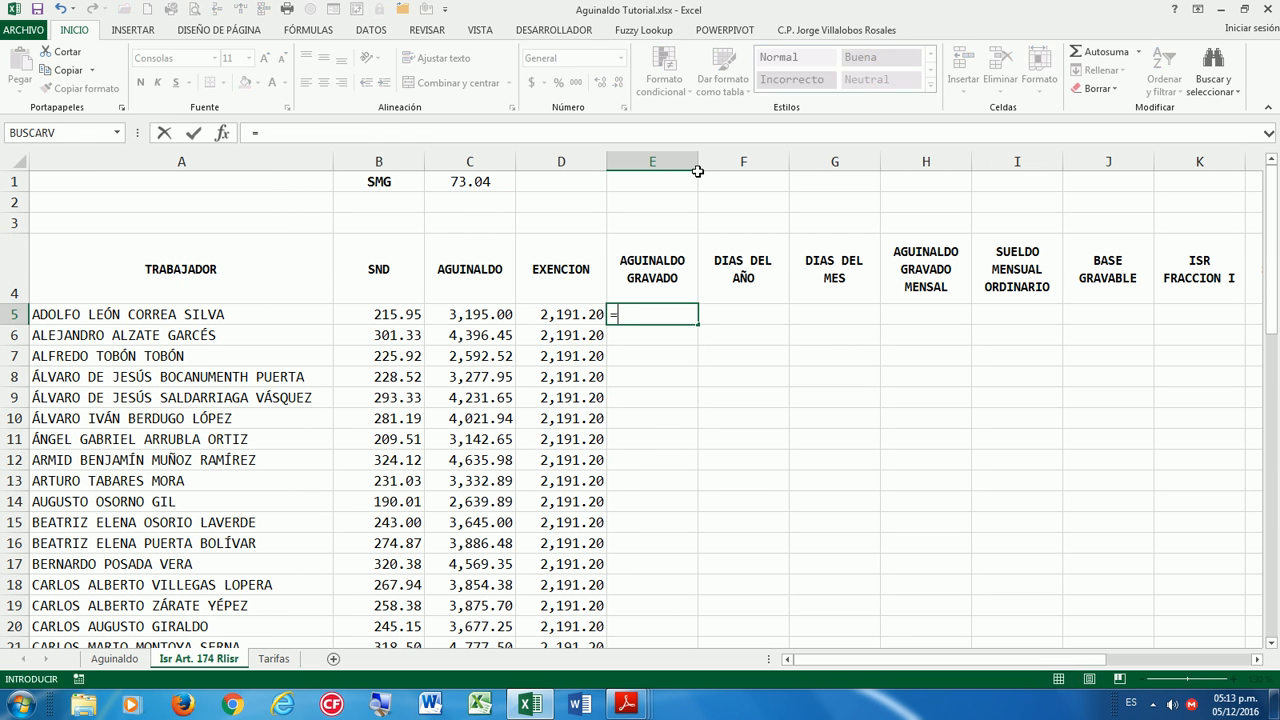
key(Left)
key(Left)
text(-)
key(Left)
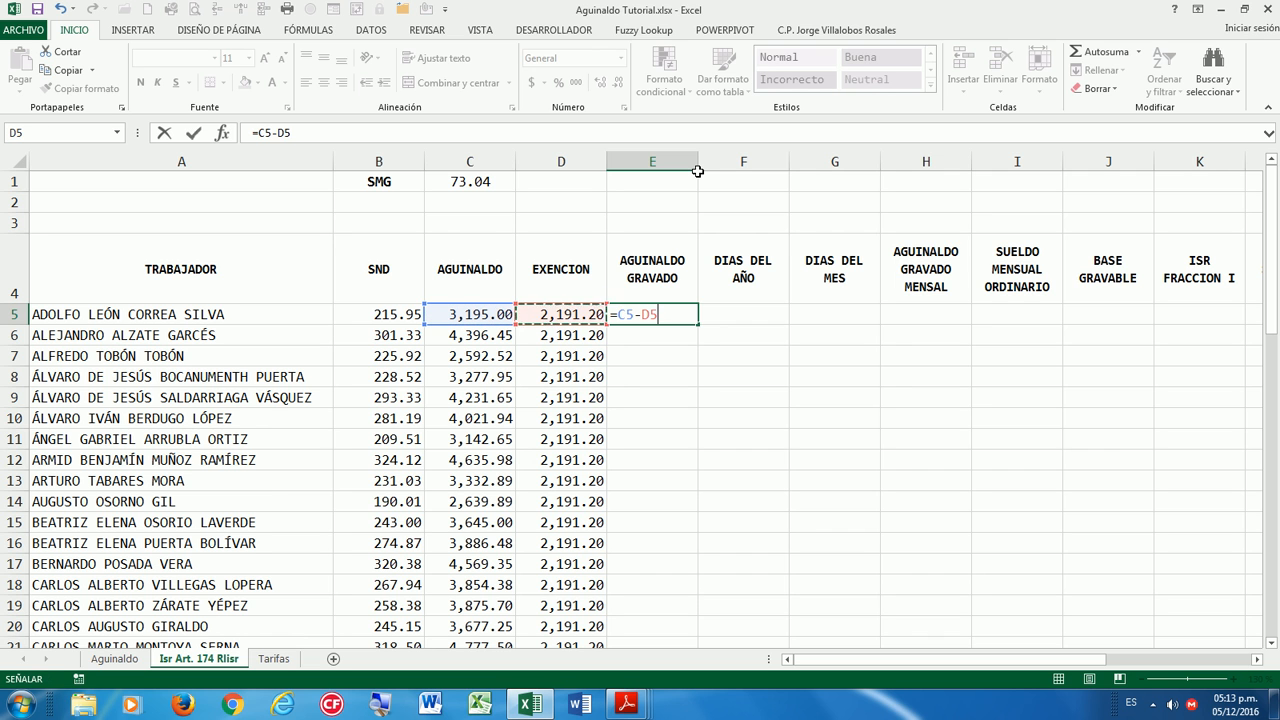
key(Return)
click(672, 316)
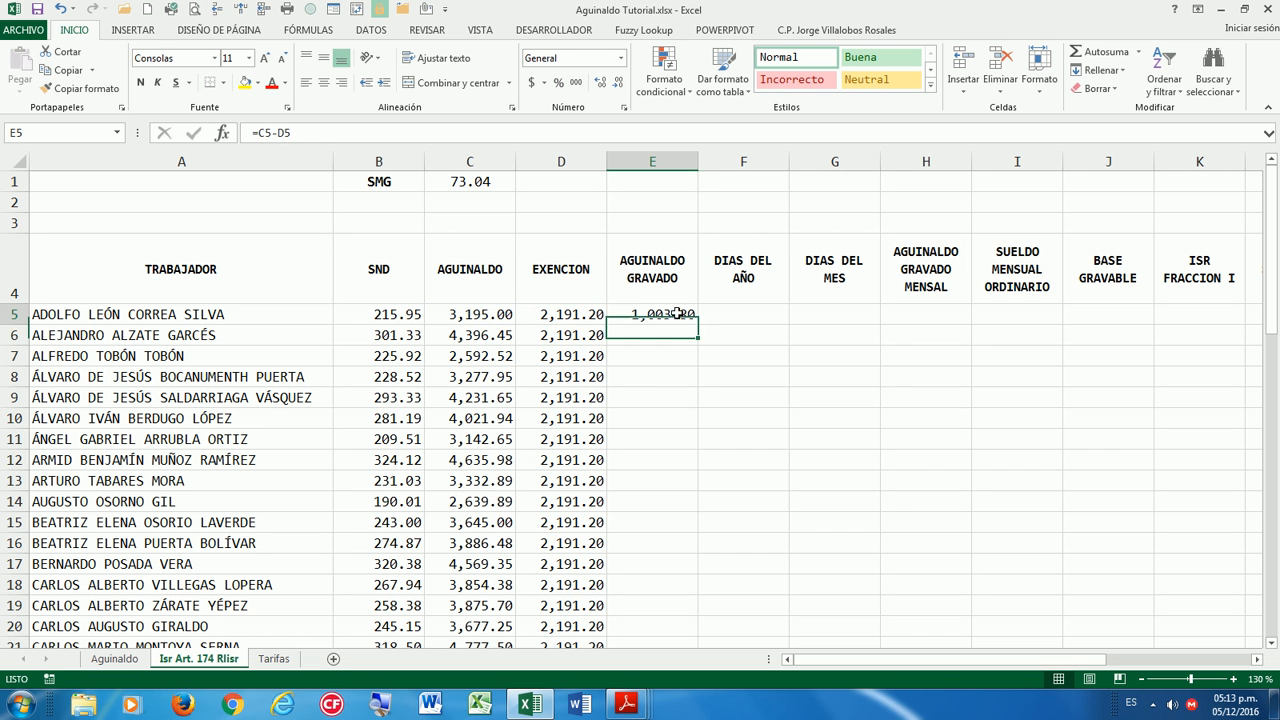
double_click(699, 325)
click(680, 397)
key(Up)
key(Up)
key(Up)
key(Up)
click(561, 314)
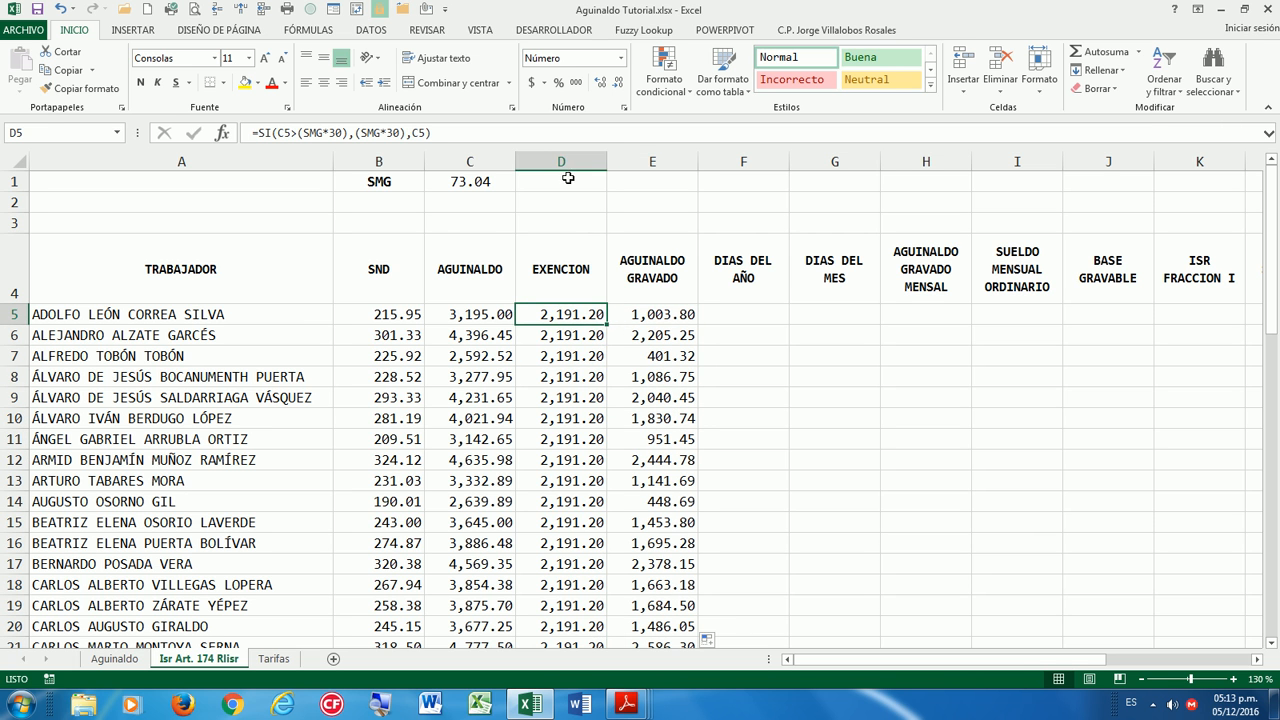
Format columns E through S as Número with thousands separators, then save the workbook.
drag(665, 161, 1196, 170)
click(623, 107)
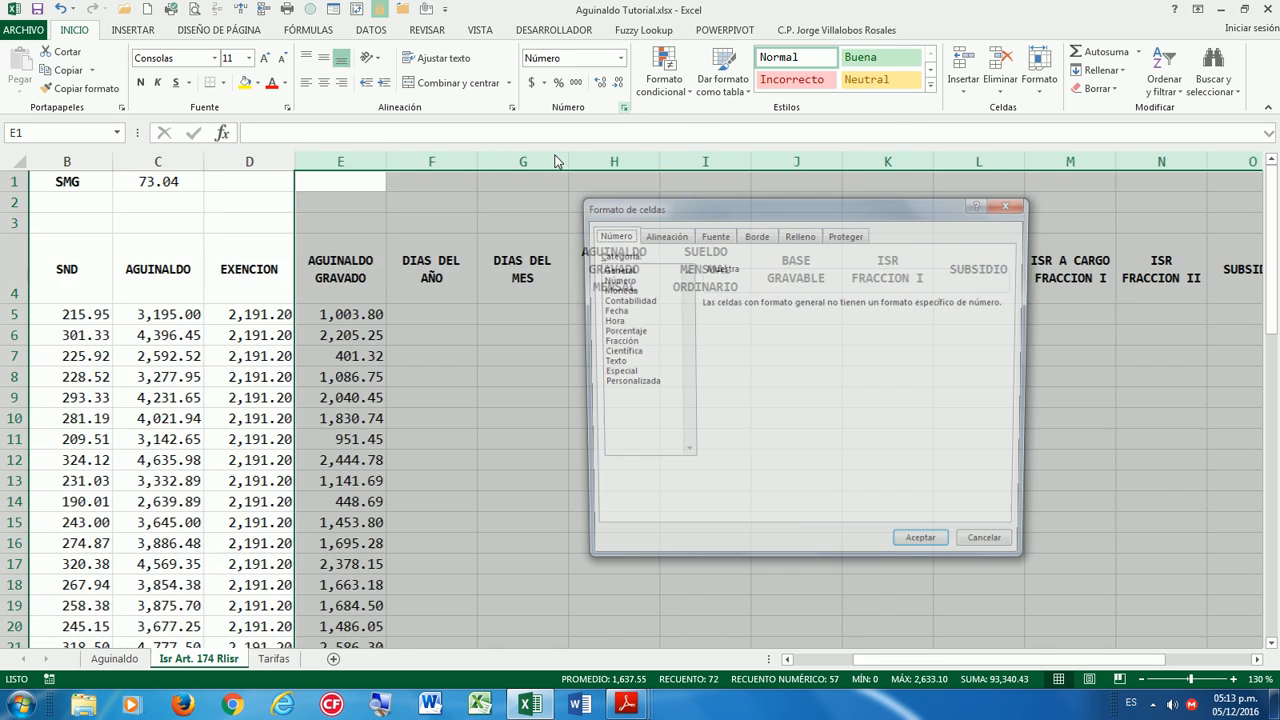
click(614, 279)
click(716, 329)
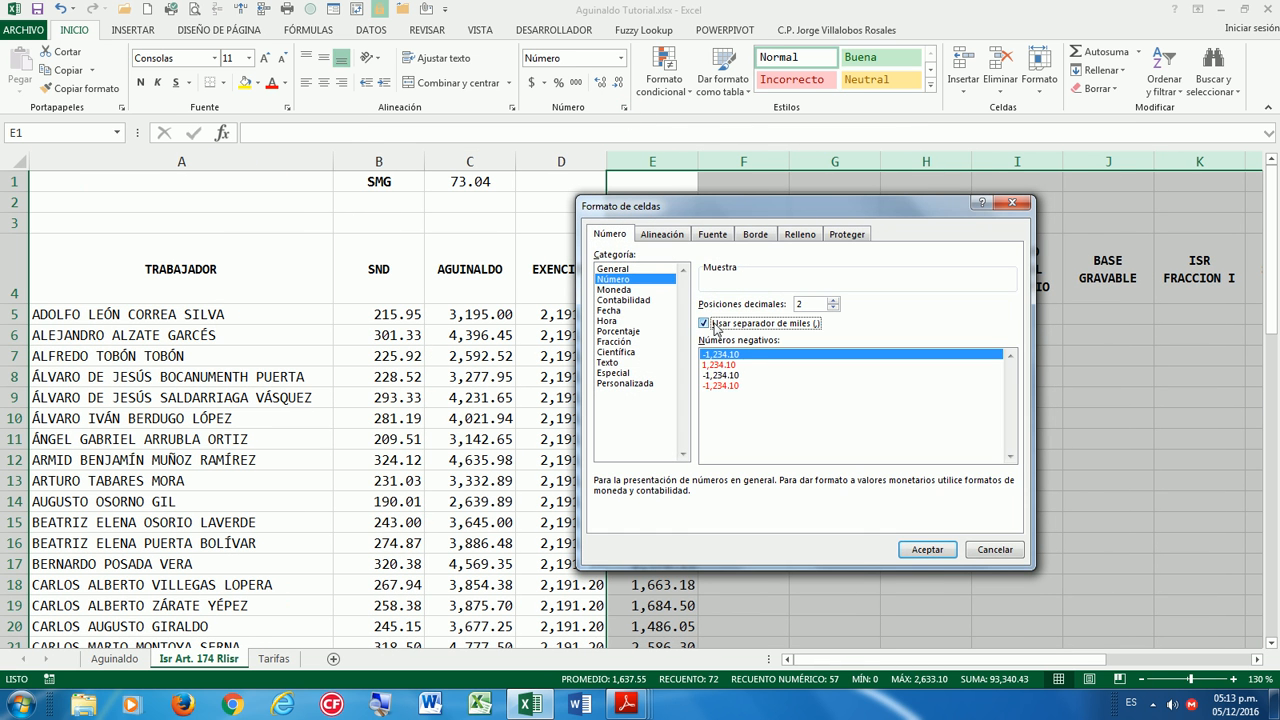
click(924, 549)
click(748, 392)
click(753, 328)
click(738, 312)
click(36, 9)
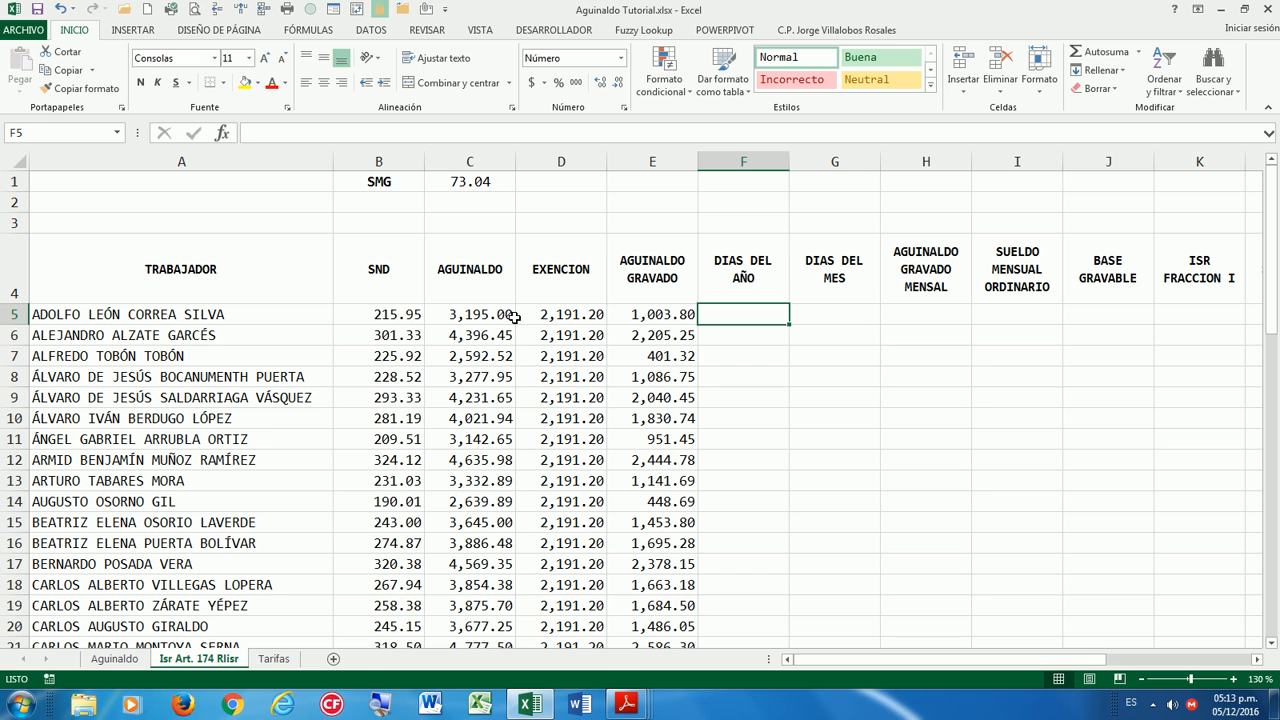
Fill 365 down DIAS DEL AÑO from F5, in General format and centred.
text(365)
key(Return)
click(755, 310)
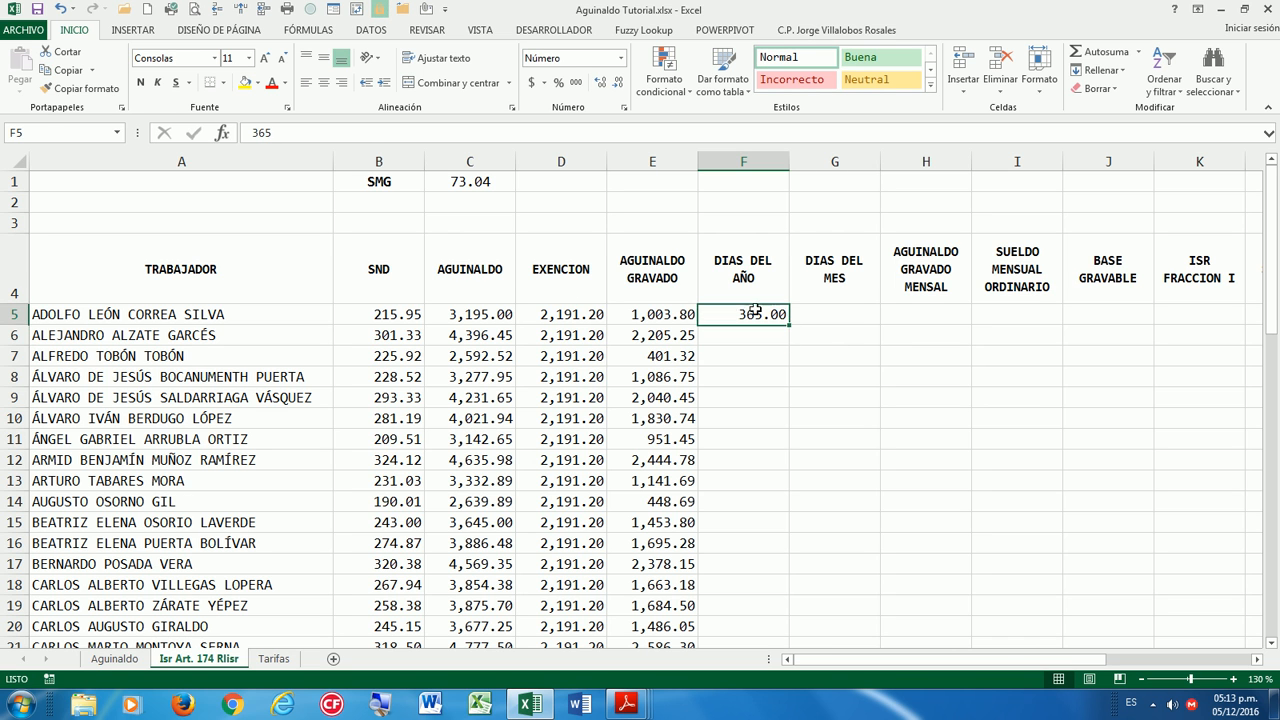
double_click(789, 325)
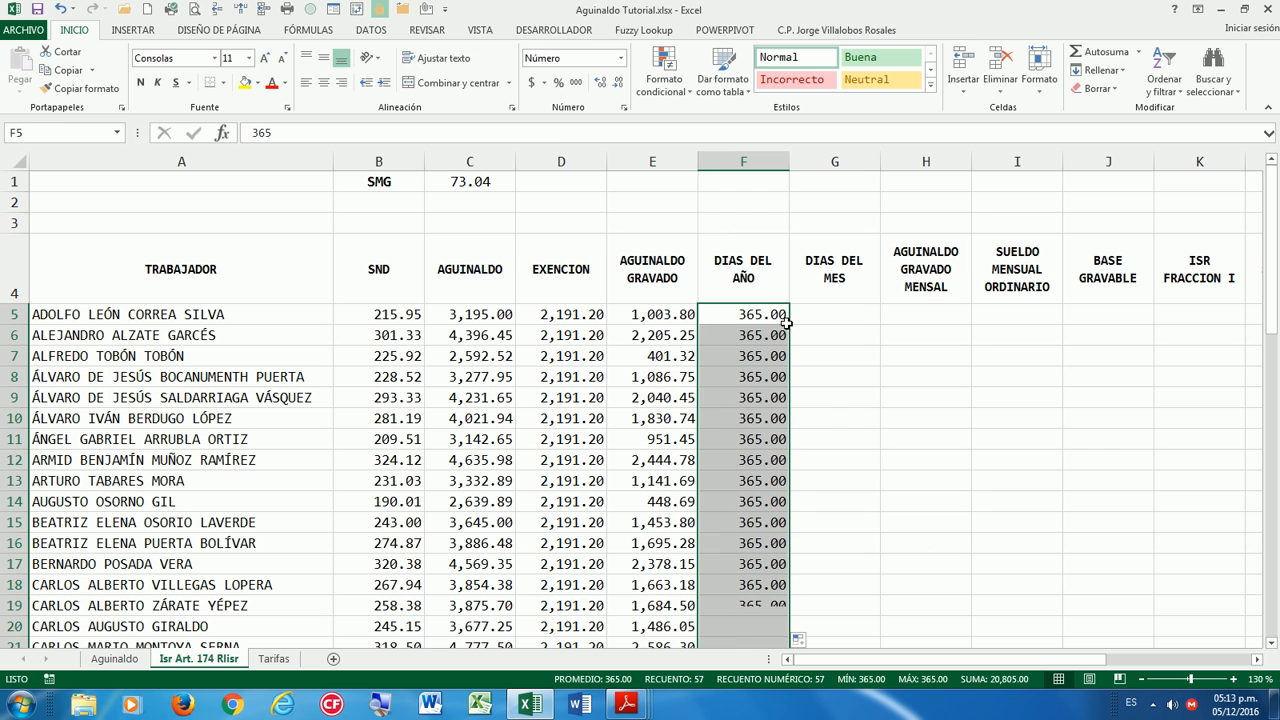
click(621, 58)
click(600, 82)
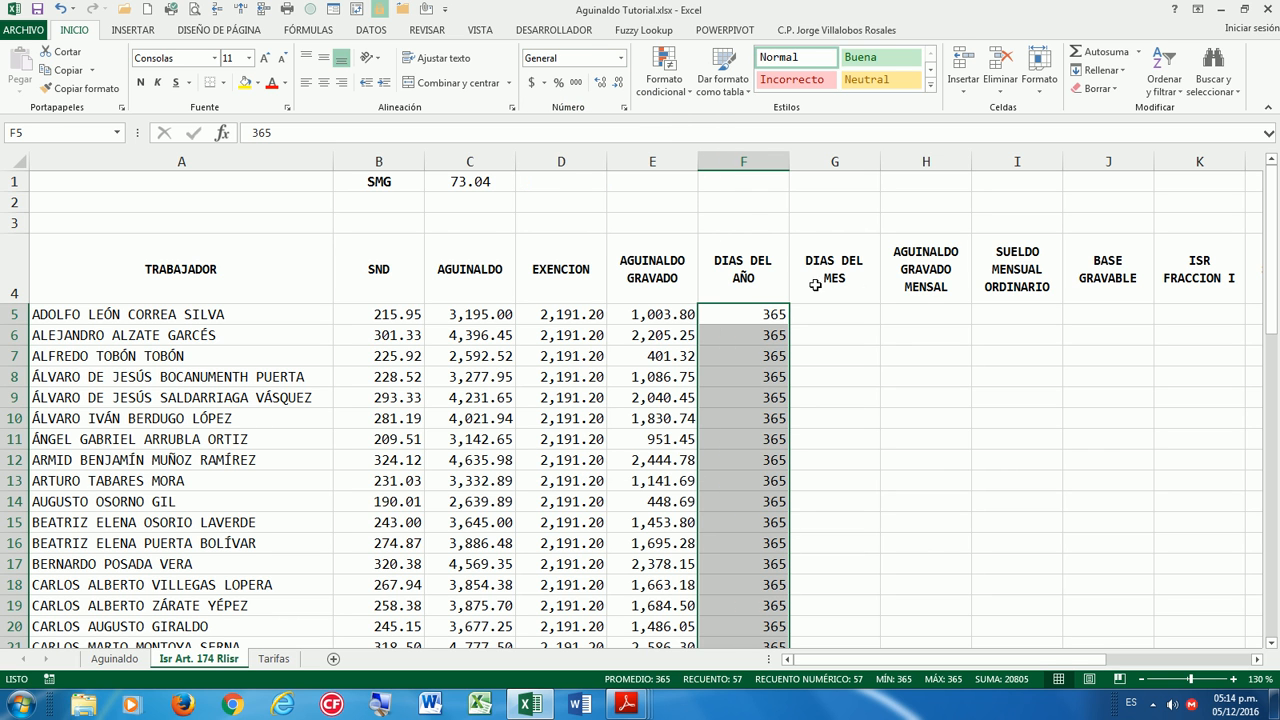
click(323, 82)
drag(840, 314, 840, 378)
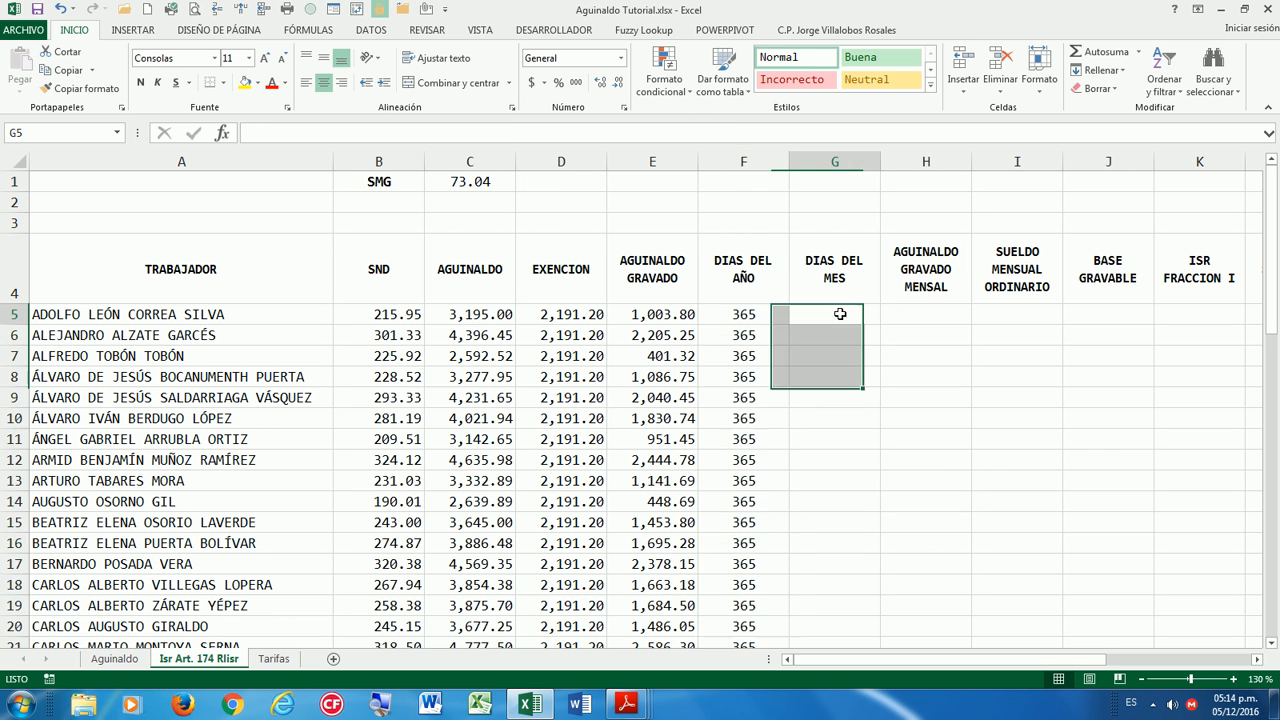
Fill 30.4 down DIAS DEL MES starting in G5.
click(840, 314)
text(30.4)
key(Return)
click(862, 320)
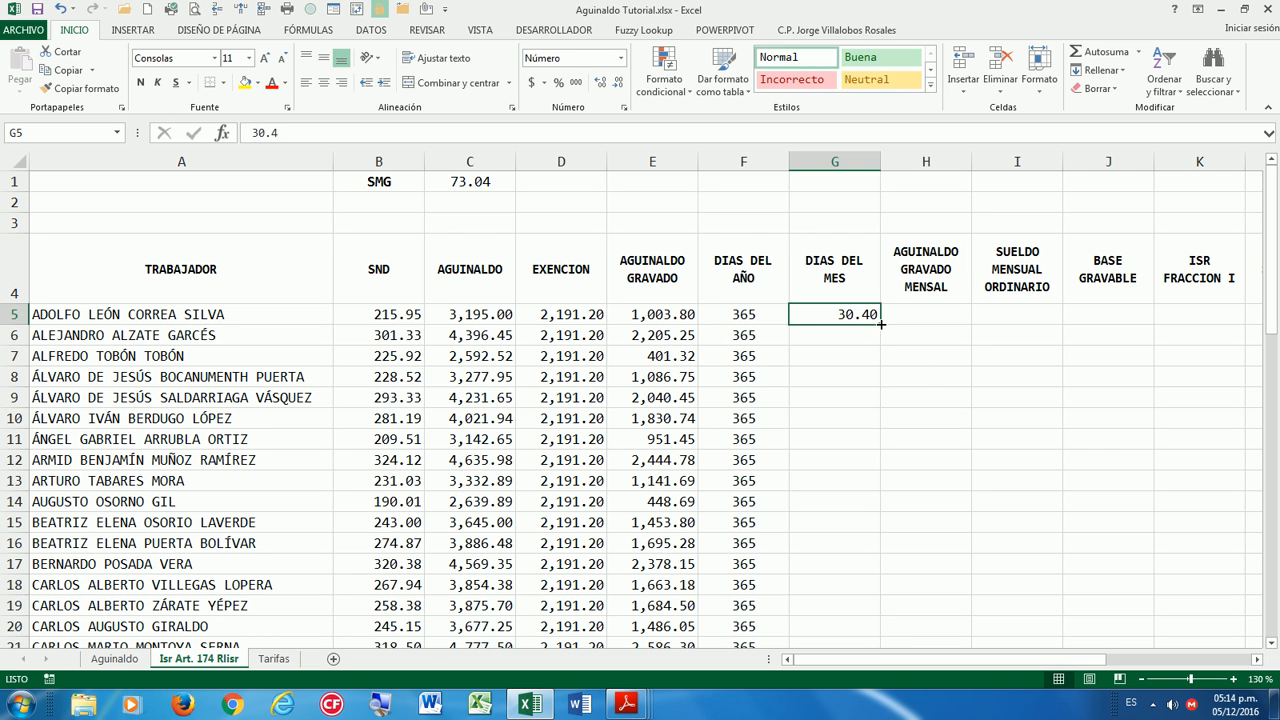
double_click(881, 322)
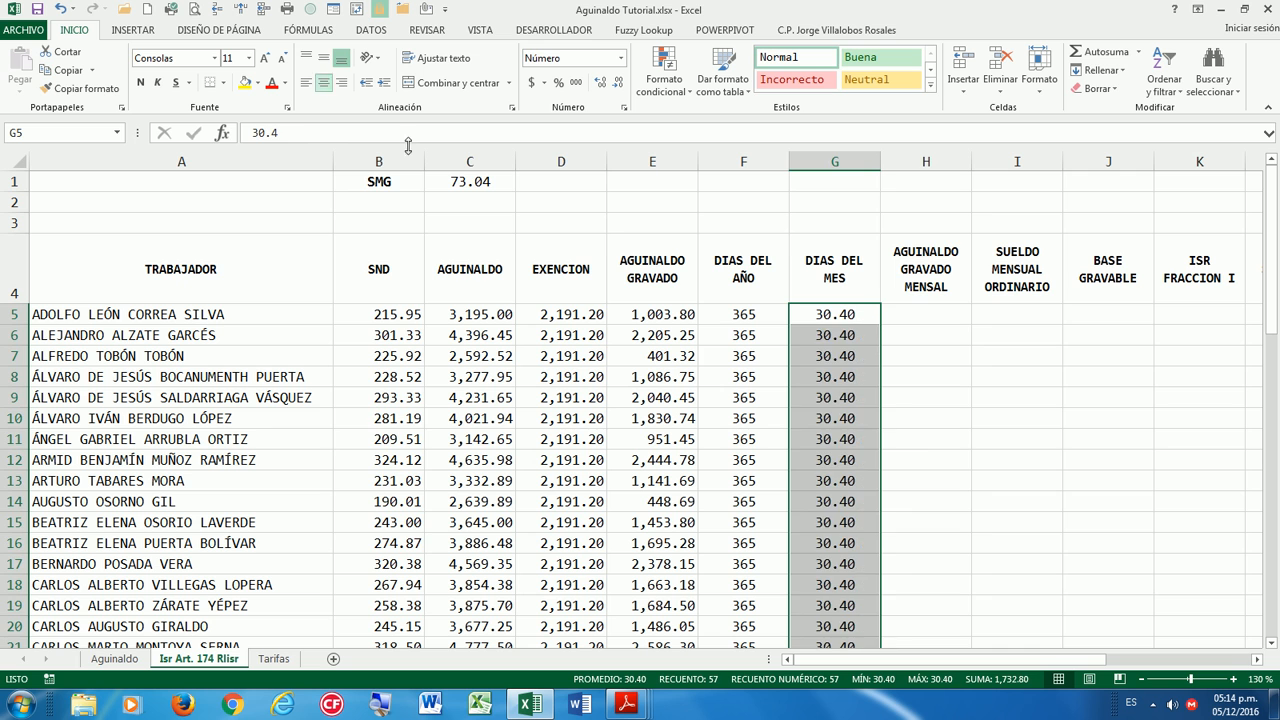
click(928, 316)
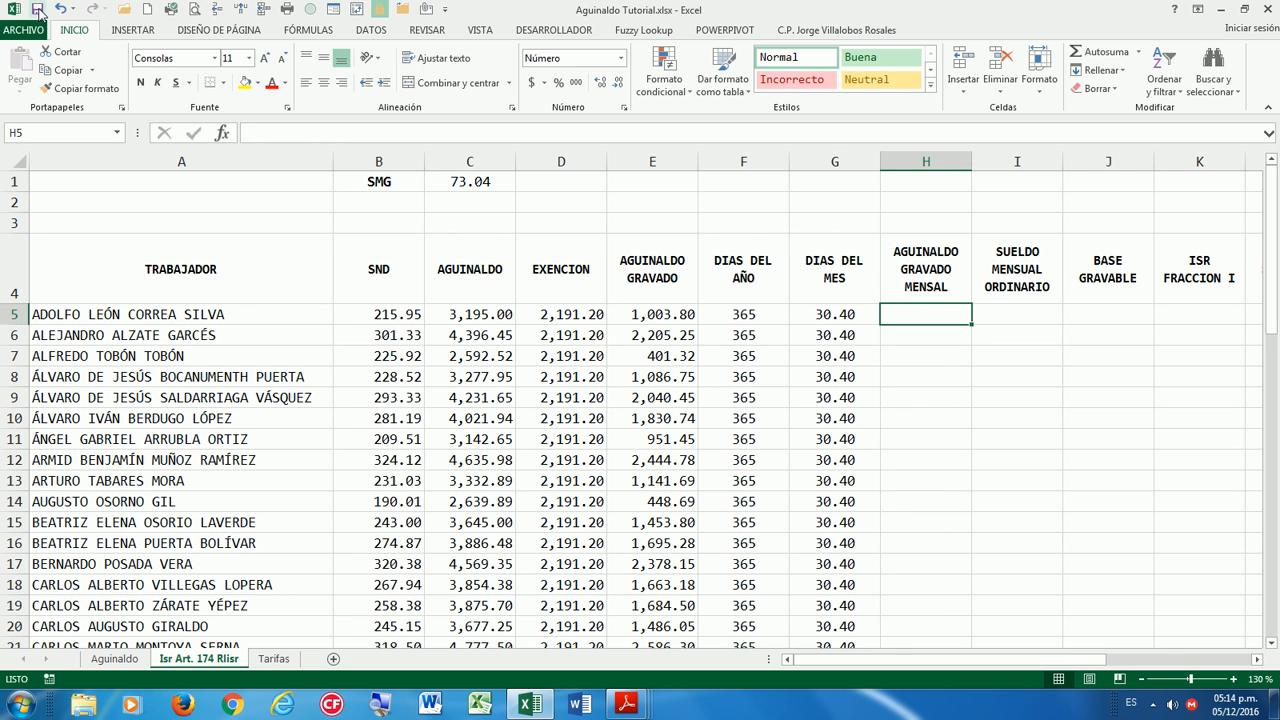
Freeze panes at B5 to keep headings and worker names visible.
click(259, 315)
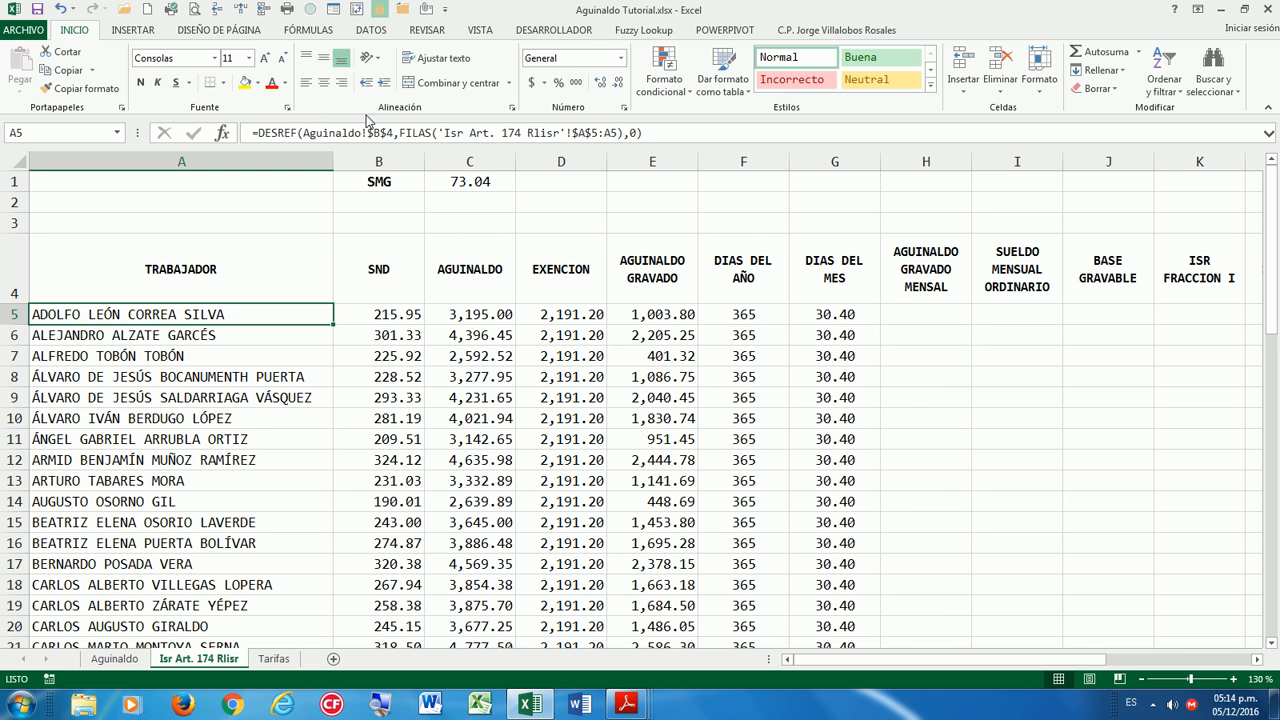
click(386, 314)
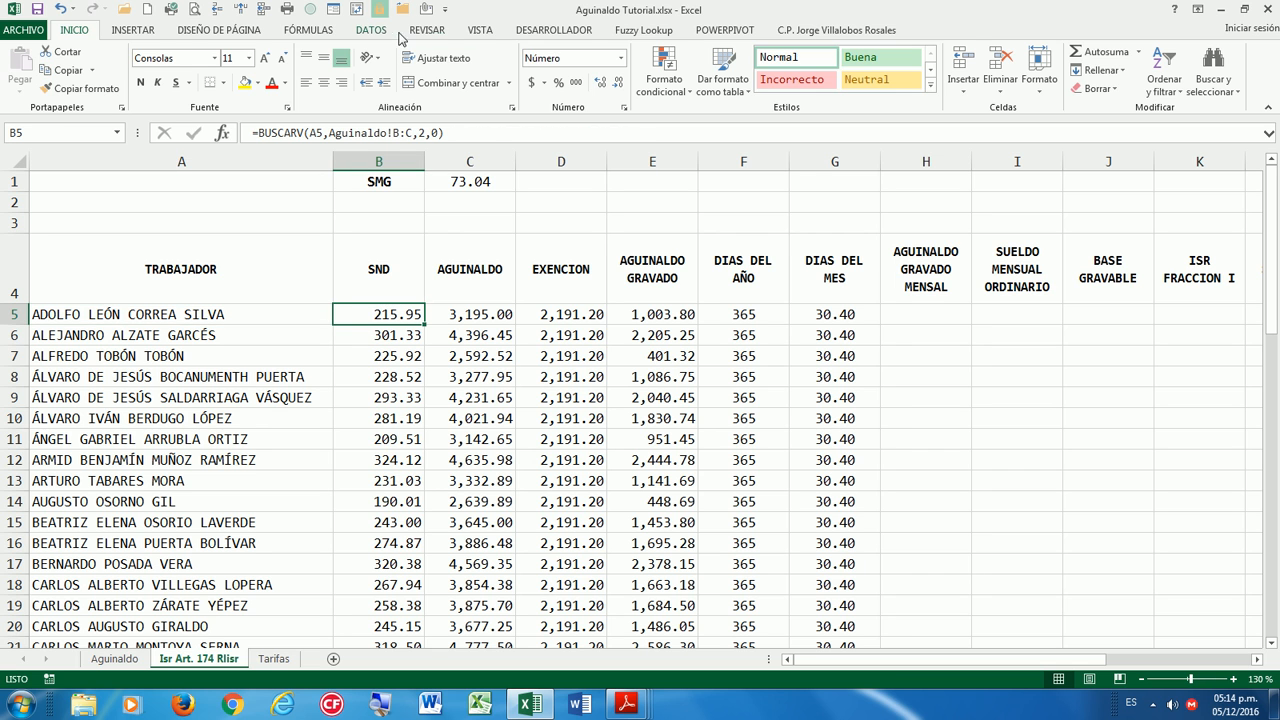
click(489, 32)
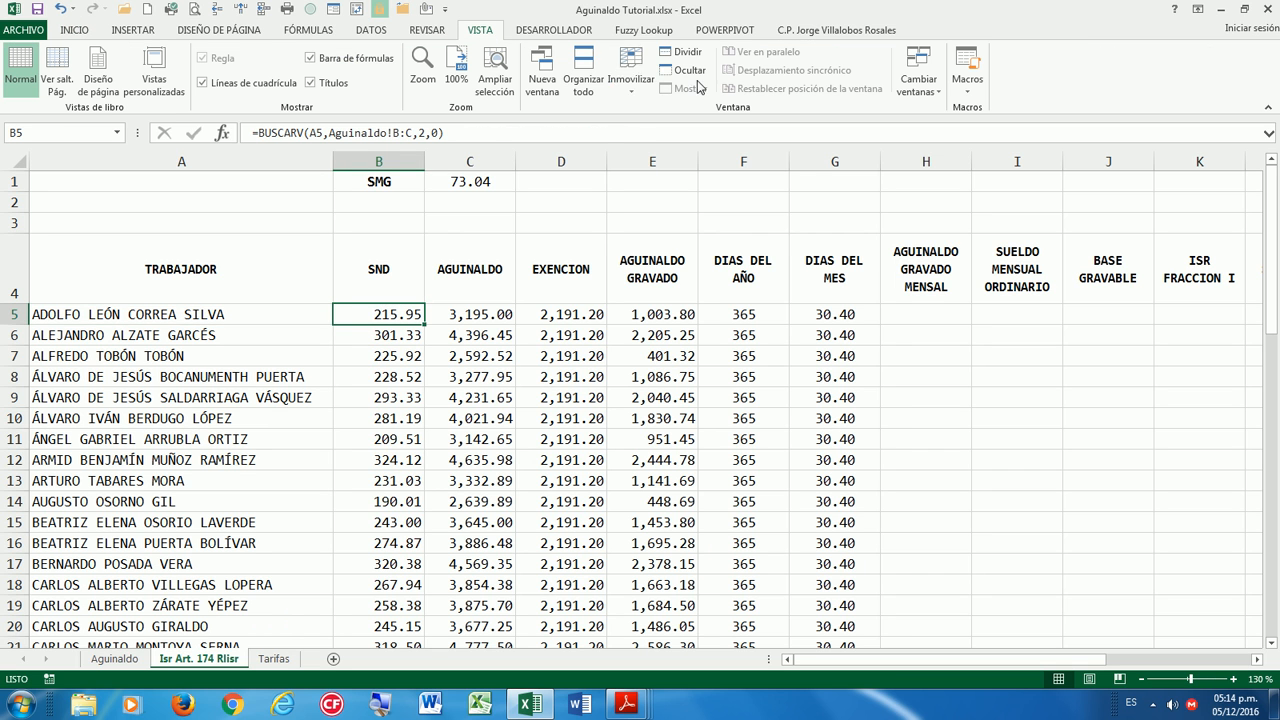
click(631, 75)
click(674, 128)
click(800, 316)
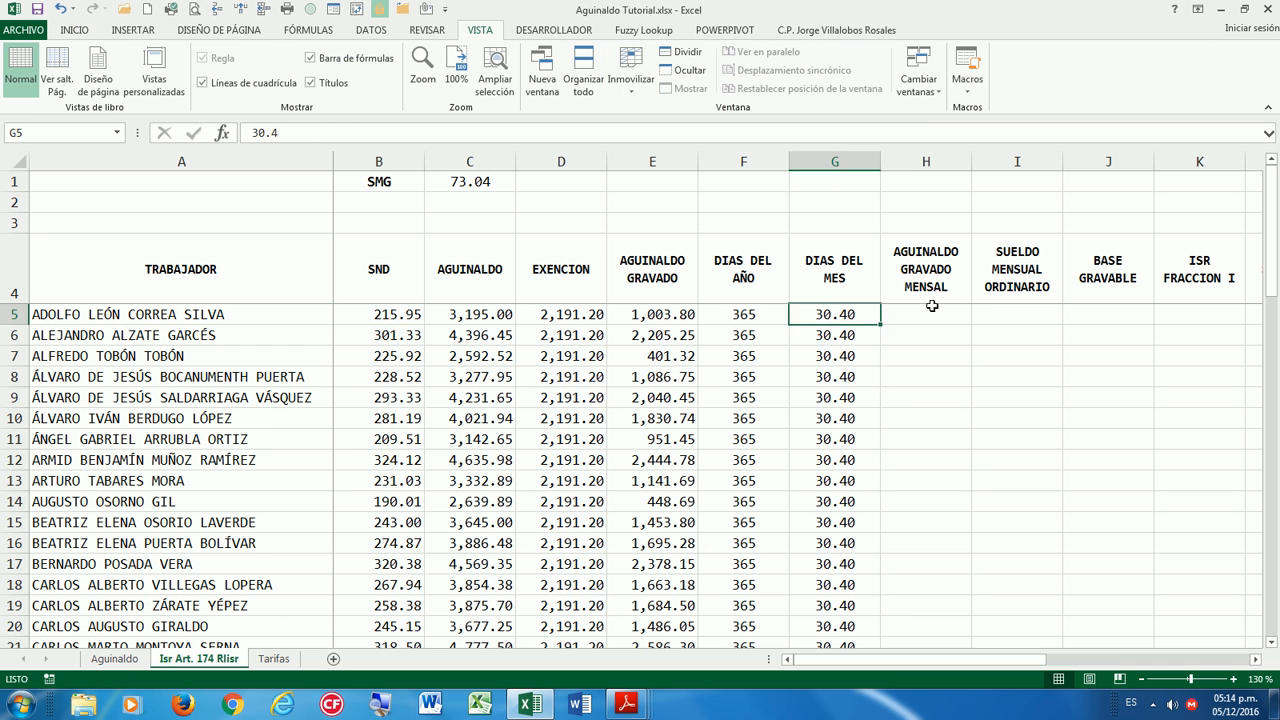
click(926, 314)
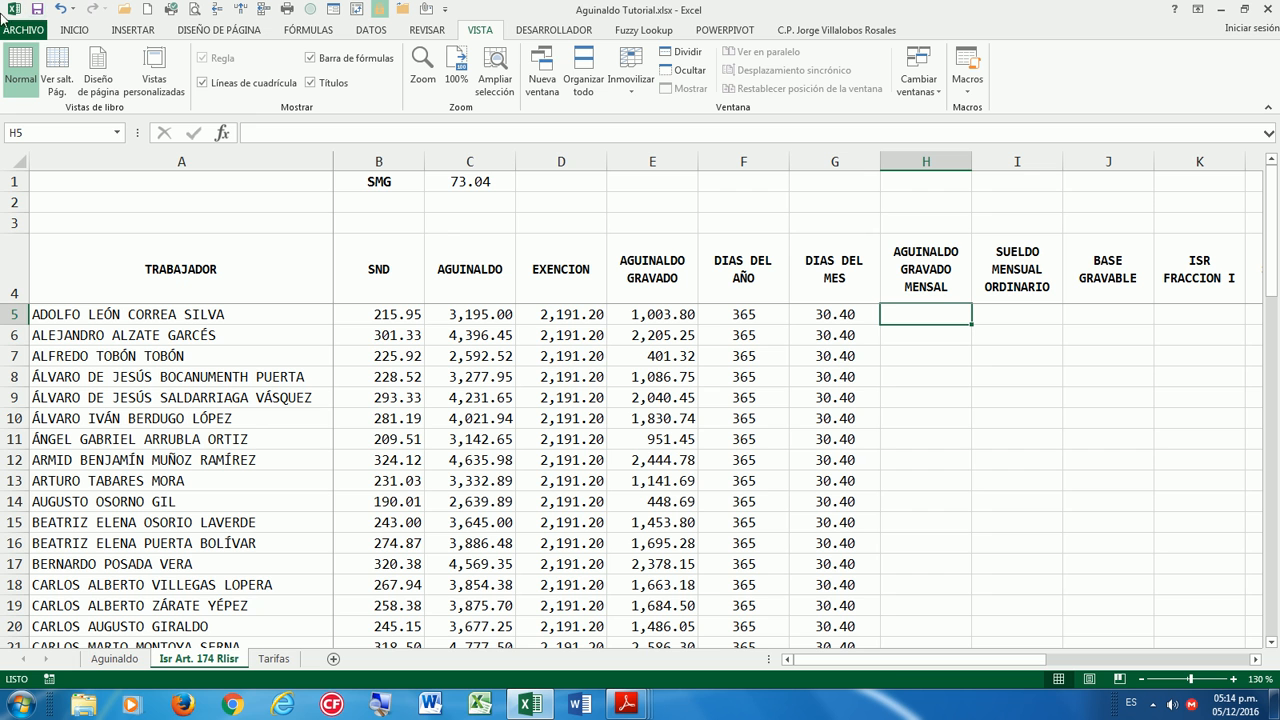
Highlight the opening lines of Artículo 174 in Reg_LISR_081015.pdf, including primas dominicales and optional withholding.
mouse_move(622, 706)
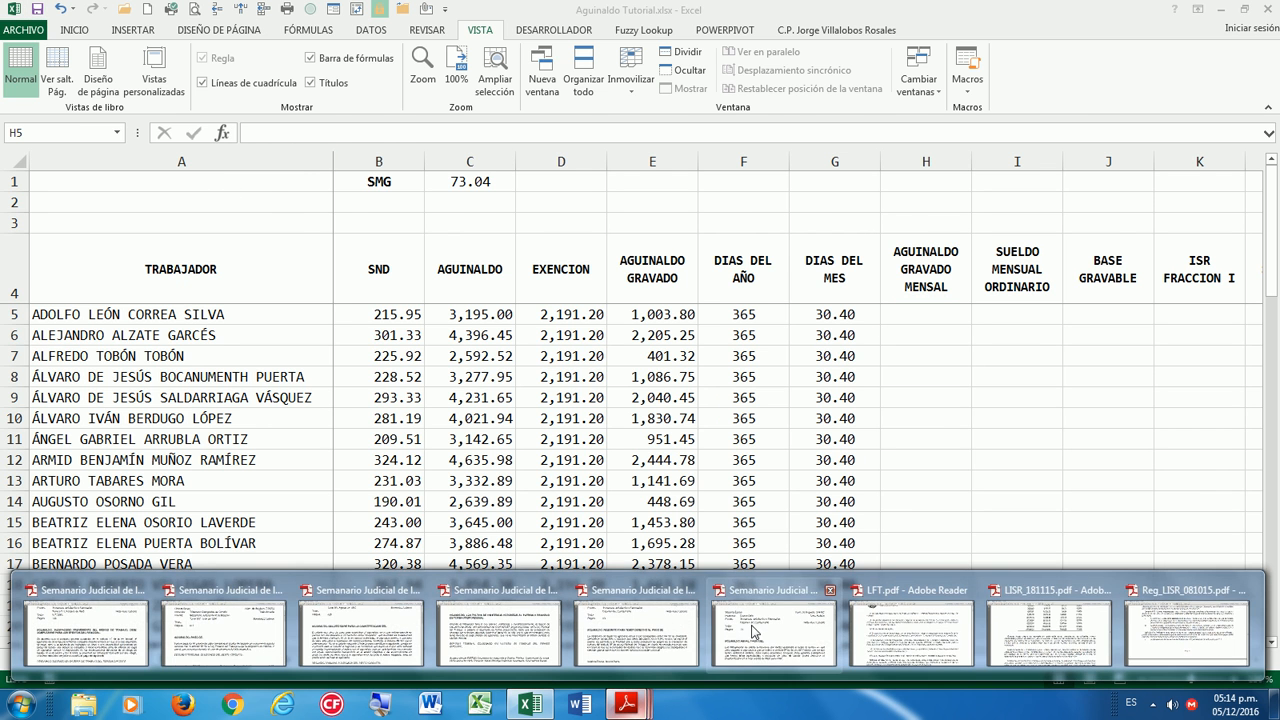
click(1152, 640)
scroll(1015, 525, up, 1)
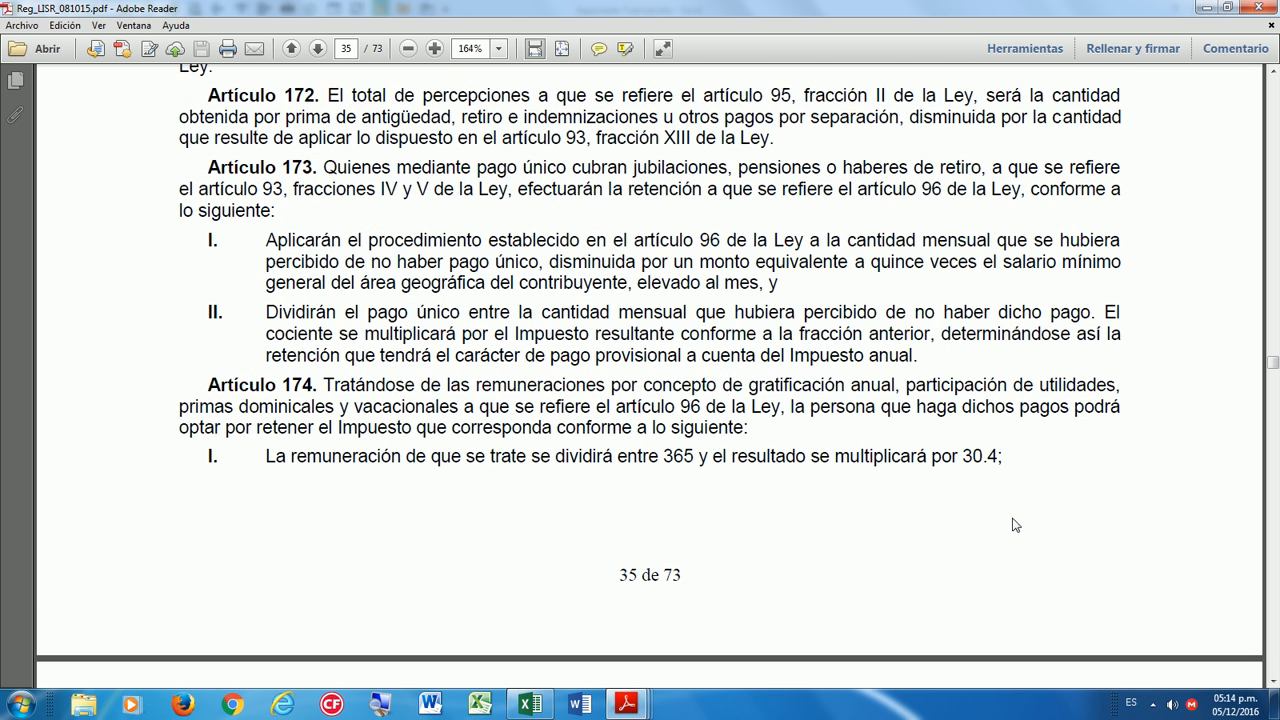
scroll(1015, 525, down, 2)
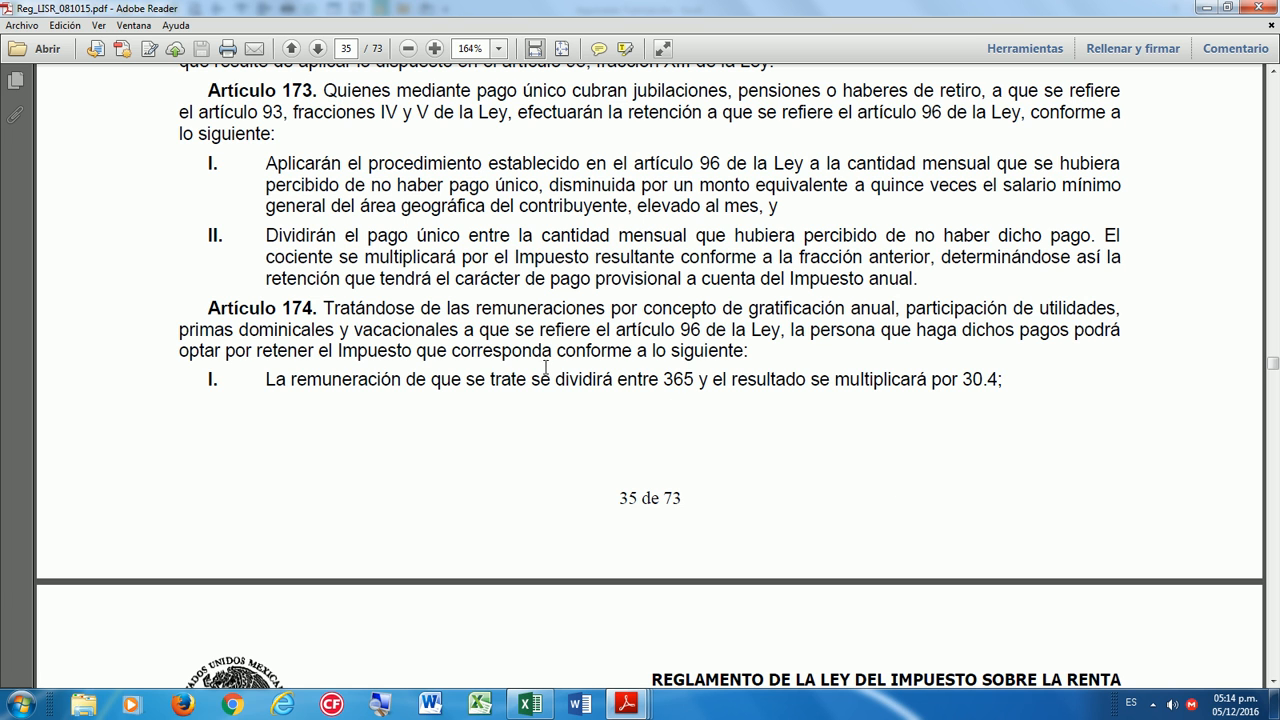
drag(325, 305, 1106, 300)
drag(330, 306, 1116, 310)
drag(178, 329, 484, 332)
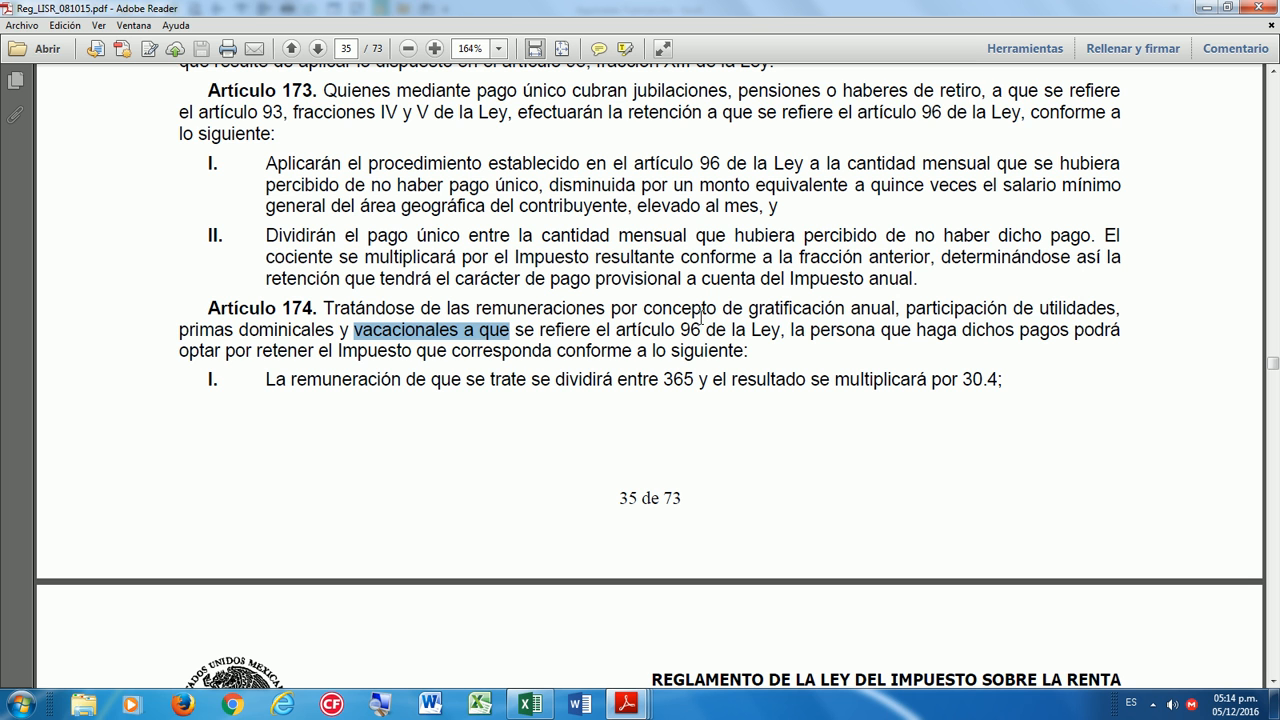
drag(786, 331, 1123, 332)
drag(180, 350, 750, 352)
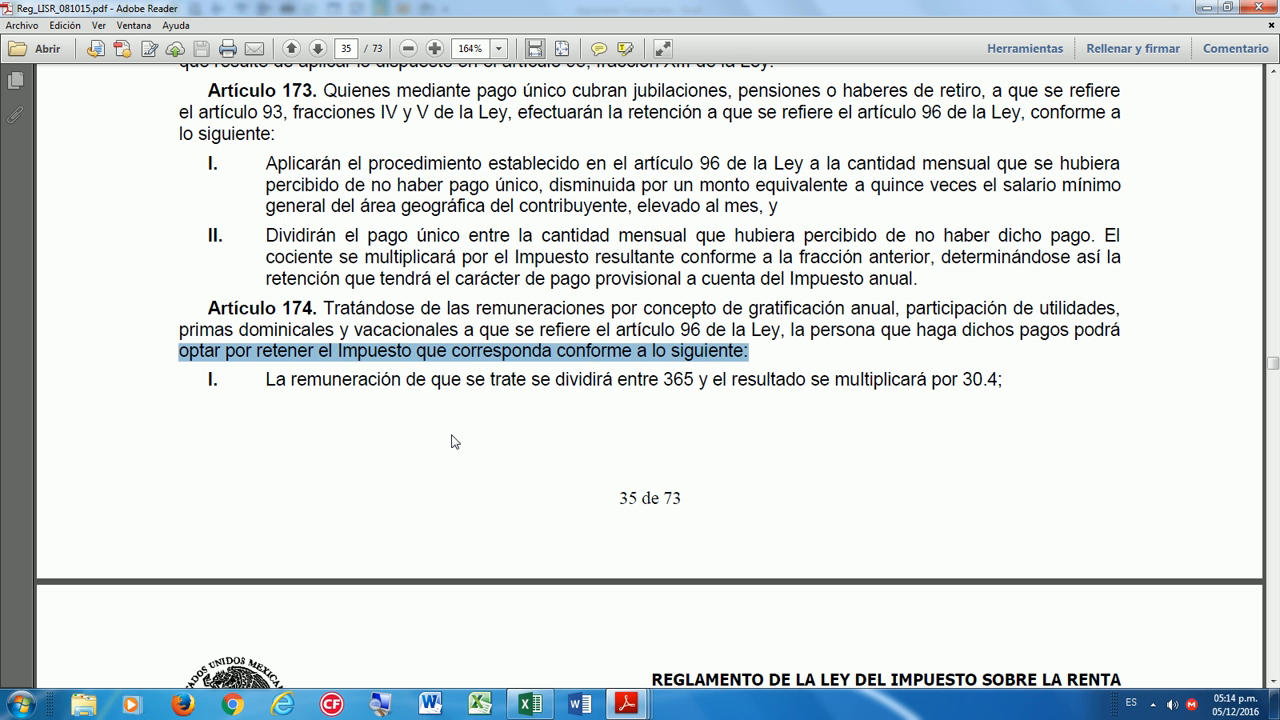
Highlight fraction I (divide by 365, multiply by 30.4) and return to the Aguinaldo Tutorial workbook.
scroll(455, 442, down, 3)
drag(286, 265, 1004, 268)
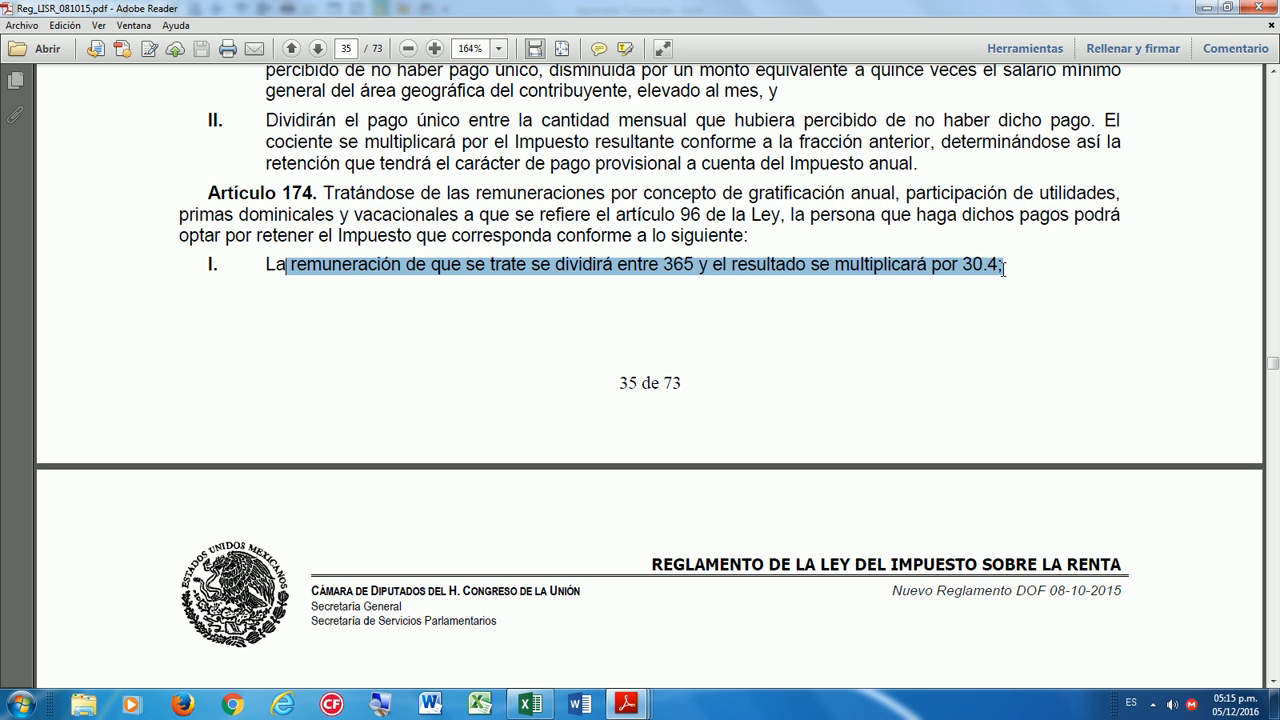
click(994, 314)
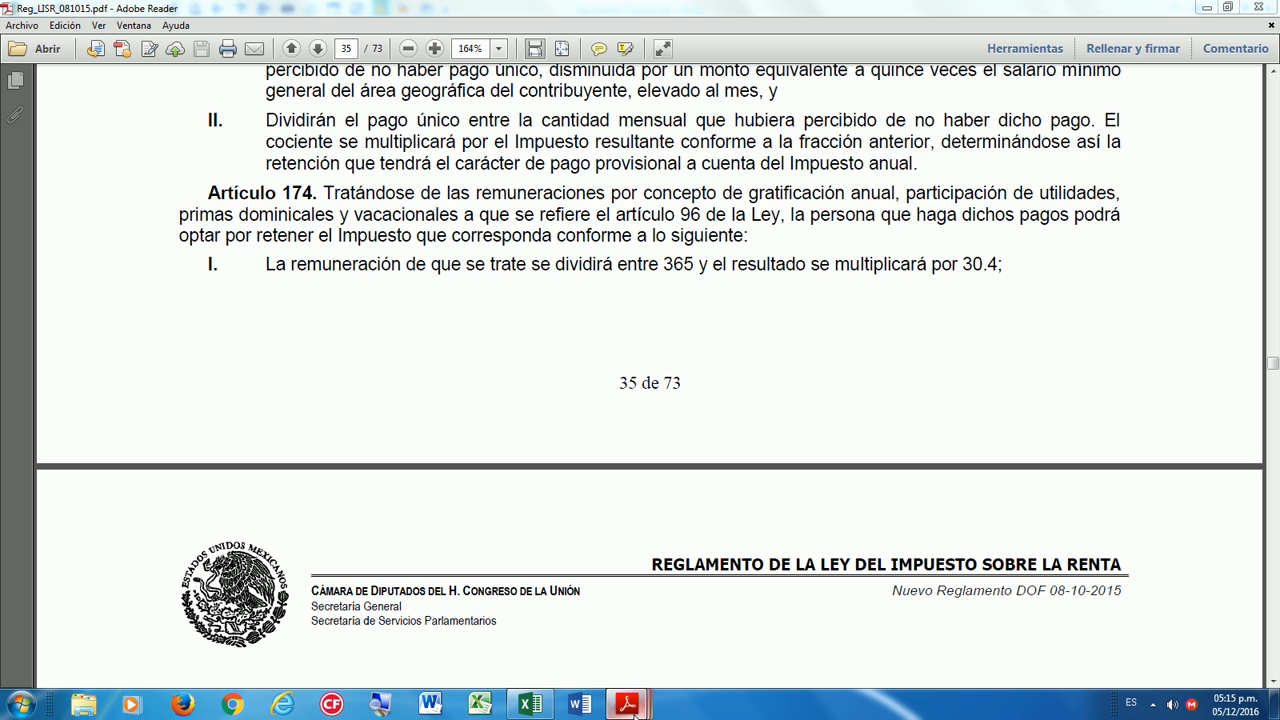
mouse_move(636, 710)
click(530, 705)
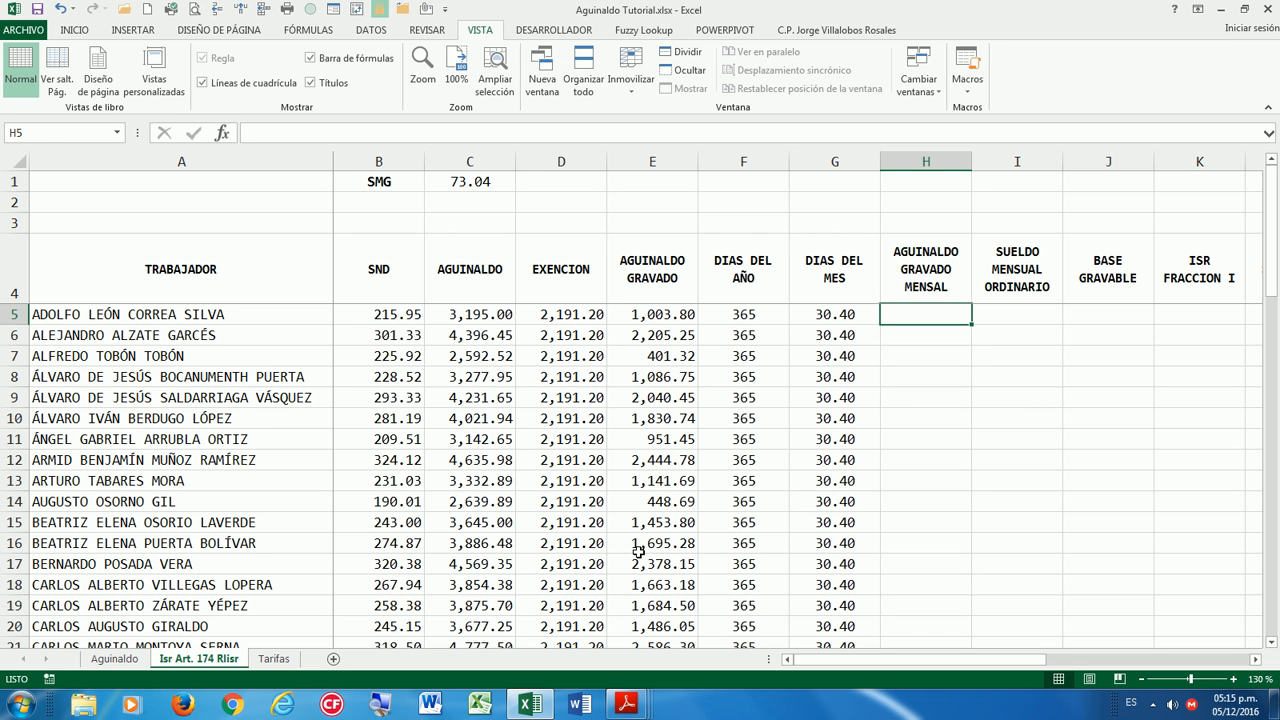
Enter =REDONDEAR((E5/F5)*G5,2) in H5 and fill it down column H, giving 83.60 first.
text(=RE)
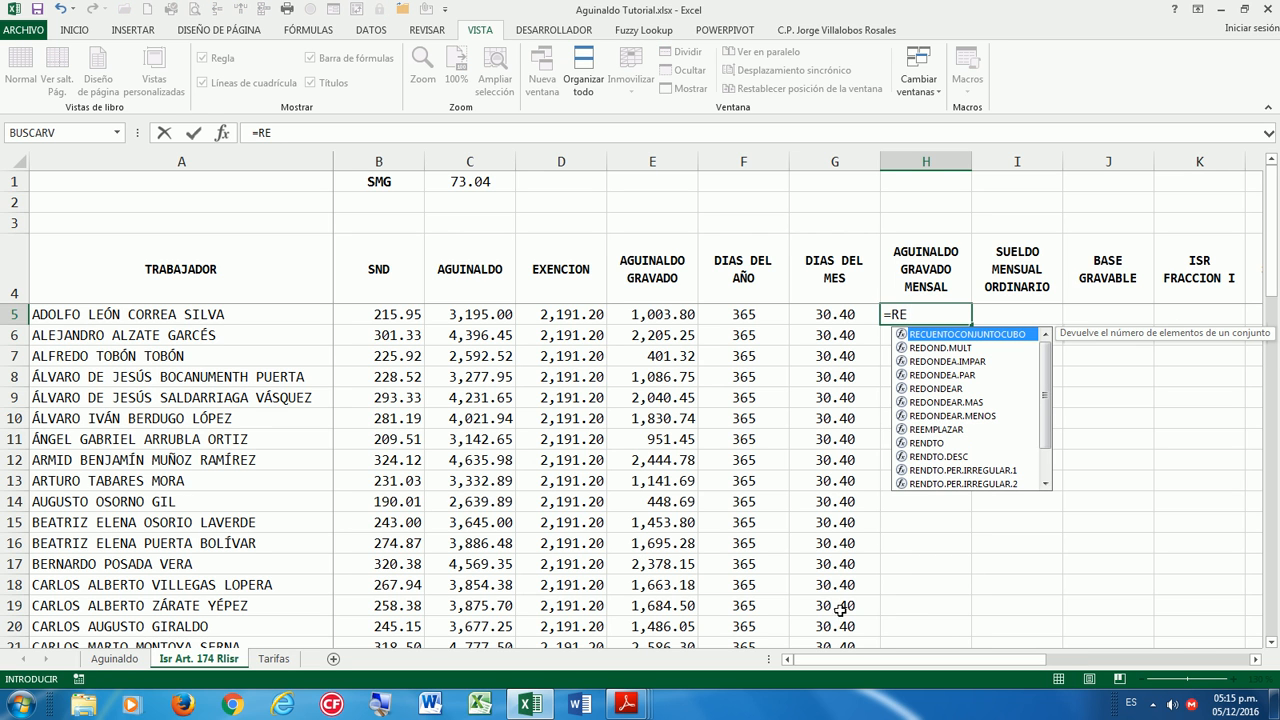
double_click(931, 388)
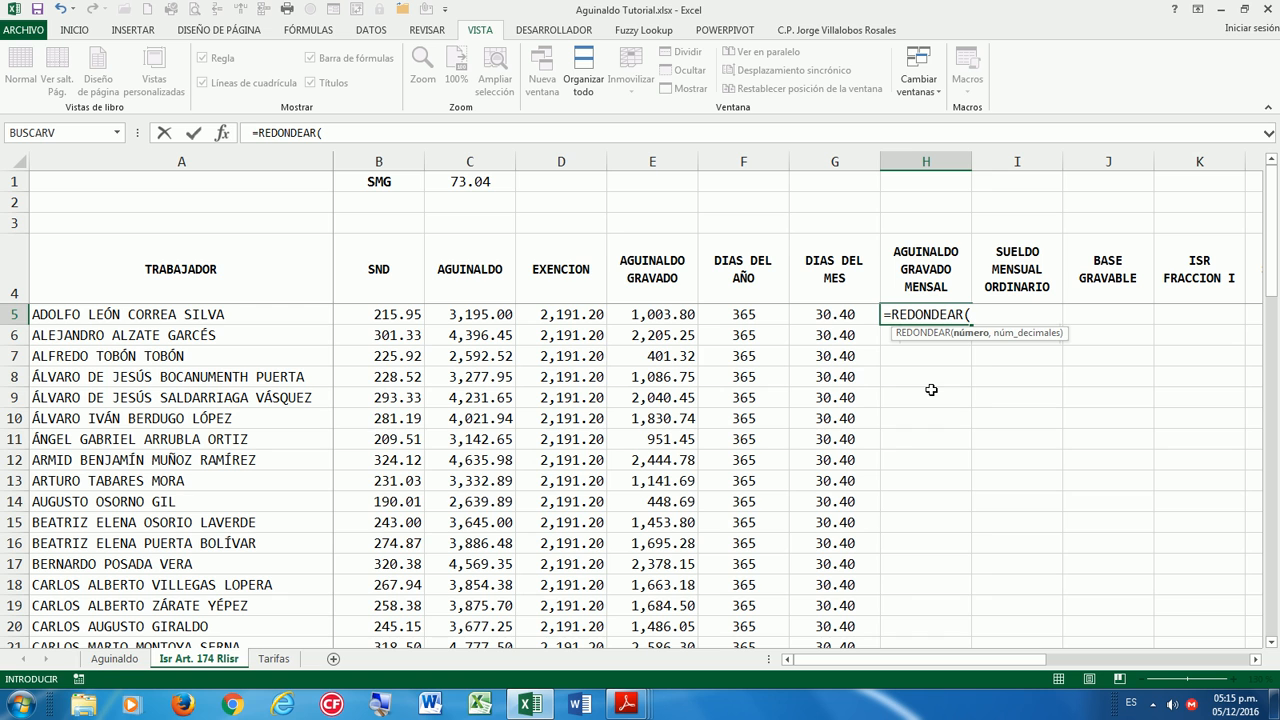
text(()
click(668, 316)
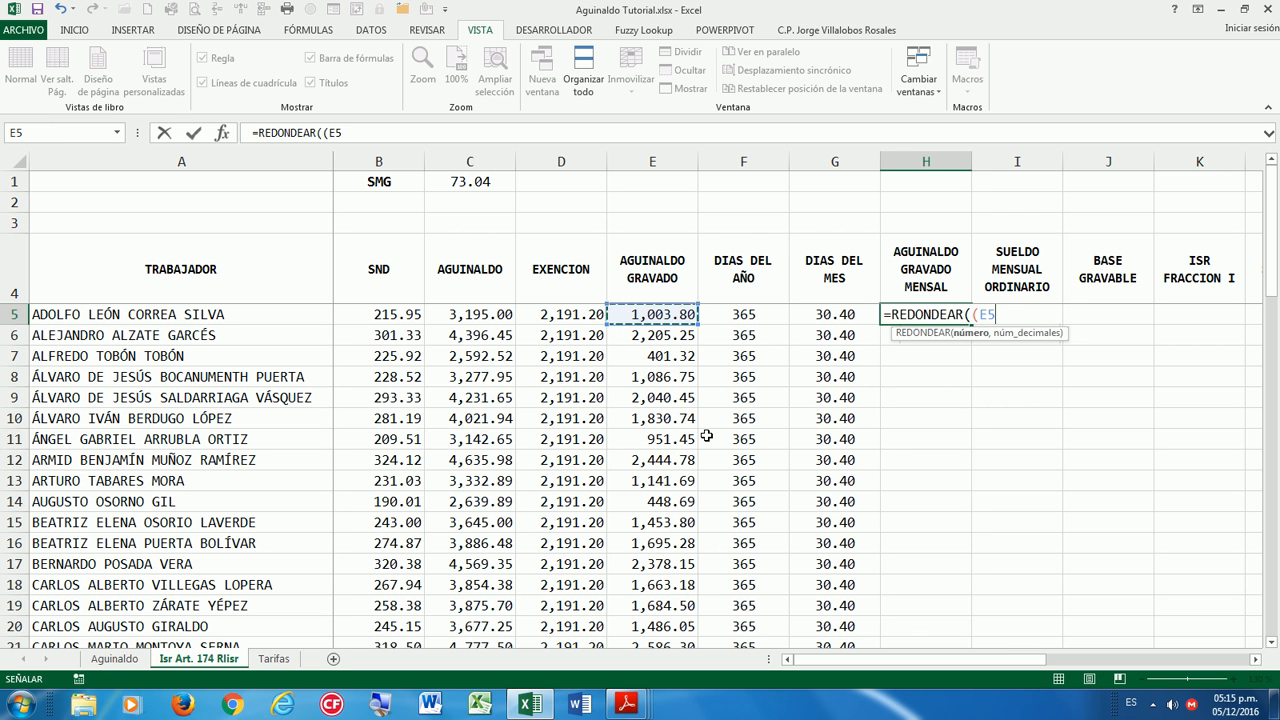
key(Left)
key(Left)
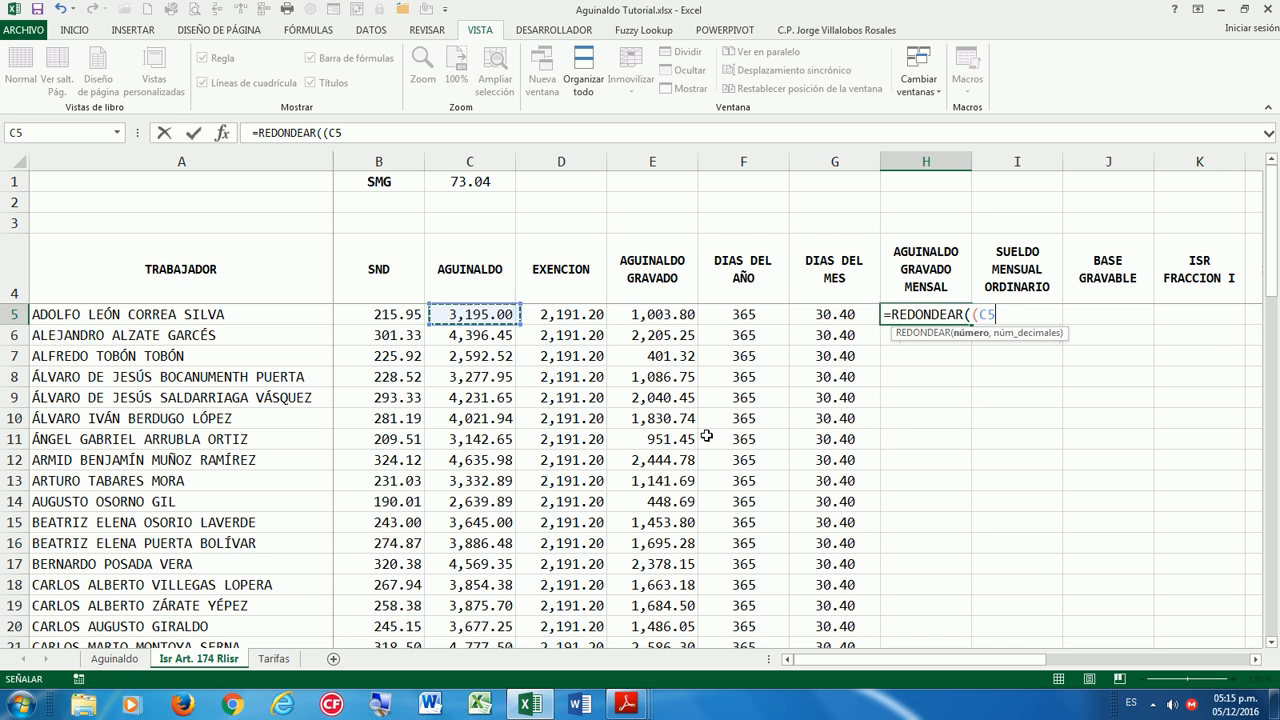
key(Right)
key(Right)
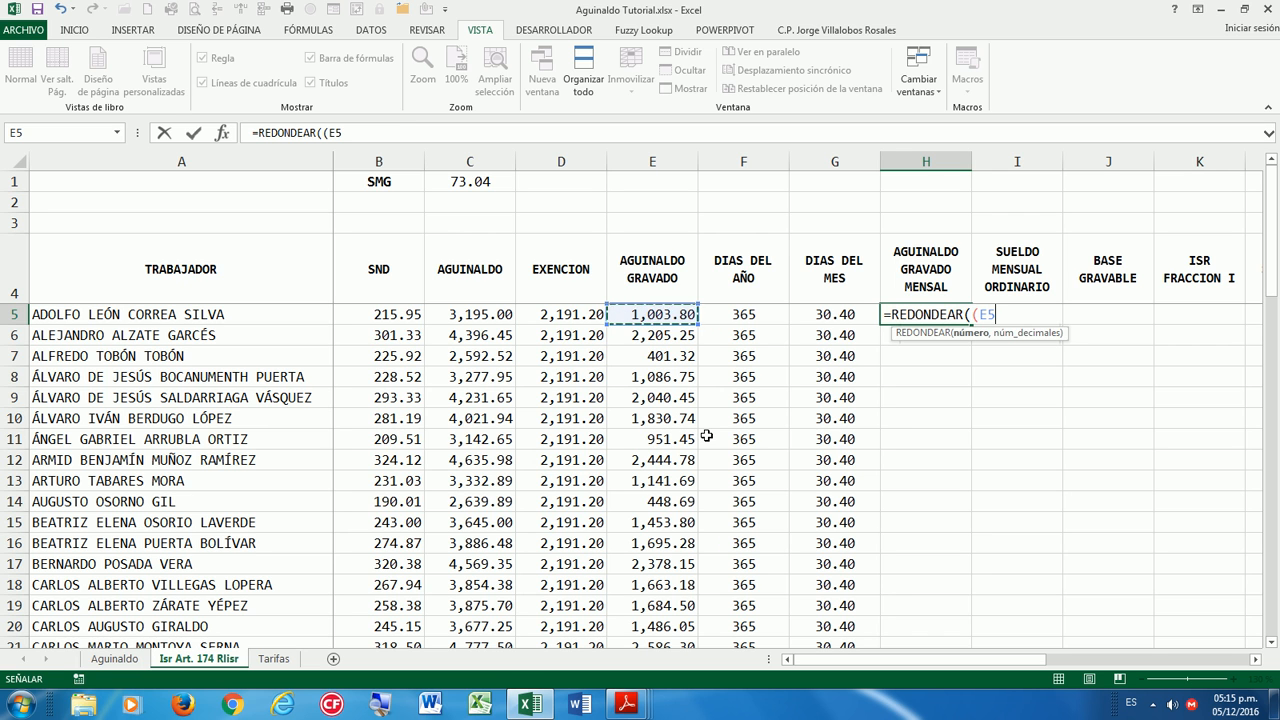
text(/)
click(753, 318)
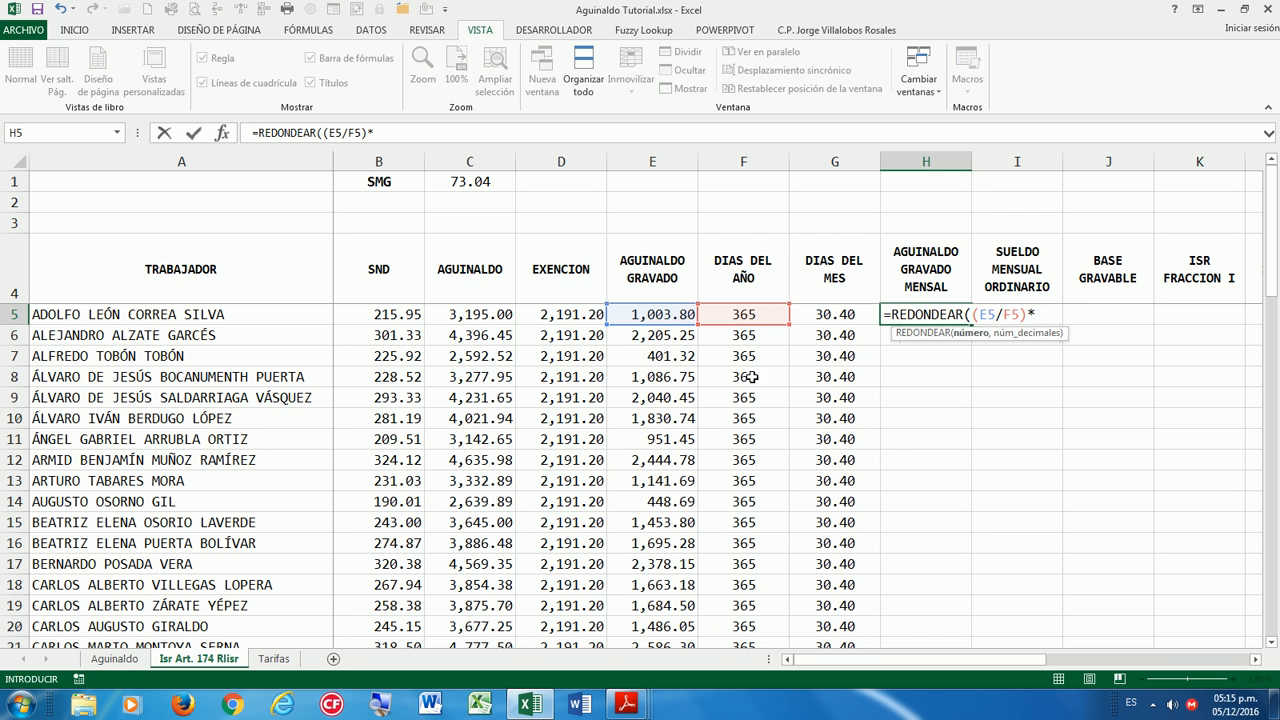
click(810, 322)
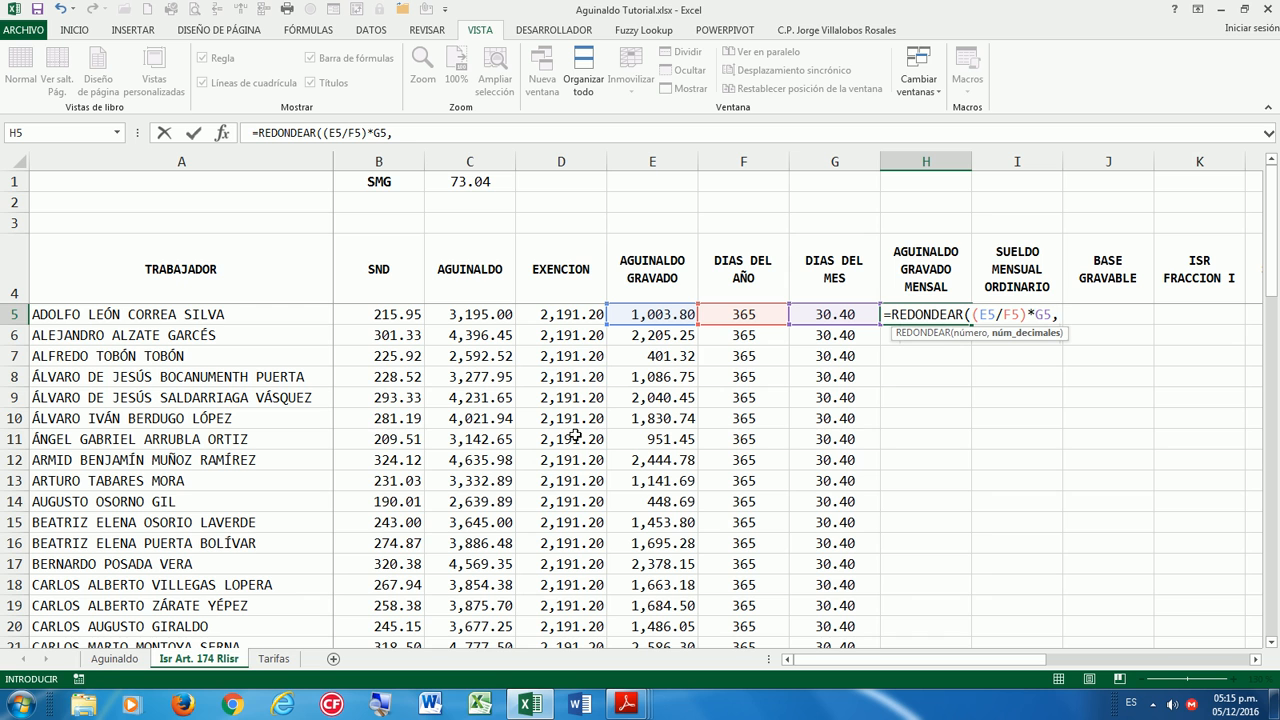
text(2)
key(Return)
key(Up)
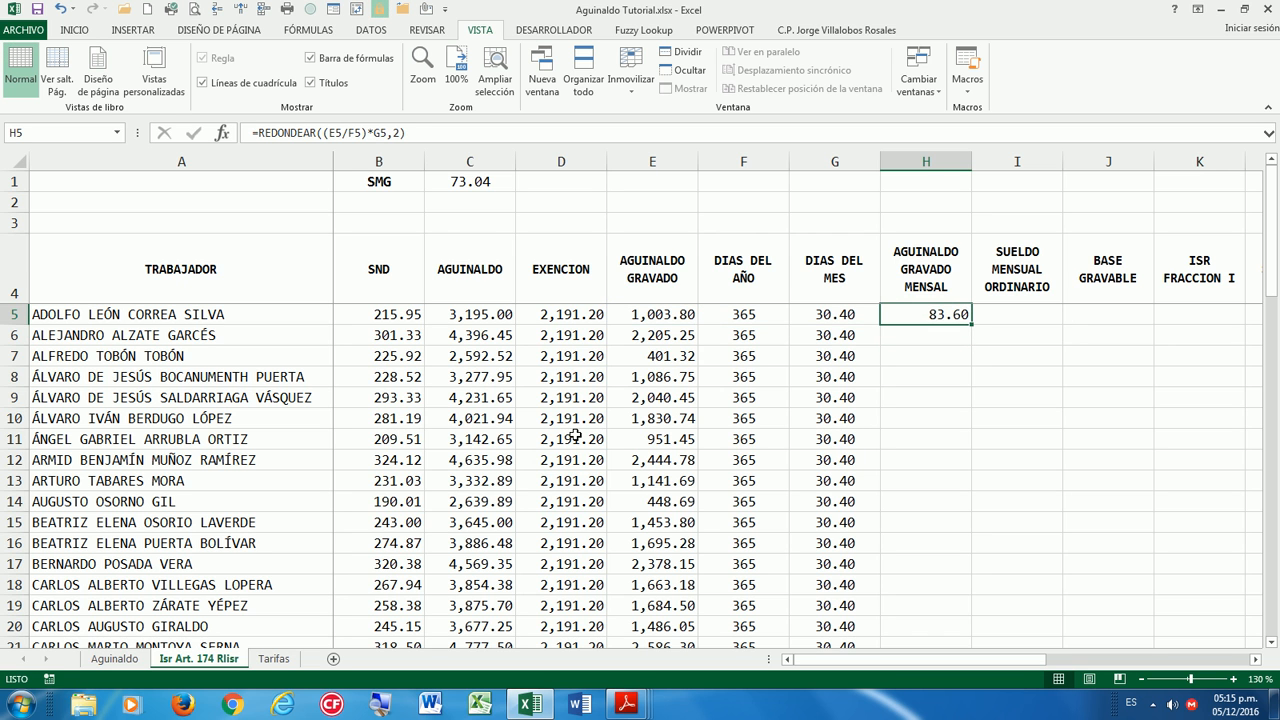
double_click(970, 320)
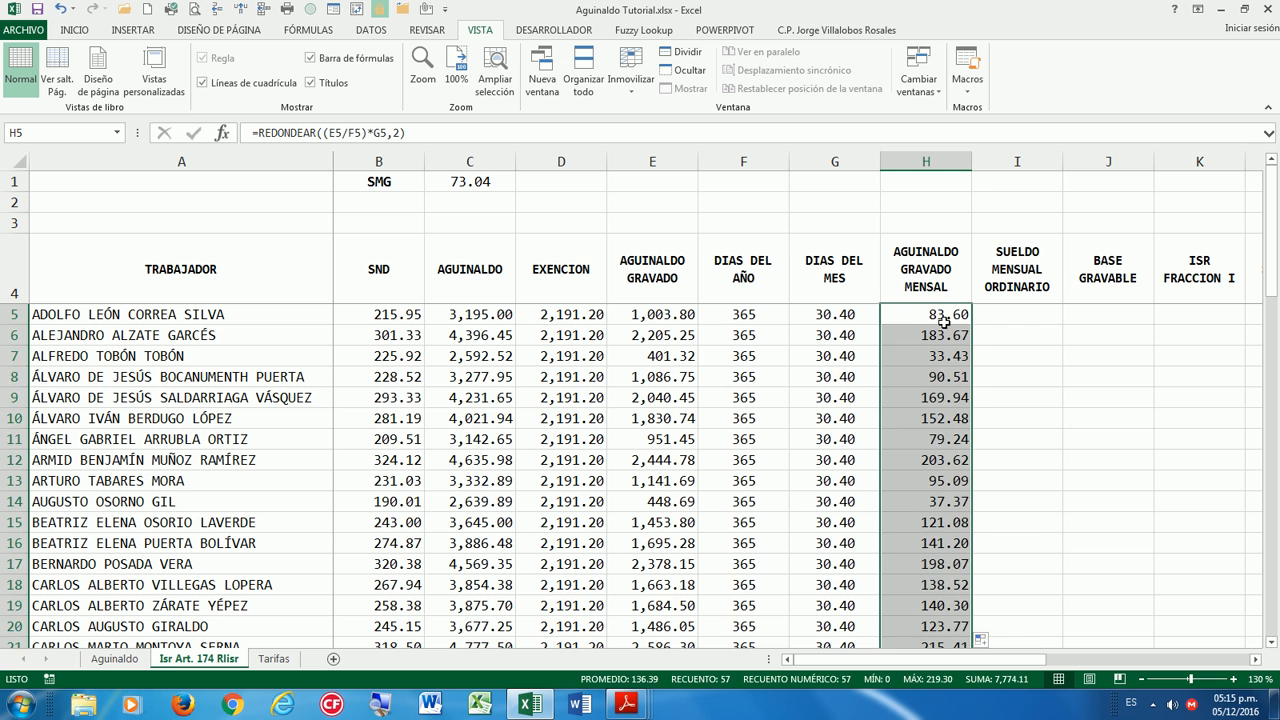
click(944, 318)
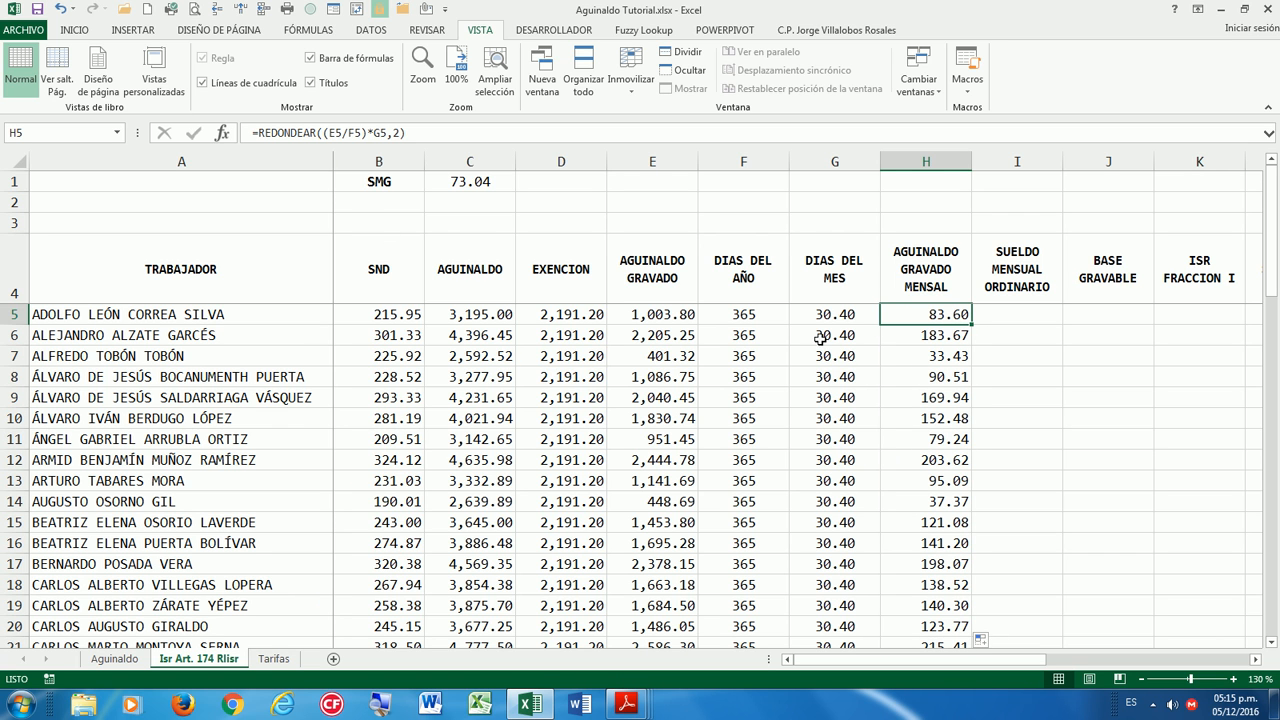
click(989, 317)
mouse_move(626, 704)
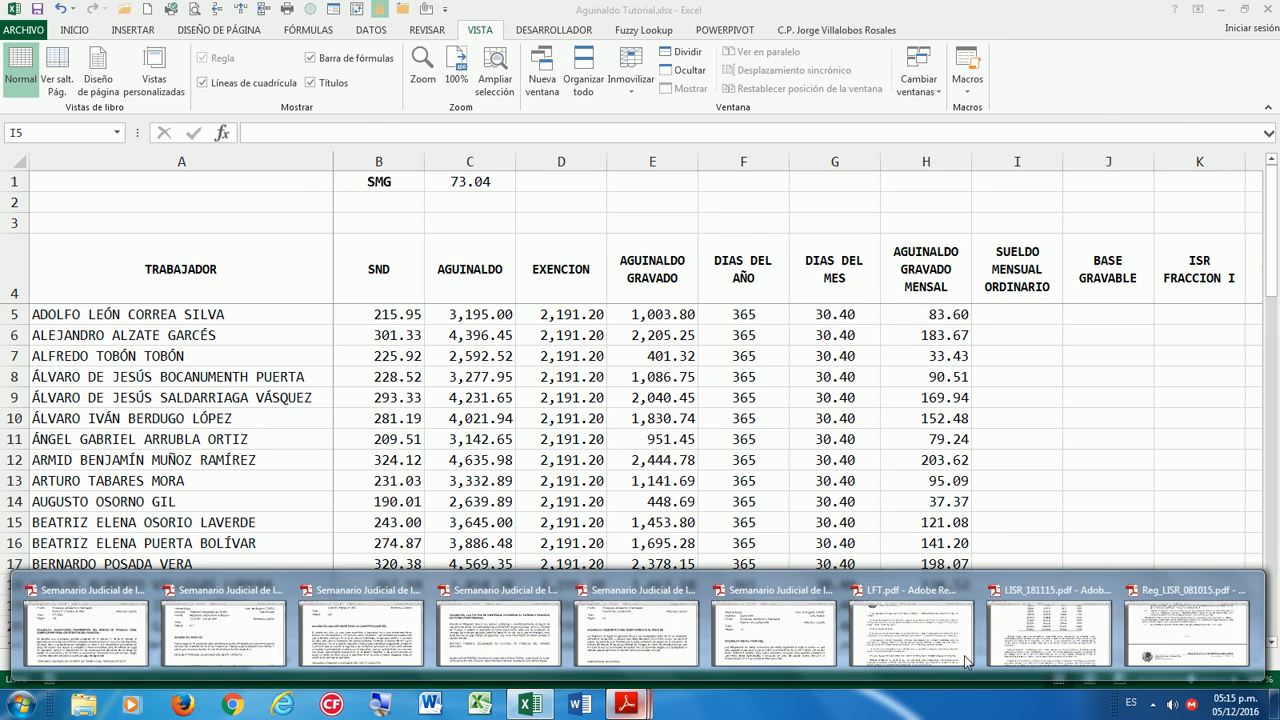
click(1162, 640)
scroll(527, 376, down, 1)
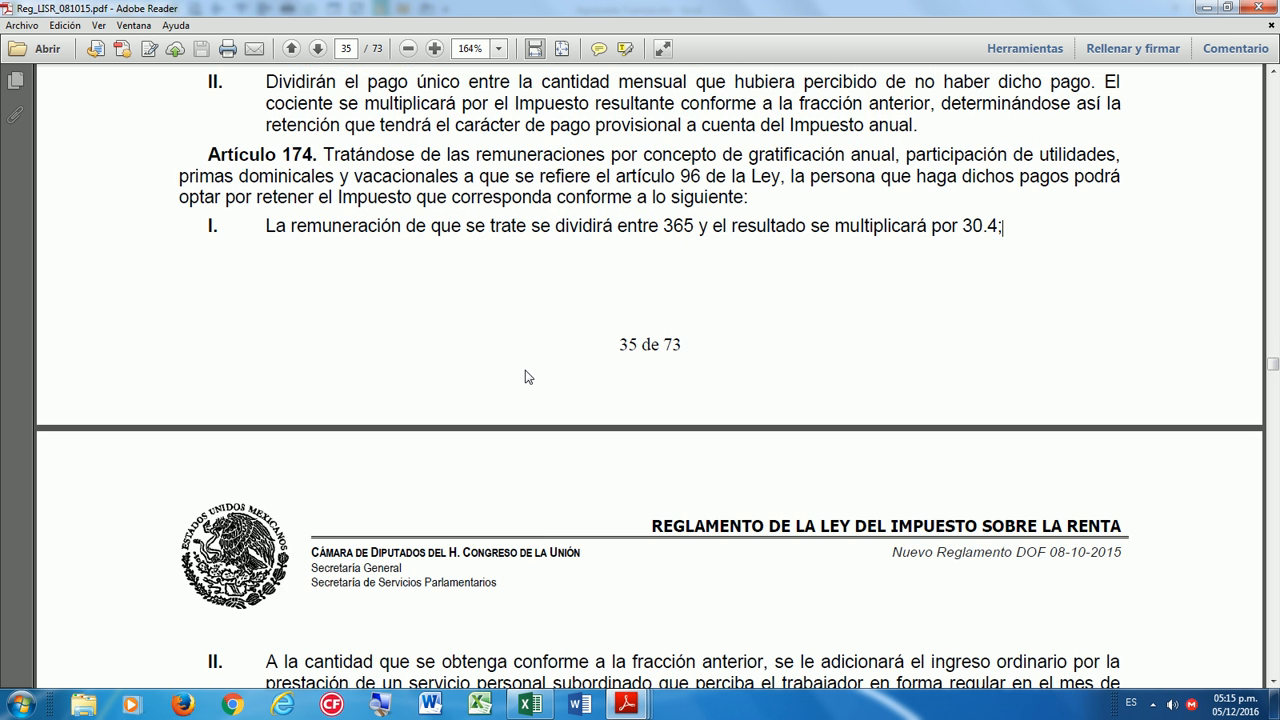
scroll(449, 366, down, 6)
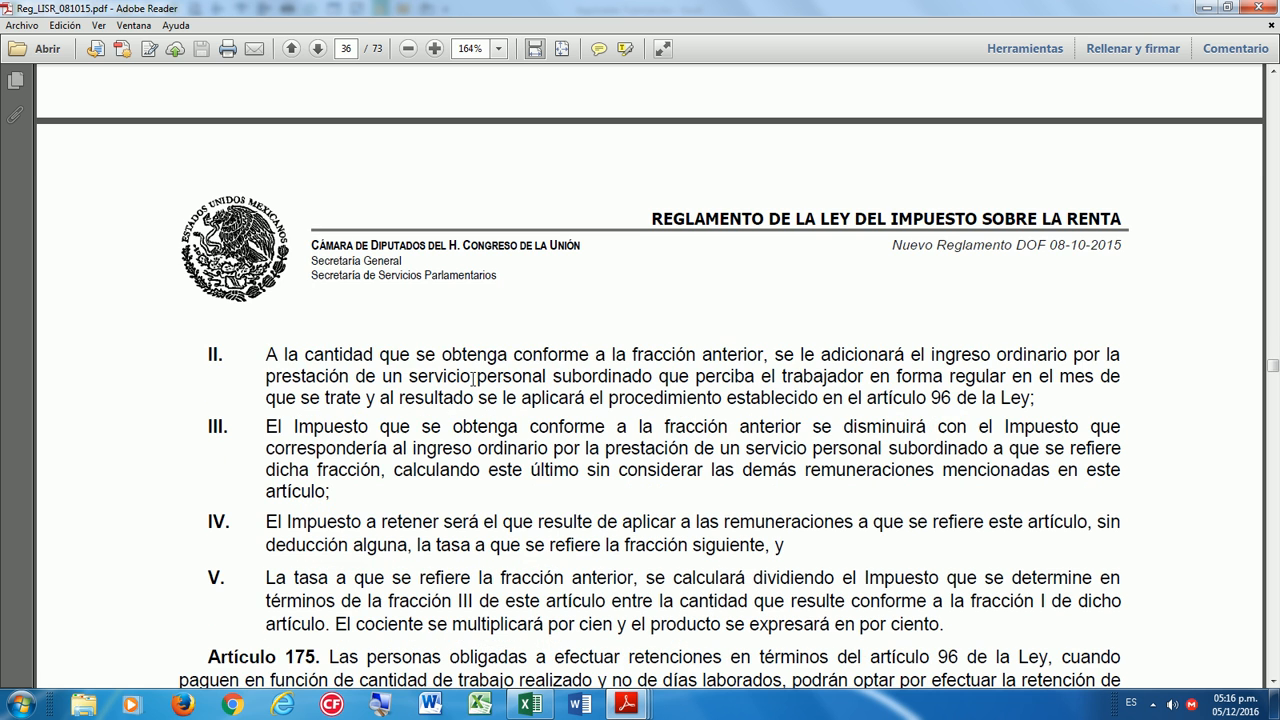
drag(266, 348, 727, 343)
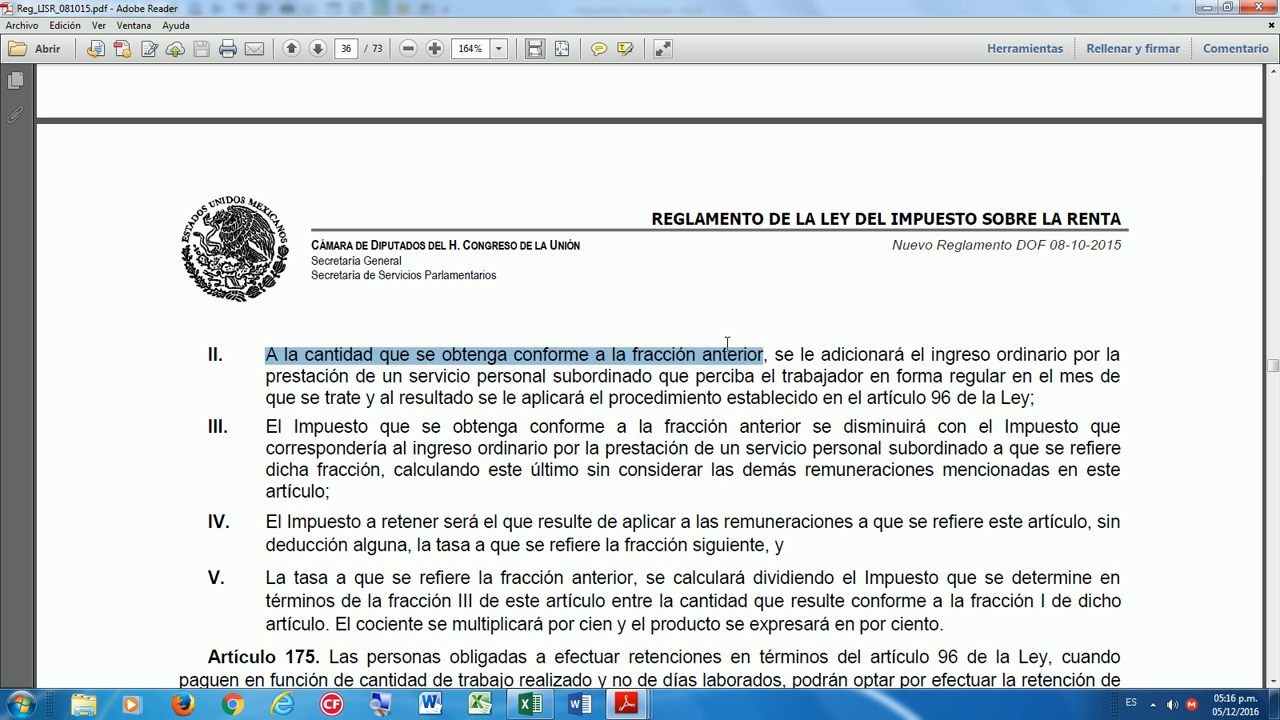
click(530, 704)
click(929, 317)
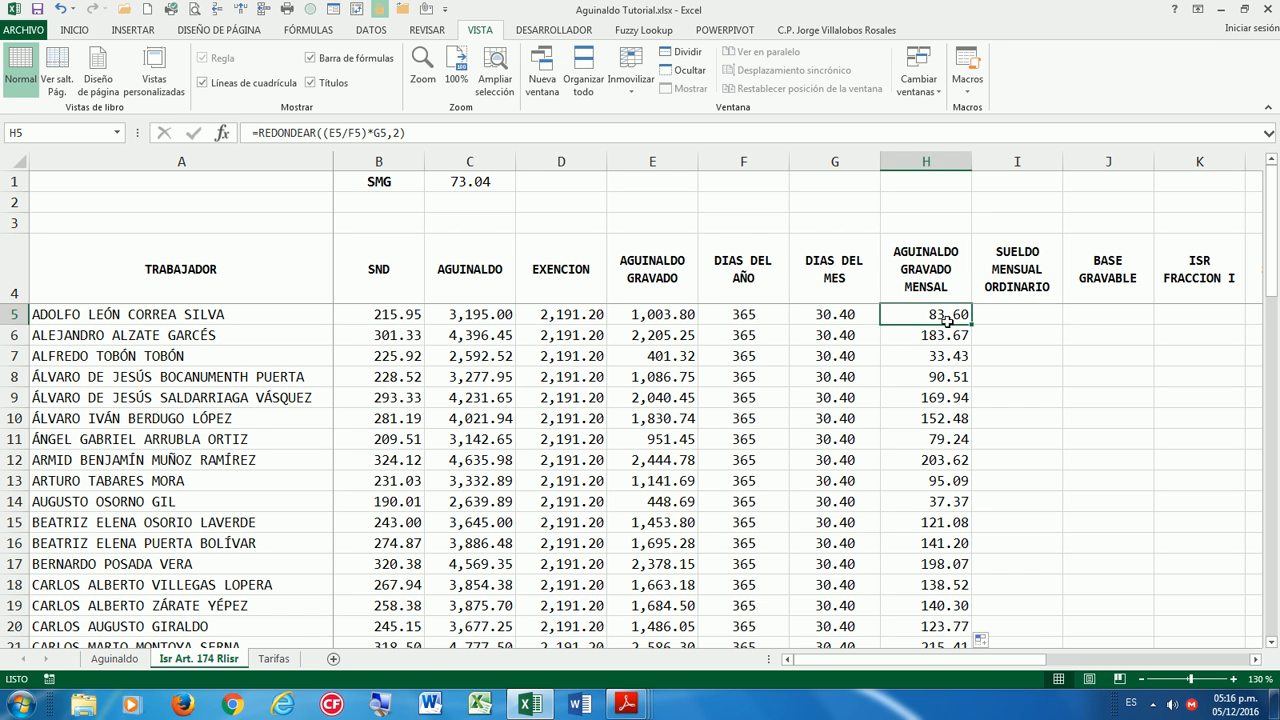
click(626, 704)
click(1187, 625)
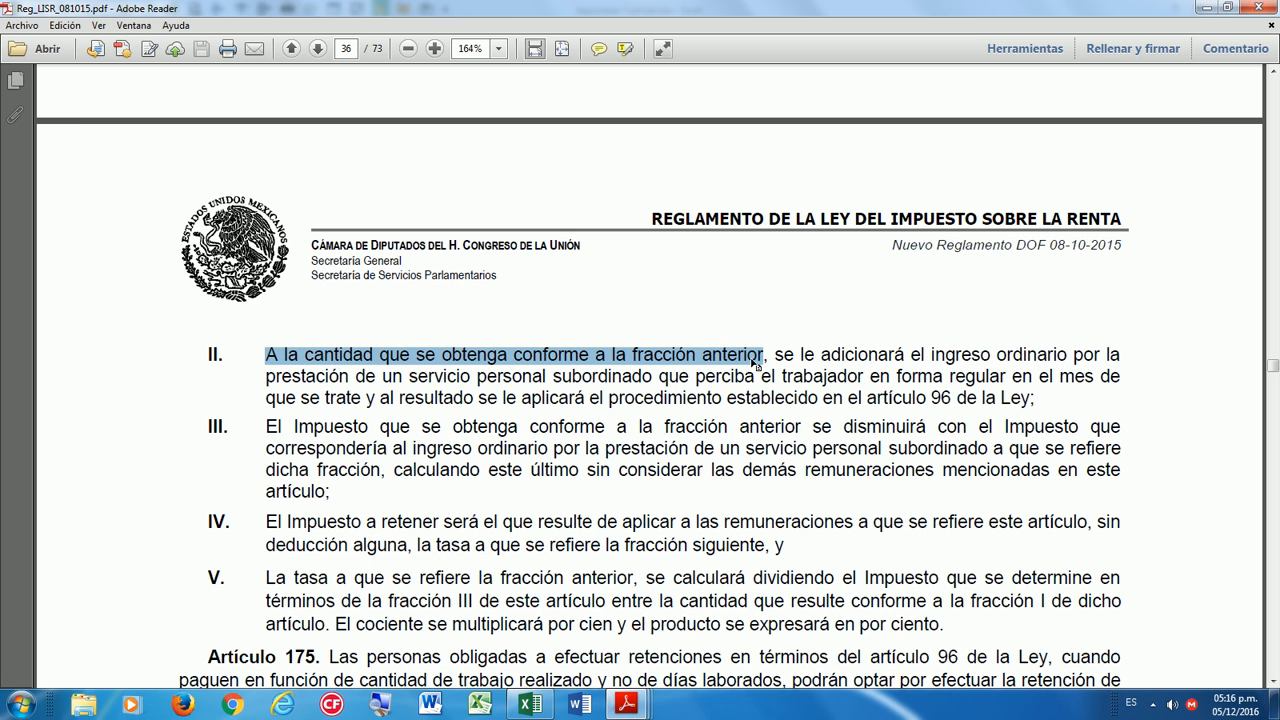
drag(772, 355, 788, 355)
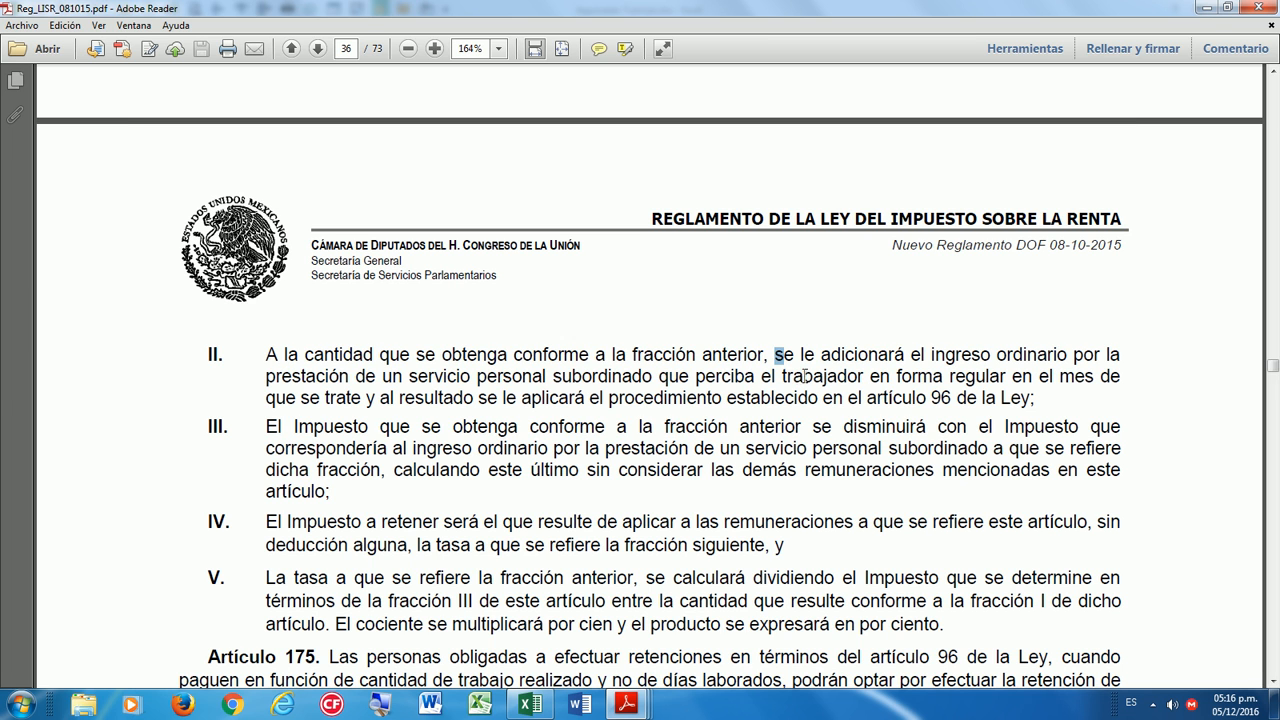
drag(1044, 376, 1006, 400)
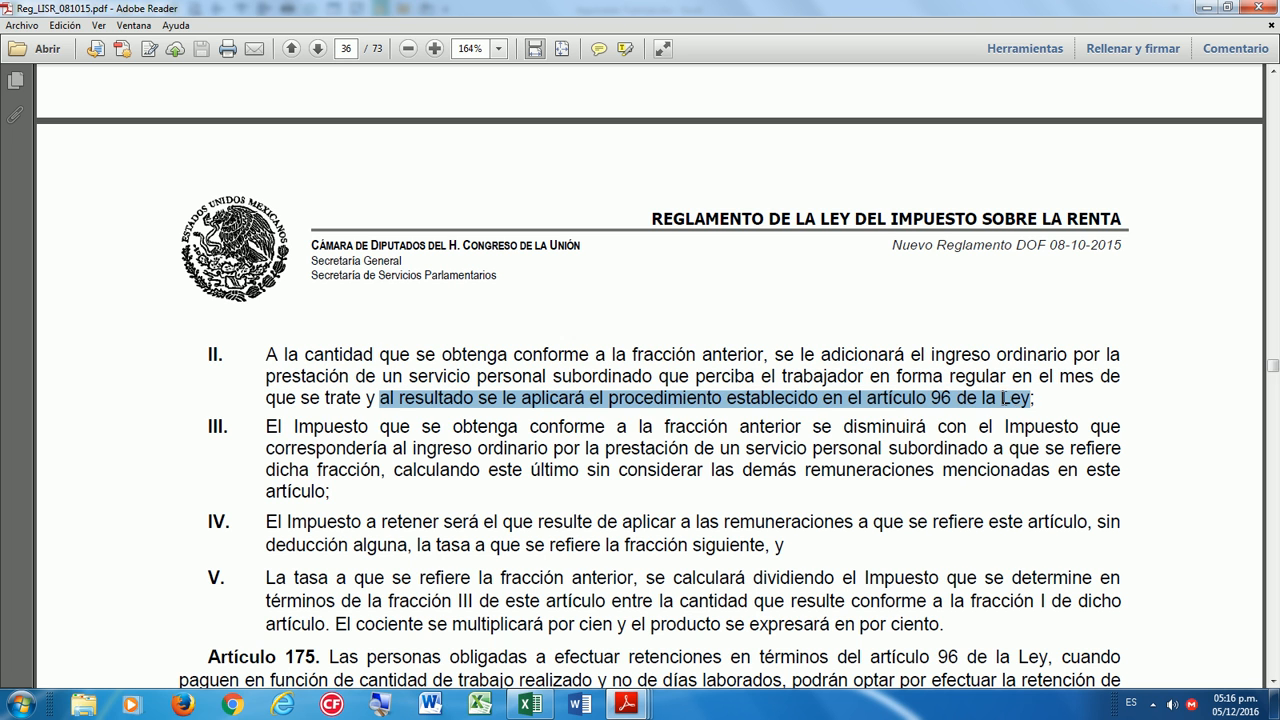
click(1040, 398)
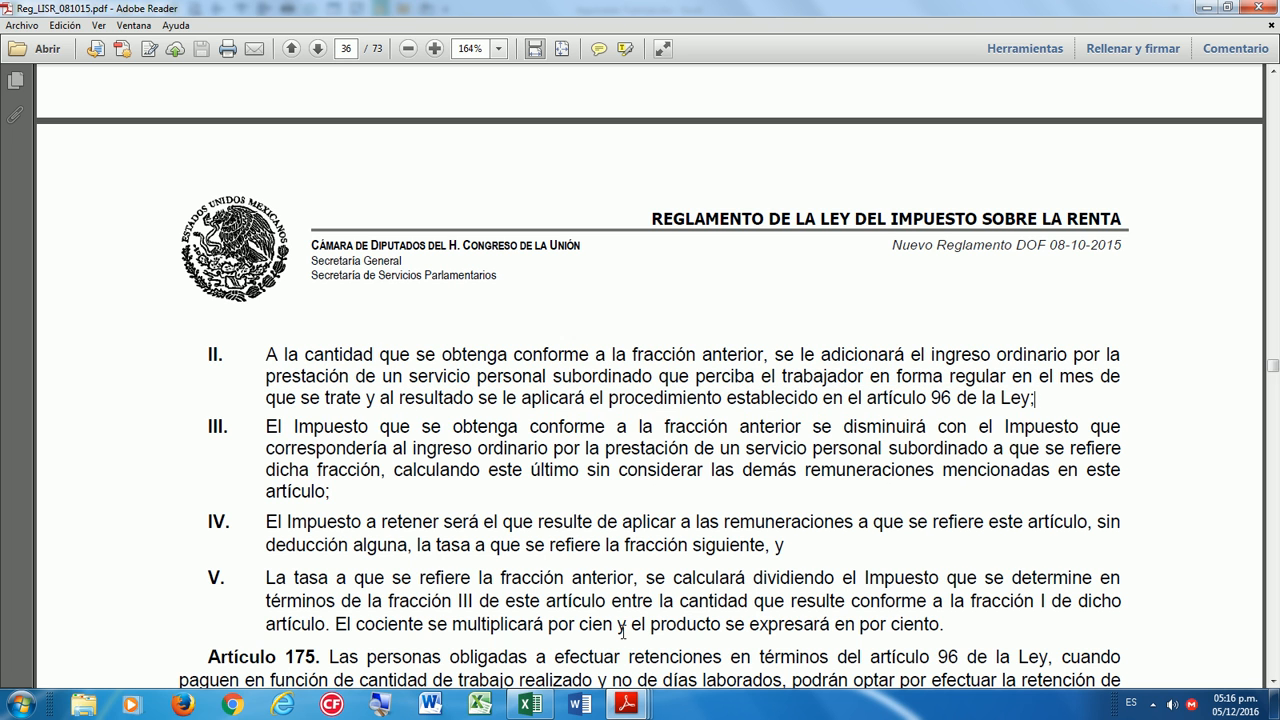
click(530, 704)
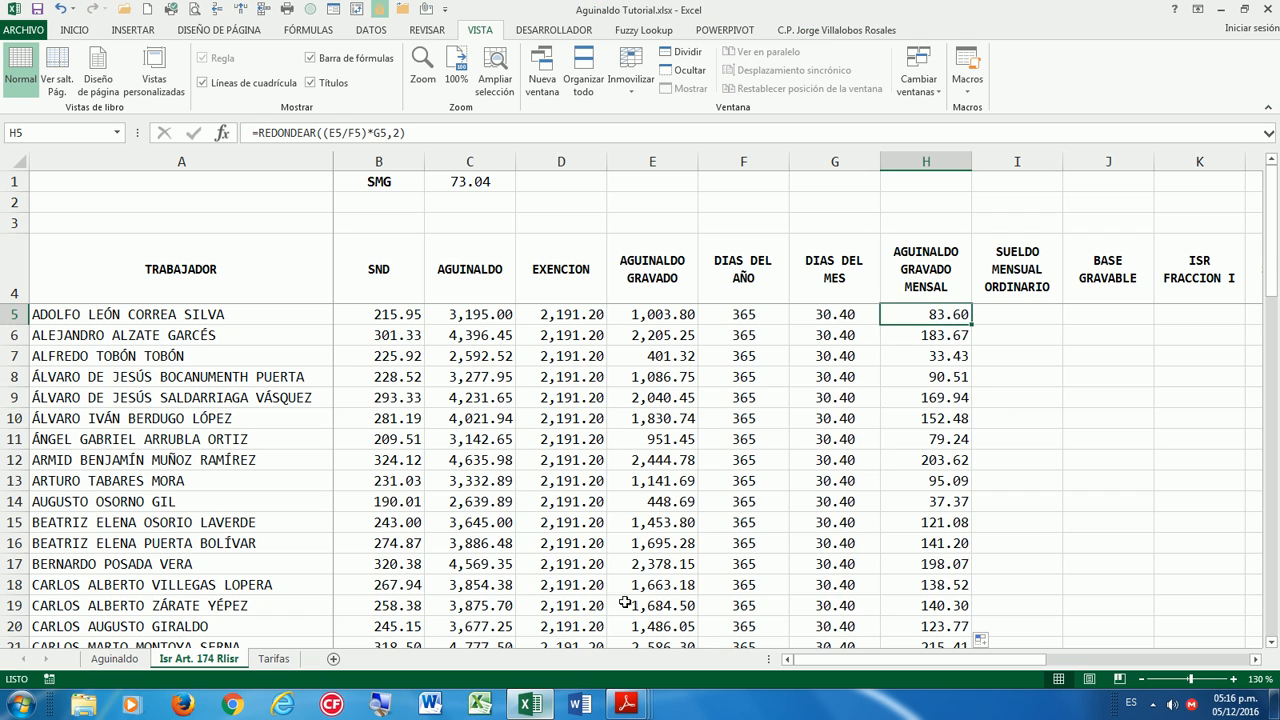
Enter =REDONDEAR(B5*30,2) in I5 and fill it down column I, starting at 6,478.50.
click(1017, 313)
text(=REDONDEAR()
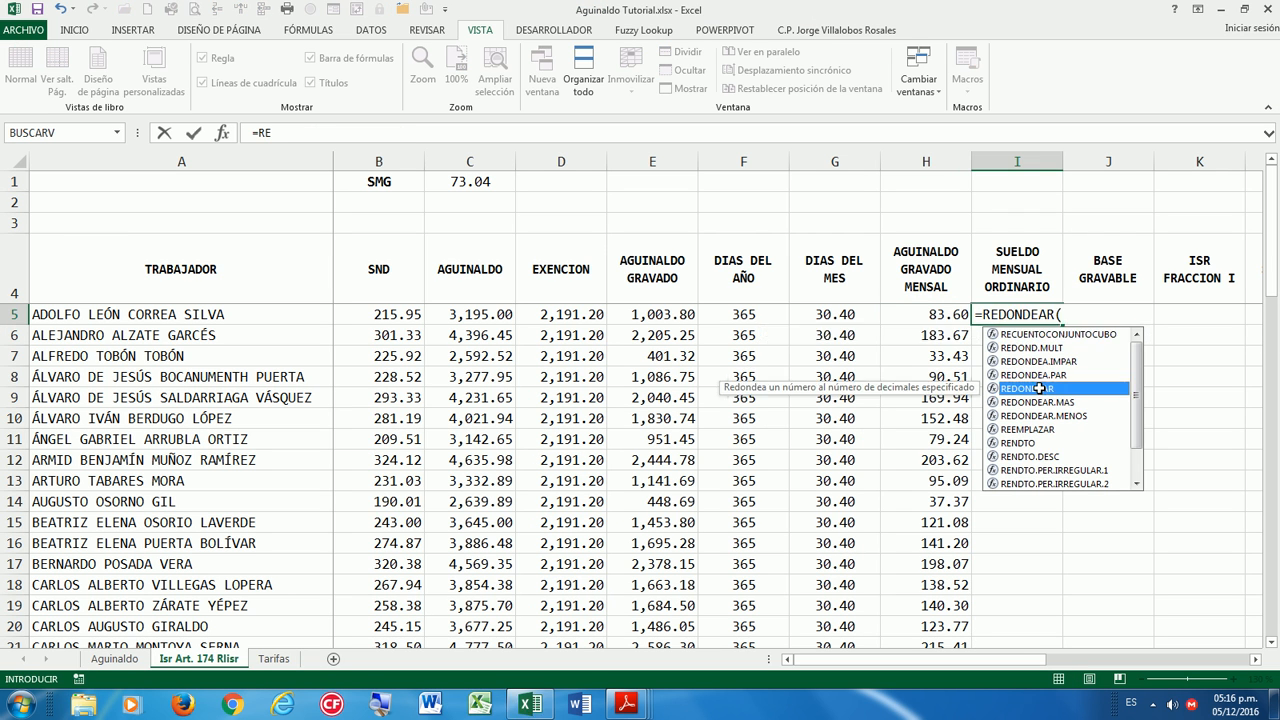
double_click(1030, 388)
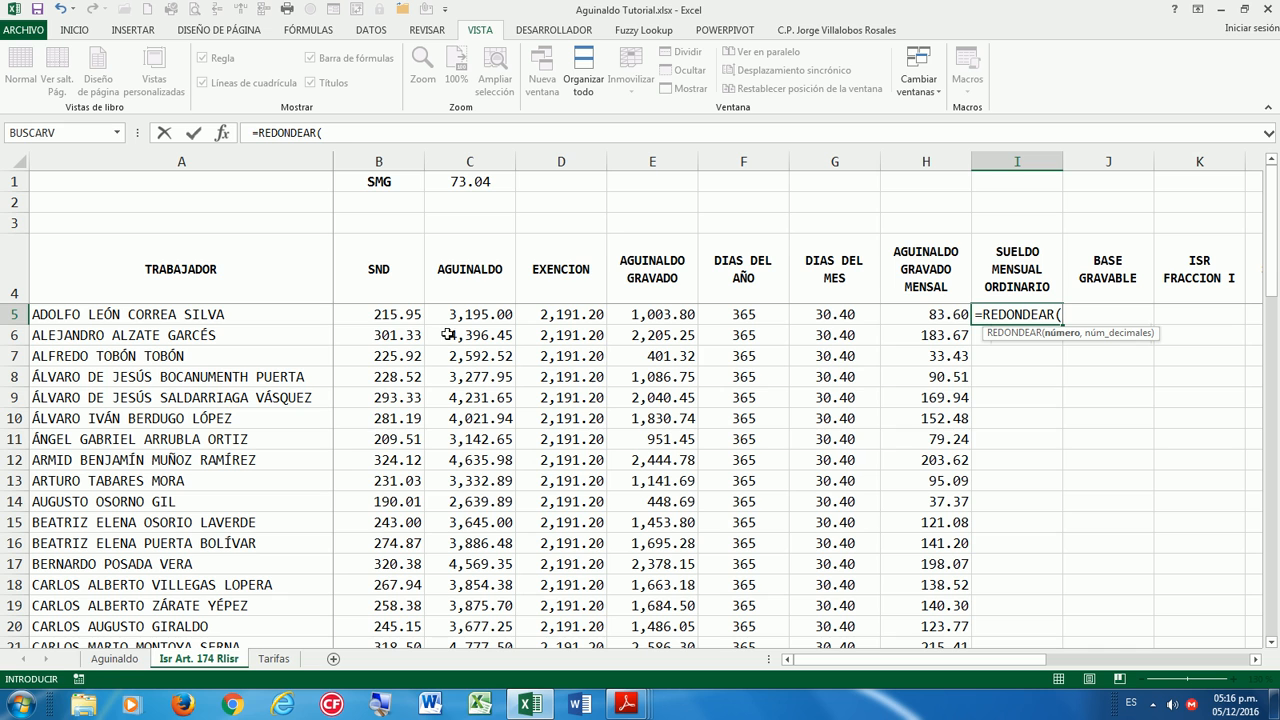
click(395, 316)
text(*30)
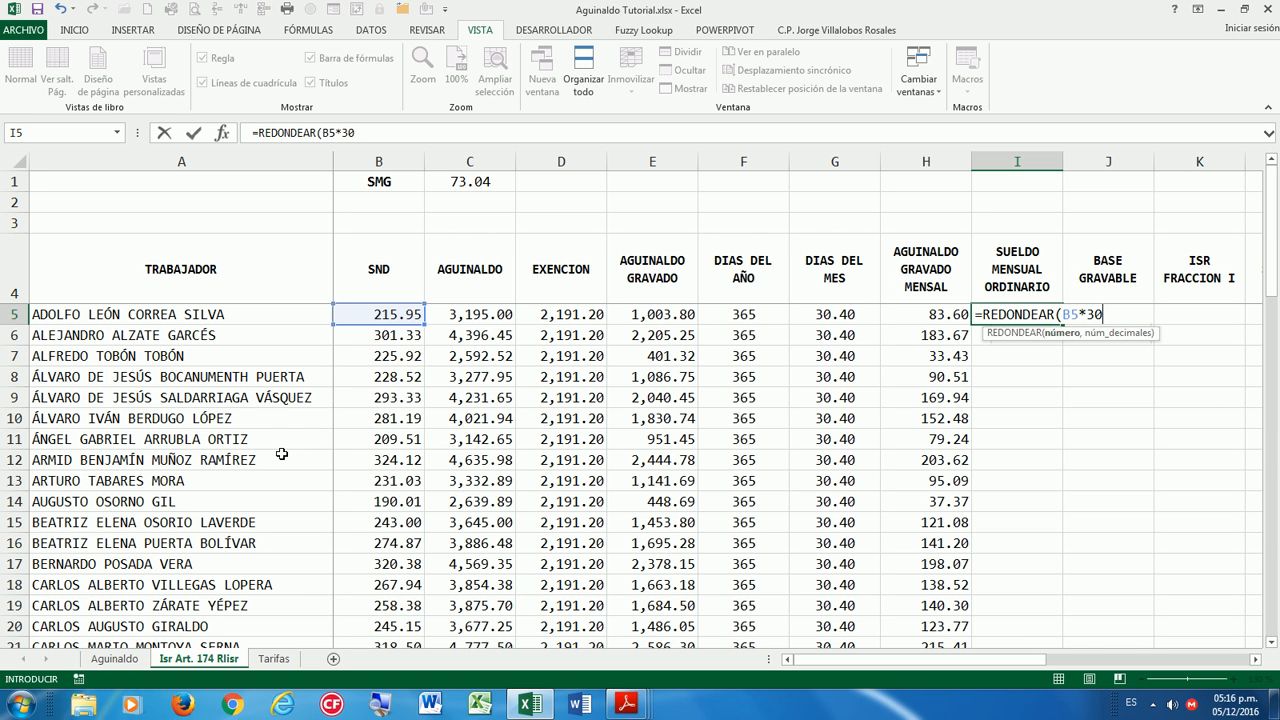
text(,2)
key(Return)
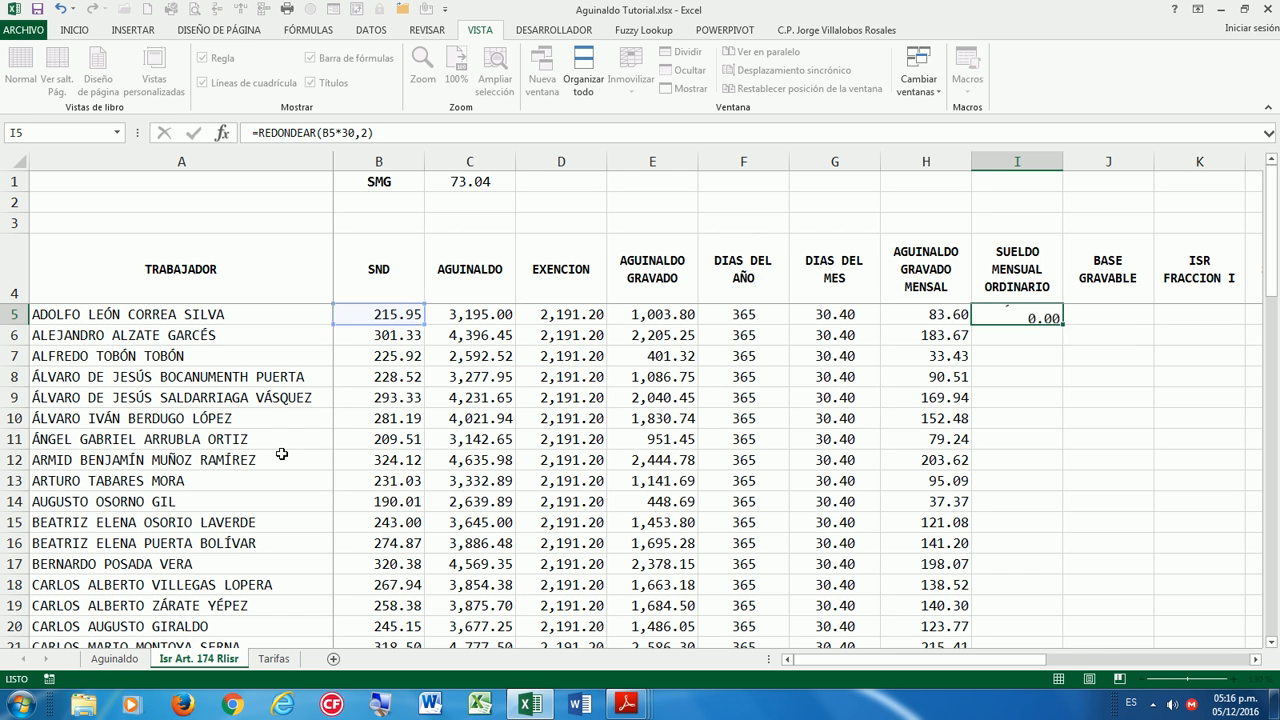
key(Down)
key(Up)
key(Up)
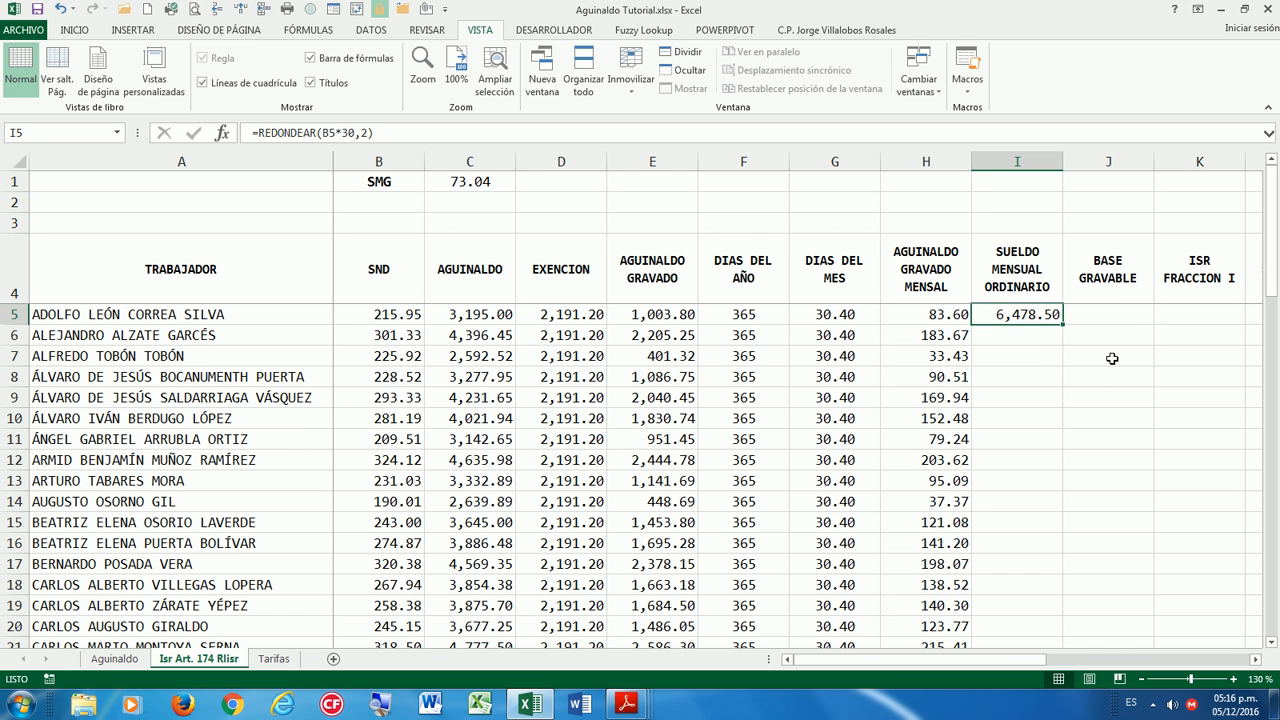
double_click(1063, 324)
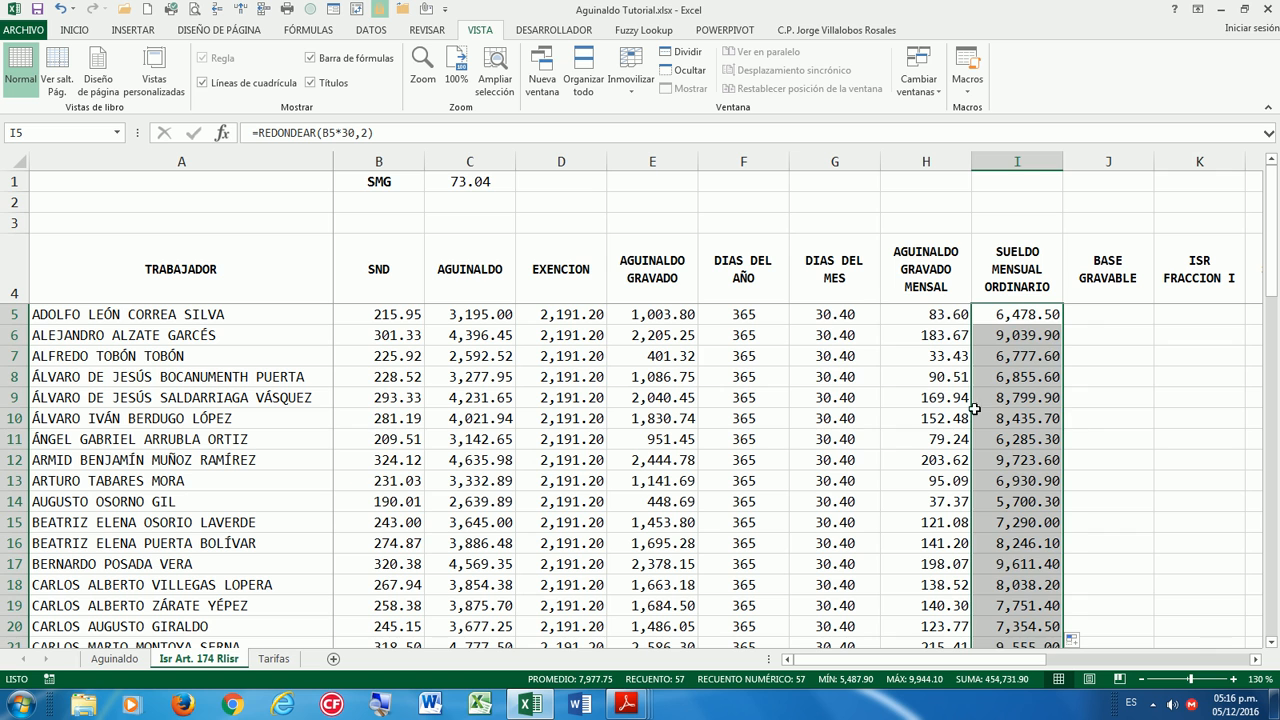
click(1030, 318)
click(1113, 313)
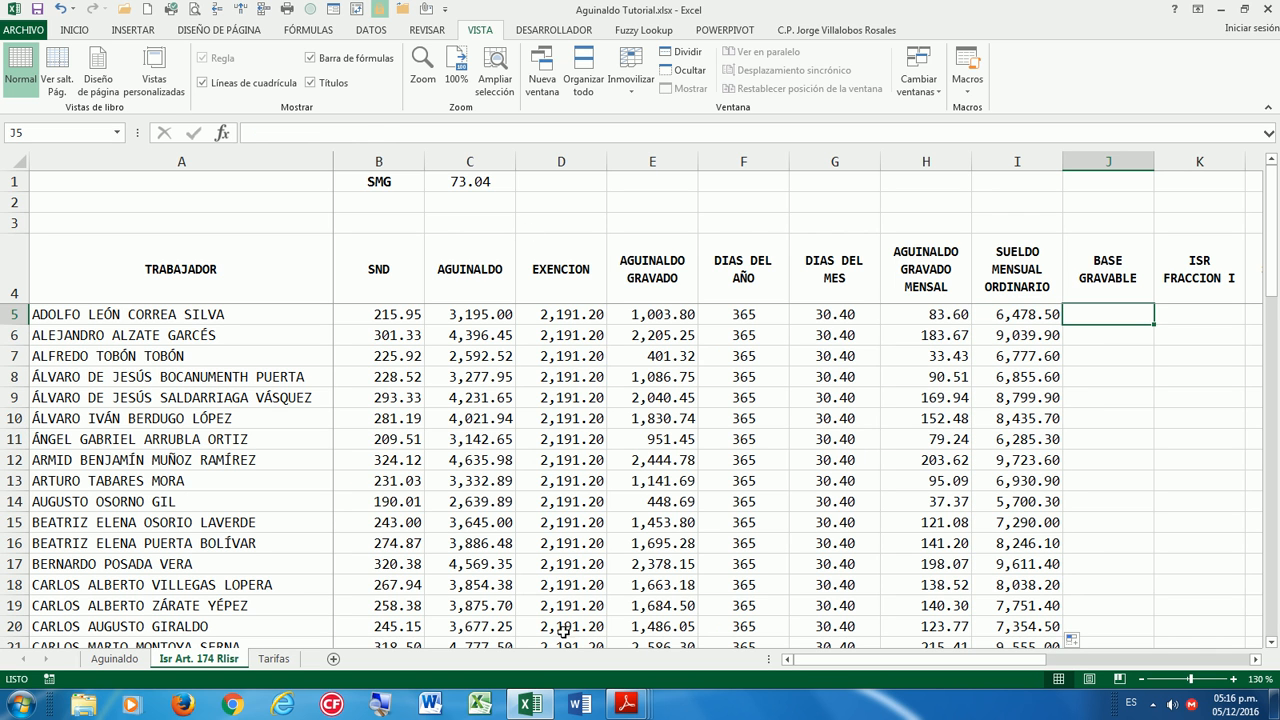
Enter =H5+I5 in J5 and fill it down BASE GRAVABLE, starting at 6,562.10.
click(938, 316)
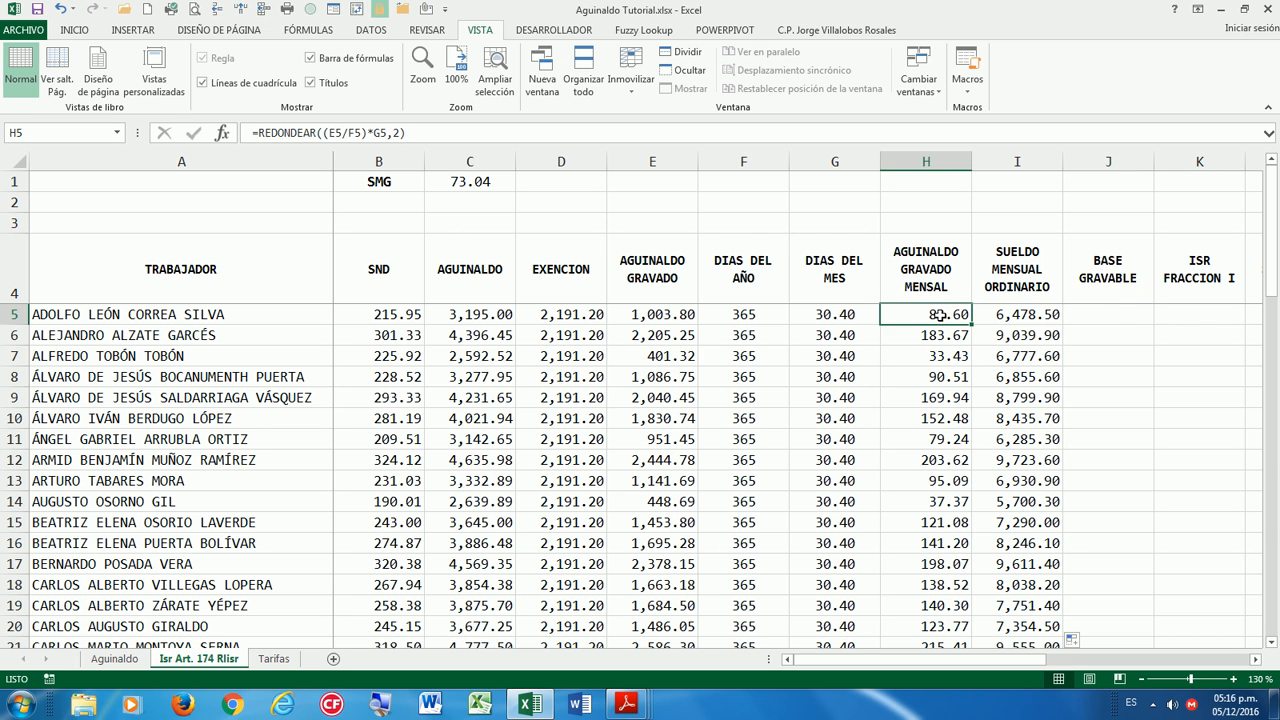
click(1020, 314)
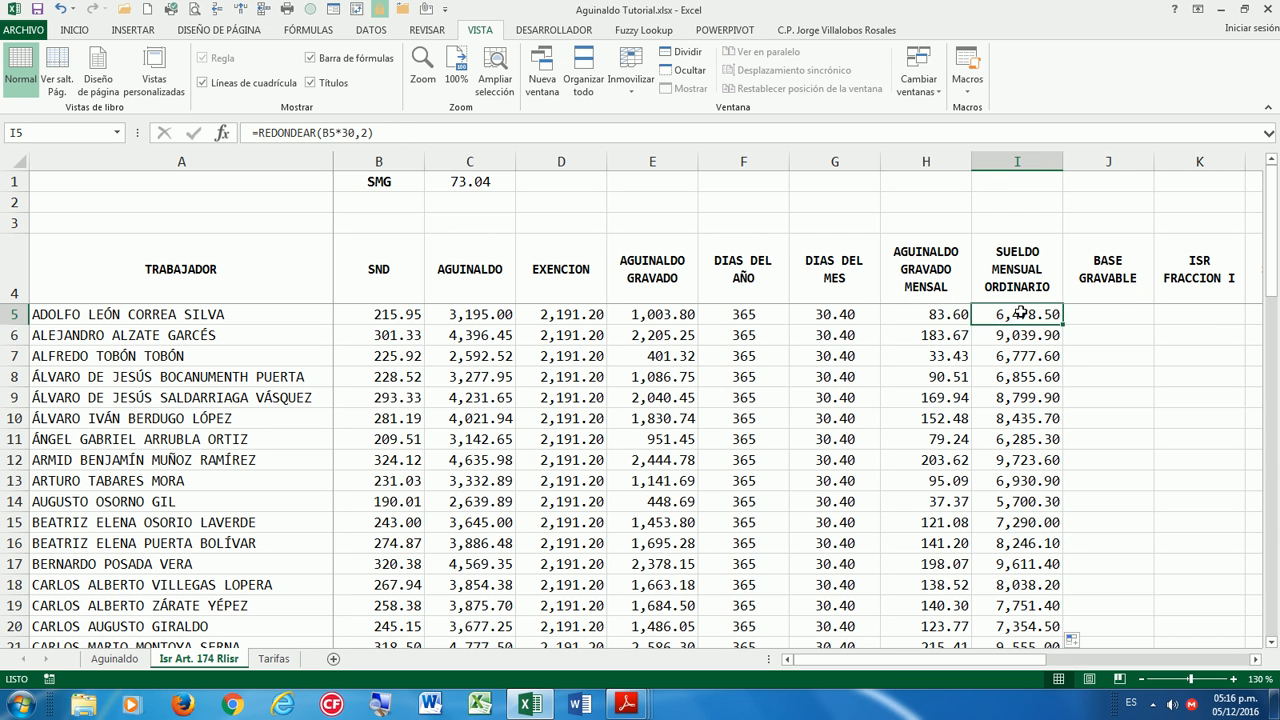
click(1087, 318)
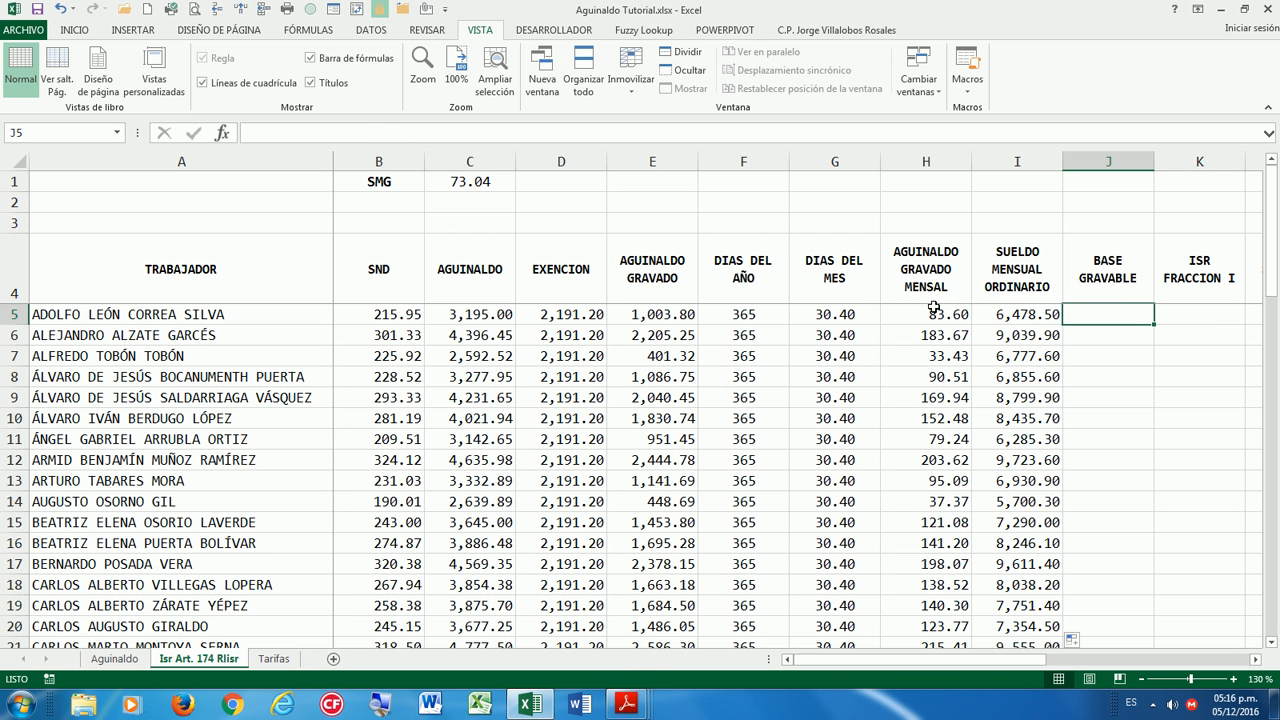
text(=)
key(Left)
key(Left)
text(+)
key(Left)
key(Return)
key(Up)
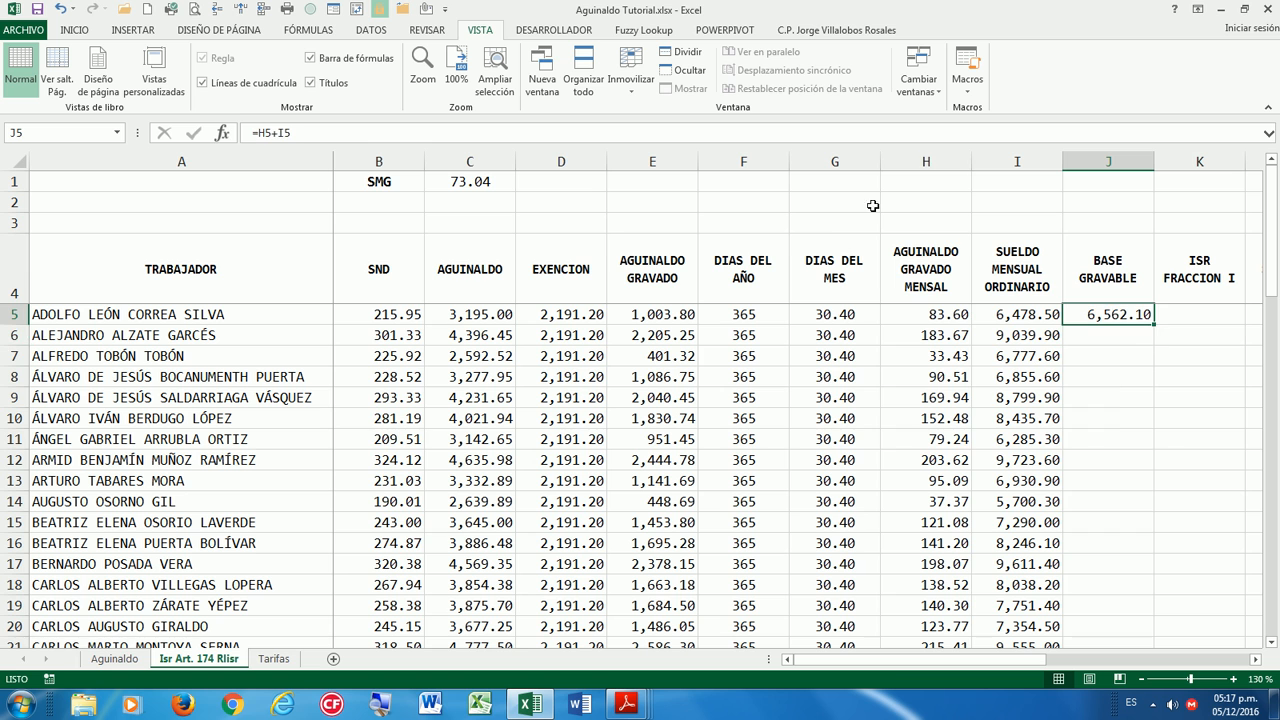
double_click(1154, 324)
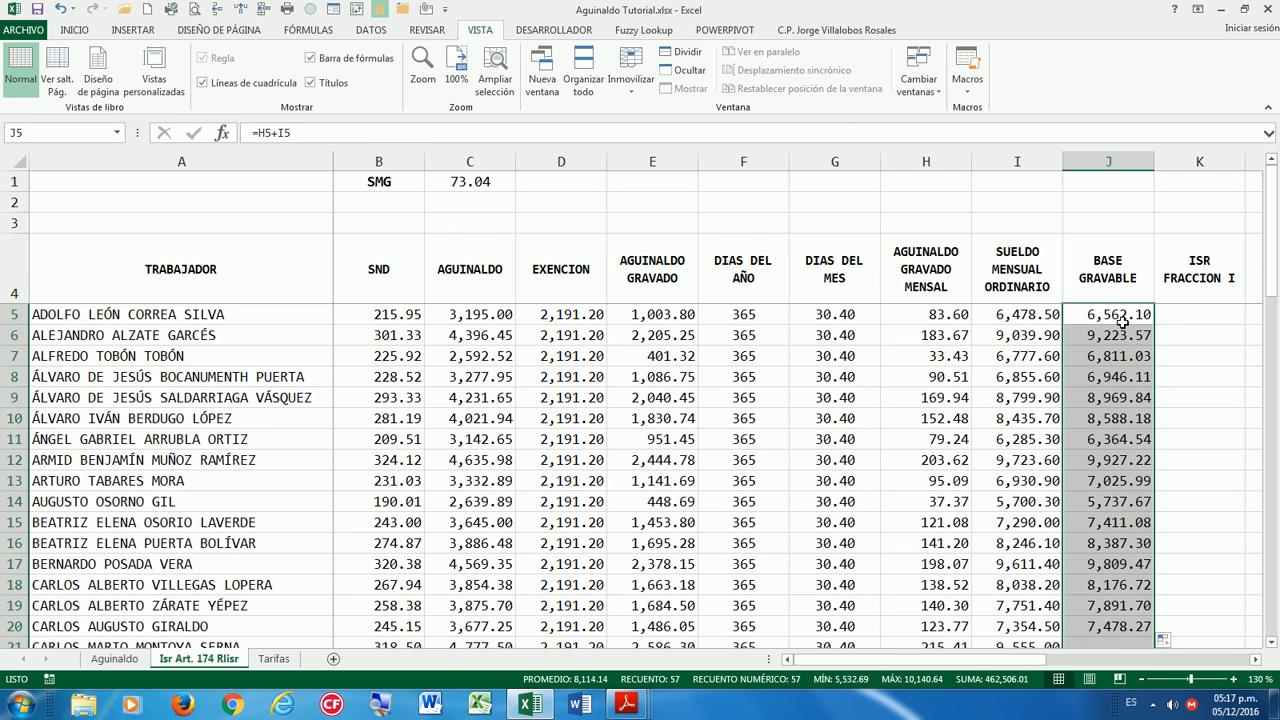
click(1122, 320)
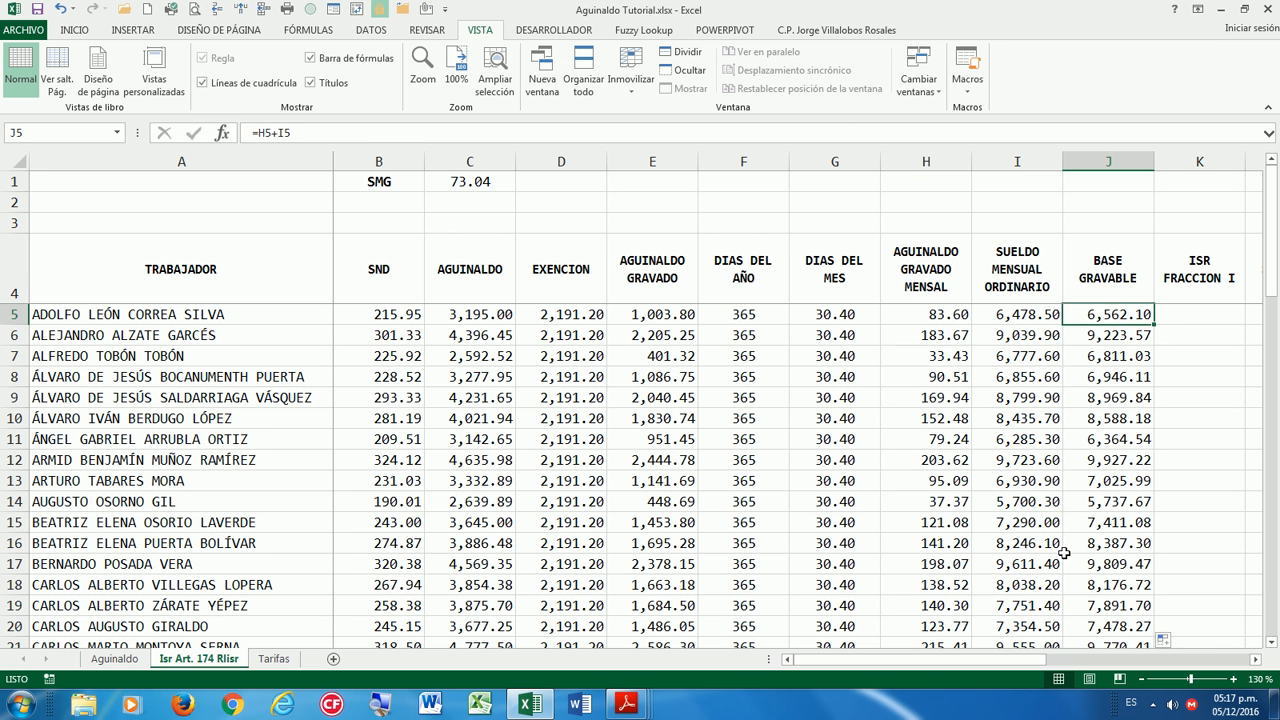
click(1255, 660)
click(1255, 660)
click(1255, 660)
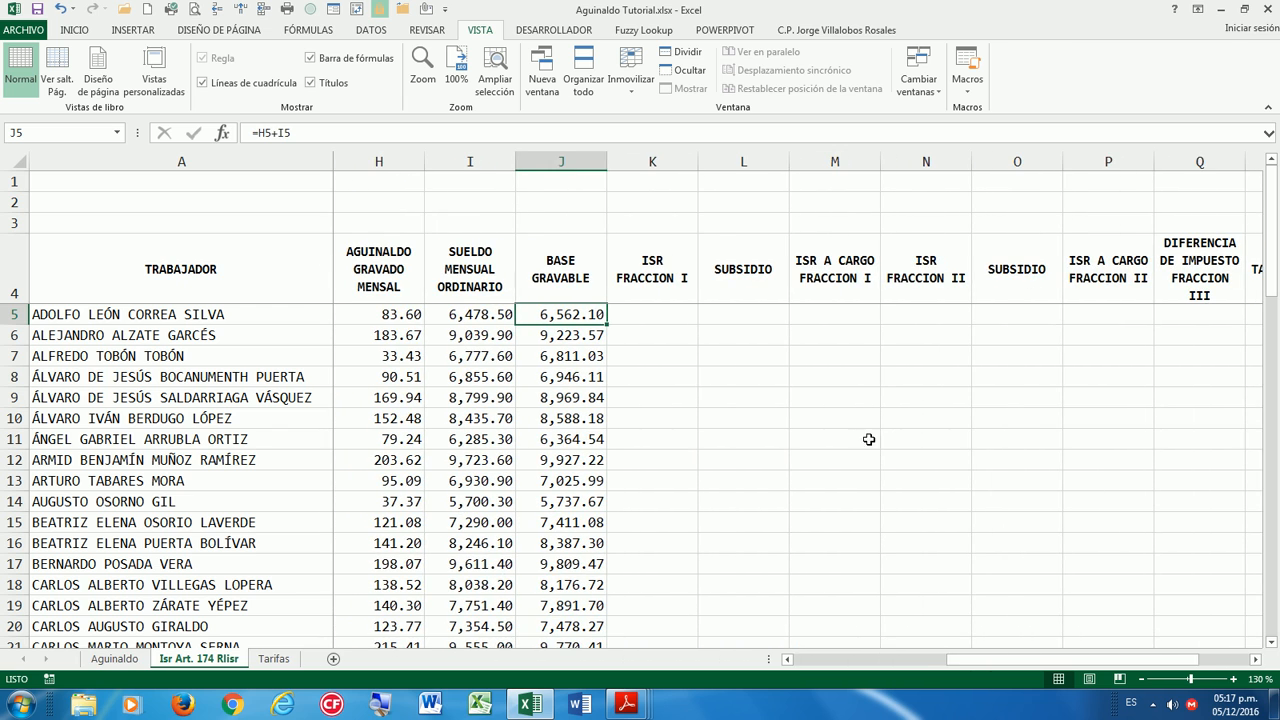
mouse_move(626, 704)
click(913, 625)
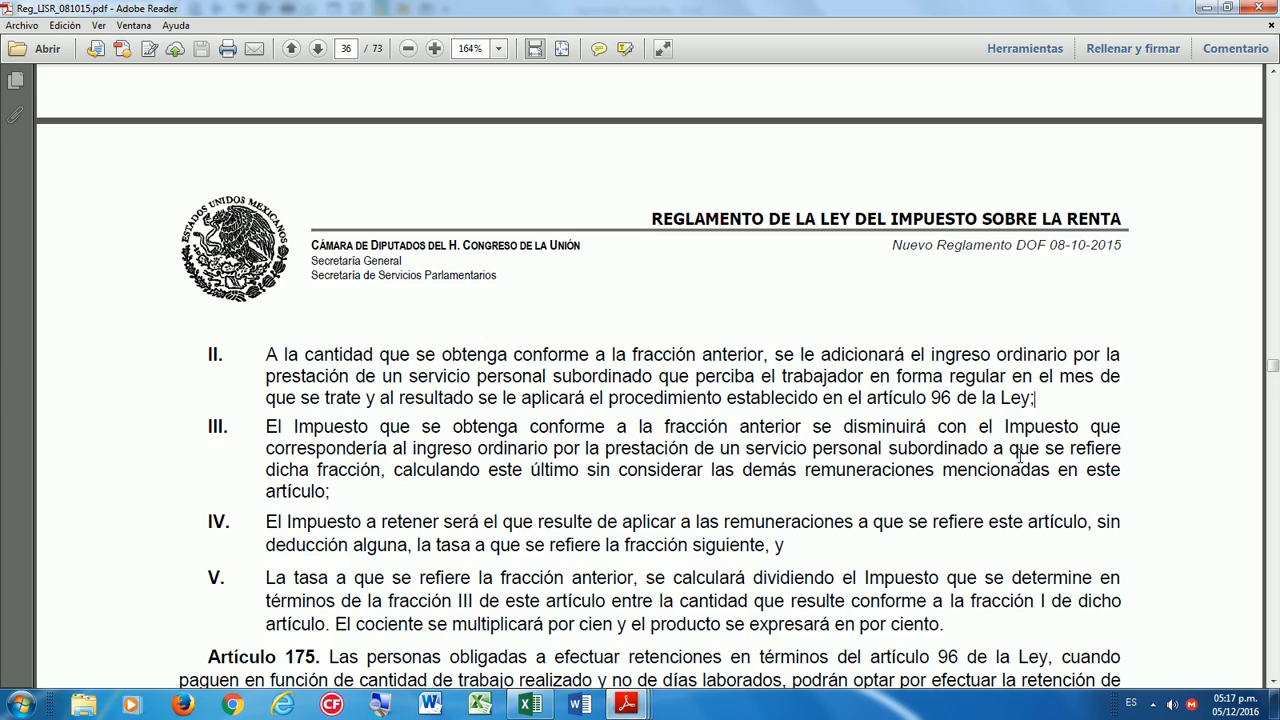
scroll(653, 413, down, 1)
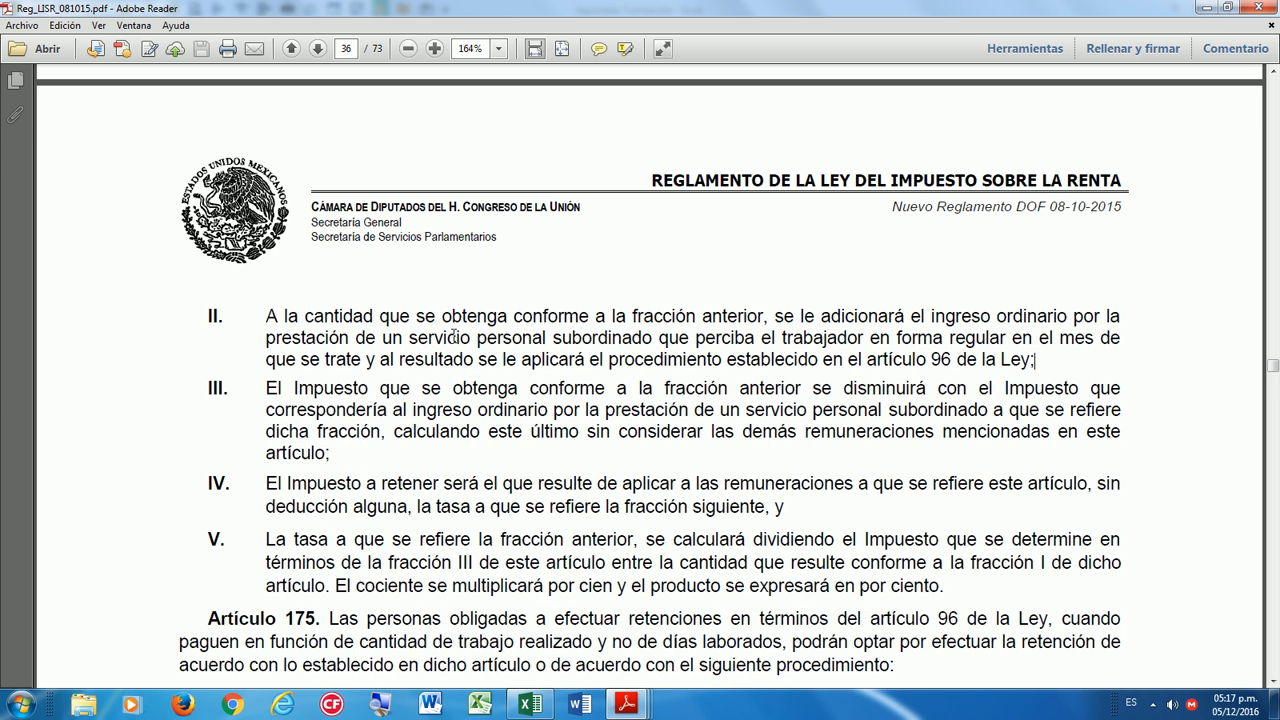
drag(265, 316, 743, 306)
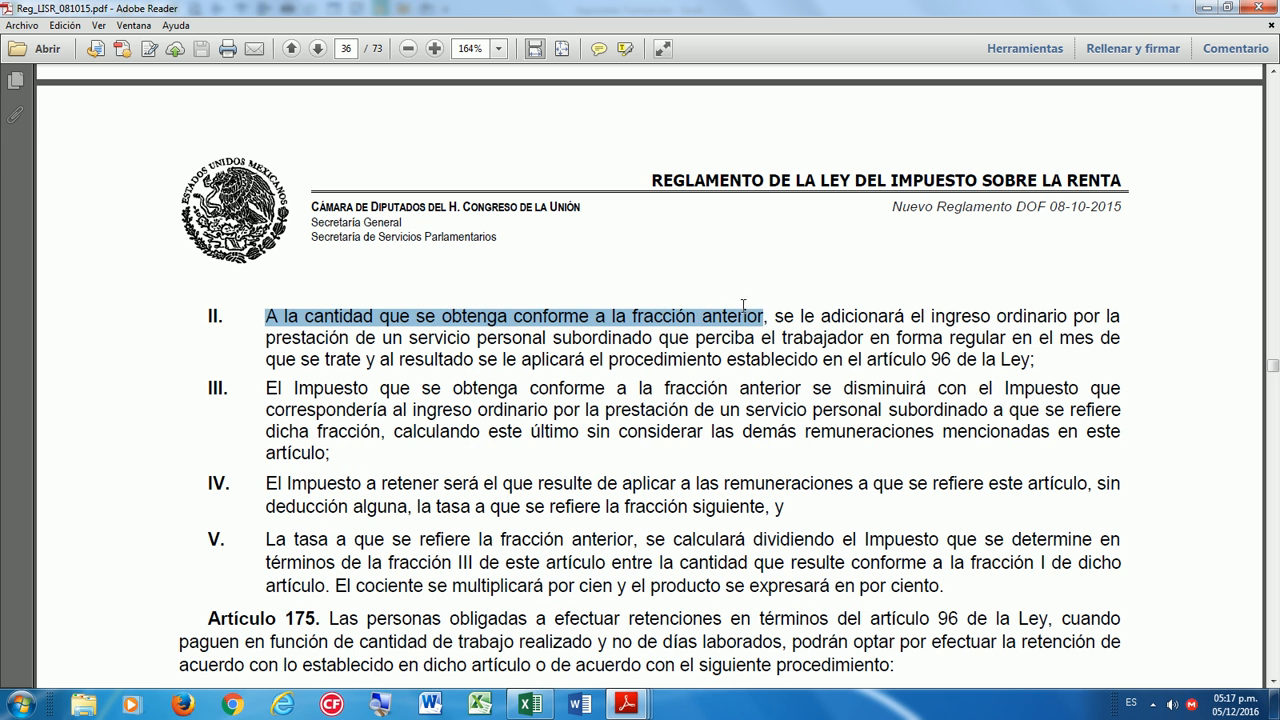
drag(820, 306, 1101, 331)
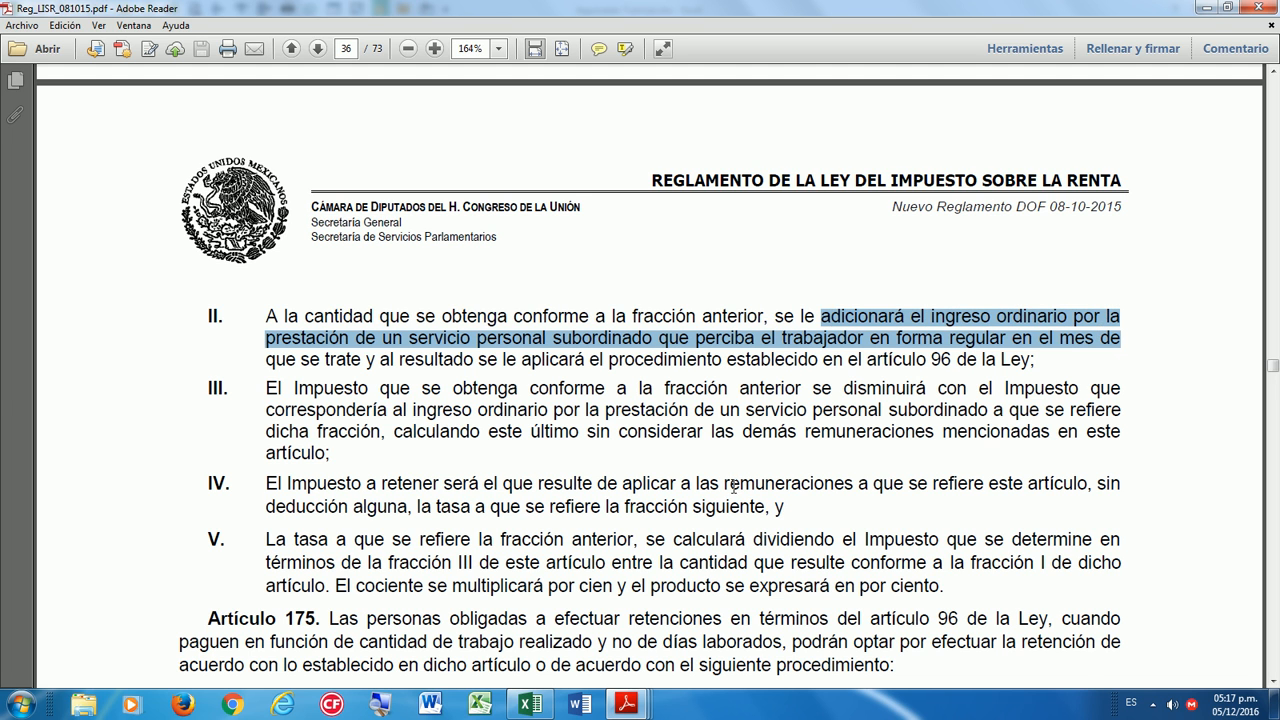
click(613, 378)
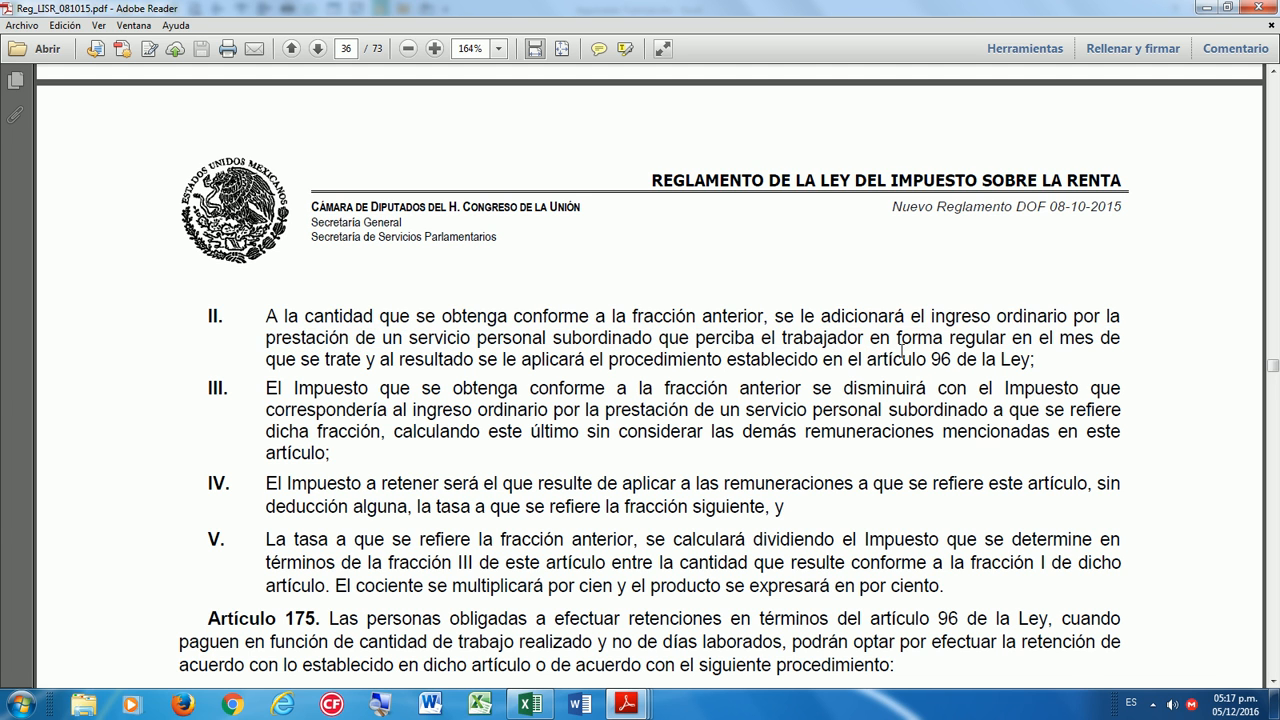
drag(1032, 360, 521, 360)
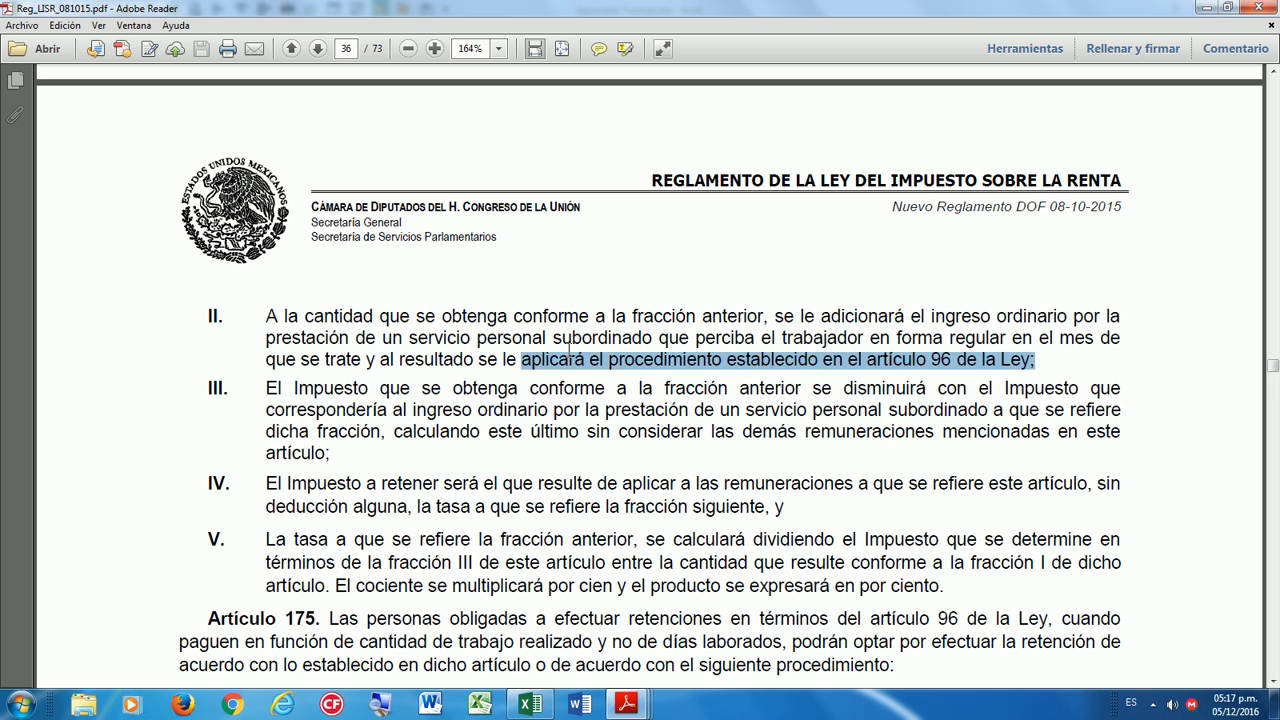
click(521, 360)
click(634, 706)
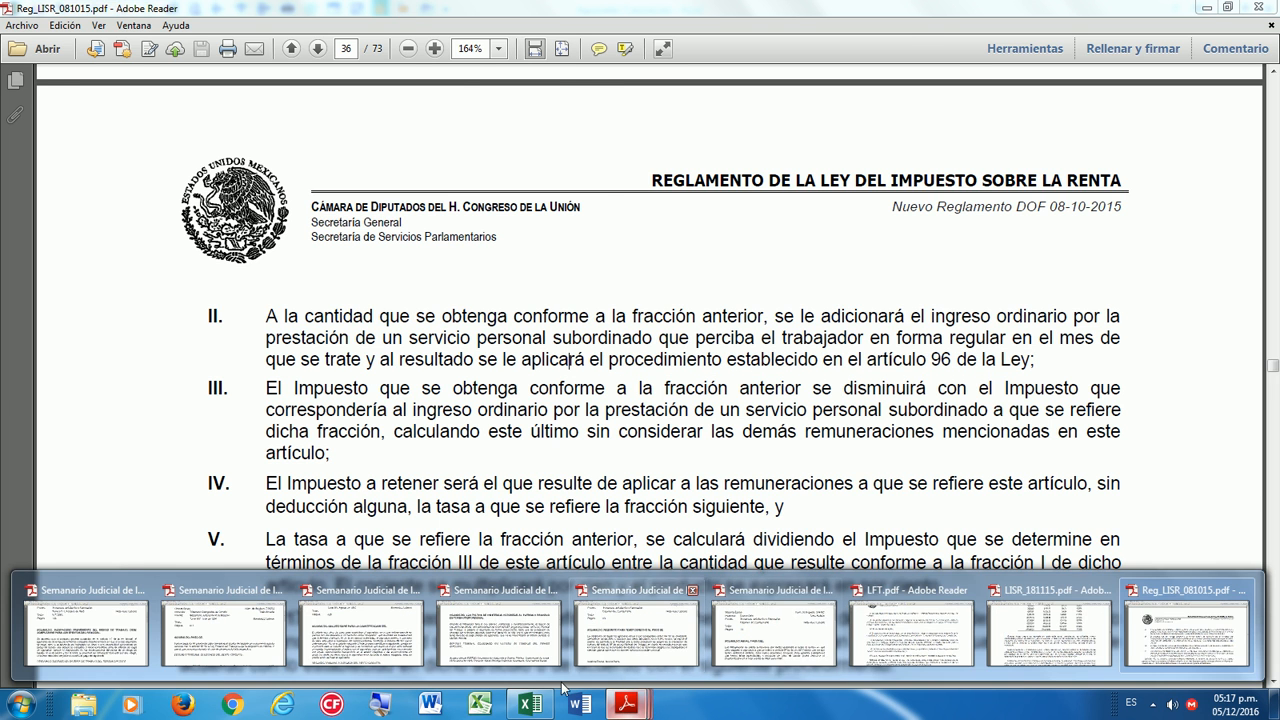
click(537, 712)
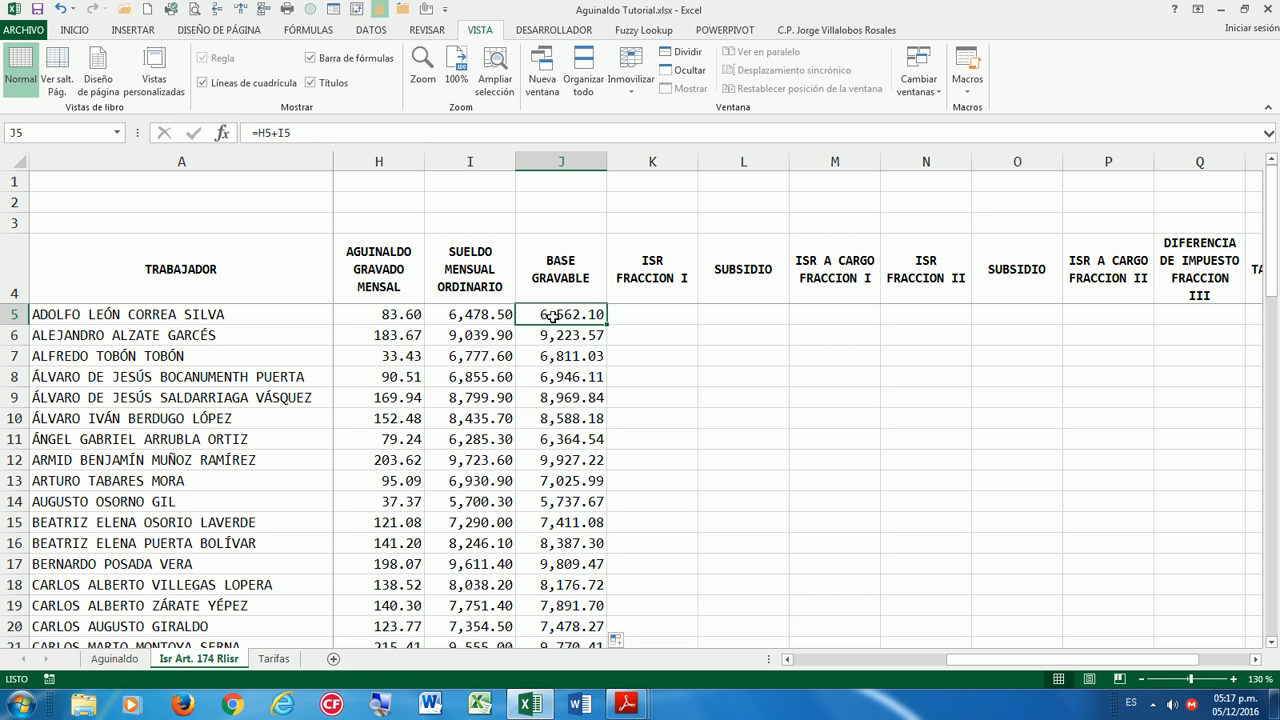
Check the H5–J5 formulas, then change the K4 heading to ISR FRACCION II.
click(401, 310)
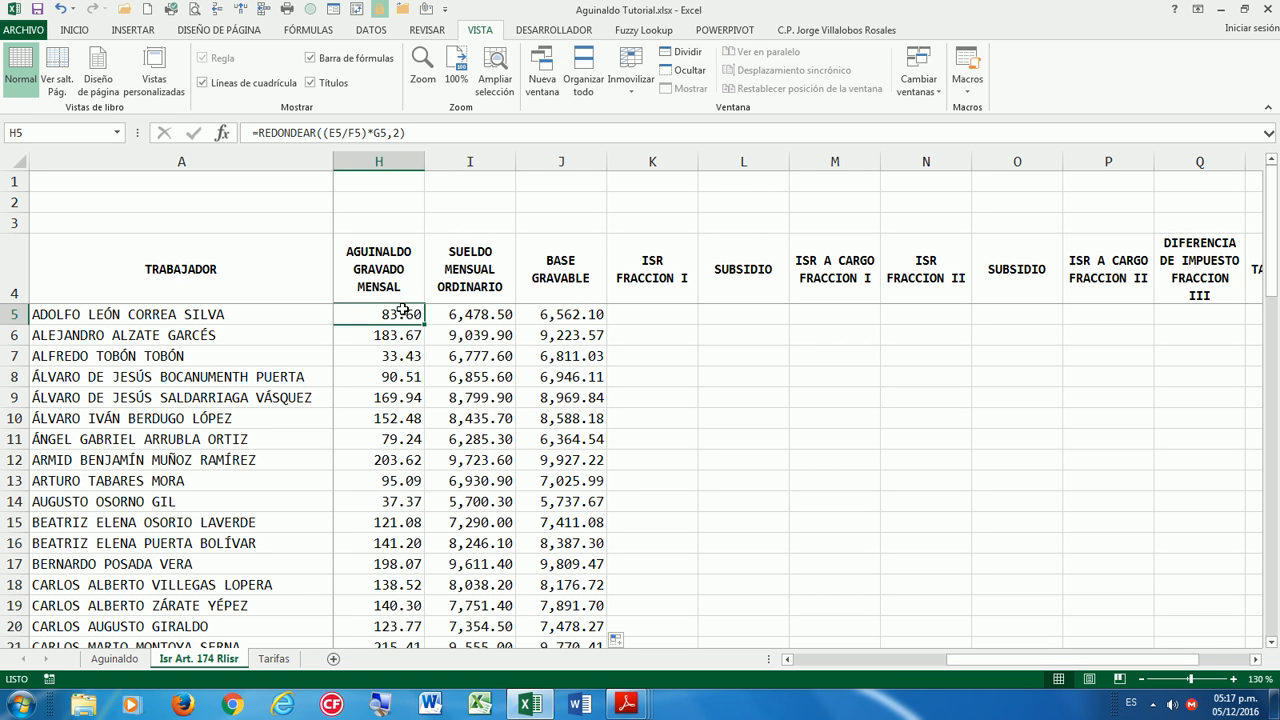
click(467, 311)
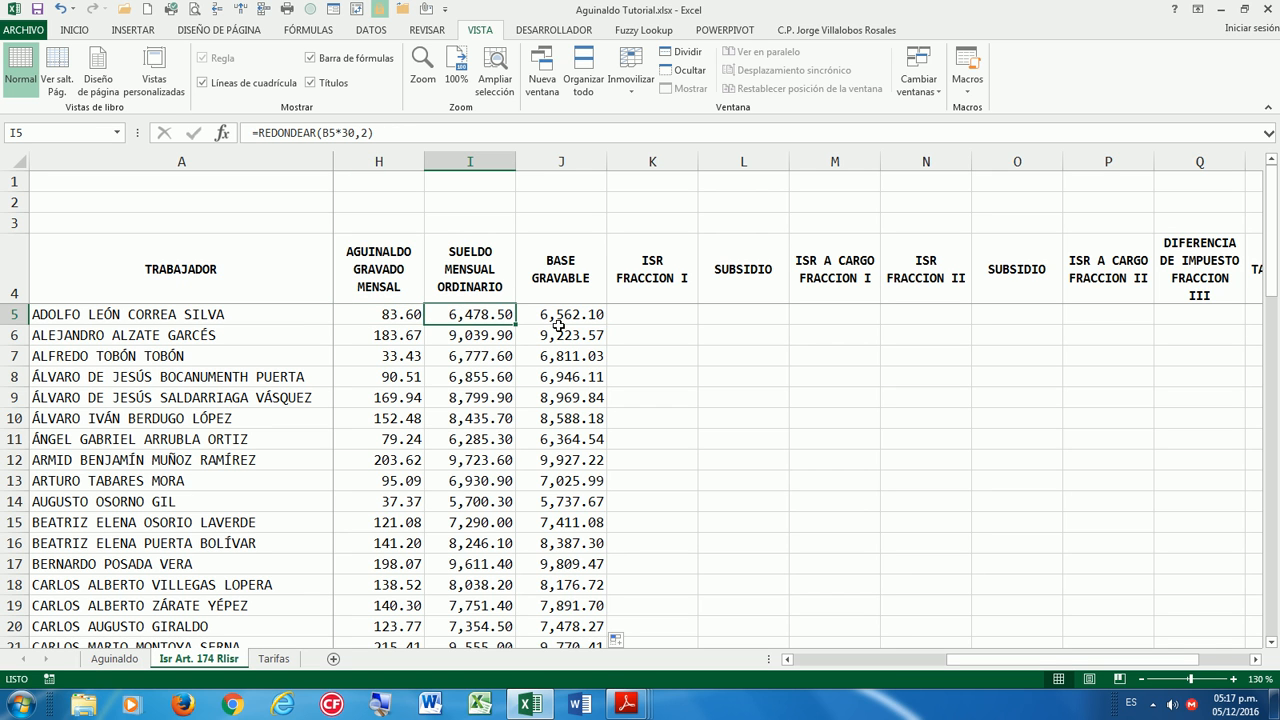
click(585, 314)
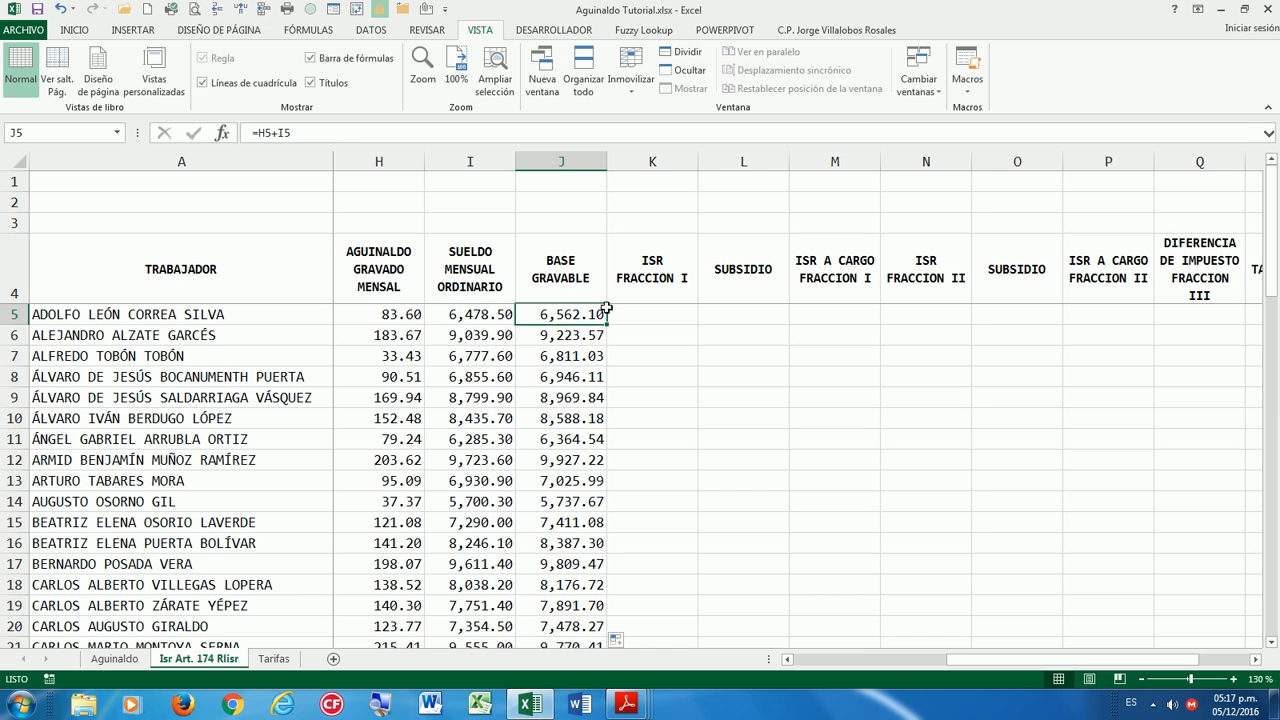
click(660, 316)
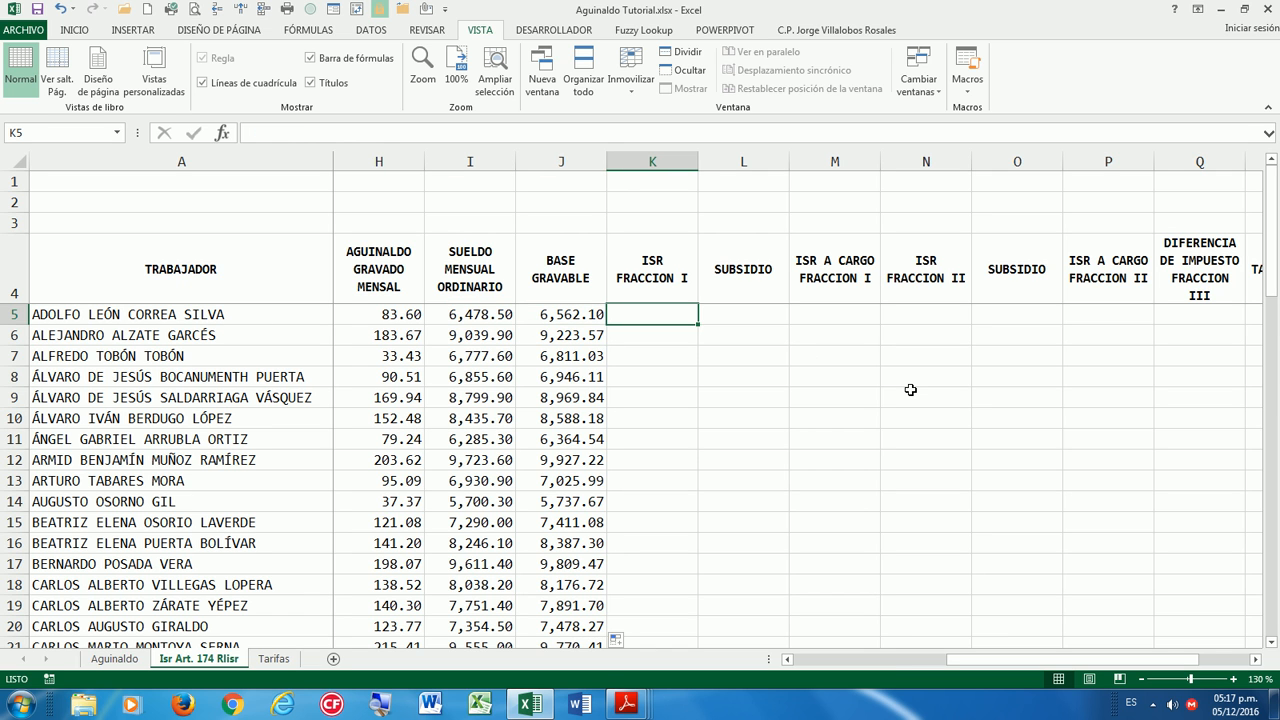
key(Left)
key(Right)
double_click(692, 278)
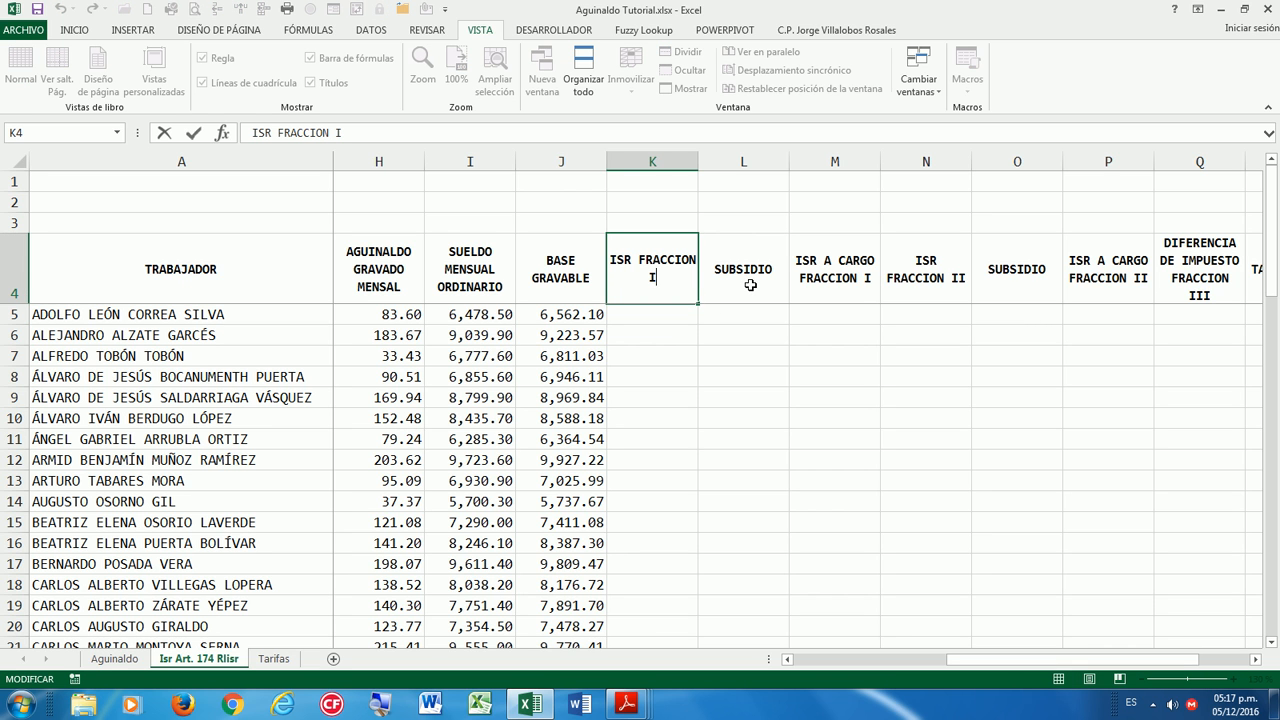
text(I)
key(Return)
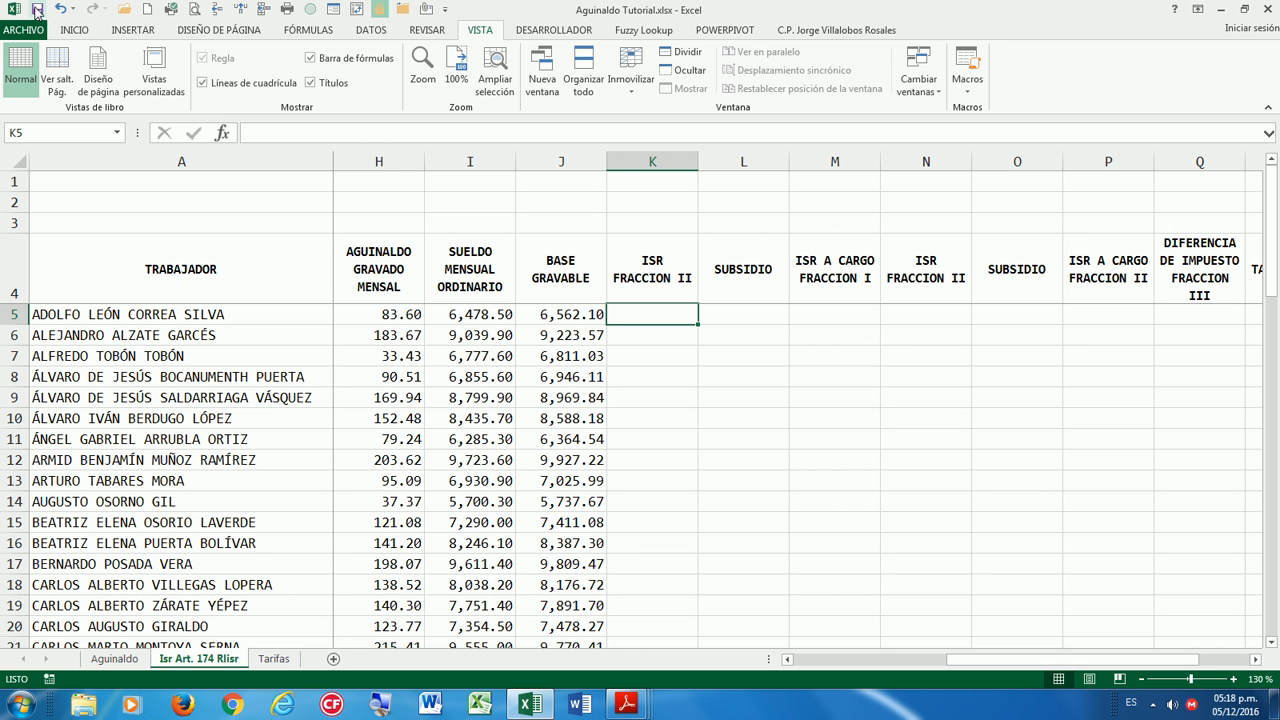
key(Left)
key(Right)
key(Right)
key(Left)
Name the ISR rate table A2:D12 on the Tarifas sheet T_196.
click(557, 316)
click(657, 309)
click(275, 660)
click(339, 349)
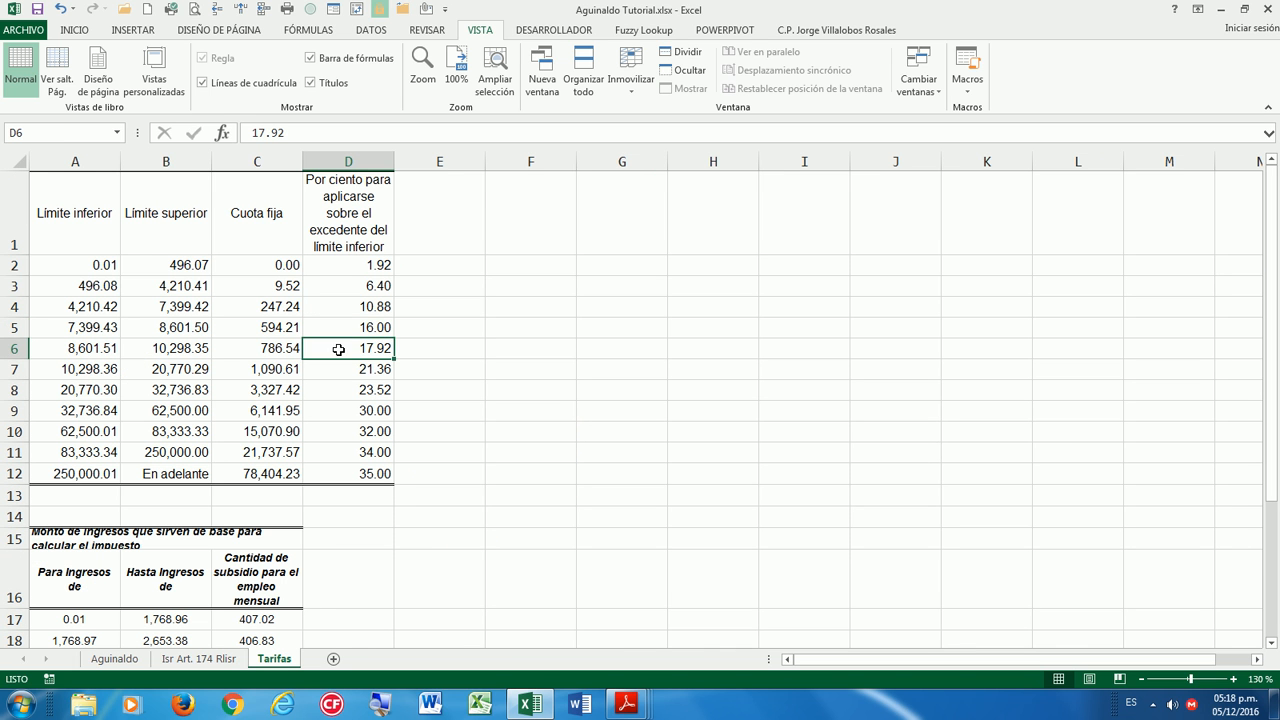
drag(88, 265, 385, 474)
click(50, 133)
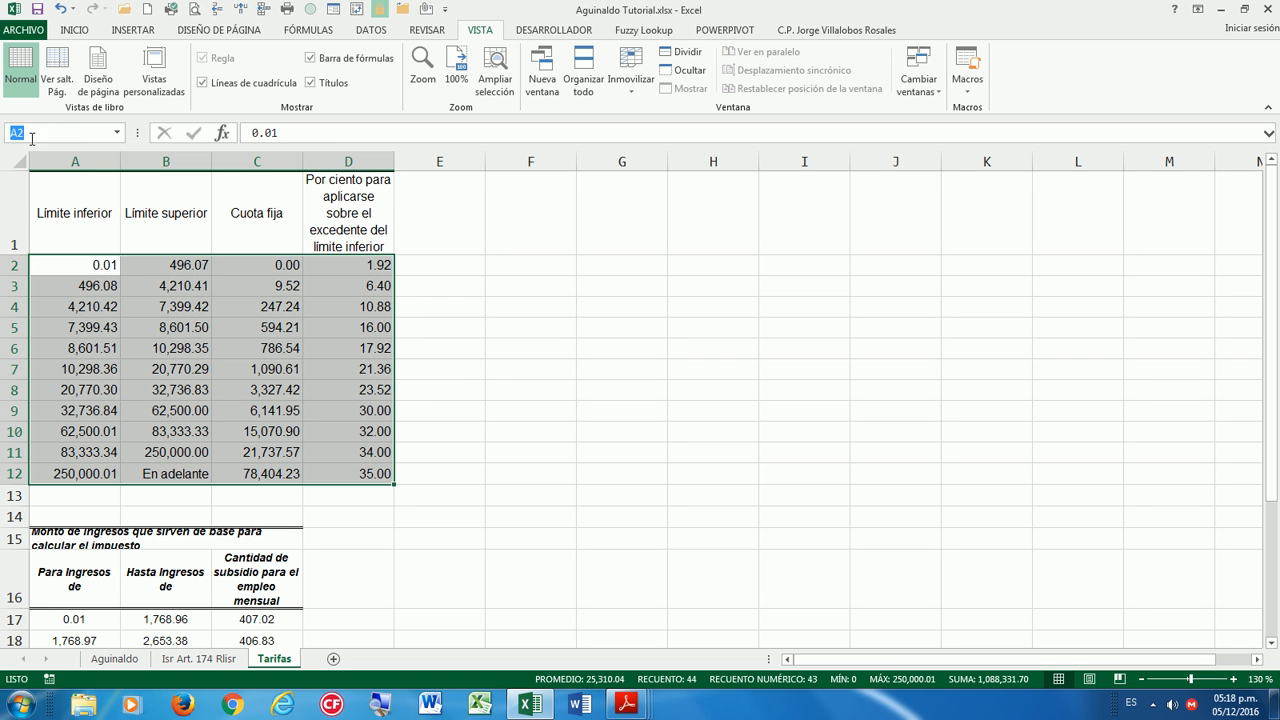
key(BackSpace)
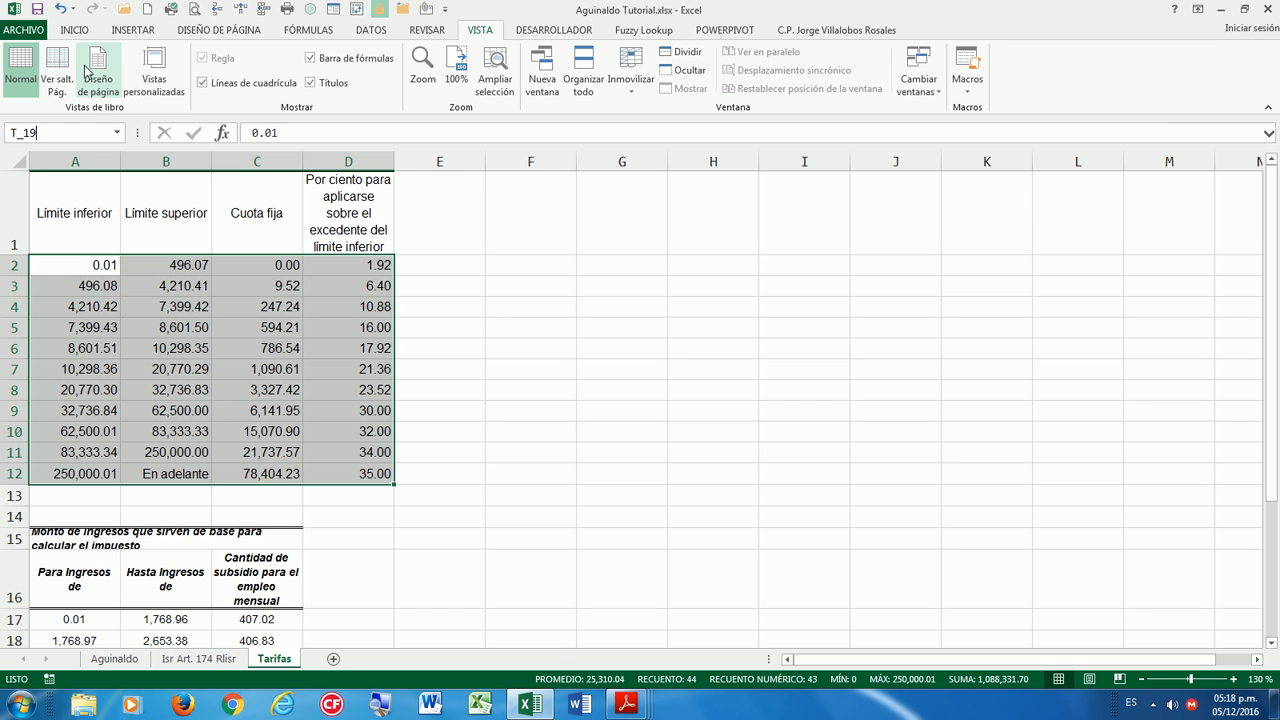
key(Return)
Name the subsidy table A17:C27 on Tarifas Subsidio.
scroll(400, 468, down, 5)
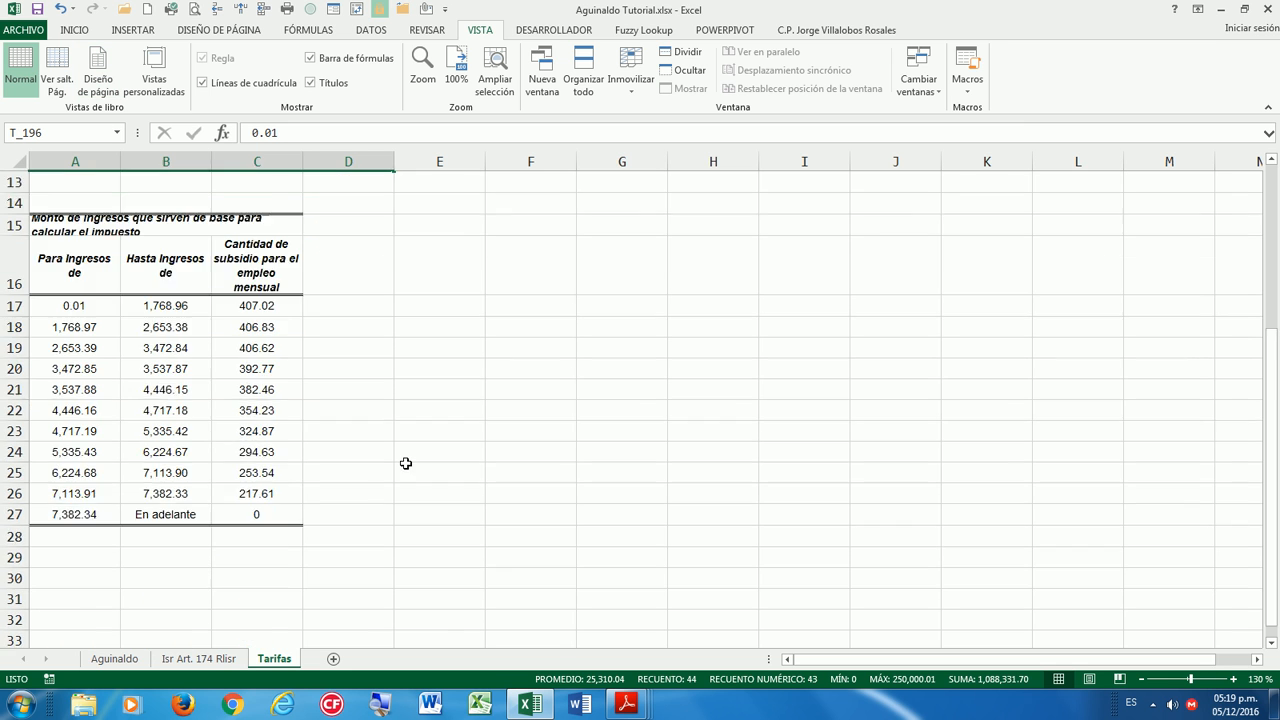
click(130, 288)
drag(80, 246, 257, 449)
click(74, 132)
text(Subsidio)
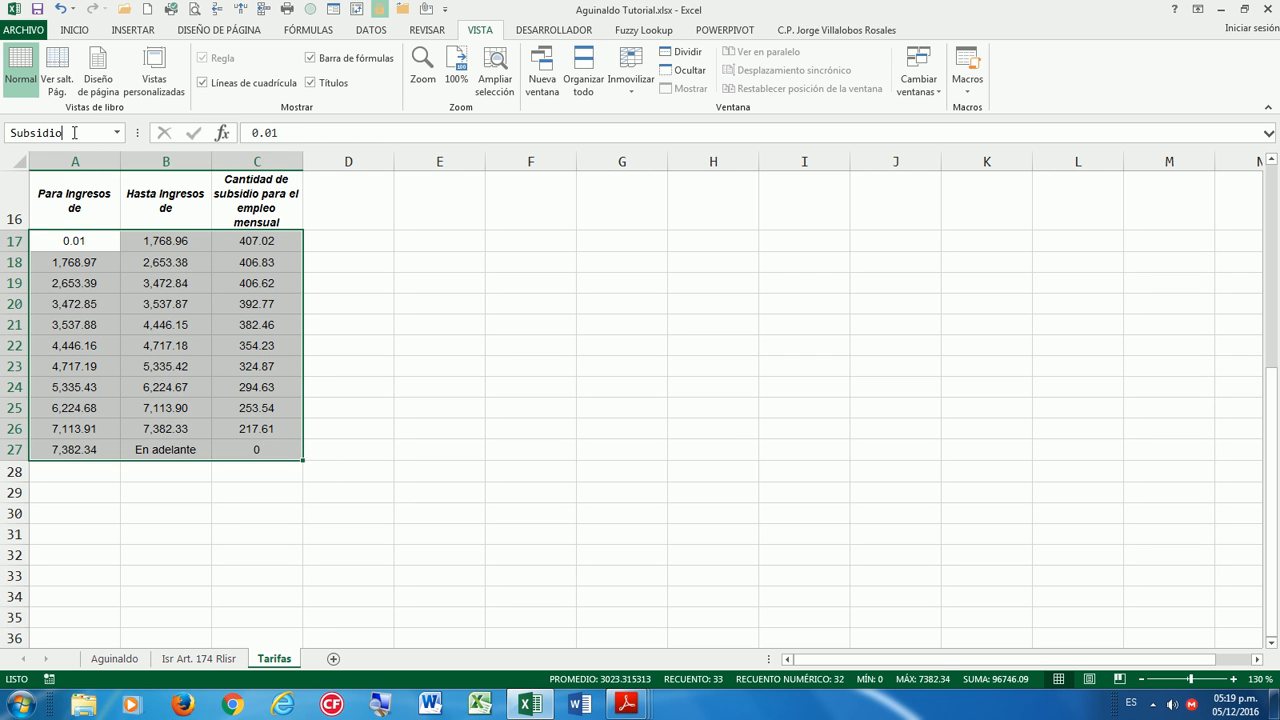
key(Return)
Check the Subsidio and T_196 names from the Name Box list, then return to Isr Art. 174 Rlisr.
scroll(297, 343, up, 5)
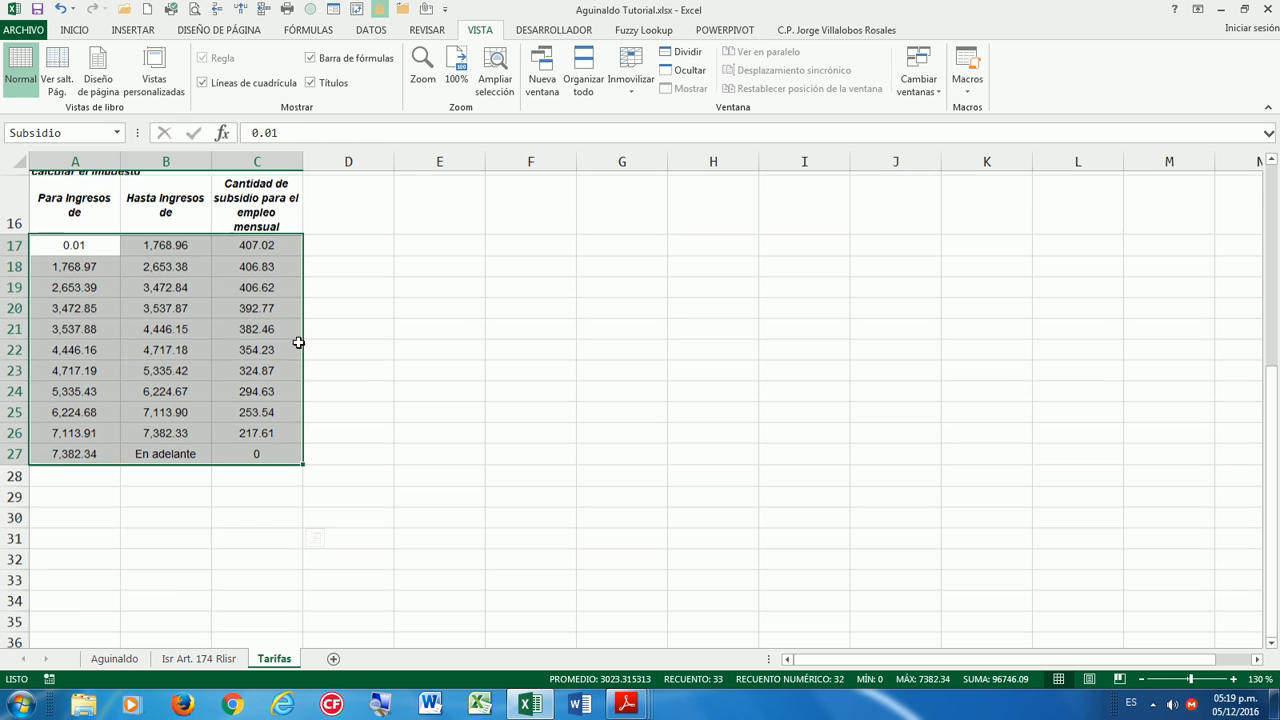
click(297, 330)
click(116, 133)
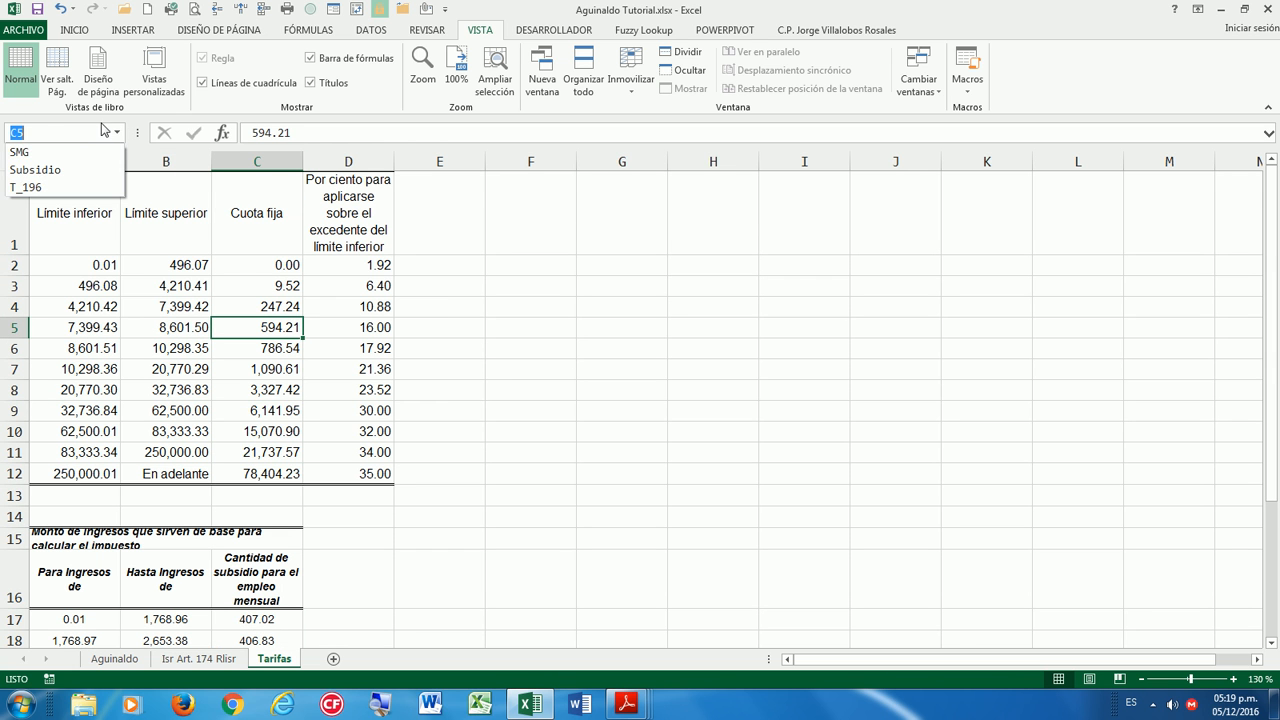
click(35, 169)
click(116, 133)
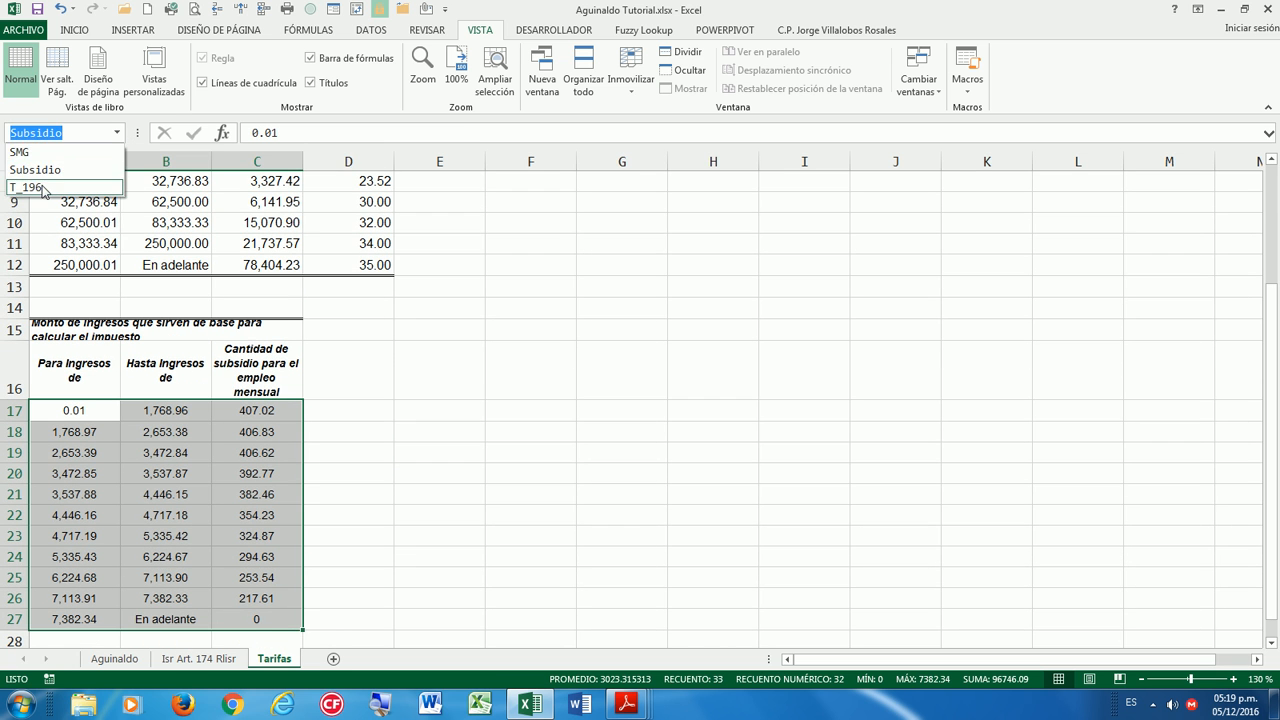
click(45, 187)
scroll(265, 275, up, 1)
click(215, 205)
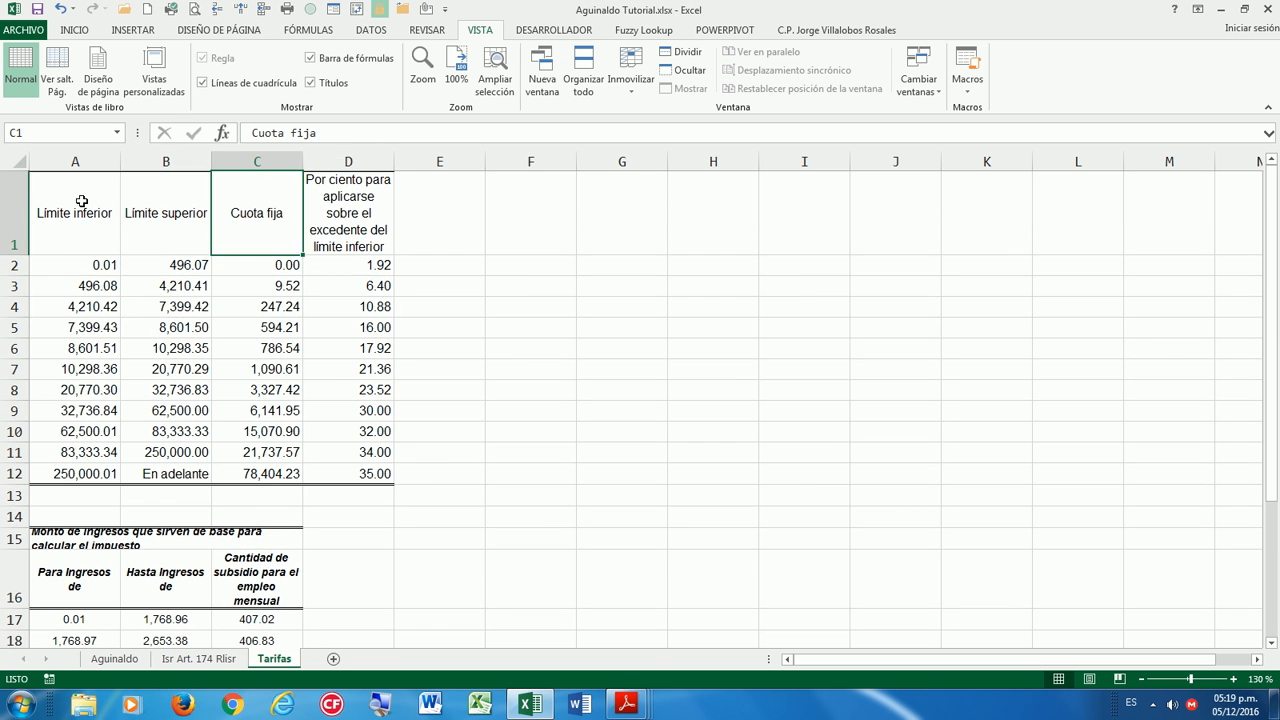
click(77, 205)
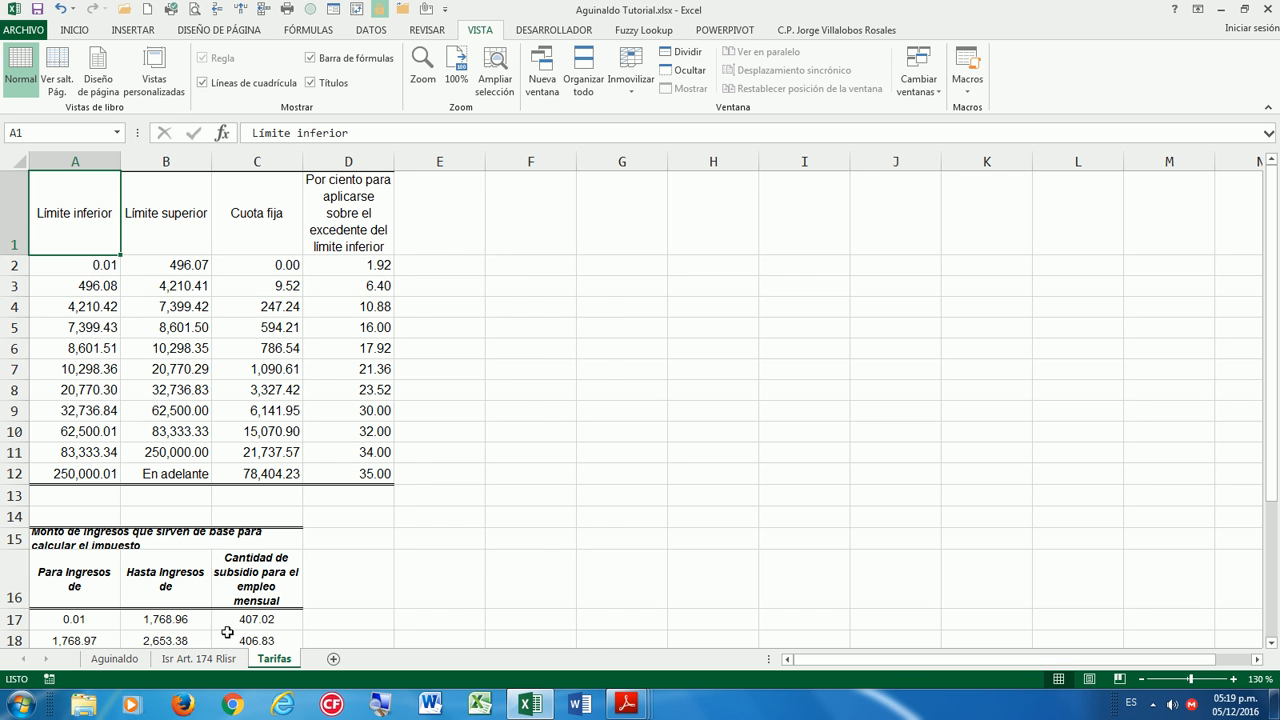
click(198, 659)
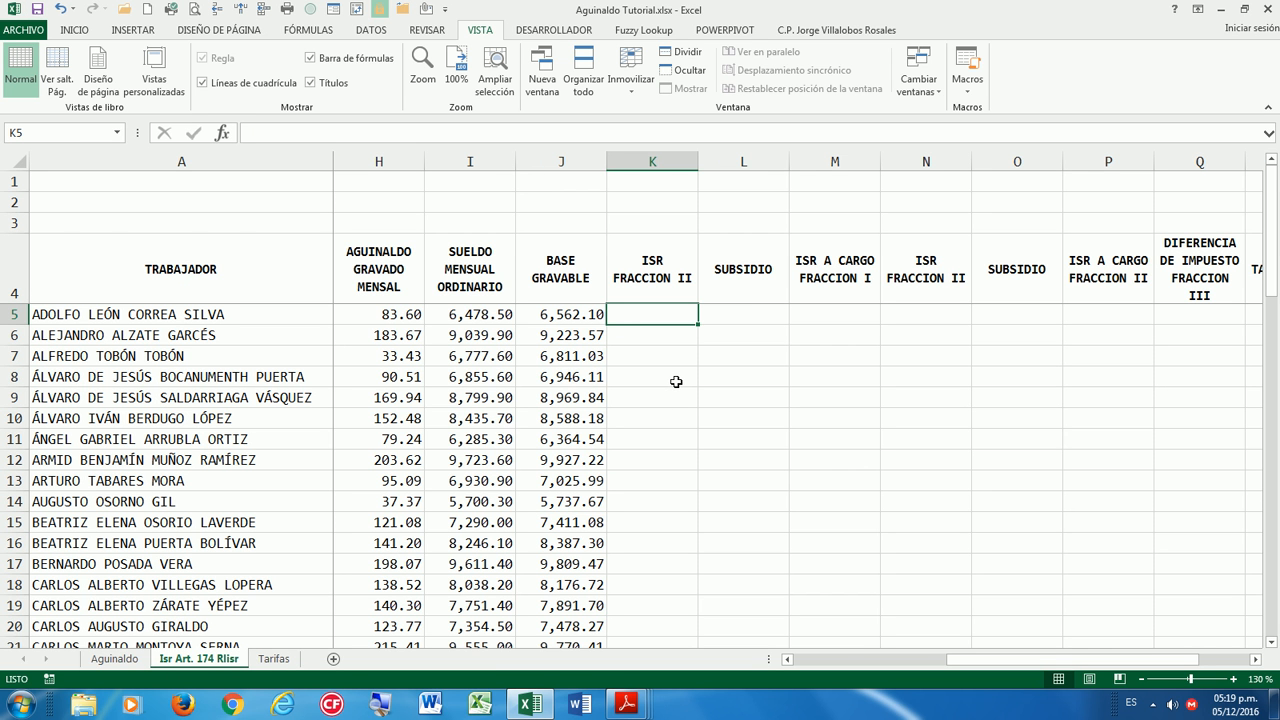
Start K5's formula as =(J5-BUSCARV(J5,T_196,1)), subtracting the T_196 lower limit from J5.
text(=)
key(Left)
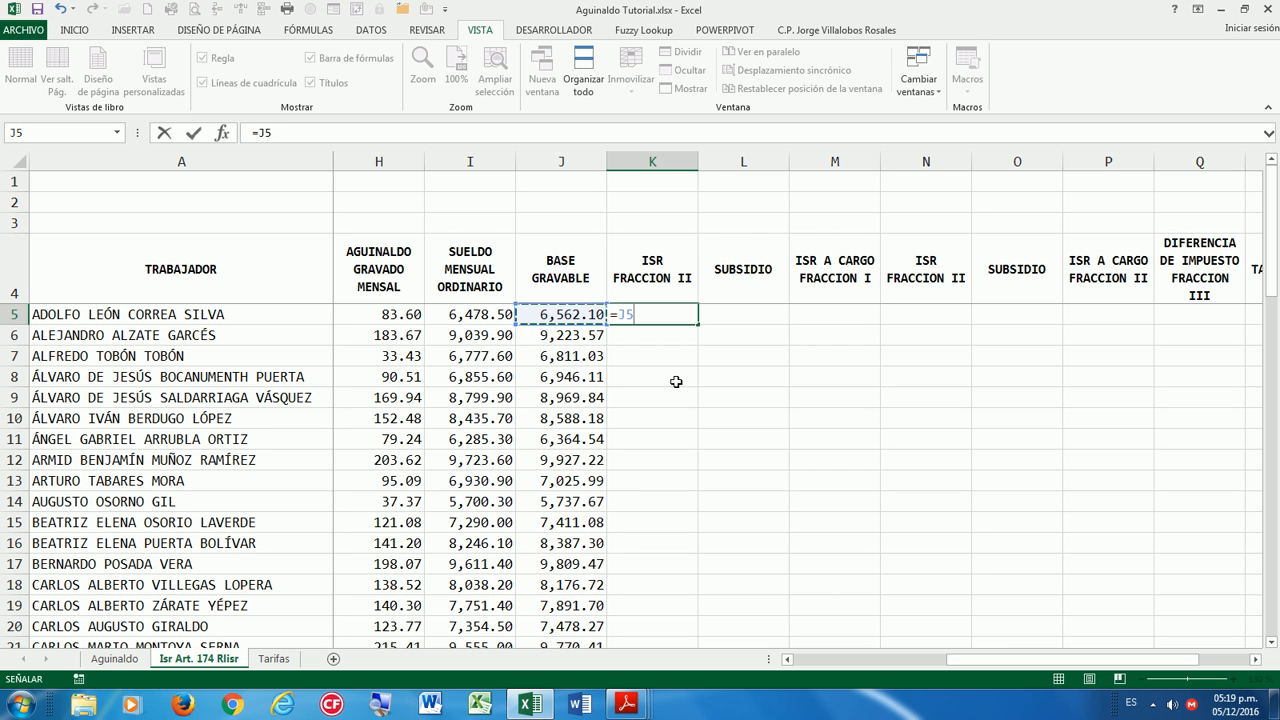
text(-)
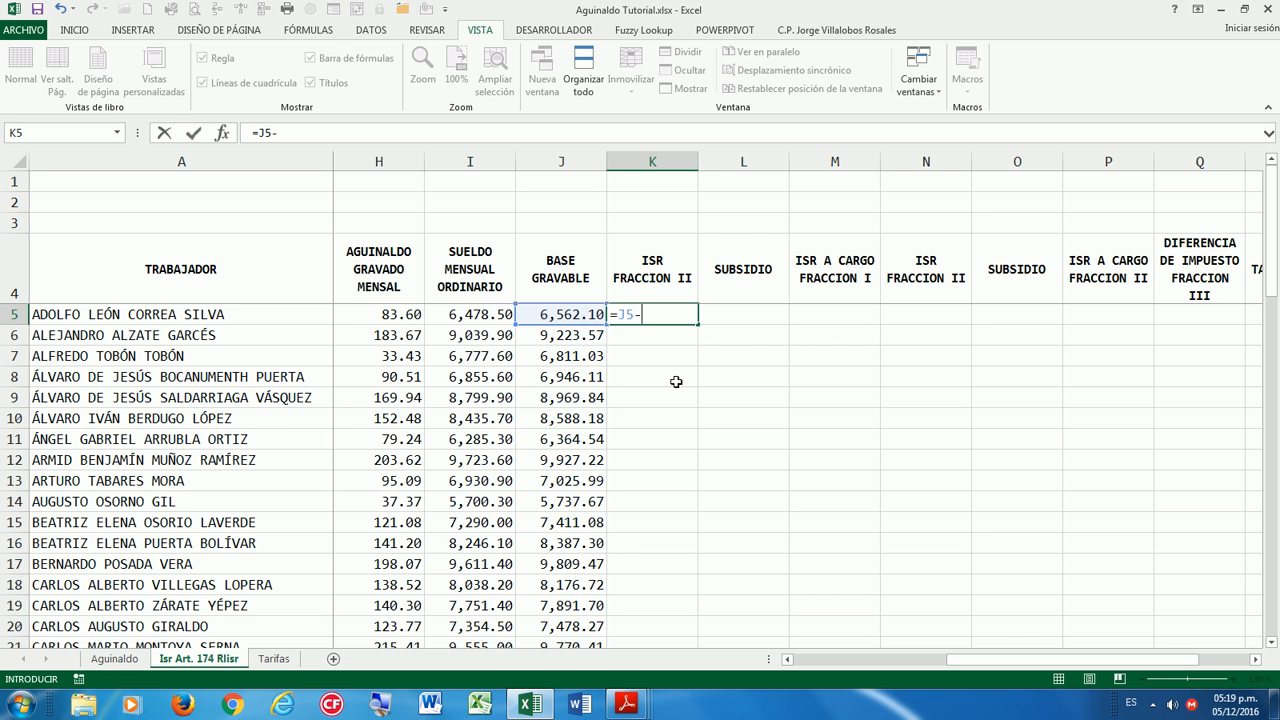
text(bus)
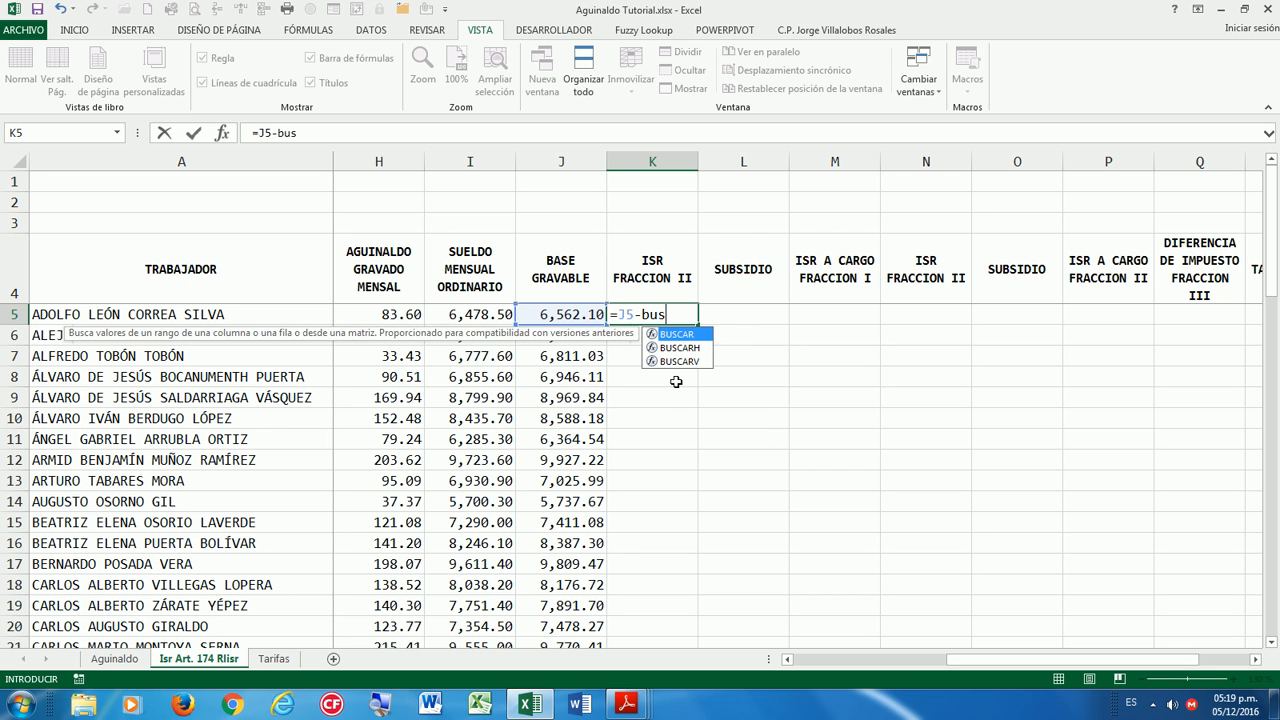
click(679, 362)
double_click(679, 362)
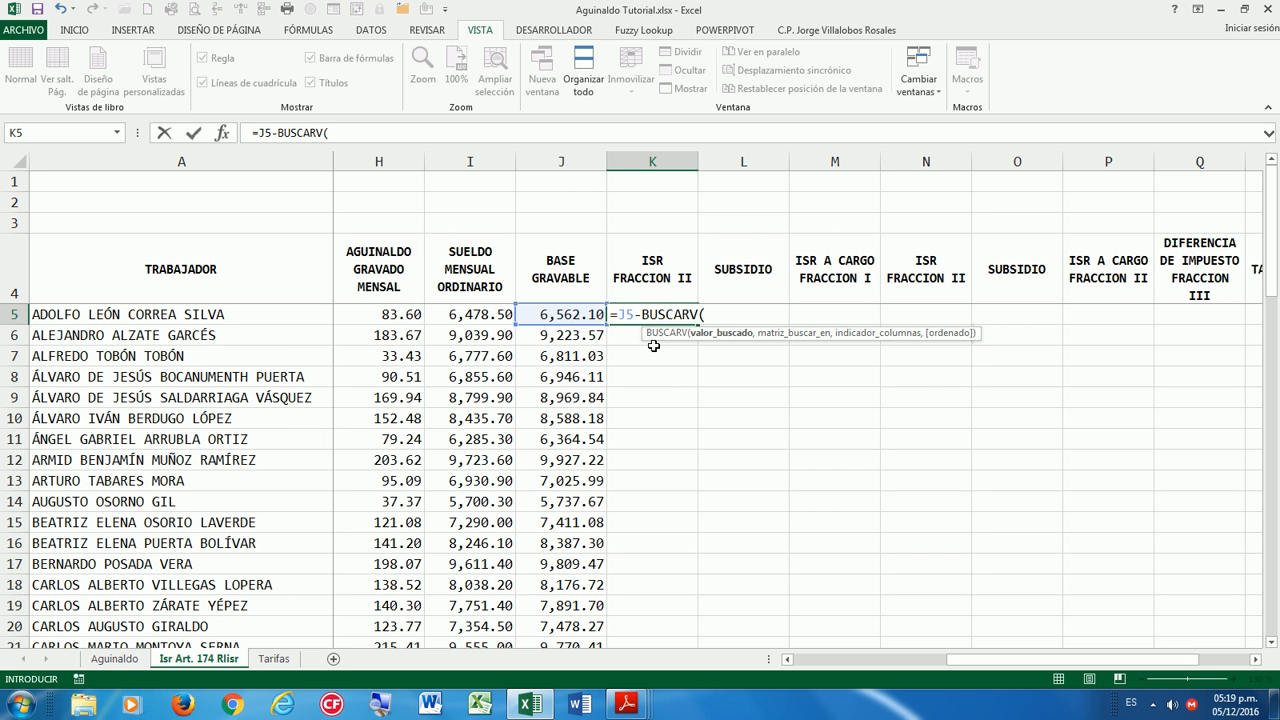
click(573, 318)
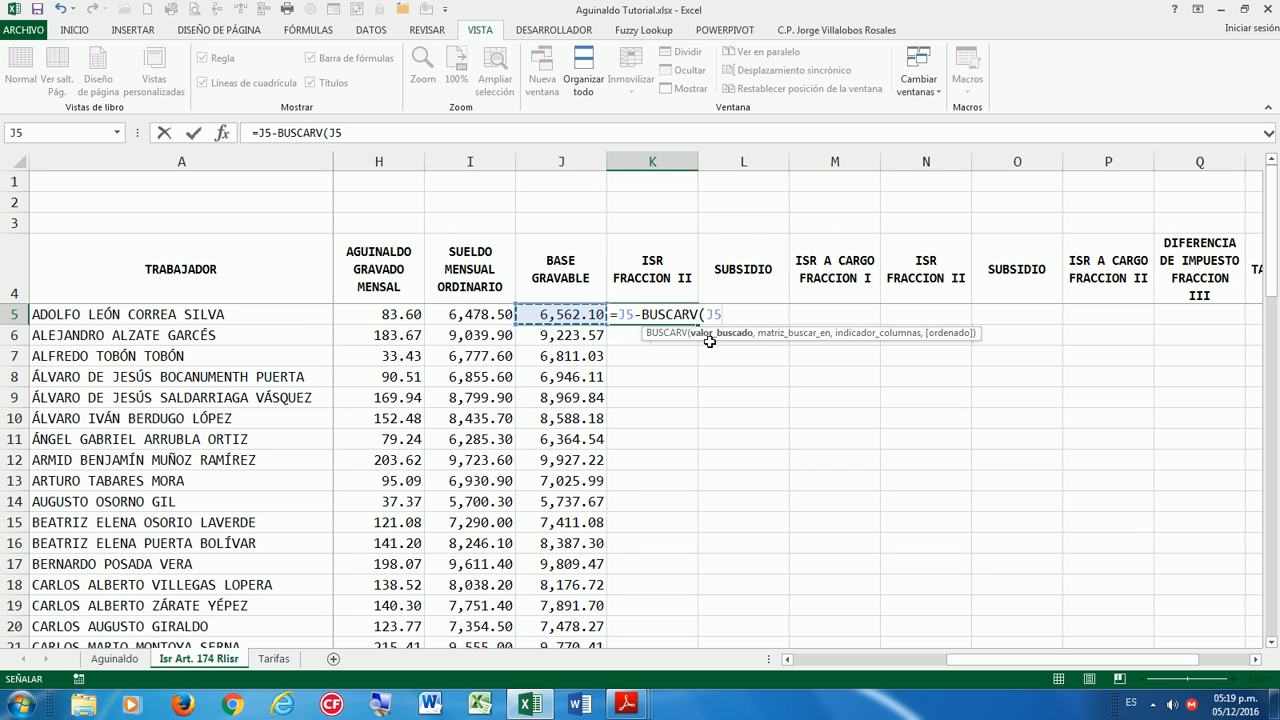
text(,)
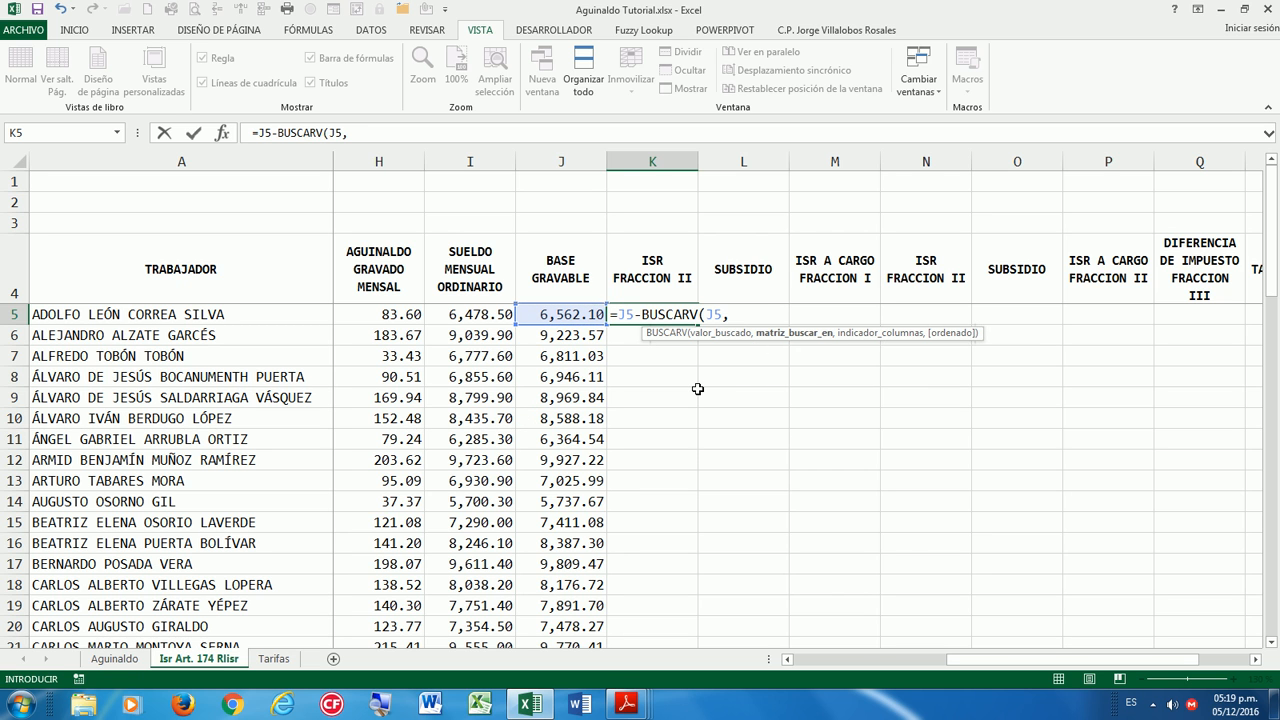
text(T_196,1)
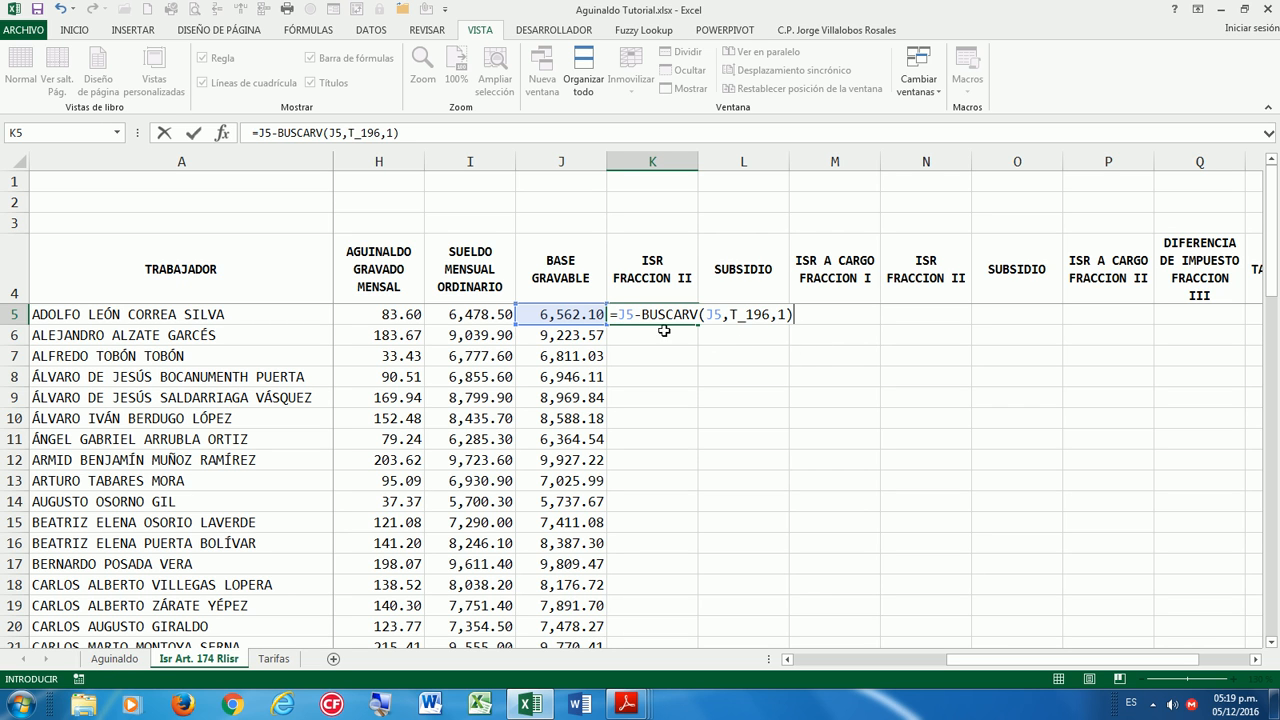
click(619, 315)
text(()
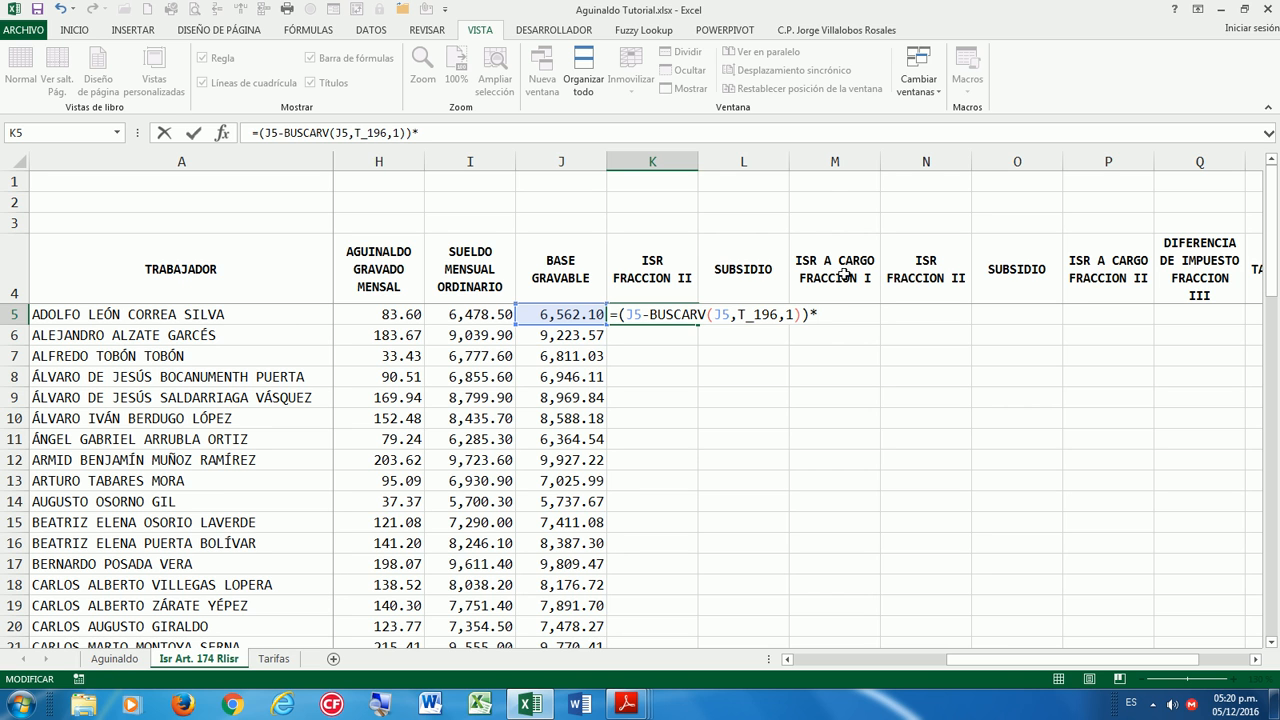
Multiply the excess by the T_196 rate with BUSCARV(J5,T_196,4)%.
text(BUS)
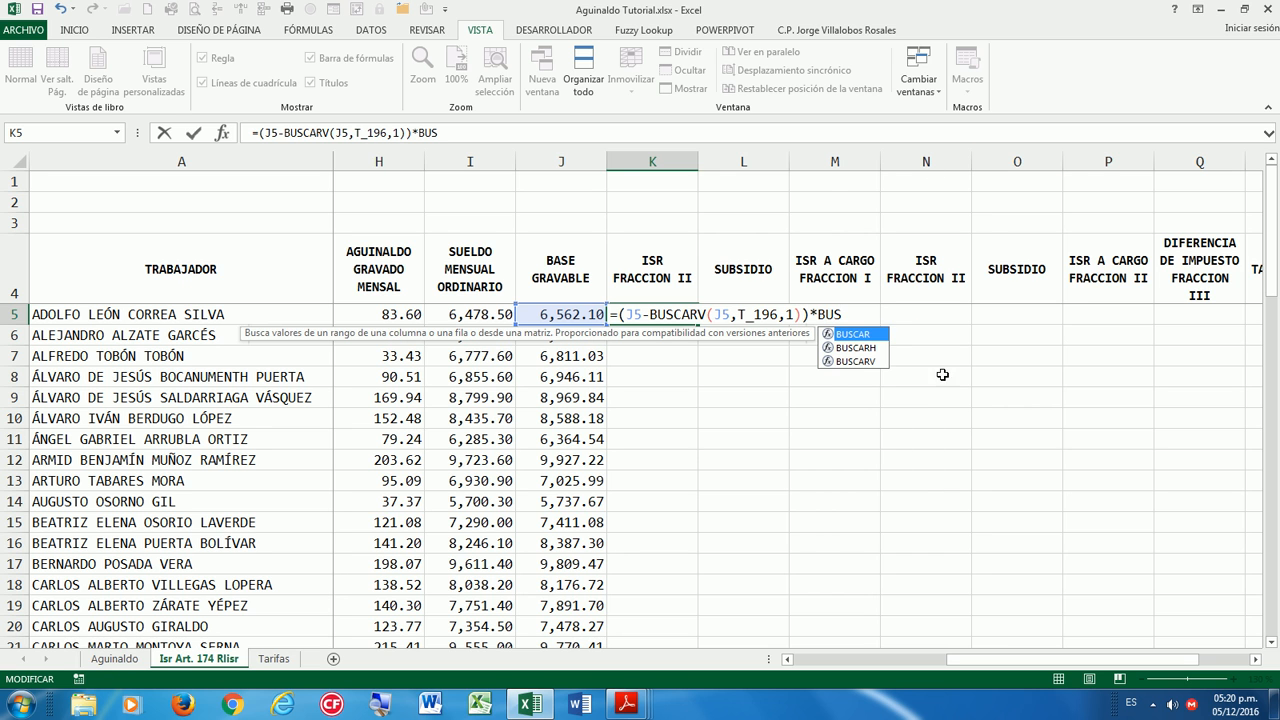
double_click(876, 361)
click(553, 315)
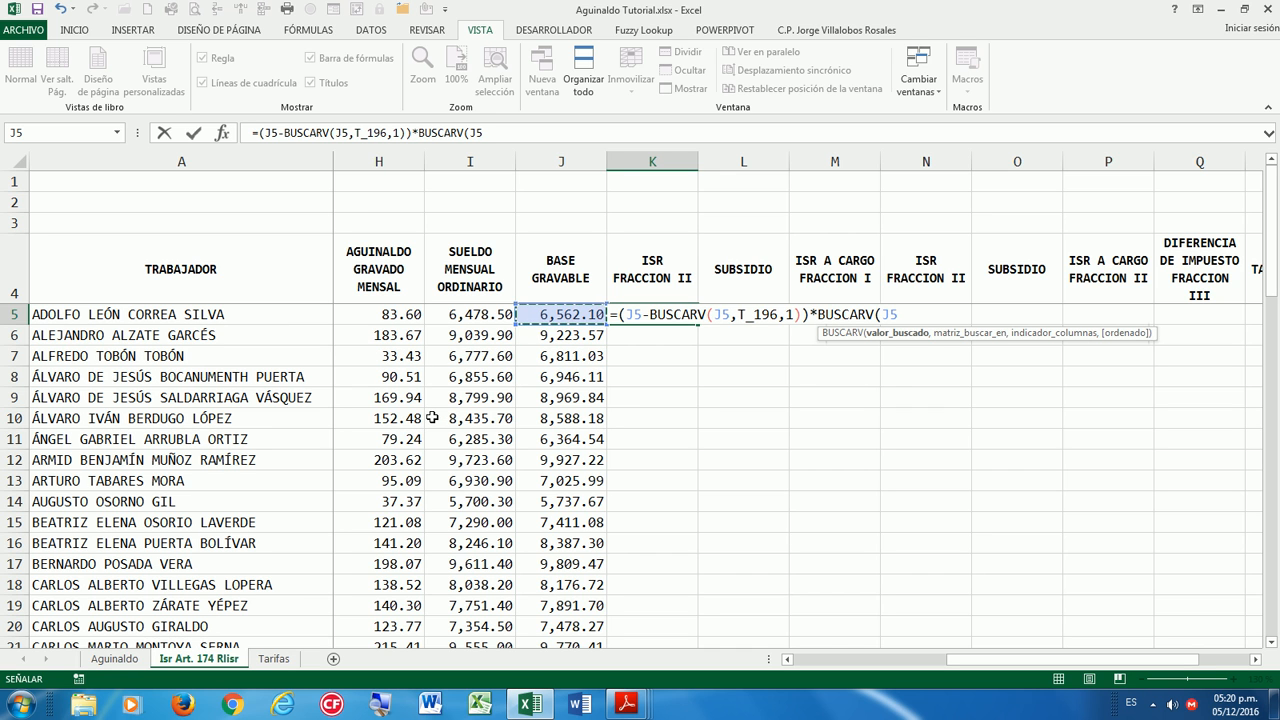
text(,)
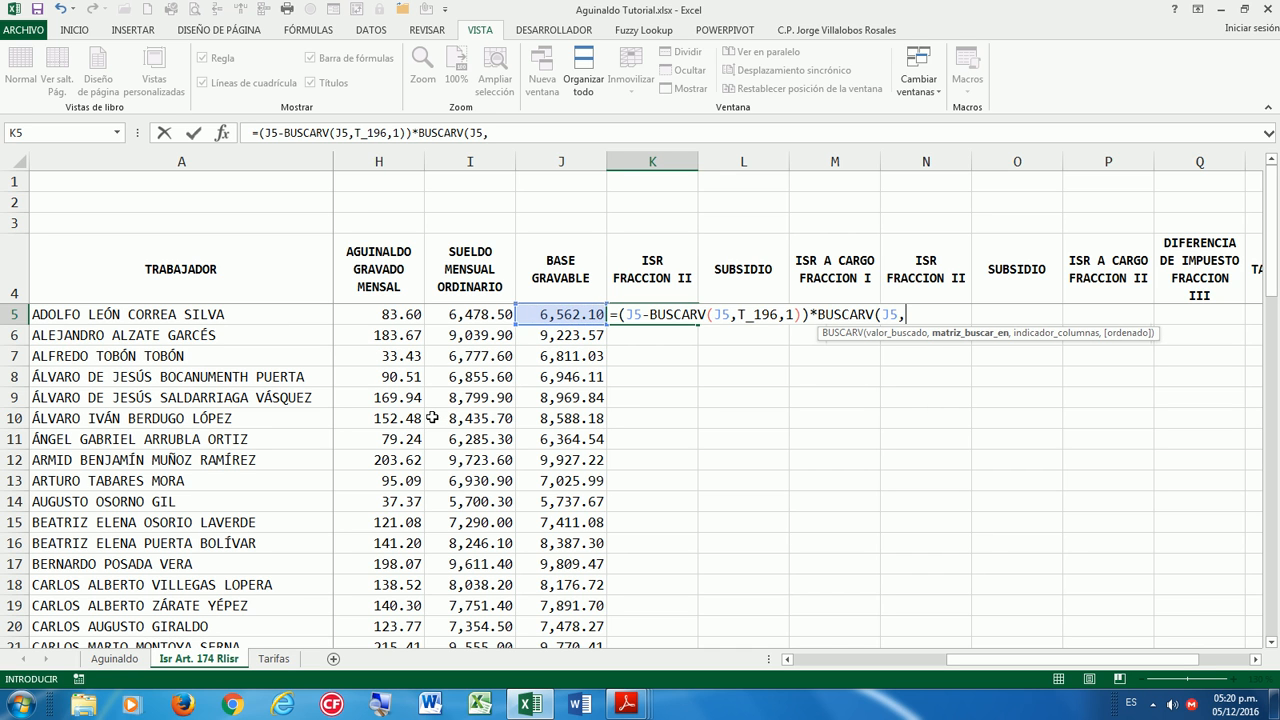
text(T_196)
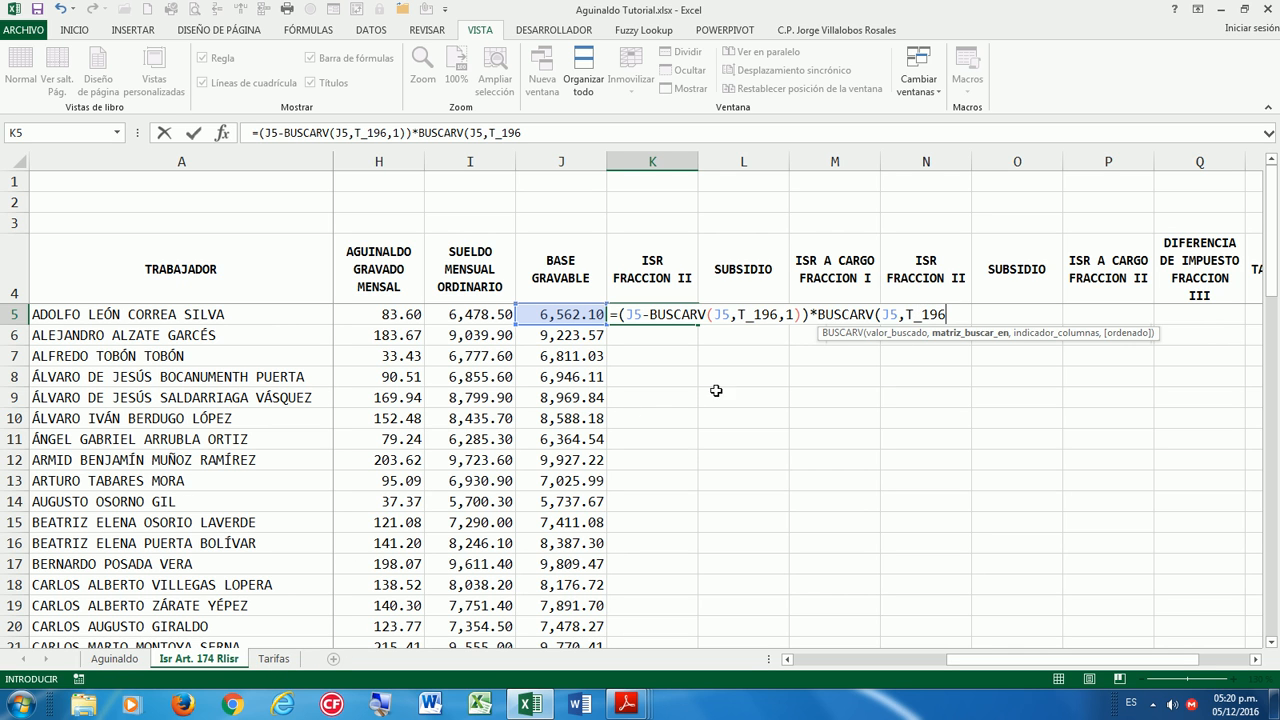
text(,4)%)
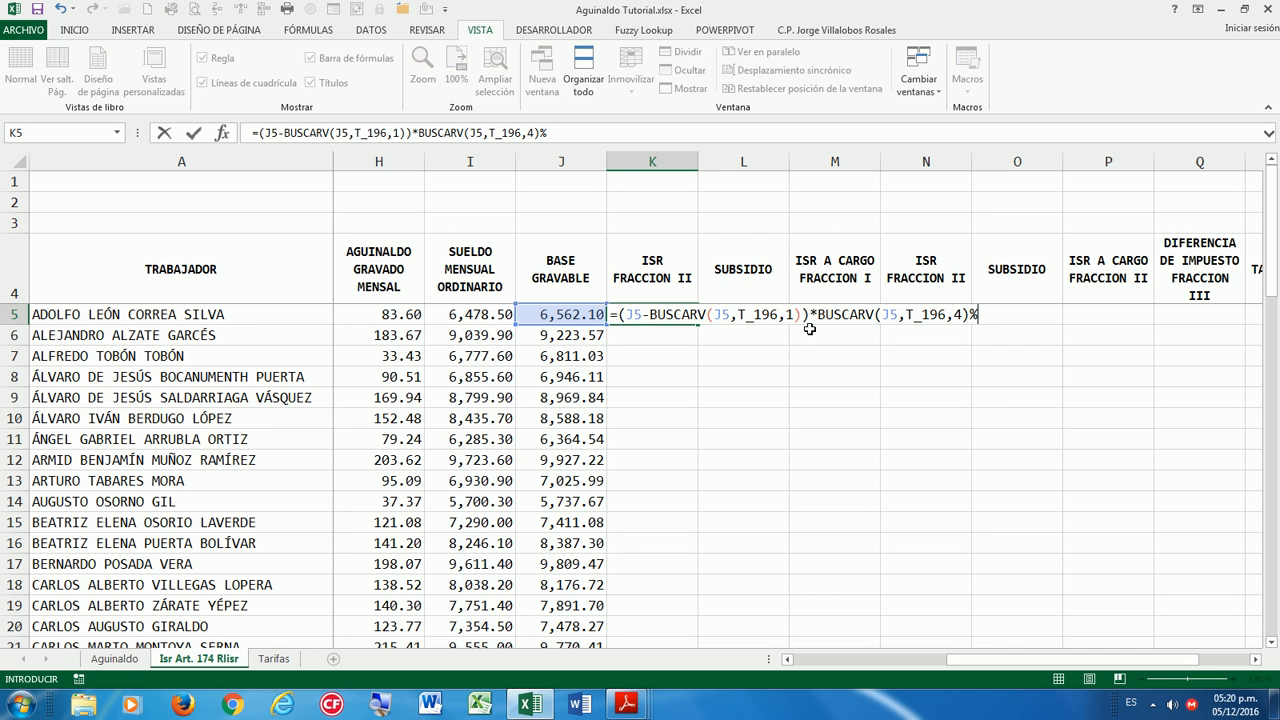
Wrap the product in parentheses, add the BUSCARV(J5,T_196,3) fixed fee, and commit K5.
click(612, 315)
text((J5-)
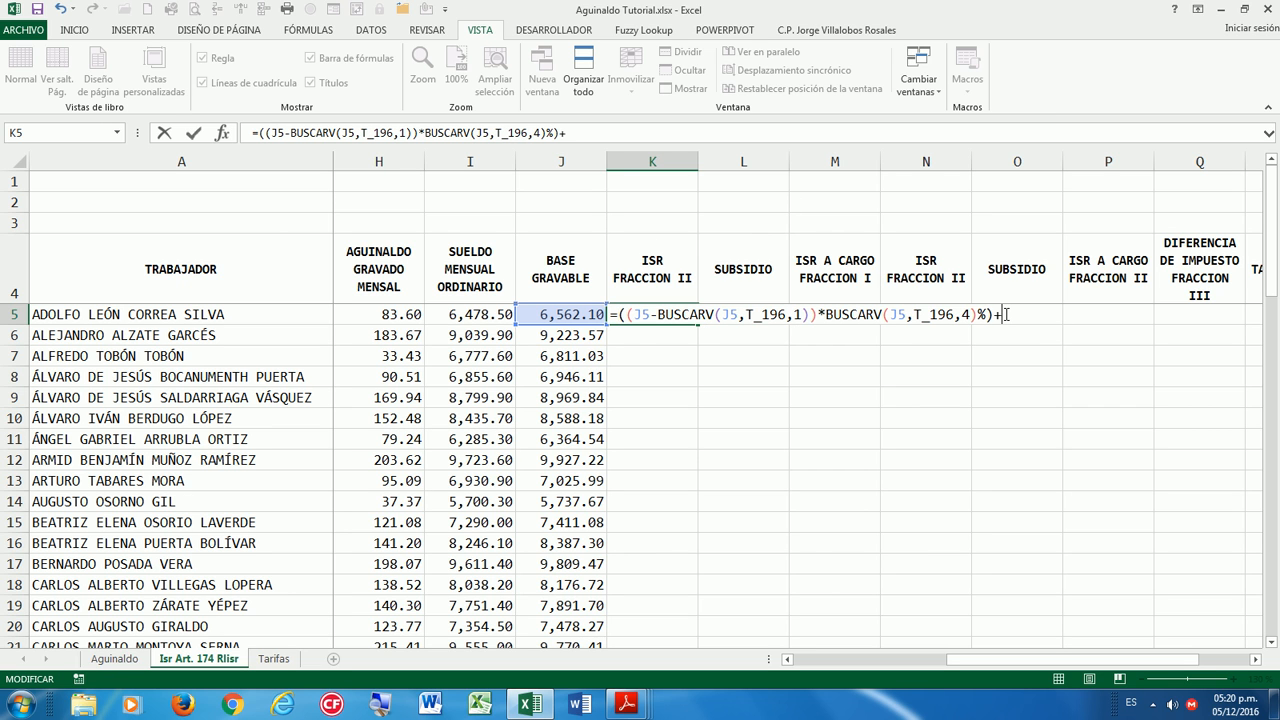
text(BUS)
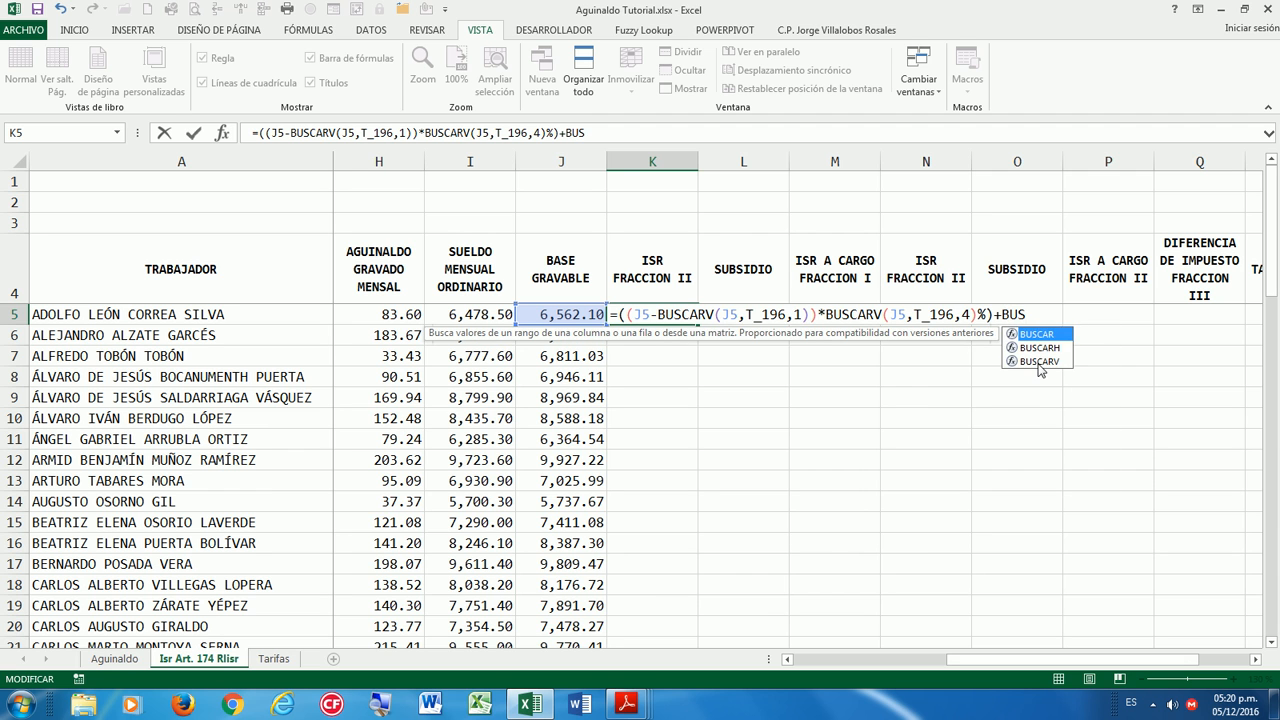
double_click(1040, 361)
click(540, 318)
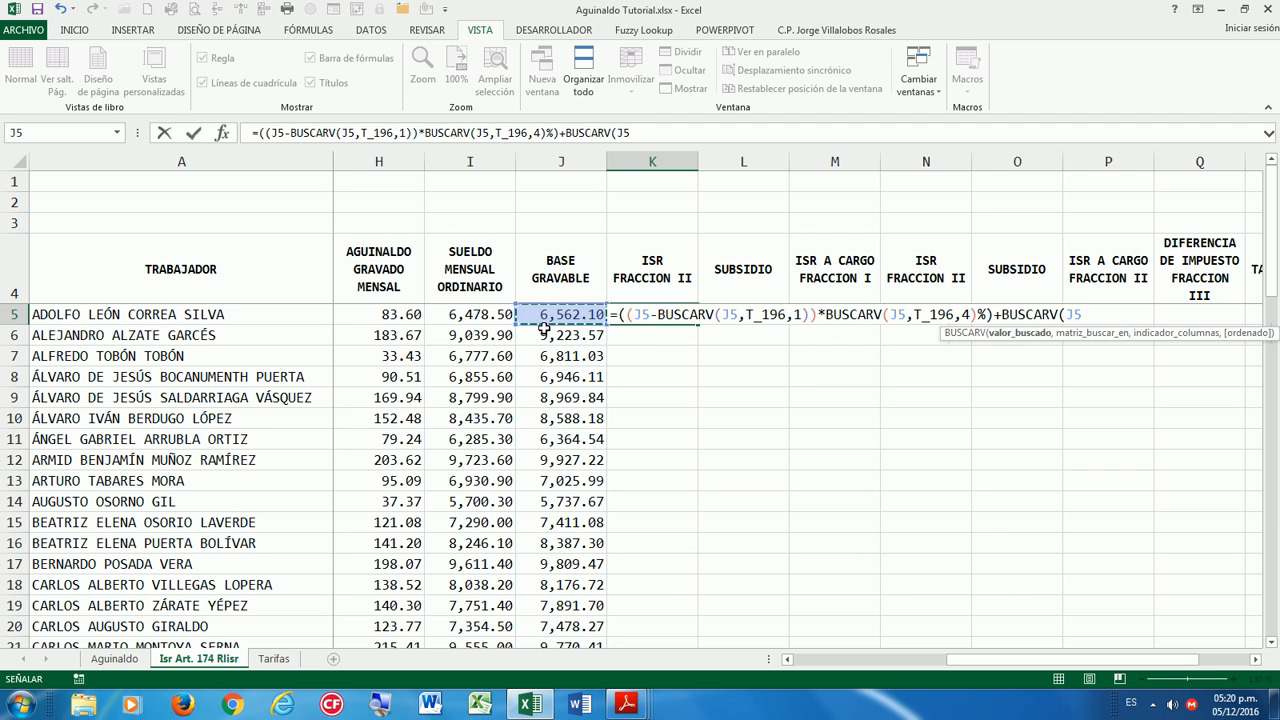
text(,T)
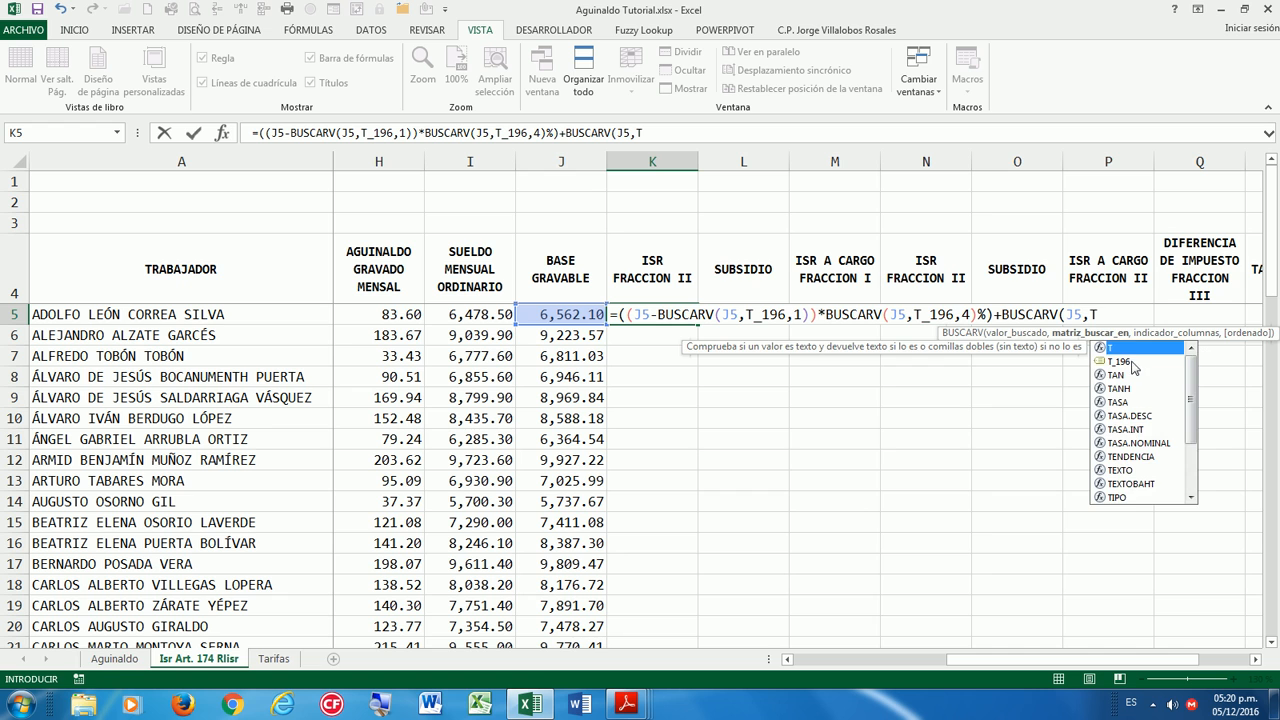
double_click(1120, 361)
text(,3)
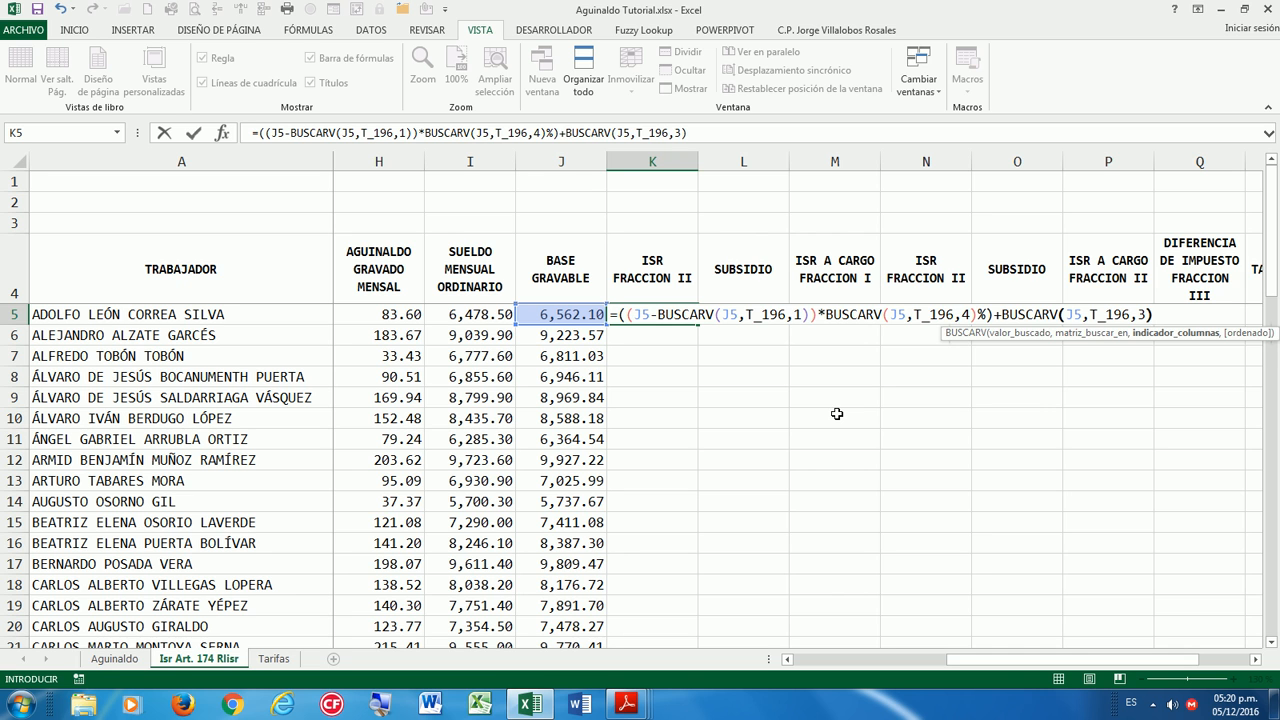
key(Return)
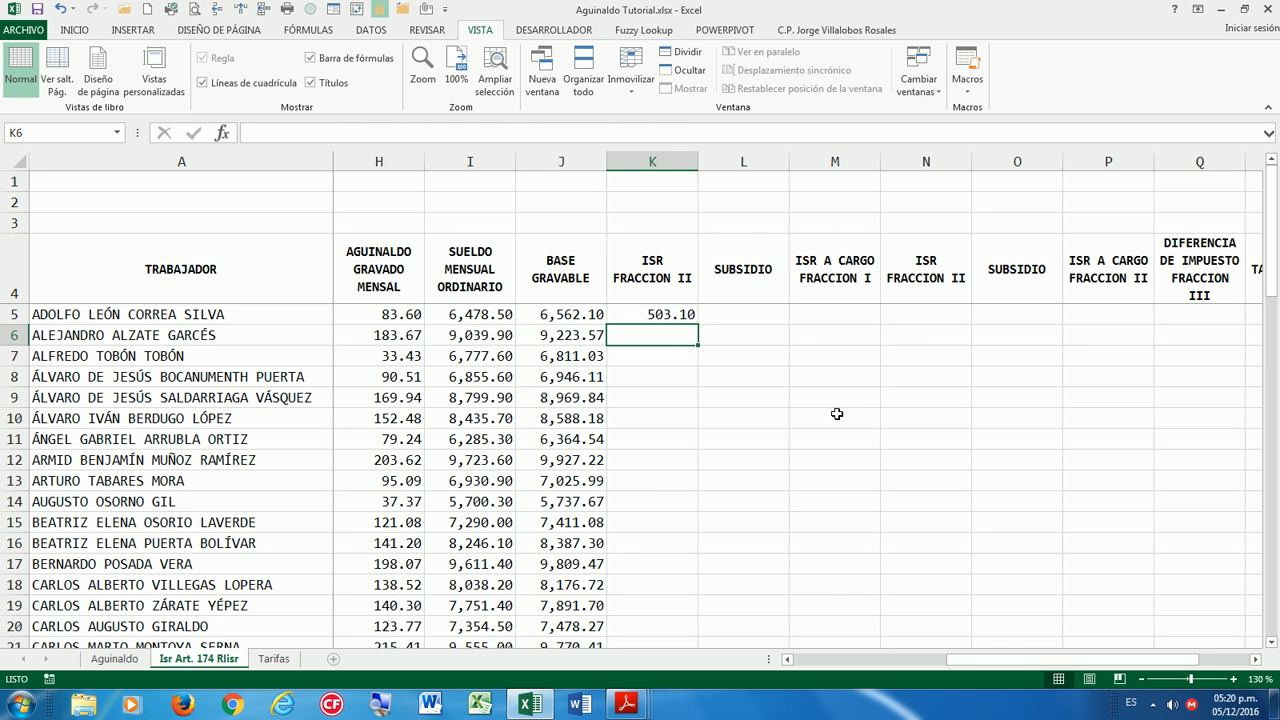
Fill the K5 formula down column K and spot-check results, starting at 503.10.
key(Up)
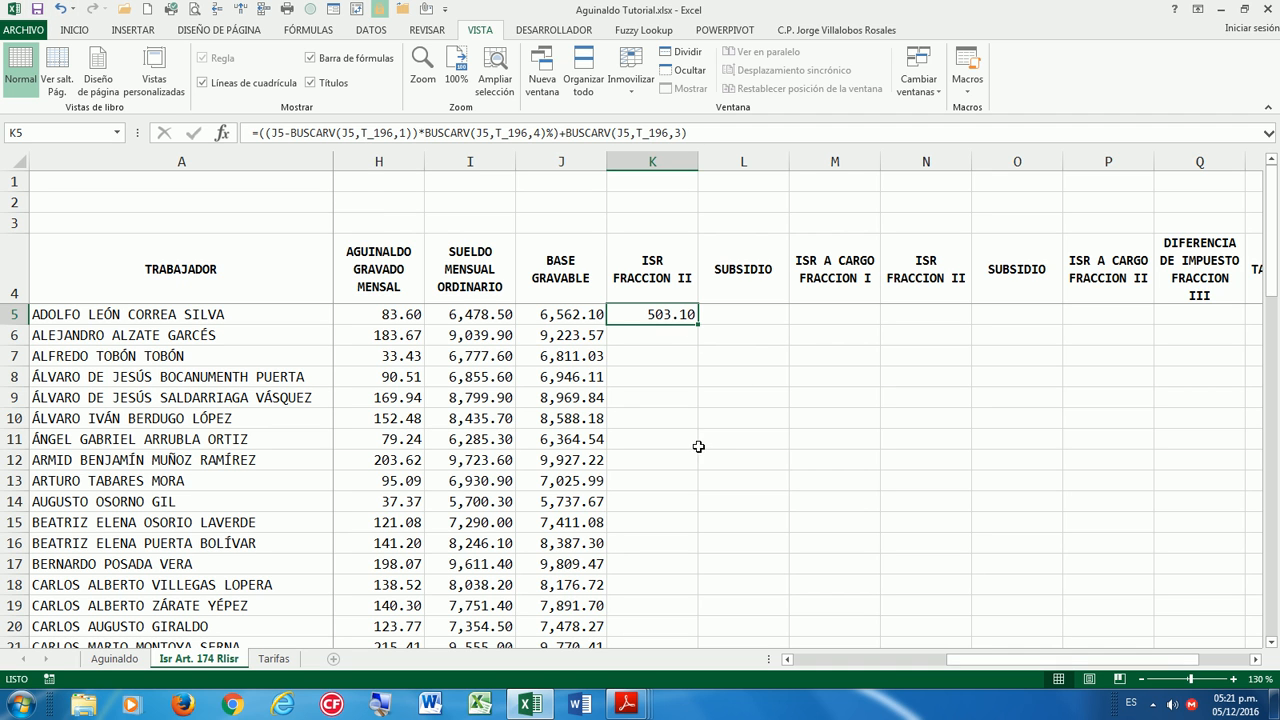
double_click(698, 324)
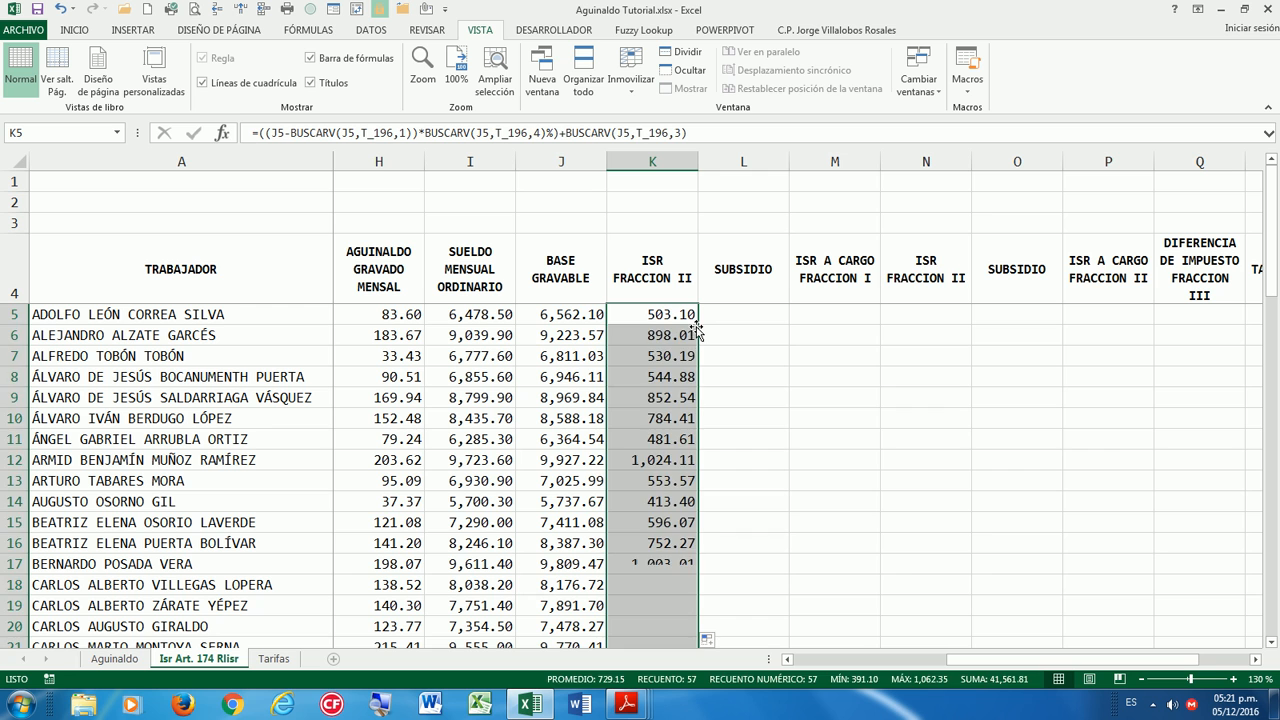
click(648, 413)
click(660, 315)
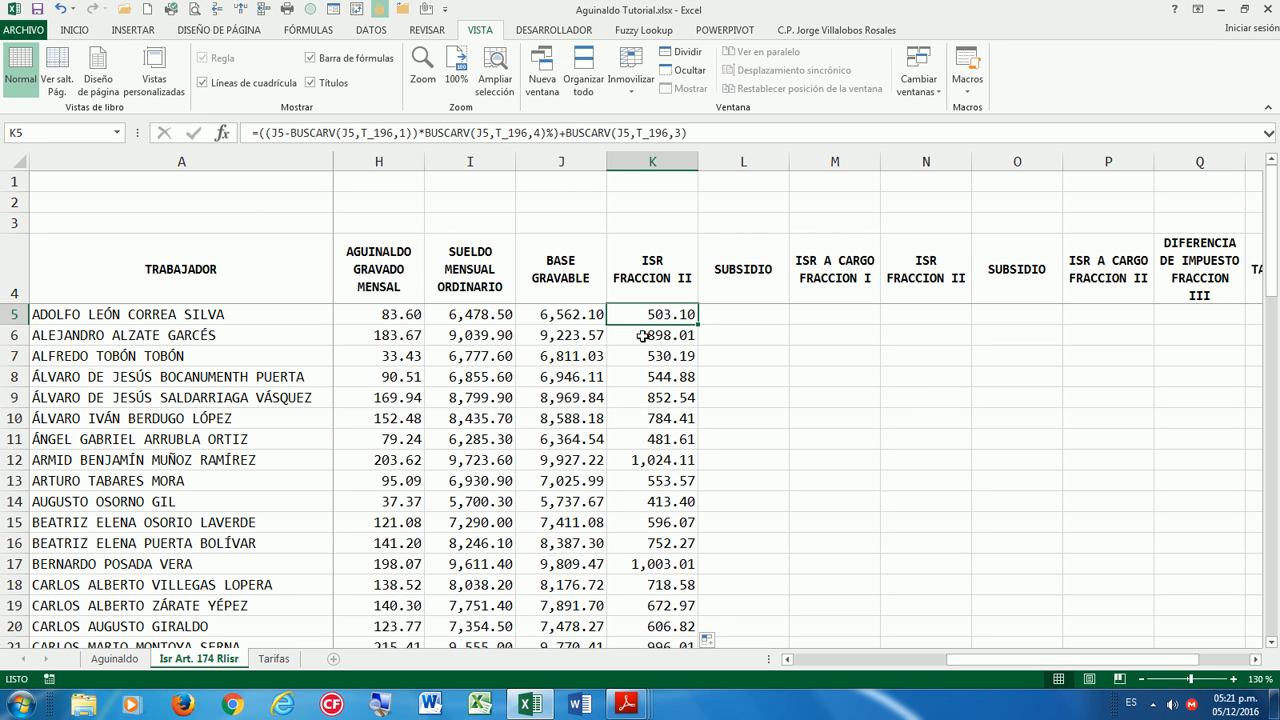
click(588, 316)
click(626, 316)
In Calculator, subtract the 4,210.42 lower limit from the 6,562.10 base.
click(20, 705)
click(219, 259)
drag(649, 317, 876, 316)
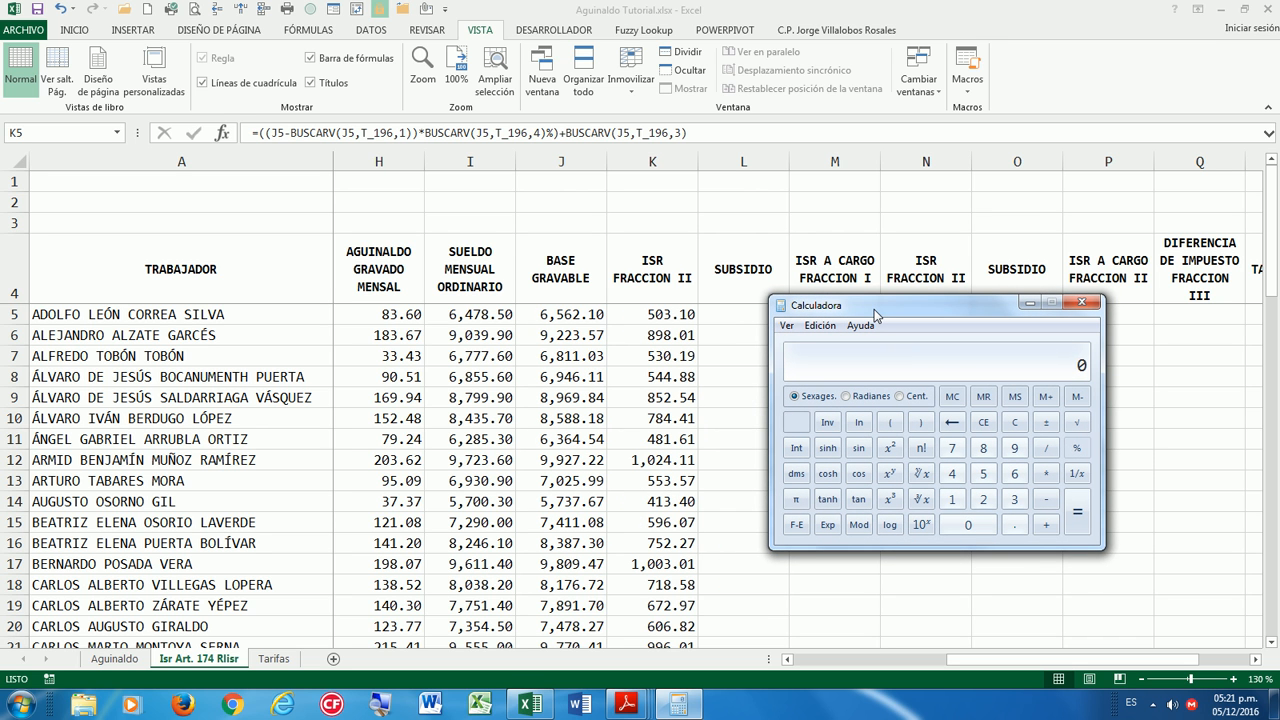
text(6562.10)
key(minus)
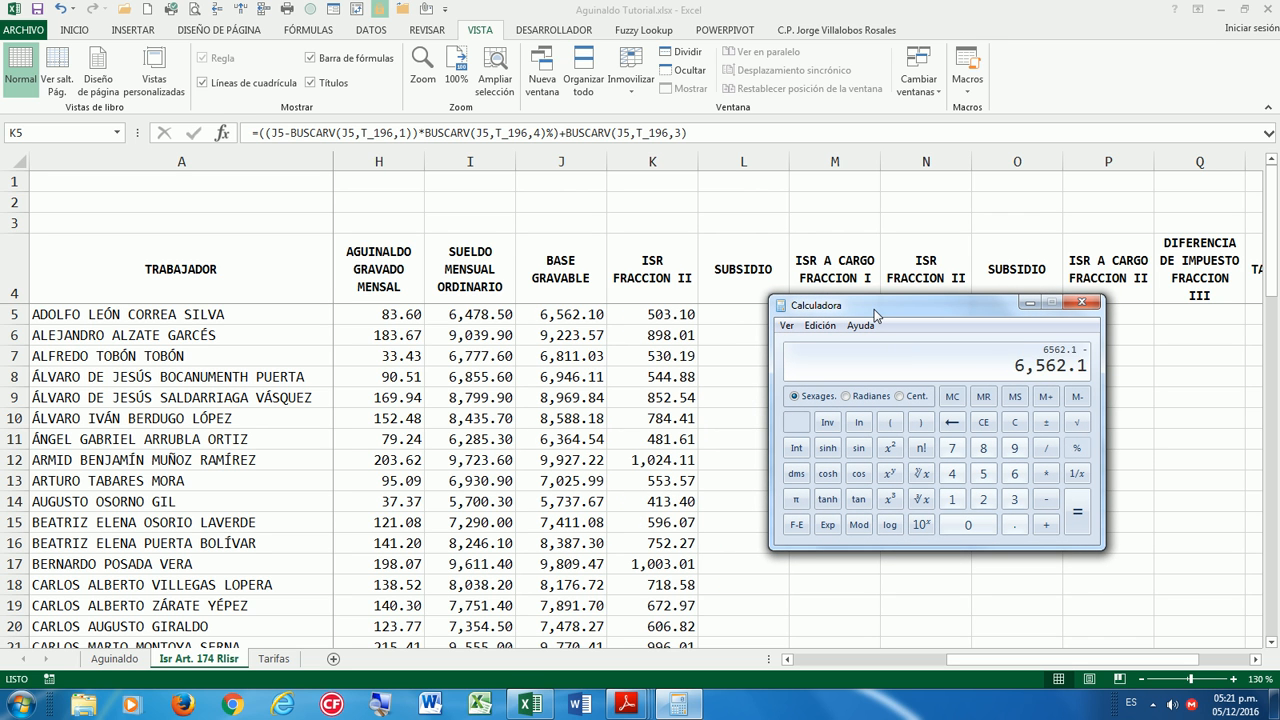
click(1029, 302)
click(274, 658)
click(678, 704)
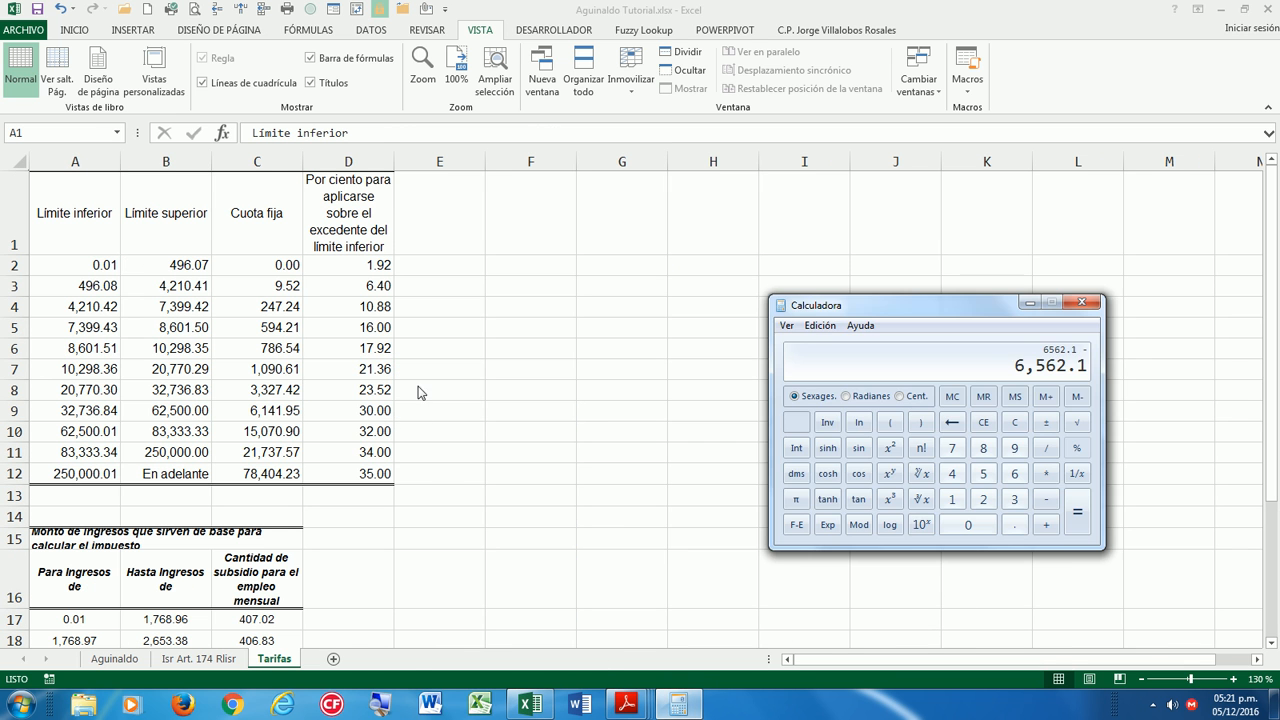
drag(805, 311, 99, 344)
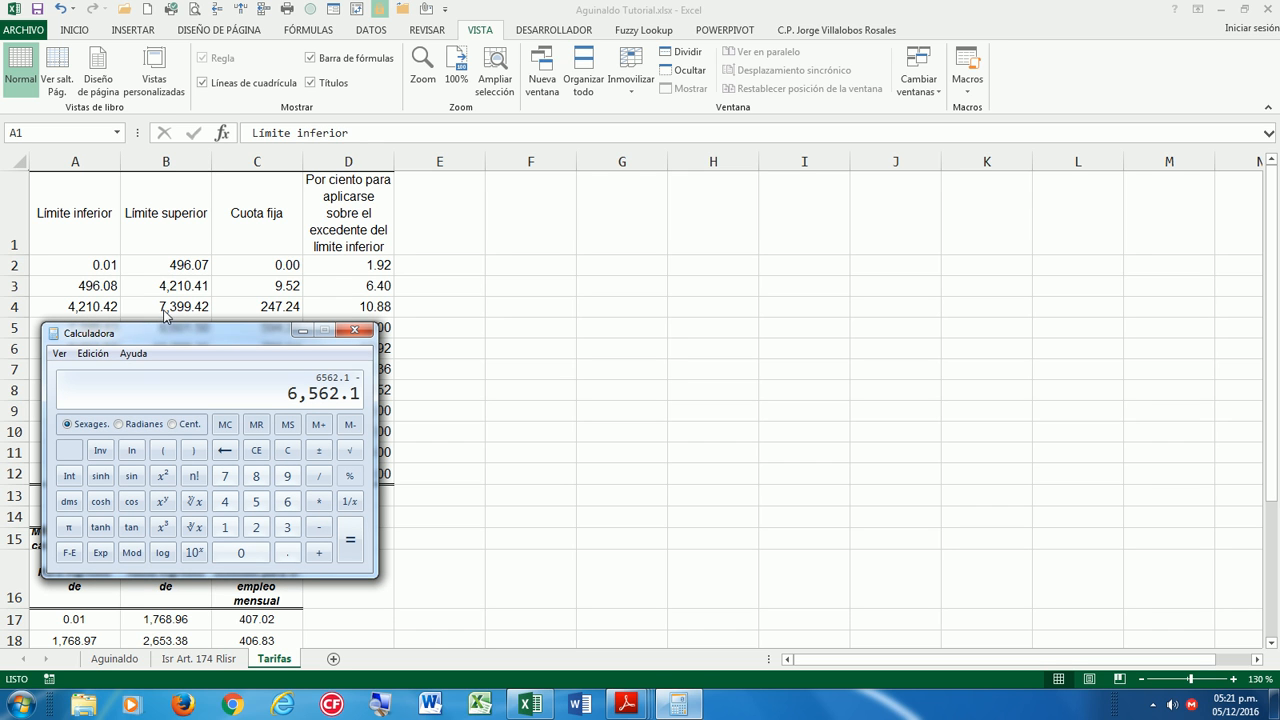
text(4210.42)
key(Return)
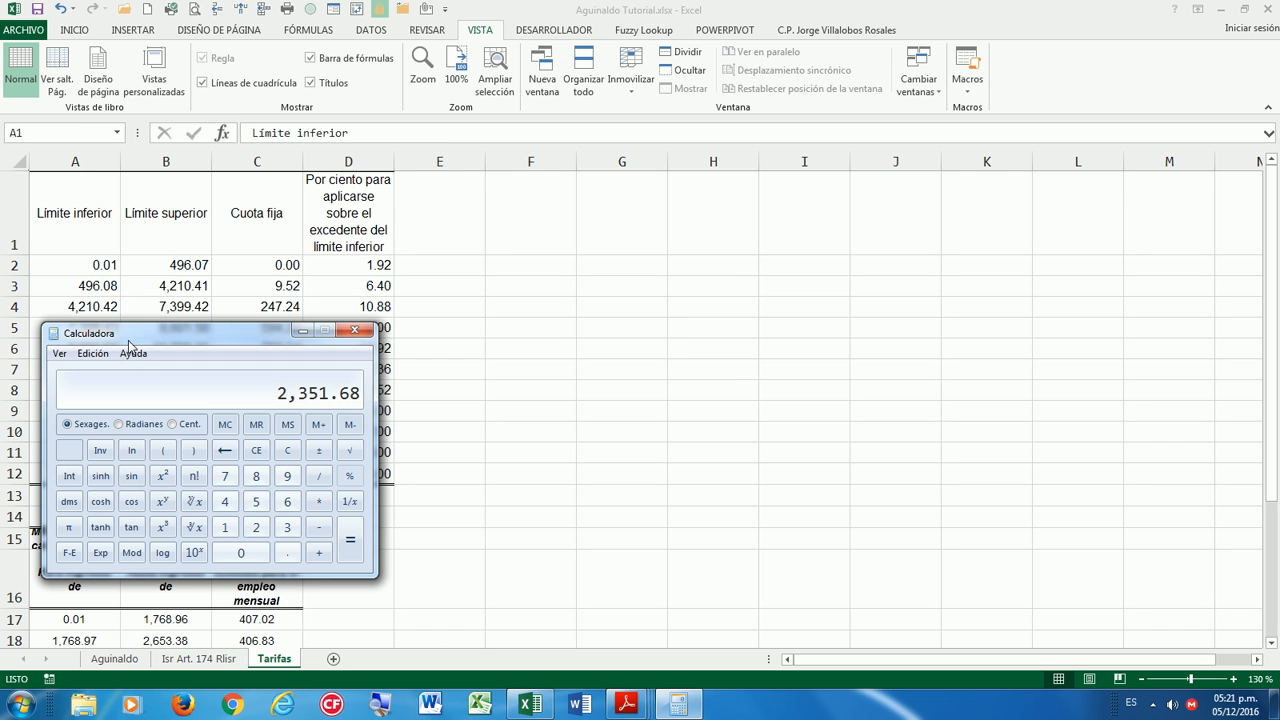
Multiply by 0.1088 and add 247.24 to get 503.102784, then return to the Isr sheet.
drag(258, 334, 316, 336)
key(asterisk)
text(0.1088)
key(Return)
key(plus)
text(247.24)
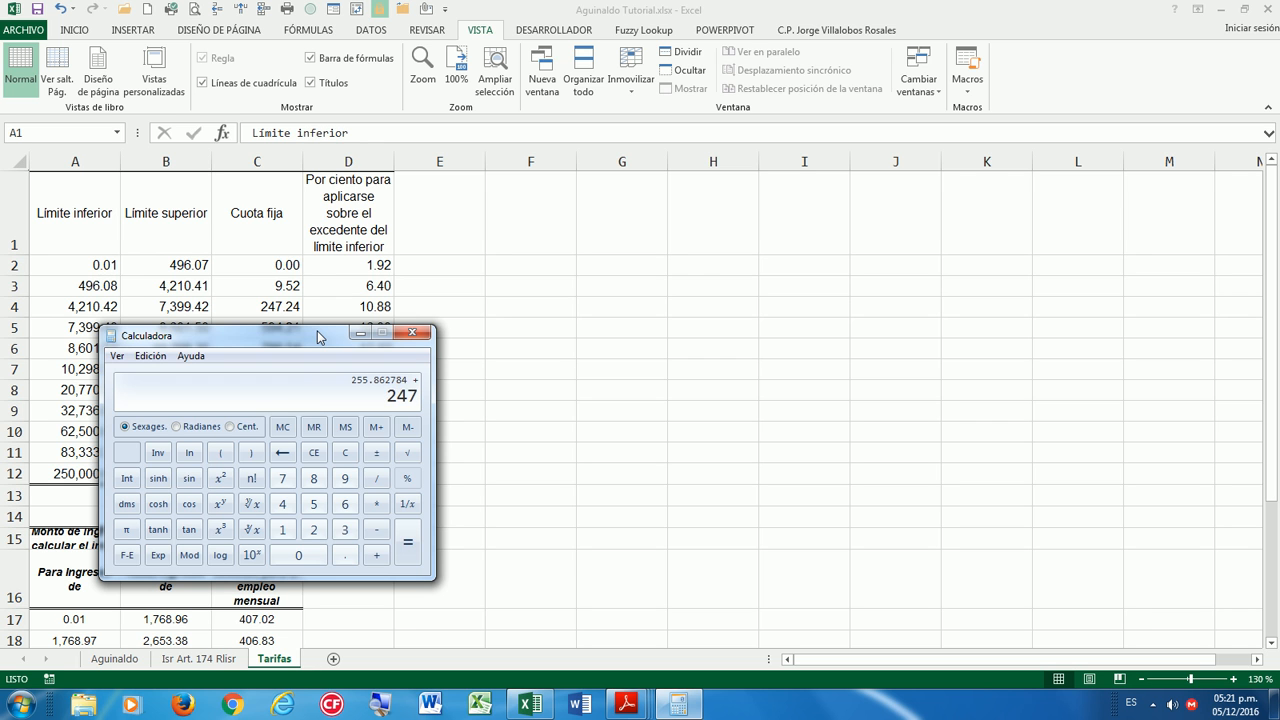
key(Return)
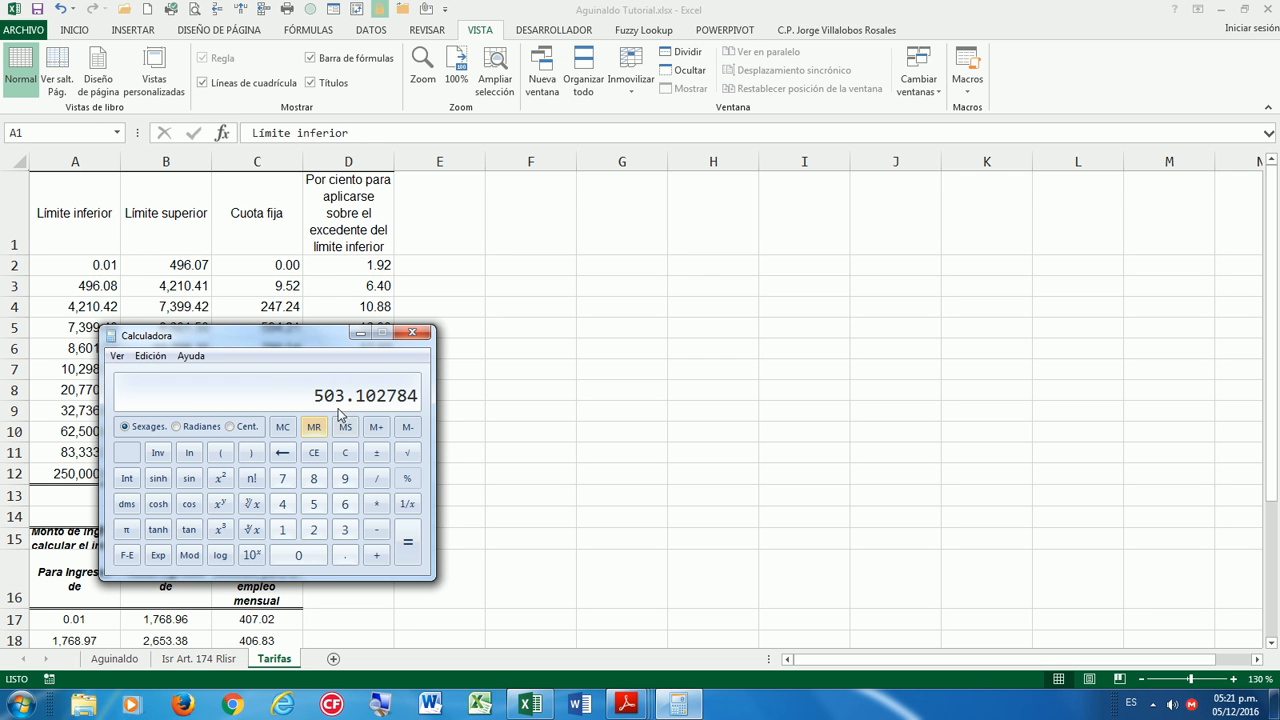
click(360, 333)
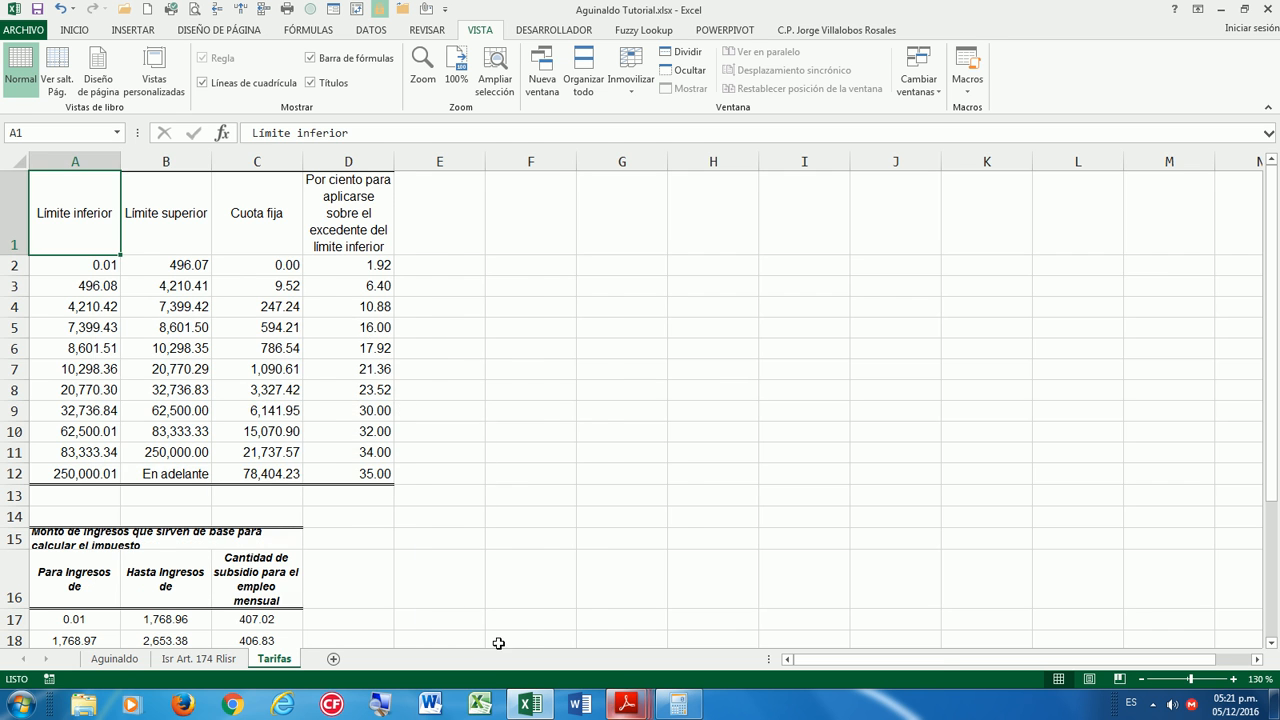
click(228, 659)
click(664, 339)
Enter =BUSCARV(J5,Subsidio,3) in the first worker's SUBSIDIO cell L5.
click(657, 480)
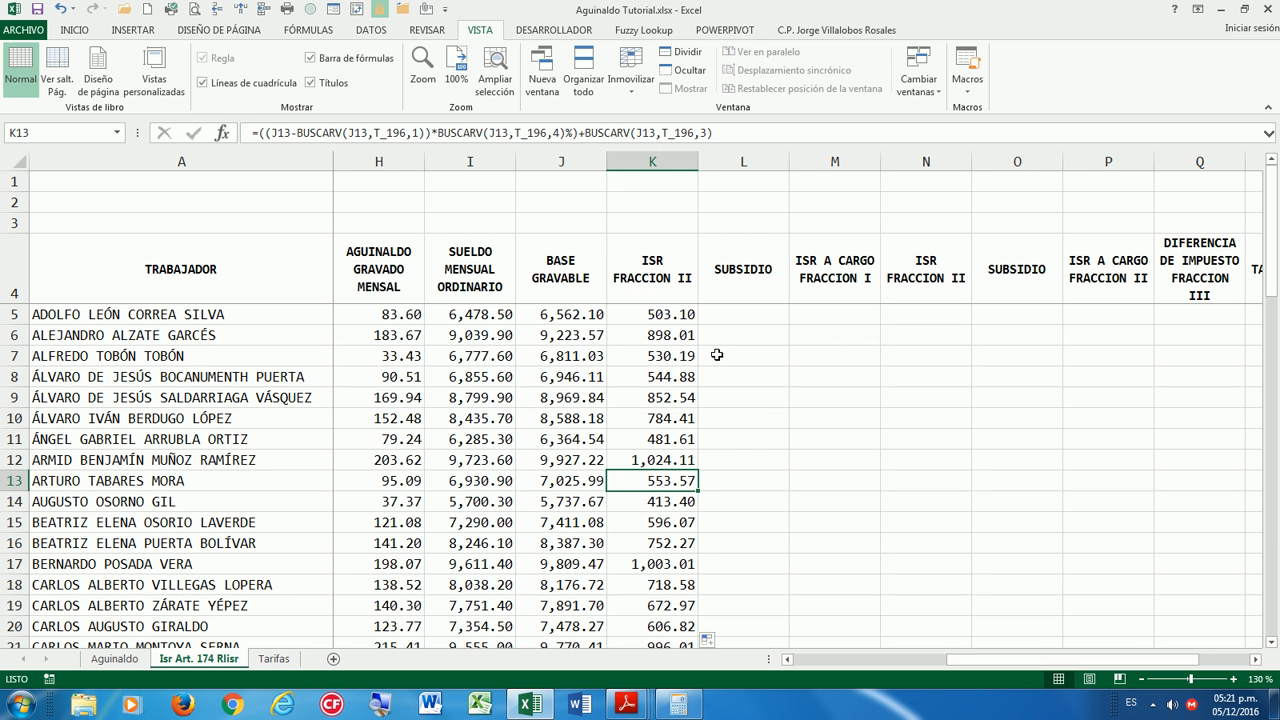
click(675, 321)
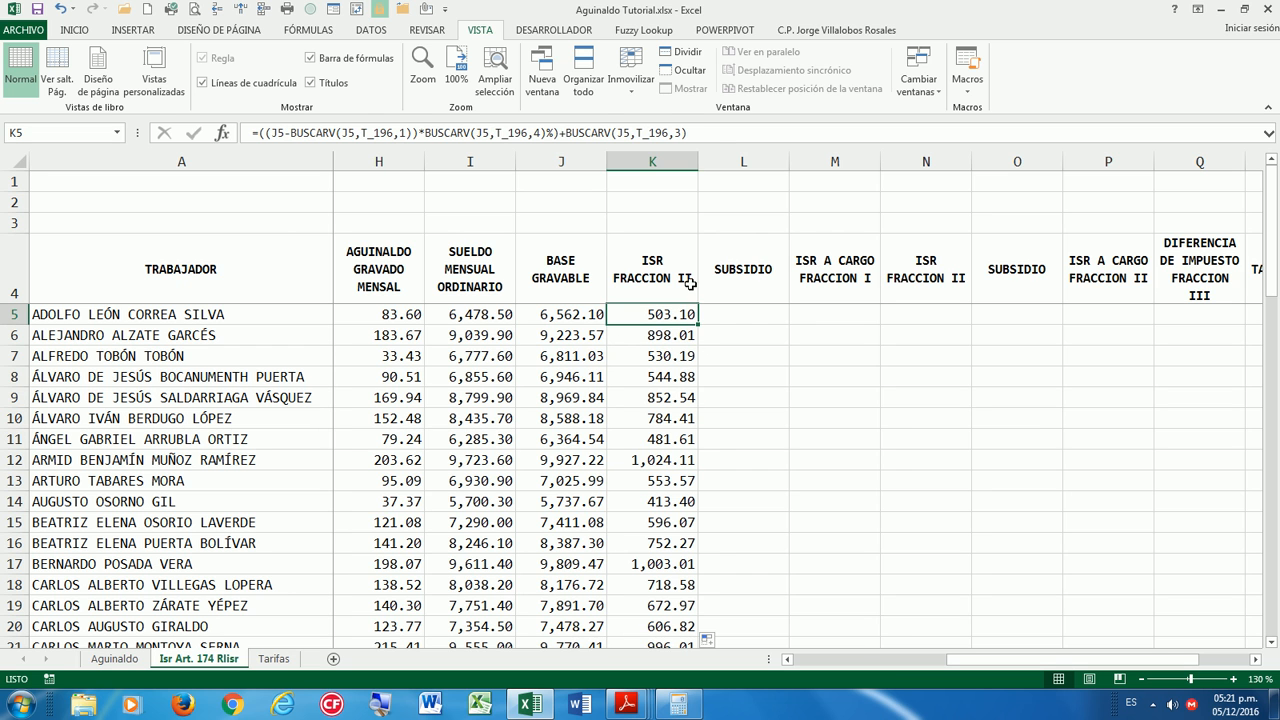
click(739, 316)
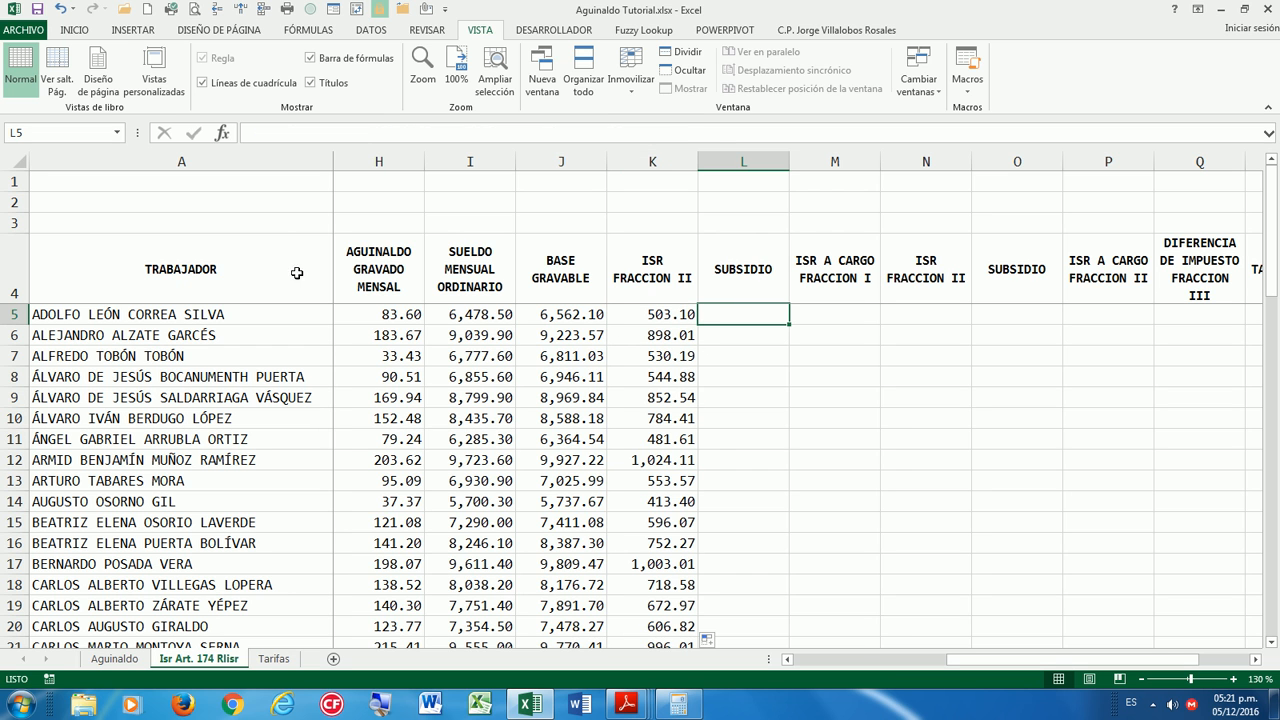
text(=)
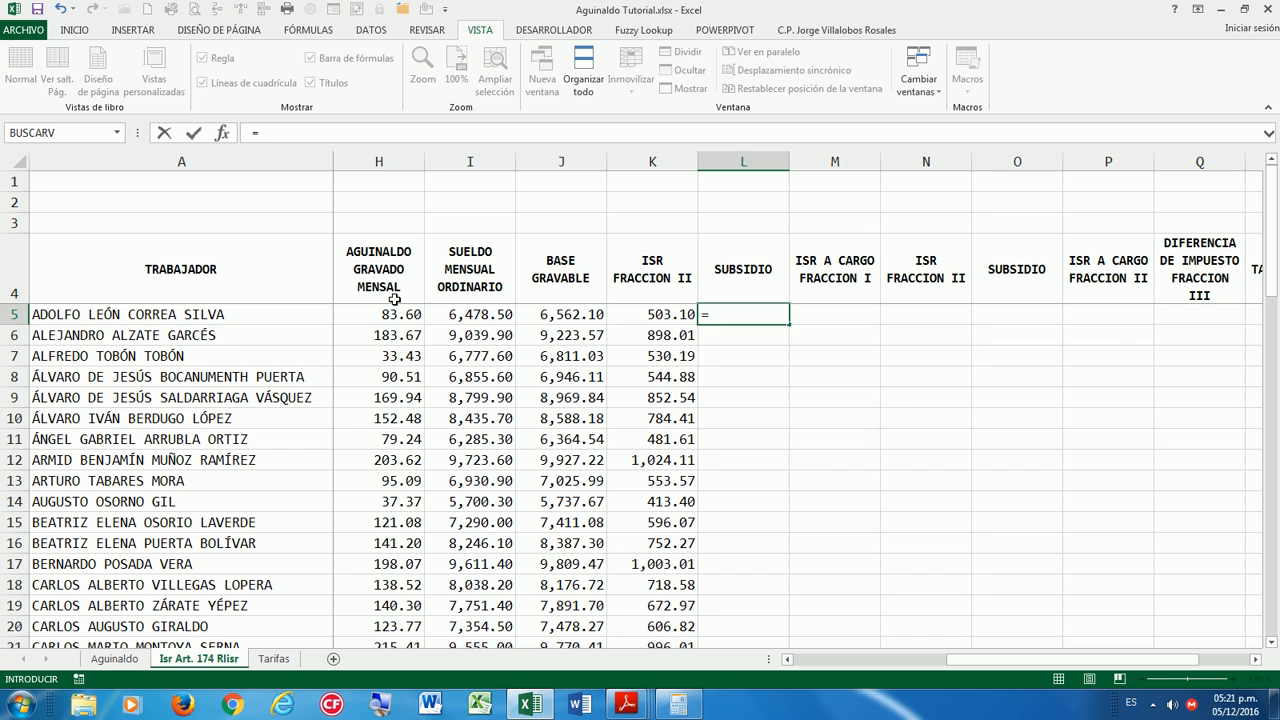
text(BU)
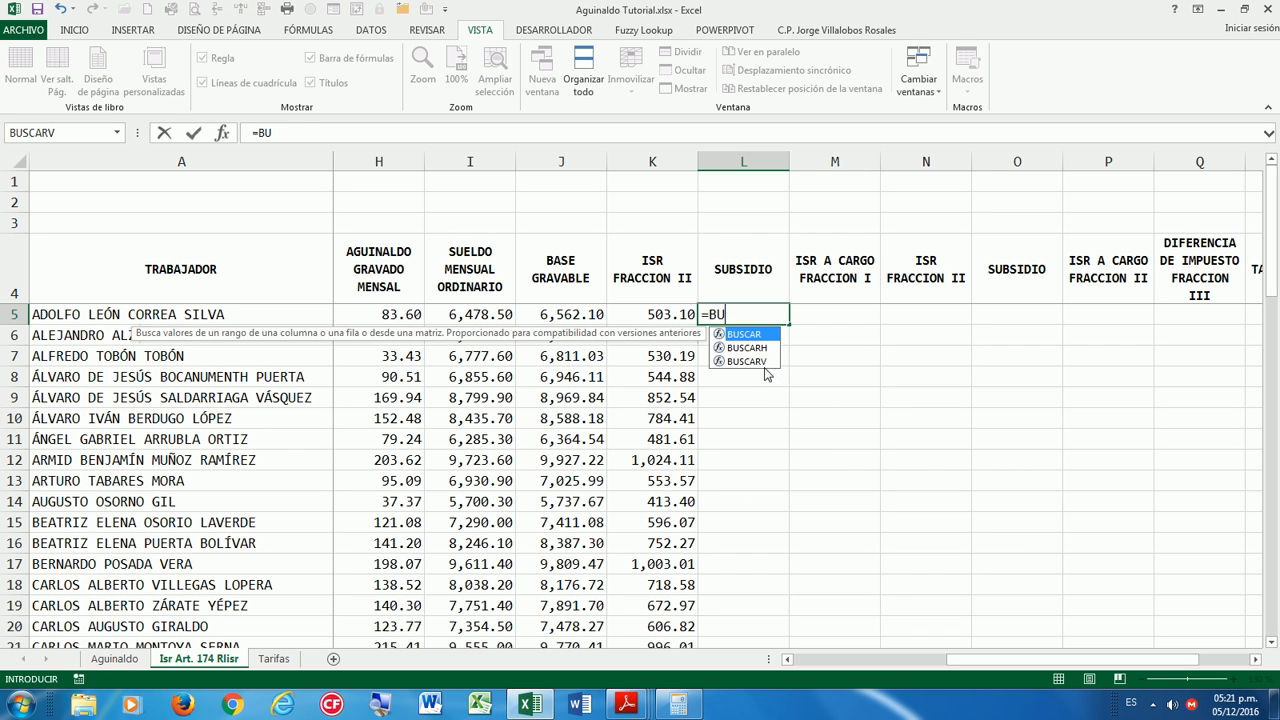
double_click(765, 365)
click(560, 314)
text(,)
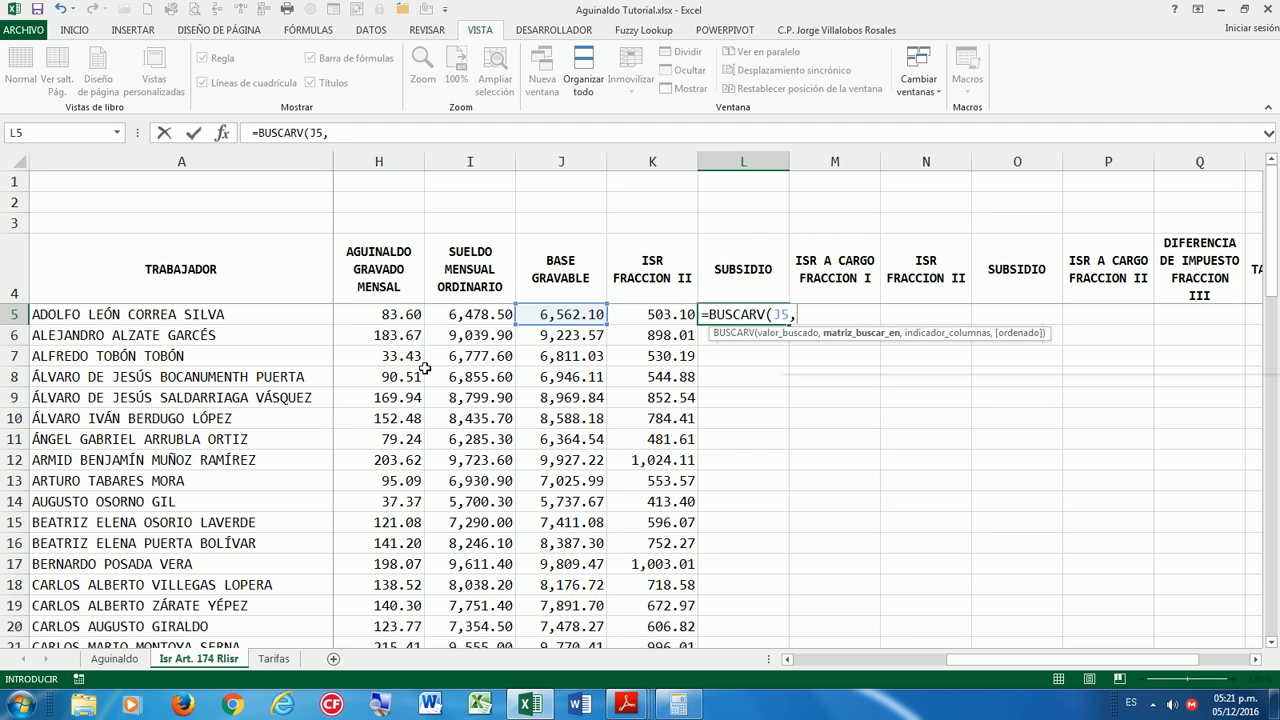
text(SUB)
double_click(832, 349)
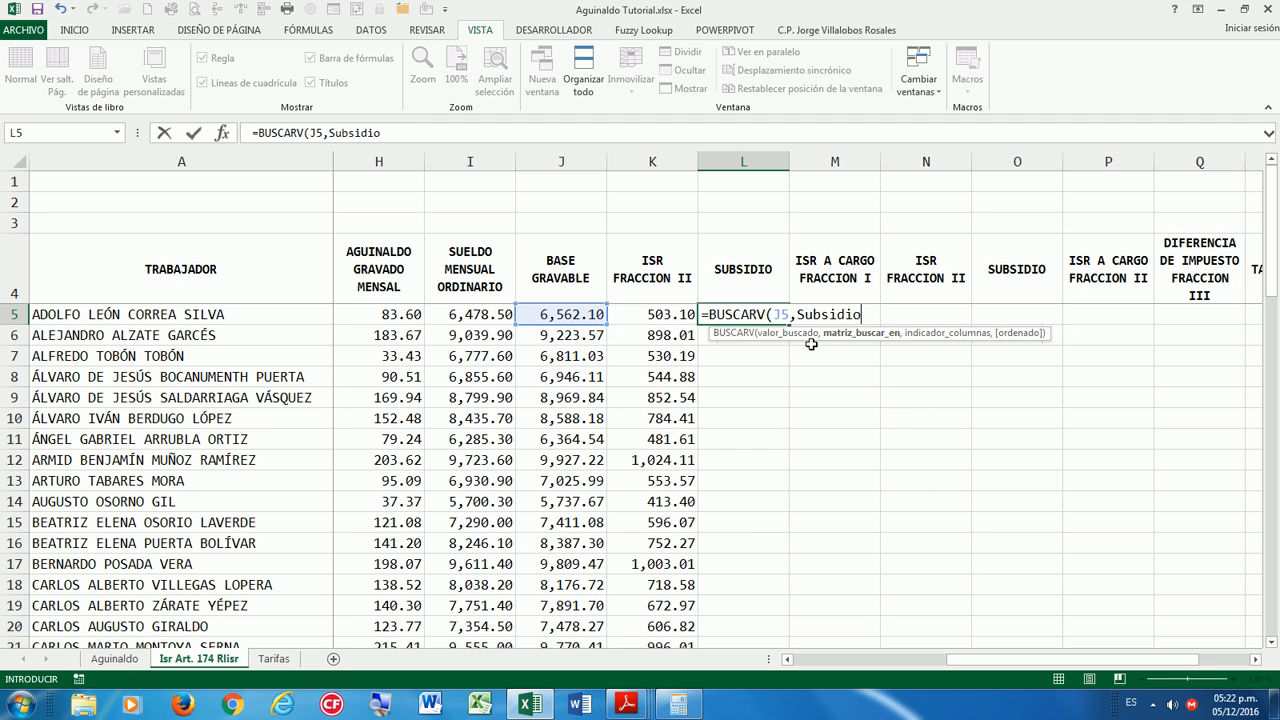
text(,3)
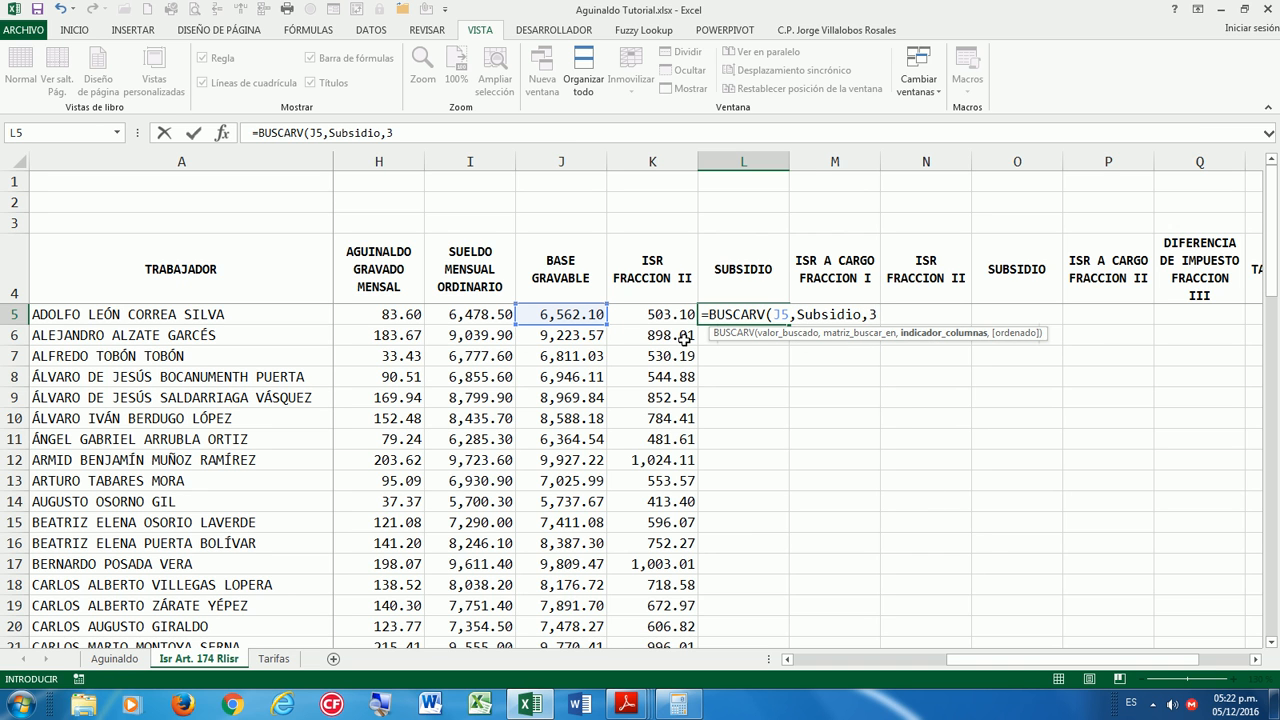
key(Return)
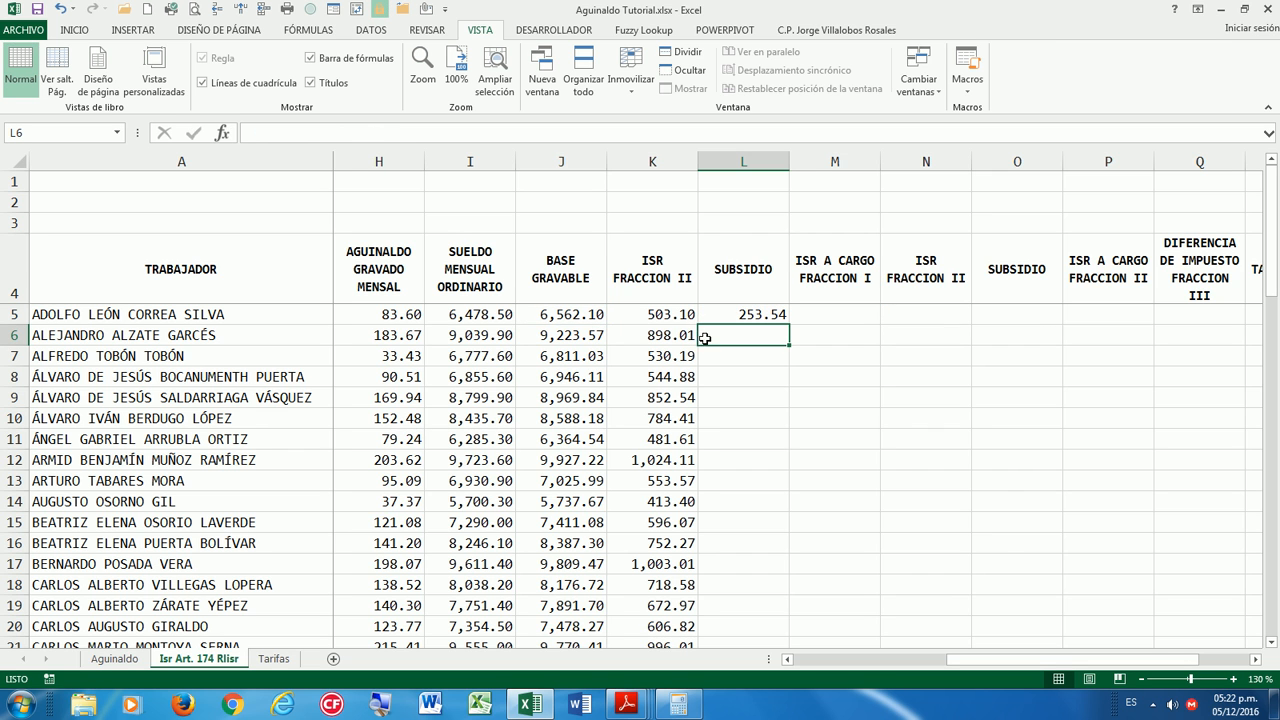
Fill the subsidy formula down the SUBSIDIO column.
click(770, 314)
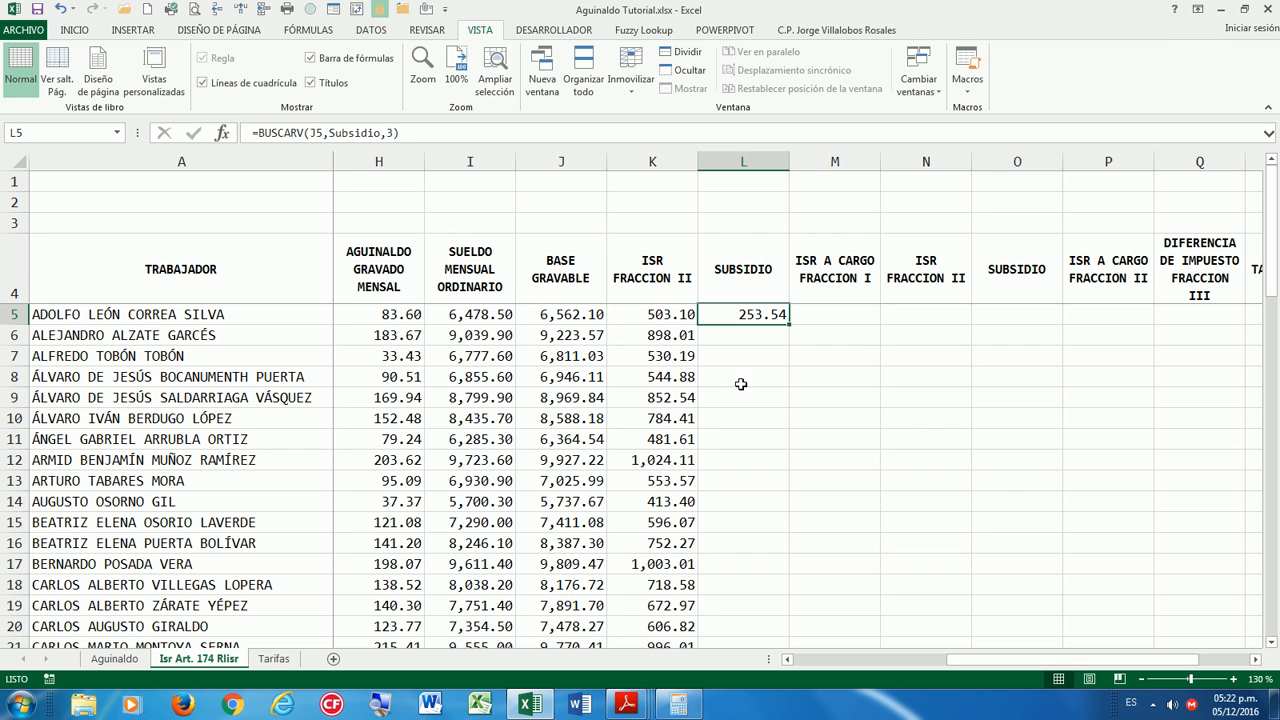
double_click(789, 324)
click(855, 364)
click(760, 314)
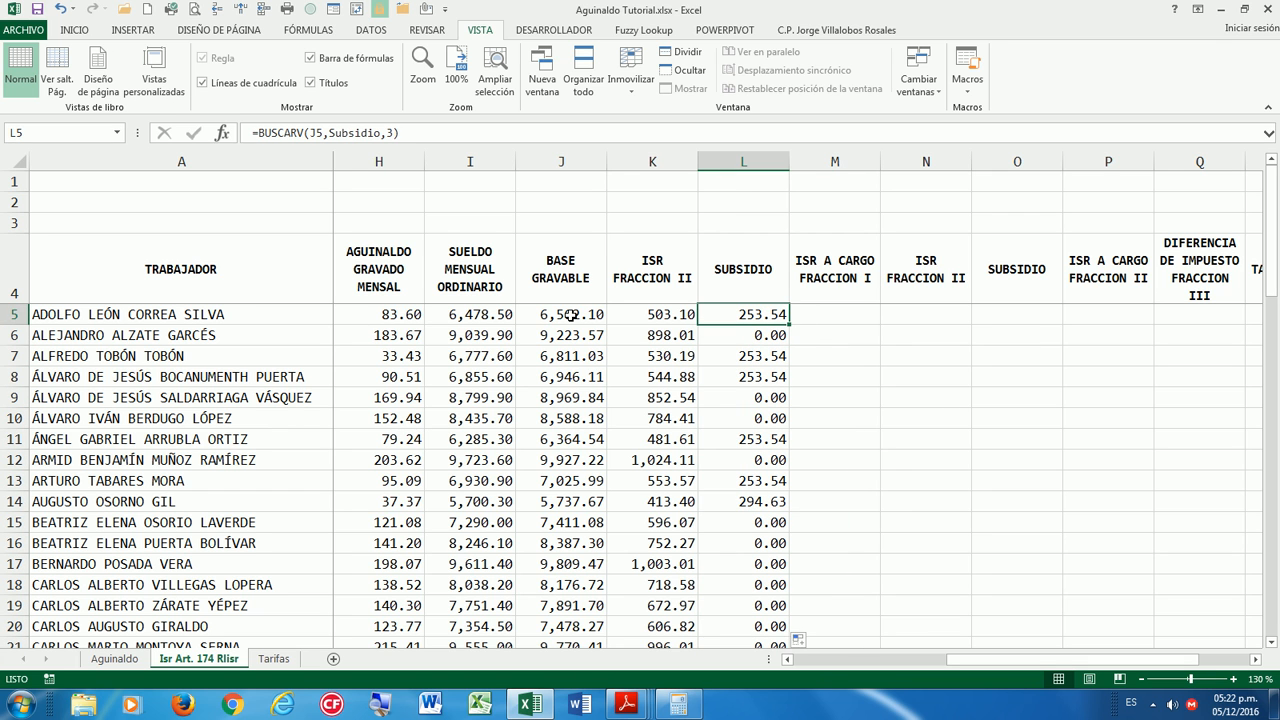
Compare the 6,562.10 base against the Tarifas subsidy brackets to verify the 253.54 subsidy.
click(678, 704)
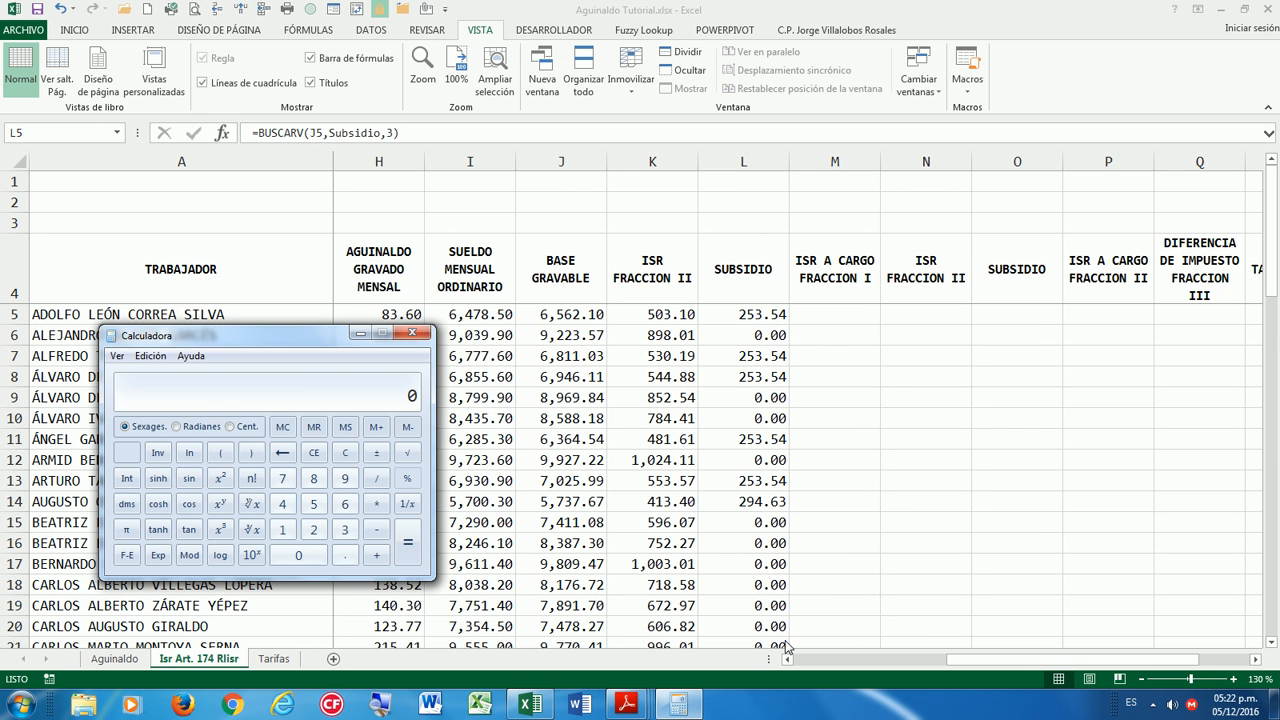
text(6,562.10)
click(359, 333)
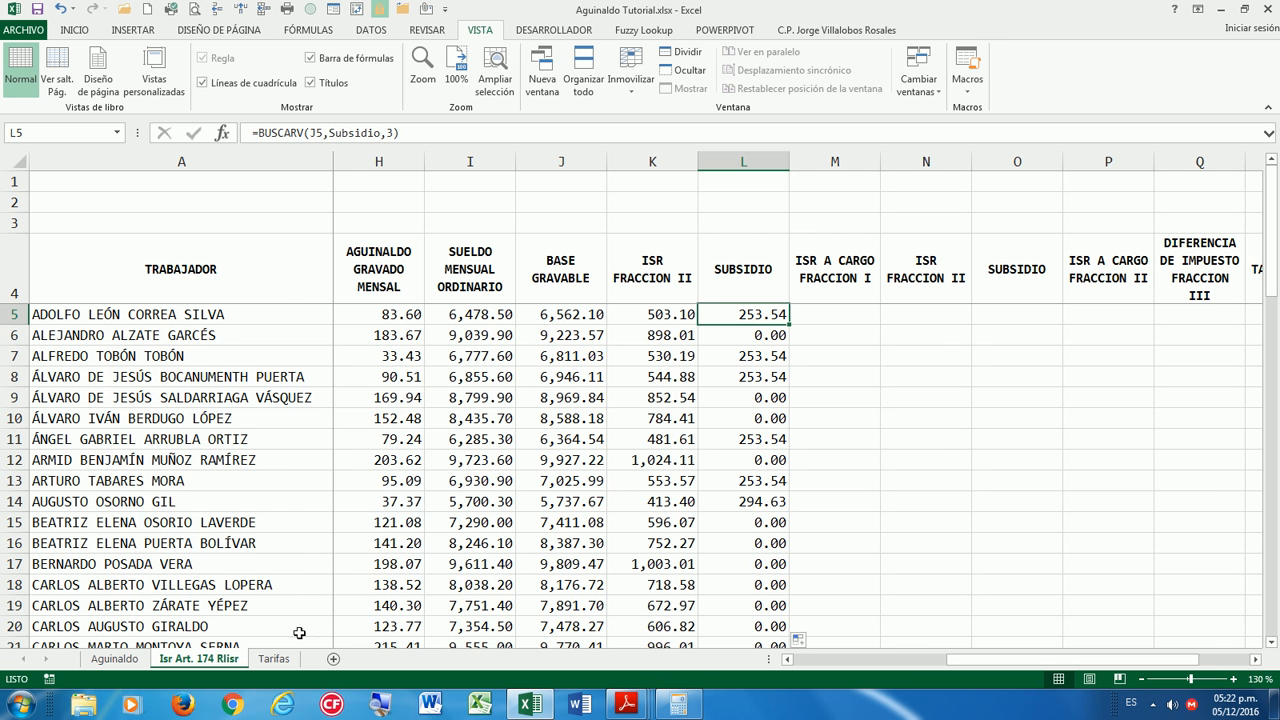
click(273, 658)
scroll(355, 508, down, 5)
scroll(357, 508, up, 1)
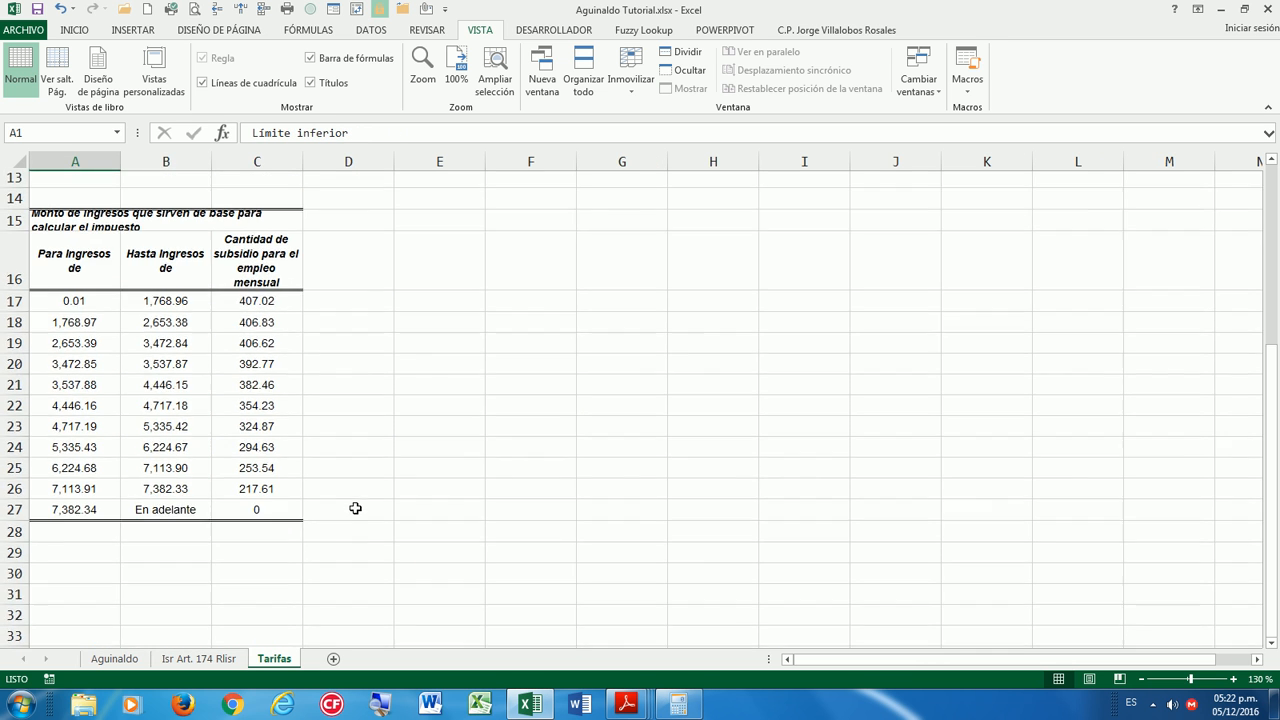
click(674, 706)
drag(297, 340, 221, 517)
drag(221, 512, 280, 499)
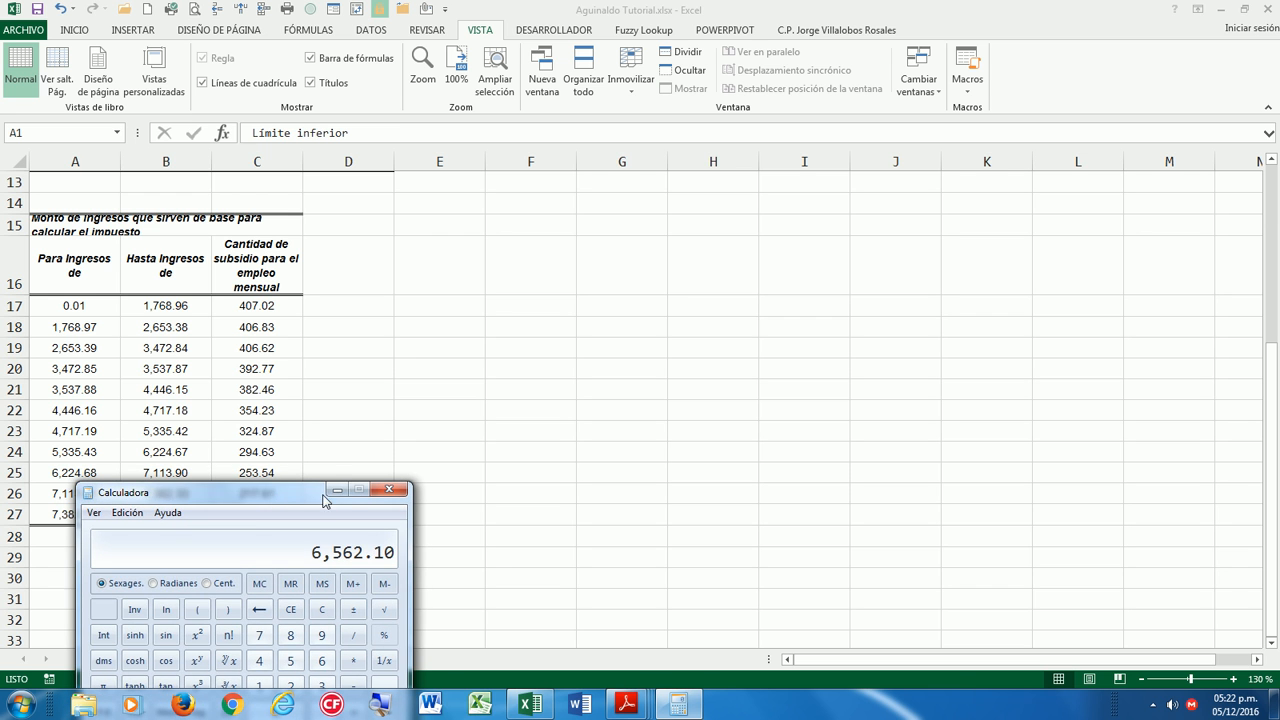
click(344, 490)
click(199, 658)
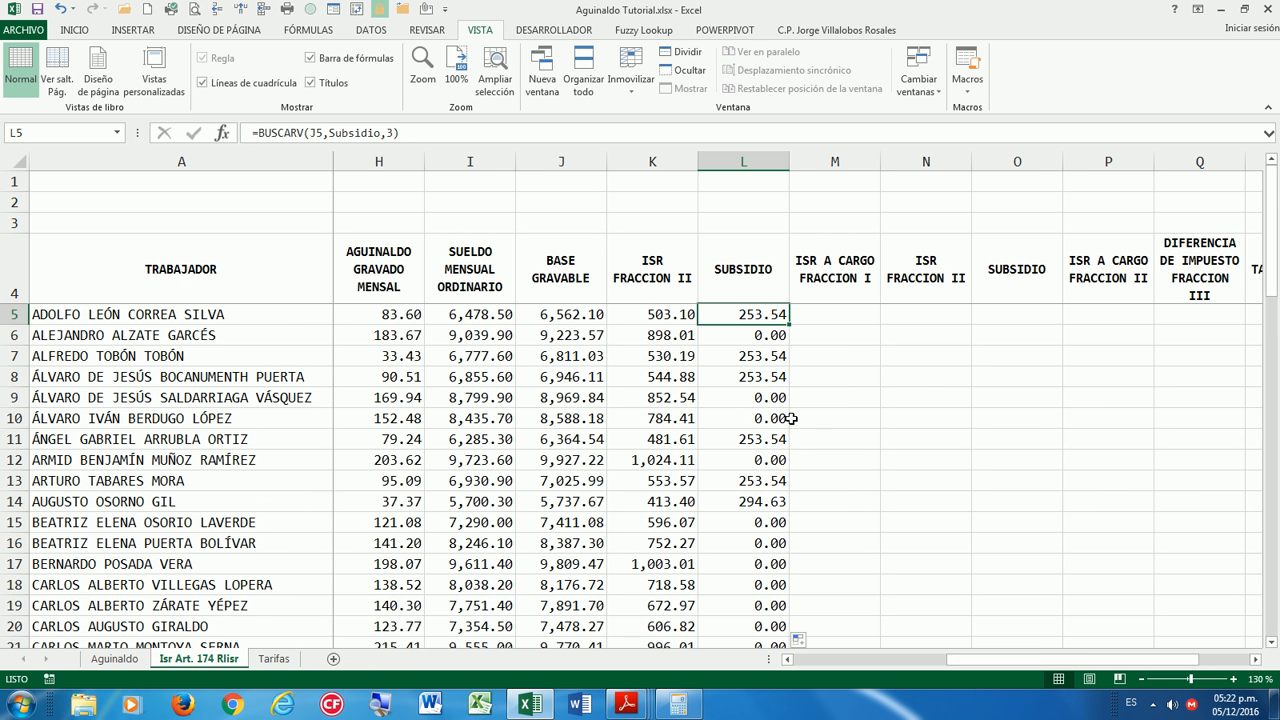
scroll(800, 422, down, 11)
scroll(868, 440, down, 5)
scroll(862, 435, up, 16)
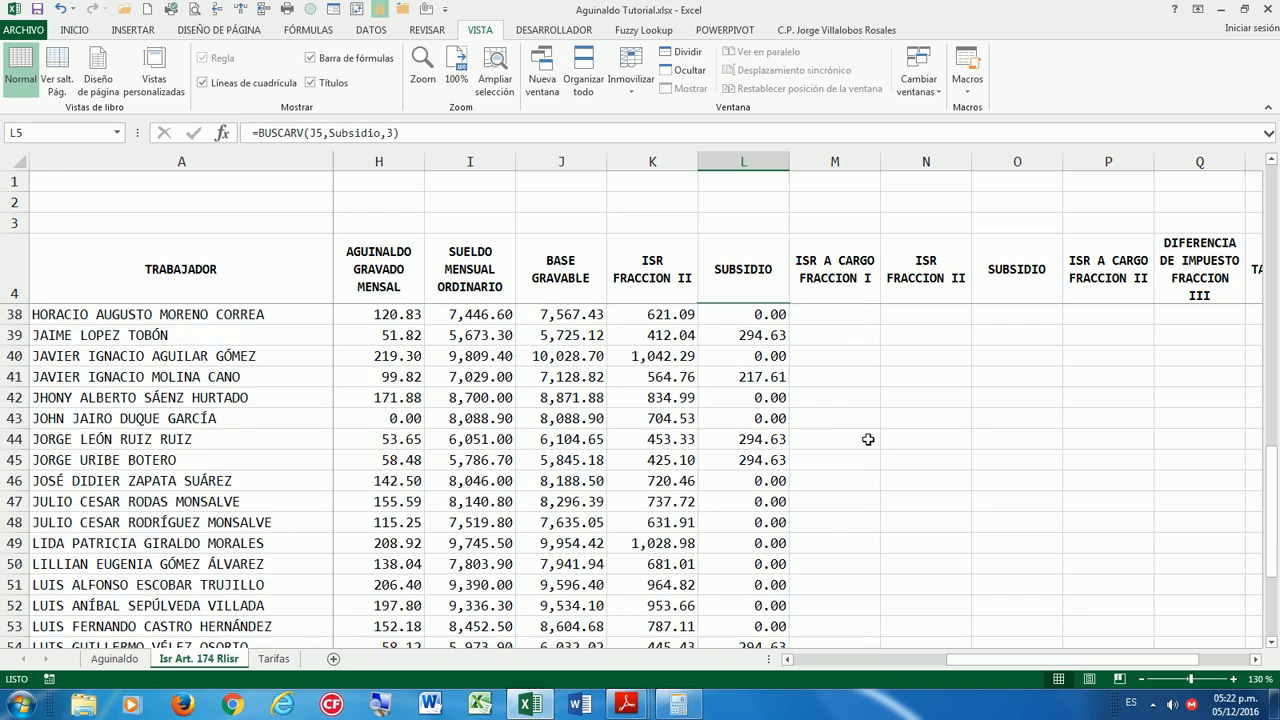
Correct the column M header to read ISR A CARGO FRACCION II.
click(837, 318)
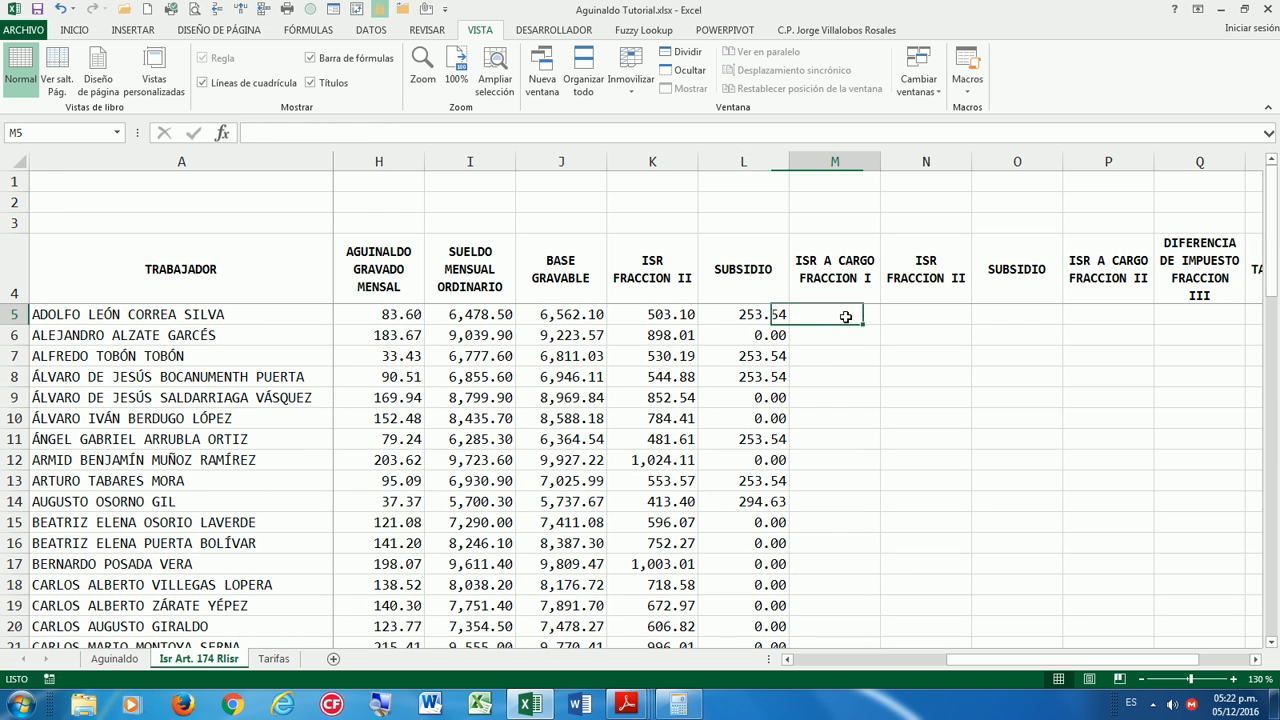
click(866, 262)
key(F2)
text(I)
click(795, 329)
Enter =K5-L5 in M5 and fill it down, giving 249.56 for the first worker.
key(Up)
text(=)
key(Left)
key(Left)
text(-)
key(Left)
key(Return)
click(855, 314)
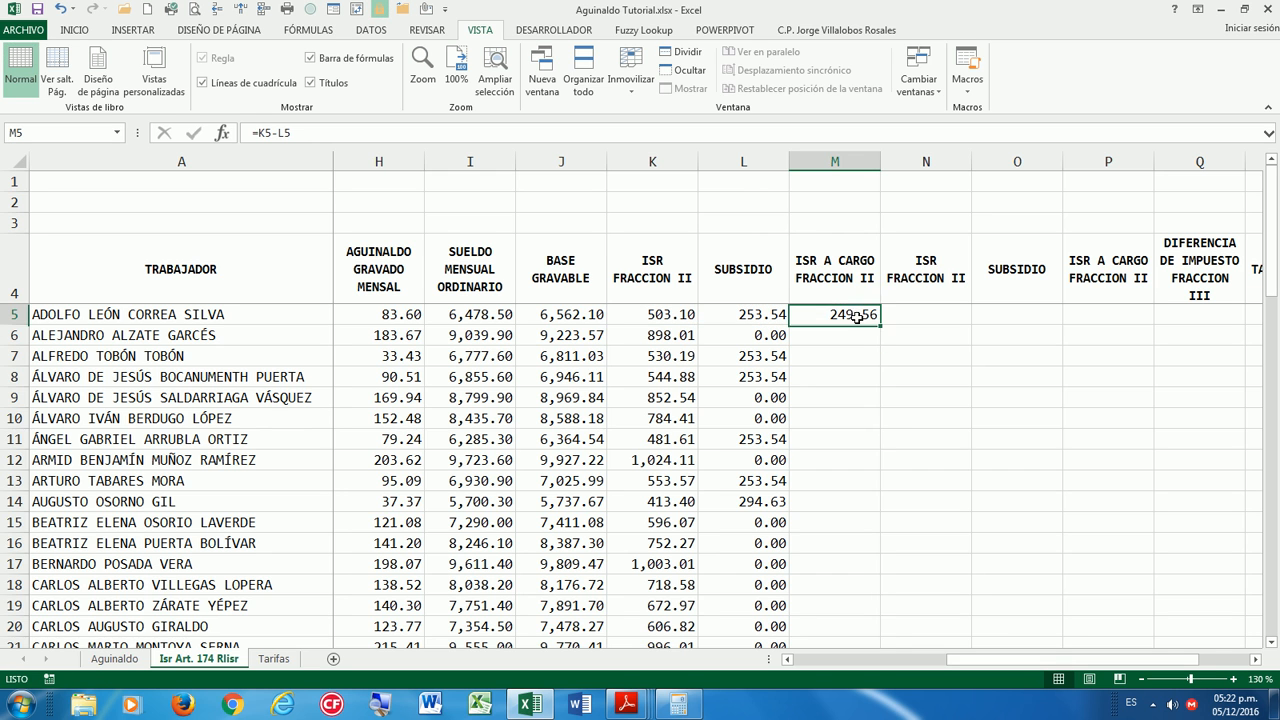
double_click(879, 323)
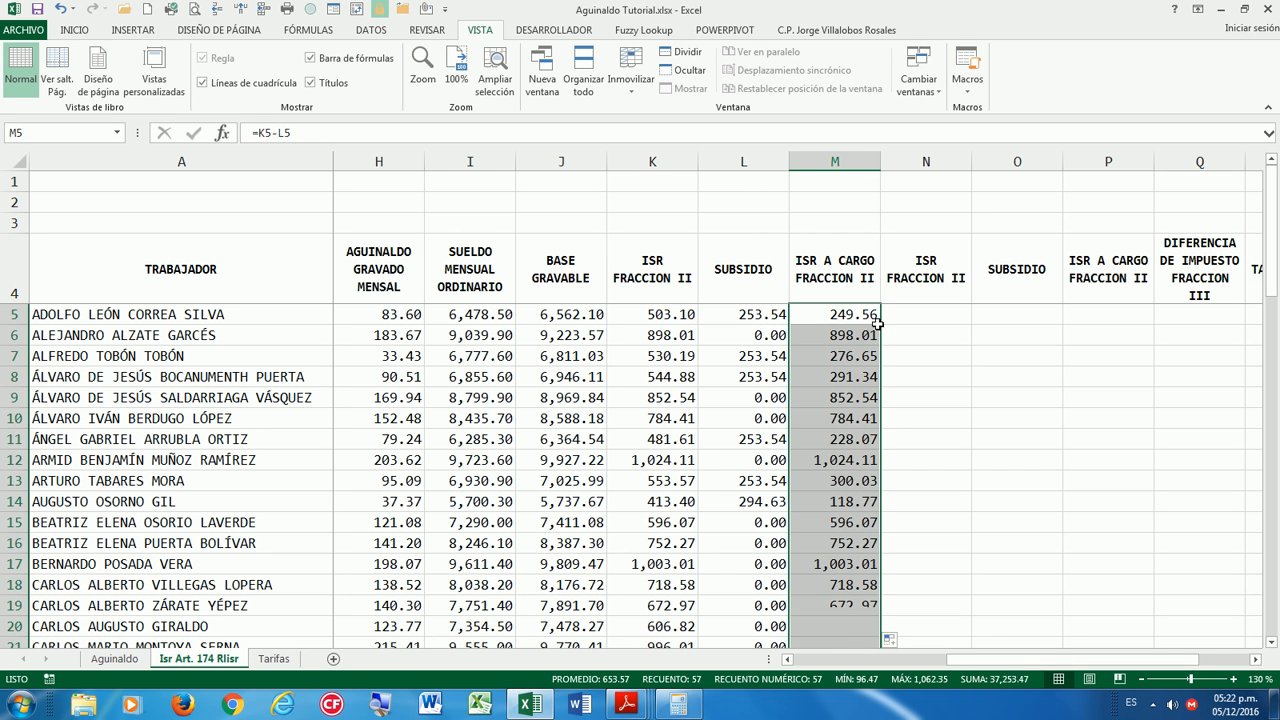
click(946, 312)
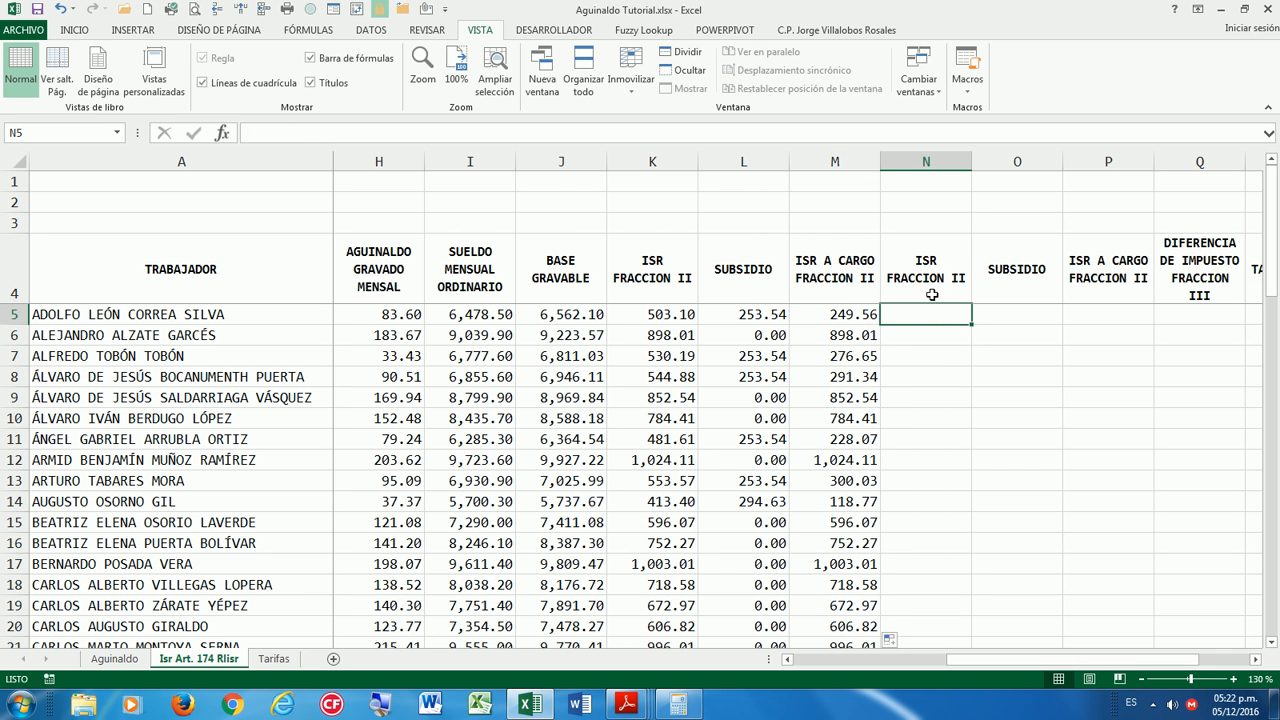
Rename the column N header to ISR FRACCION III.
click(966, 278)
double_click(968, 278)
text(I)
key(Return)
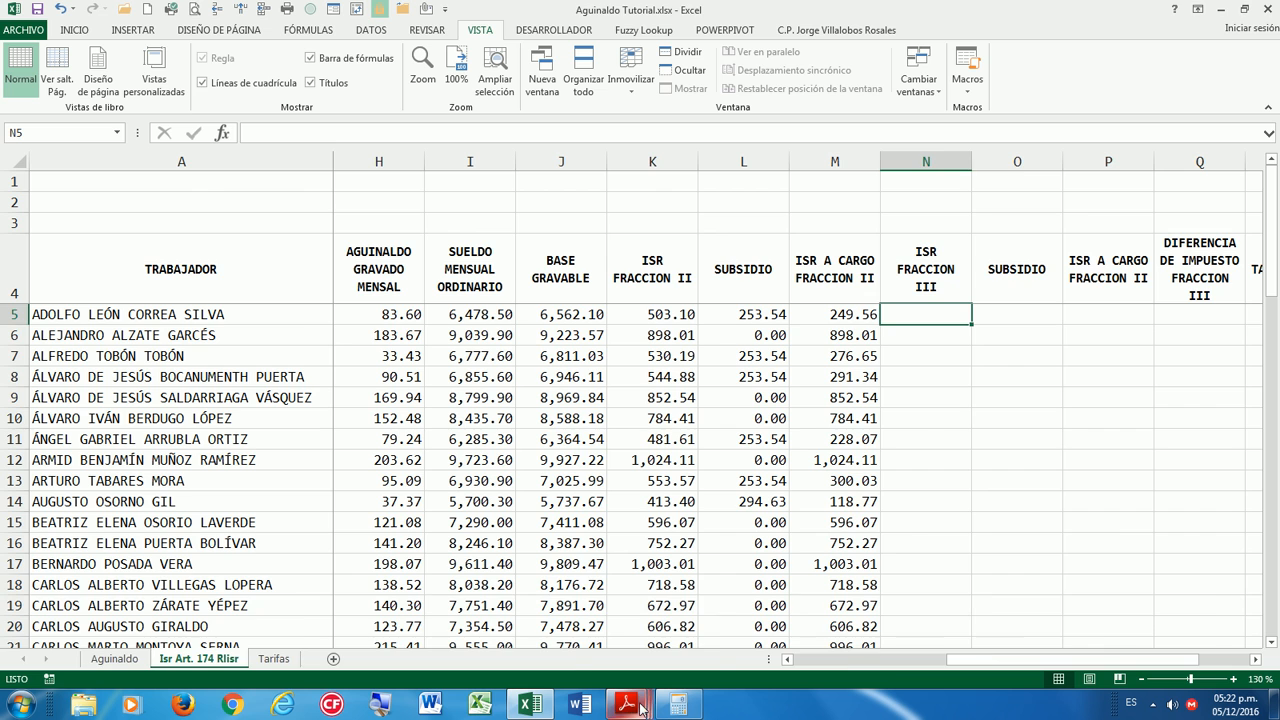
mouse_move(640, 708)
click(1154, 642)
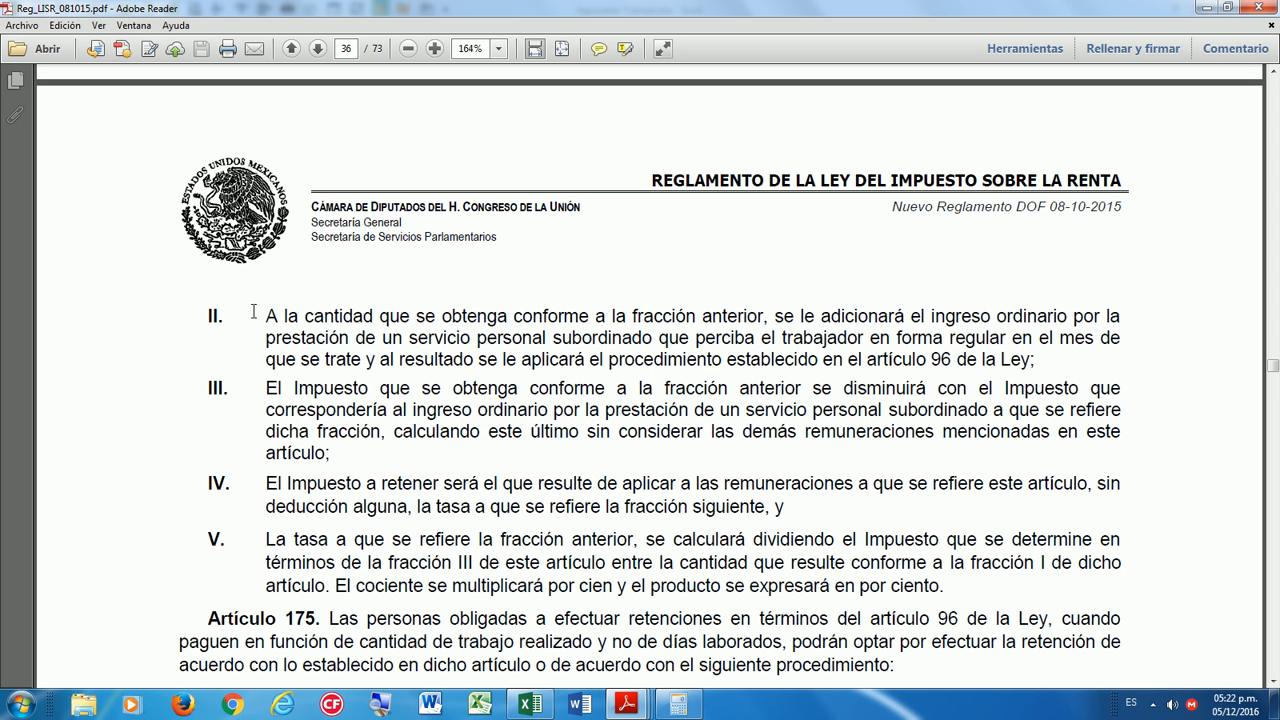
drag(253, 312, 769, 331)
click(290, 386)
drag(265, 388, 450, 416)
click(472, 412)
drag(719, 410, 326, 454)
click(291, 393)
click(530, 706)
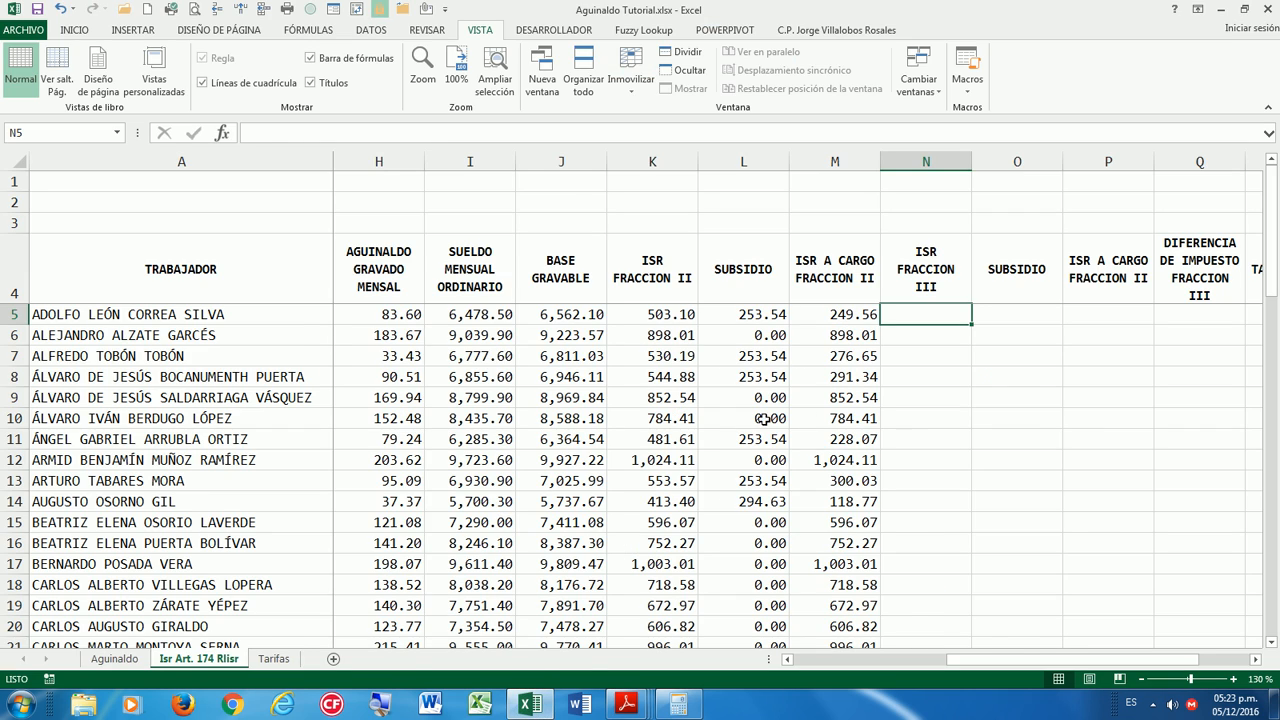
click(546, 706)
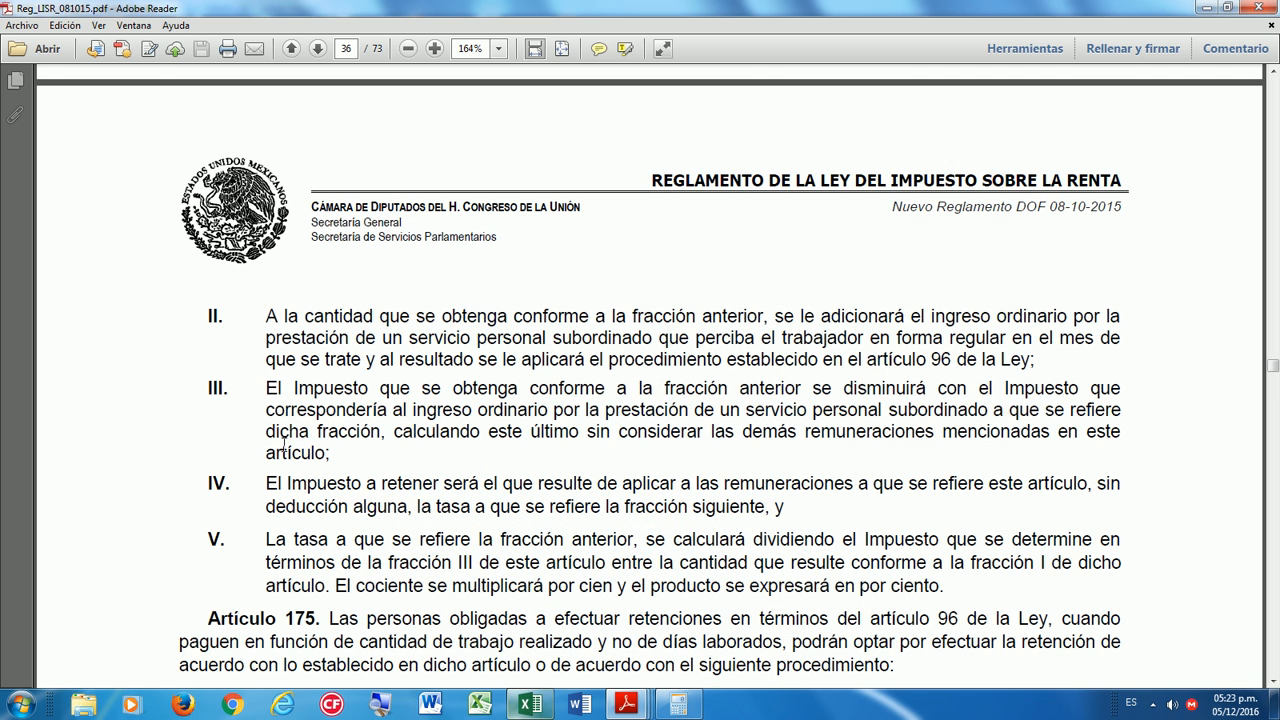
drag(212, 386, 368, 390)
click(530, 706)
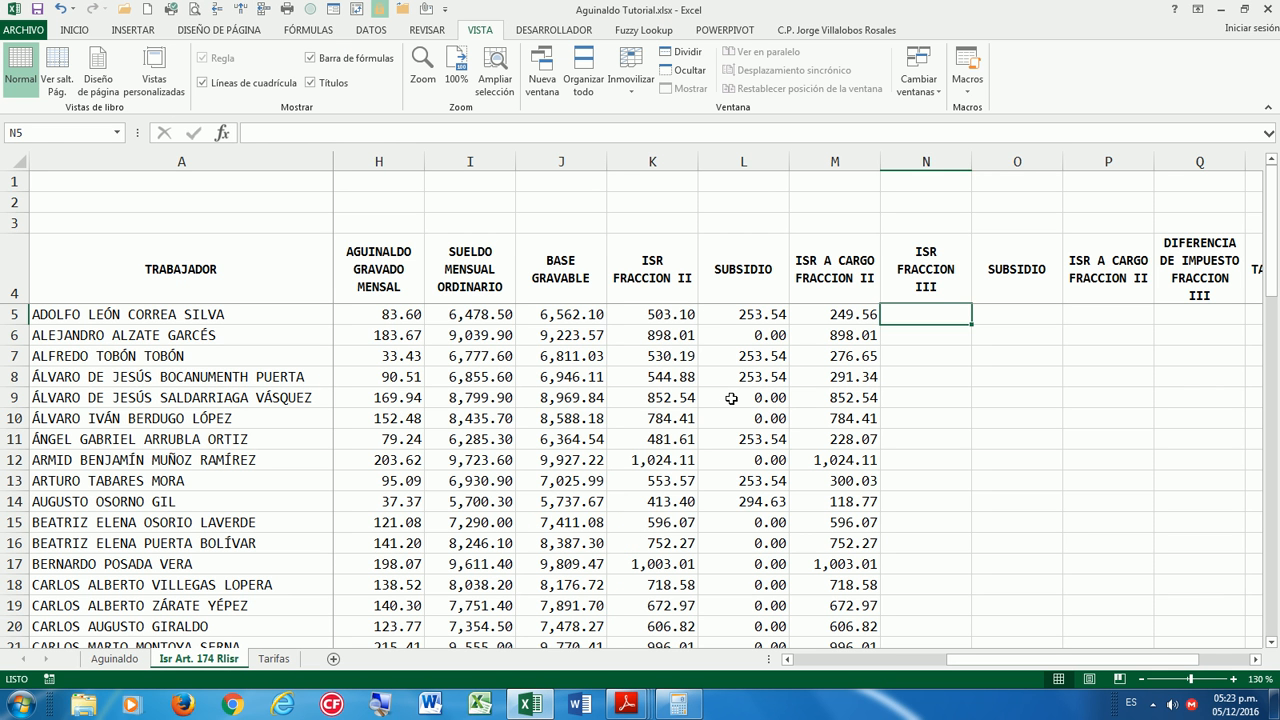
Start N5's formula as =I5-BUSCARV( with I5 as the lookup value.
text(=)
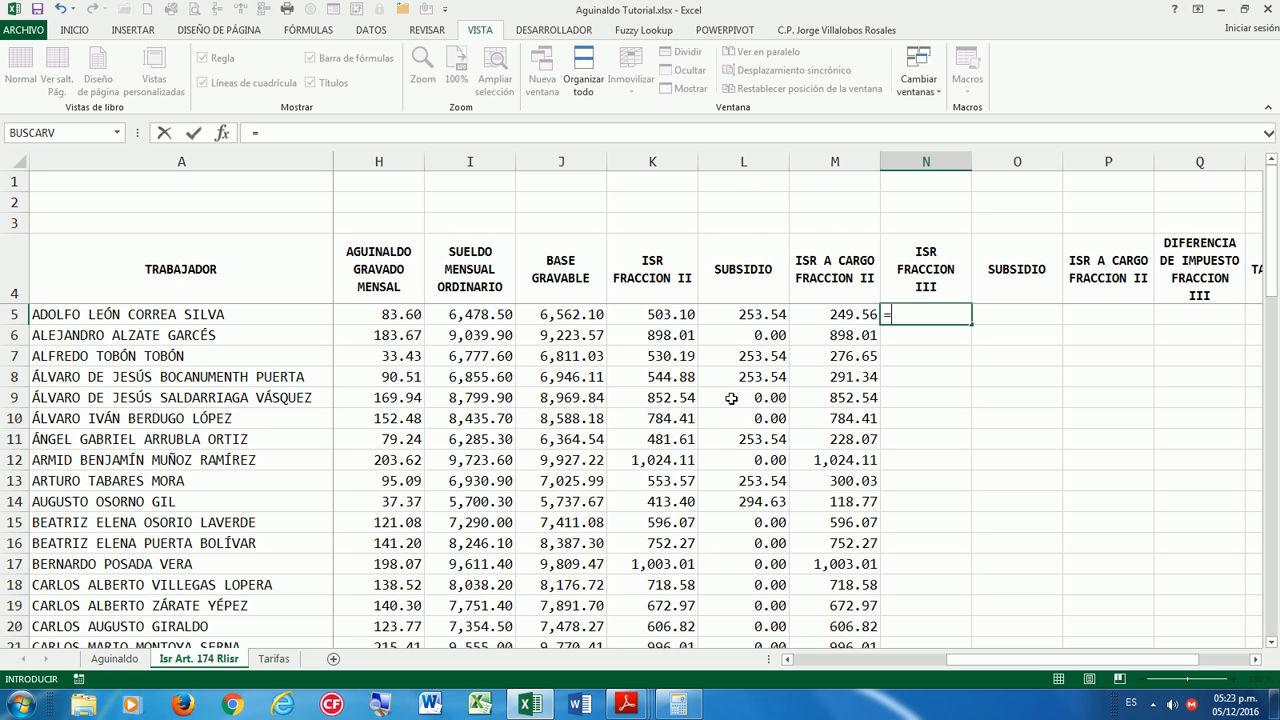
key(Left)
key(Left)
key(Left)
key(Left)
key(Left)
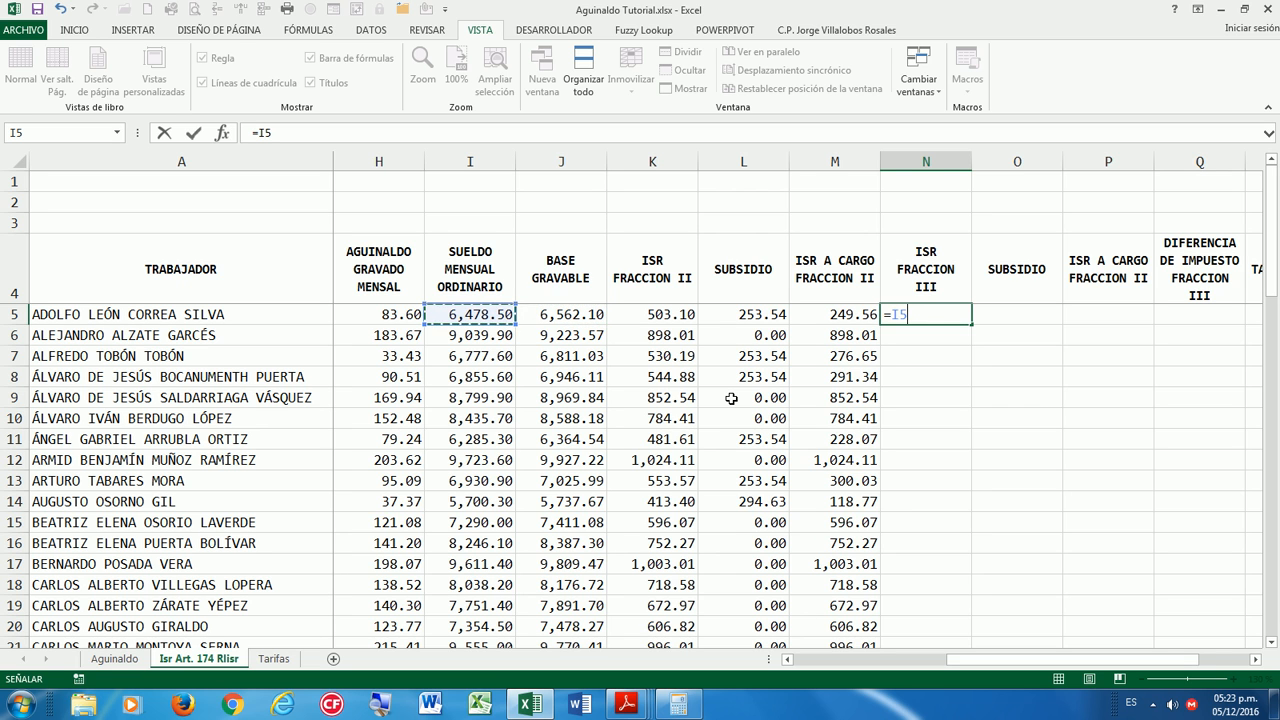
key(Right)
key(Up)
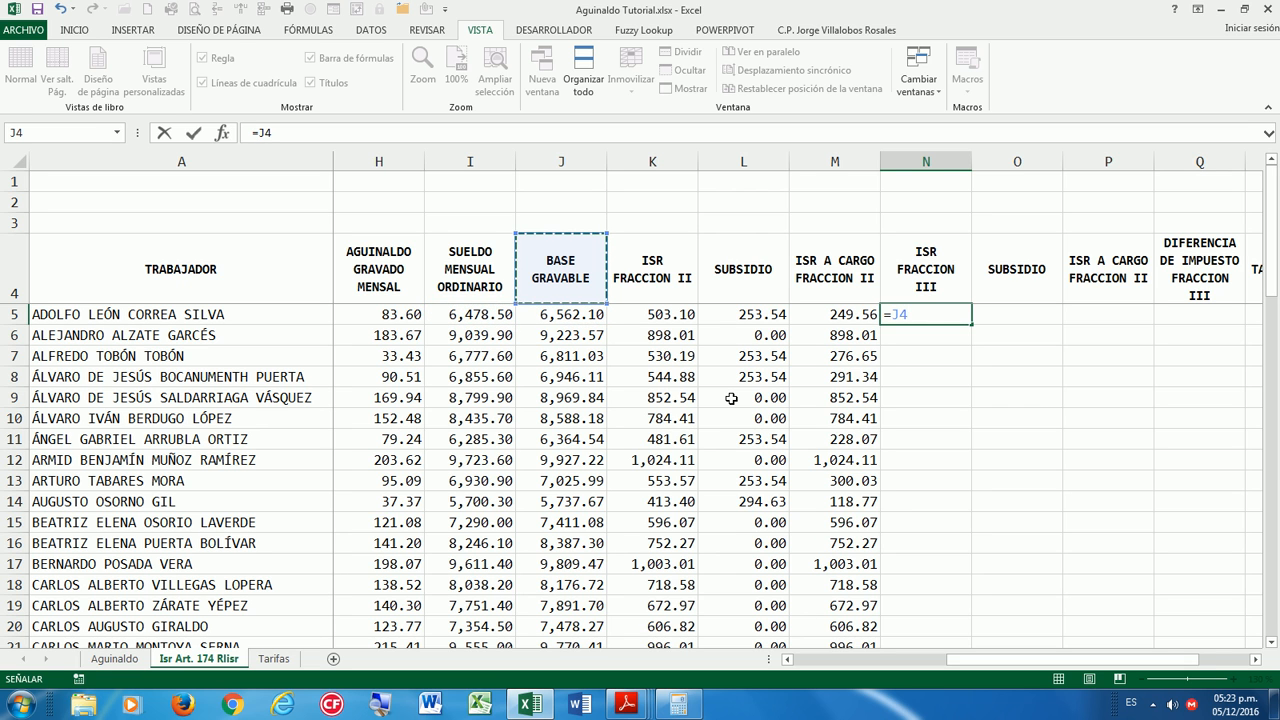
key(Down)
key(Left)
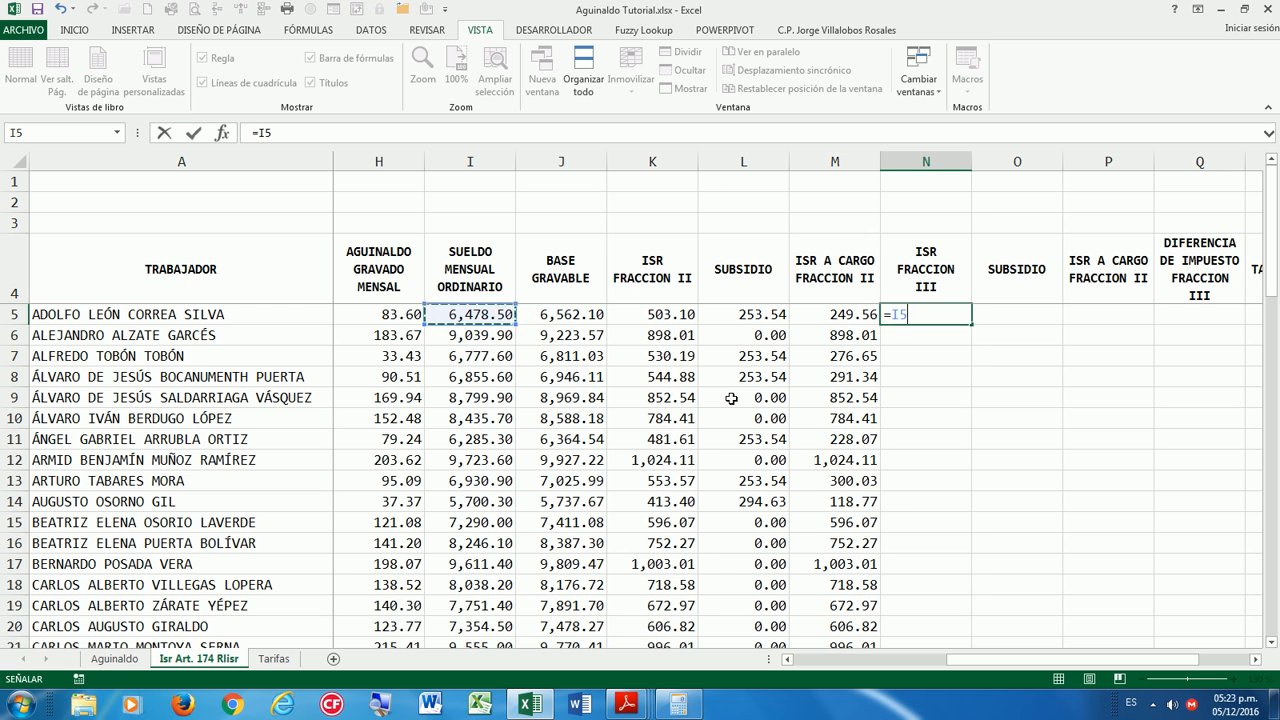
text(-BUS)
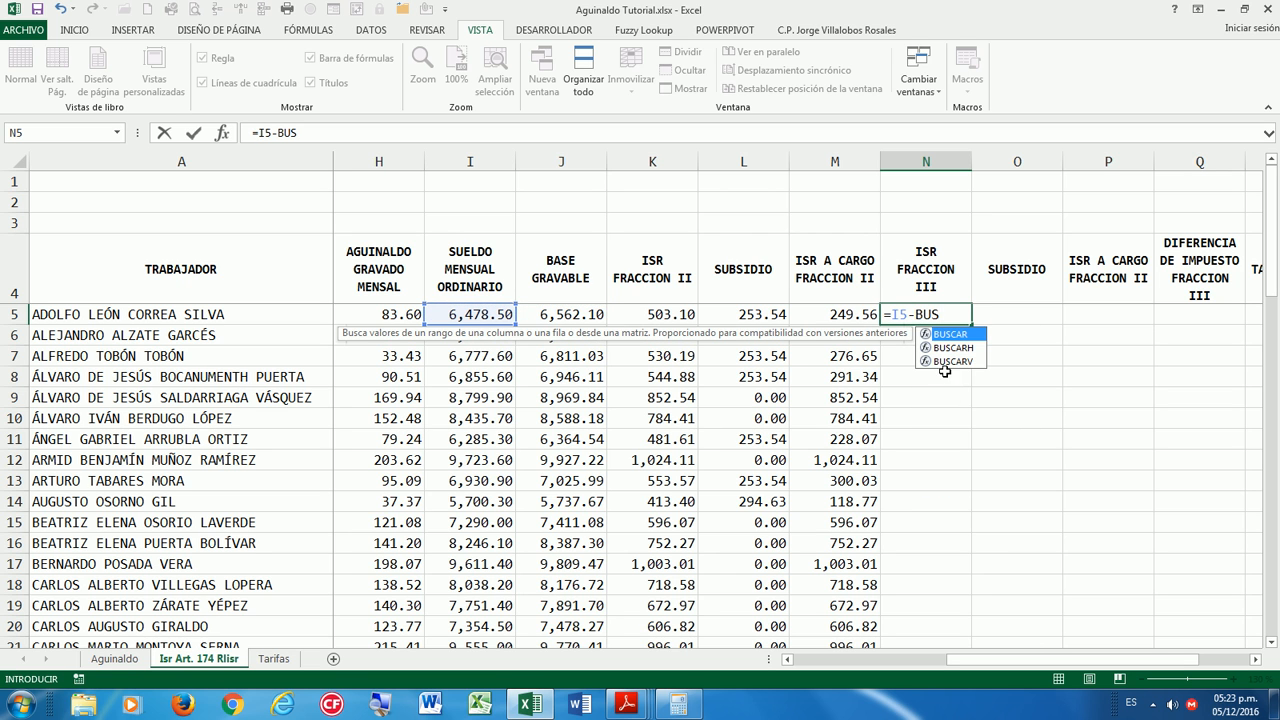
double_click(944, 362)
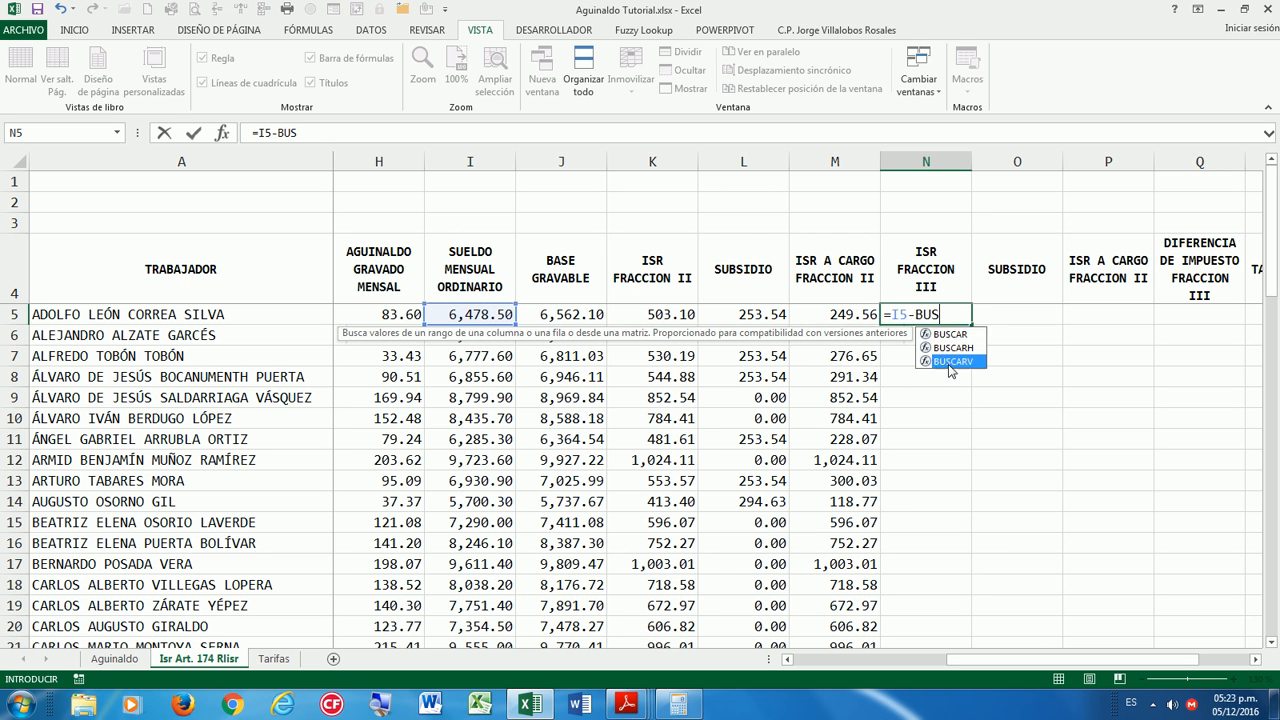
click(477, 314)
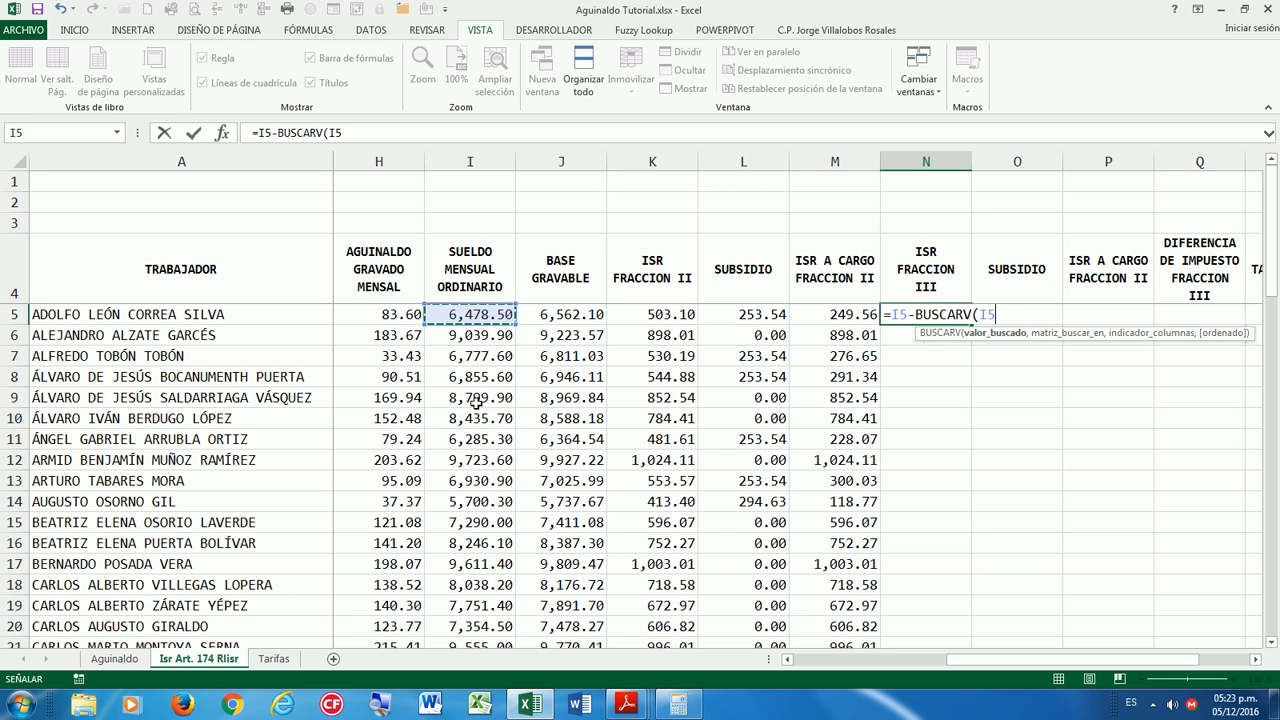
Finish the lookup with T_196 and column 1, wrapping it as =(I5-BUSCARV(I5,T_196,1)).
text(,T)
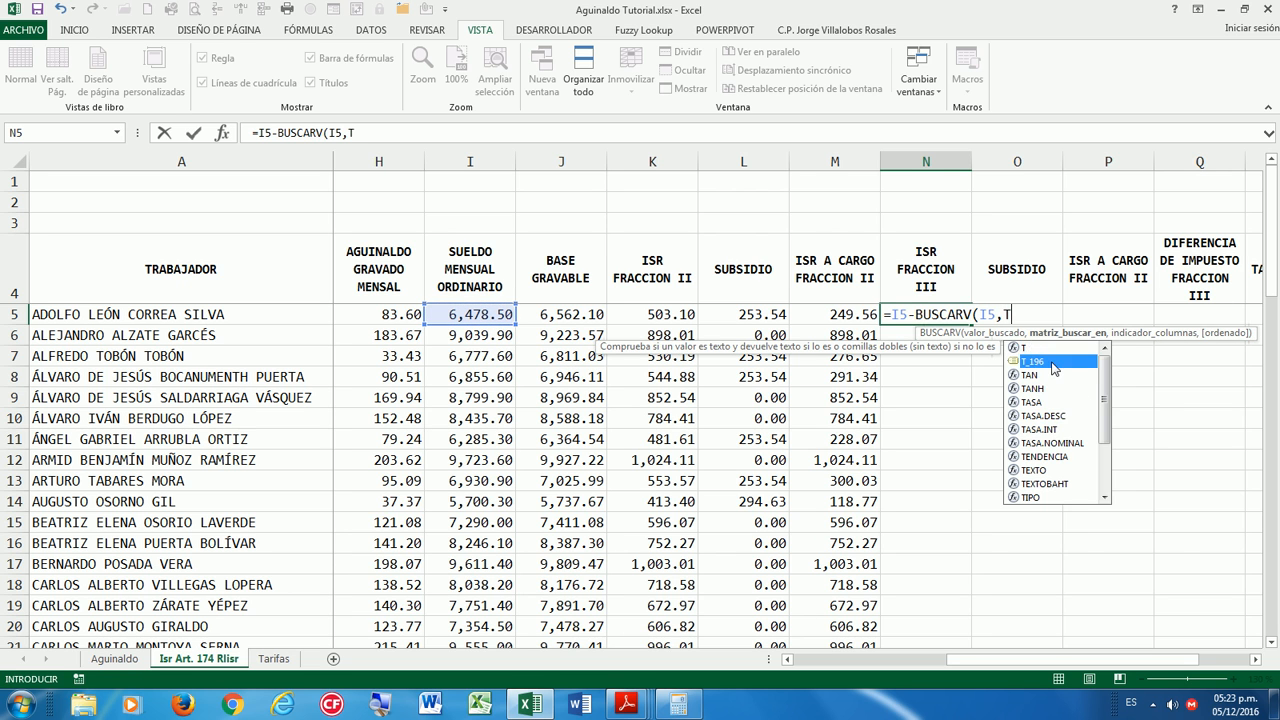
double_click(1058, 362)
text(,1)
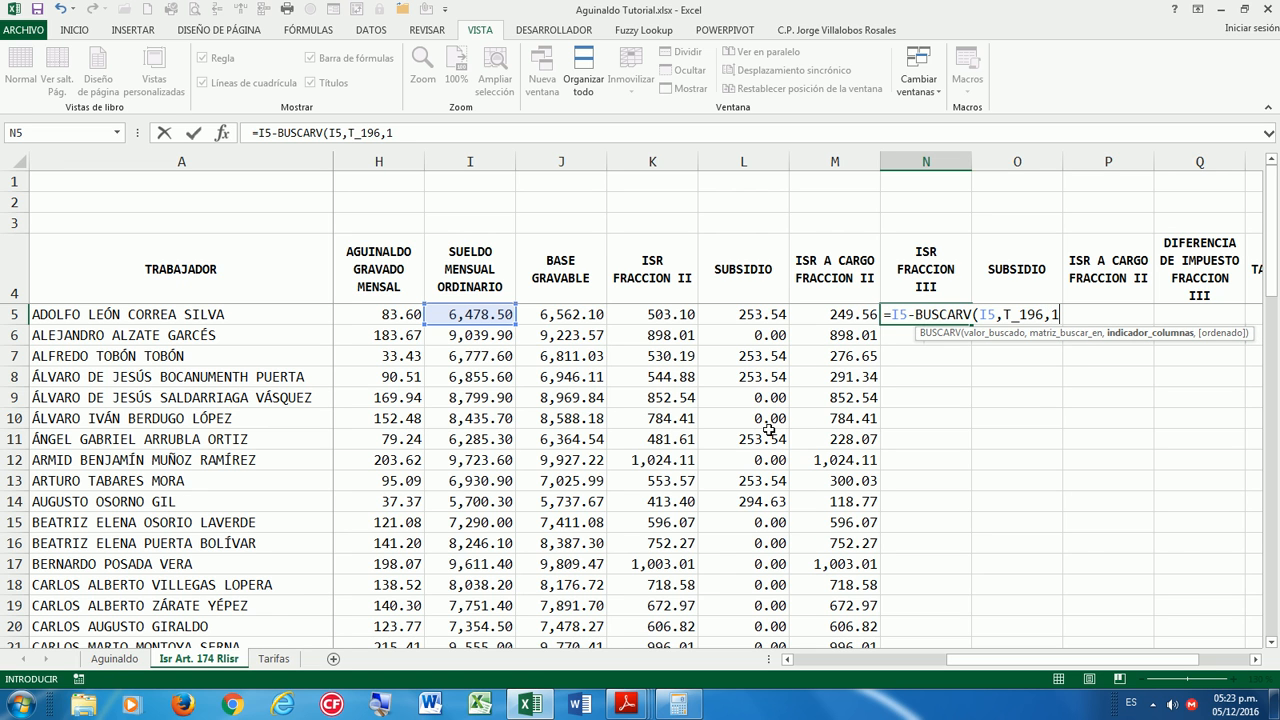
text())
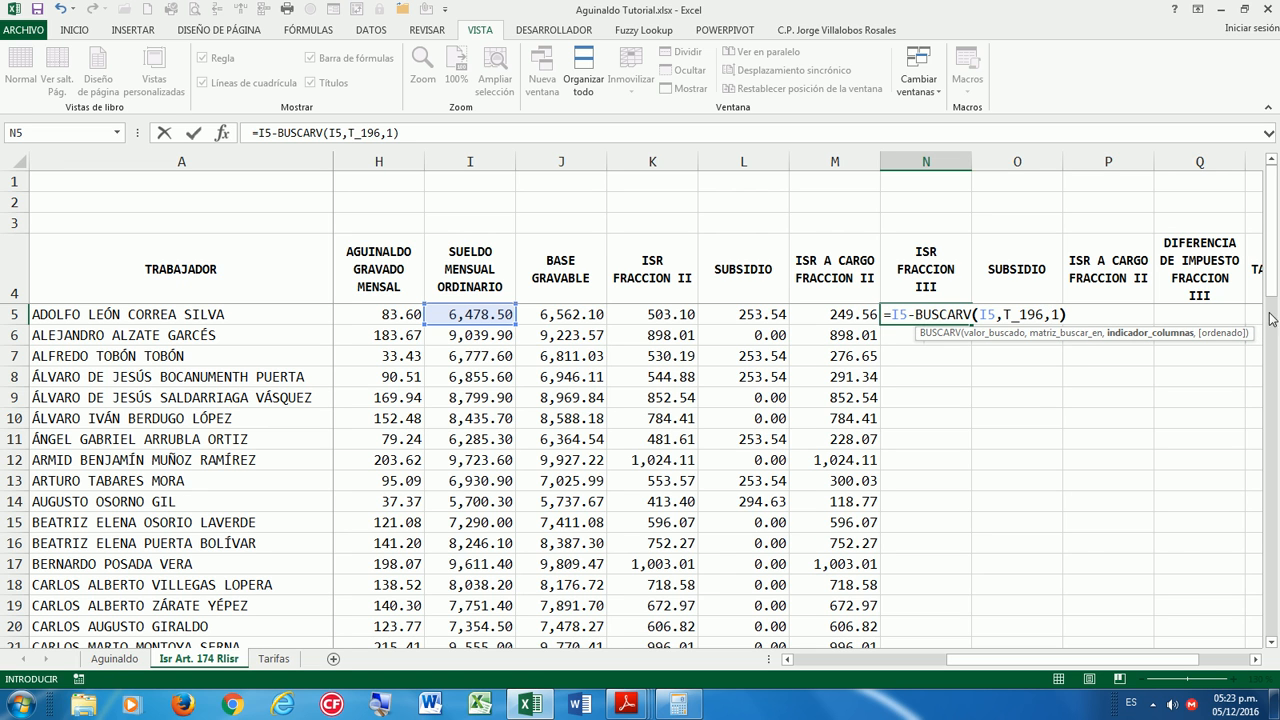
click(896, 316)
text(()
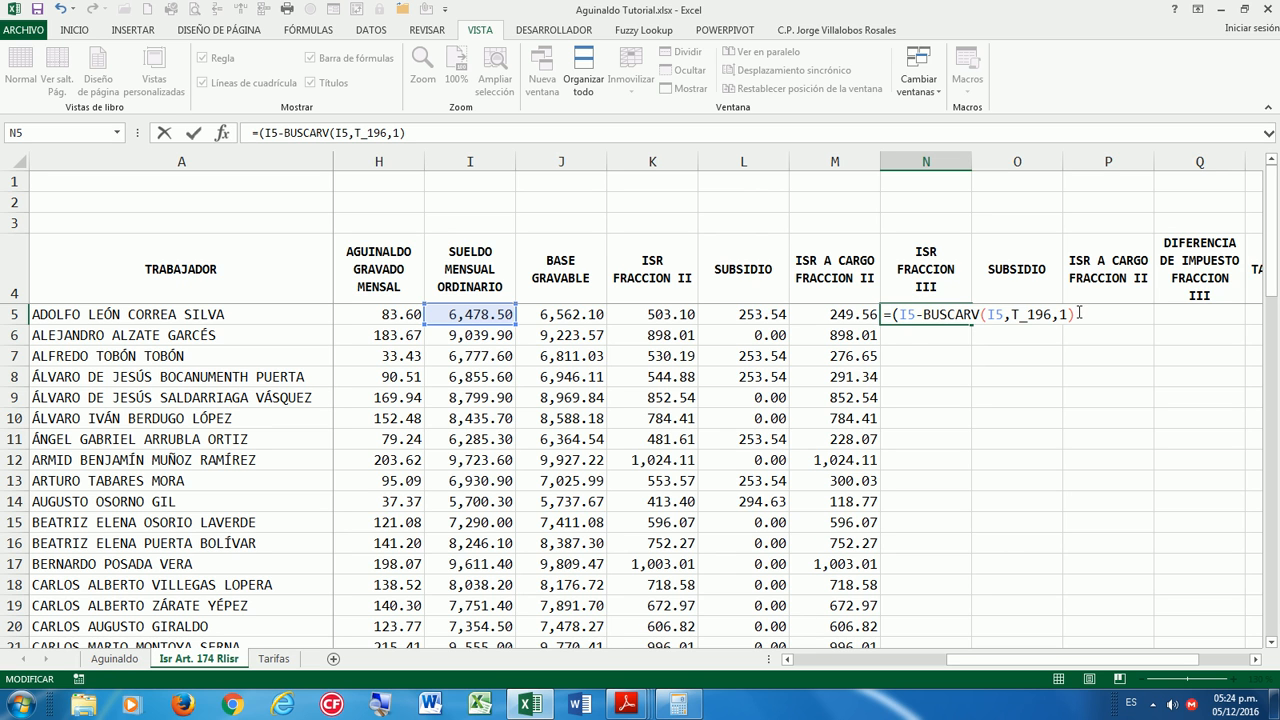
text()*BUS)
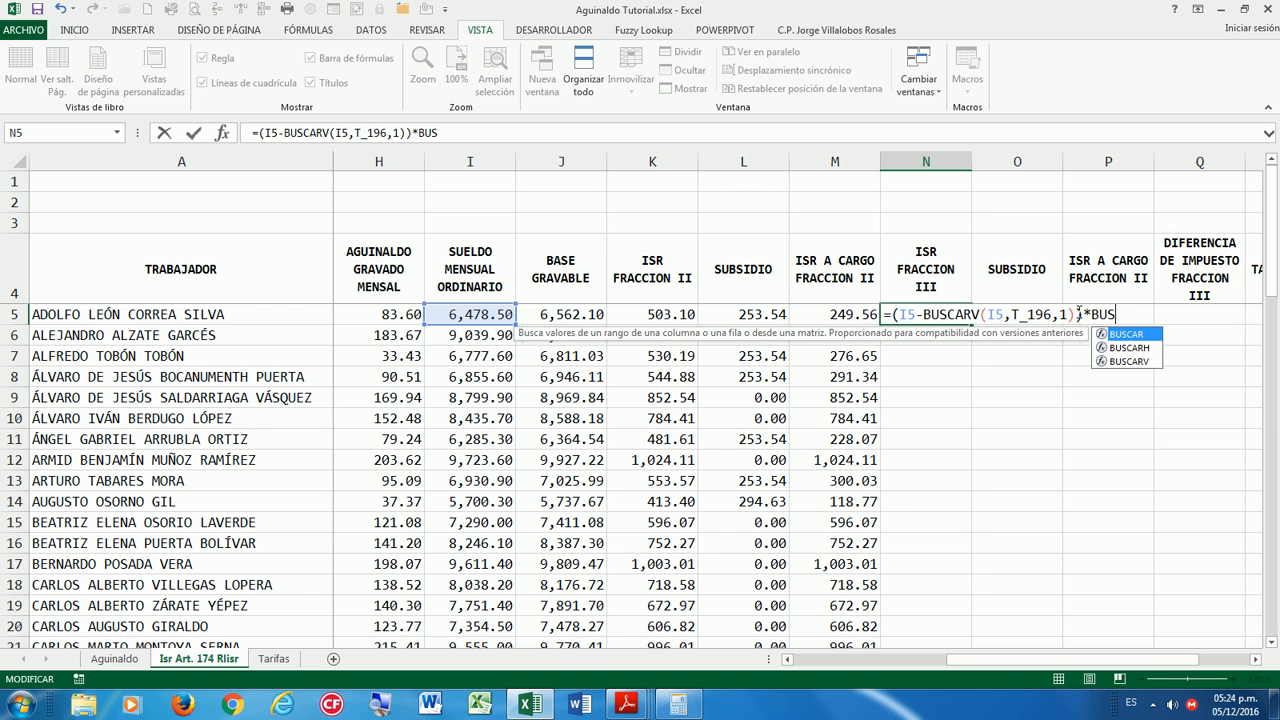
Multiply the difference in N5 by BUSCARV(I5,T_196,4)%.
double_click(1125, 361)
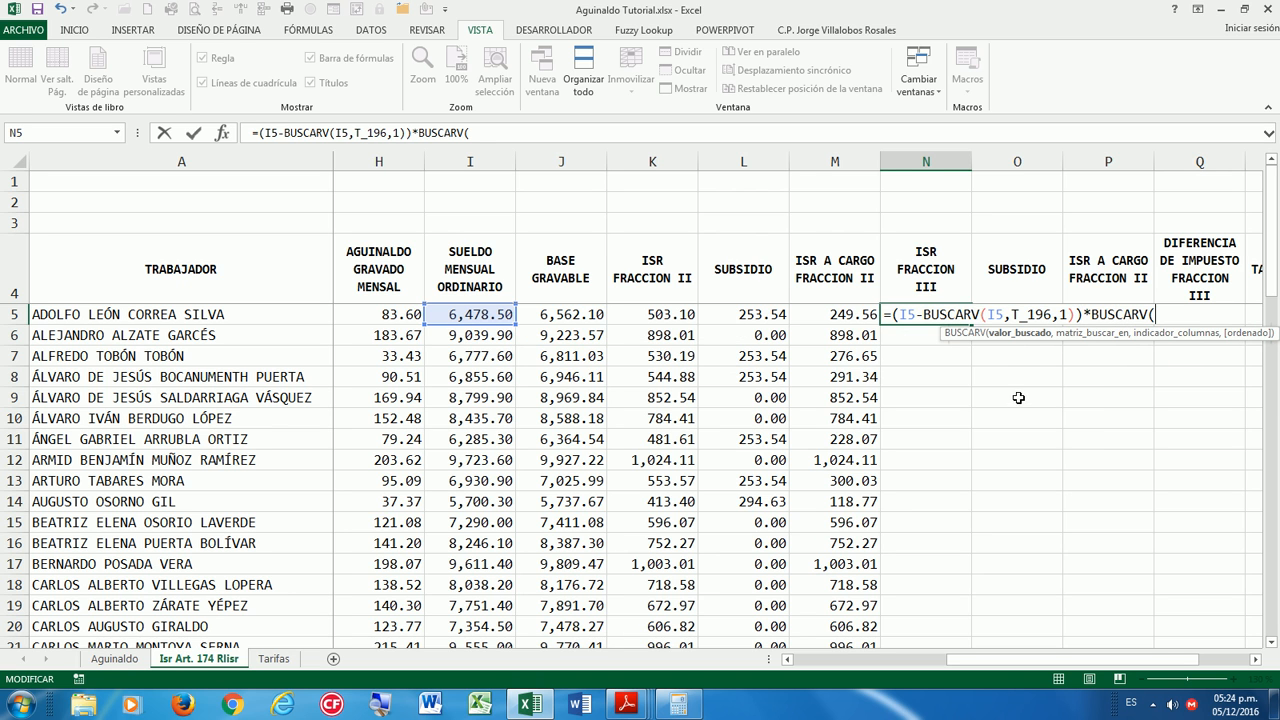
click(490, 316)
text(,T)
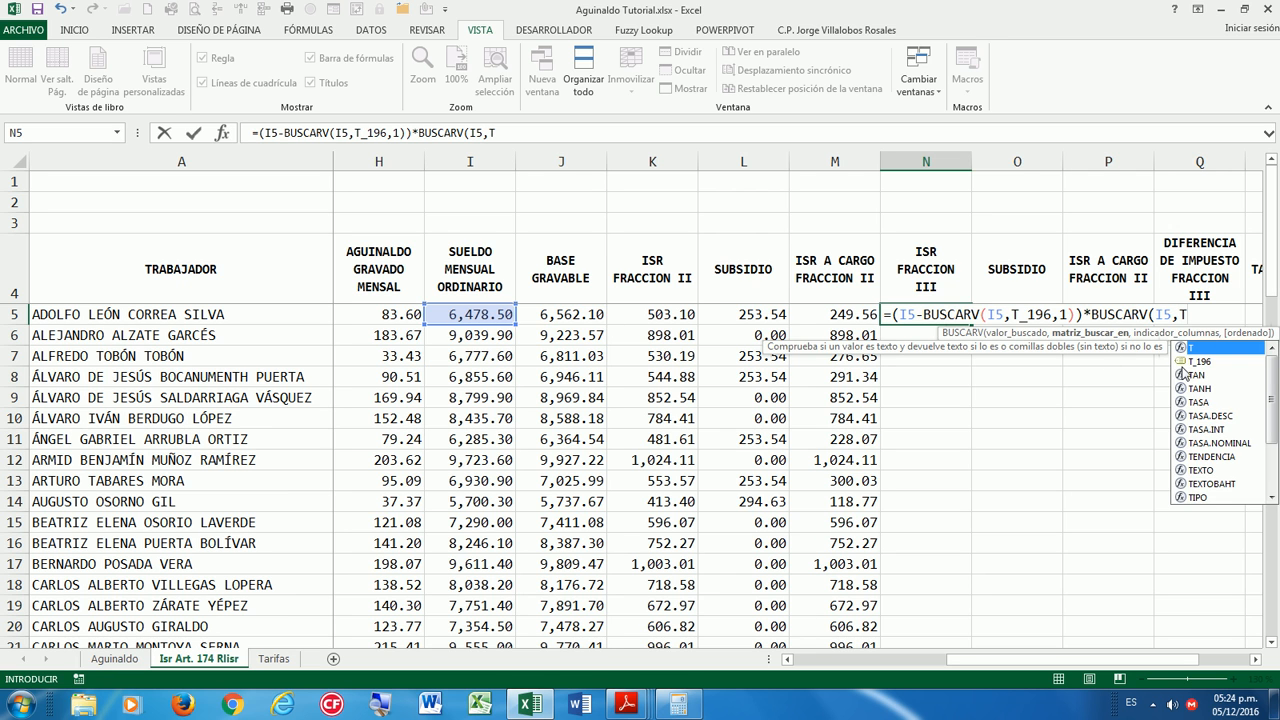
double_click(1190, 366)
text(,)
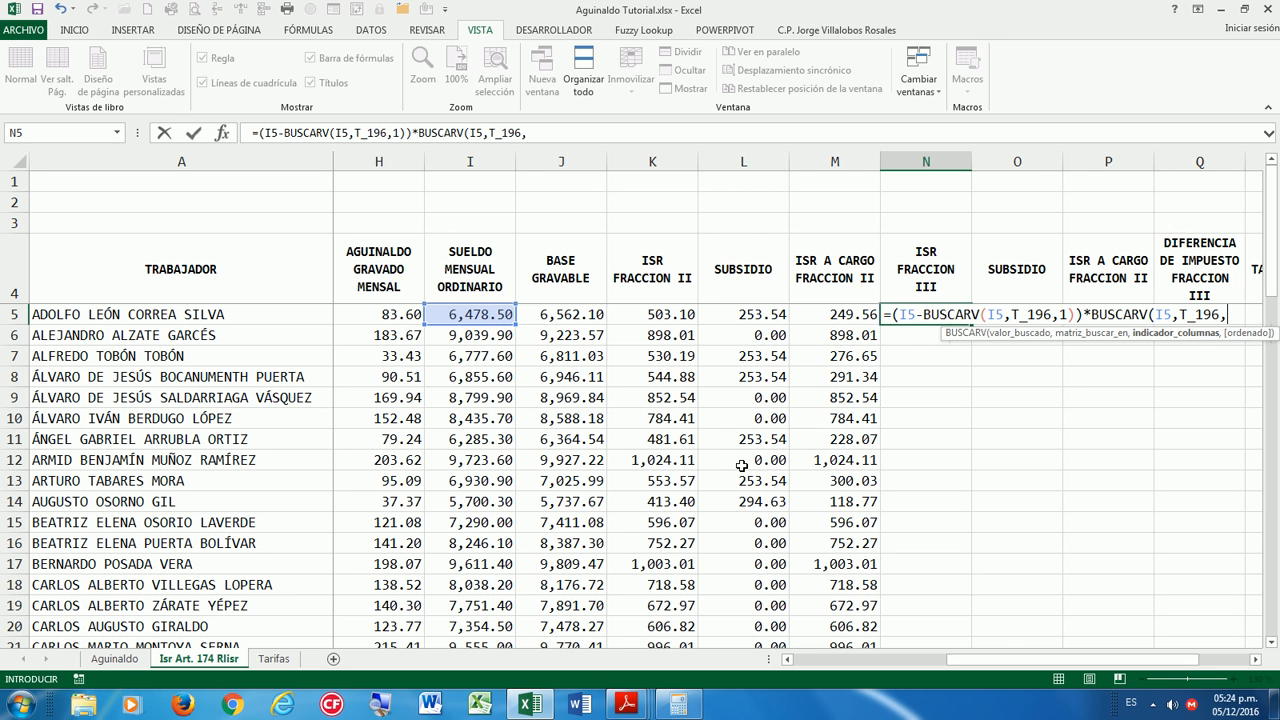
text(4)%)
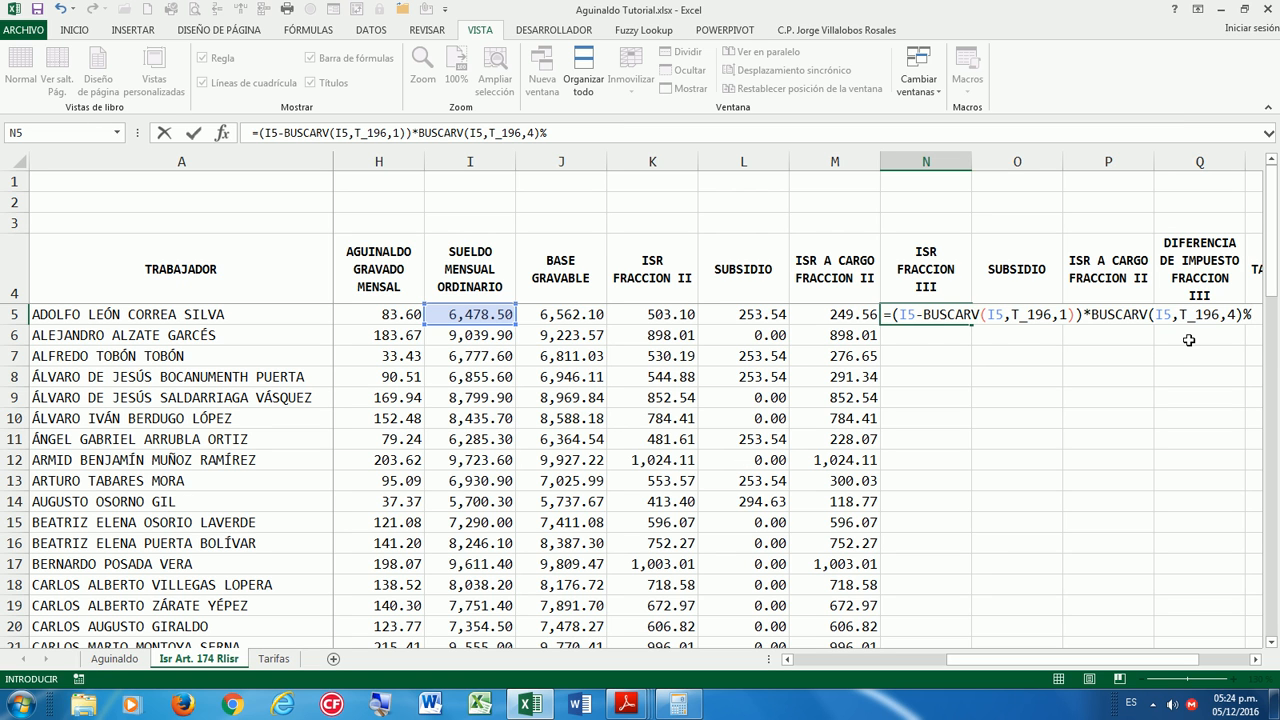
Wrap the product in parentheses and add another BUSCARV lookup of I5 in T_196.
click(894, 314)
text(()
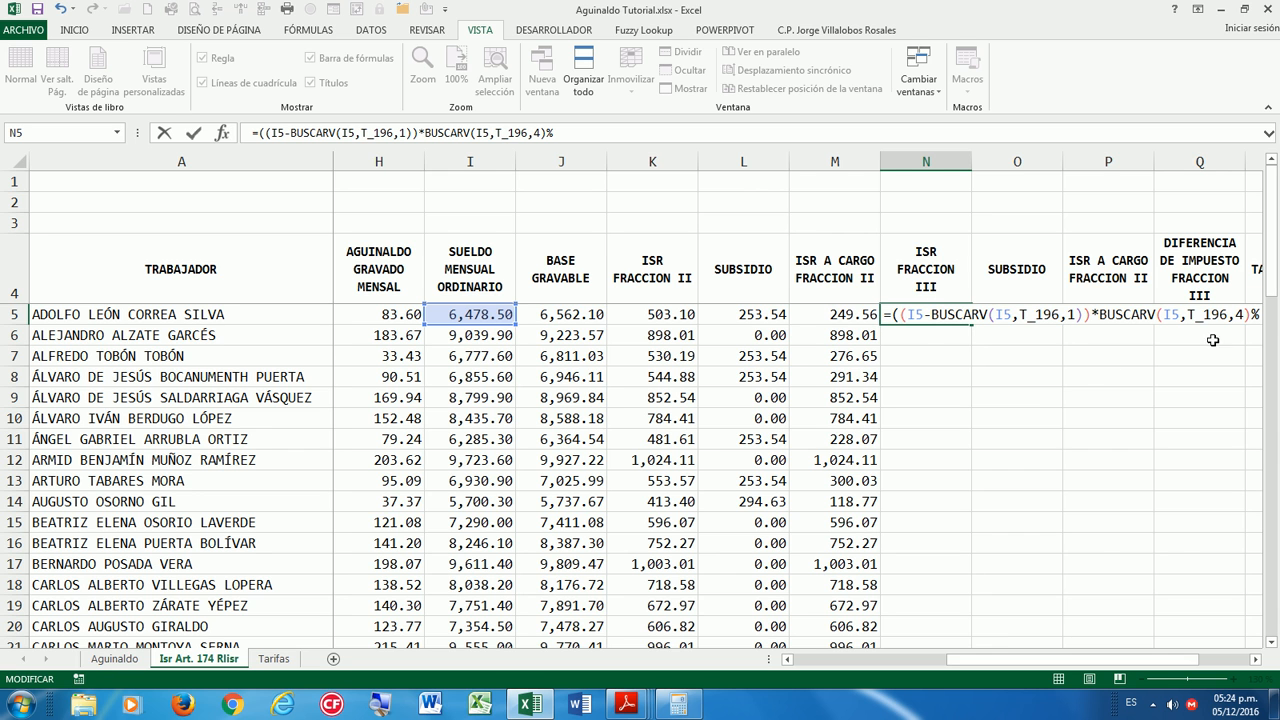
click(1256, 660)
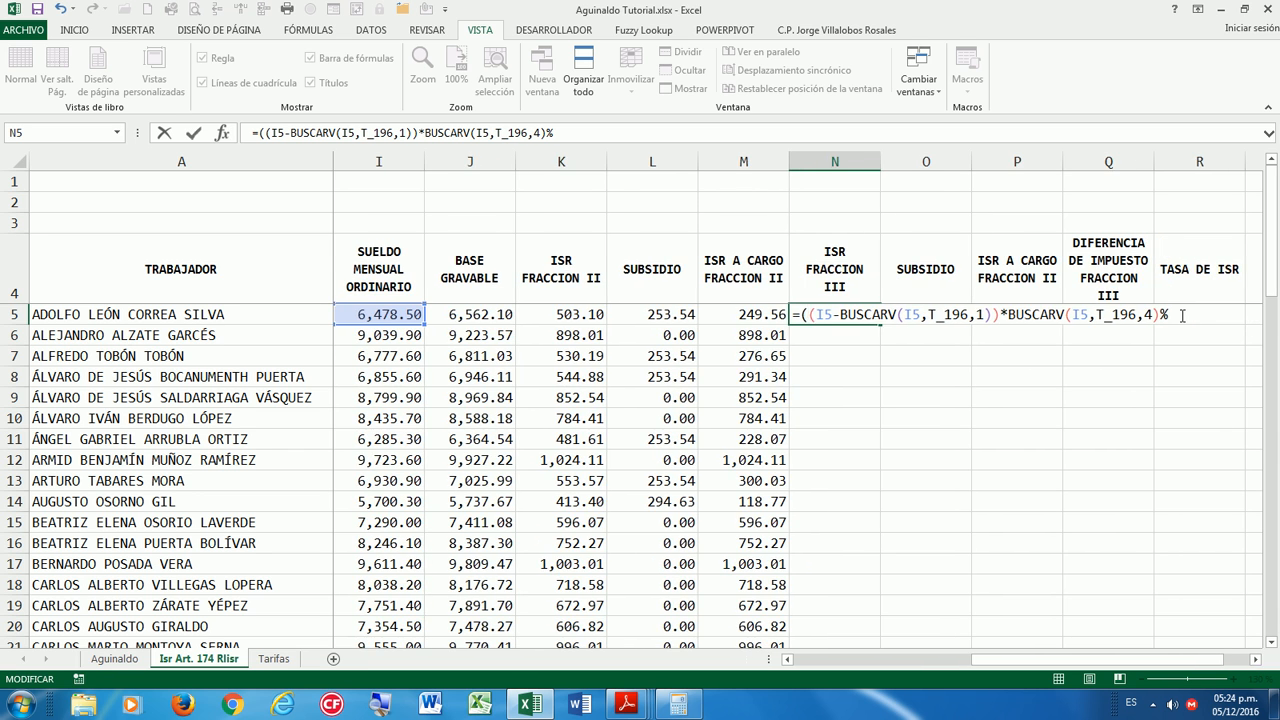
text()+BUS)
click(1213, 362)
double_click(1213, 366)
drag(995, 660, 970, 660)
click(469, 320)
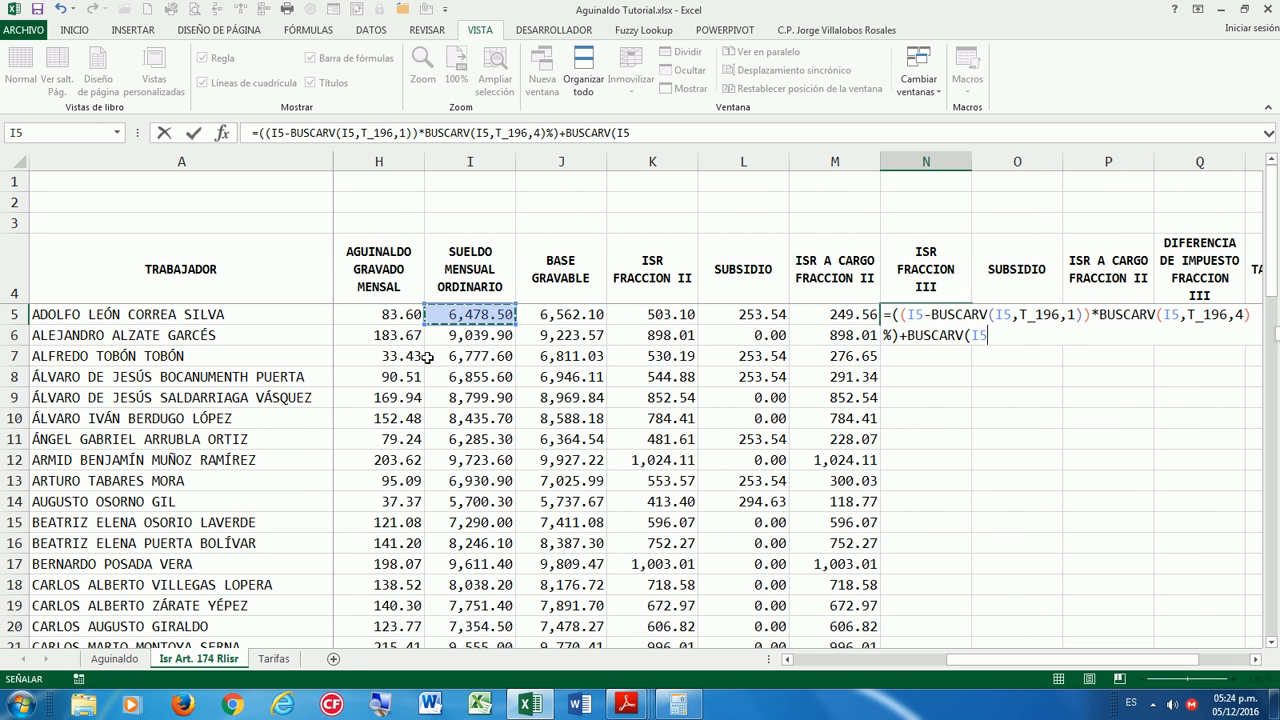
text(,T)
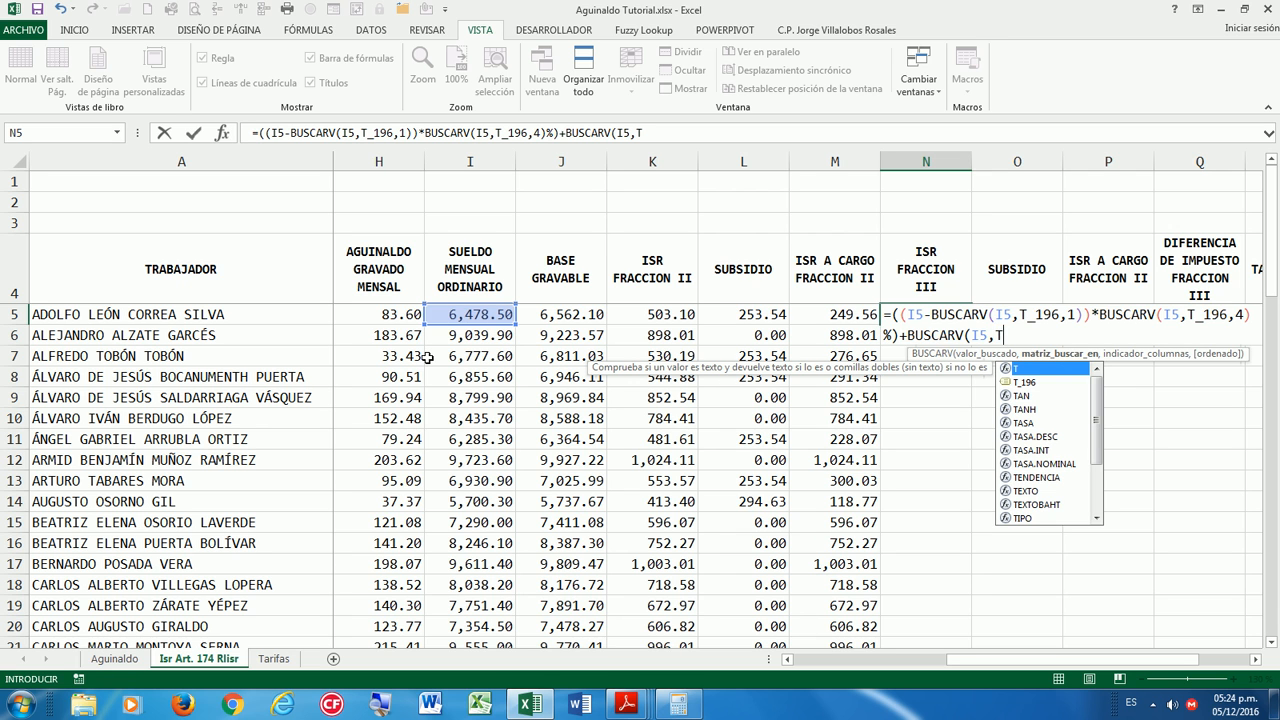
double_click(1020, 383)
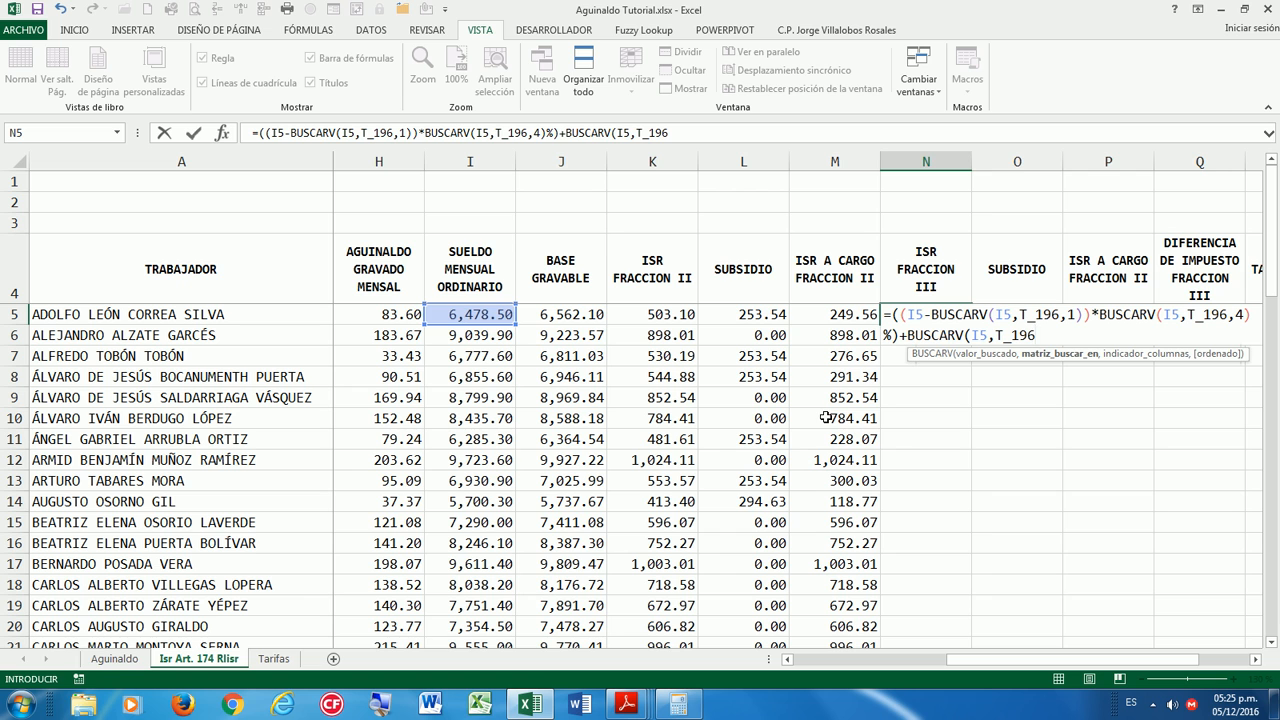
Close N5's BUSCARV formula with ,3) for 494.01, fill it down column N, and save.
text(,3)
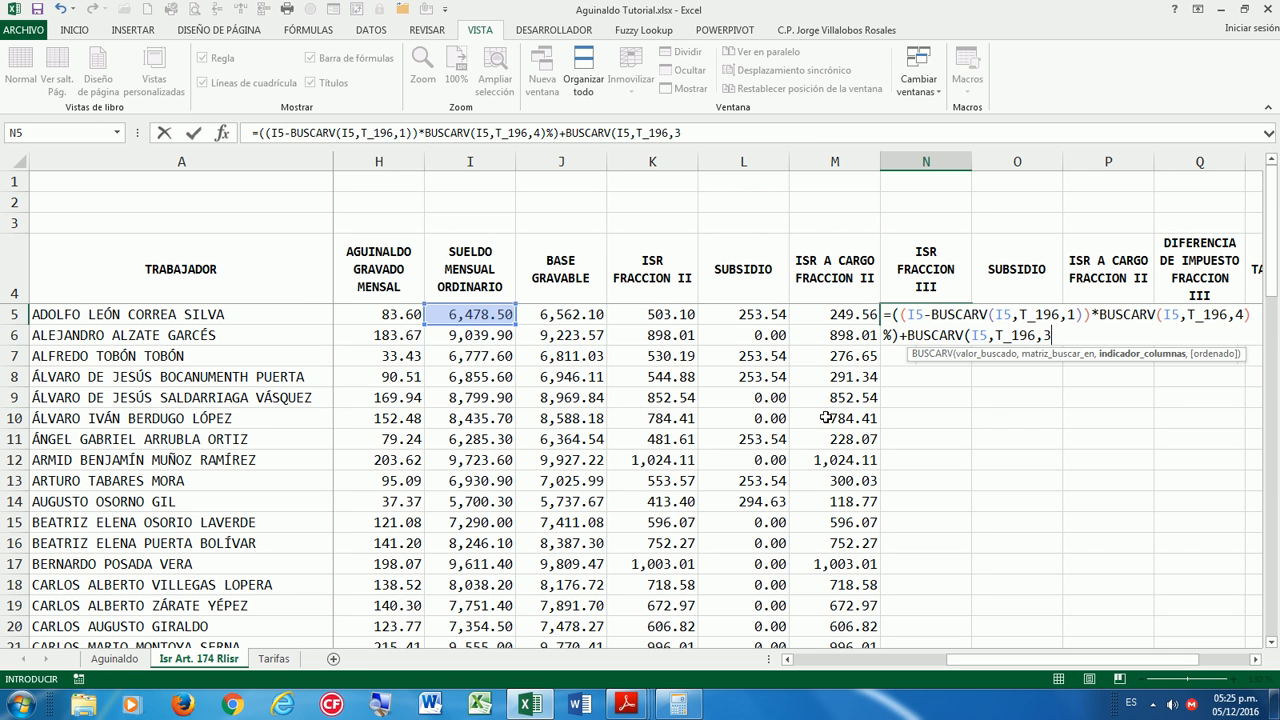
text())
key(ctrl+Return)
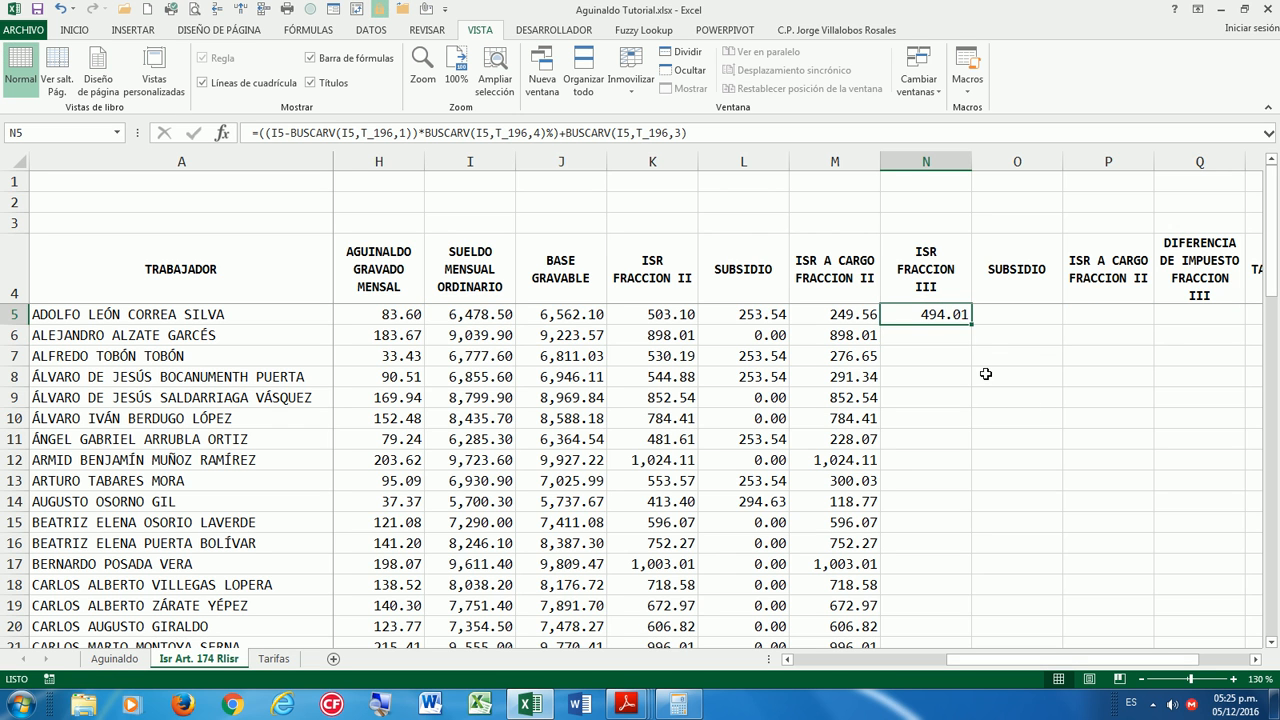
double_click(970, 324)
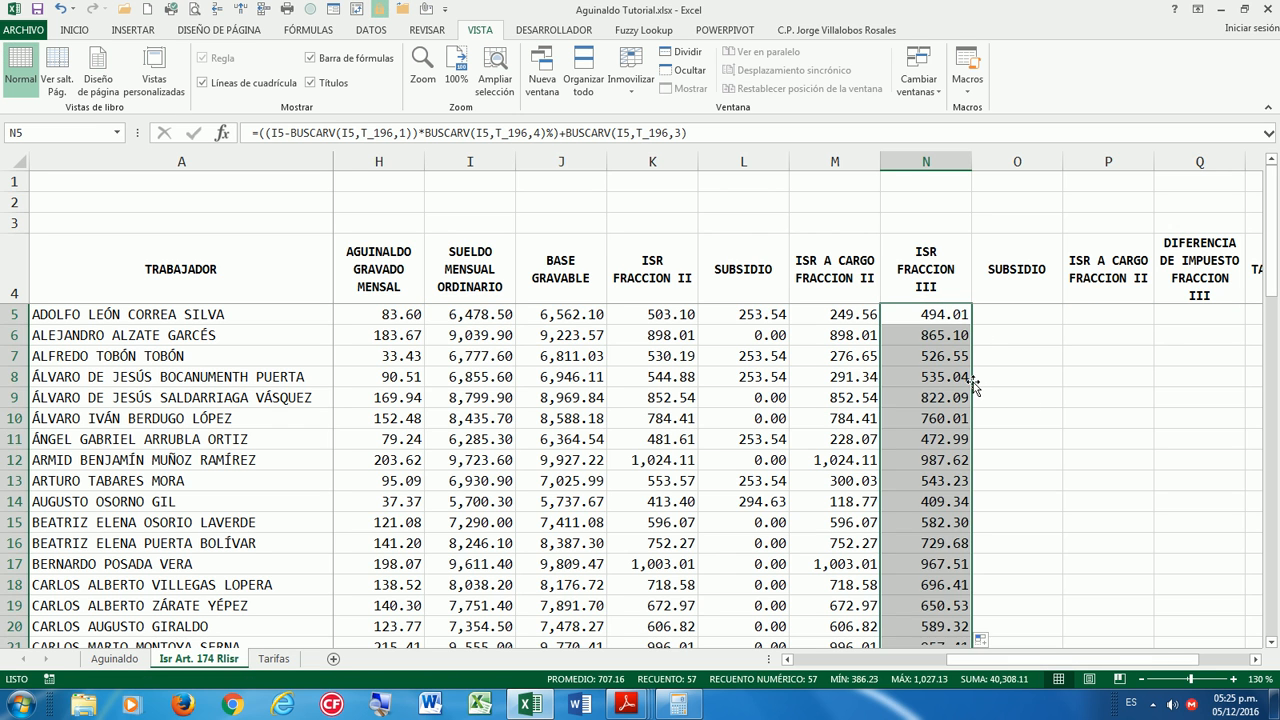
click(938, 315)
click(37, 11)
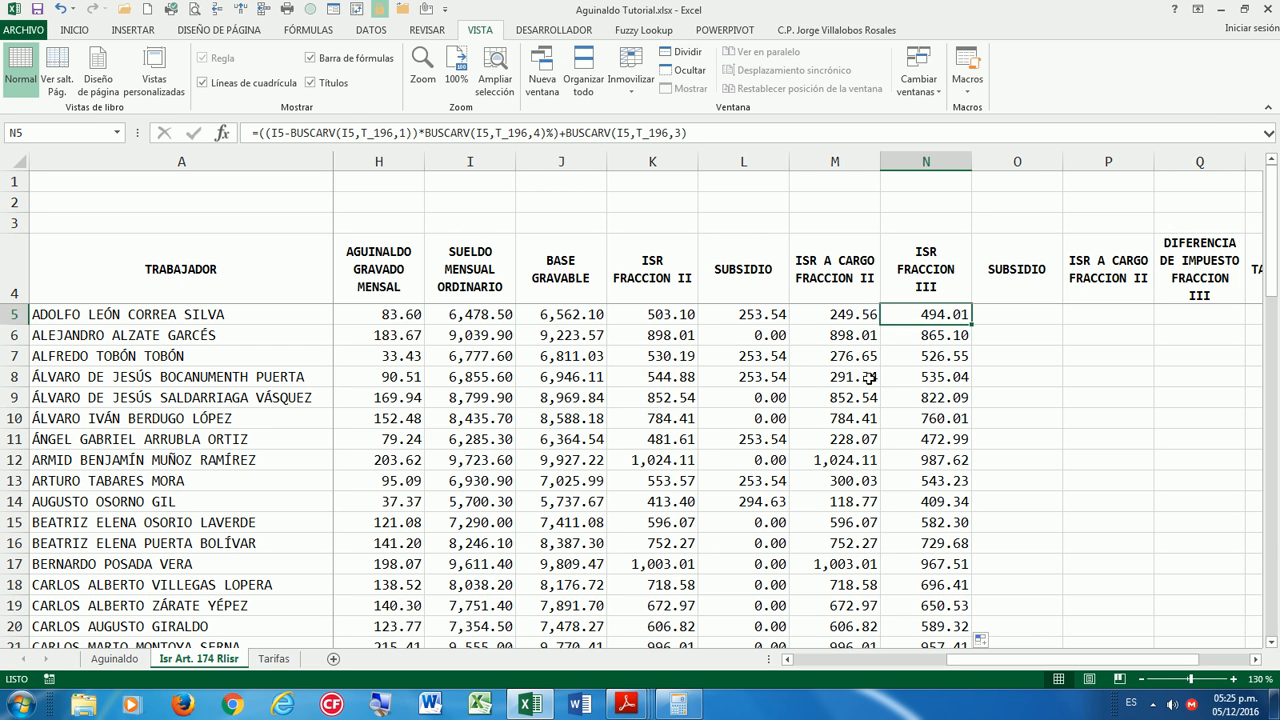
click(473, 315)
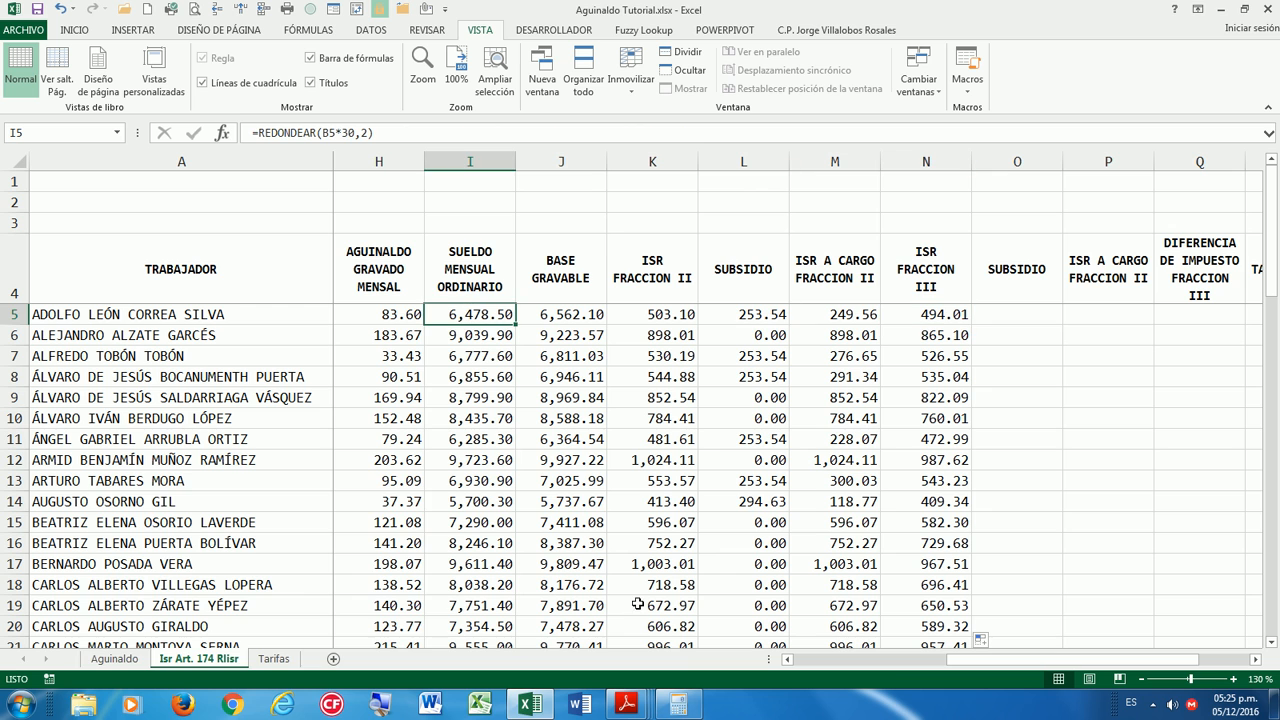
click(680, 702)
text(6,478.50)
drag(259, 487, 248, 370)
click(318, 374)
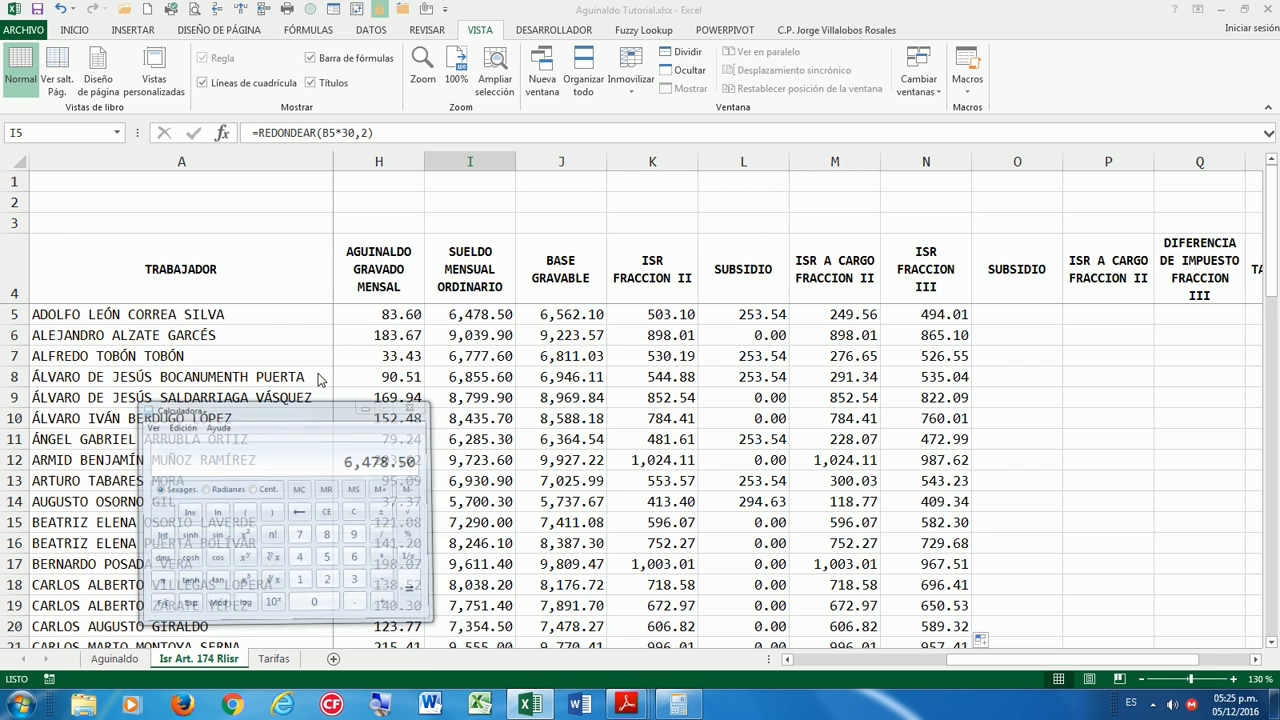
click(273, 658)
click(671, 713)
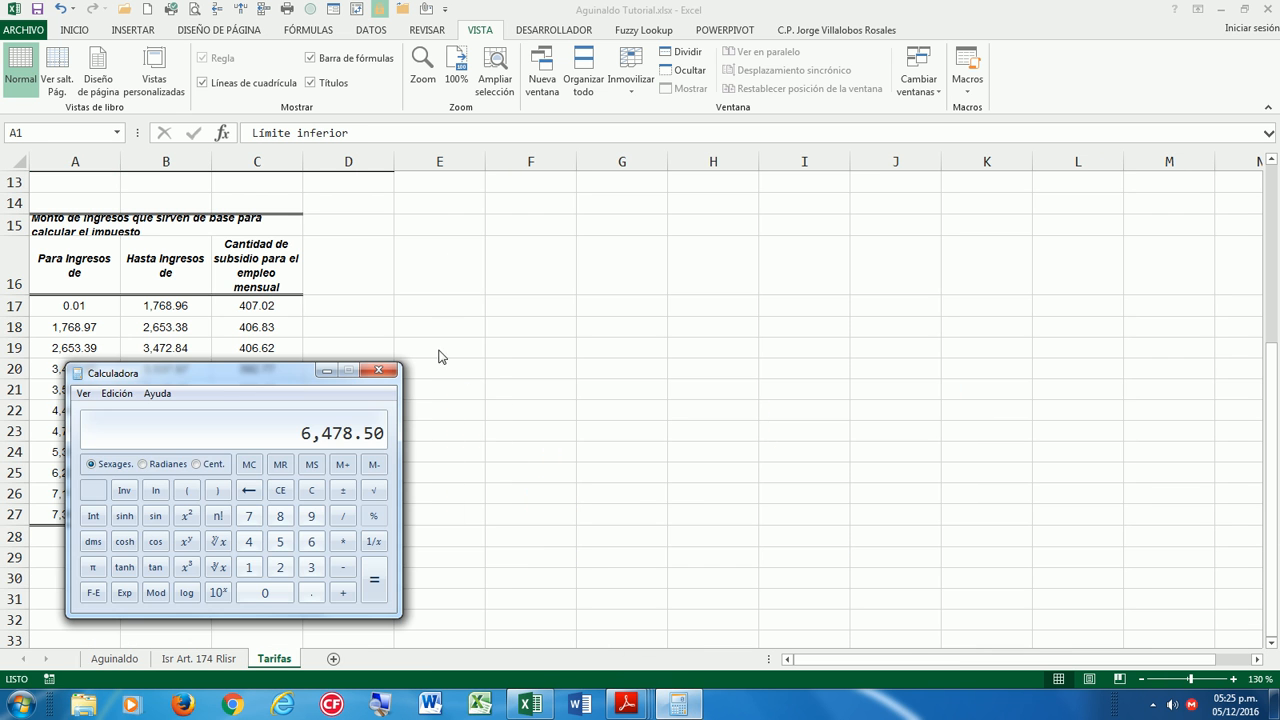
click(326, 371)
scroll(377, 466, up, 4)
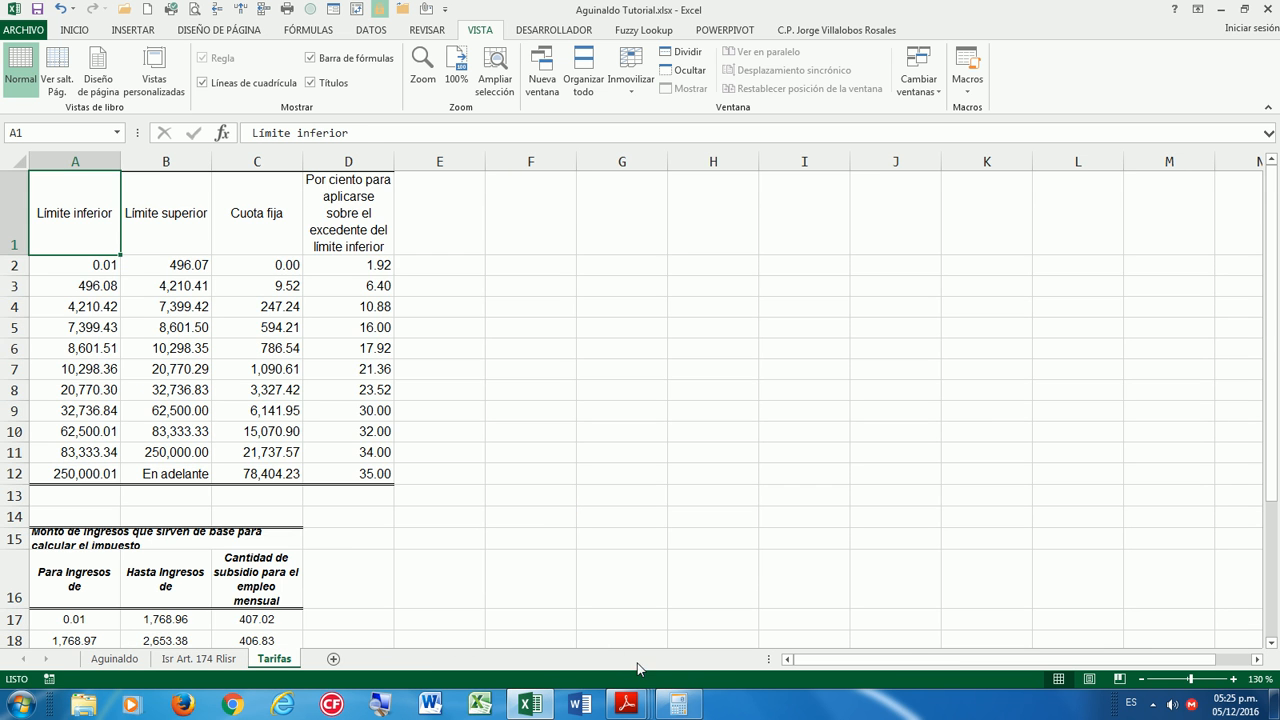
click(678, 705)
drag(250, 366, 220, 326)
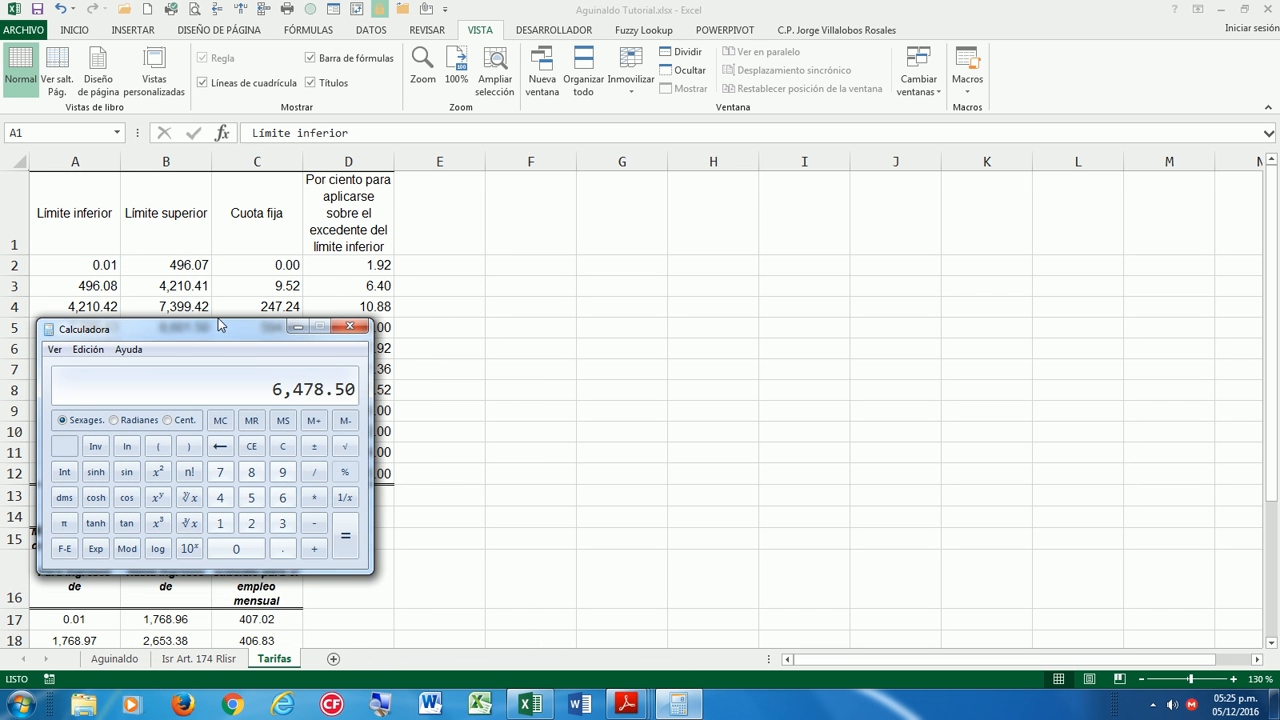
key(minus)
text(4,210)
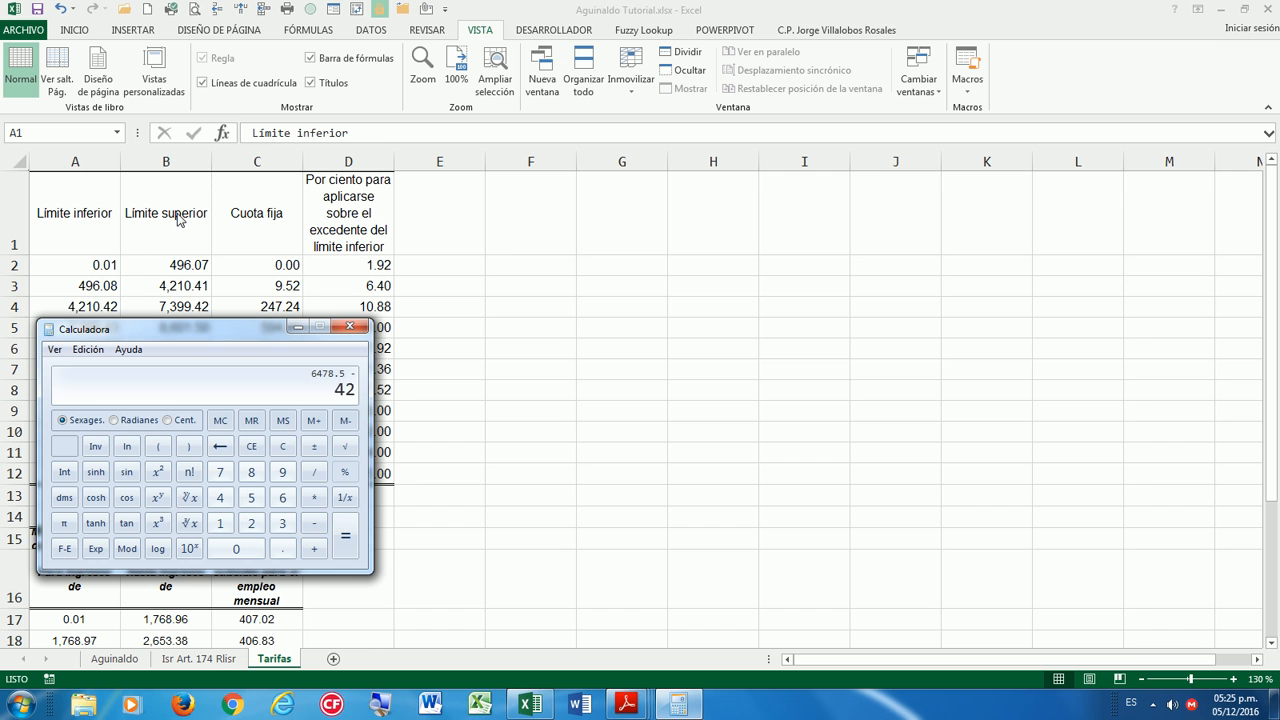
text(.42)
key(Return)
drag(258, 329, 331, 336)
key(asterisk)
text(0.1088)
key(Return)
key(plus)
text(247.24)
key(Return)
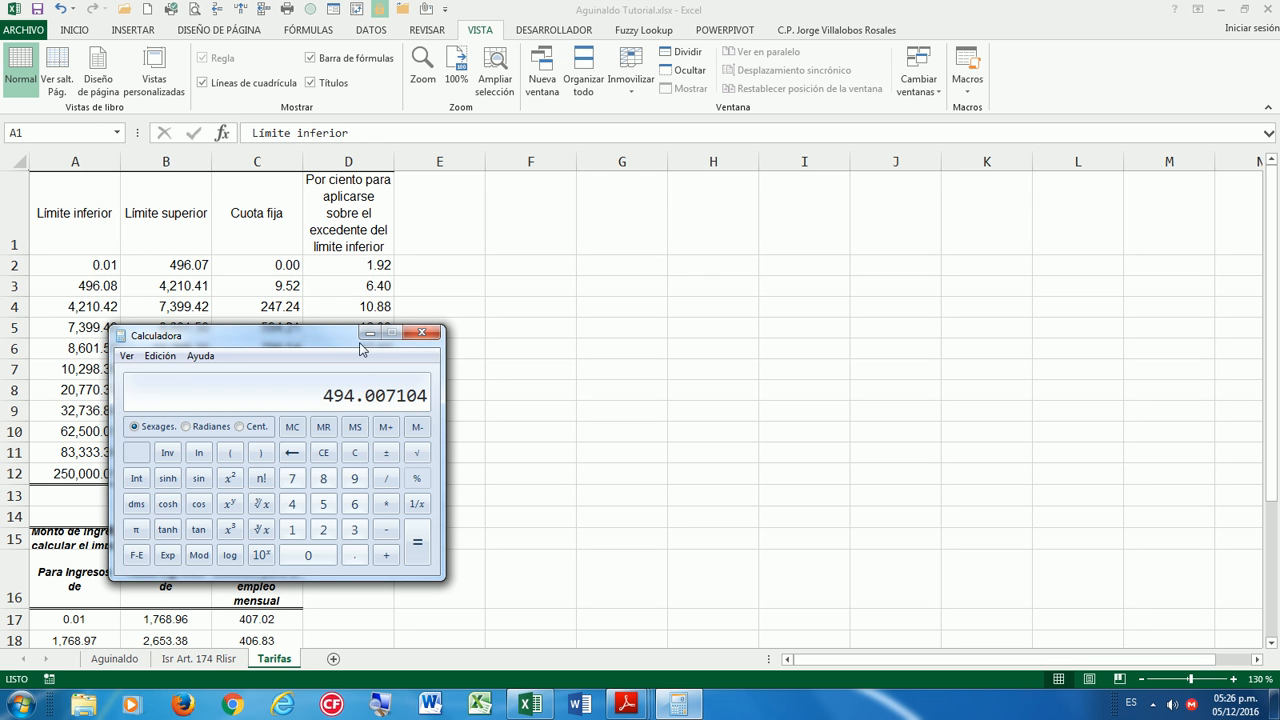
click(424, 333)
click(199, 659)
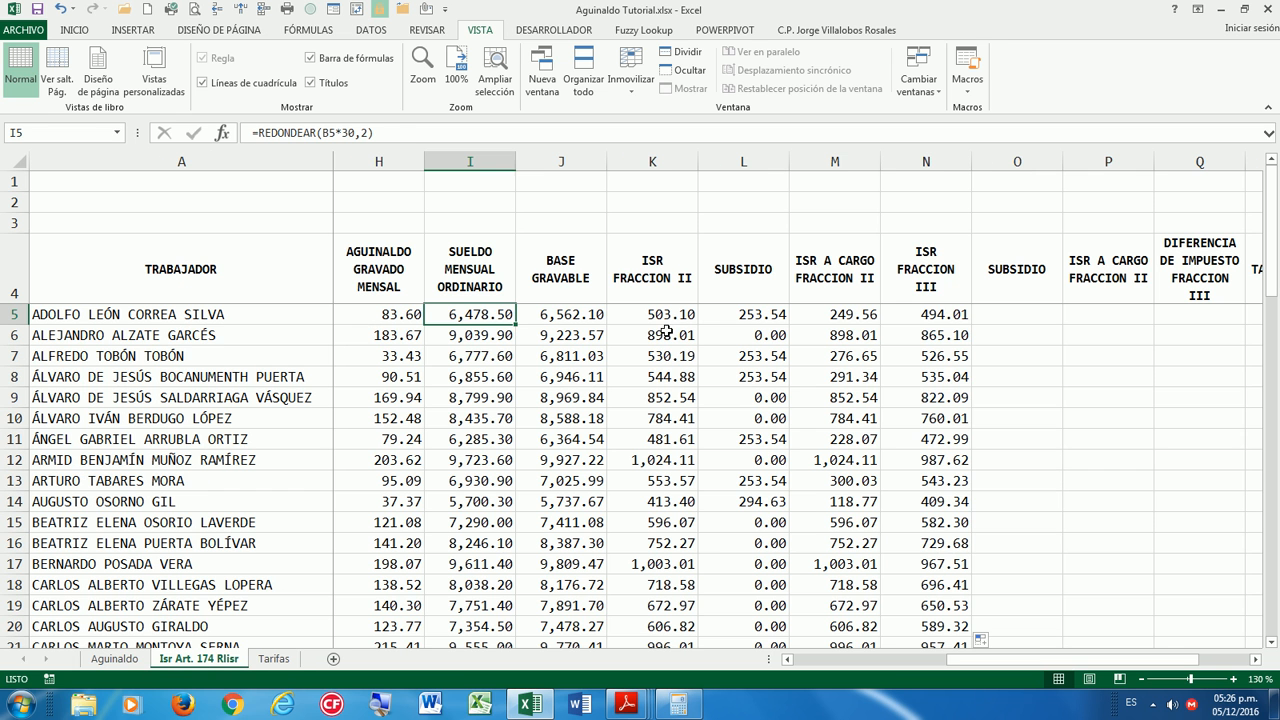
Review the existing formulas in N5, L6 and K5.
click(950, 318)
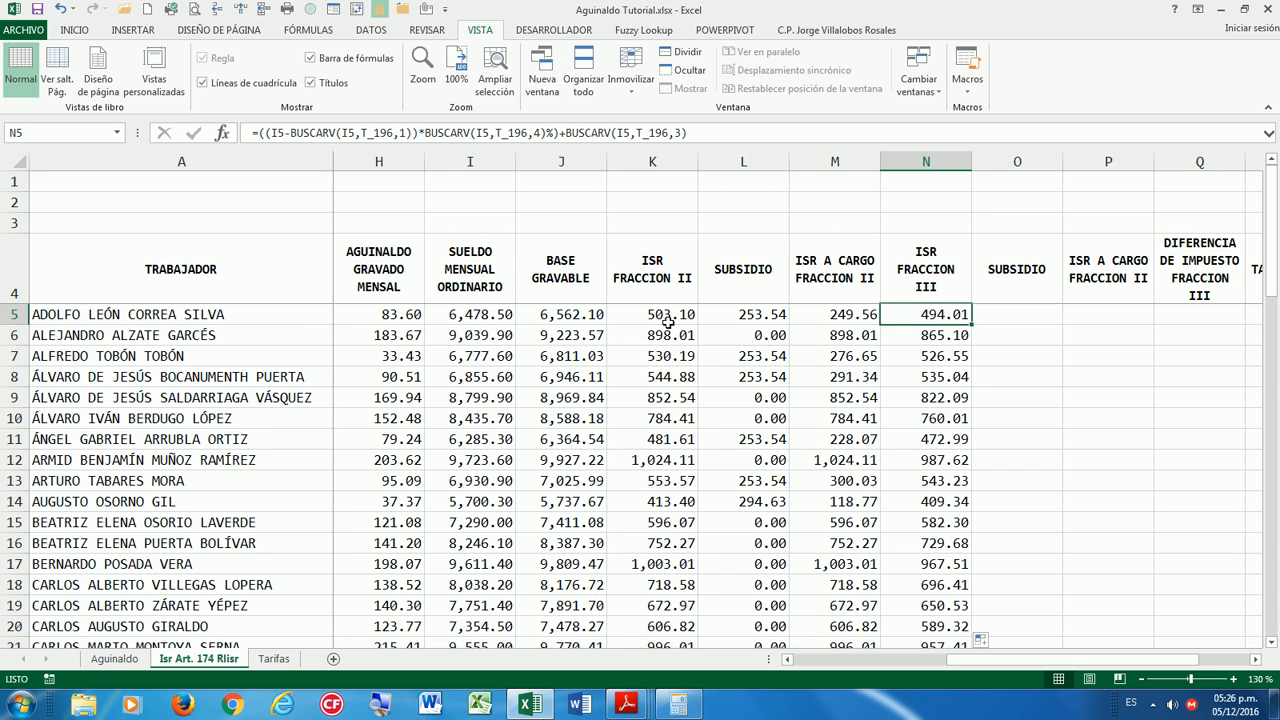
click(738, 335)
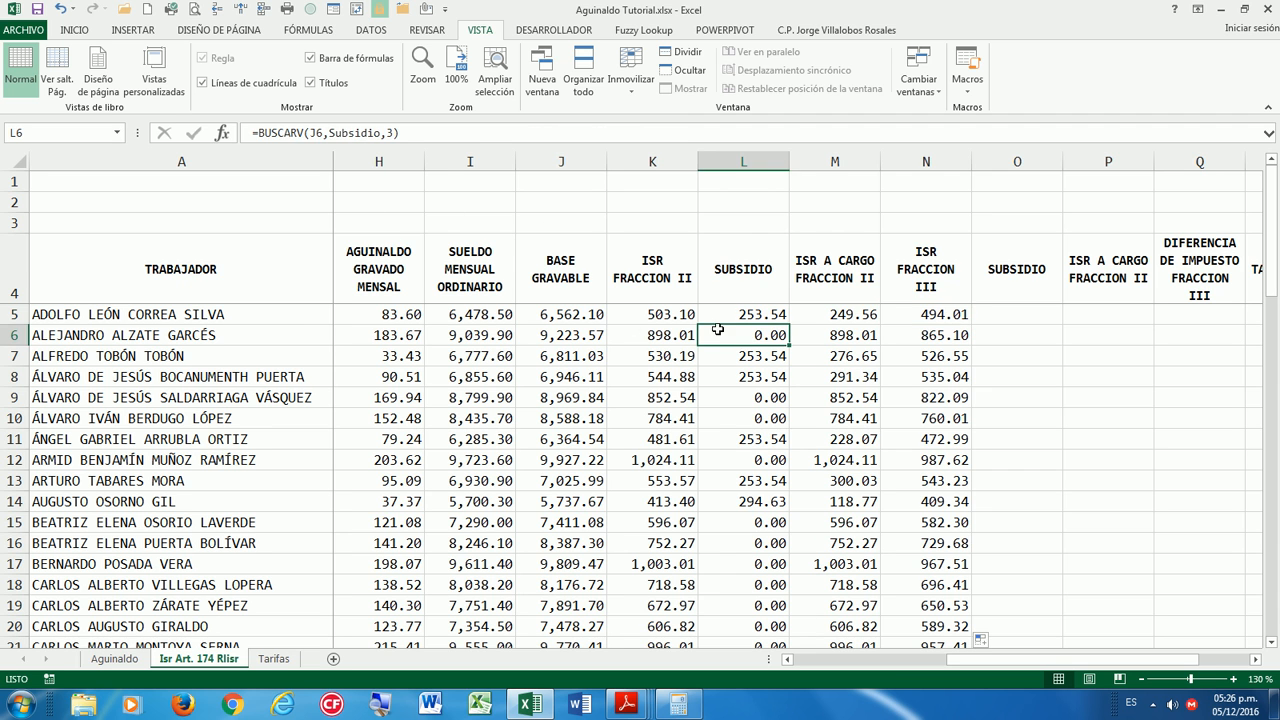
click(658, 313)
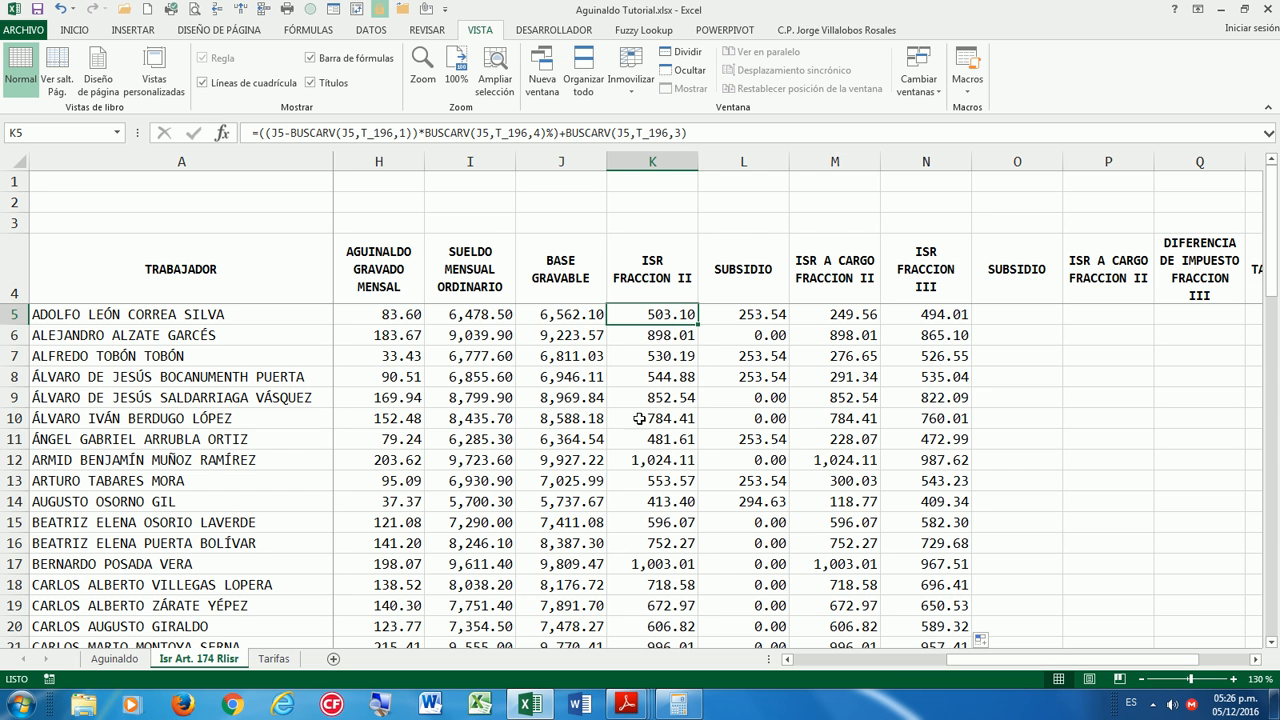
On the Tarifas sheet, open Administrador de nombres from the FÓRMULAS ribbon.
click(274, 659)
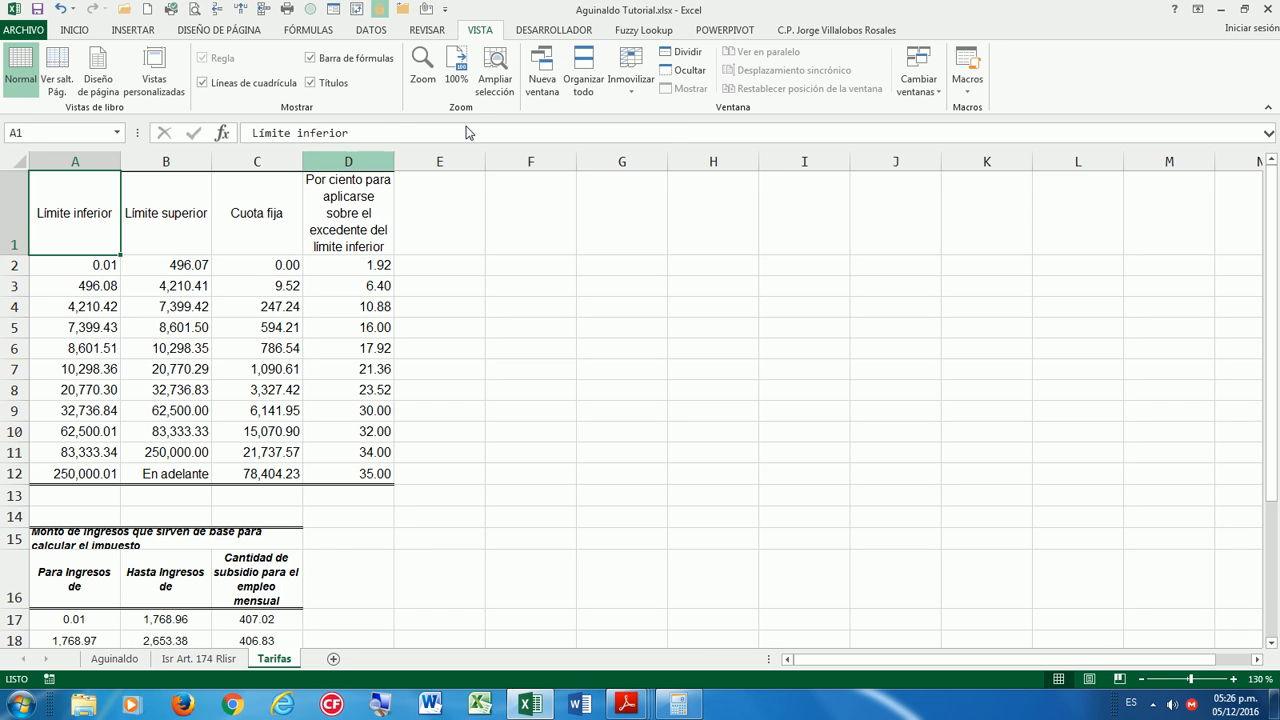
click(314, 34)
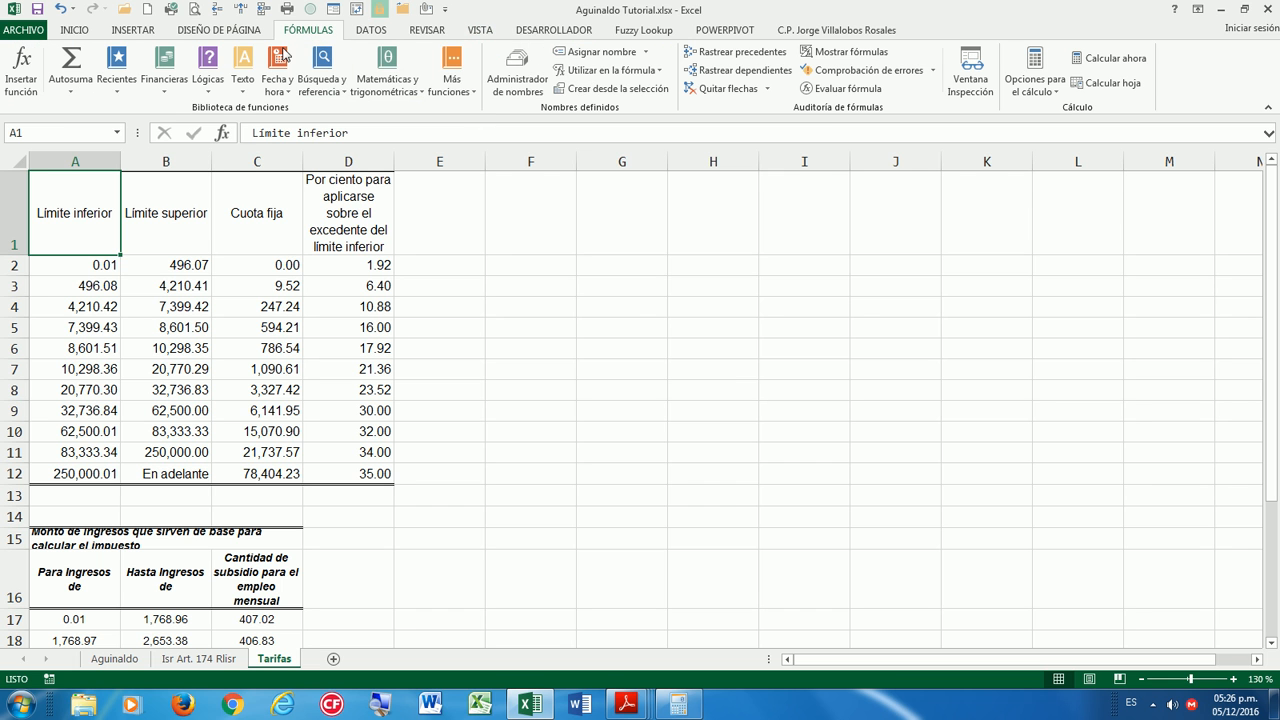
click(517, 75)
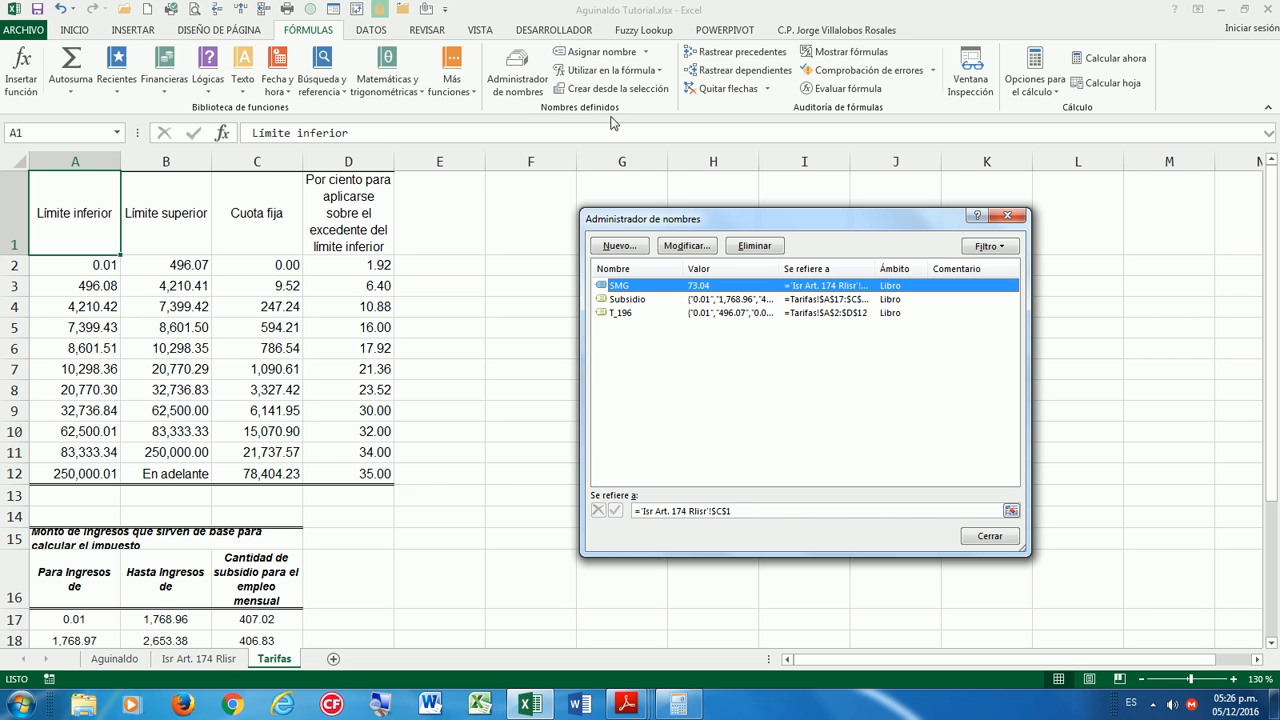
Rename T_196 to T_96 and return to the Isr Art. 174 Rlisr sheet.
click(622, 313)
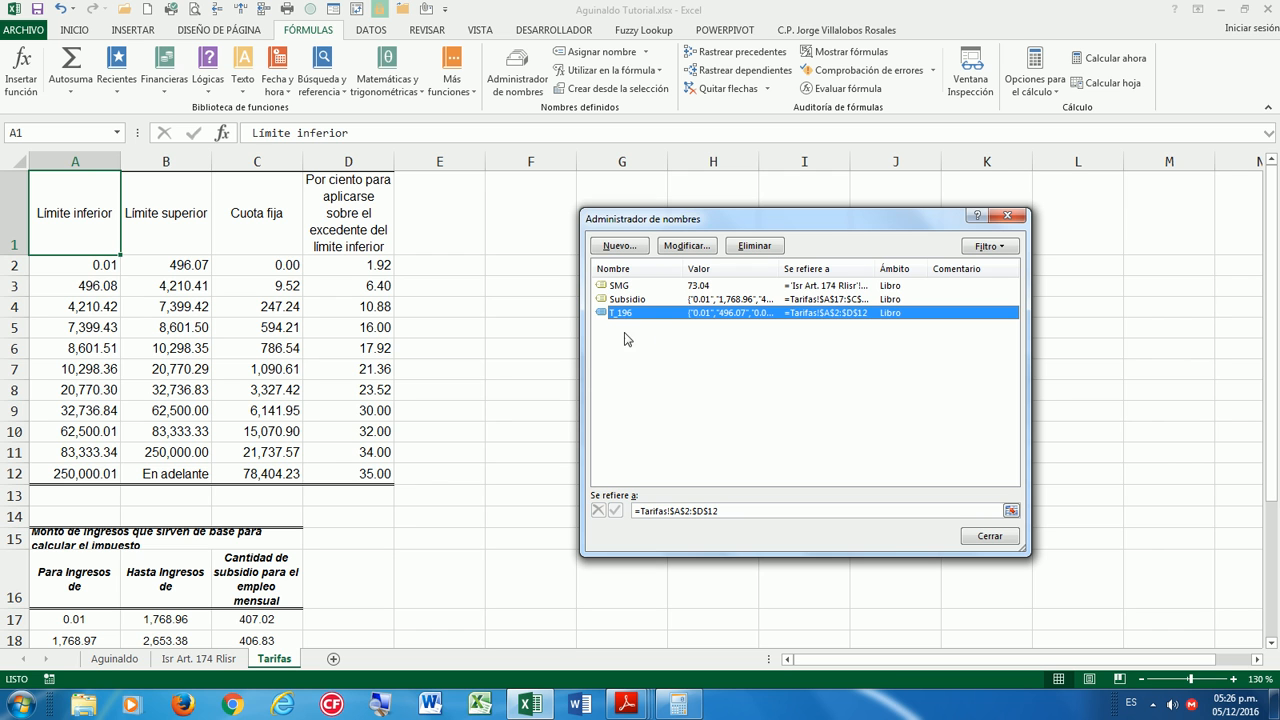
click(677, 246)
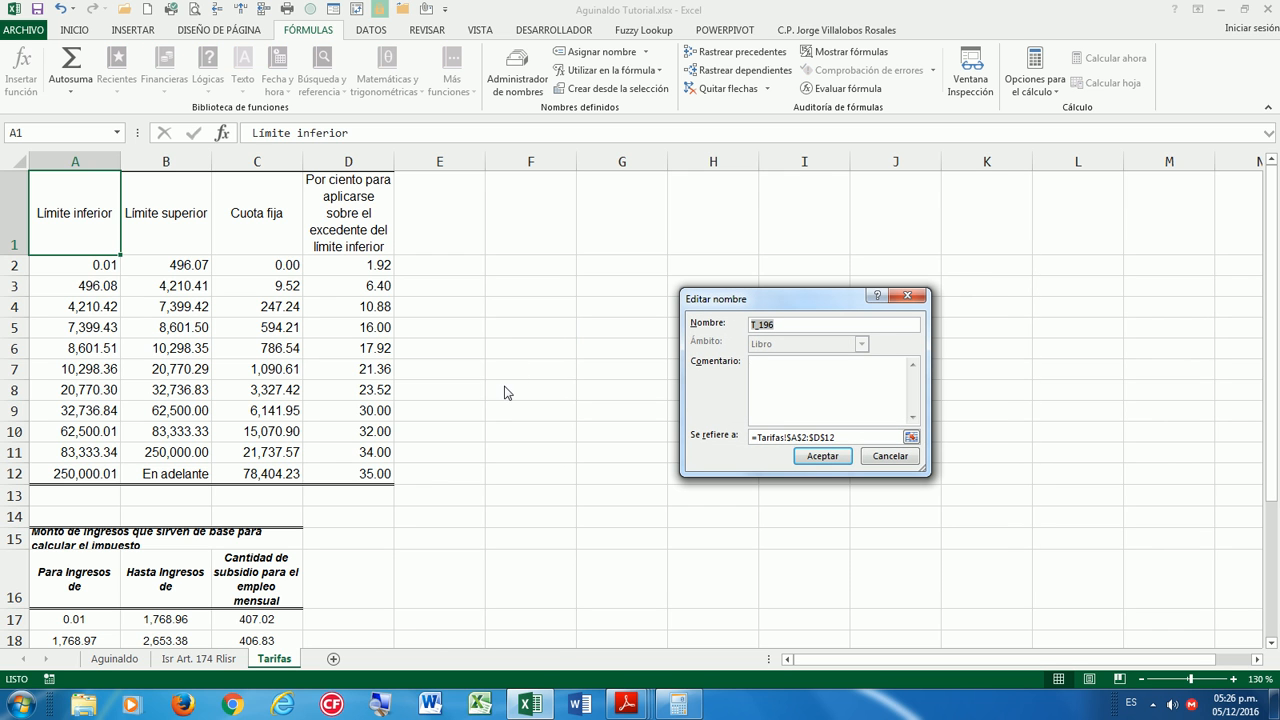
click(763, 326)
key(BackSpace)
click(829, 459)
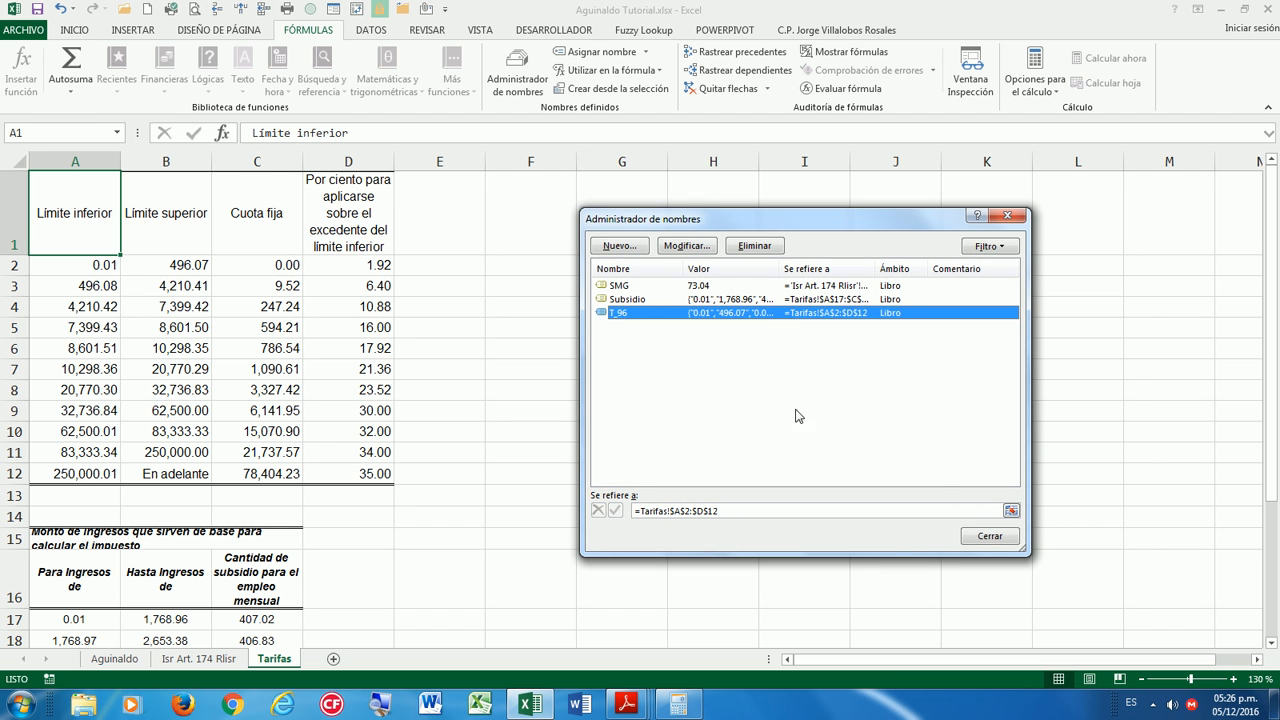
click(990, 535)
click(205, 659)
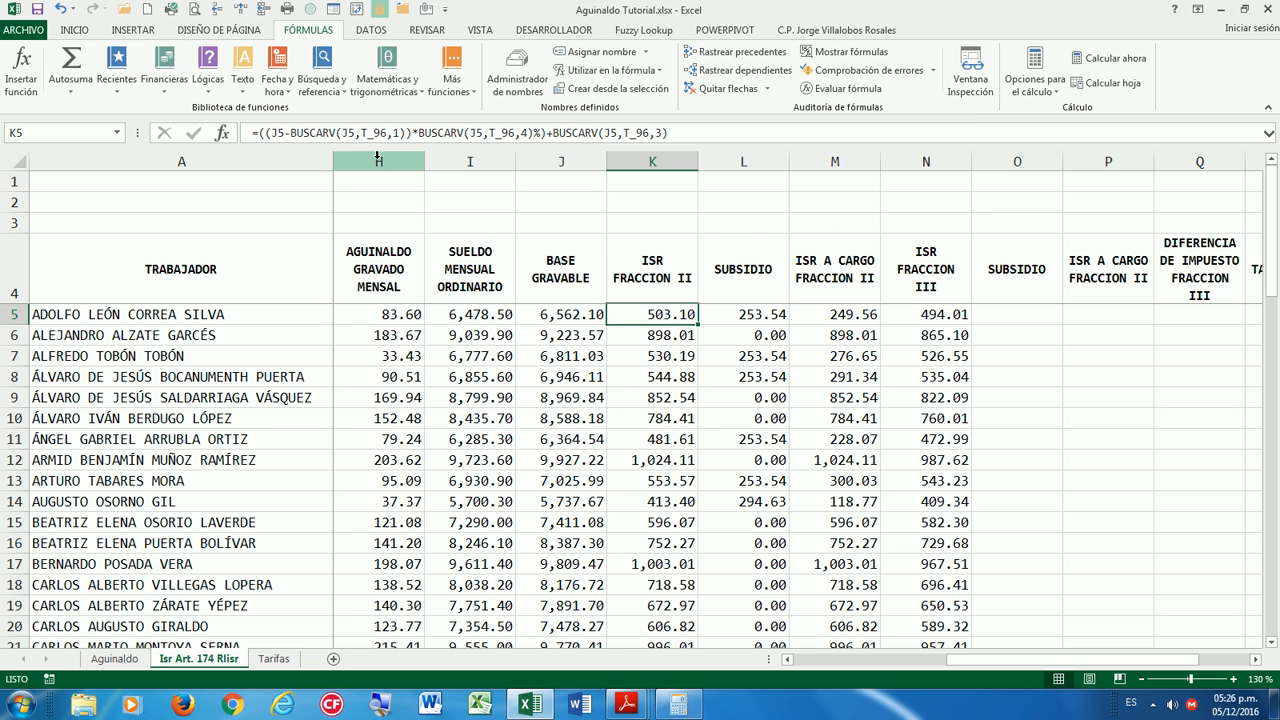
Check that the tax table covers A2:D12 on the Tarifas sheet.
click(273, 658)
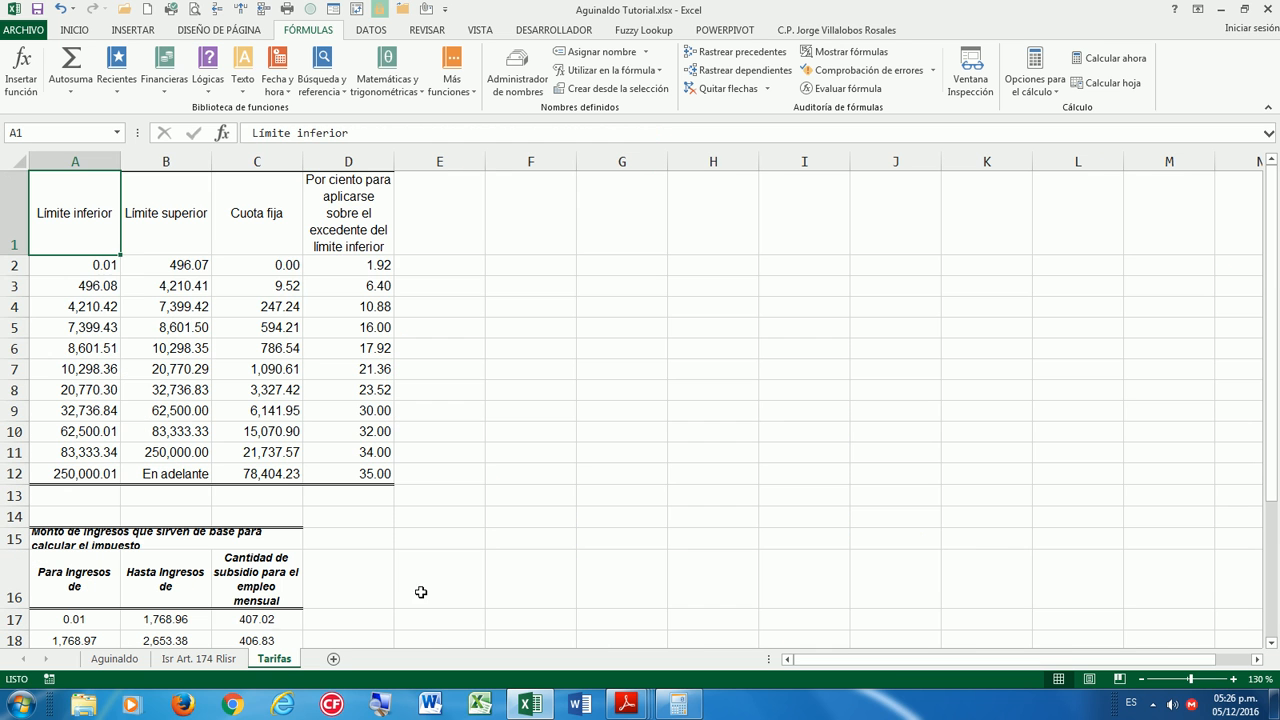
drag(108, 270, 415, 476)
click(348, 410)
click(168, 658)
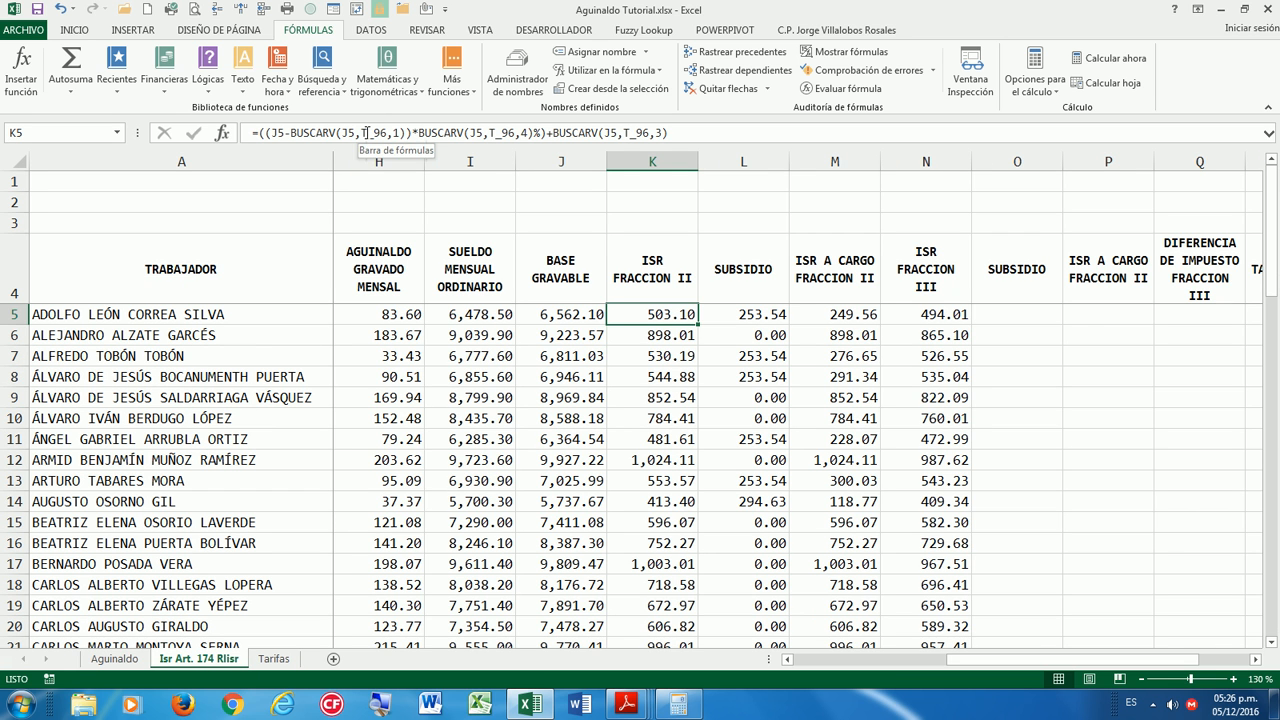
Re-commit the K5 and N5 formulas so they use T_96, keeping 503.10 and 494.01.
double_click(667, 314)
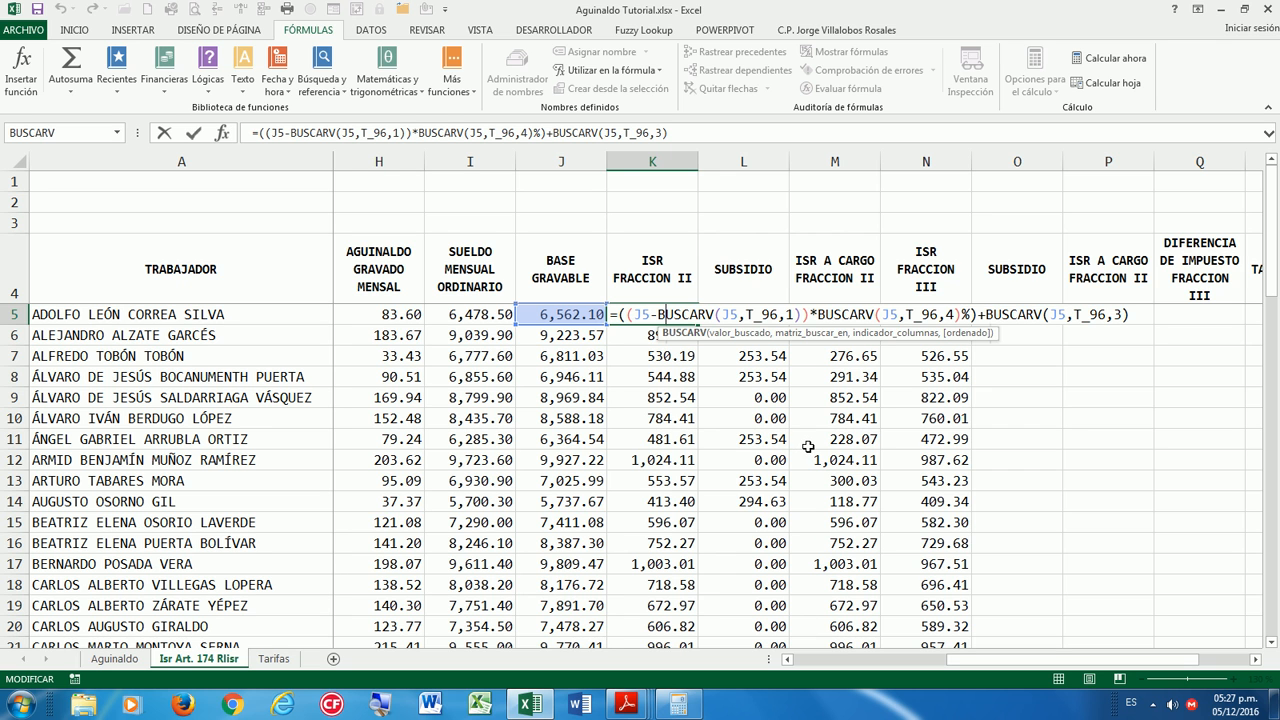
key(ctrl+Return)
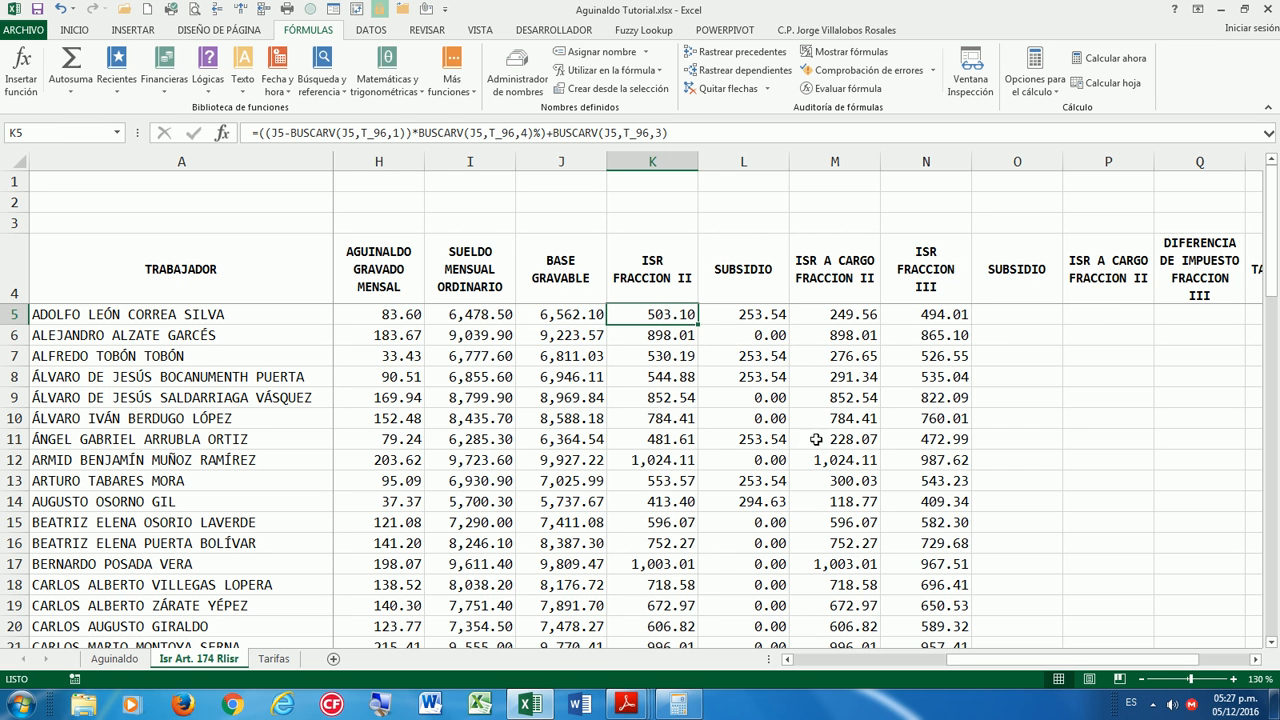
click(955, 313)
double_click(955, 313)
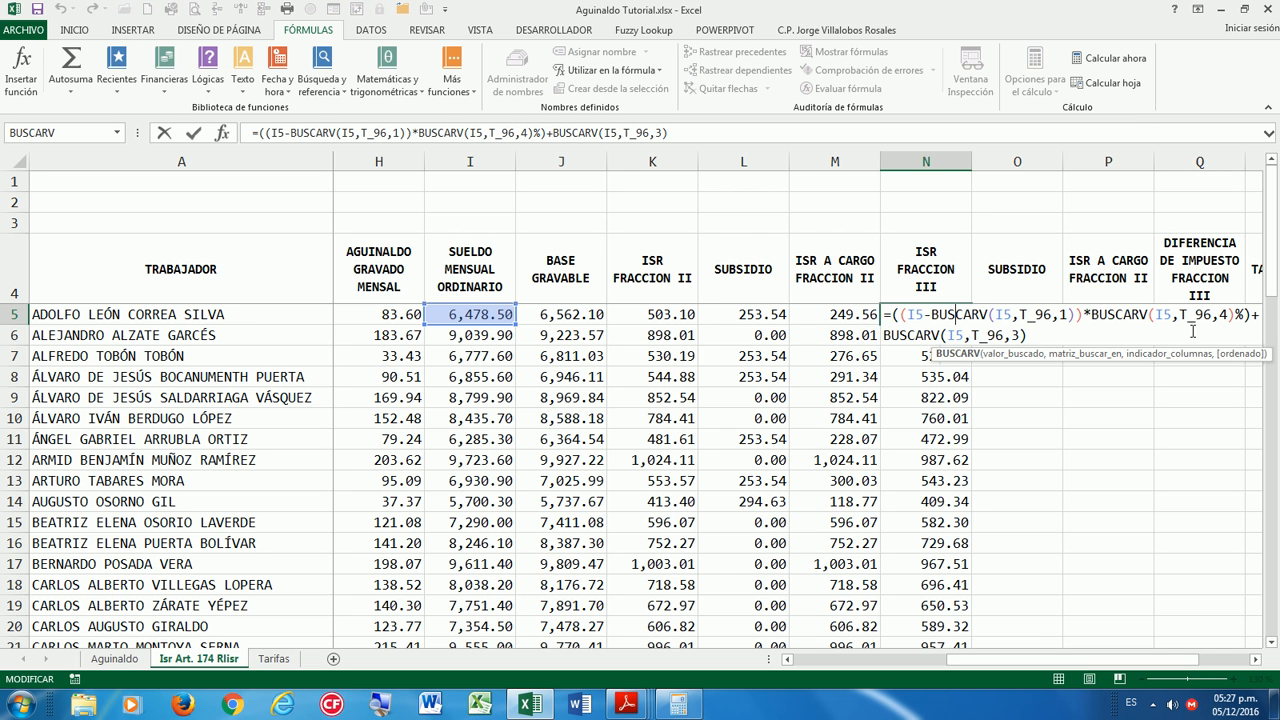
key(ctrl+Return)
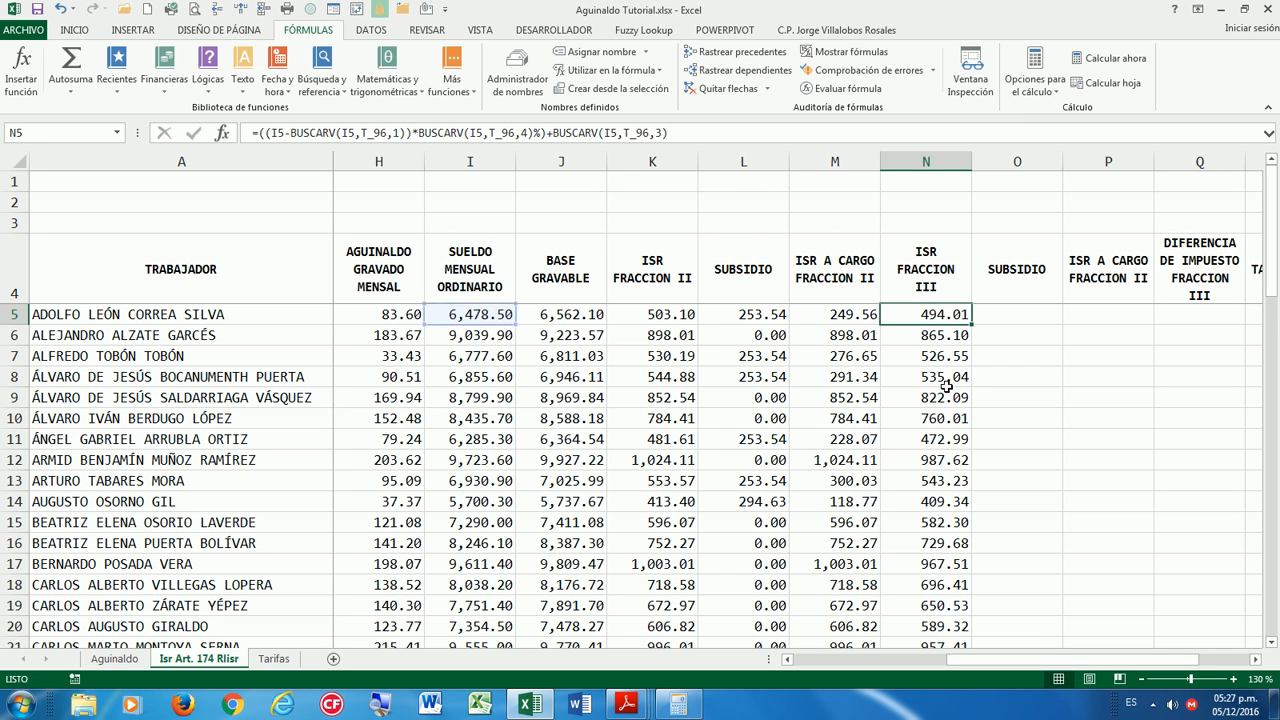
click(998, 318)
Save, then enter =BUSCARV(I5,Subsidio,3) in O5 and fill it down column O.
click(38, 10)
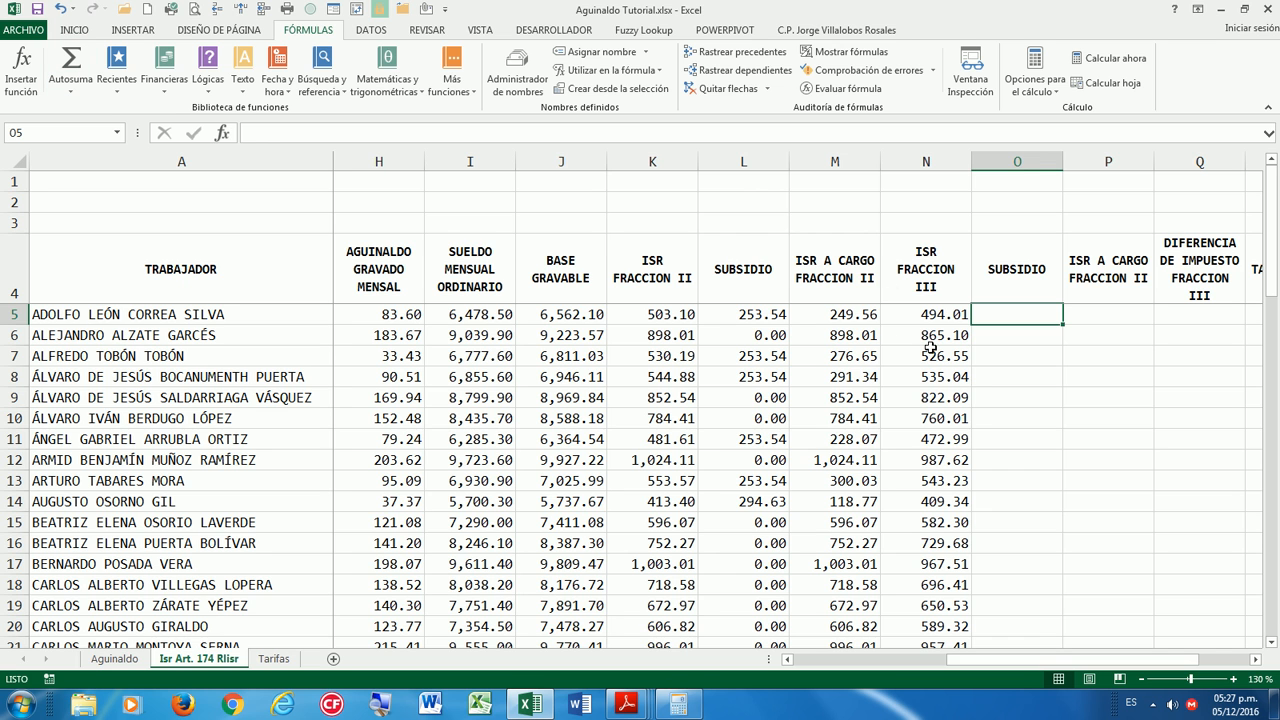
text(=BUS)
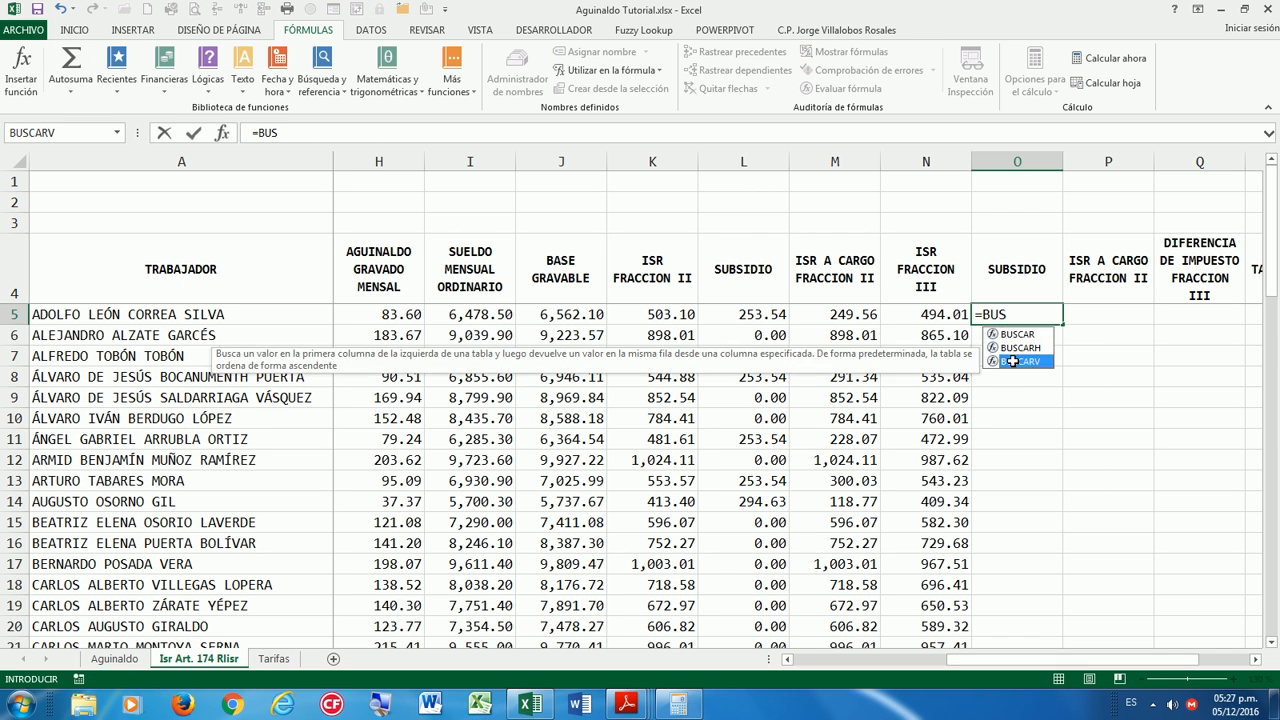
double_click(1007, 369)
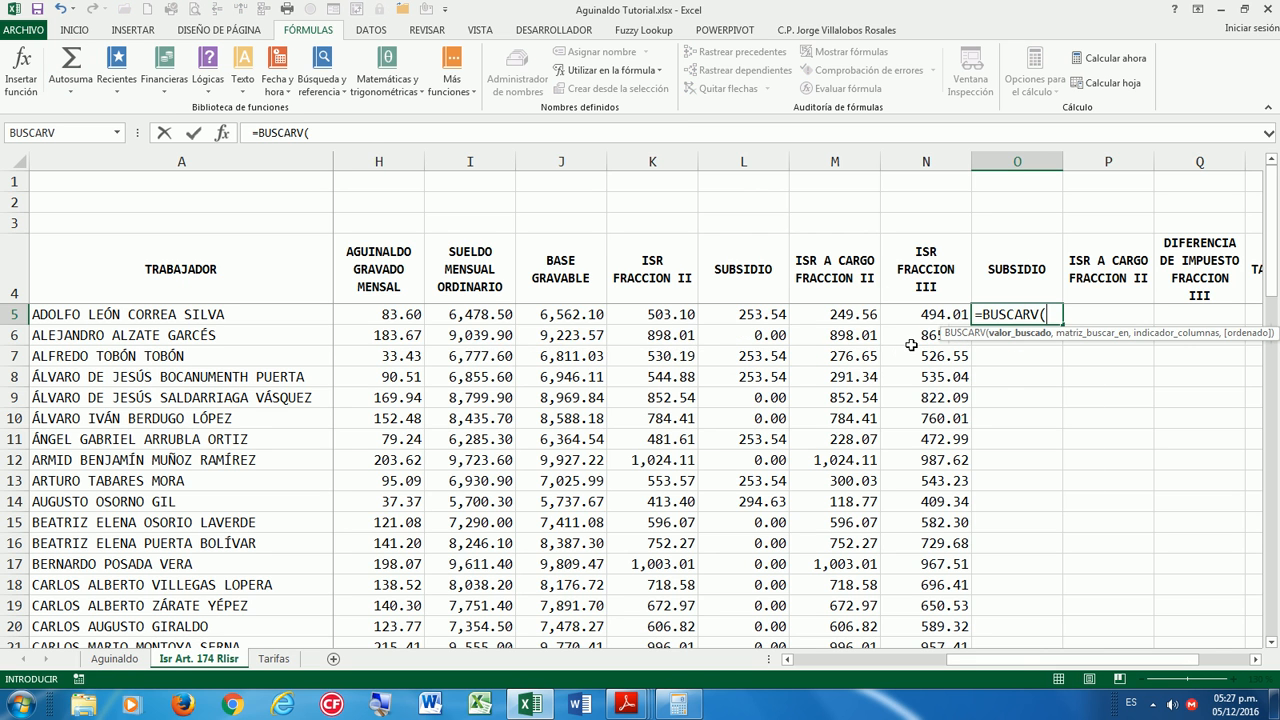
click(473, 320)
key(F8)
key(BackSpace)
key(BackSpace)
key(BackSpace)
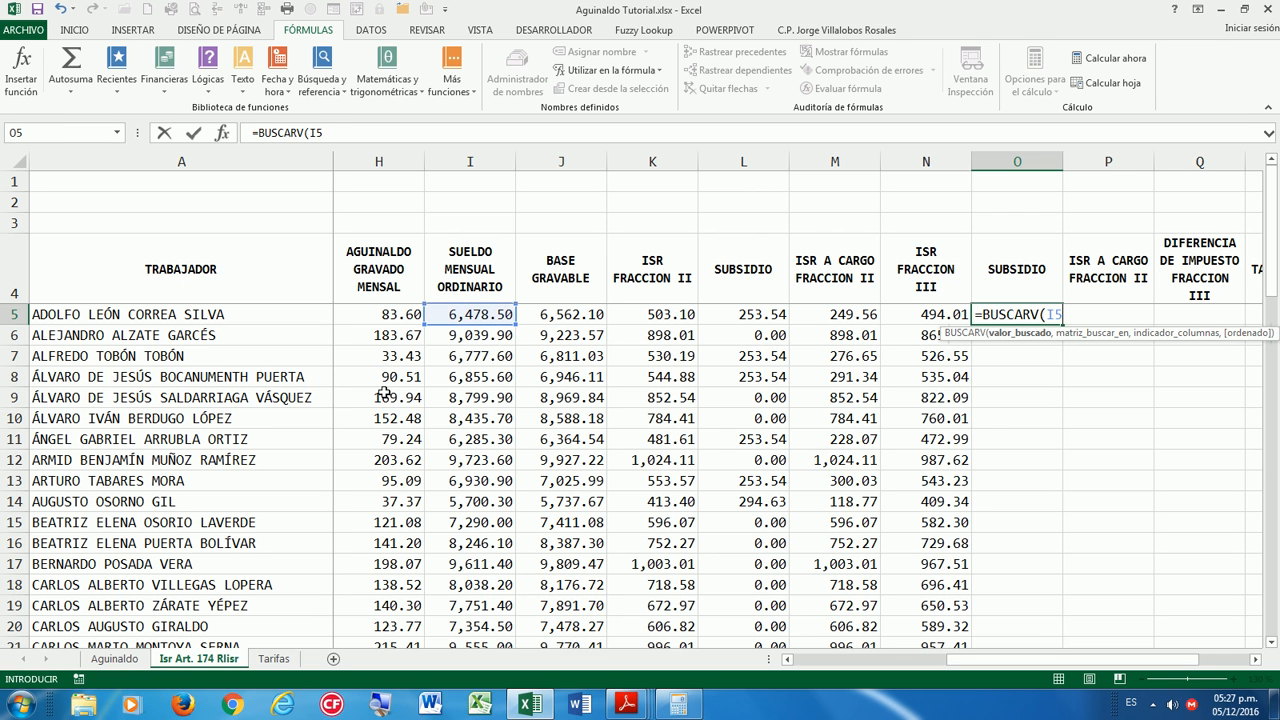
text(,Su)
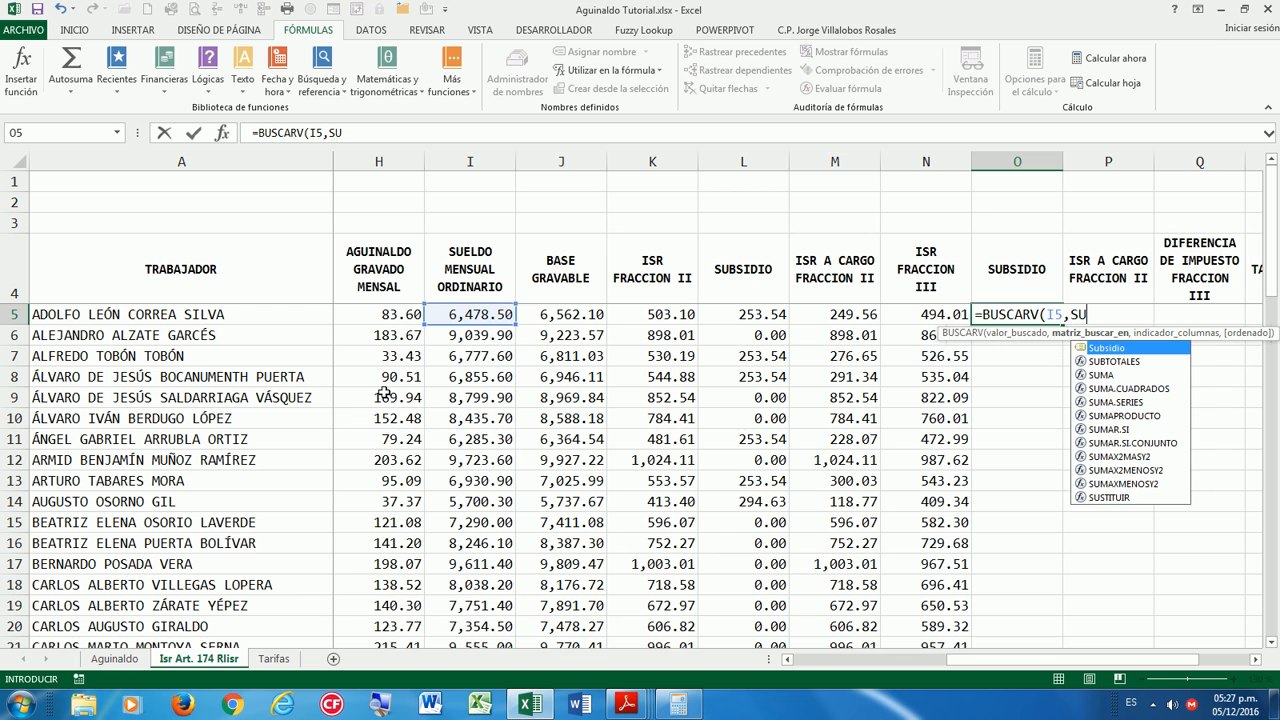
double_click(1112, 350)
text(,)
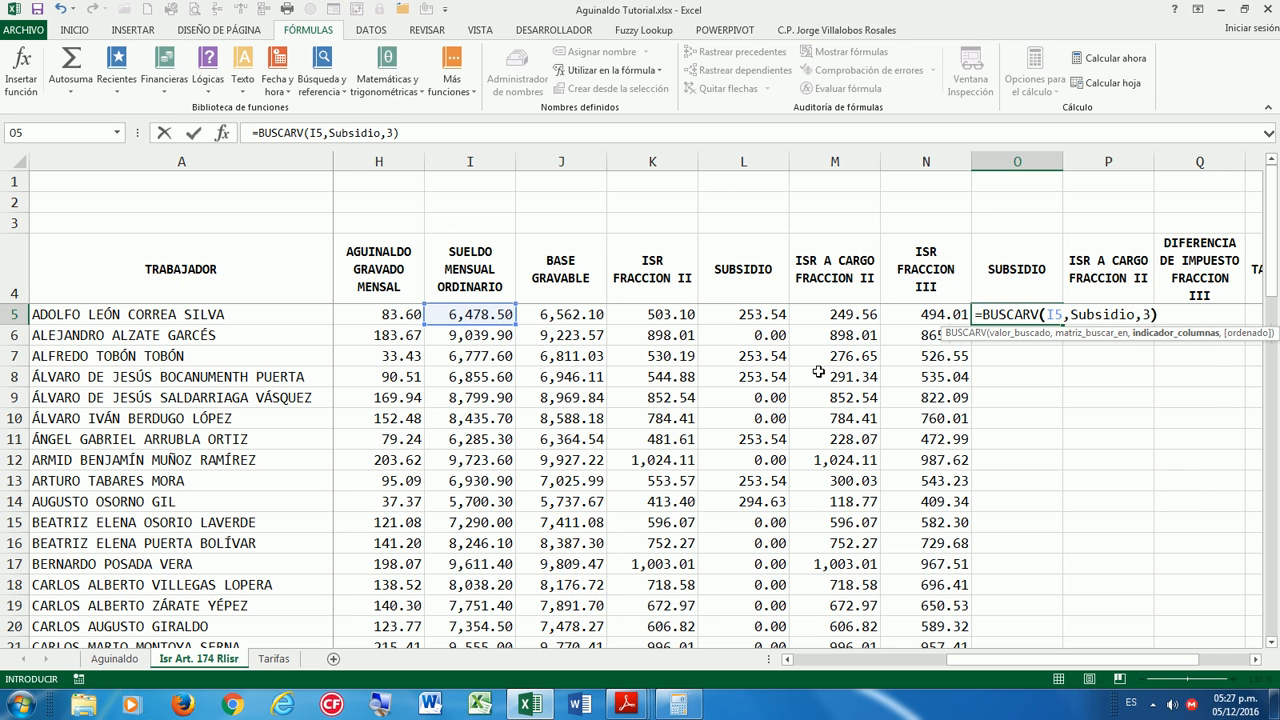
text(3))
key(Return)
click(1035, 315)
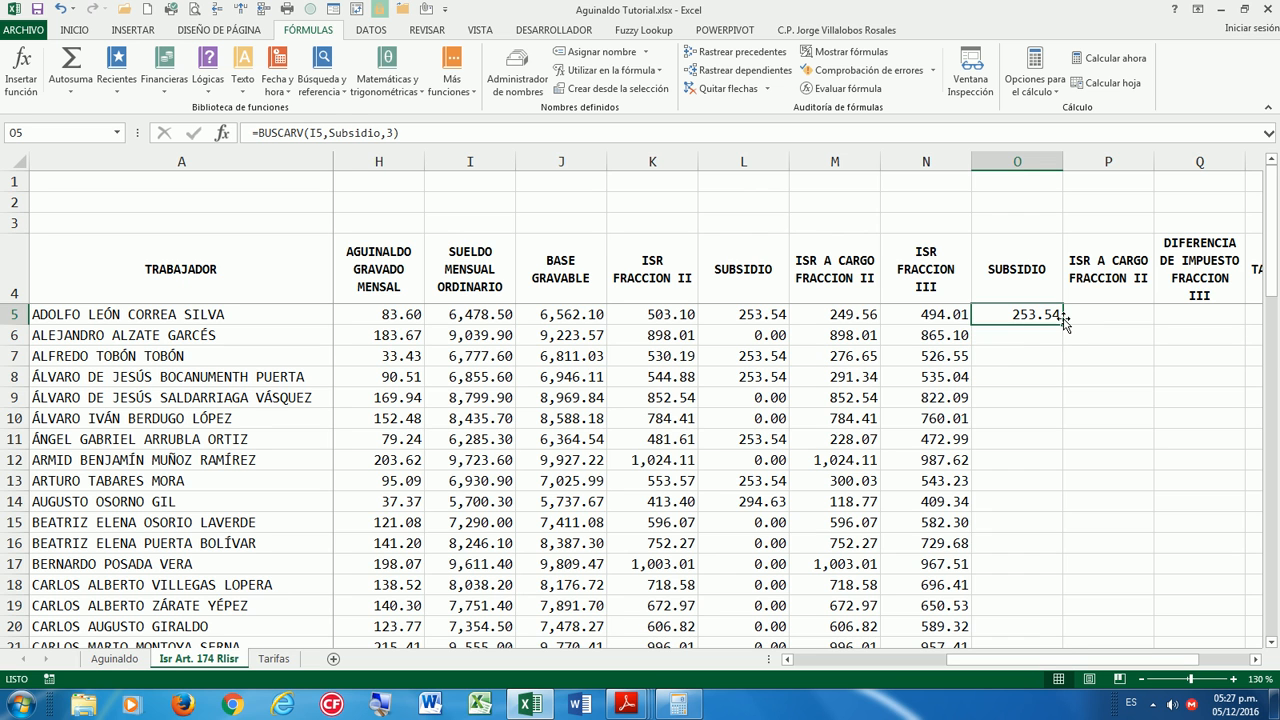
double_click(1063, 323)
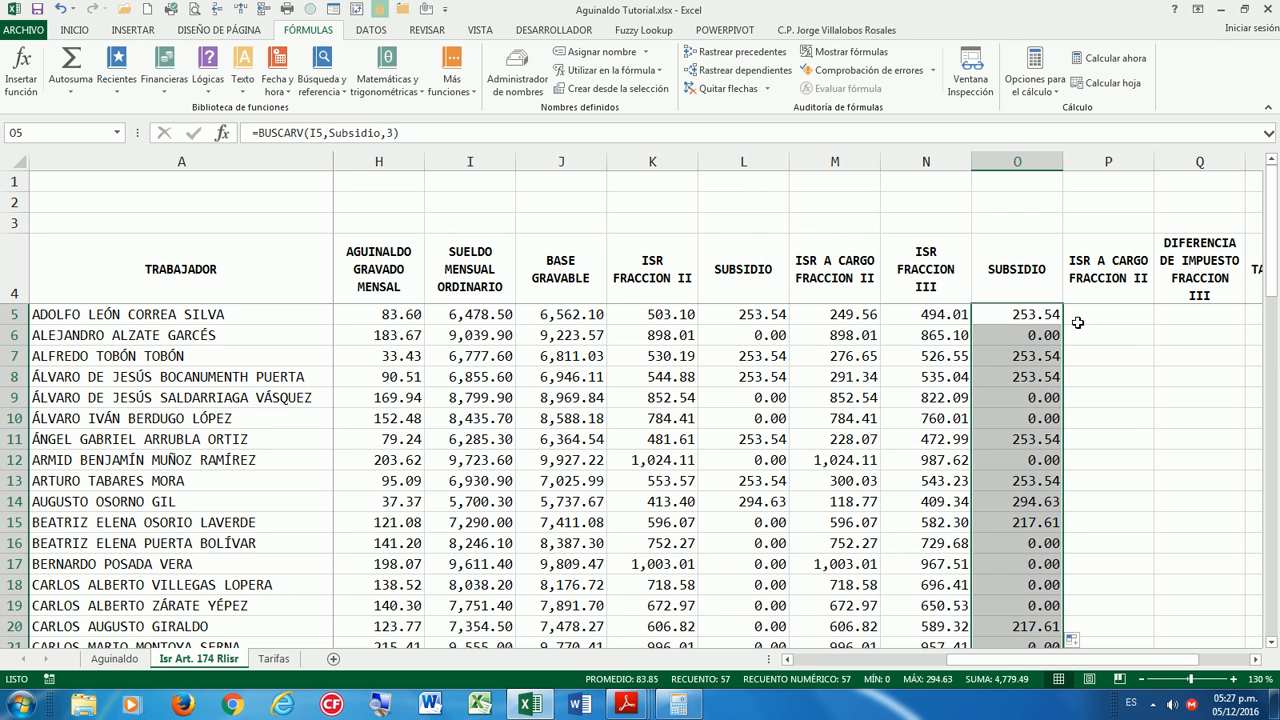
Enter =N5-O5 in P5 and fill it down column P.
key(Right)
text(=)
key(Left)
key(Left)
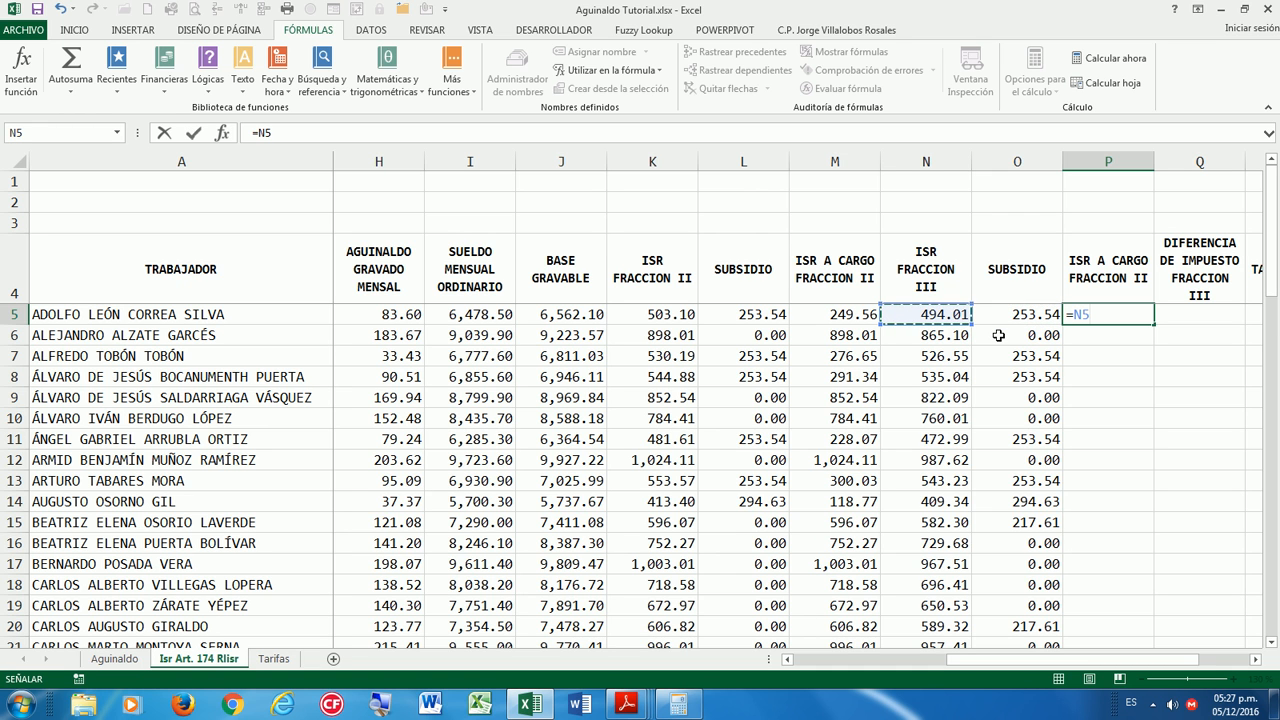
text(-)
key(Left)
key(Return)
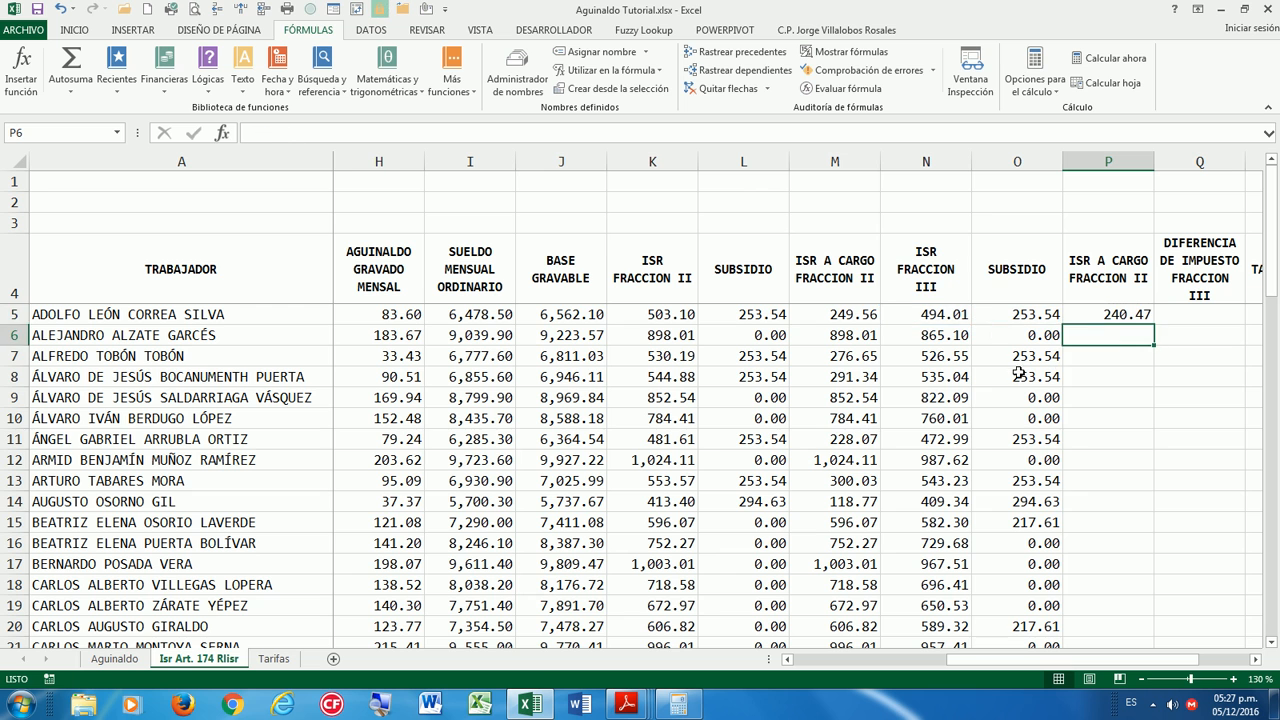
click(1145, 313)
double_click(1153, 323)
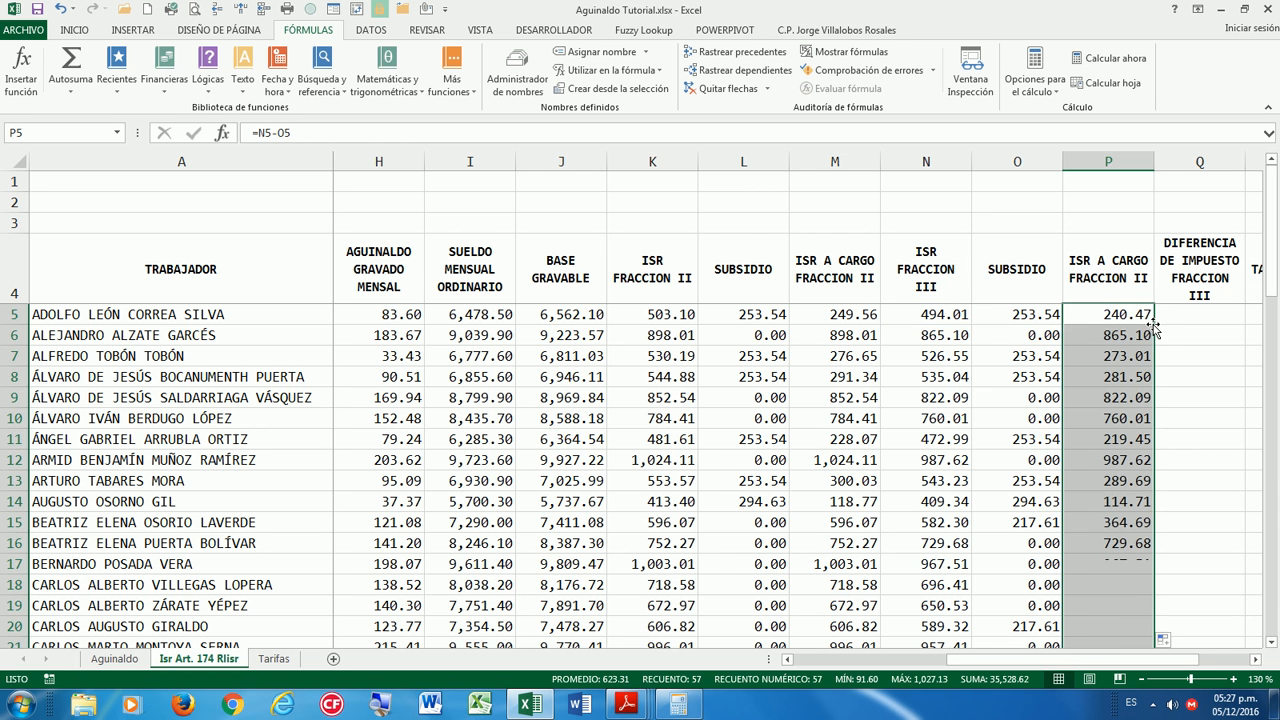
Correct the P4 header to end in FRACCION III, then move to Q5.
double_click(1148, 281)
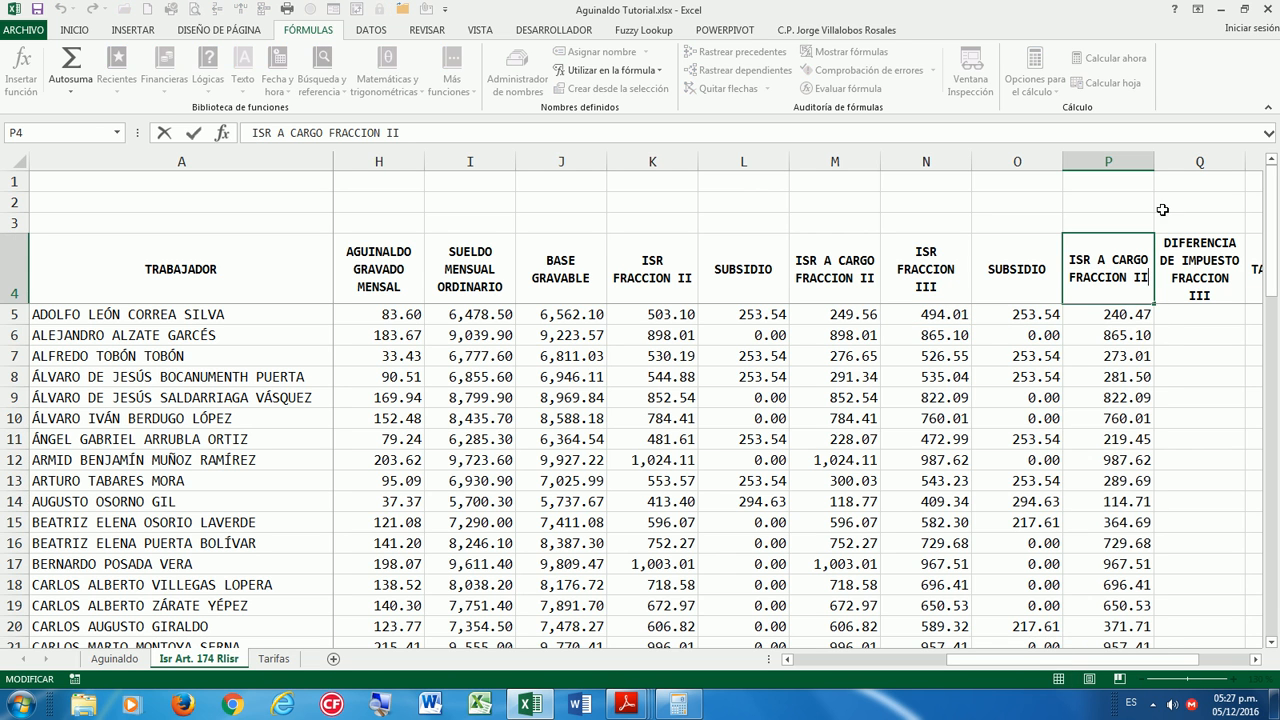
text(I)
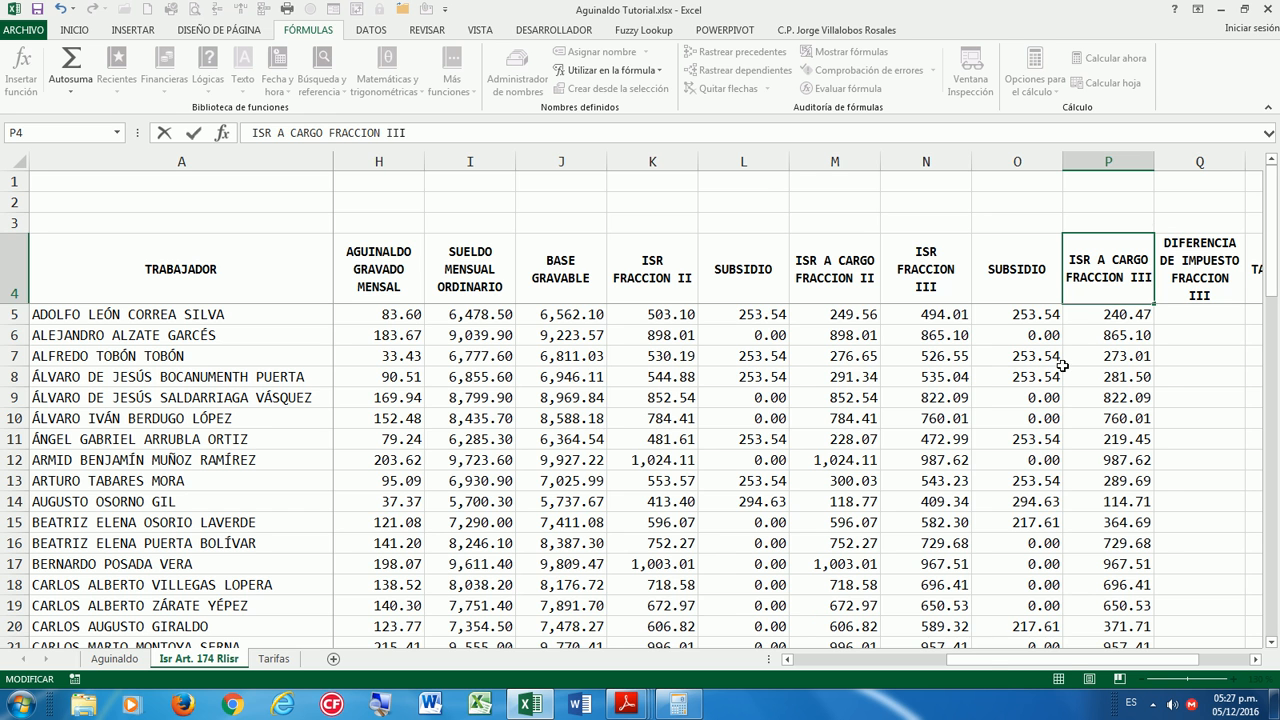
key(Return)
key(Up)
key(Right)
key(Right)
key(Right)
key(Left)
key(Left)
key(Left)
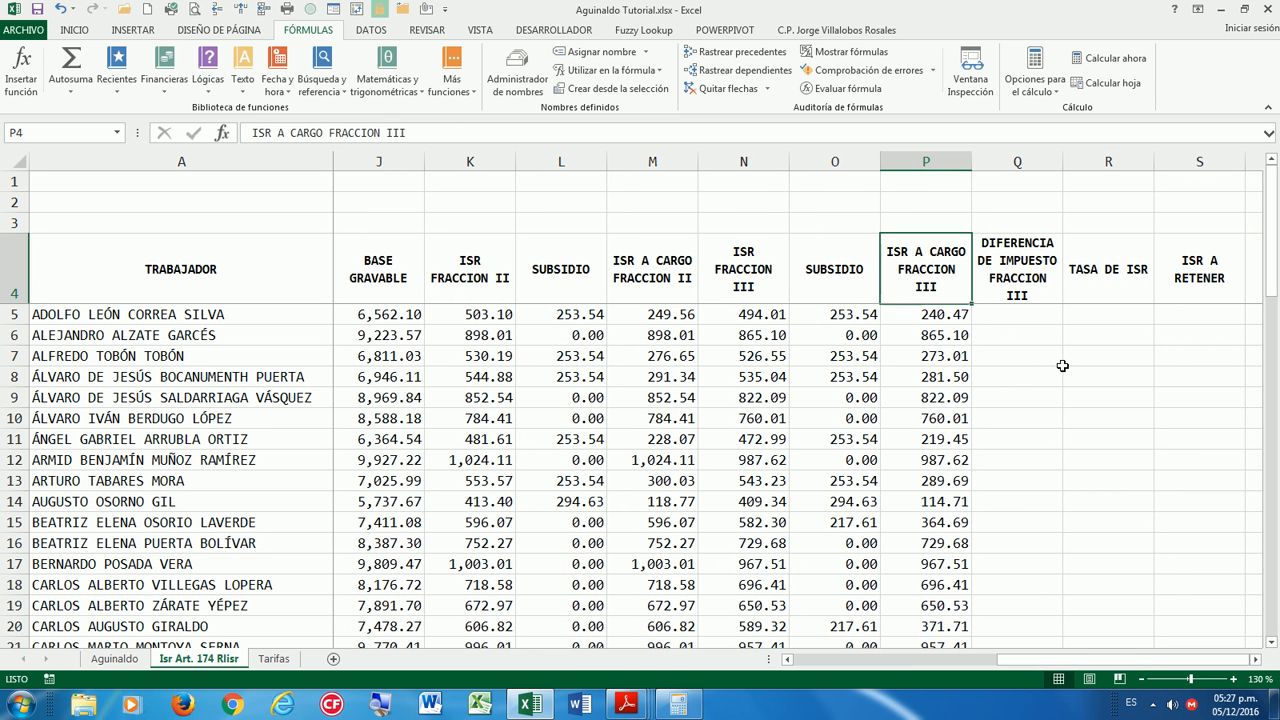
key(Right)
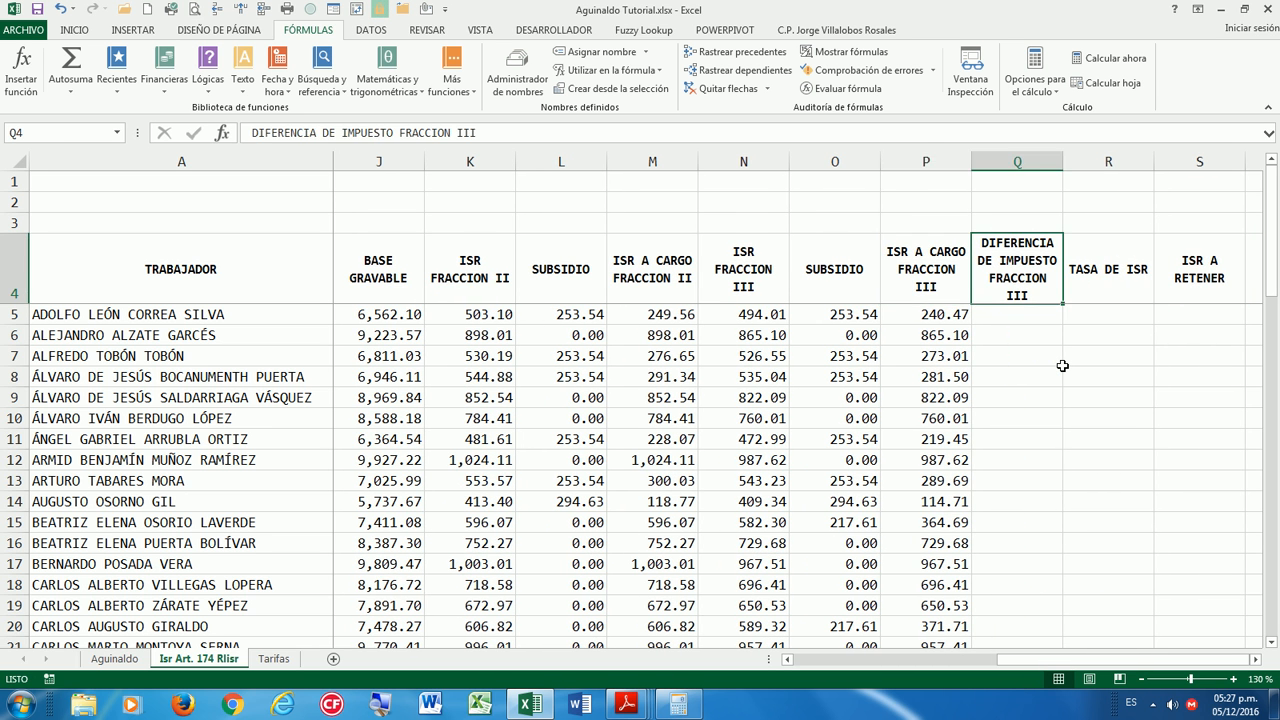
key(Down)
click(1040, 291)
click(1014, 314)
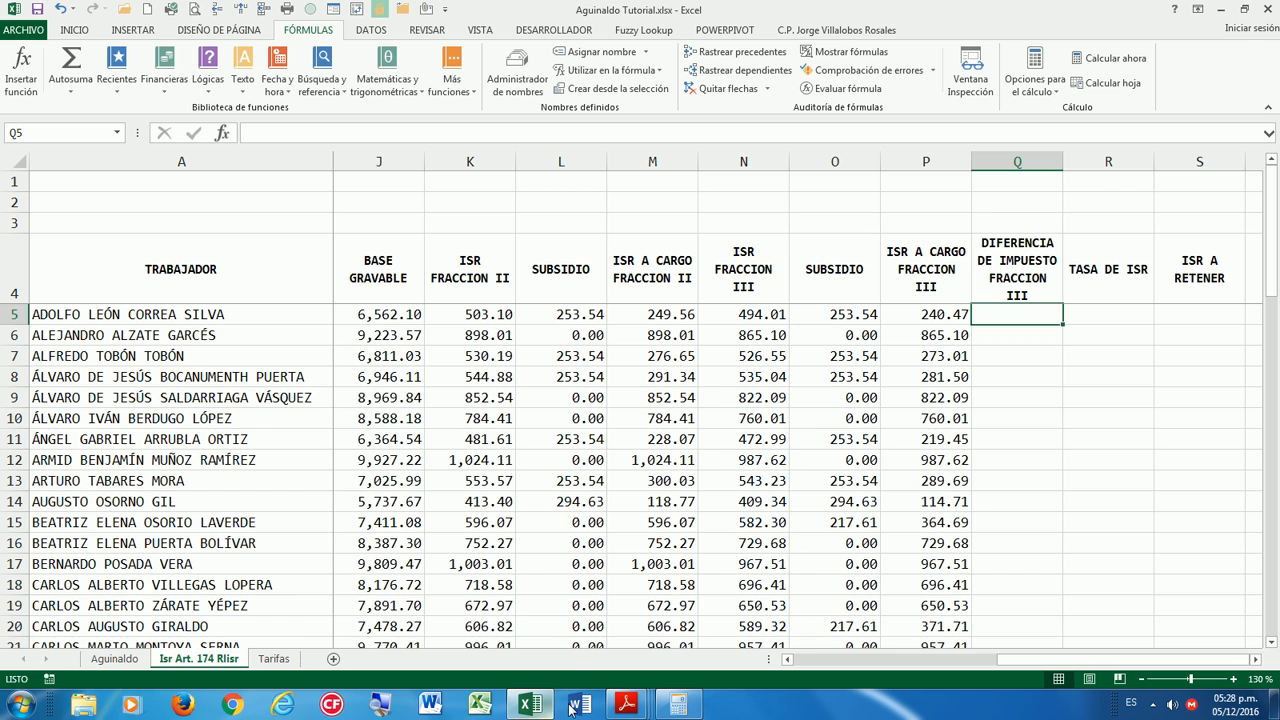
click(627, 704)
click(1140, 635)
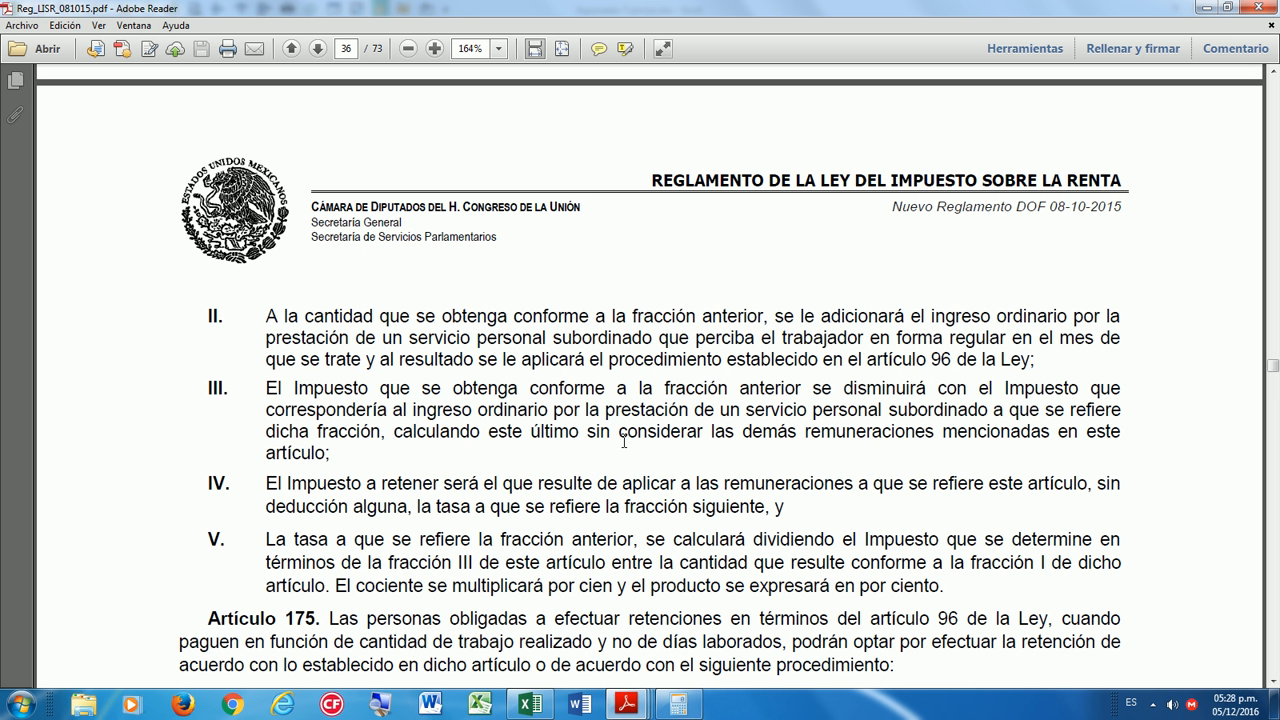
drag(265, 379, 990, 410)
drag(905, 428, 389, 432)
click(545, 562)
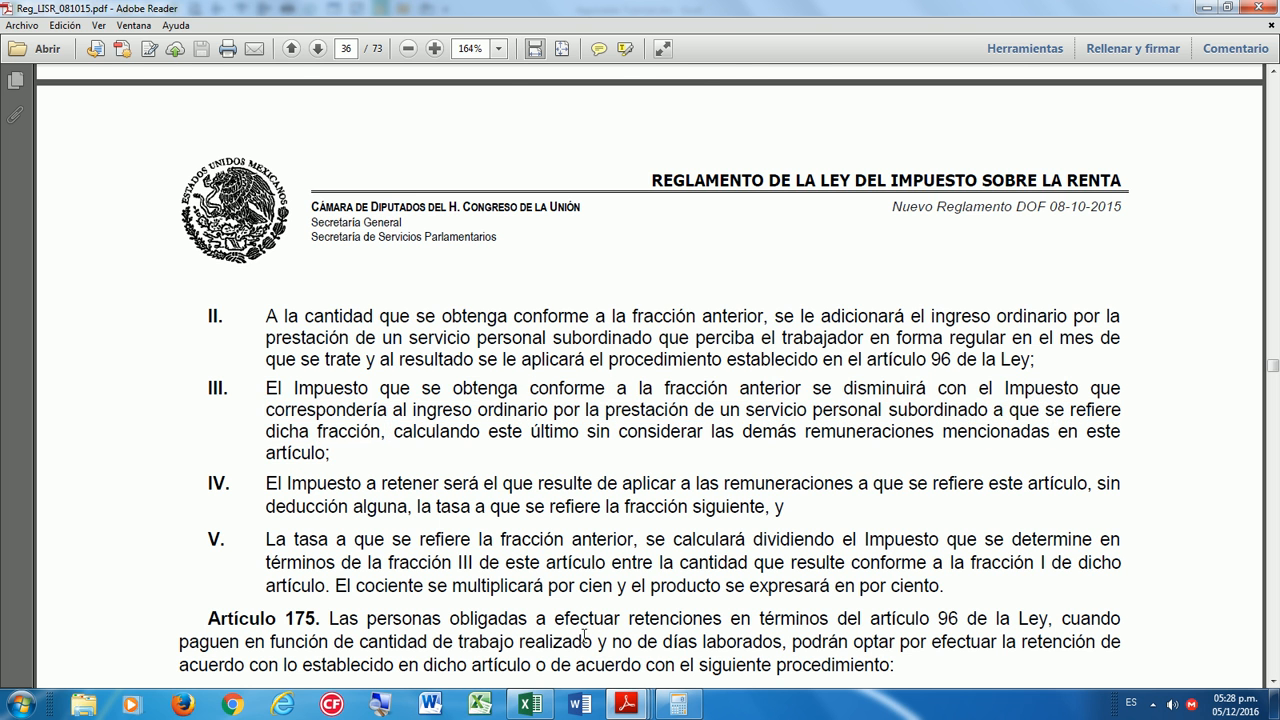
click(531, 705)
Enter =M5-P5 in Q5 and fill it down, giving 9.10 in row 5.
text(=)
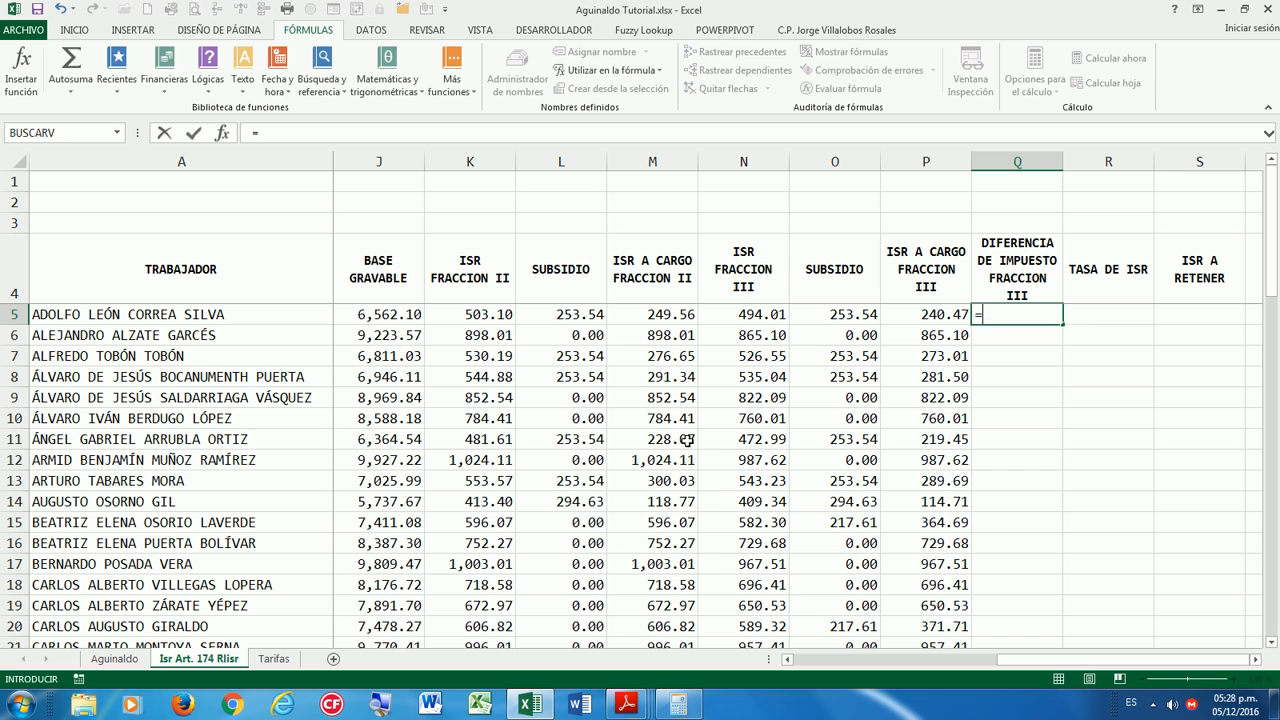
key(Left)
key(Left)
key(Left)
key(Left)
text(-)
key(Left)
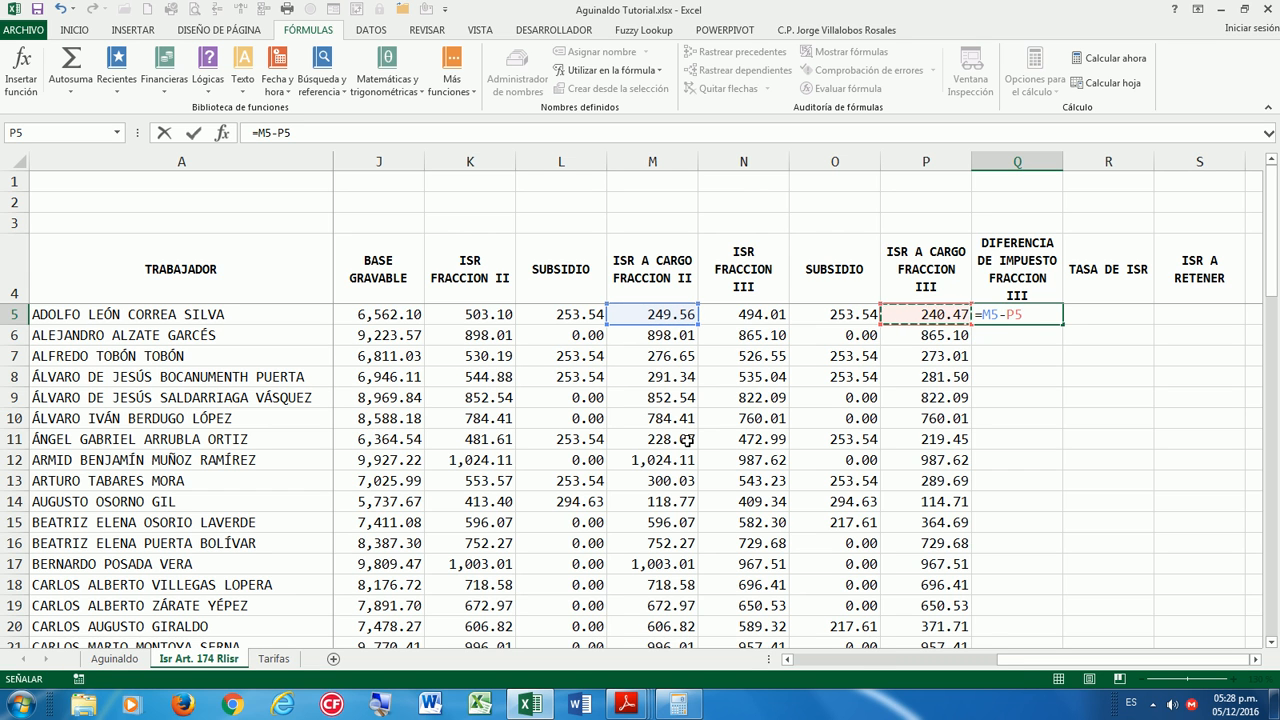
key(Return)
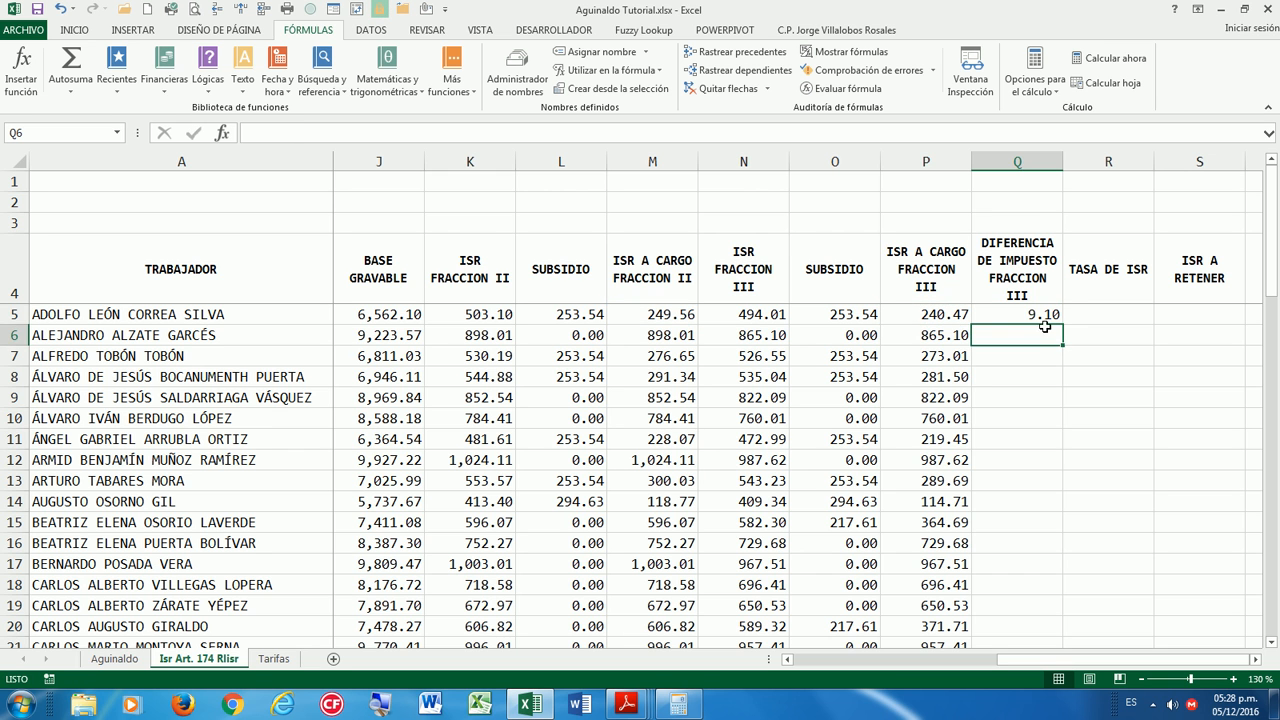
click(1042, 318)
double_click(1063, 325)
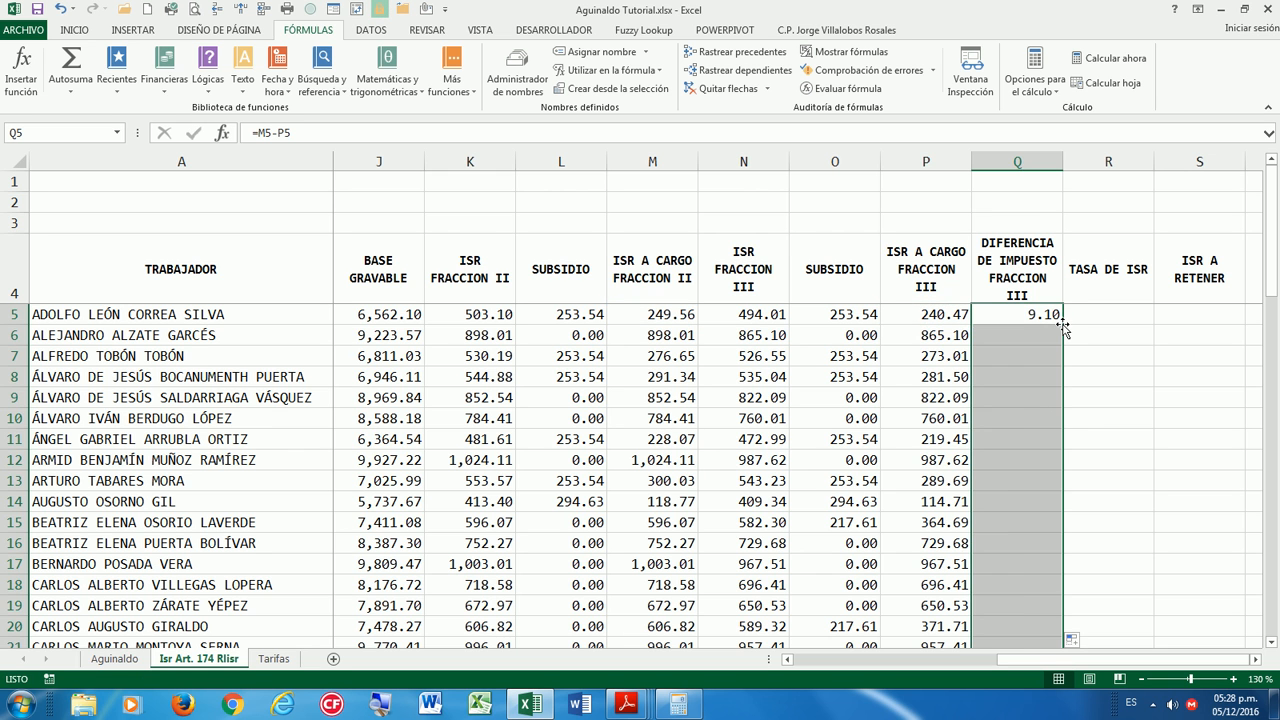
scroll(1020, 505, down, 2)
scroll(1020, 505, down, 12)
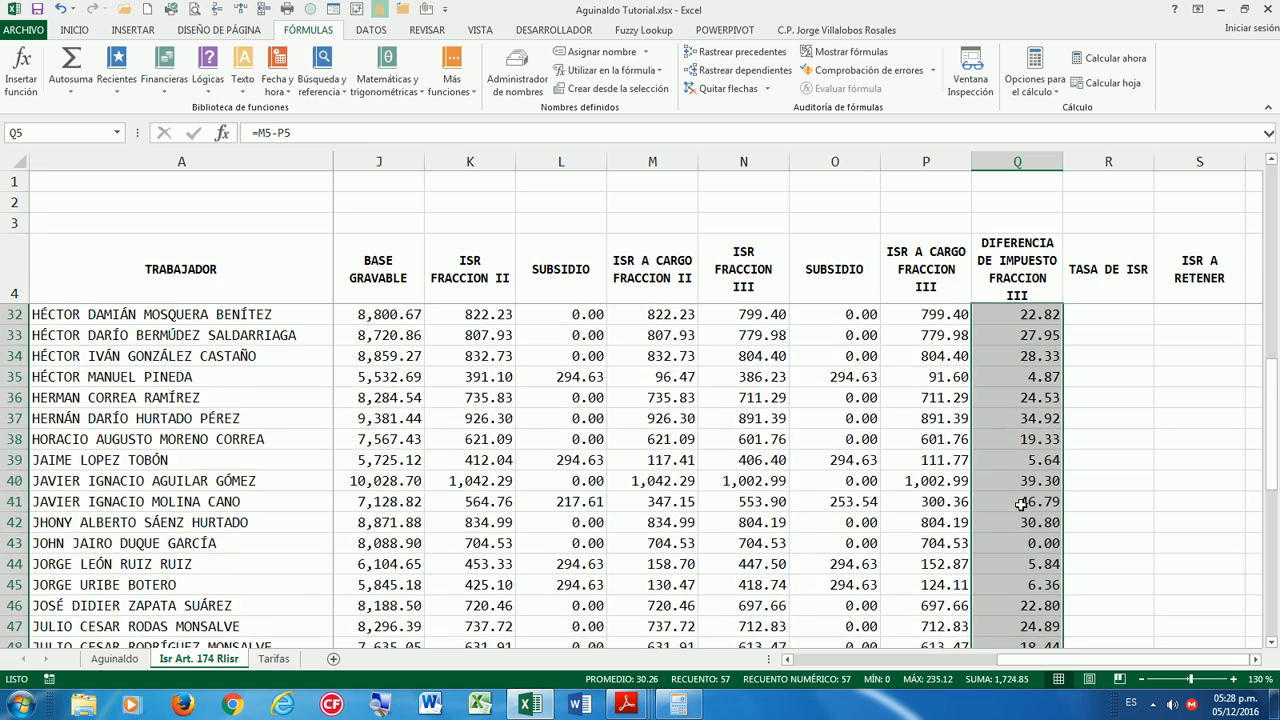
scroll(1022, 501, up, 8)
scroll(1022, 501, up, 6)
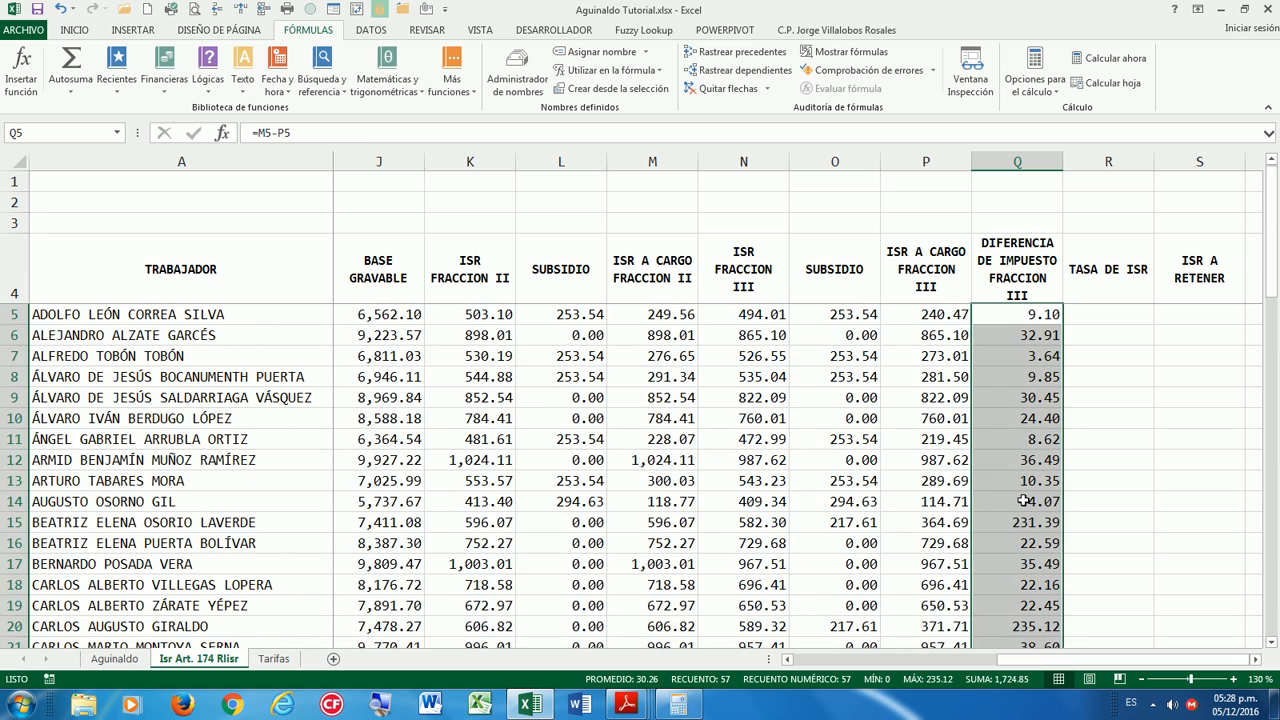
click(1035, 318)
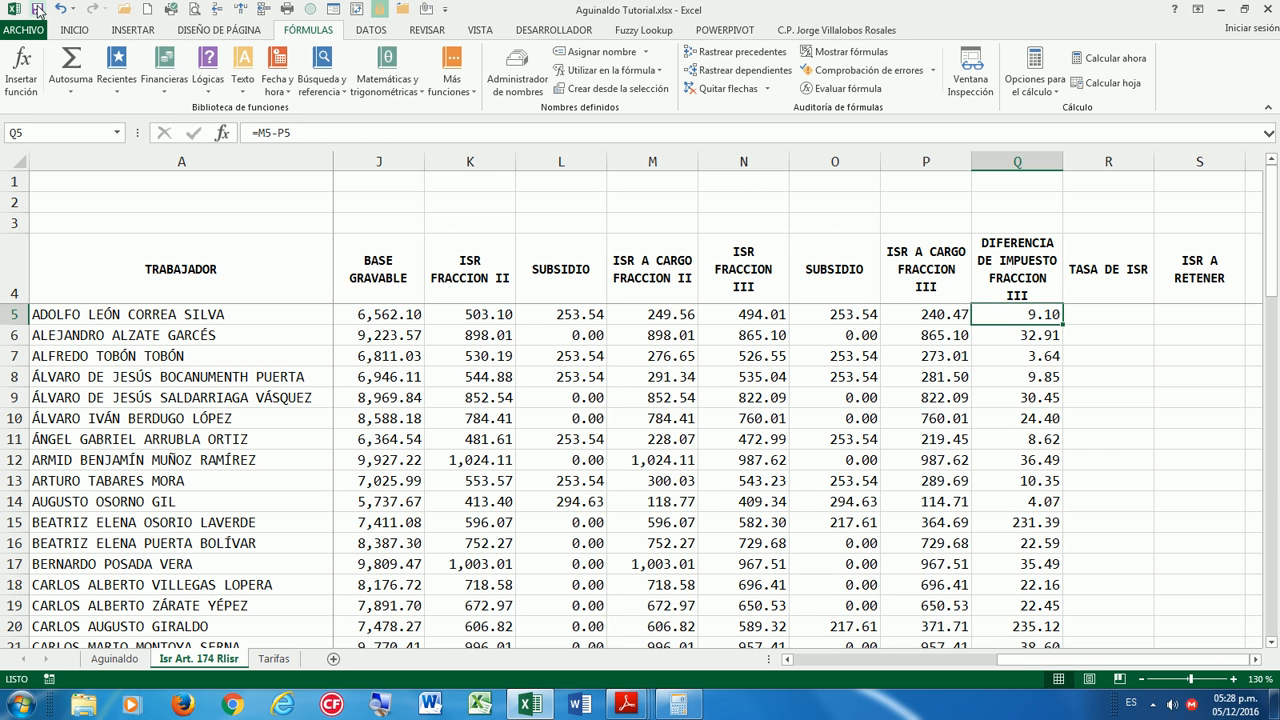
Review Q5's formula references without changes, then select R5 for the tax rate.
key(Right)
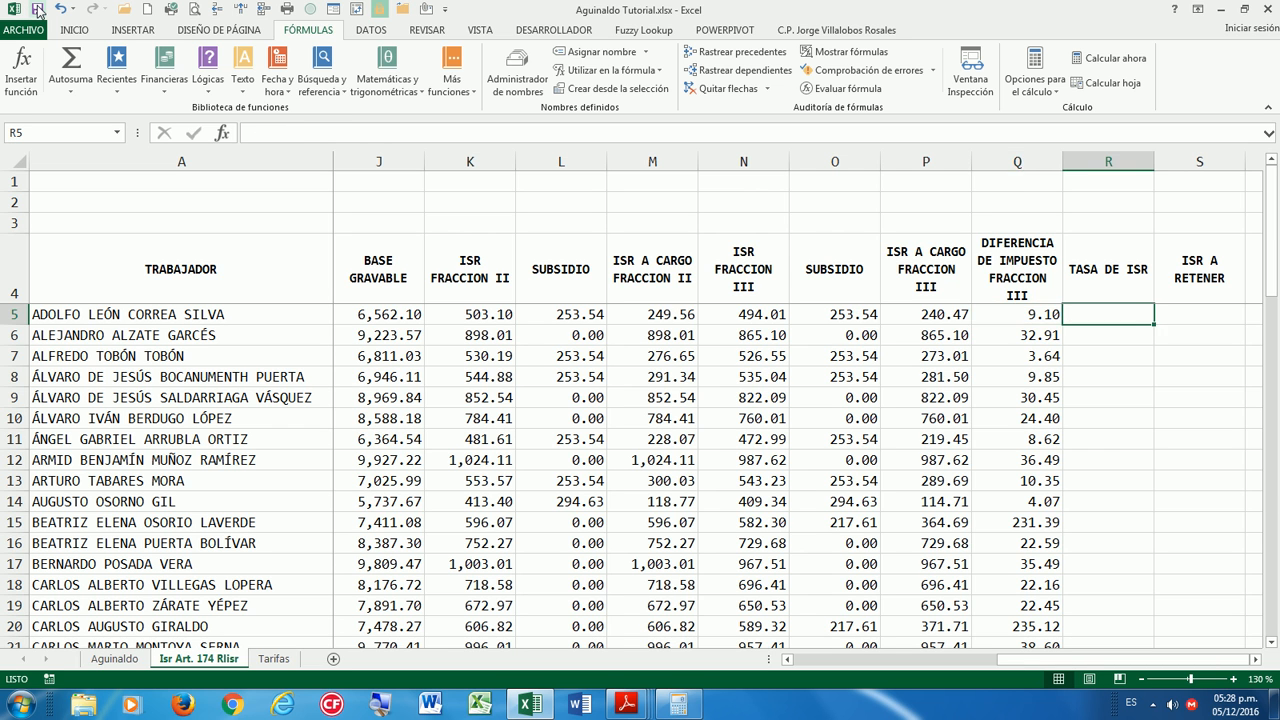
double_click(1043, 313)
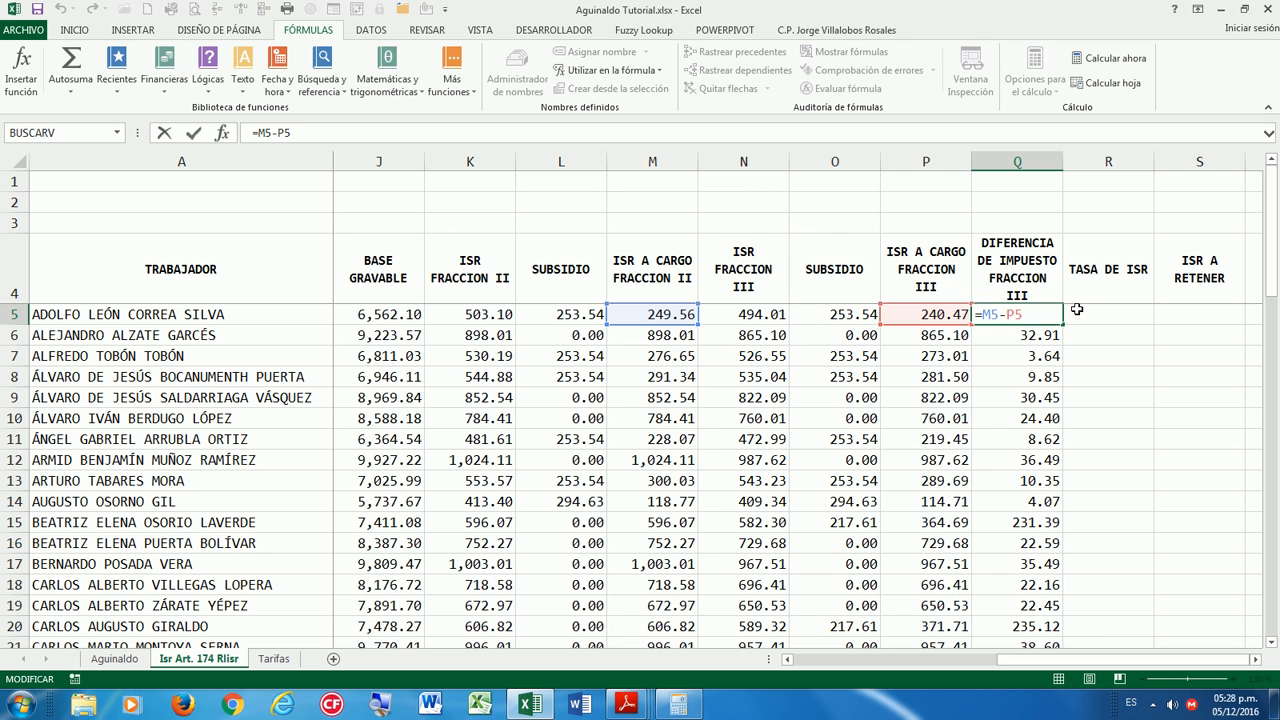
key(ctrl+Return)
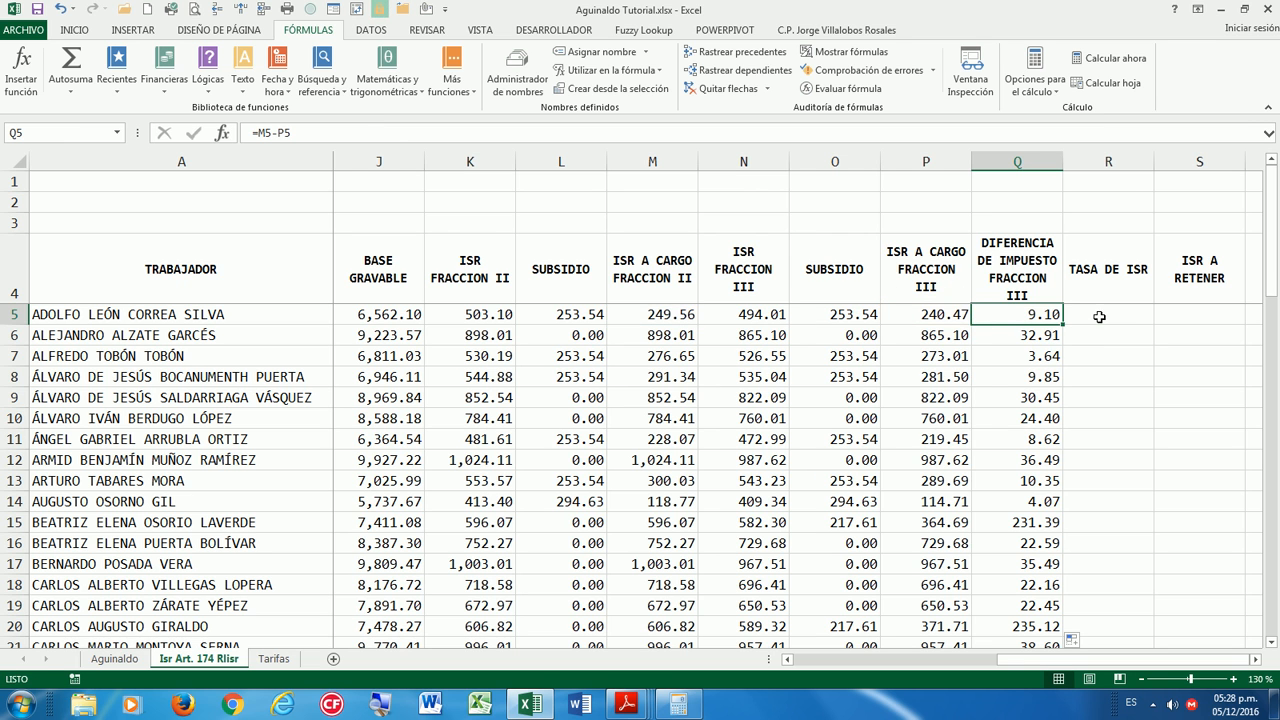
click(1099, 316)
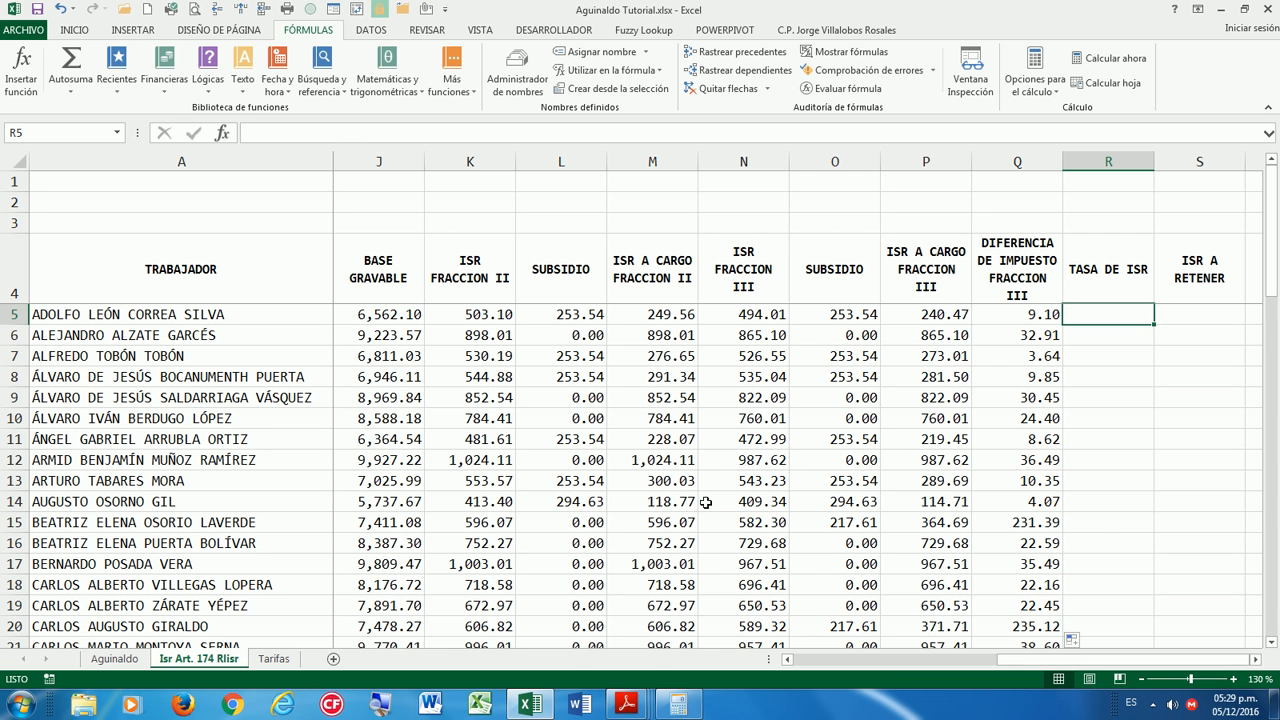
Highlight the fraction IV and V rate clauses in the regulation PDF, then return to the Aguinaldo workbook.
mouse_move(626, 704)
click(1200, 625)
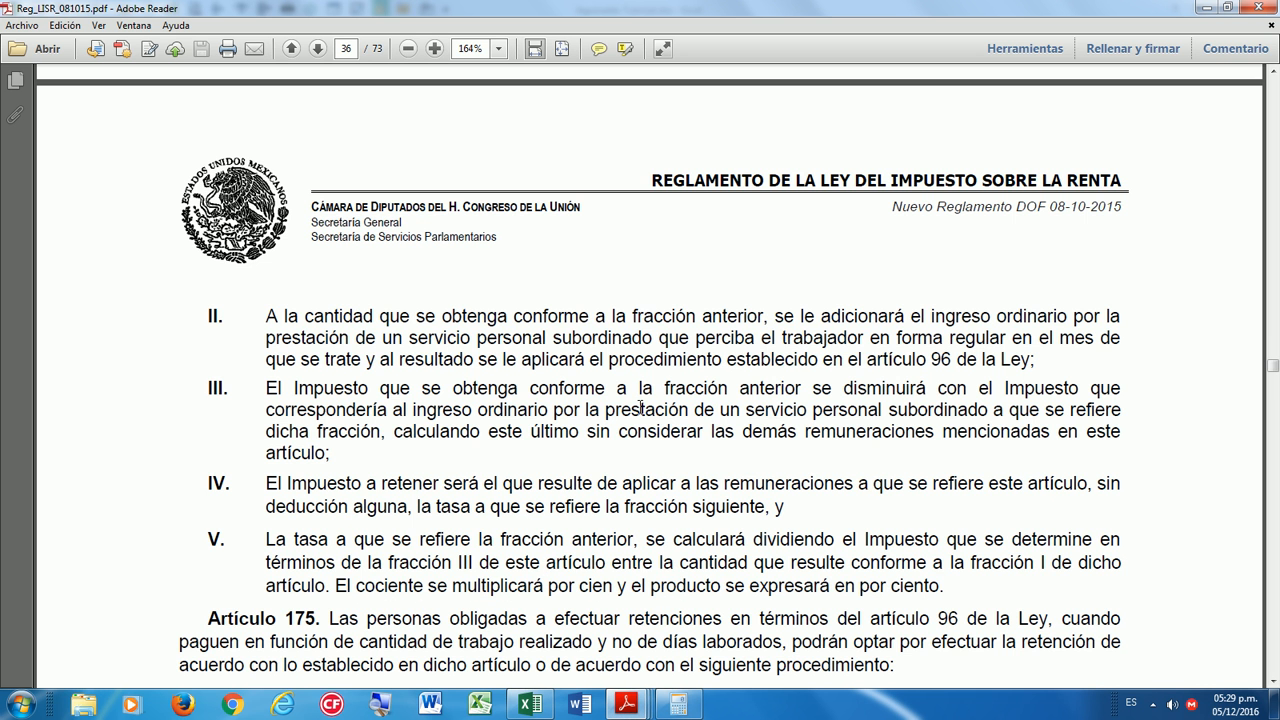
scroll(640, 407, down, 3)
drag(260, 384, 606, 381)
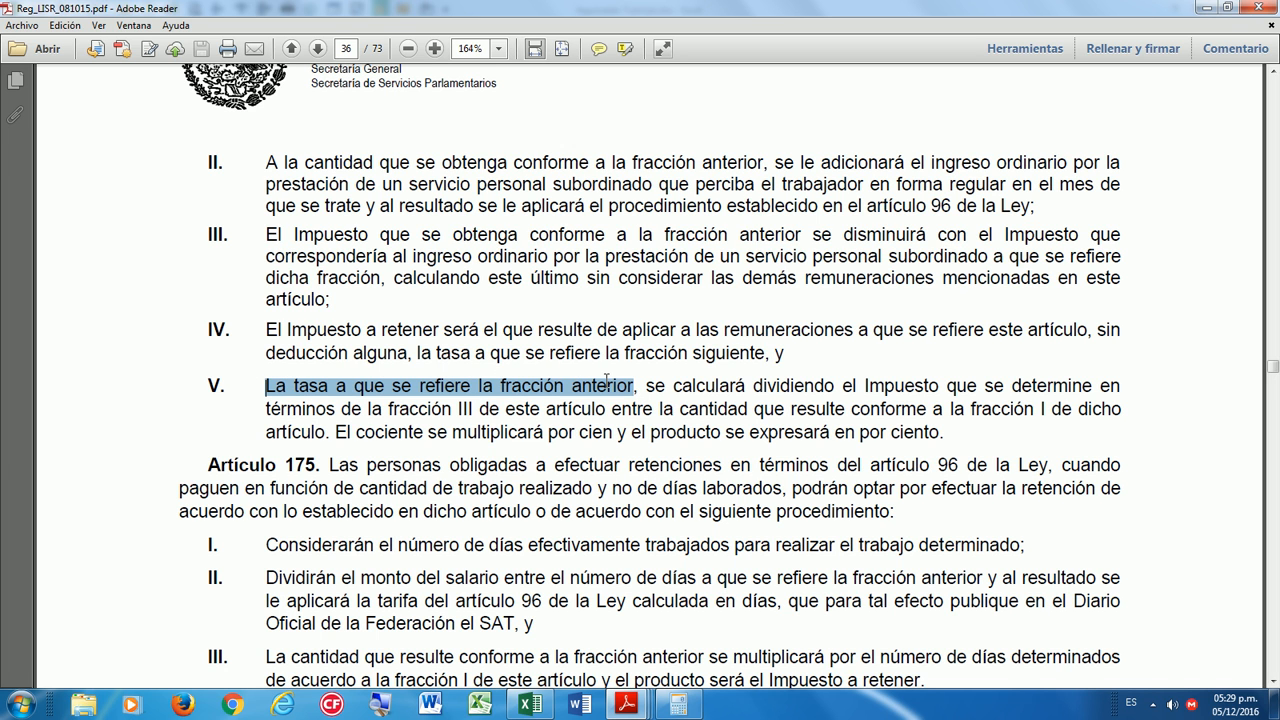
drag(269, 329, 1062, 331)
drag(270, 356, 791, 346)
scroll(556, 341, down, 1)
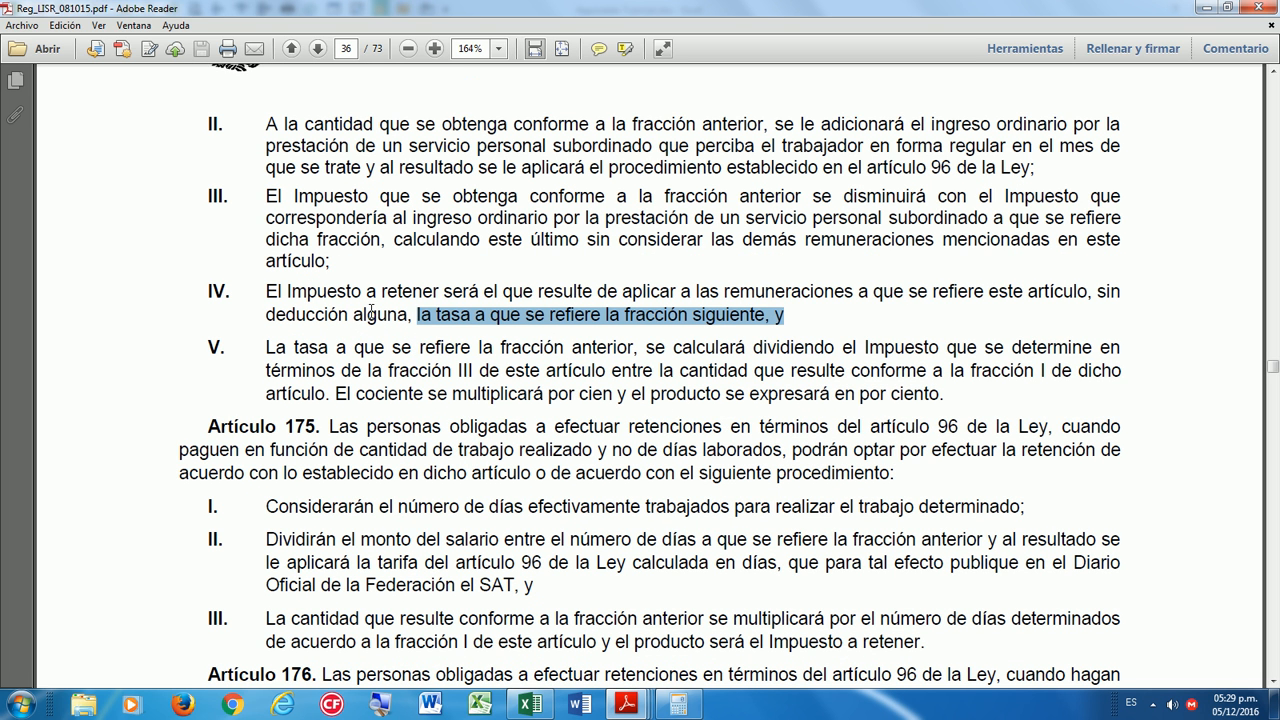
drag(265, 350, 940, 394)
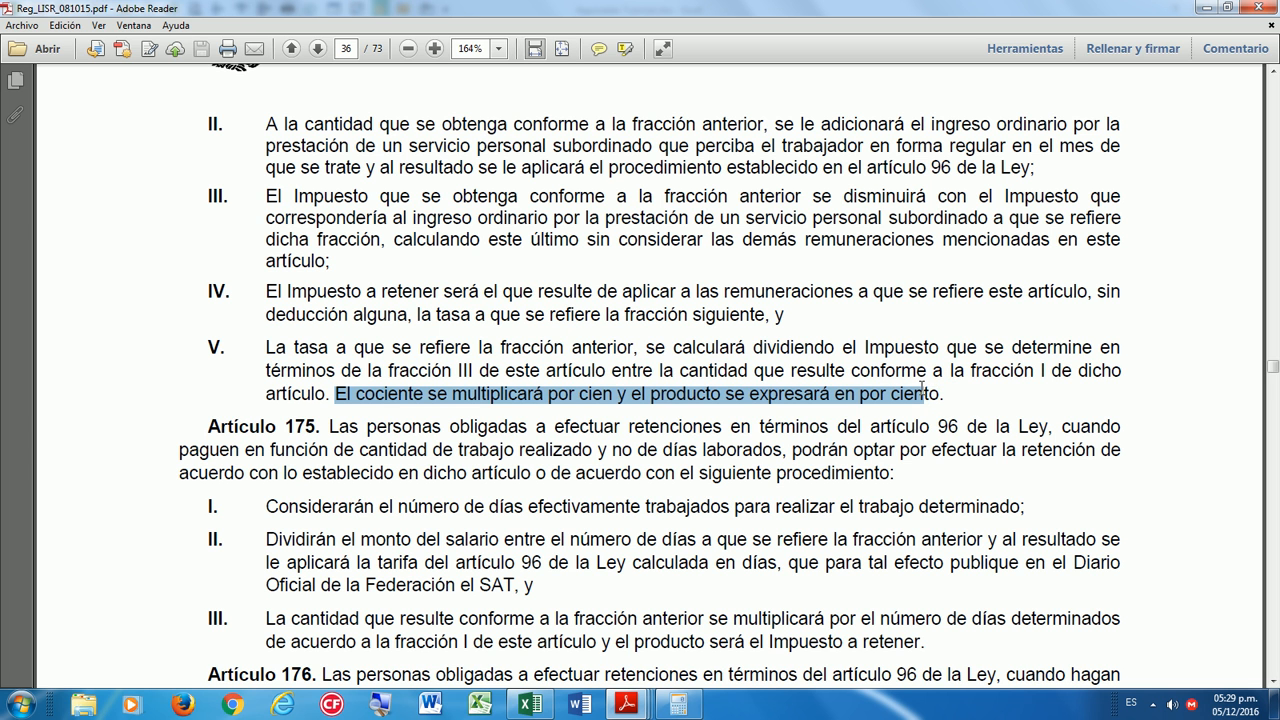
click(904, 374)
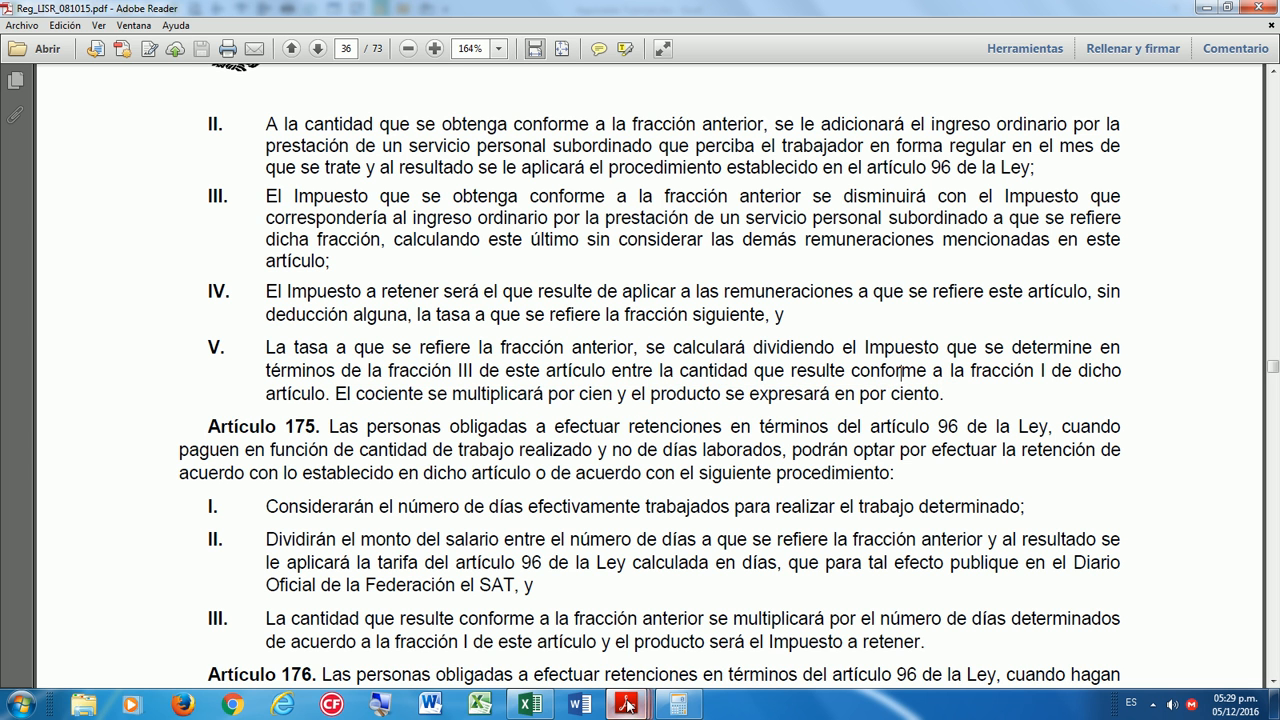
click(530, 704)
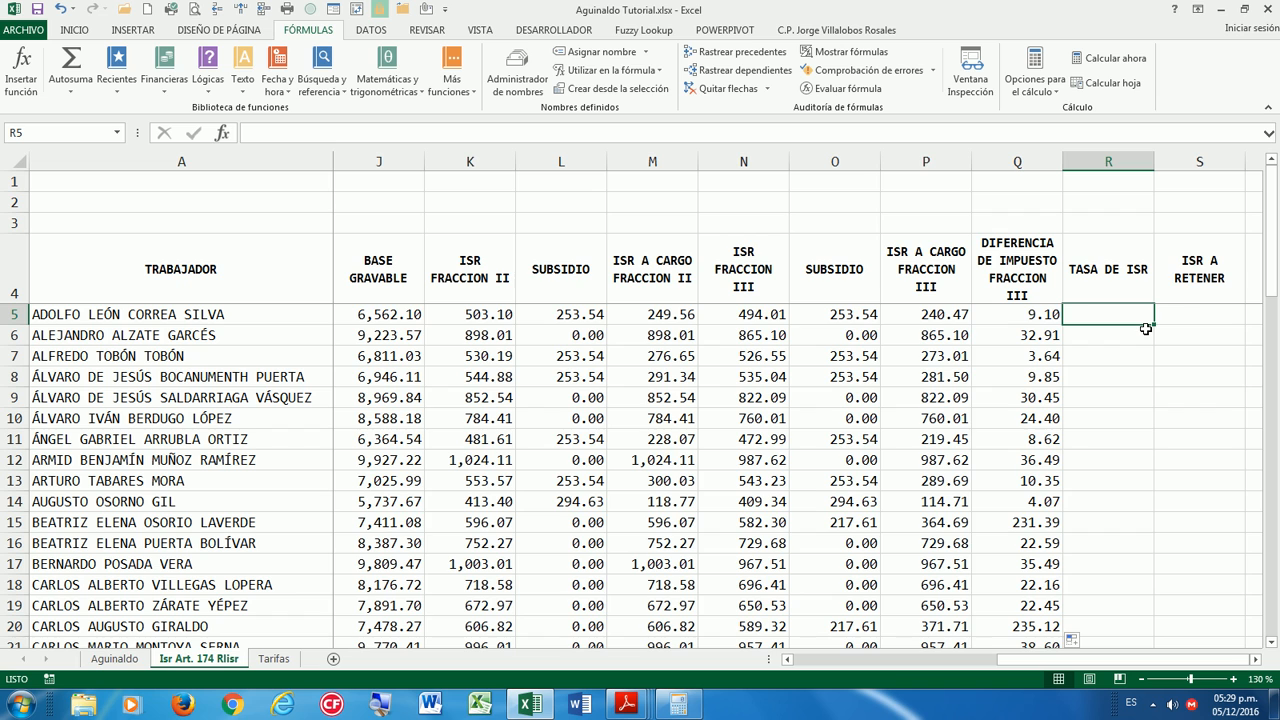
Check how the monthly aguinaldo in H5 is calculated.
drag(1014, 661, 870, 662)
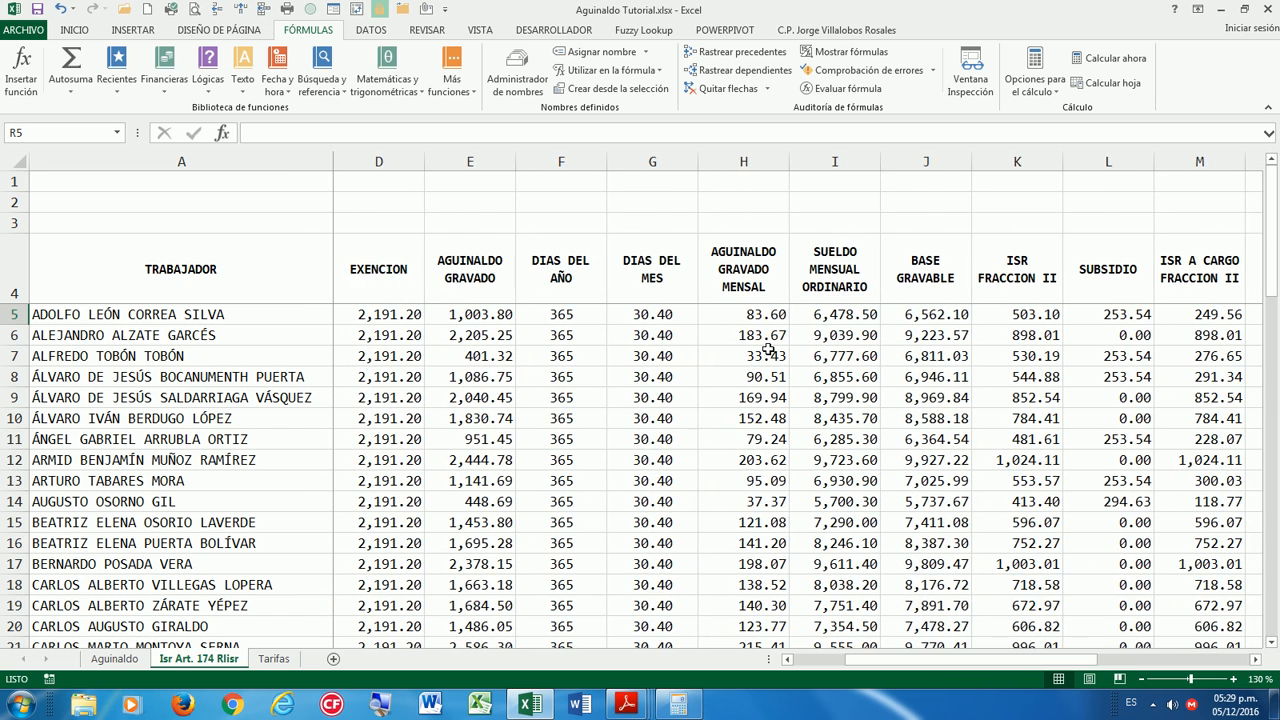
click(765, 313)
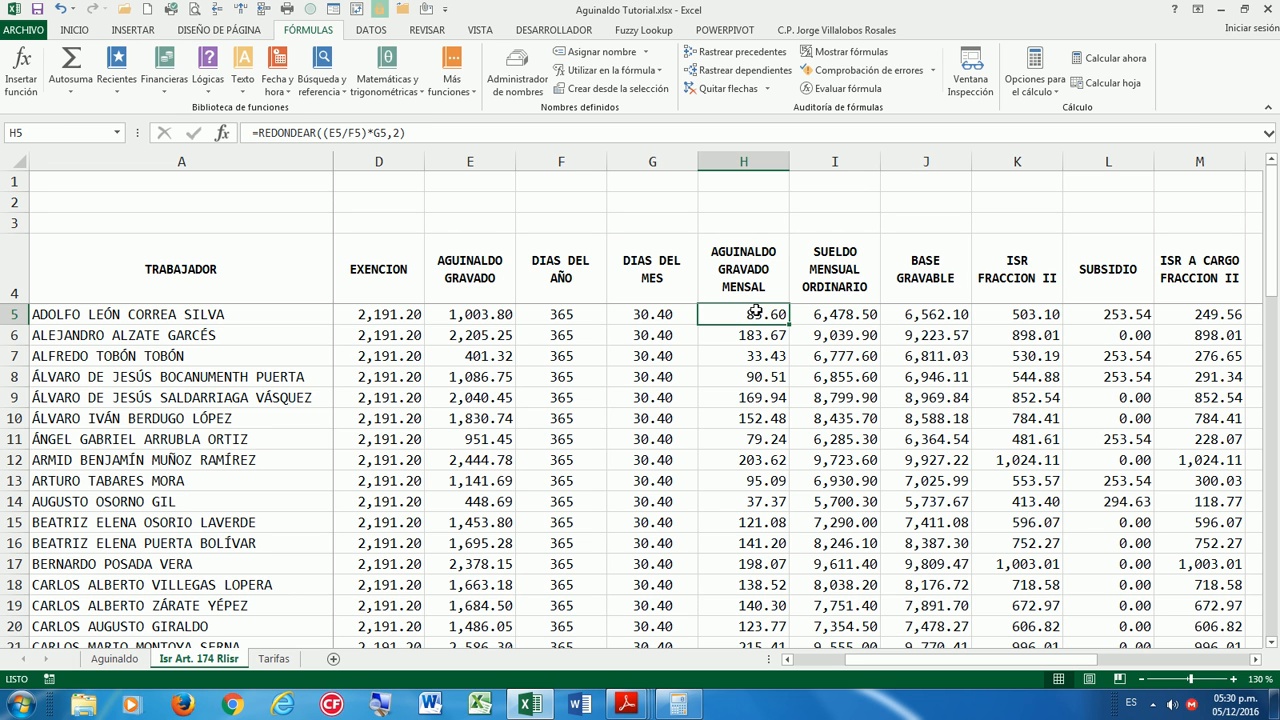
drag(940, 664, 1092, 668)
Enter =REDONDEAR(Q5/H5,2) in R5, showing 0.11.
click(1093, 302)
click(1096, 314)
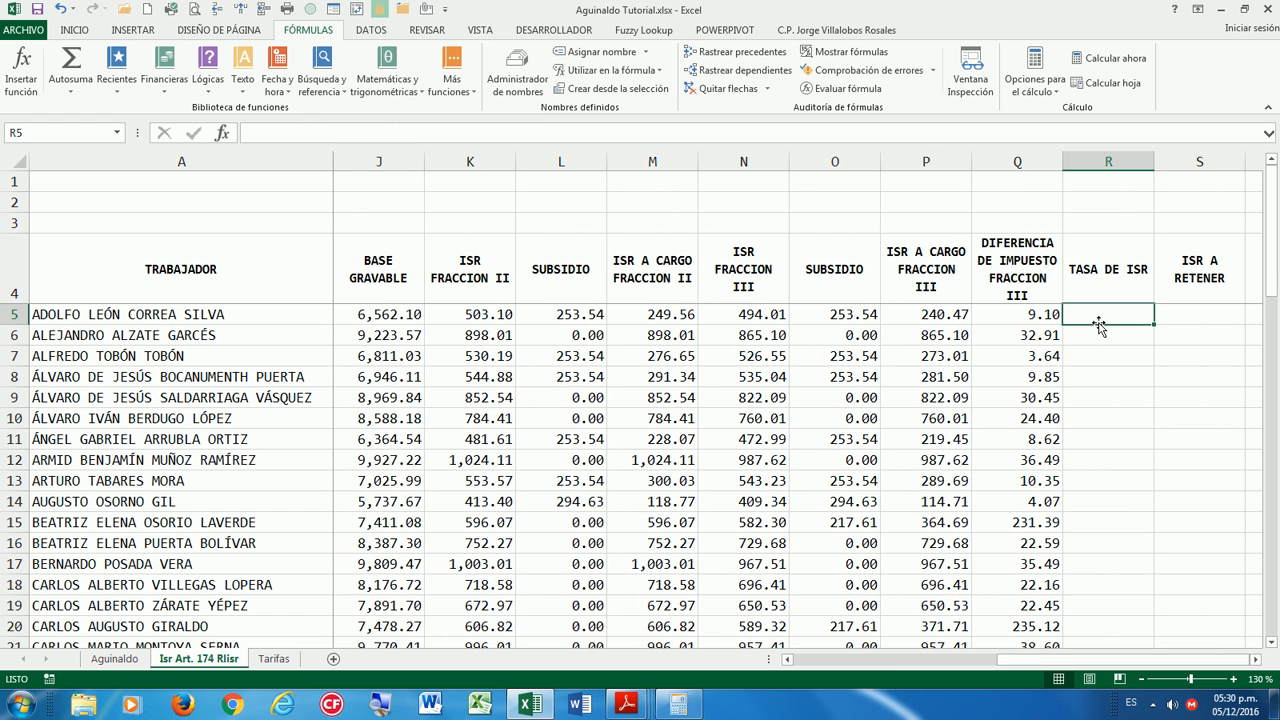
text(=)
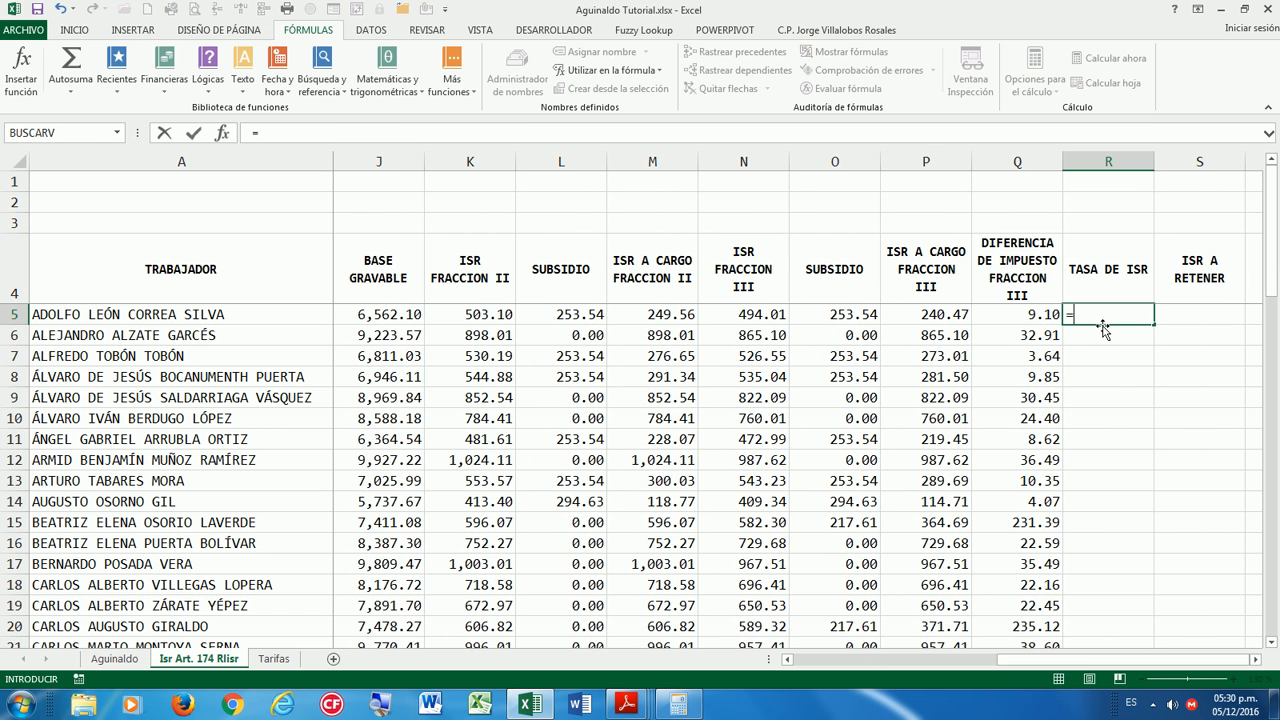
text(RE)
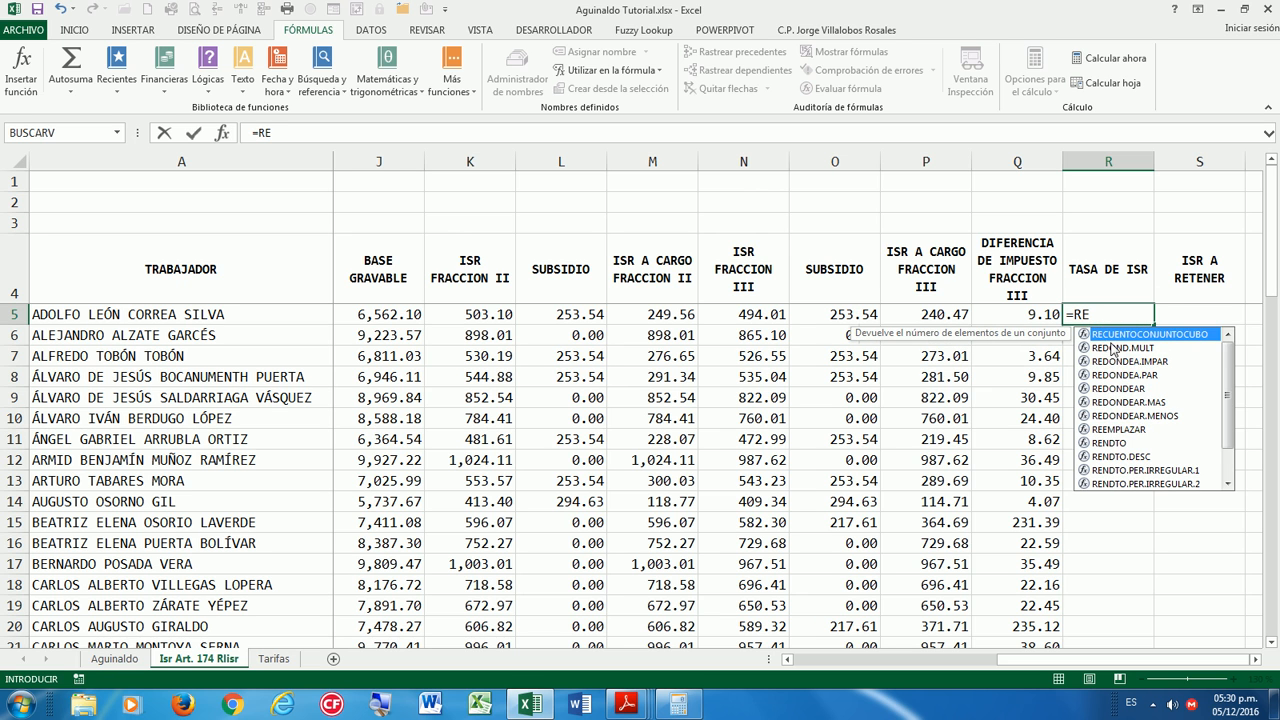
double_click(1117, 390)
click(1035, 318)
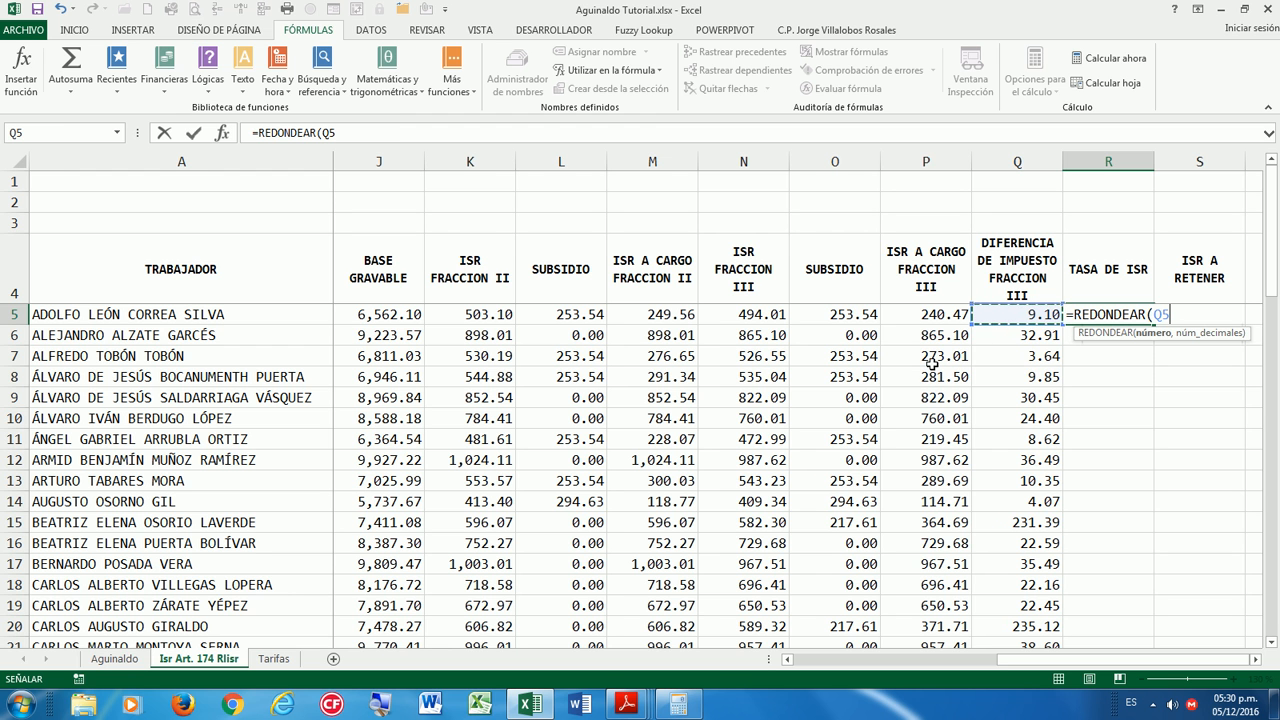
text(/)
drag(1000, 660, 946, 670)
click(471, 319)
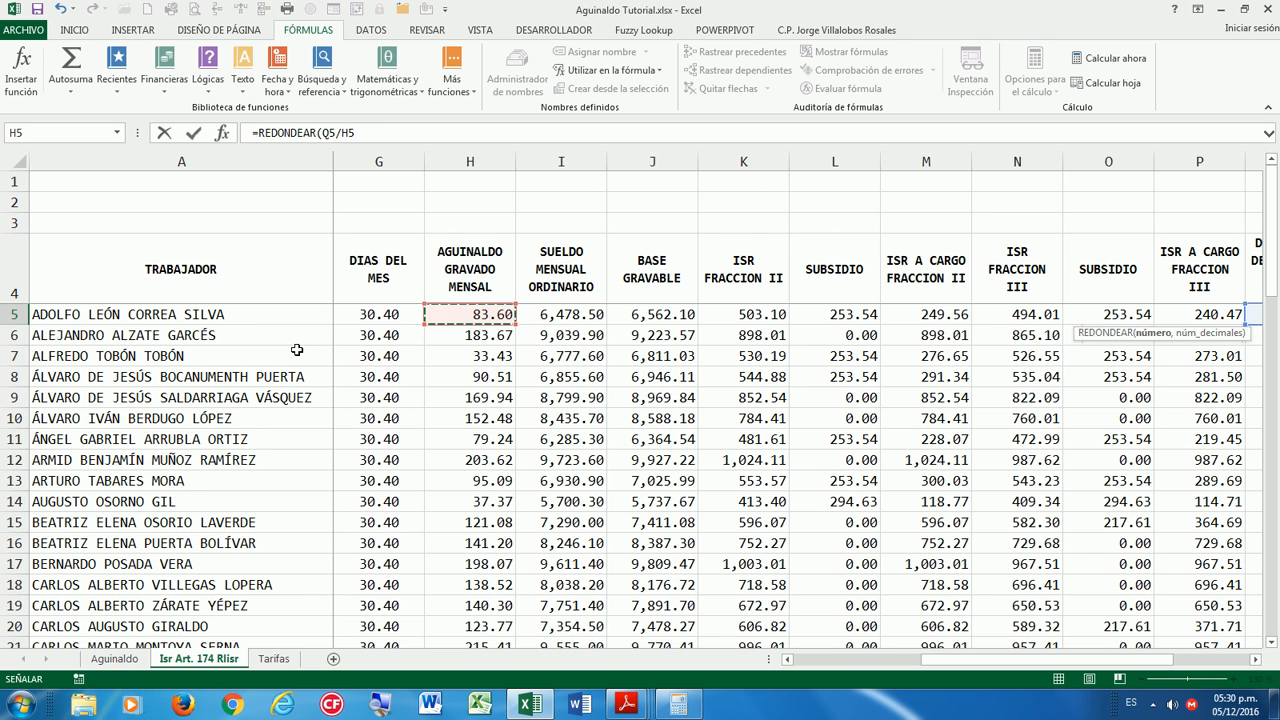
text(,)
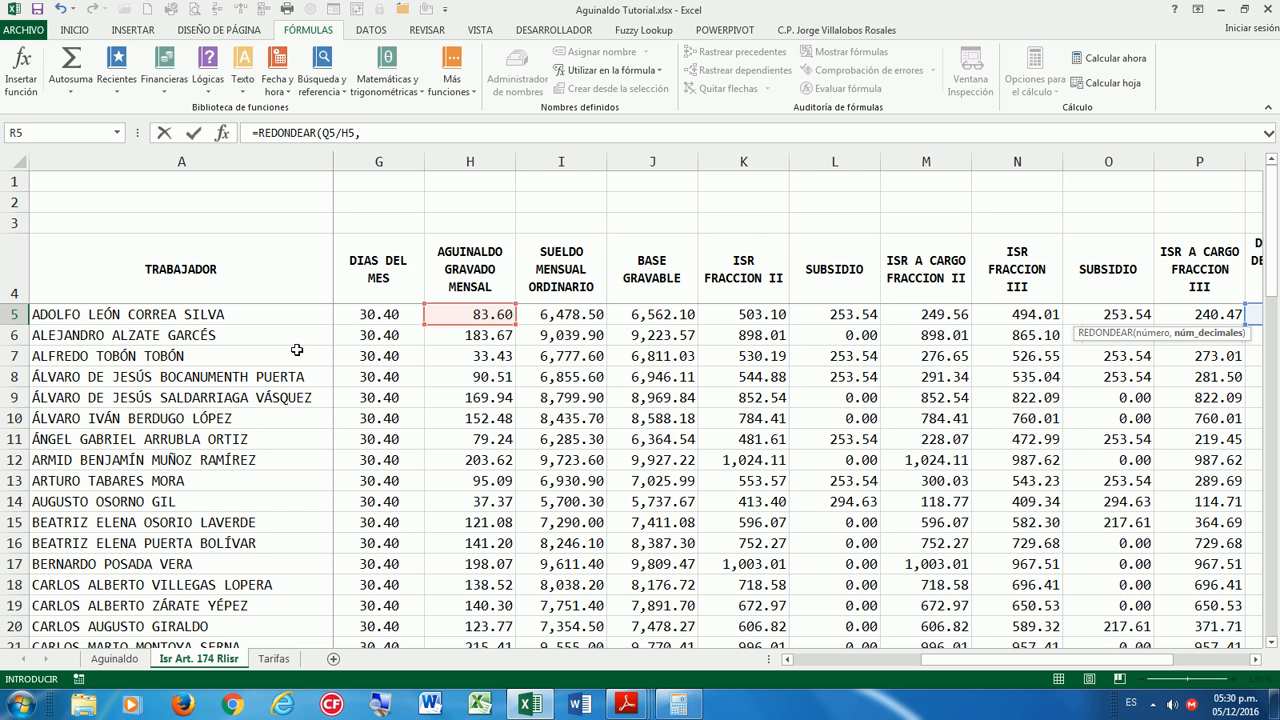
text(2))
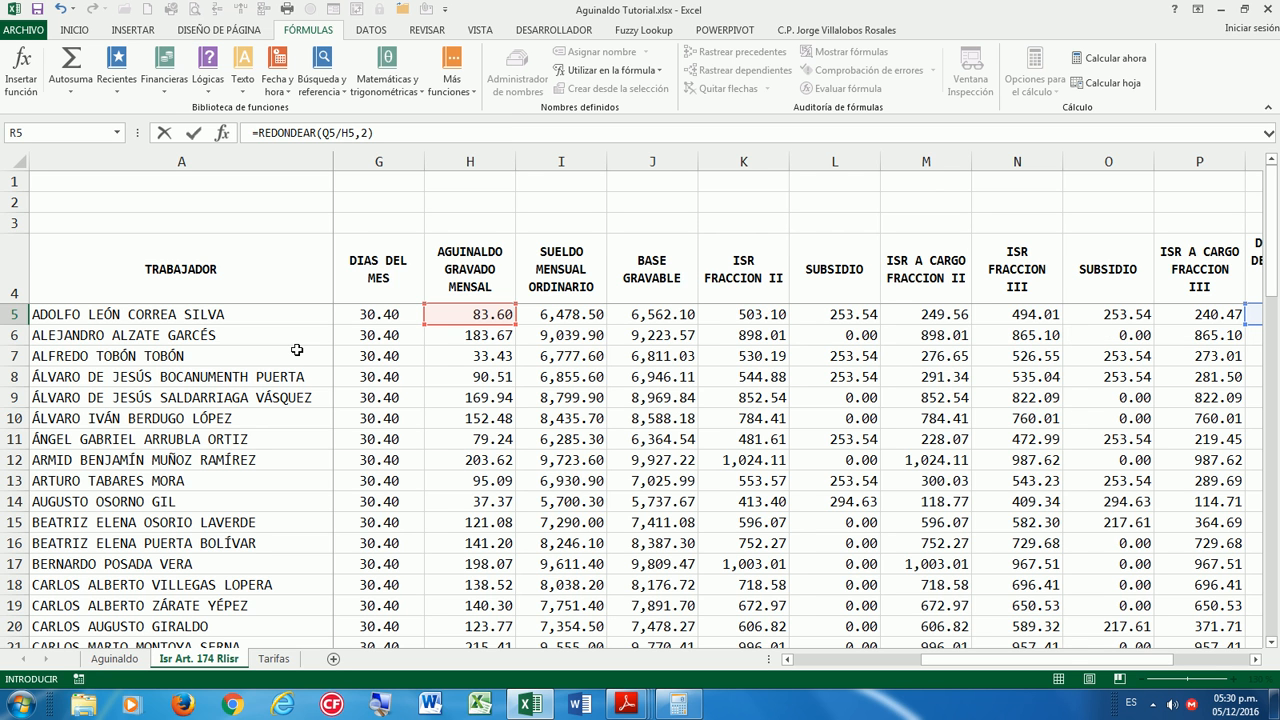
key(ctrl+Return)
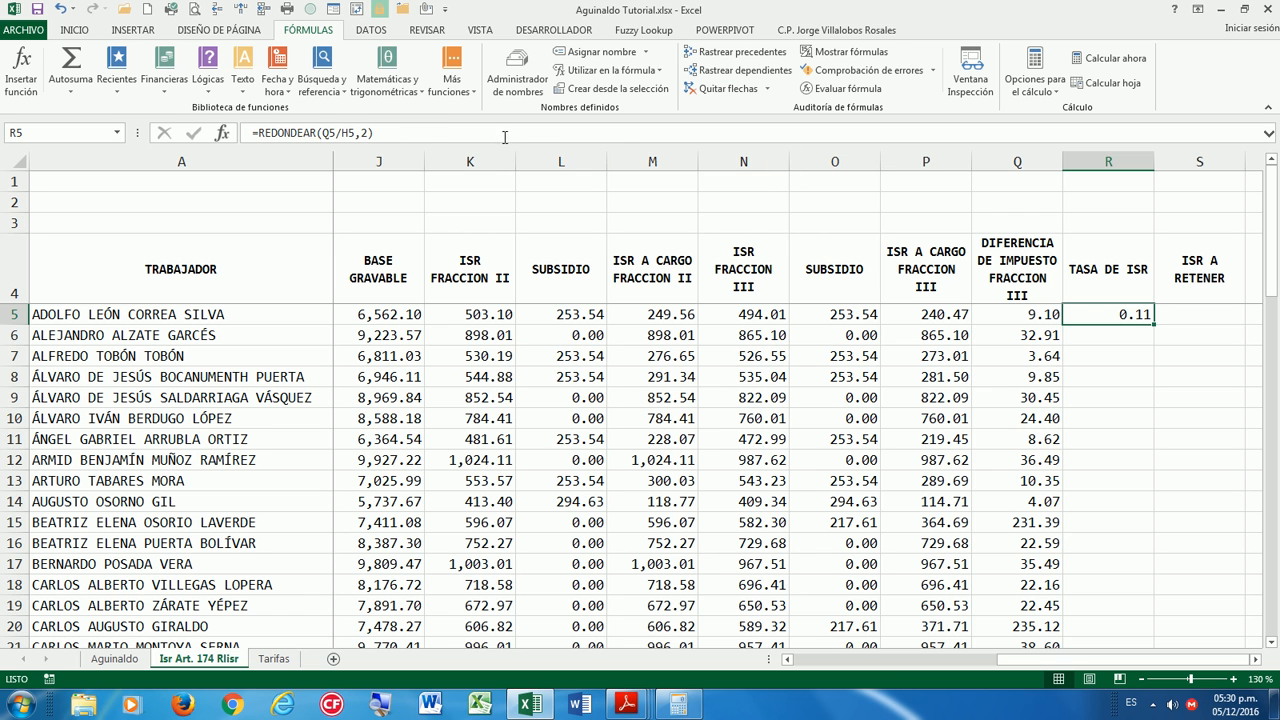
Multiply R5's rate formula by 100 and reduce its displayed decimals.
click(390, 132)
text(*100)
key(Return)
key(Down)
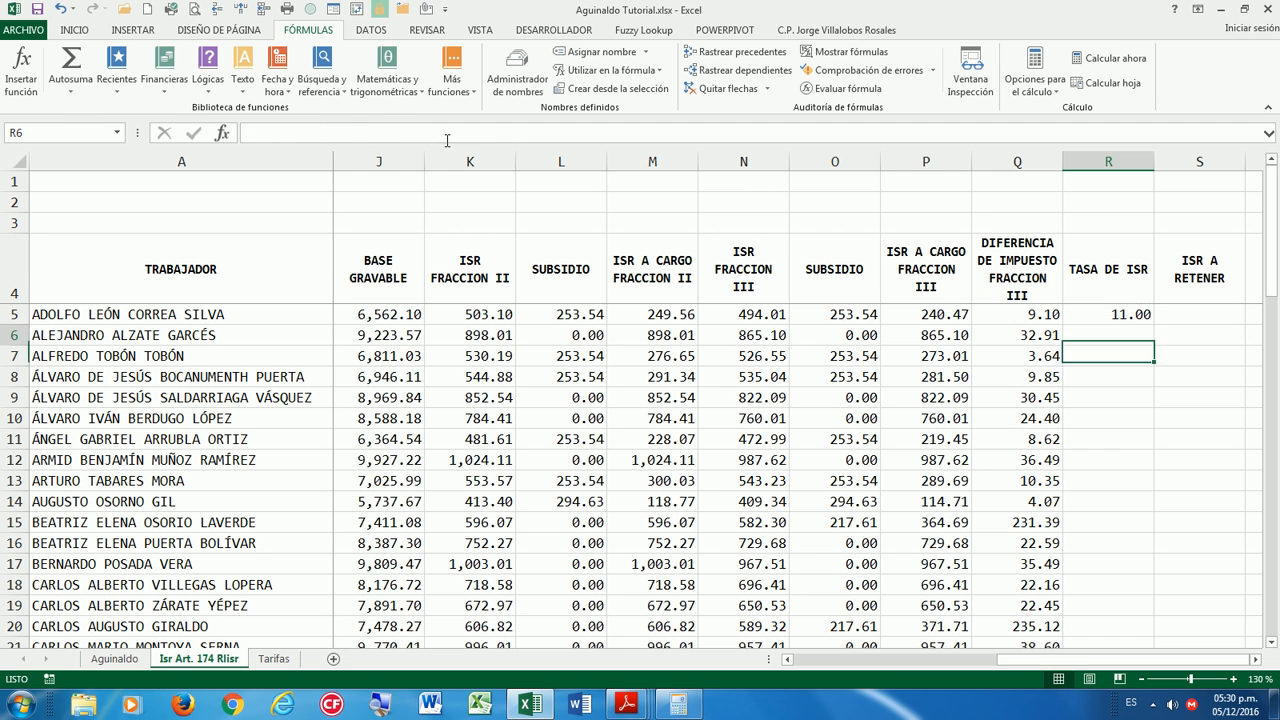
key(Up)
key(Up)
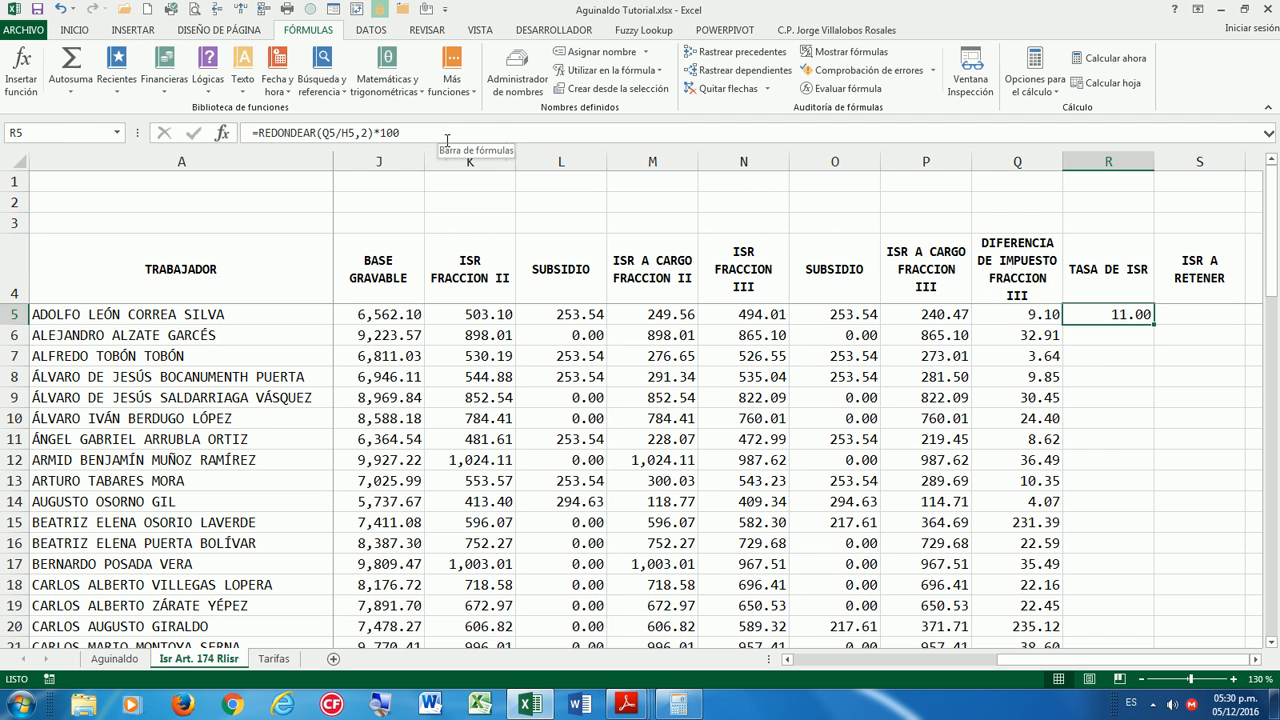
click(76, 31)
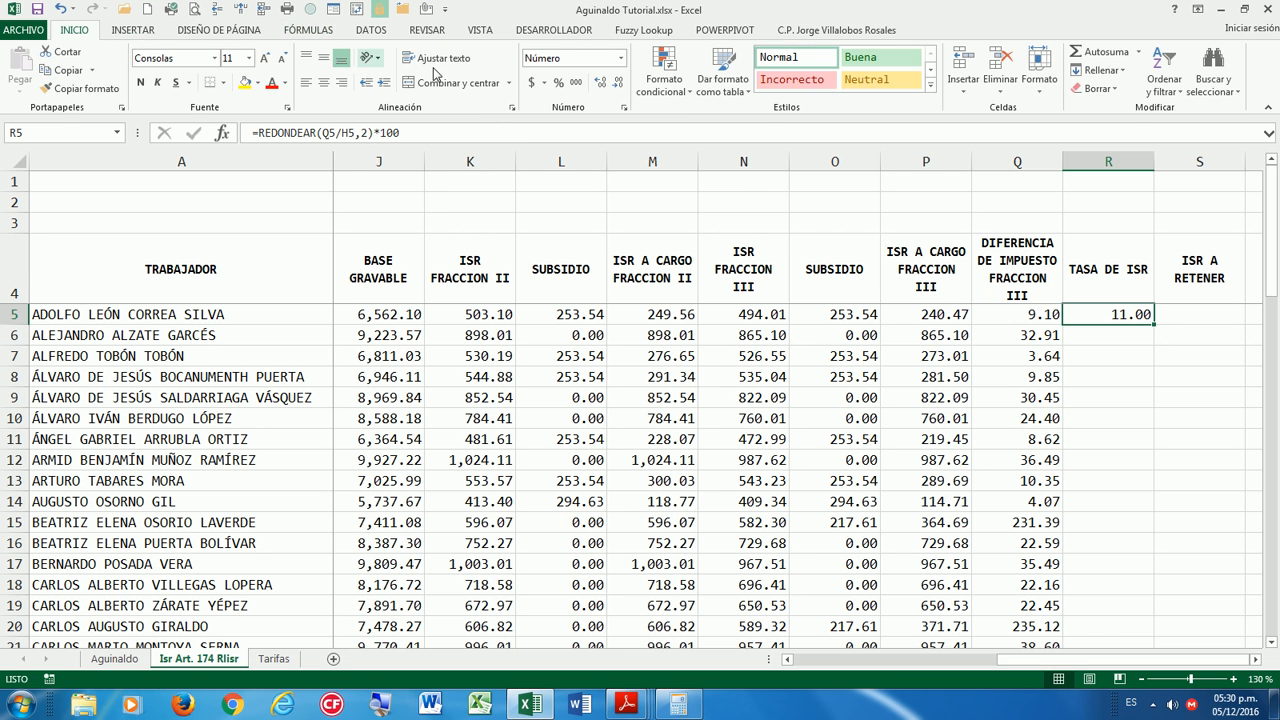
click(618, 84)
Round to 4 decimals, =REDONDEAR(Q5/H5,4)*100, giving 10.88, and fill down column R.
click(368, 132)
key(BackSpace)
text(4)
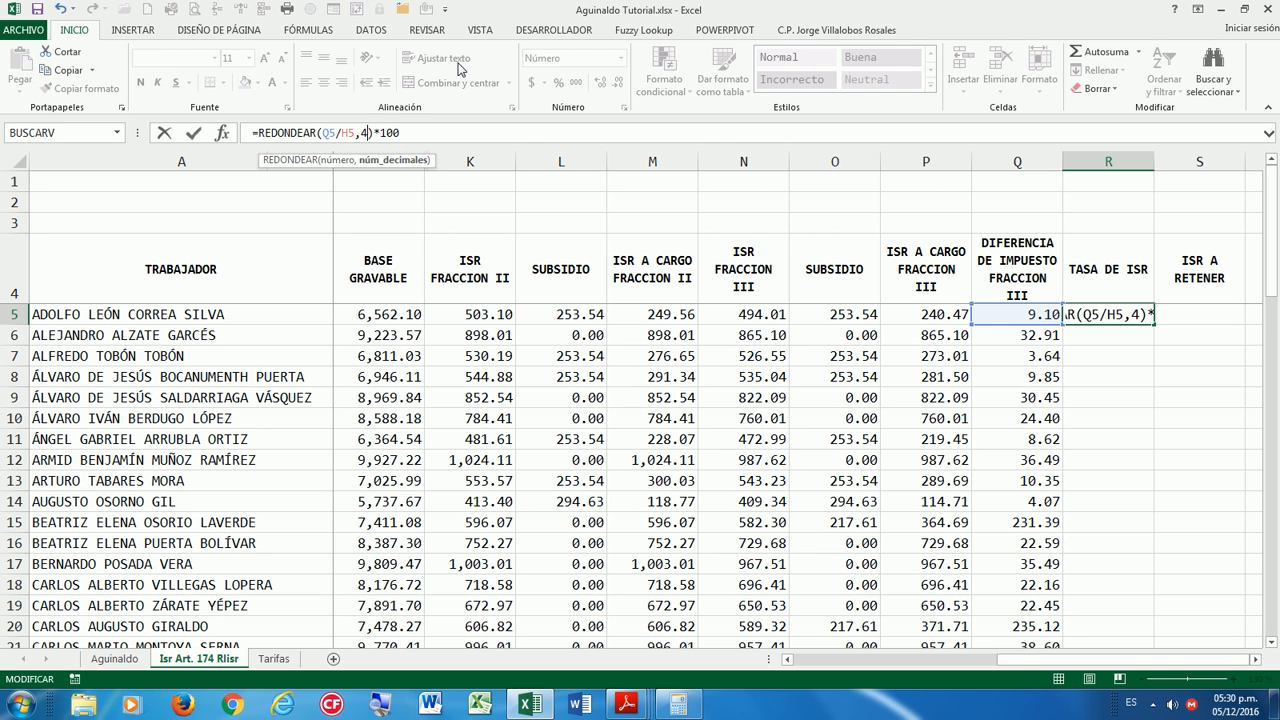
key(Return)
click(1125, 308)
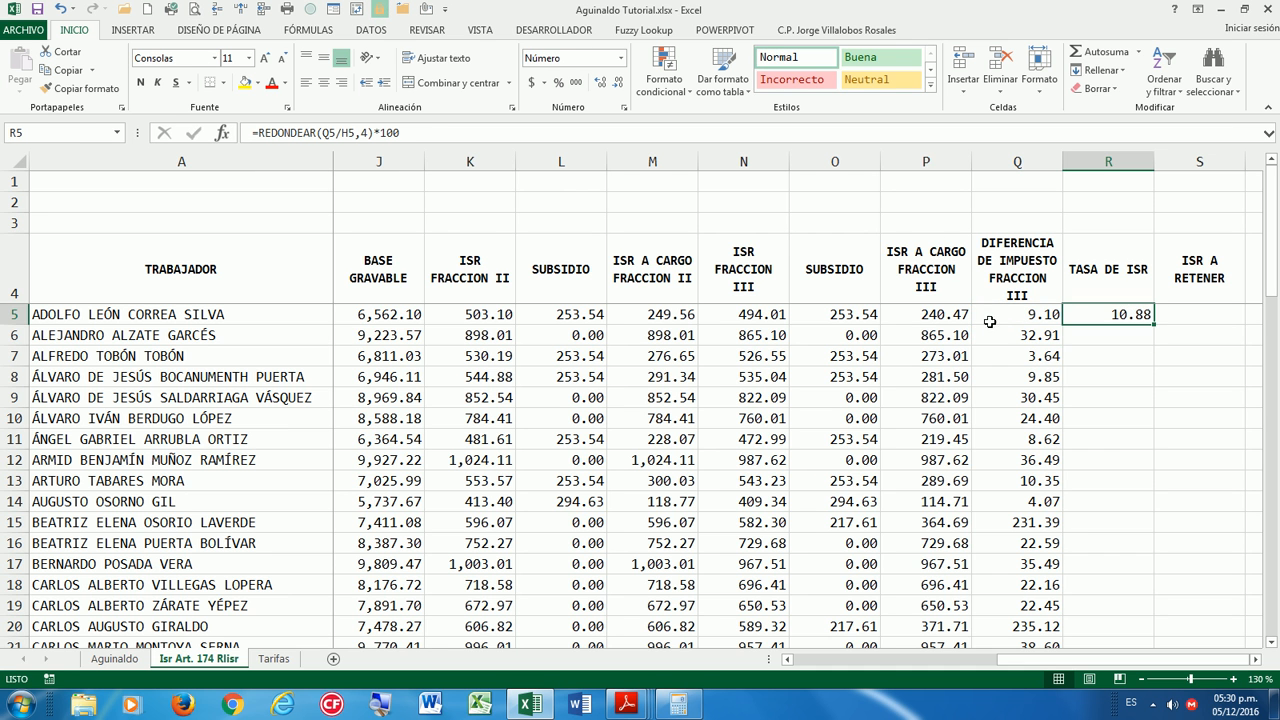
double_click(1155, 325)
scroll(1155, 437, down, 10)
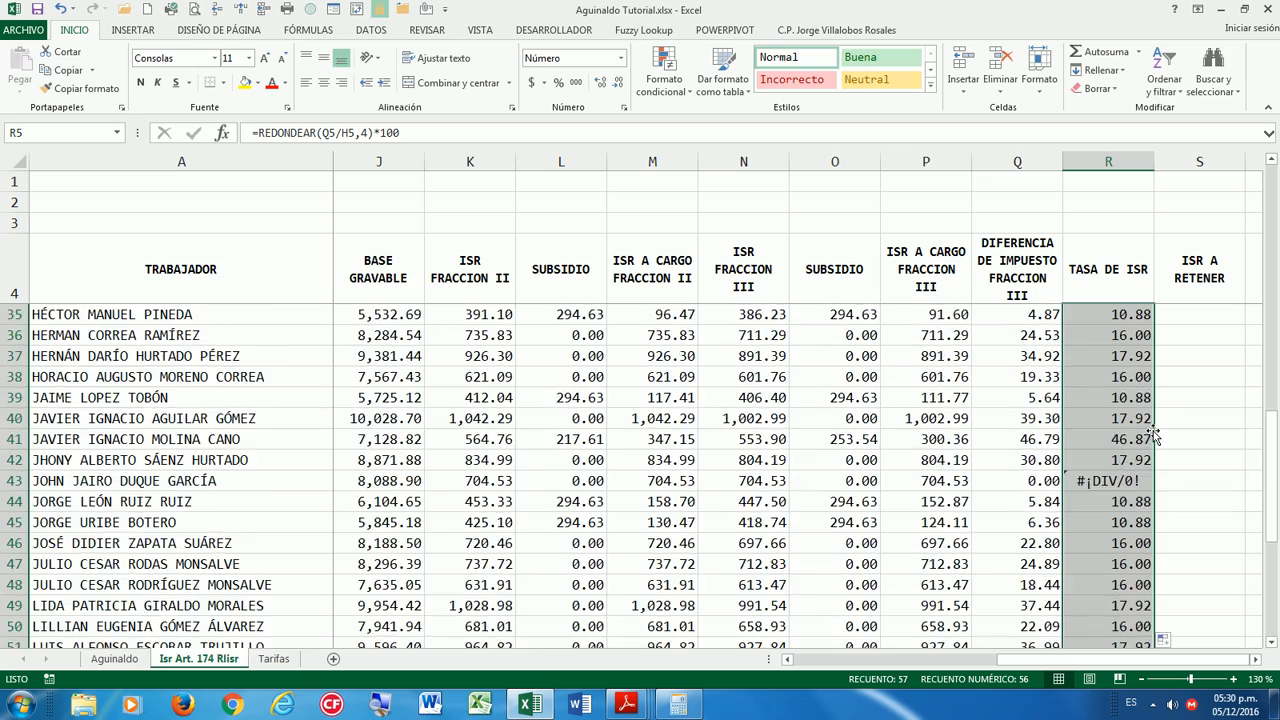
scroll(1153, 435, down, 4)
scroll(1153, 435, up, 2)
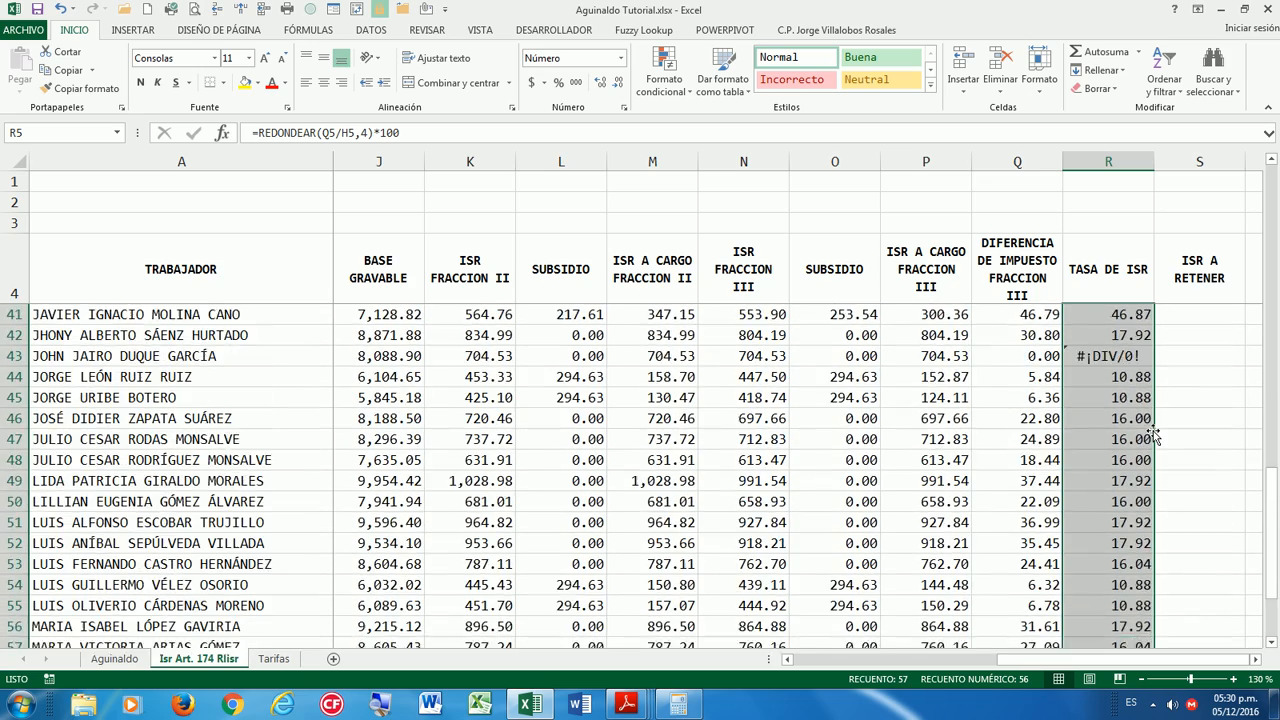
scroll(1153, 435, up, 1)
Trace the #¡DIV/0! error in R43 along row 43, then return to R5.
click(1130, 418)
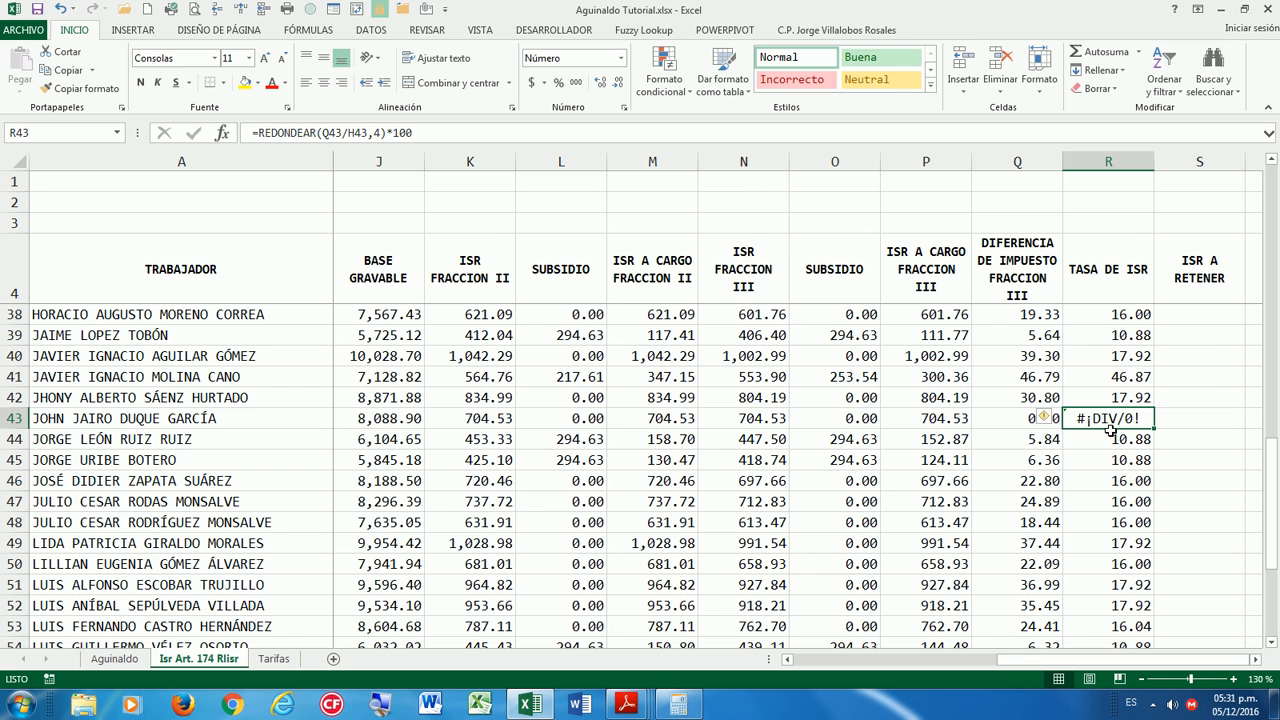
key(Left)
key(Left)
key(Left)
key(Left)
key(Left)
key(Left)
key(Left)
key(Left)
key(Left)
key(Left)
key(Left)
key(Left)
key(Left)
key(Left)
key(Left)
key(Left)
key(Left)
key(Right)
key(Right)
key(Right)
key(Right)
key(Right)
key(Right)
key(Right)
key(Right)
key(Right)
key(Right)
key(Right)
key(Right)
key(Right)
key(Right)
key(Right)
key(Right)
key(Right)
key(Right)
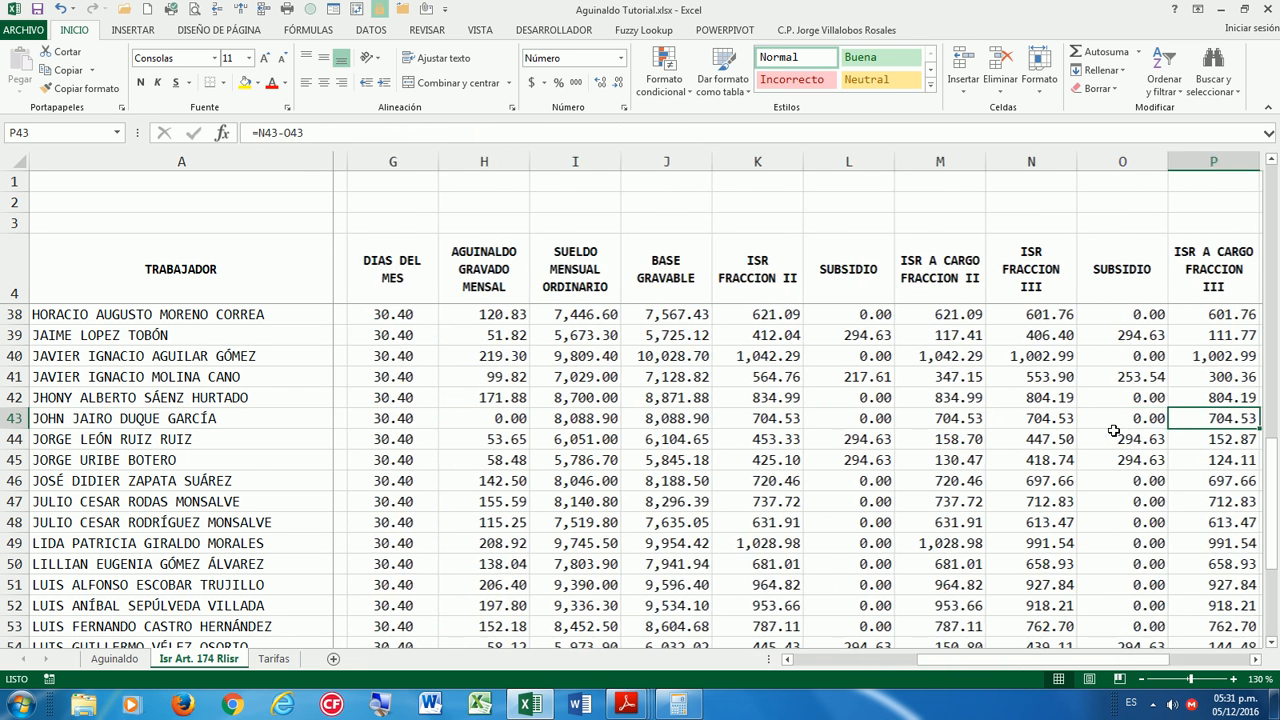
key(Left)
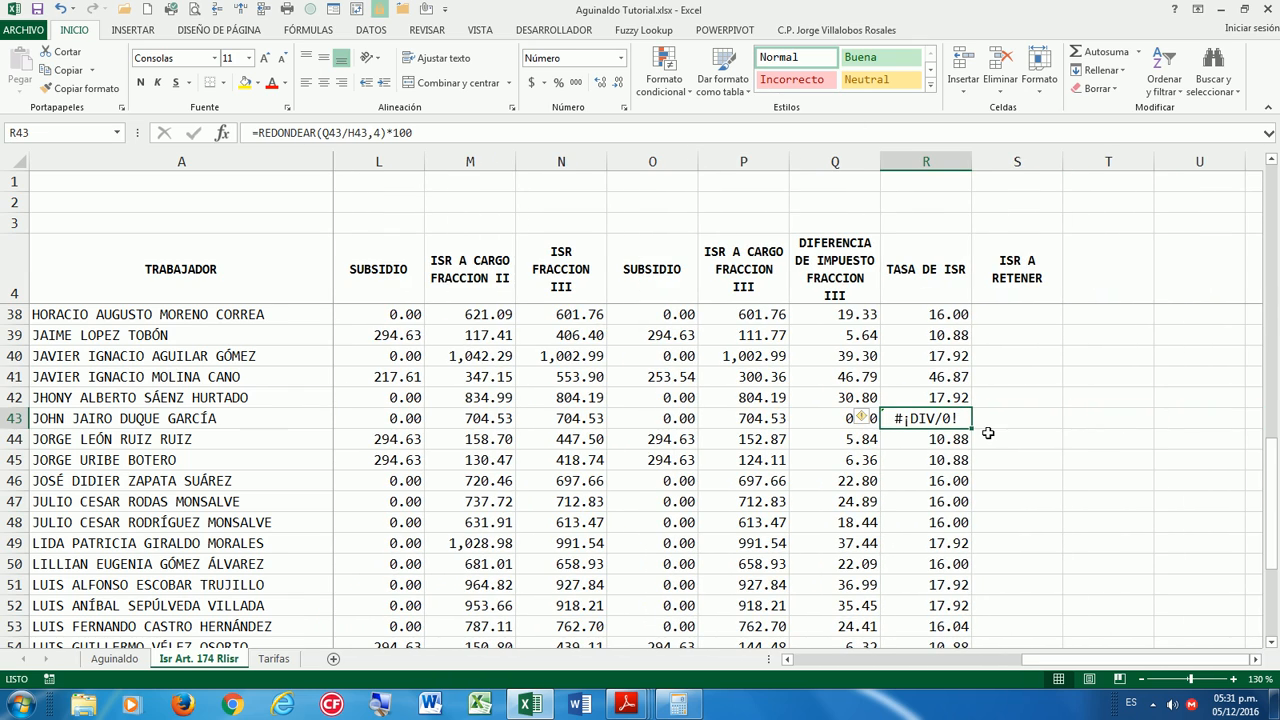
scroll(987, 428, up, 10)
scroll(987, 428, up, 1)
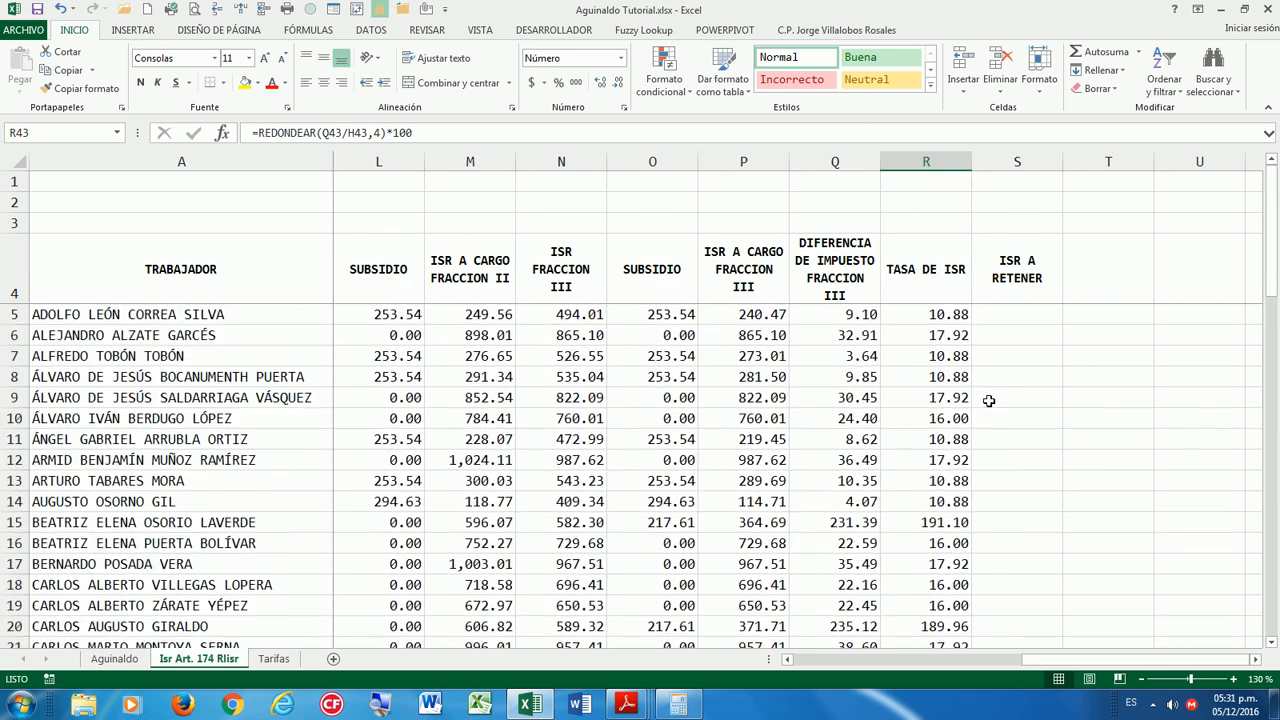
click(934, 316)
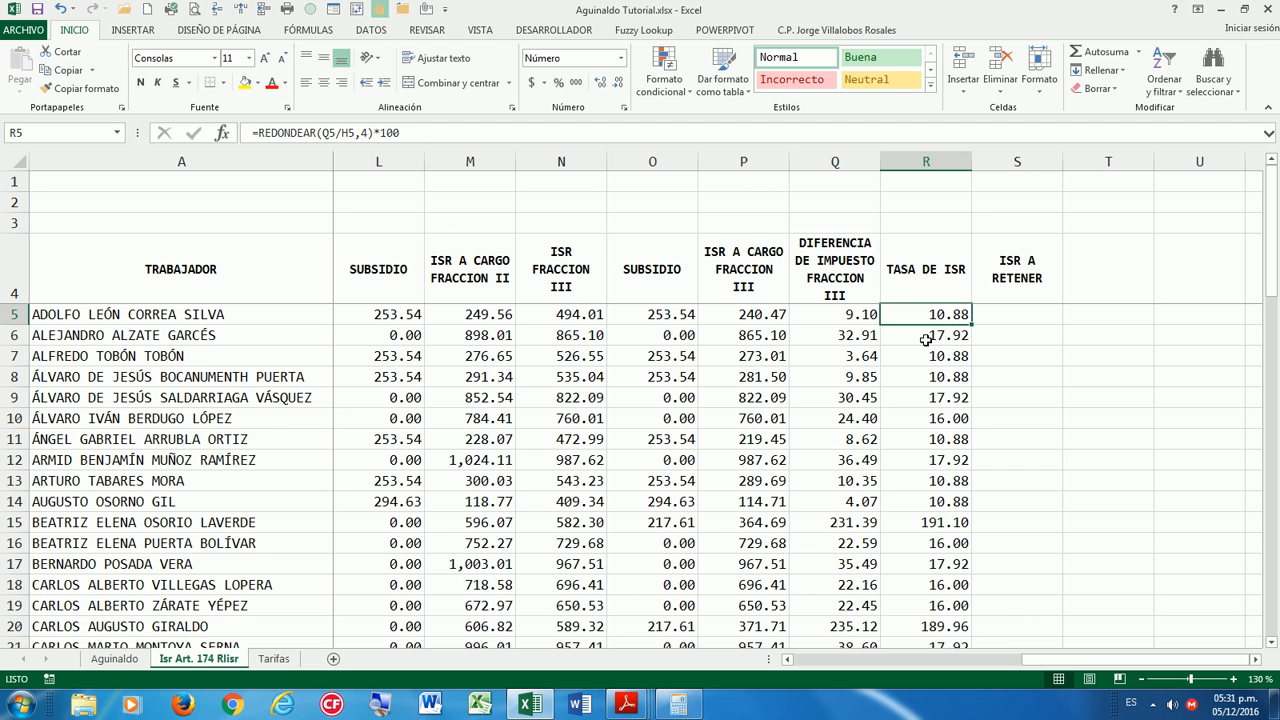
Wrap R5's rate formula in SI.ERROR(…,0) and fill it down column R.
click(266, 131)
text(SI)
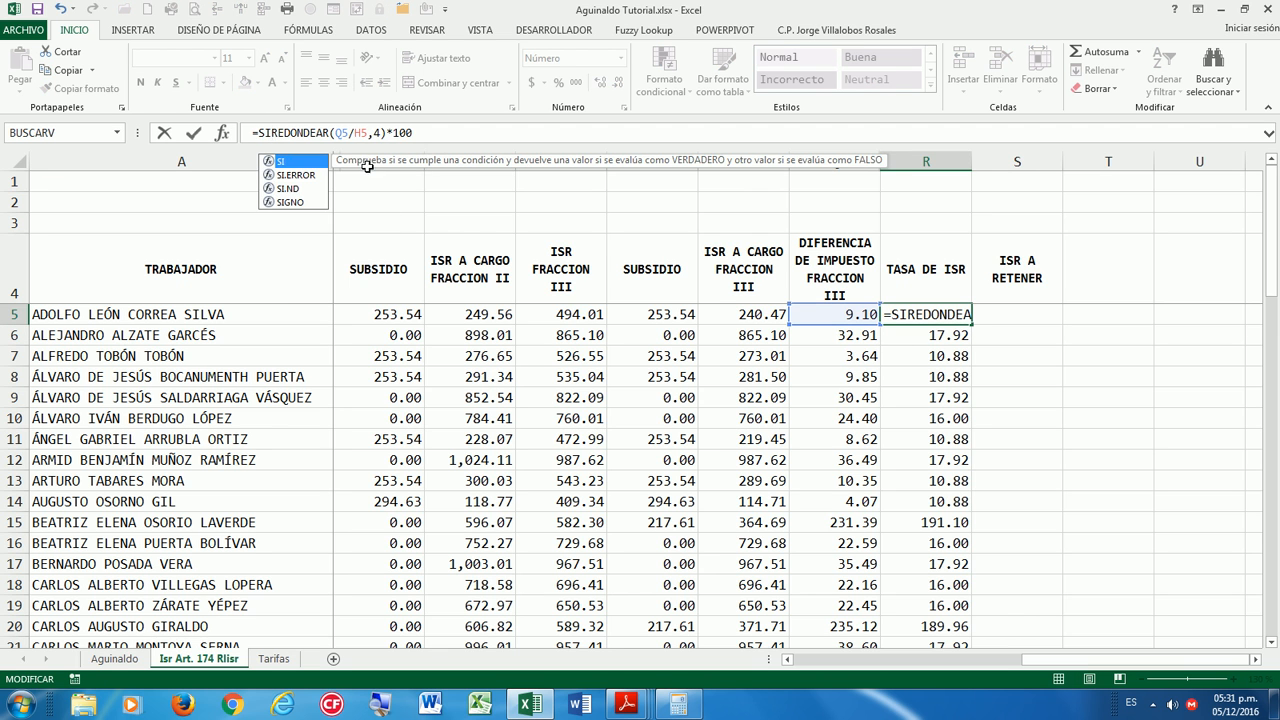
double_click(308, 176)
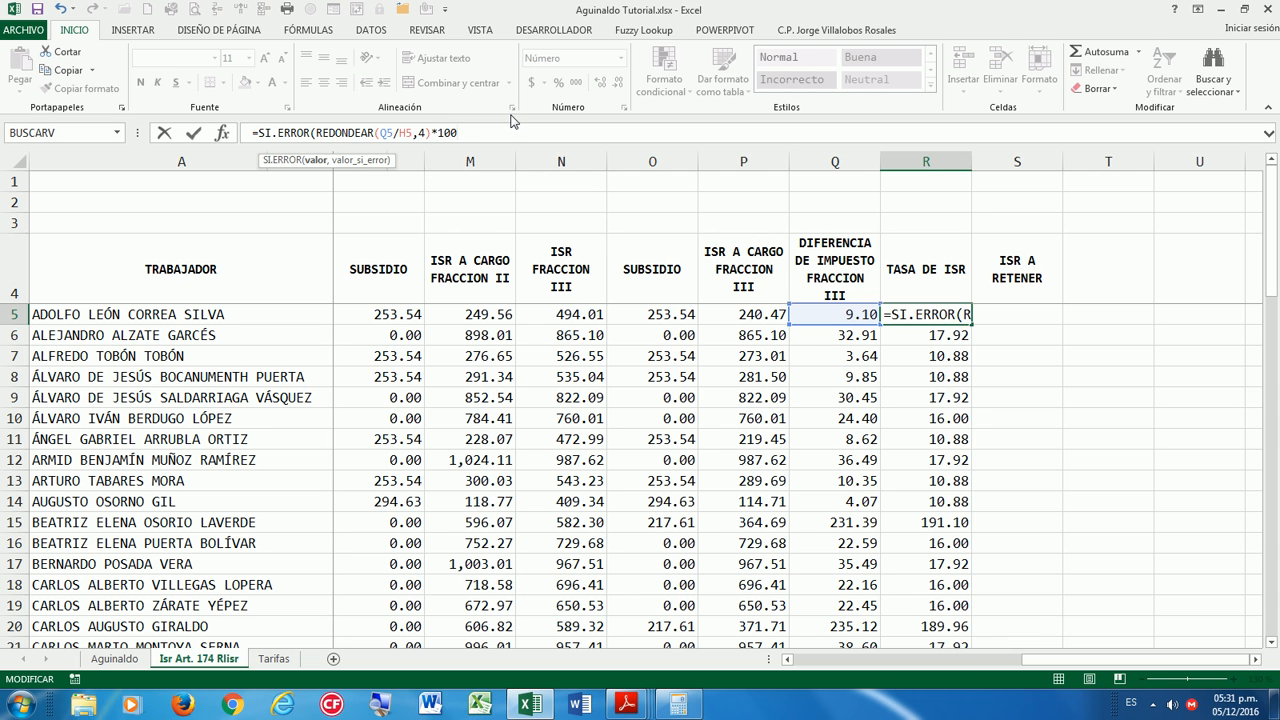
key(End)
text(,0))
key(Return)
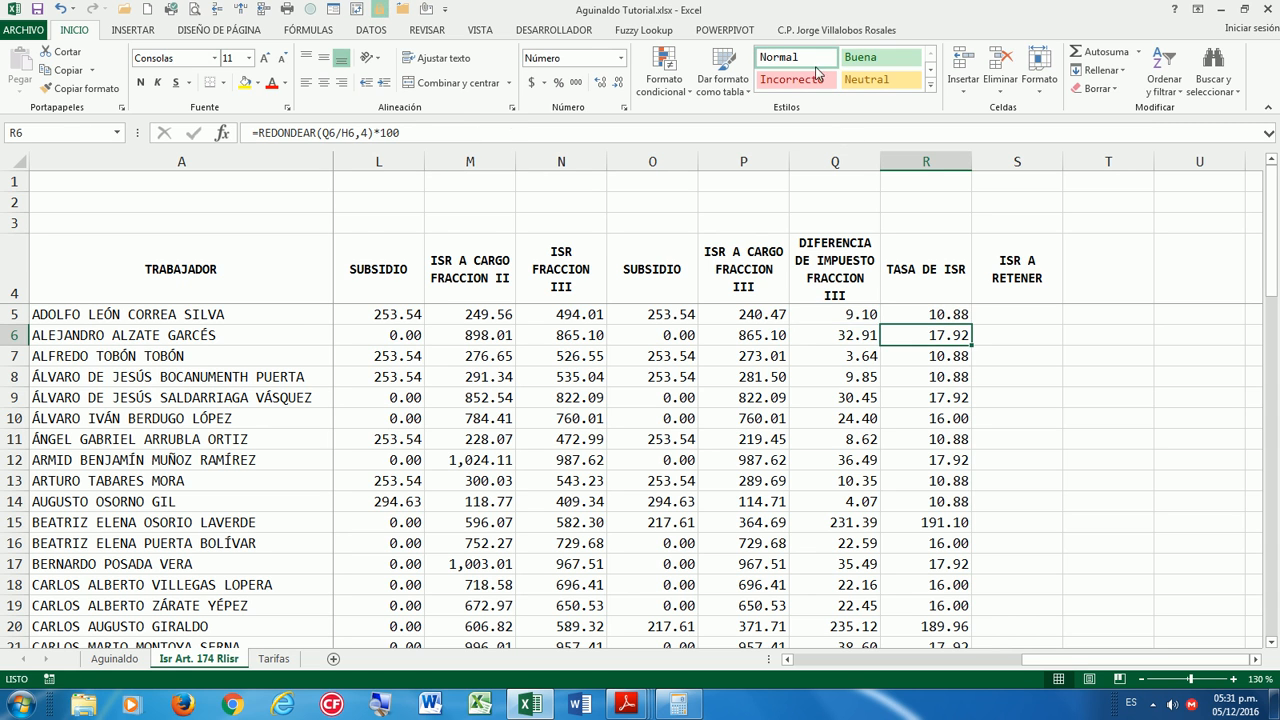
click(965, 316)
double_click(969, 316)
scroll(1040, 400, down, 9)
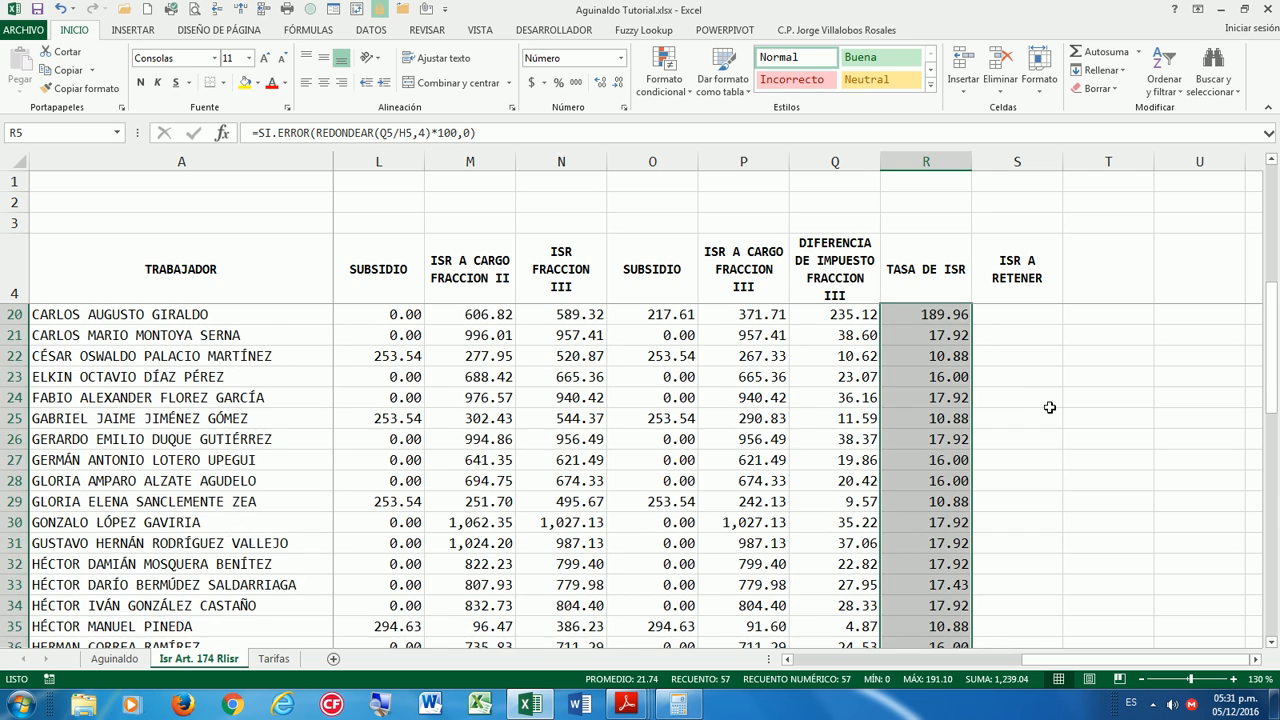
scroll(1063, 434, down, 8)
scroll(1066, 438, up, 4)
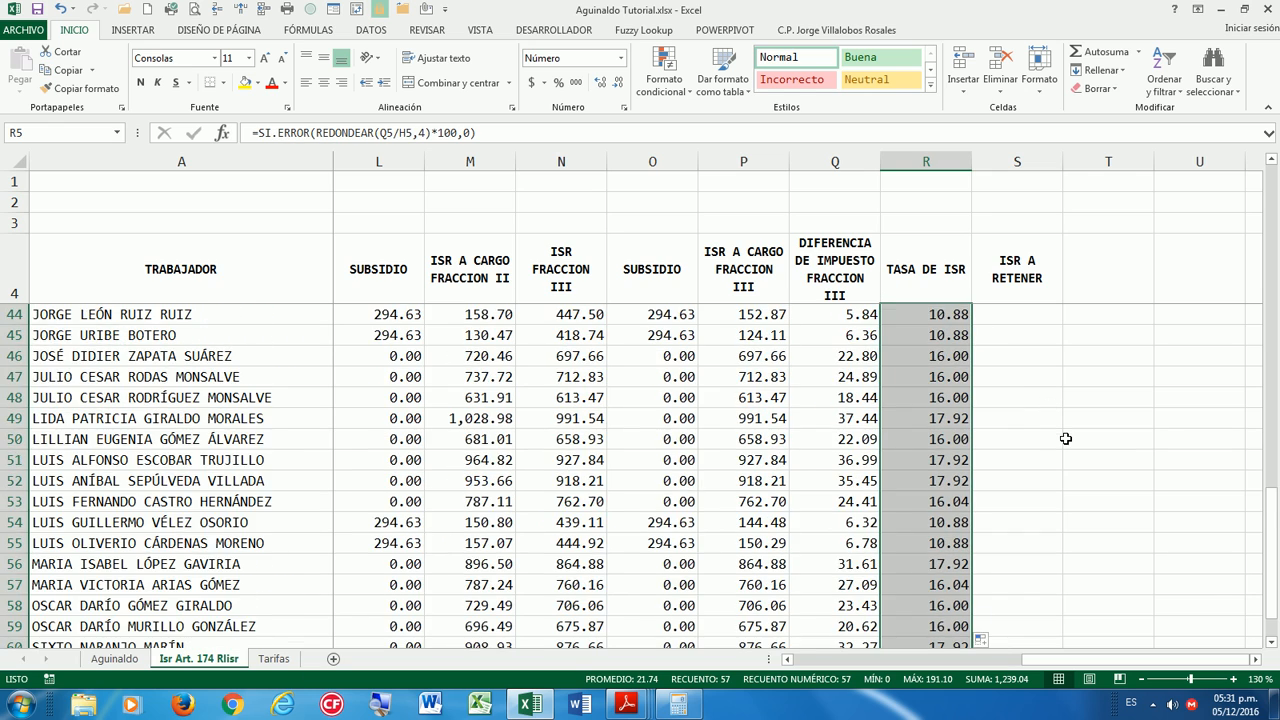
scroll(1066, 438, up, 13)
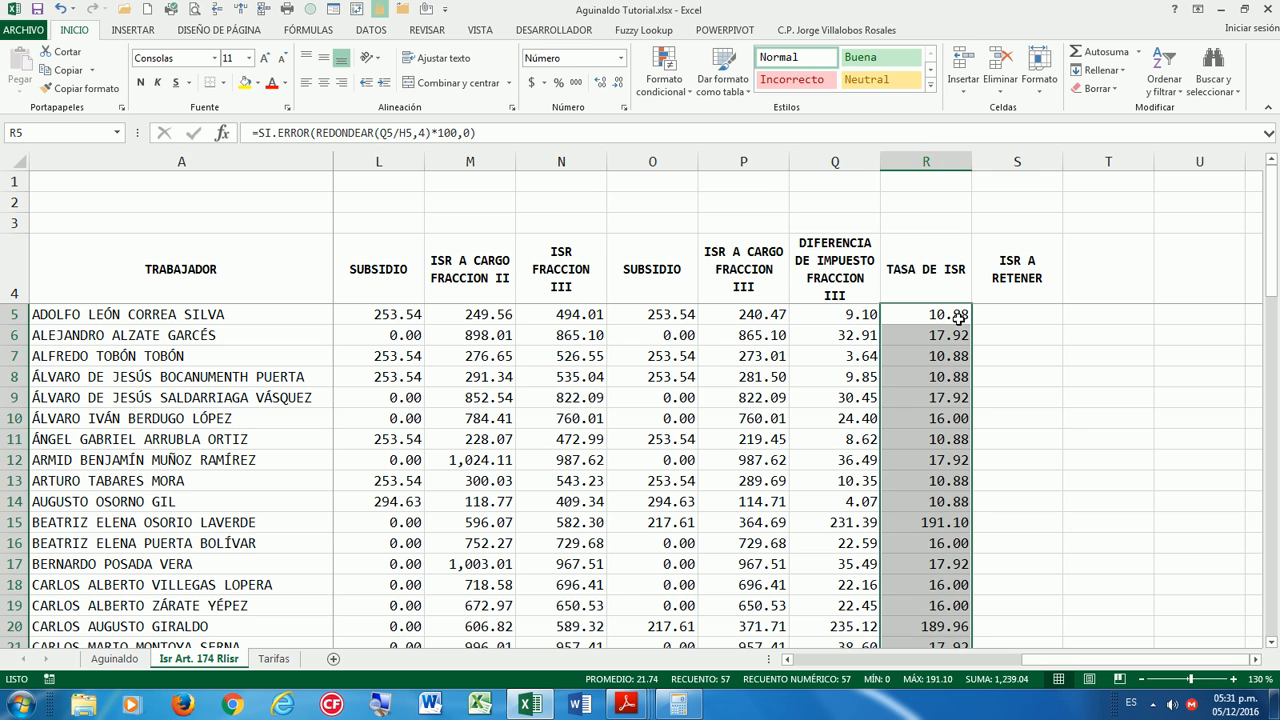
Select the ISR A RETENER column and bring the Reg_LISR_081015.pdf regulation to the front.
click(1014, 314)
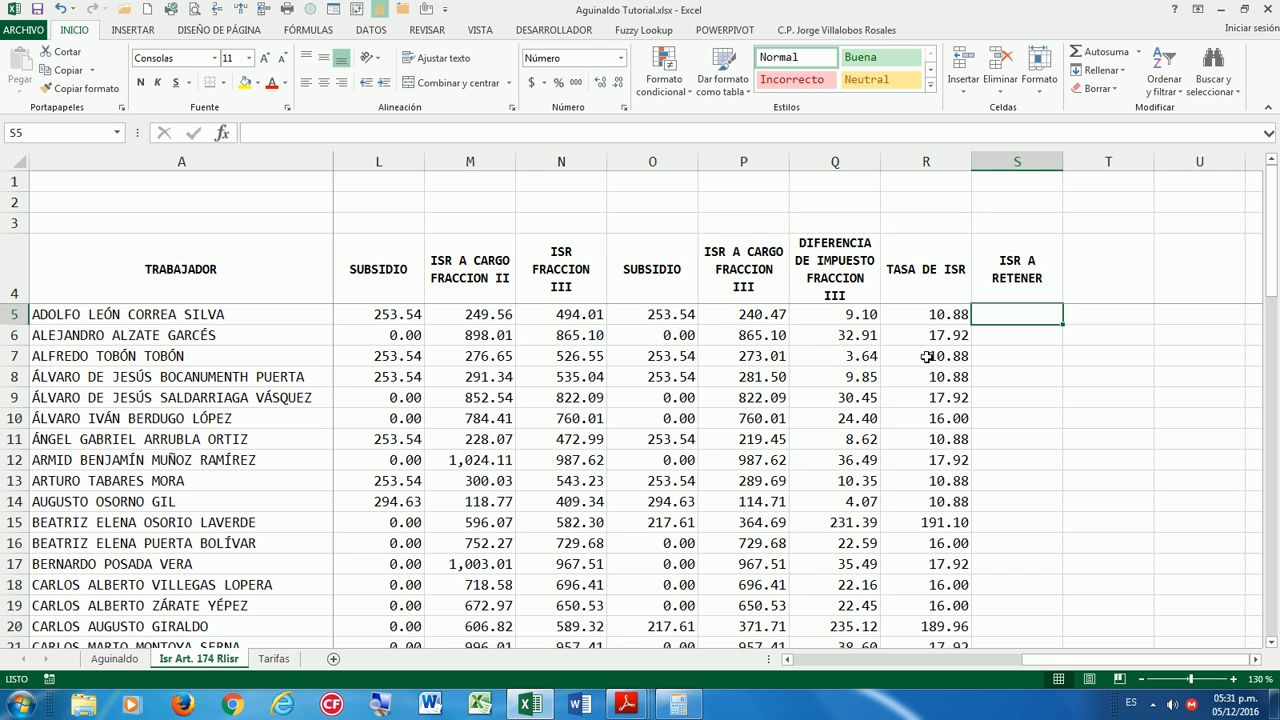
click(642, 705)
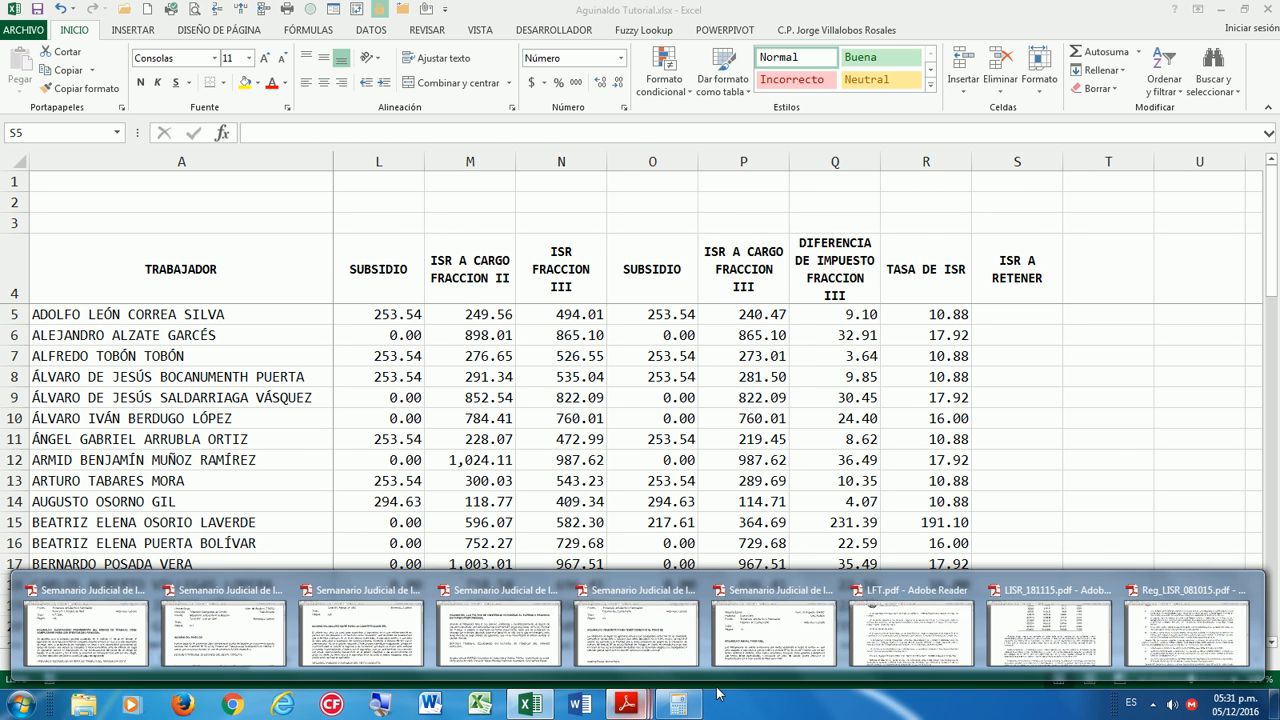
click(1154, 632)
Read the fraction IV passage on the Impuesto a retener in the PDF, then return to the Aguinaldo workbook.
scroll(621, 552, up, 1)
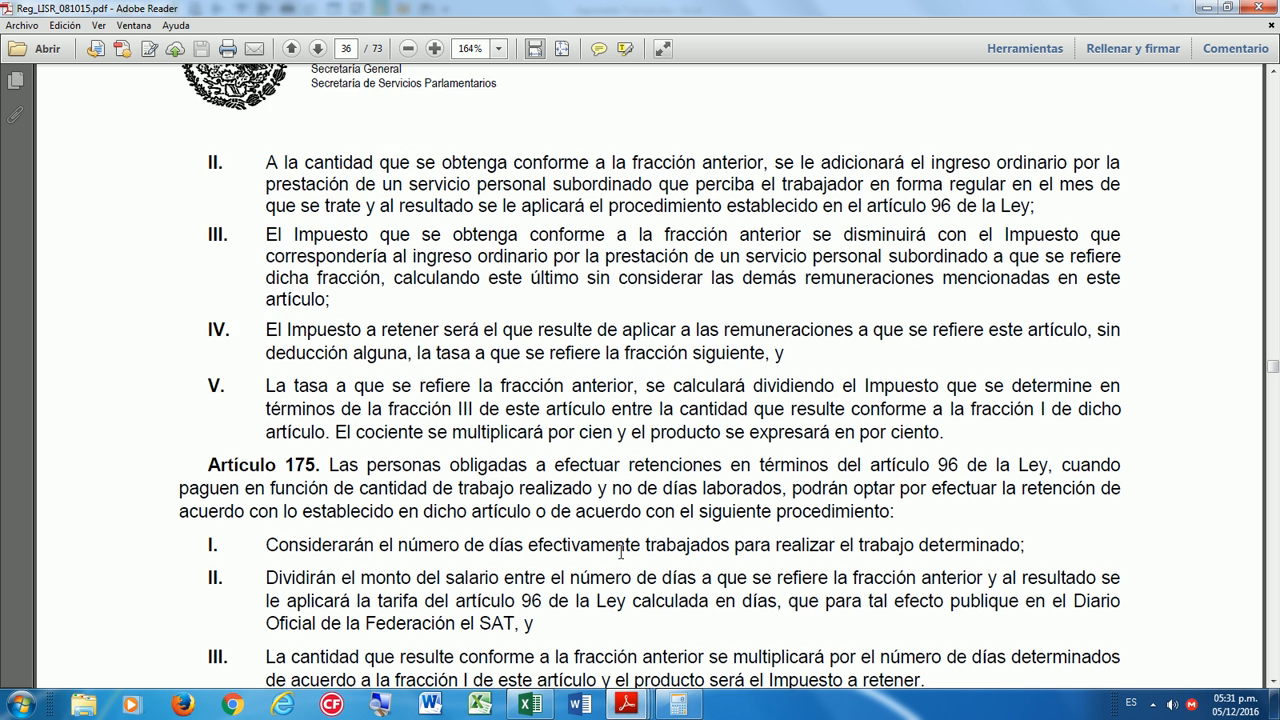
drag(263, 322, 787, 353)
drag(267, 350, 418, 352)
click(455, 351)
click(640, 704)
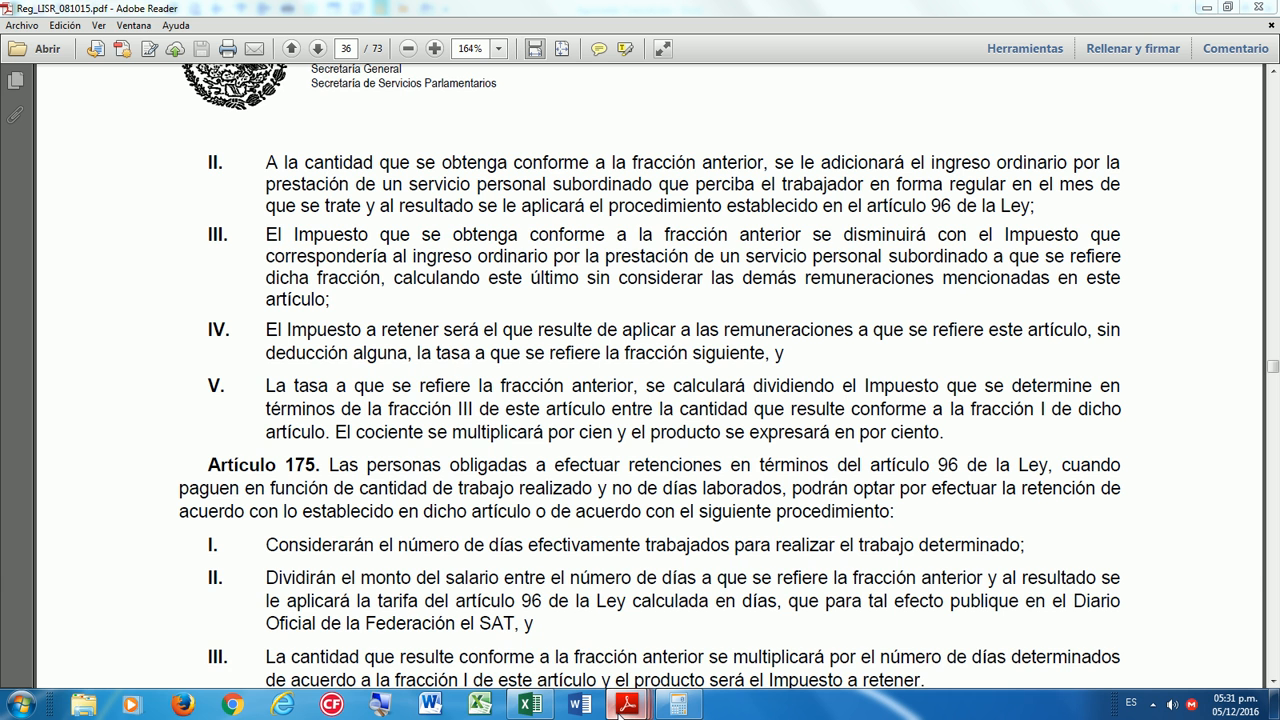
click(532, 704)
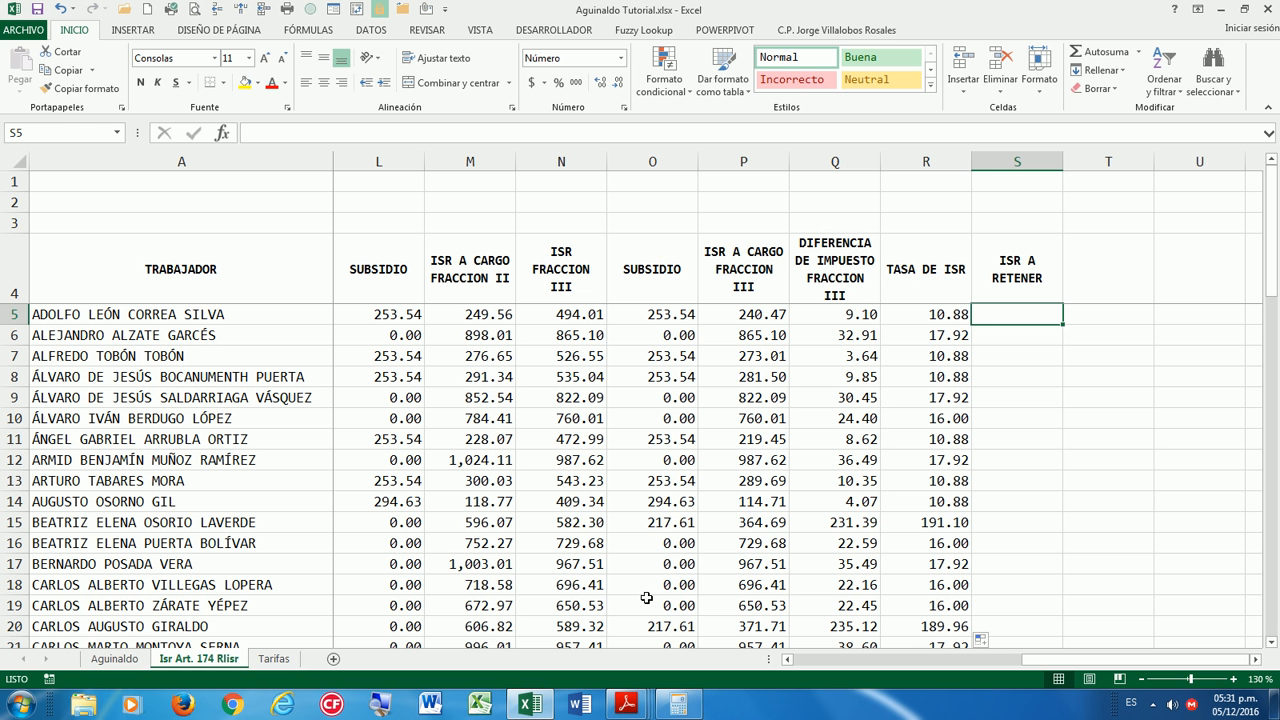
Enter =REDONDEAR(E5*R5%,2) in S5 to get the rounded ISR to withhold, 109.21.
text(=RE)
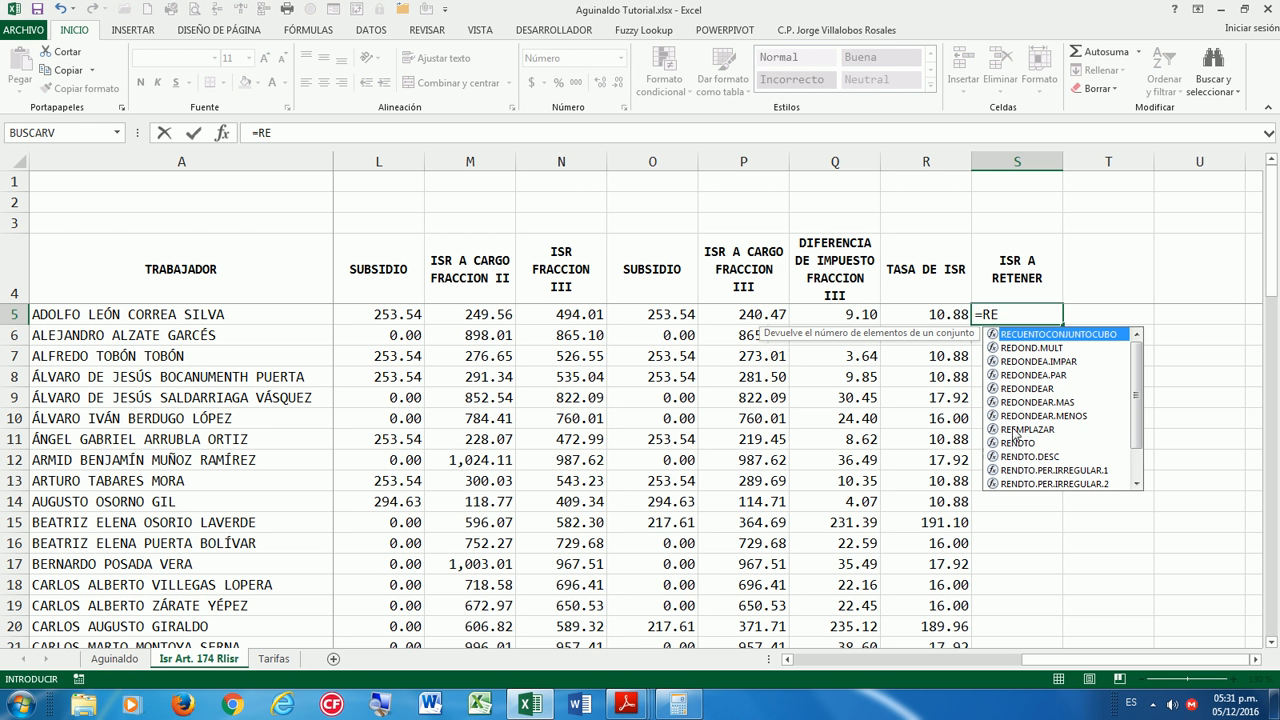
double_click(1032, 390)
drag(1005, 660, 810, 672)
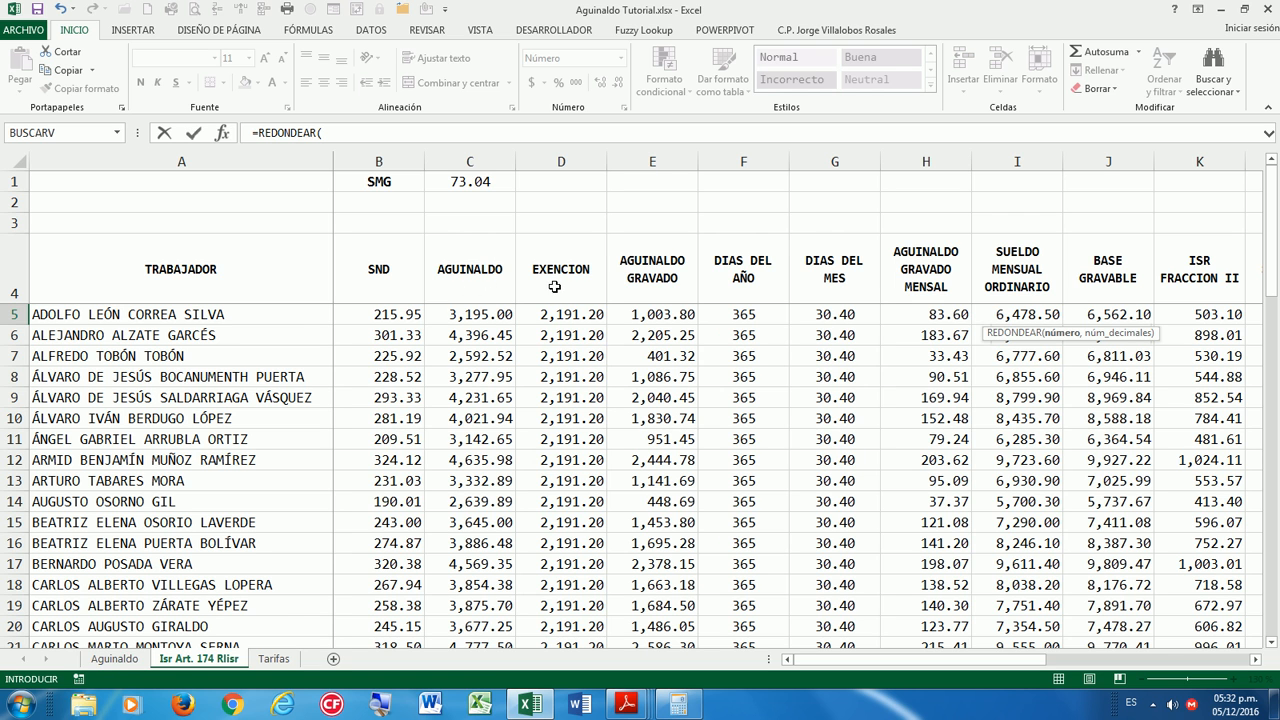
click(648, 314)
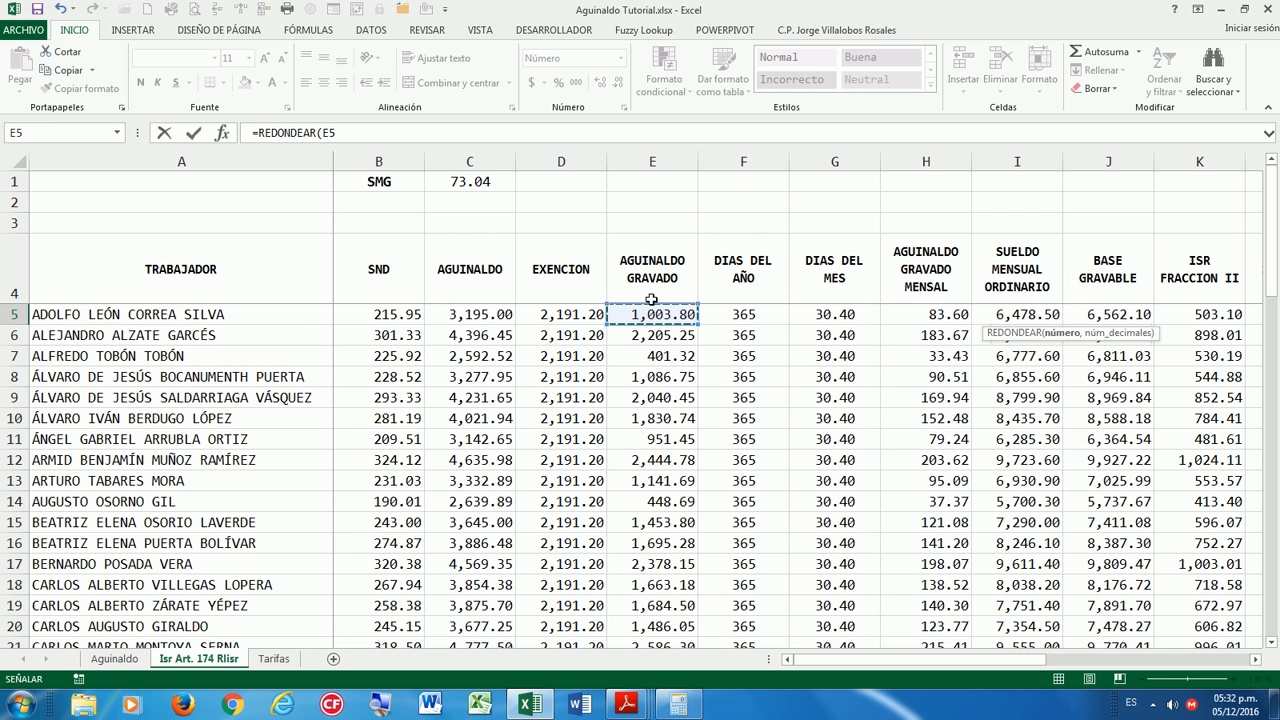
text(*)
drag(925, 659, 1125, 659)
click(1112, 316)
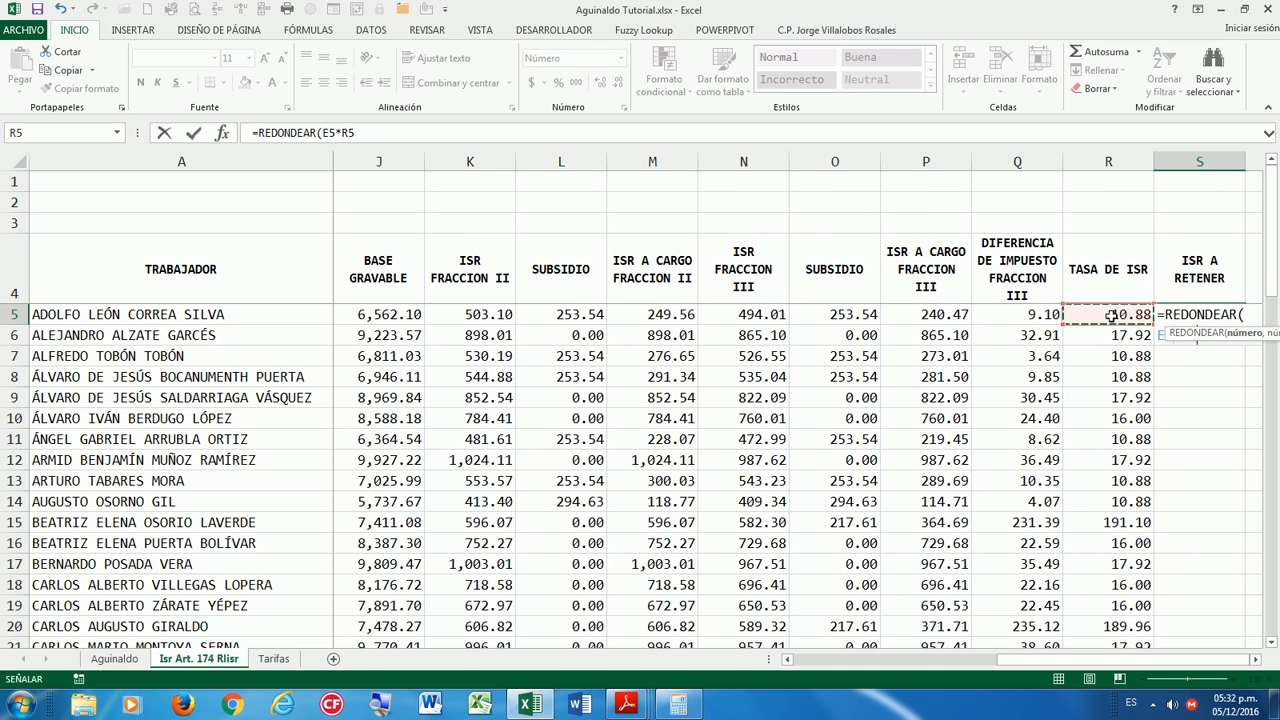
click(1256, 660)
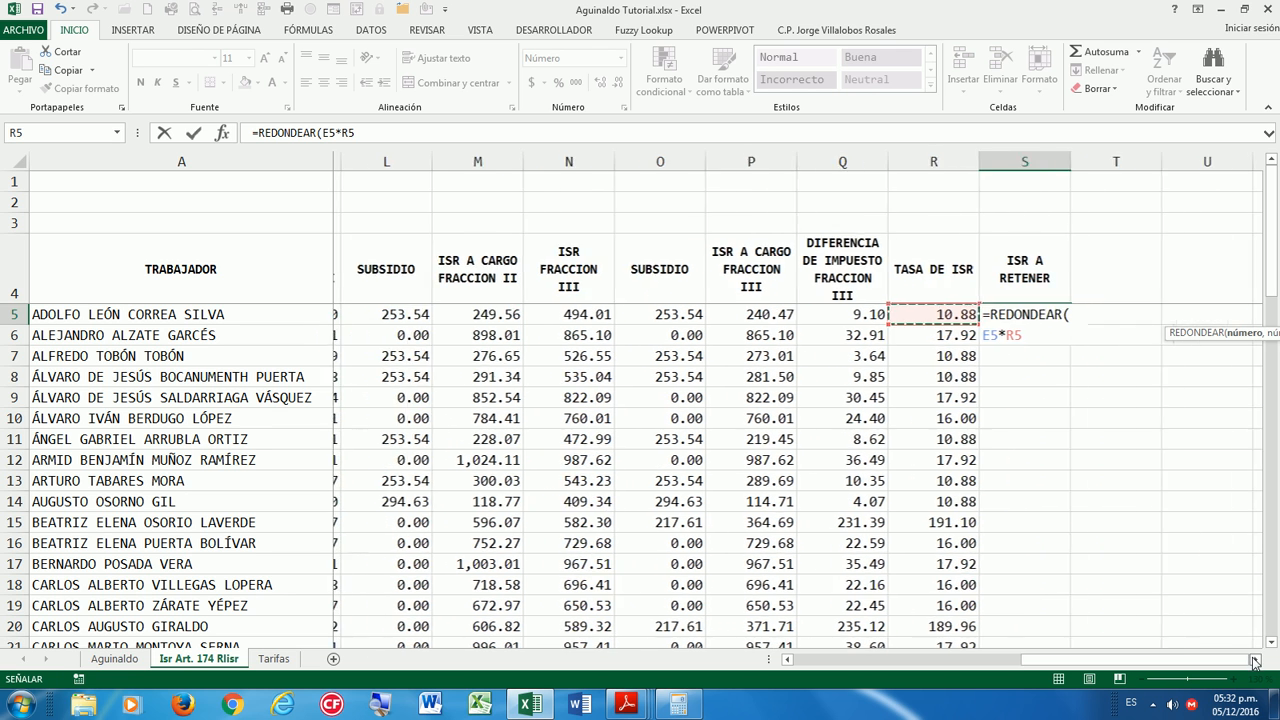
click(1256, 660)
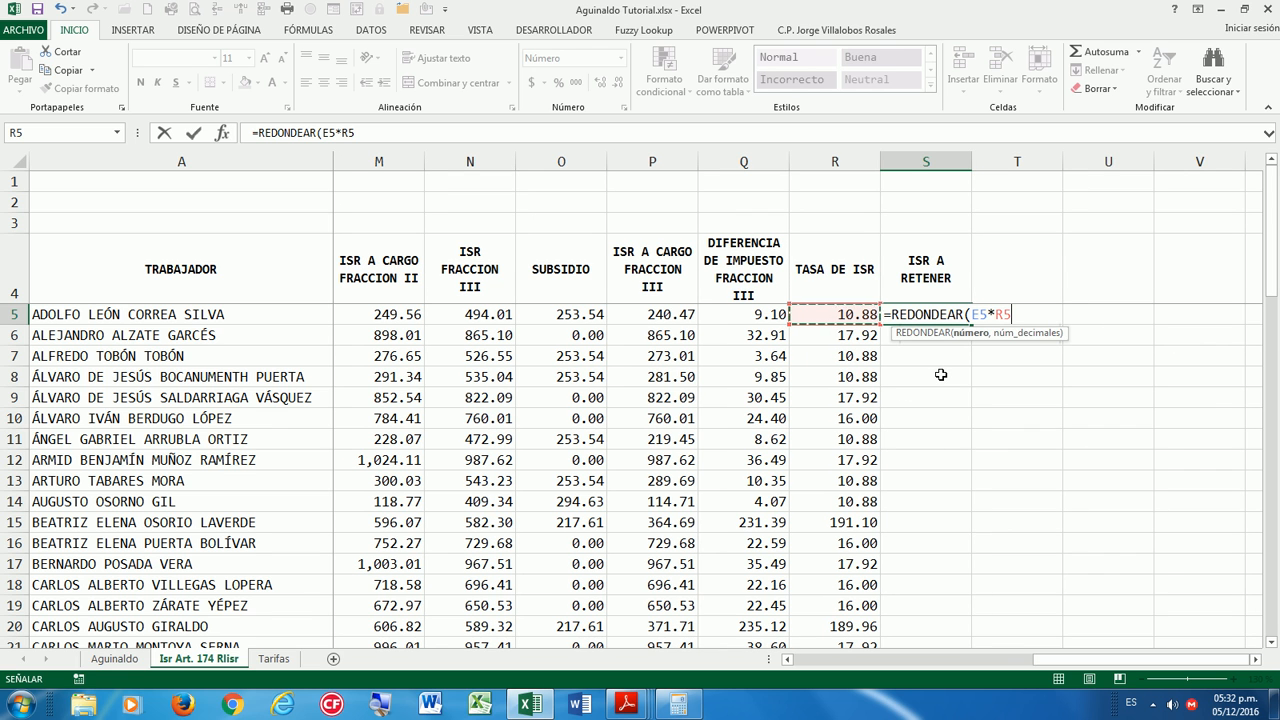
text(%,)
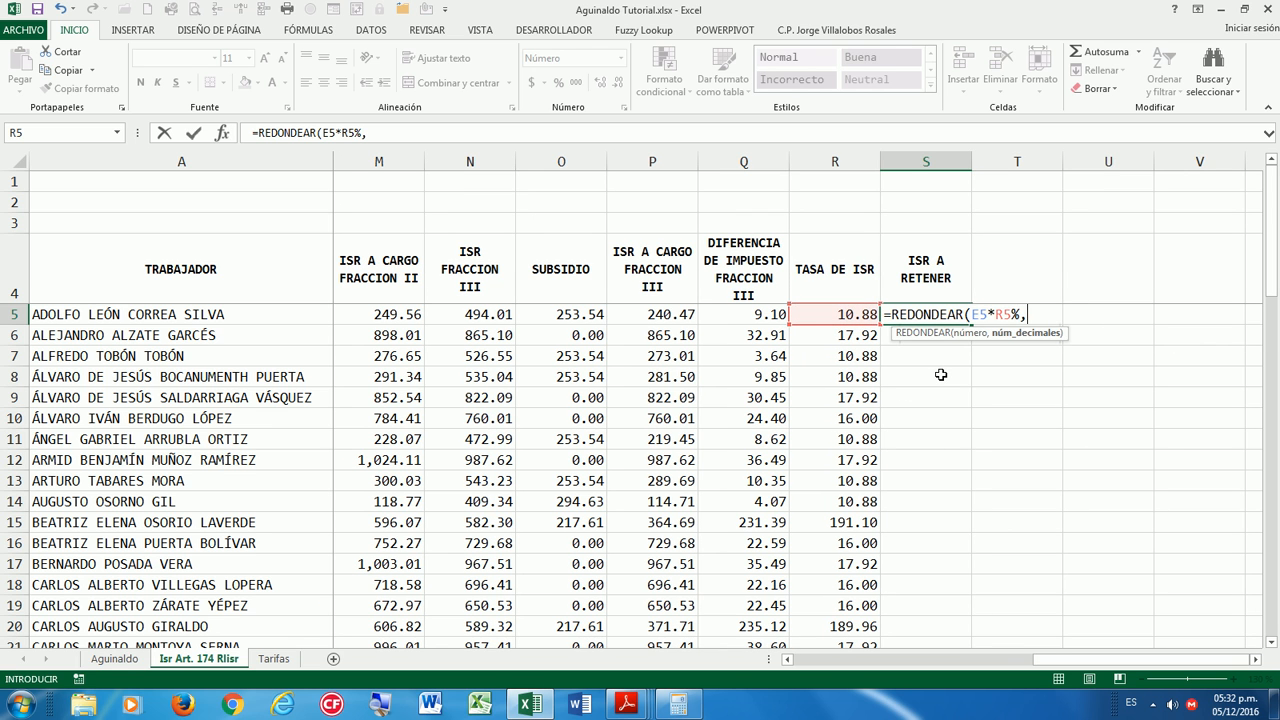
text(2))
key(Return)
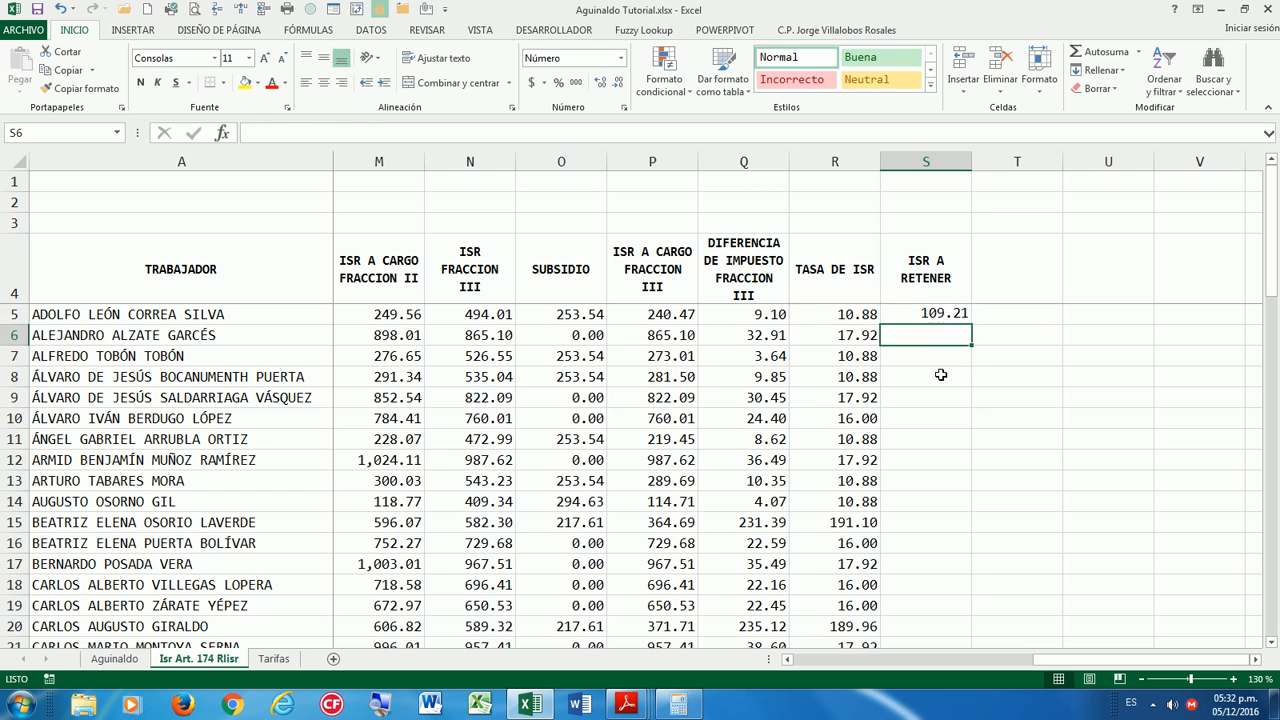
Copy the ISR formula down the whole ISR A RETENER column.
click(933, 313)
double_click(969, 324)
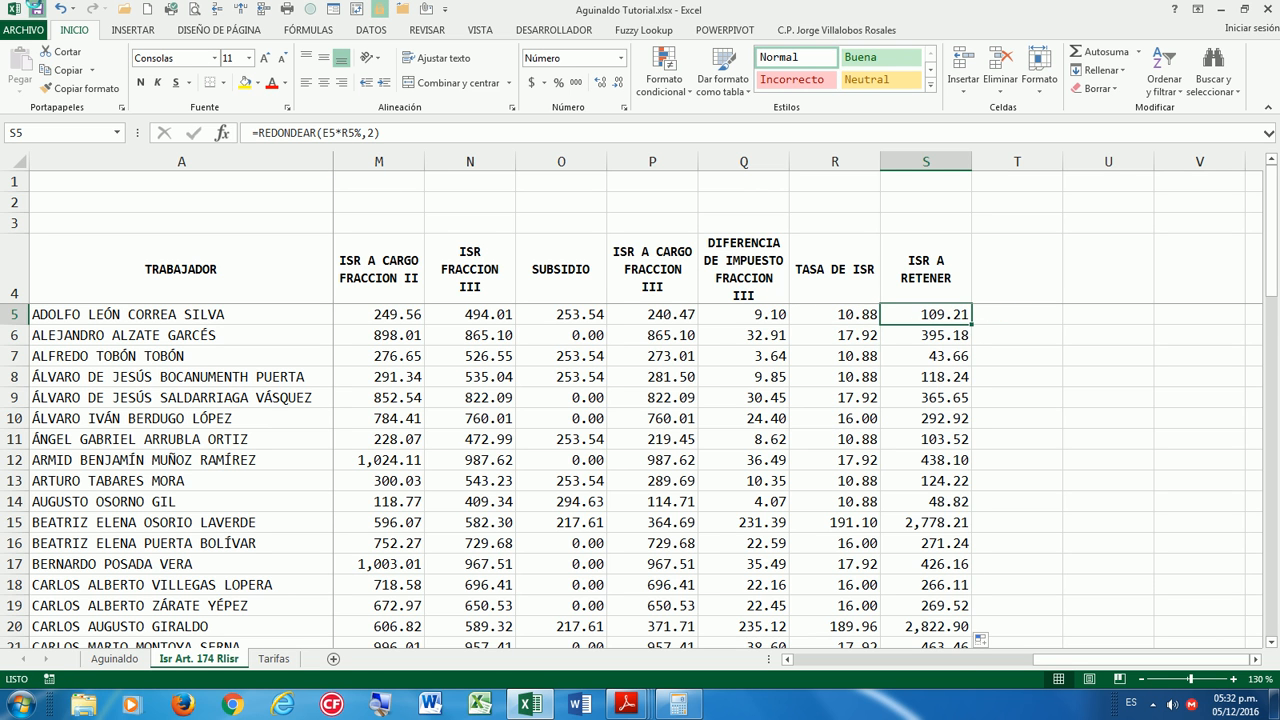
click(683, 704)
In Calculator, compute 9.10 × 12 to cross-check the first ISR amount (109.2).
drag(742, 368, 733, 345)
key(Escape)
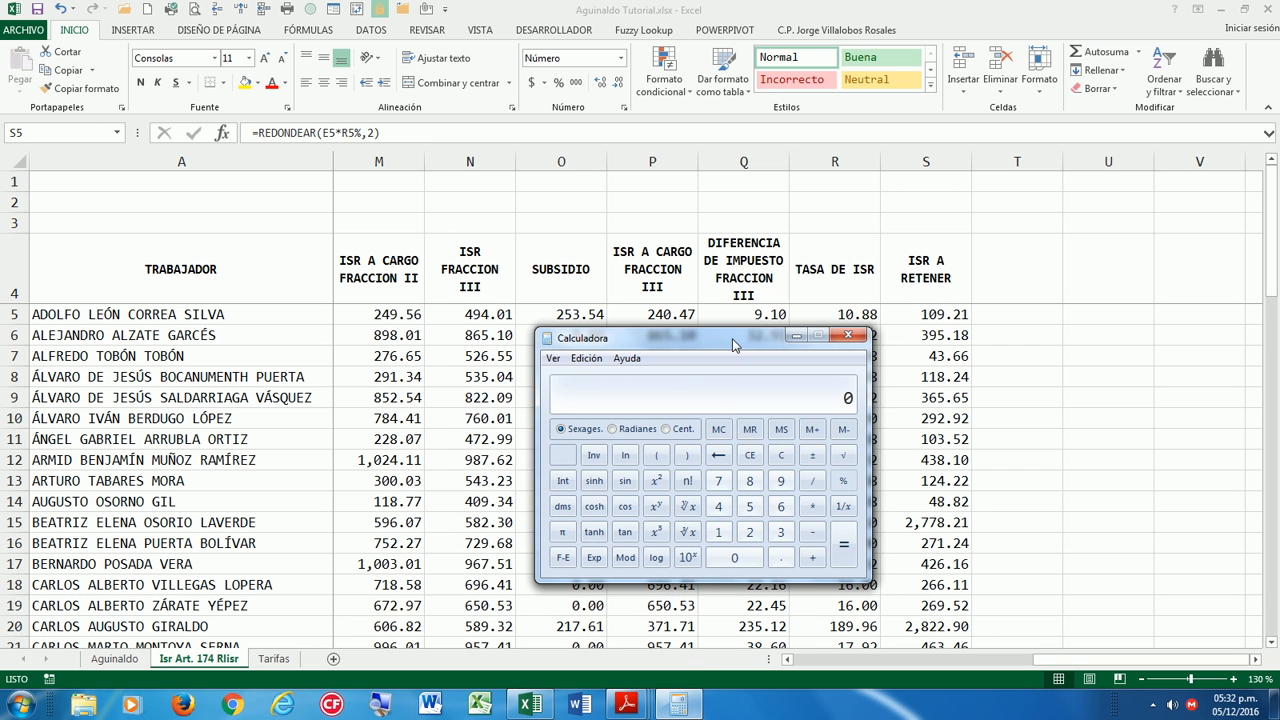
text(9.10)
drag(733, 344, 735, 347)
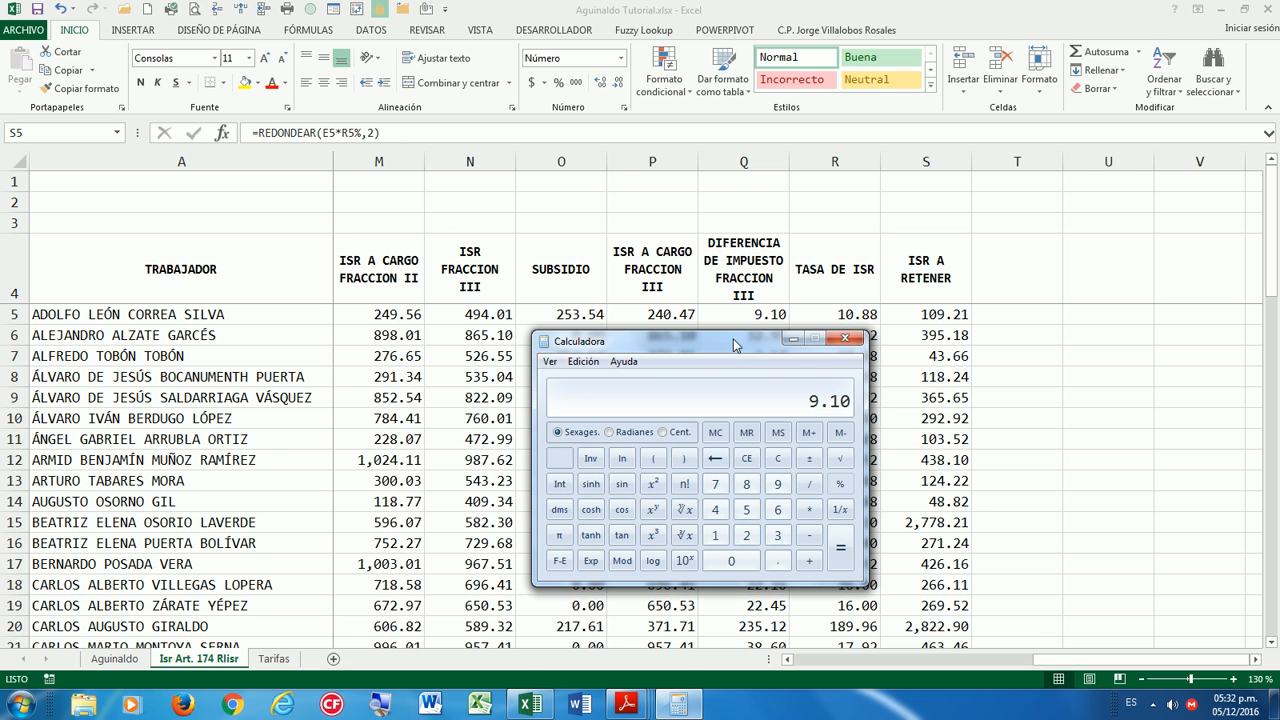
text(*12)
key(Return)
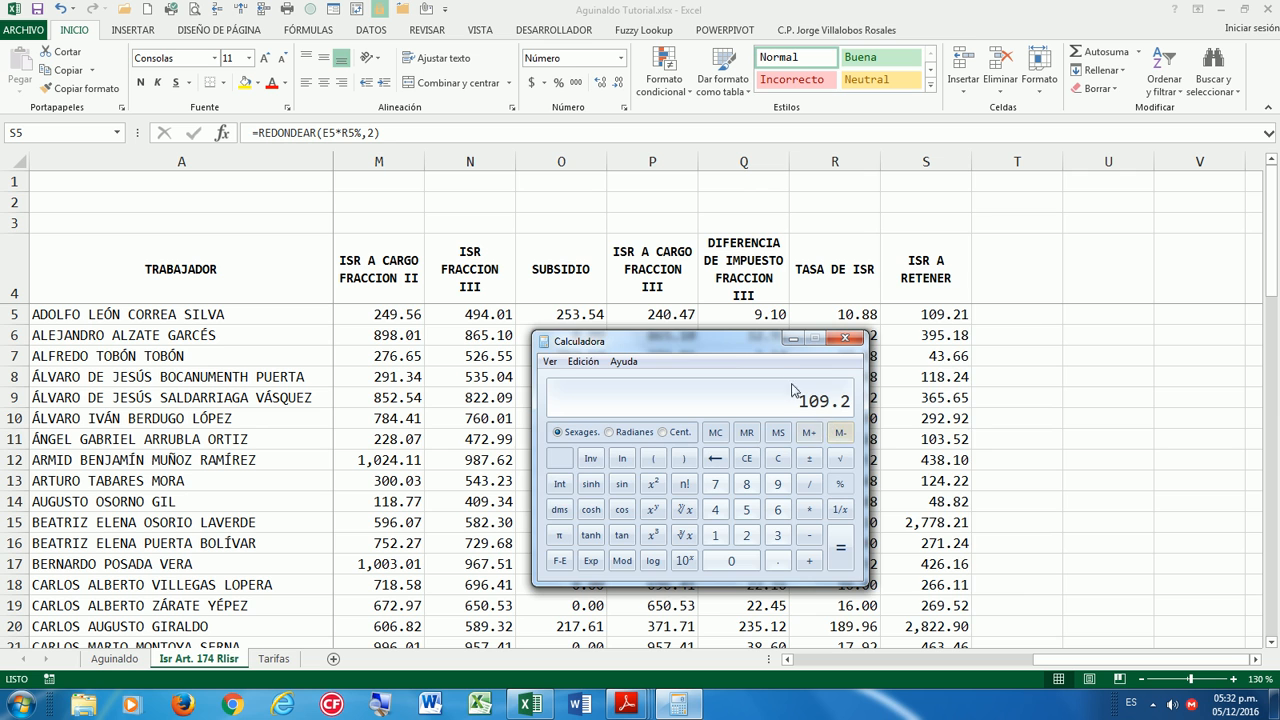
Cross-check 32.91 + 362.01 and 9.85 + 118.2 against column S, then minimize Calculator.
drag(733, 347, 891, 344)
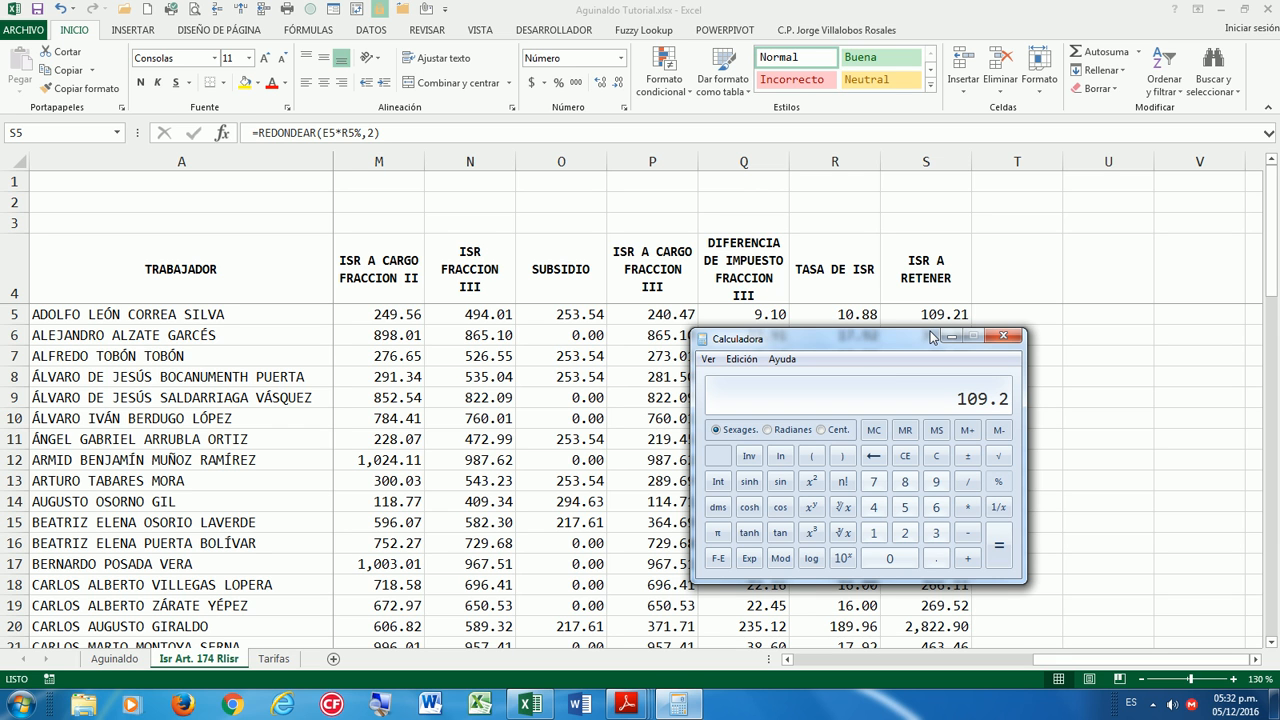
drag(930, 337, 784, 359)
key(Escape)
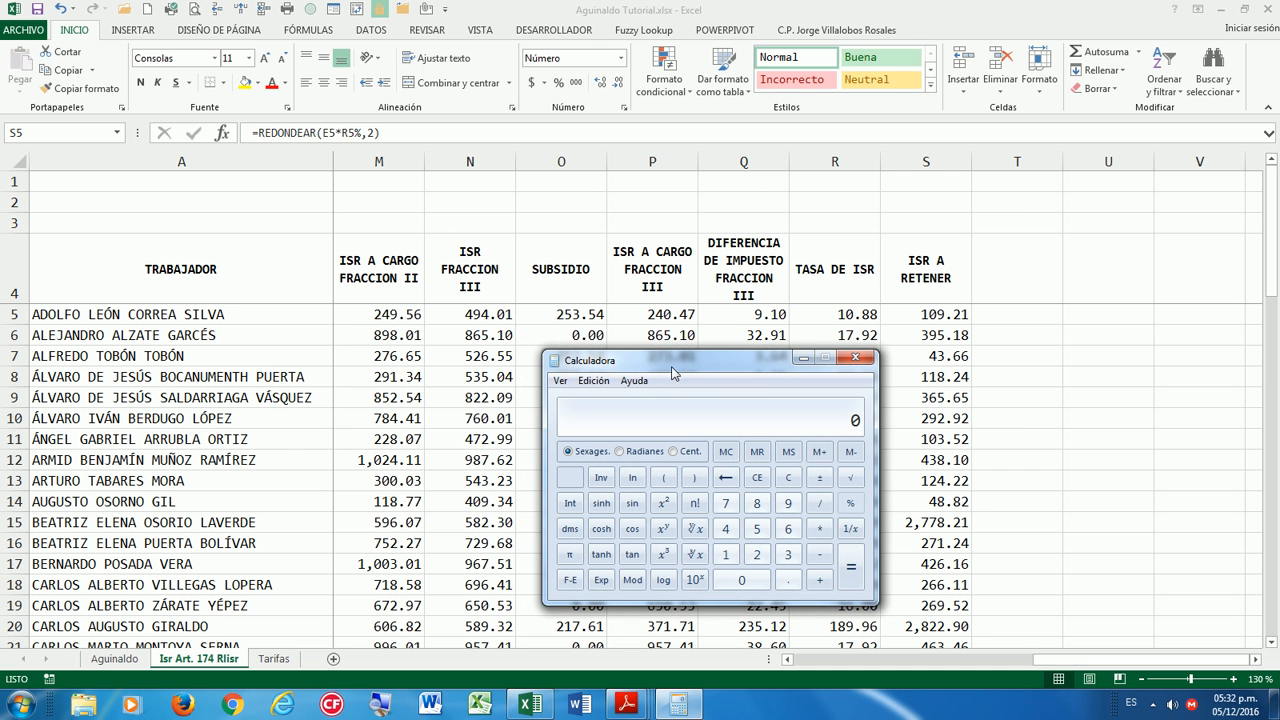
text(32.91362.01)
key(Return)
drag(716, 363, 765, 393)
key(Escape)
text(9.85+118.2)
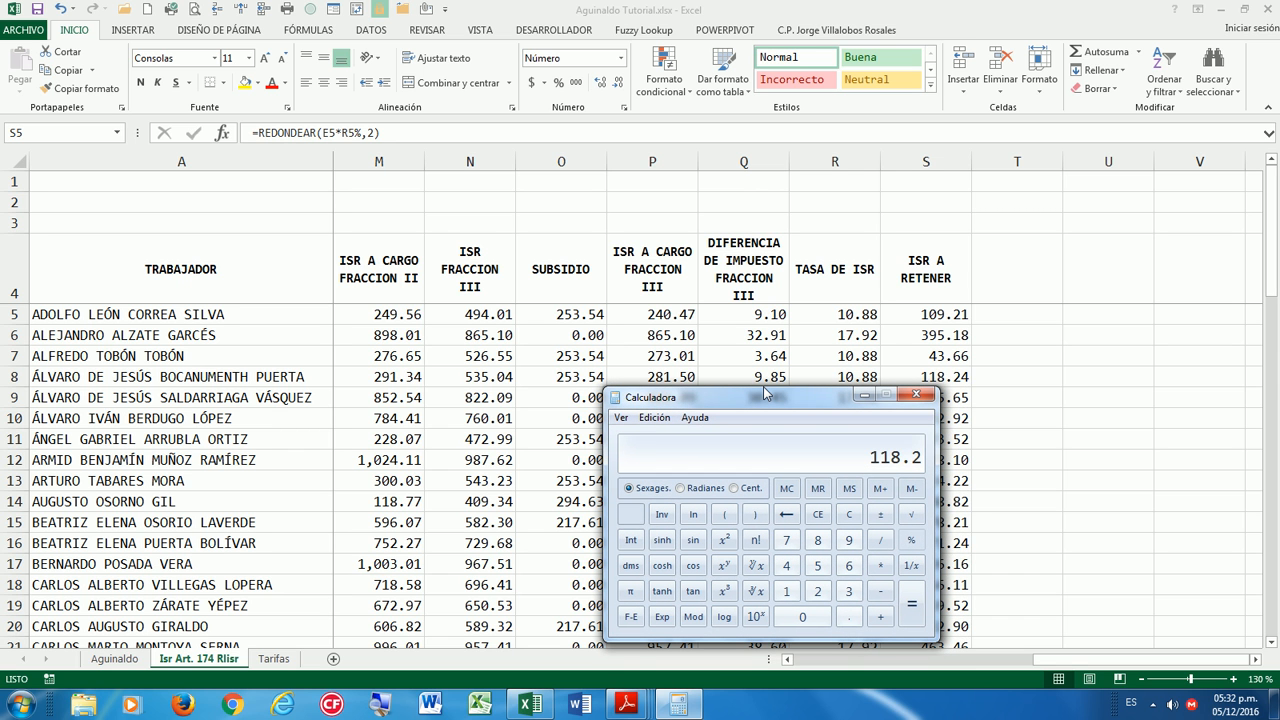
drag(766, 393, 887, 394)
click(985, 396)
Check the SMG cell, then select L5 under ISR RETENIDO on the Aguinaldo sheet.
click(822, 290)
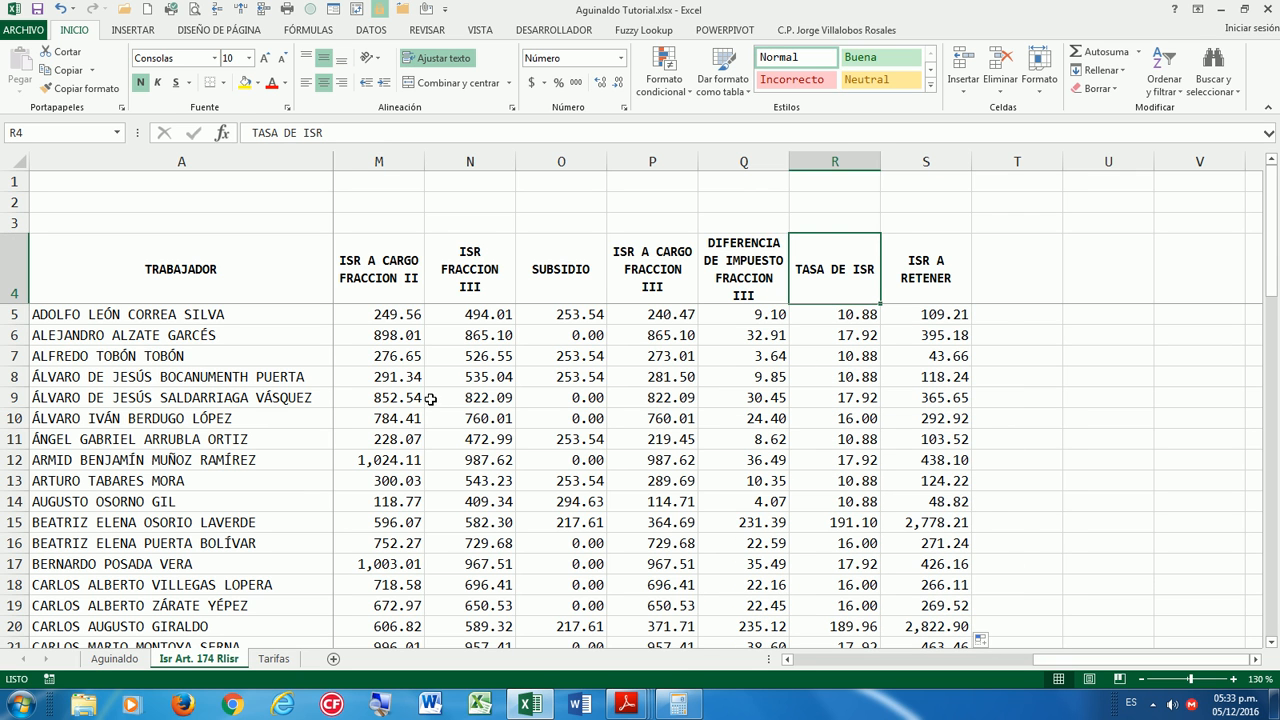
drag(1036, 659, 772, 657)
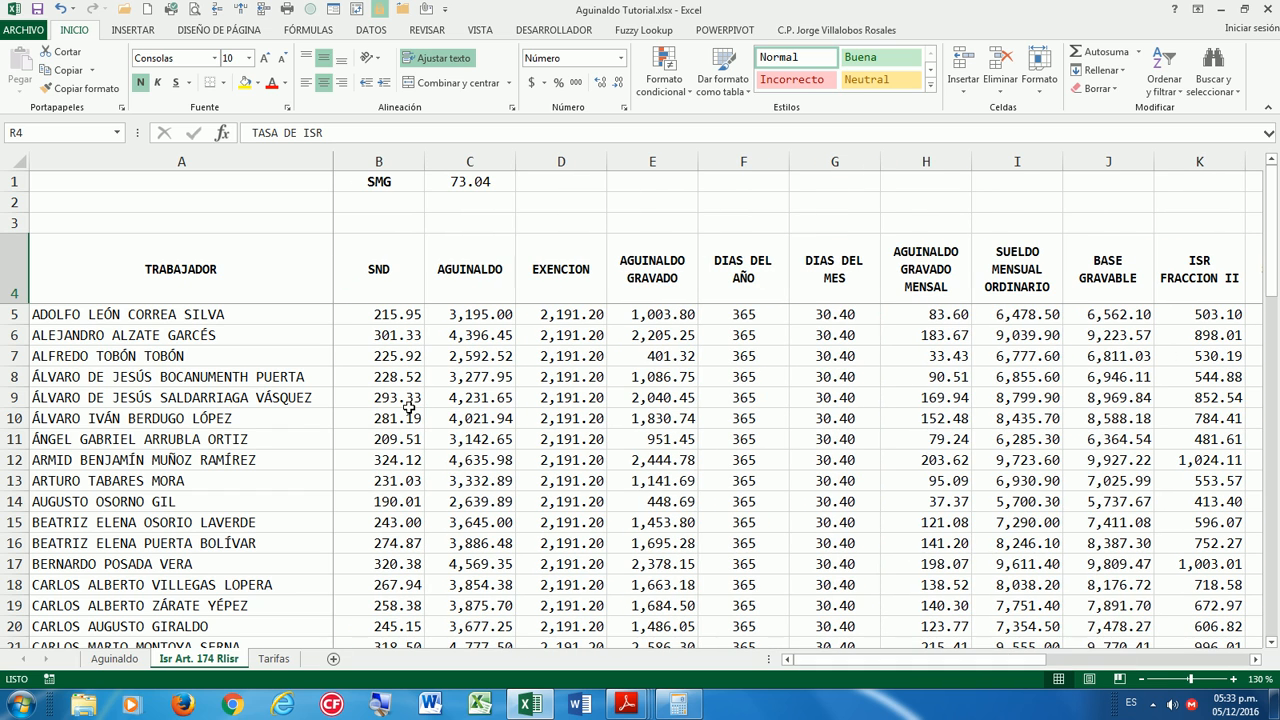
click(389, 180)
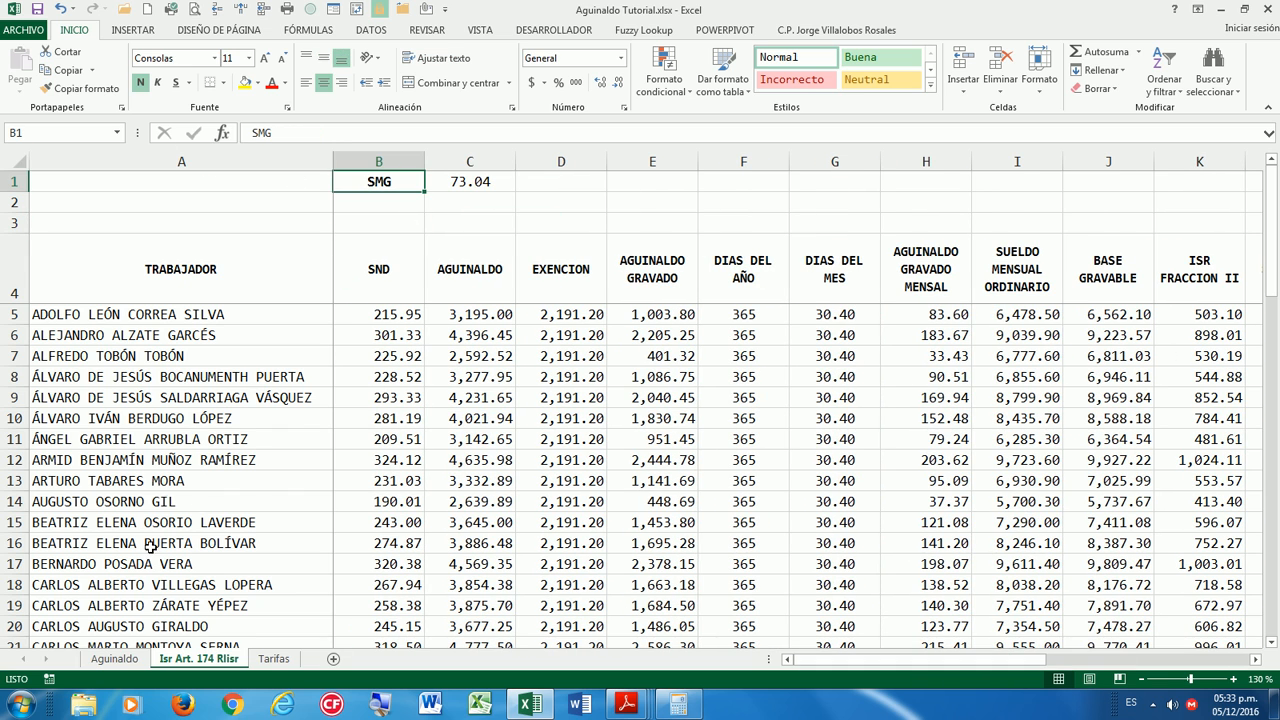
click(114, 659)
drag(1174, 660, 1208, 667)
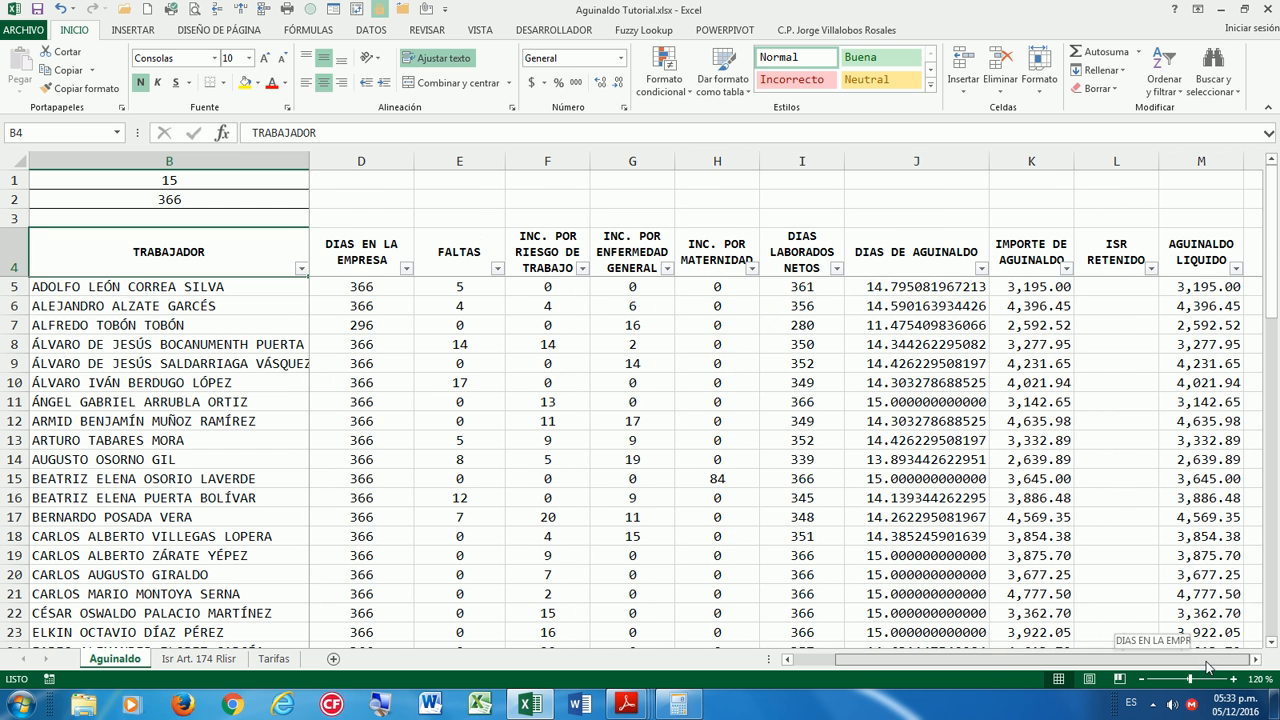
click(1116, 285)
key(Up)
key(Up)
key(Down)
key(Down)
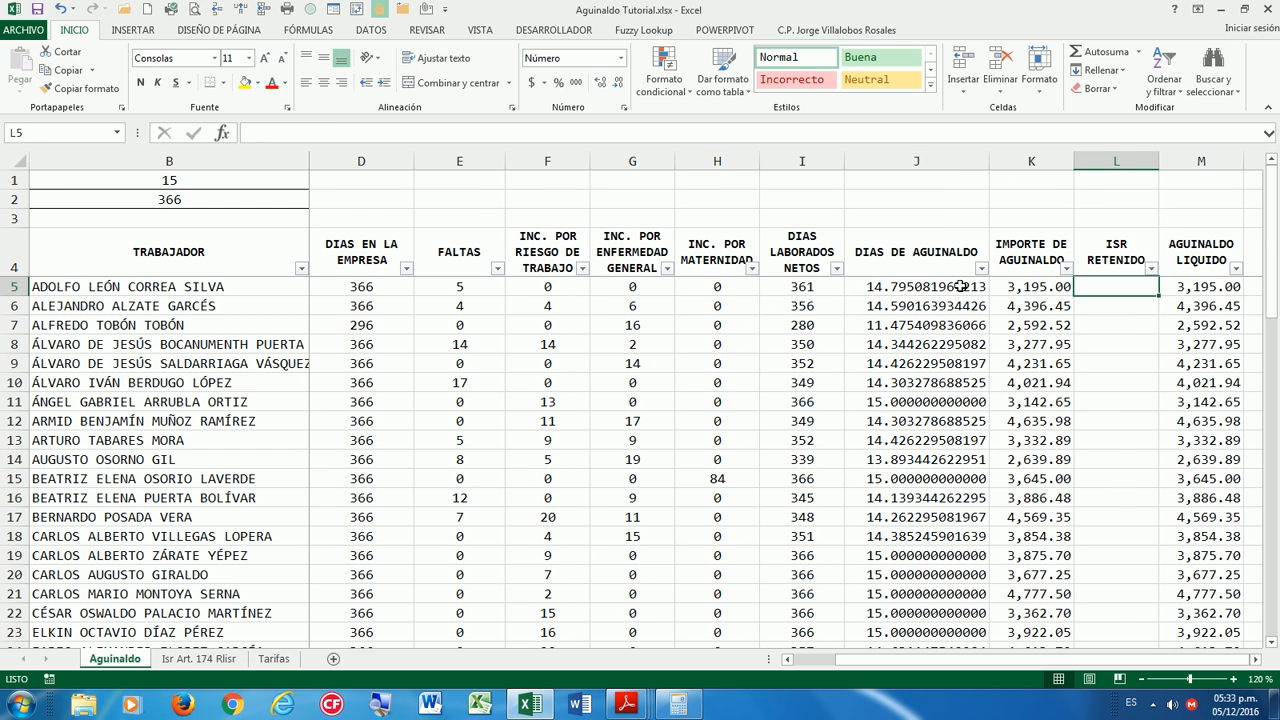
In L5, enter a BUSCARV lookup of B5 in the Isr Art. 174 Rlisr sheet, returning column 19, exact match.
text(=BUS)
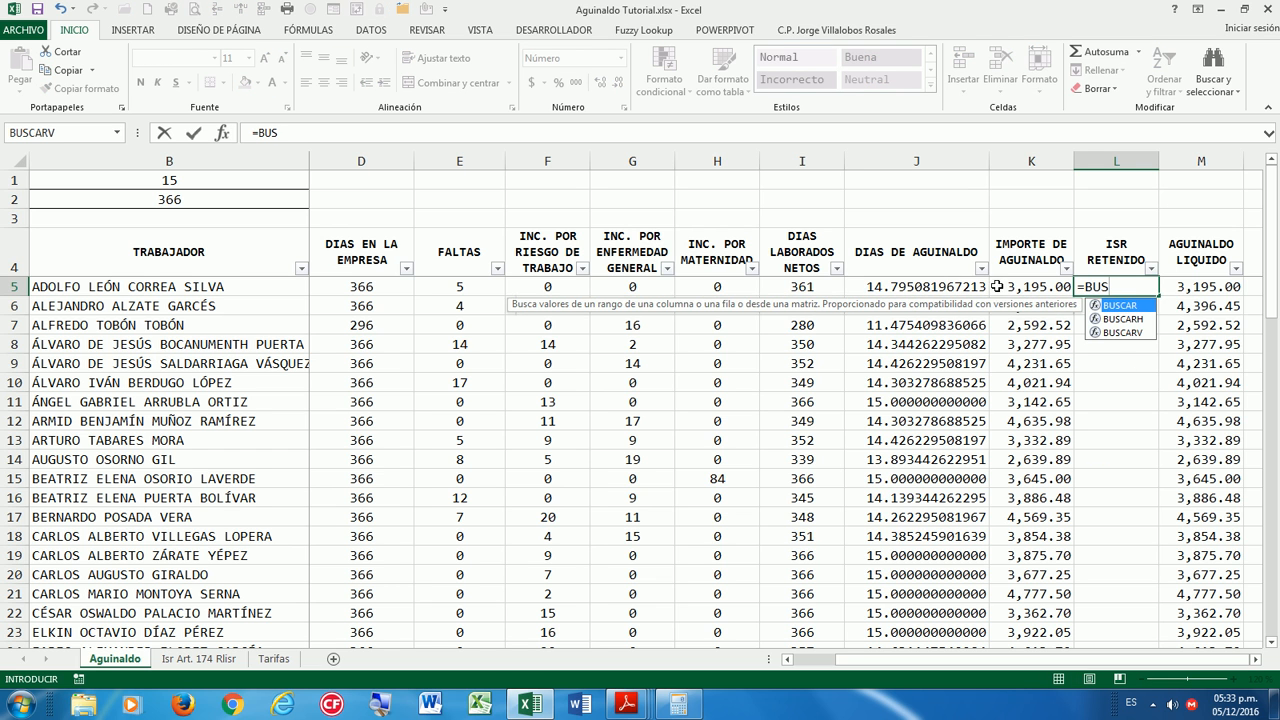
double_click(1143, 333)
click(211, 287)
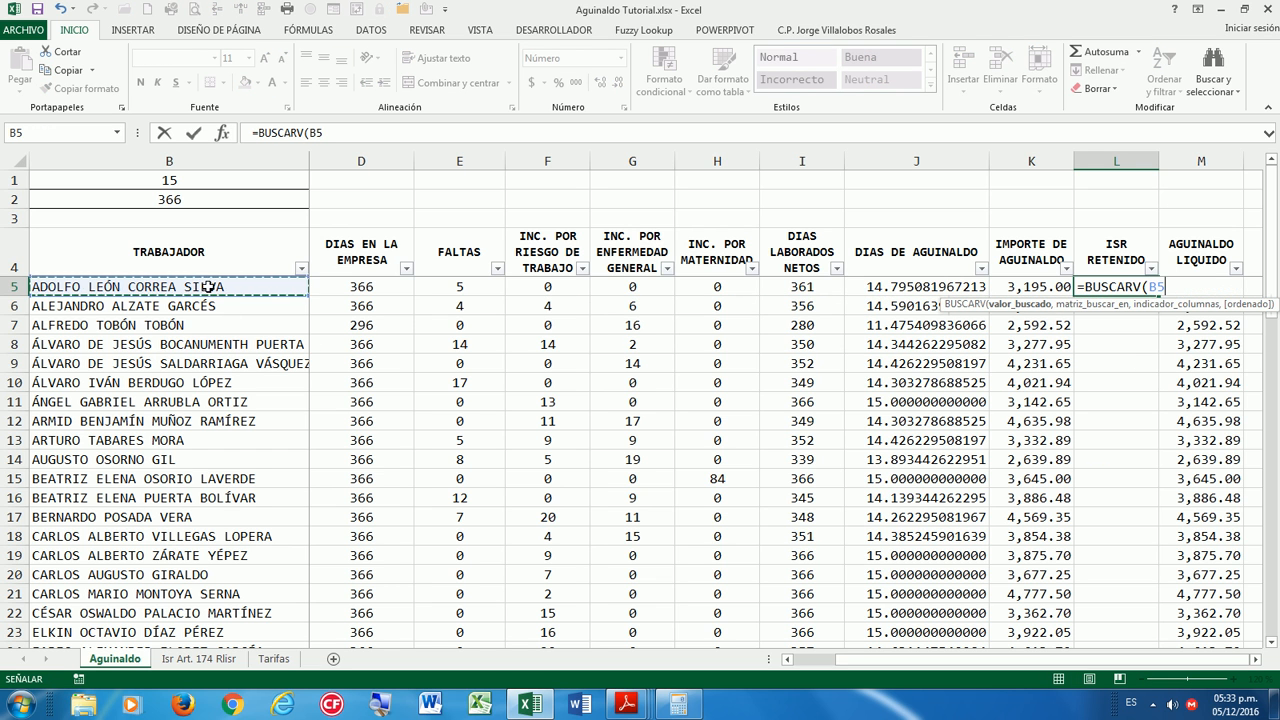
text(,)
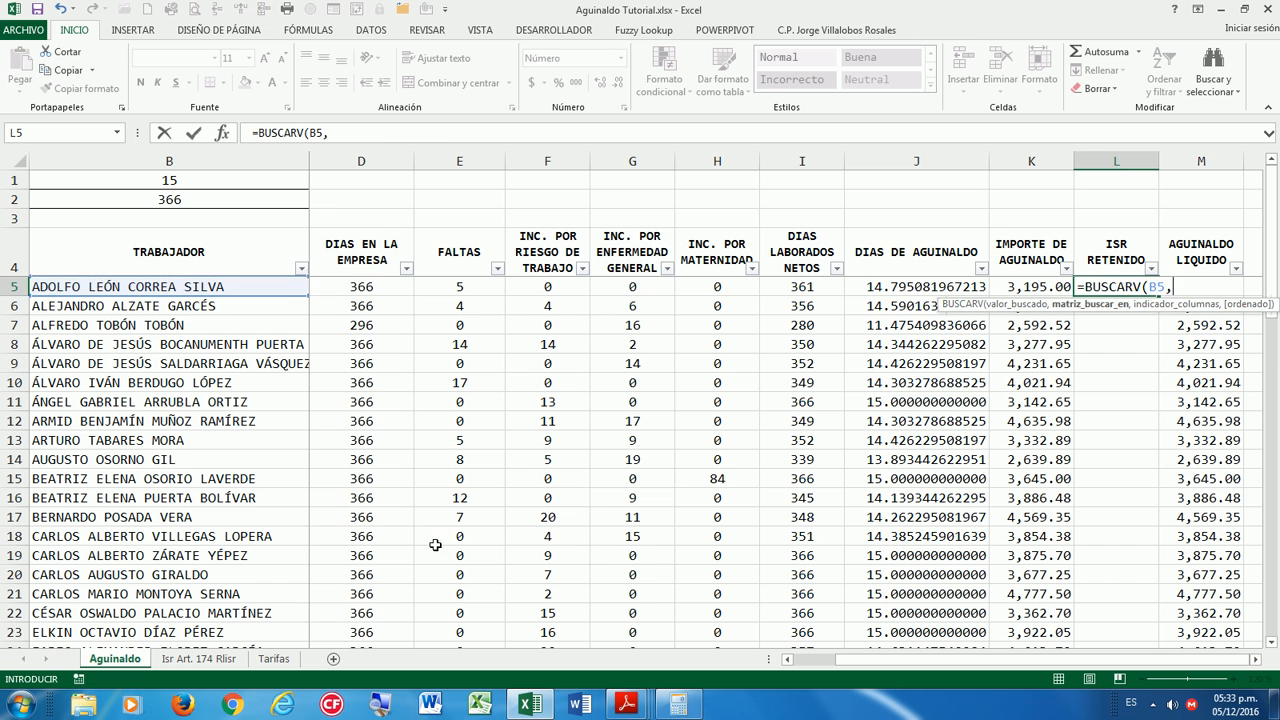
click(200, 659)
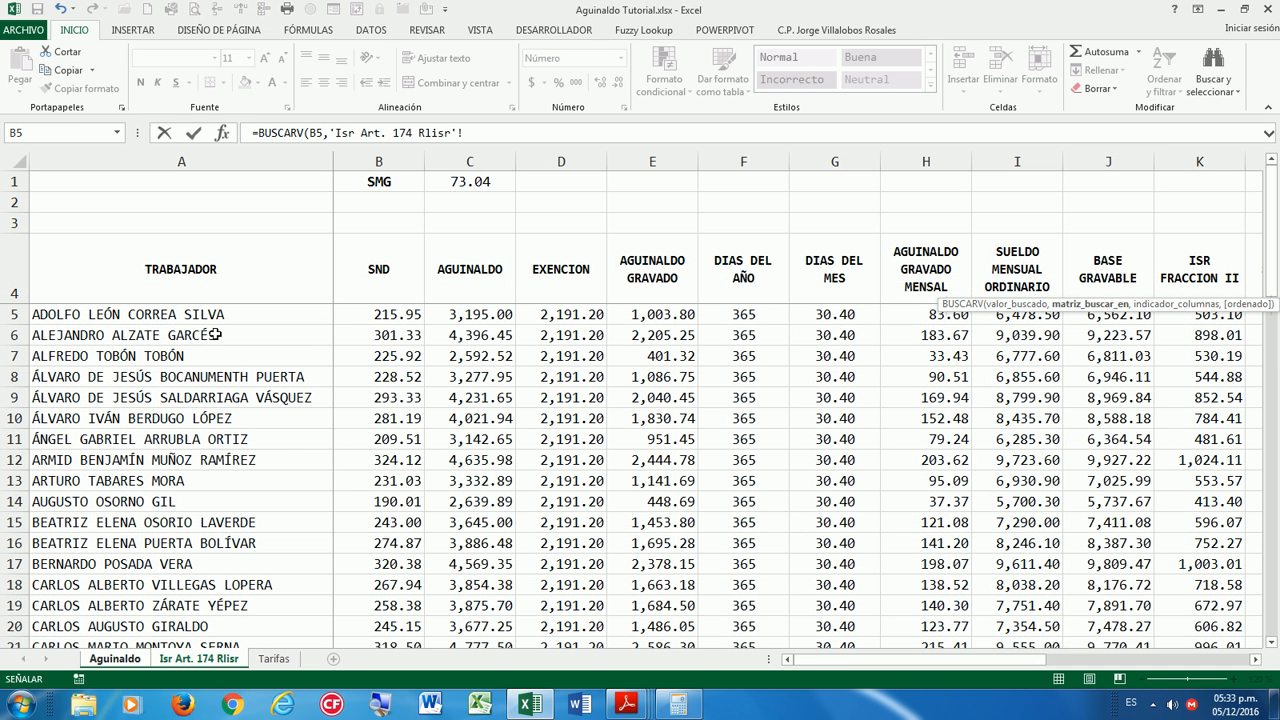
click(155, 161)
drag(320, 193, 1143, 180)
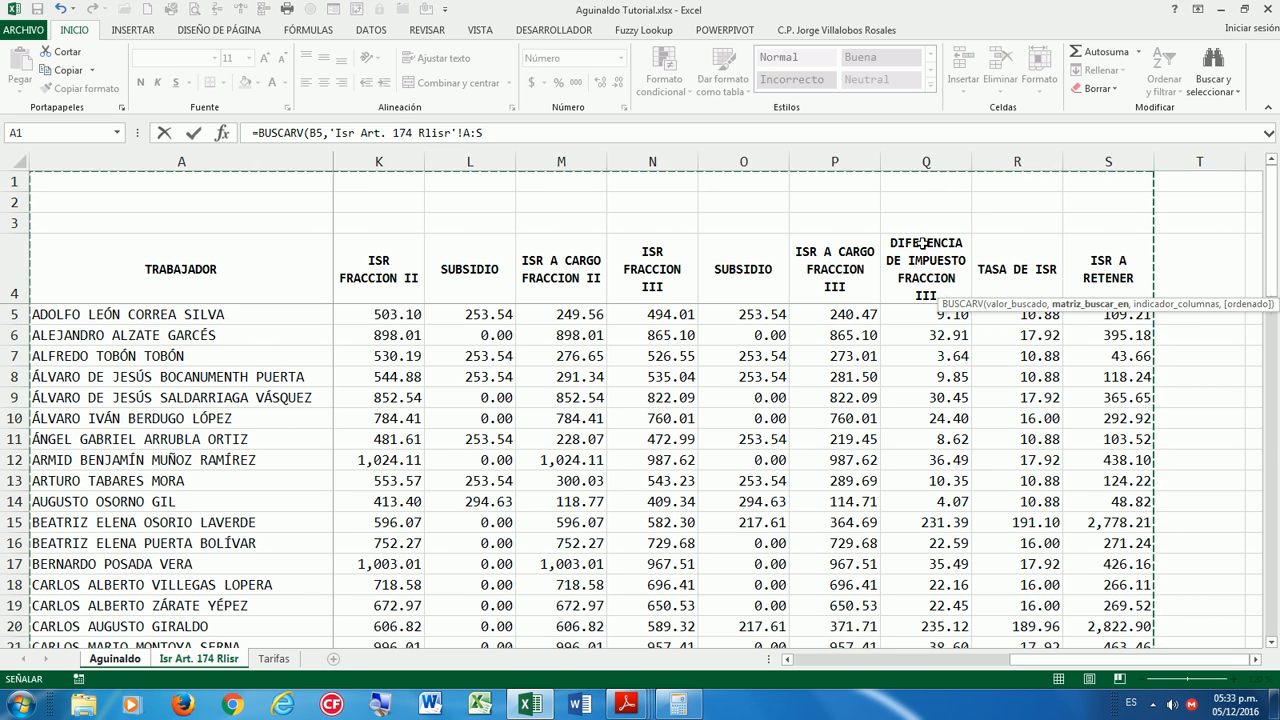
text(,)
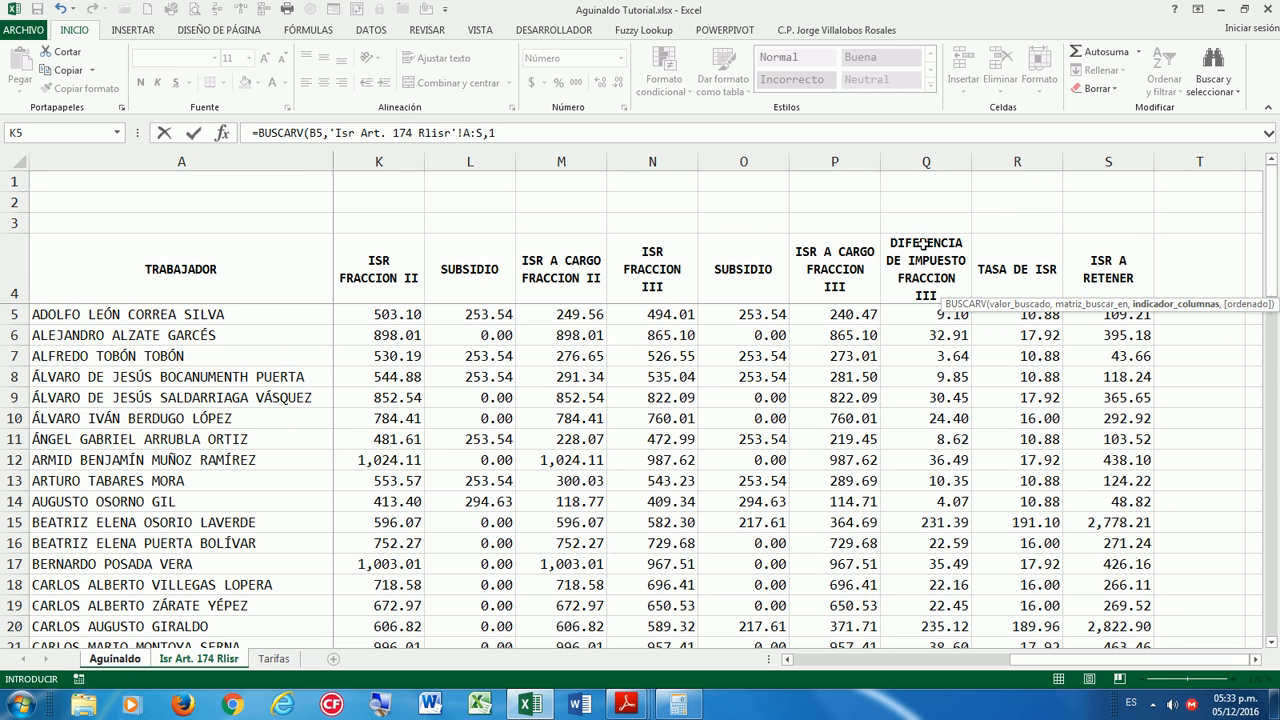
text(19,0))
key(Return)
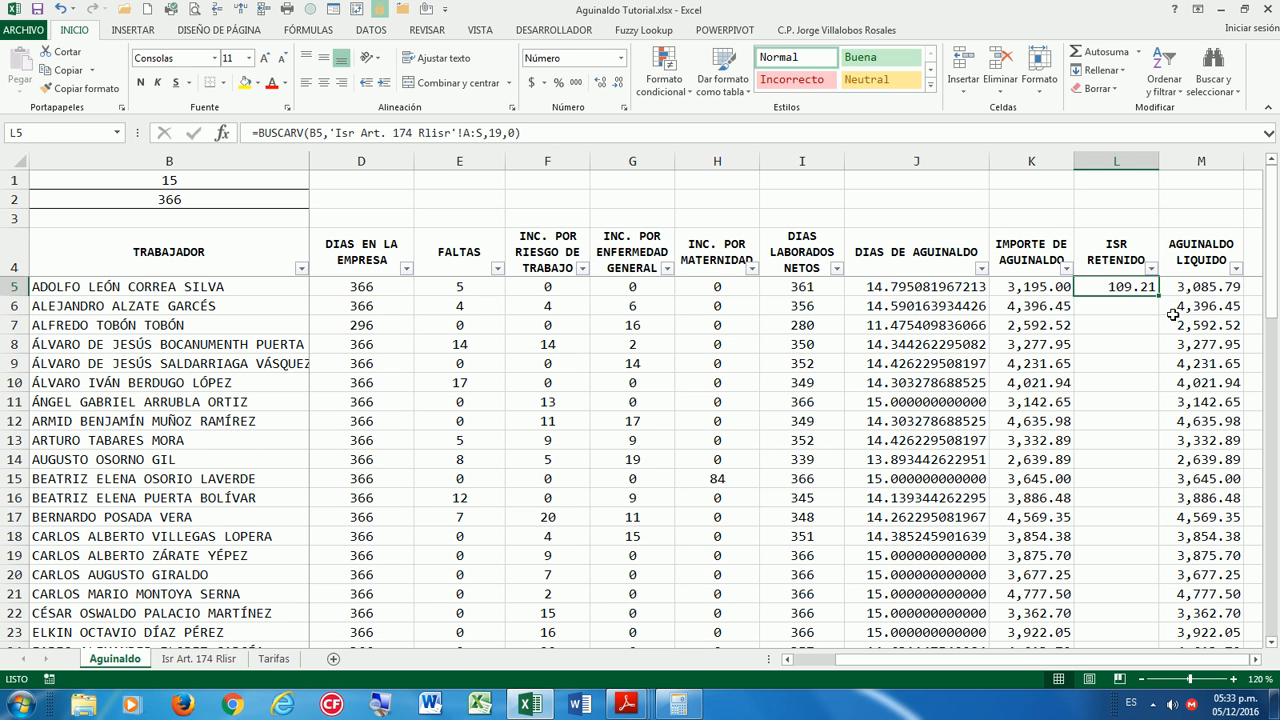
Fill the ISR RETENIDO lookup down column L and scroll to the last employee in row 61.
double_click(1160, 296)
scroll(1022, 517, down, 6)
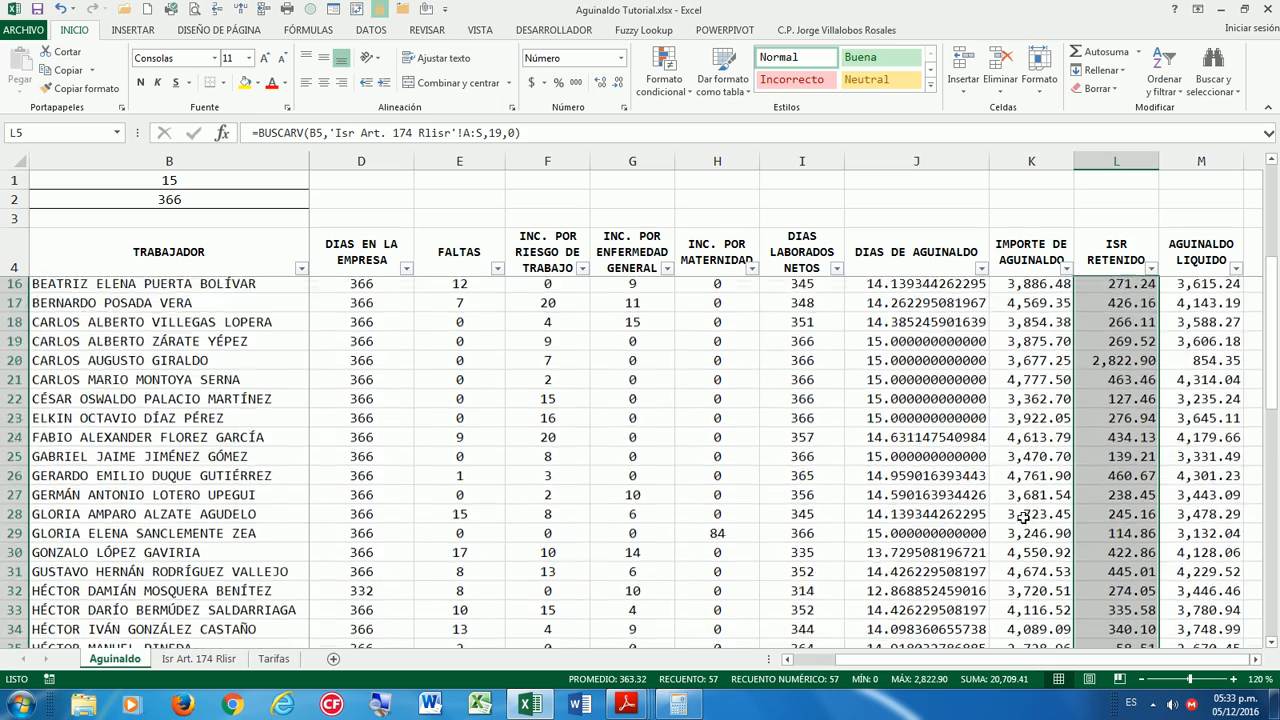
scroll(1022, 517, down, 8)
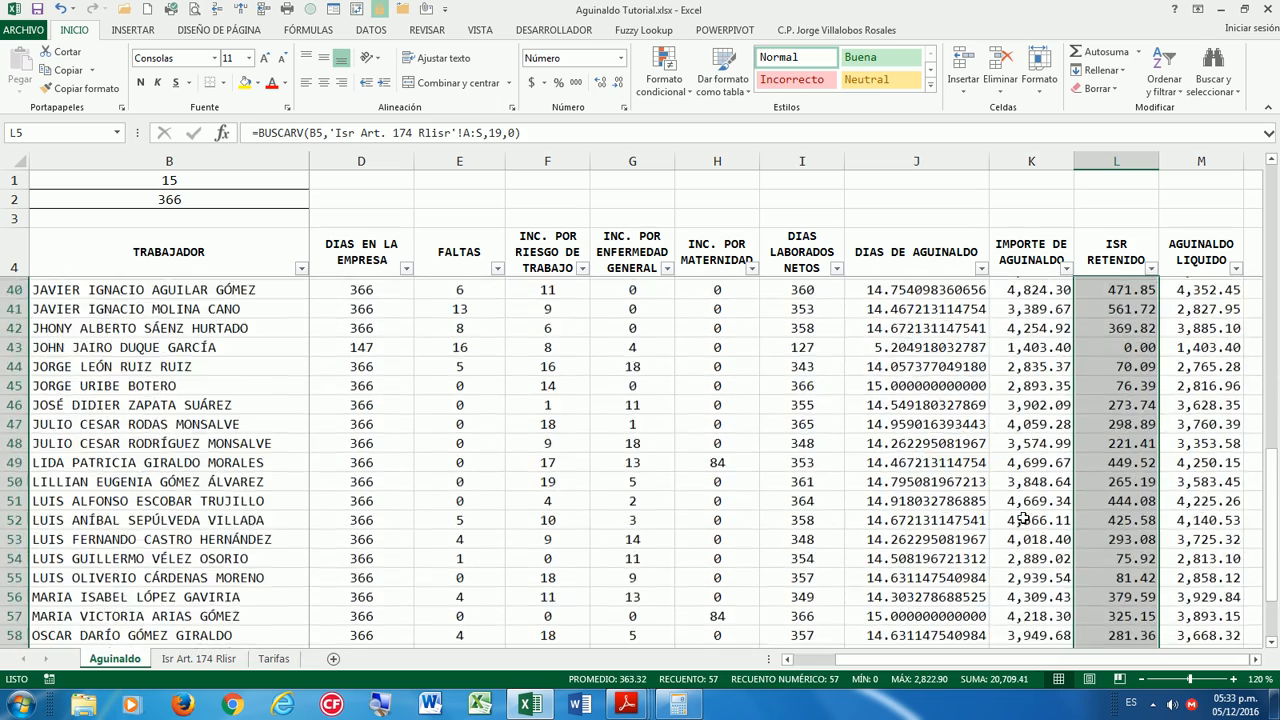
scroll(1022, 517, up, 3)
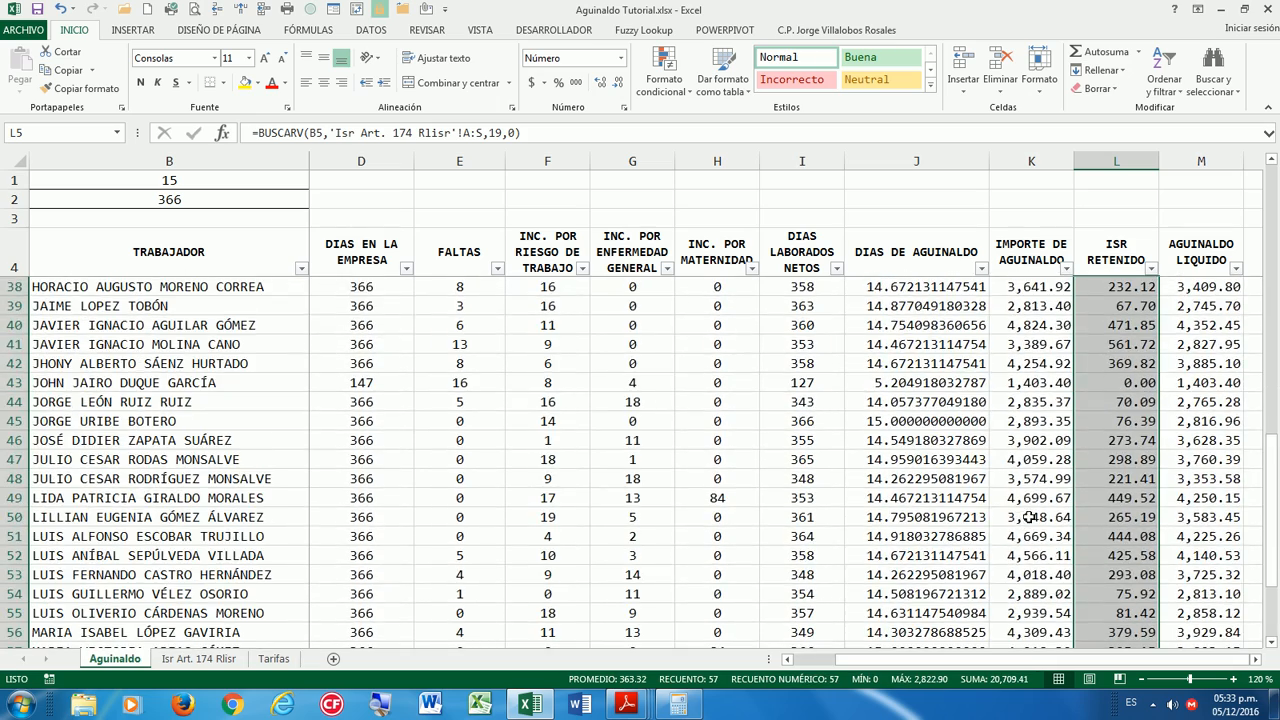
click(1062, 478)
scroll(1035, 512, down, 4)
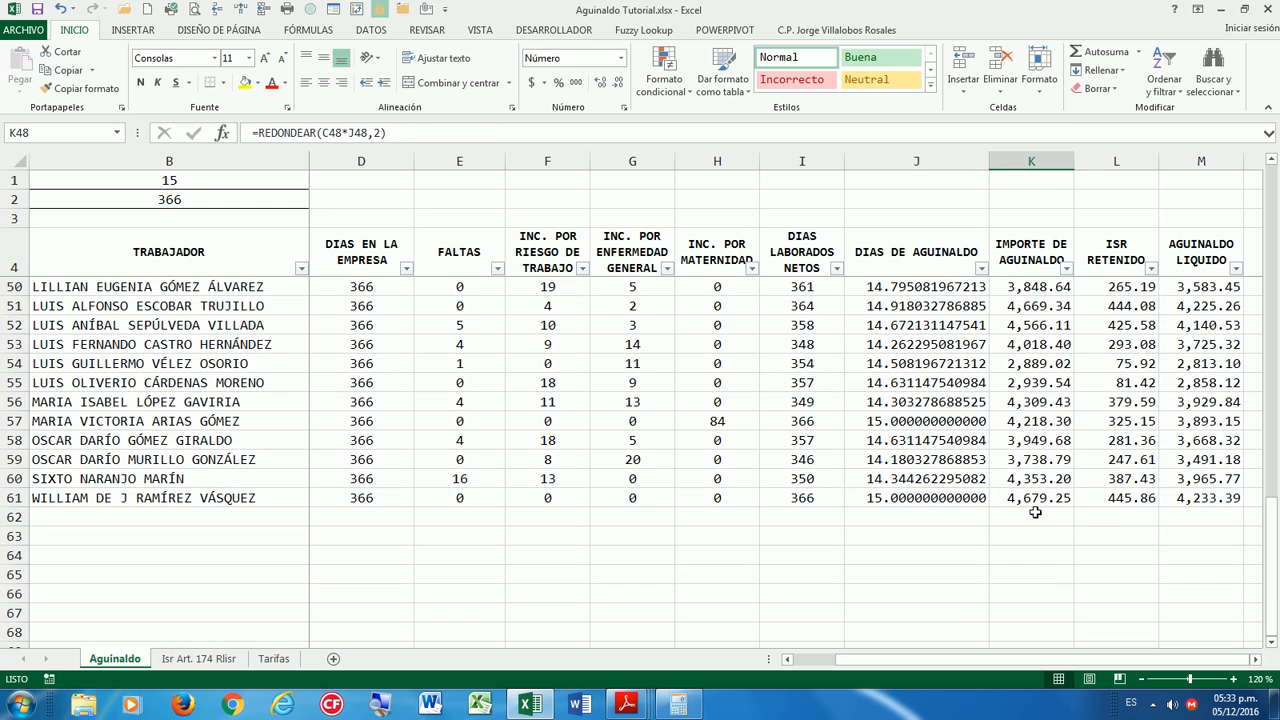
Label row 62 SUMAS and AutoSum the FALTAS through MATERNIDAD columns in E62:H62.
click(103, 517)
text(SUMAS)
key(Return)
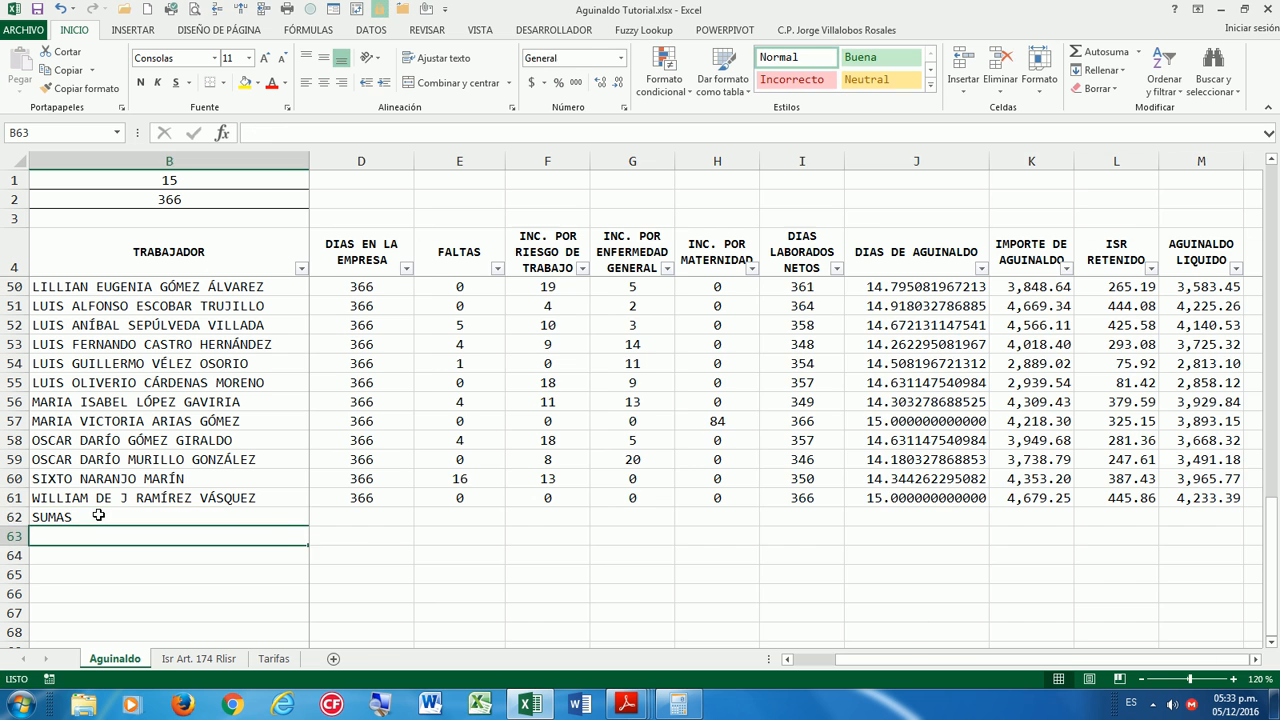
key(Right)
key(Up)
key(Right)
key(Right)
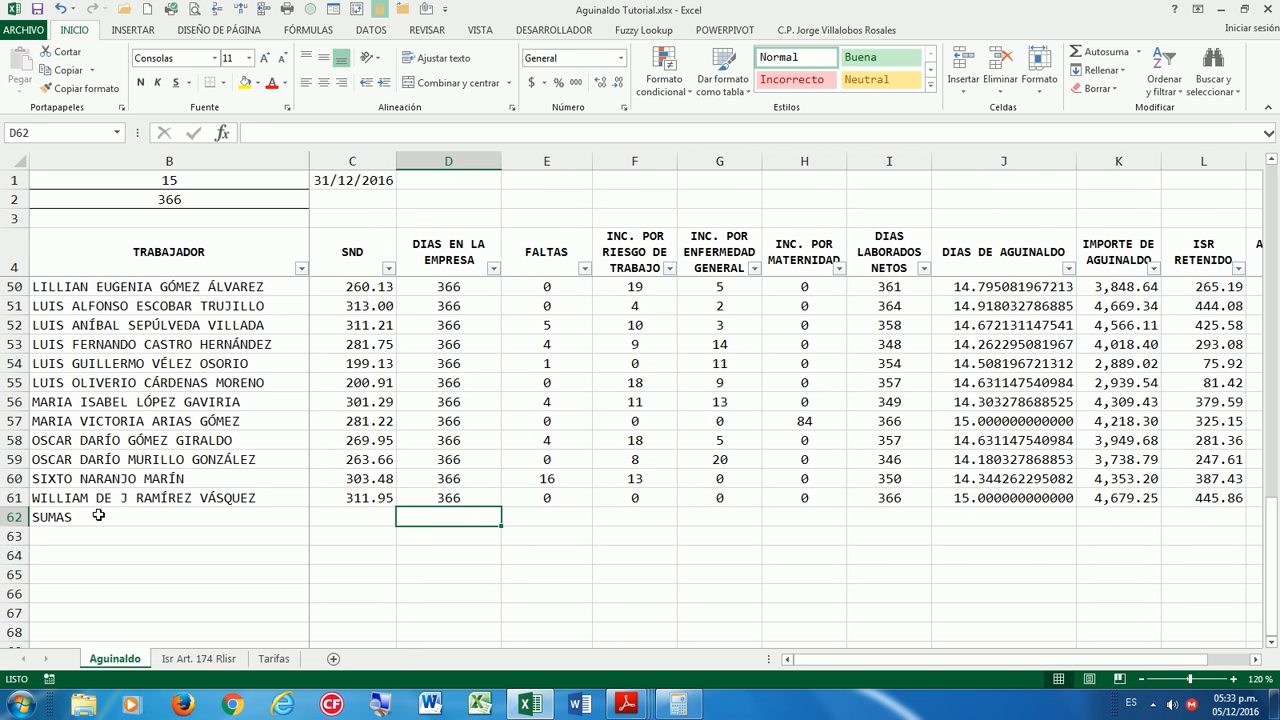
key(shift+Right)
key(shift+Right)
key(shift+Right)
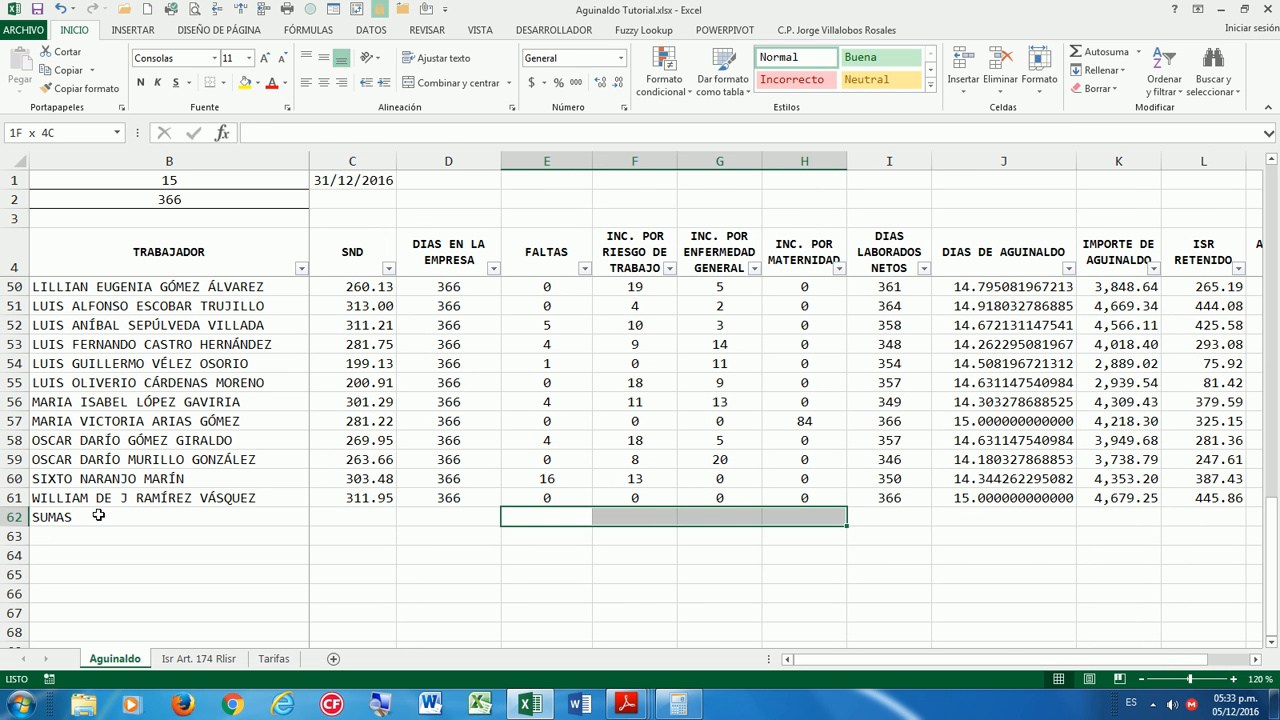
click(1095, 51)
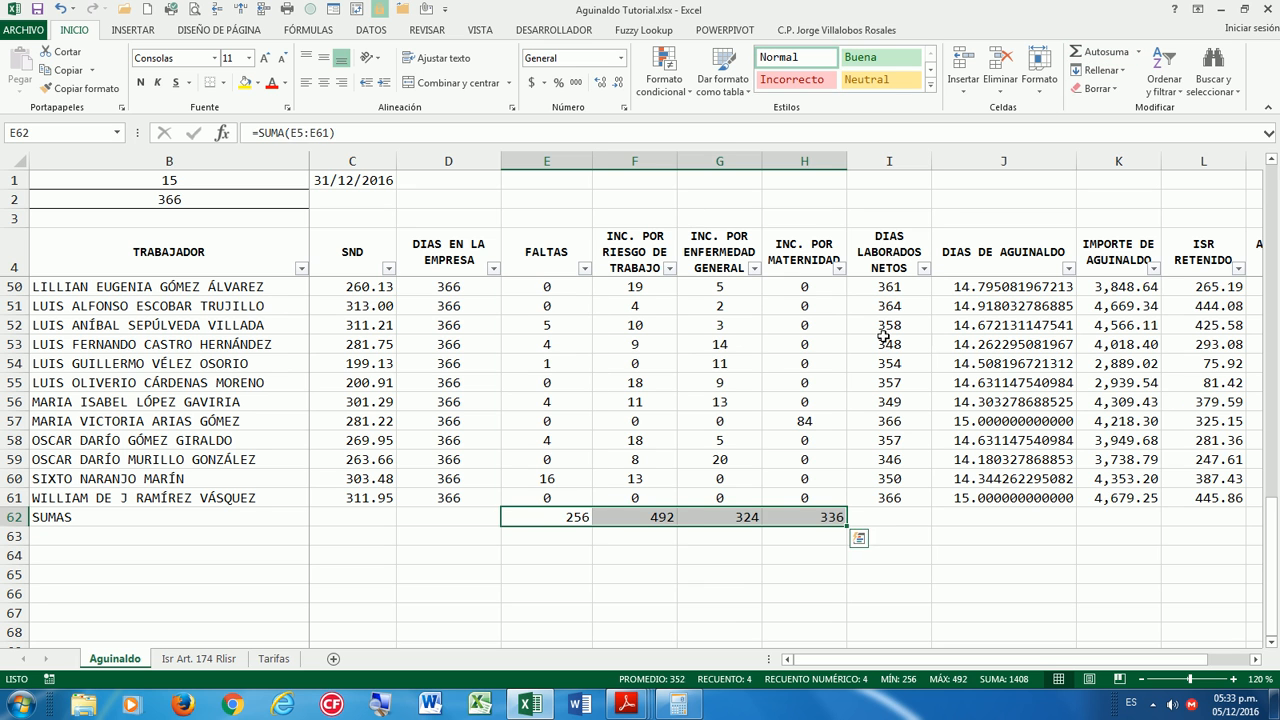
Review the count totals, then AutoSum the aguinaldo, ISR and net columns in K62:M62.
click(670, 530)
click(546, 500)
click(603, 515)
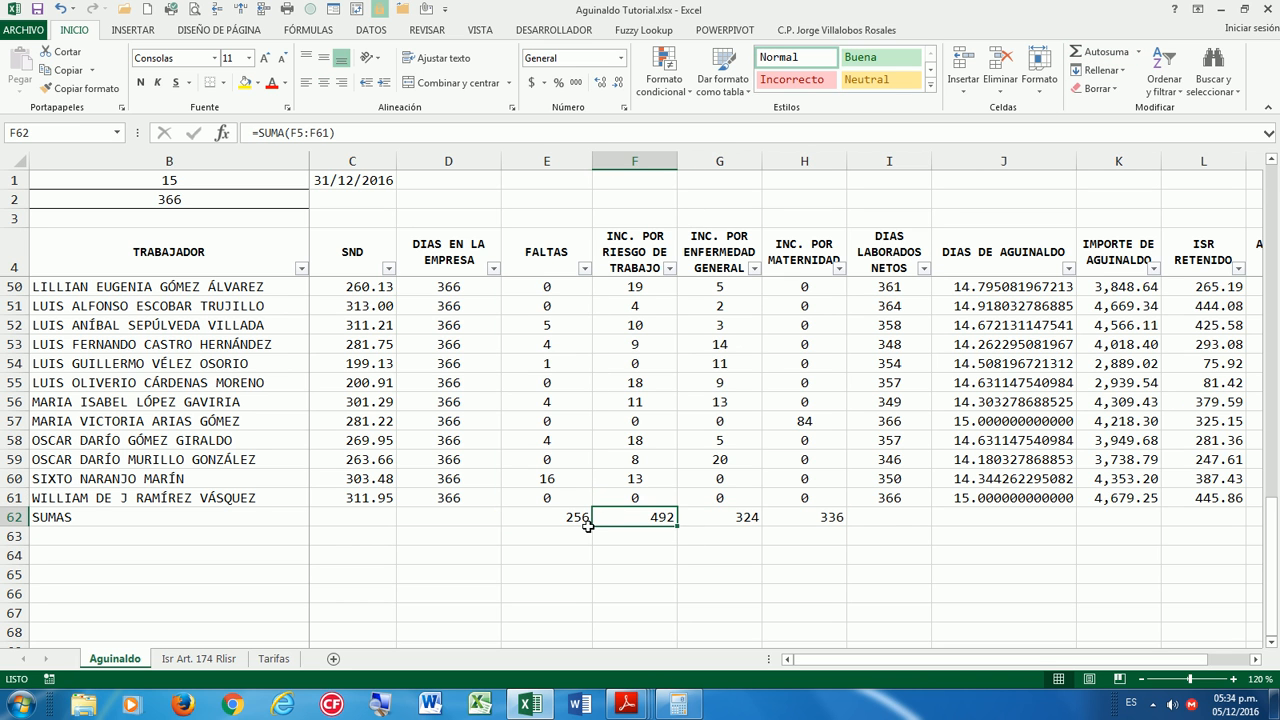
key(Right)
key(Right)
key(Left)
key(Left)
key(Left)
key(Right)
key(Right)
key(Right)
key(Right)
key(Right)
key(Right)
key(Right)
key(Right)
key(Right)
key(Right)
key(Right)
key(Right)
key(Right)
key(Right)
key(Right)
key(Left)
key(Left)
key(Left)
key(Left)
key(Left)
key(Left)
key(Left)
key(Left)
key(Left)
key(Left)
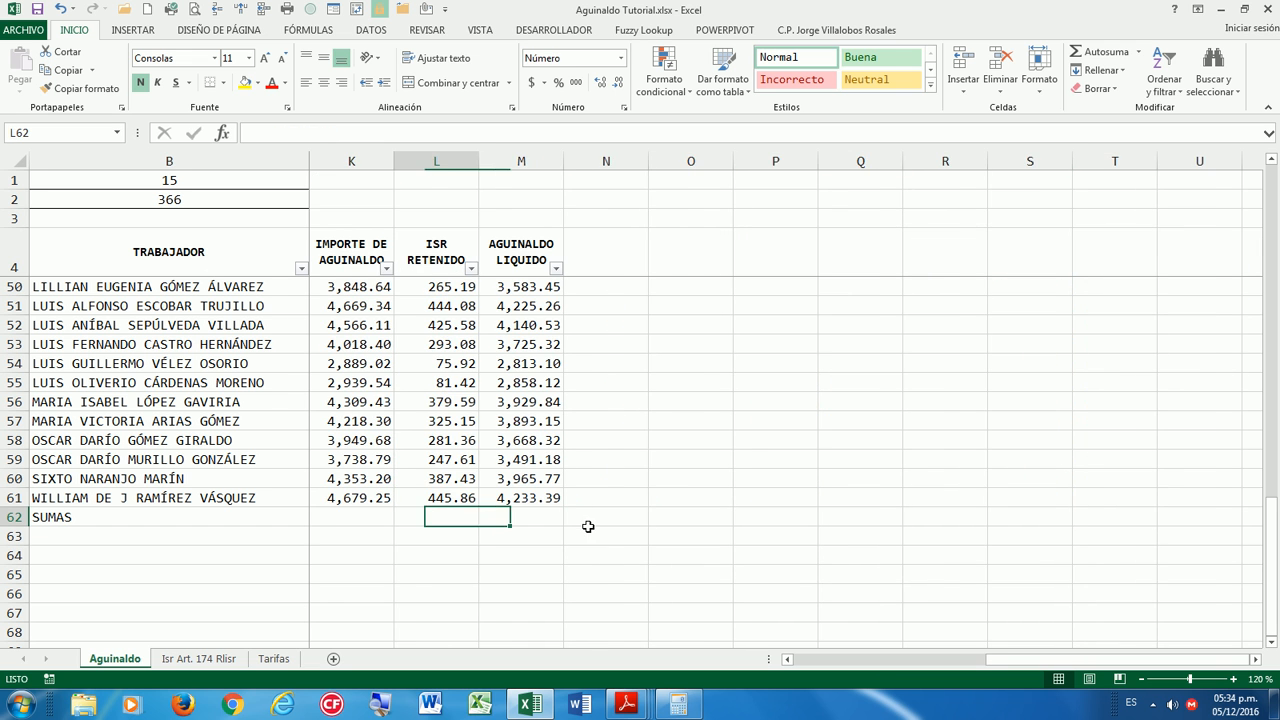
key(Right)
key(shift+Right)
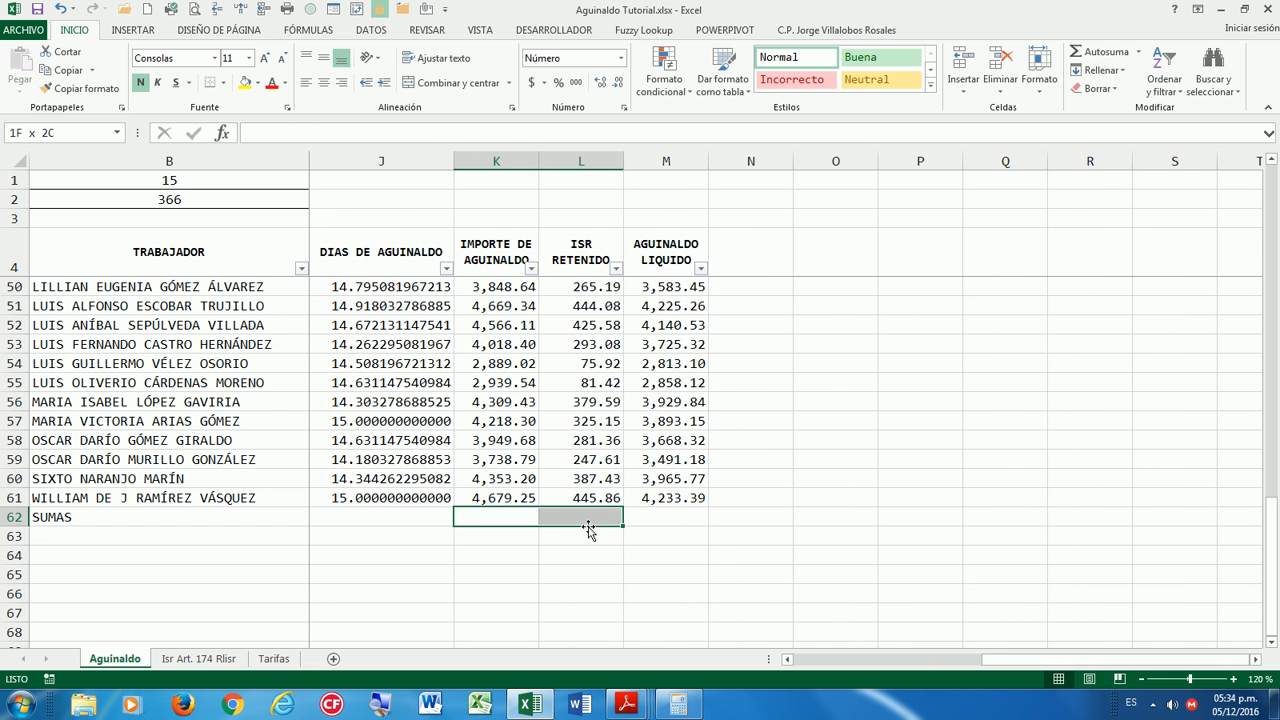
key(shift+Right)
click(1100, 53)
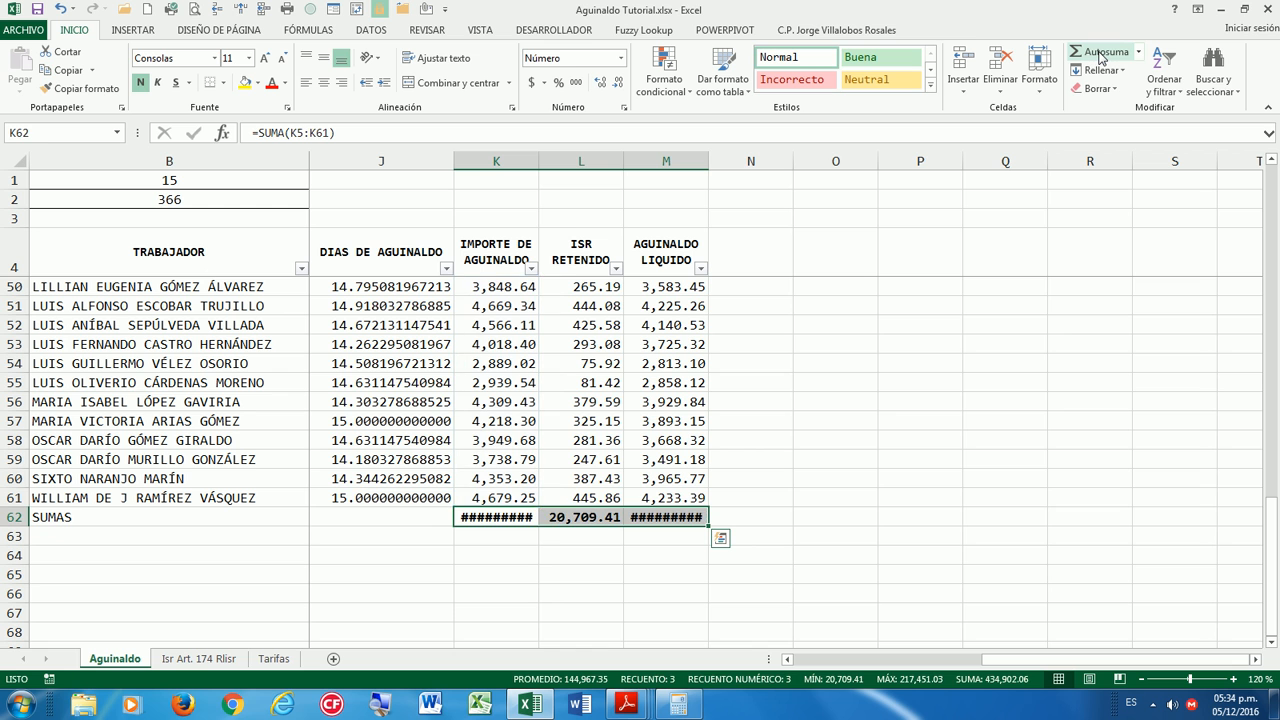
Widen columns K and M so their totals display fully.
click(590, 382)
drag(539, 160, 559, 160)
drag(728, 161, 741, 161)
click(655, 430)
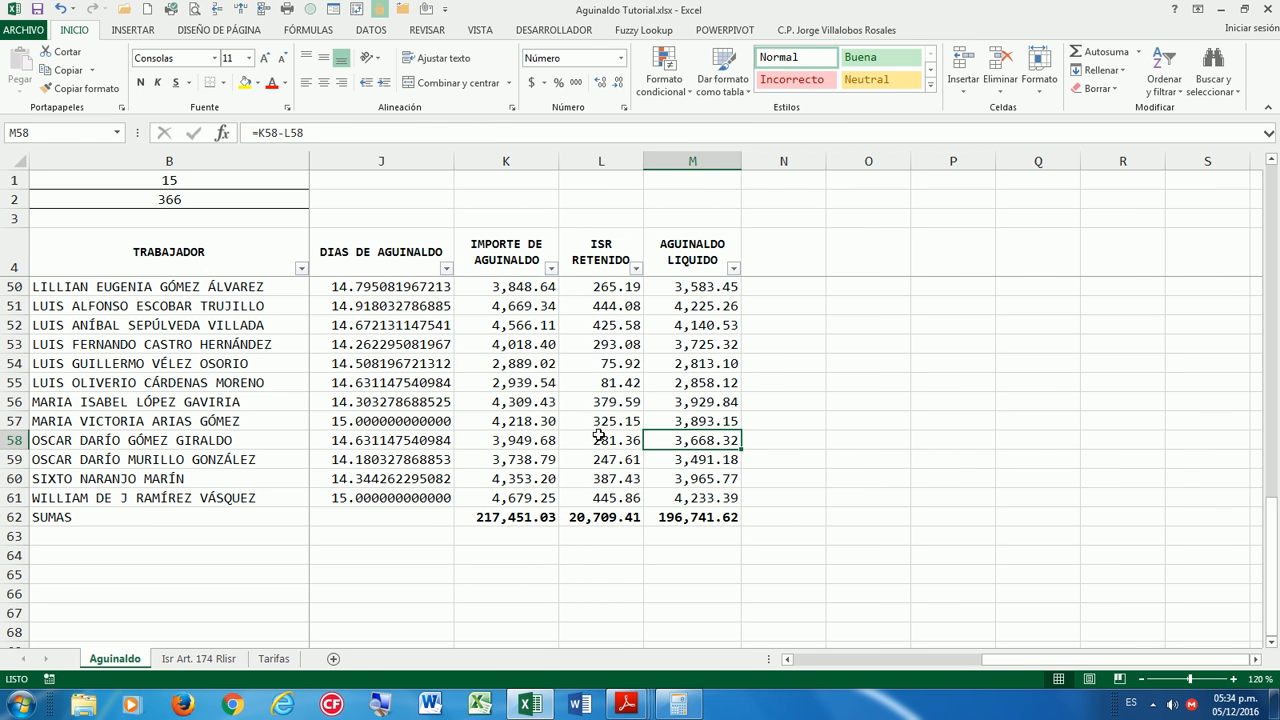
Check the 217,451.03, 20,709.41 and 196,741.62 total formulas in row 62.
click(553, 452)
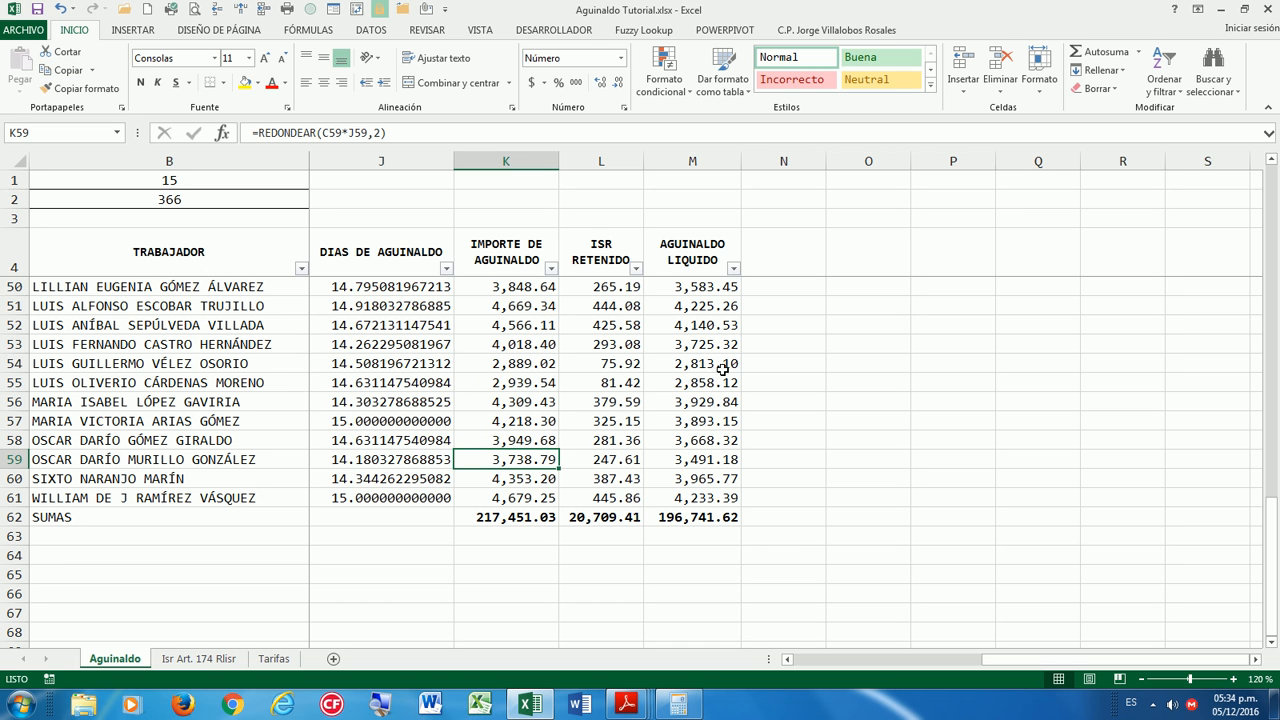
click(608, 517)
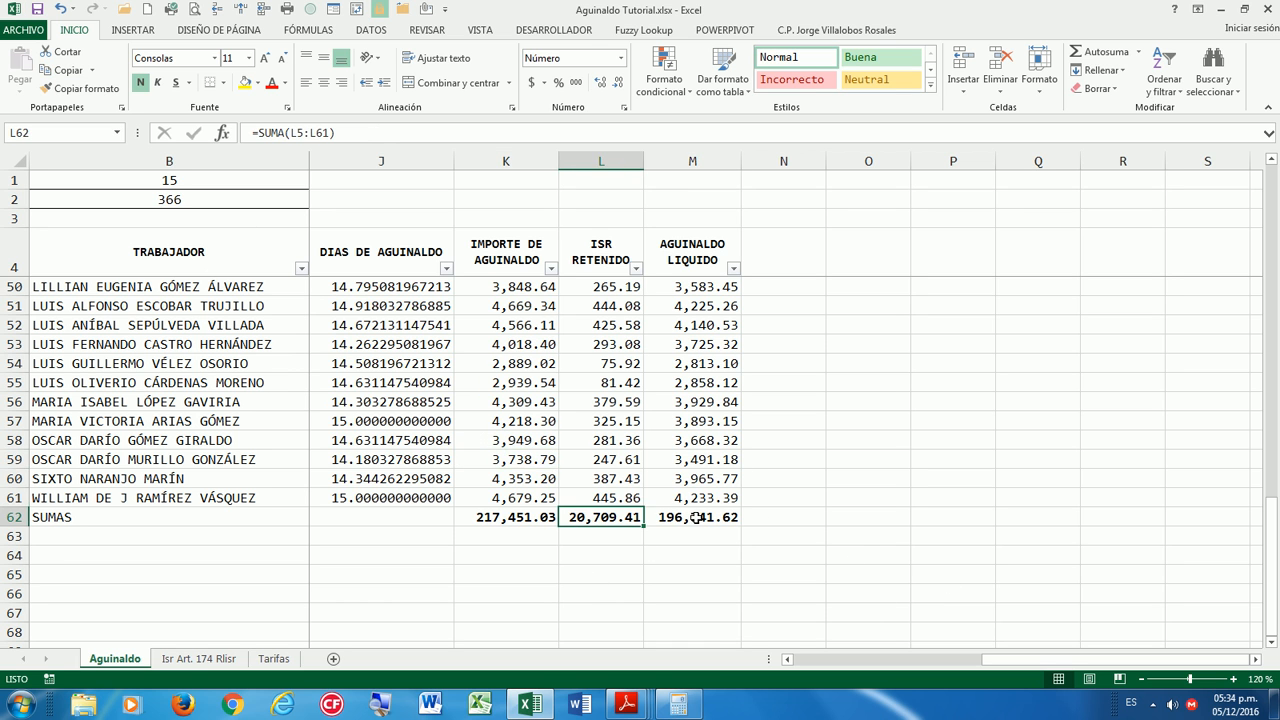
click(697, 517)
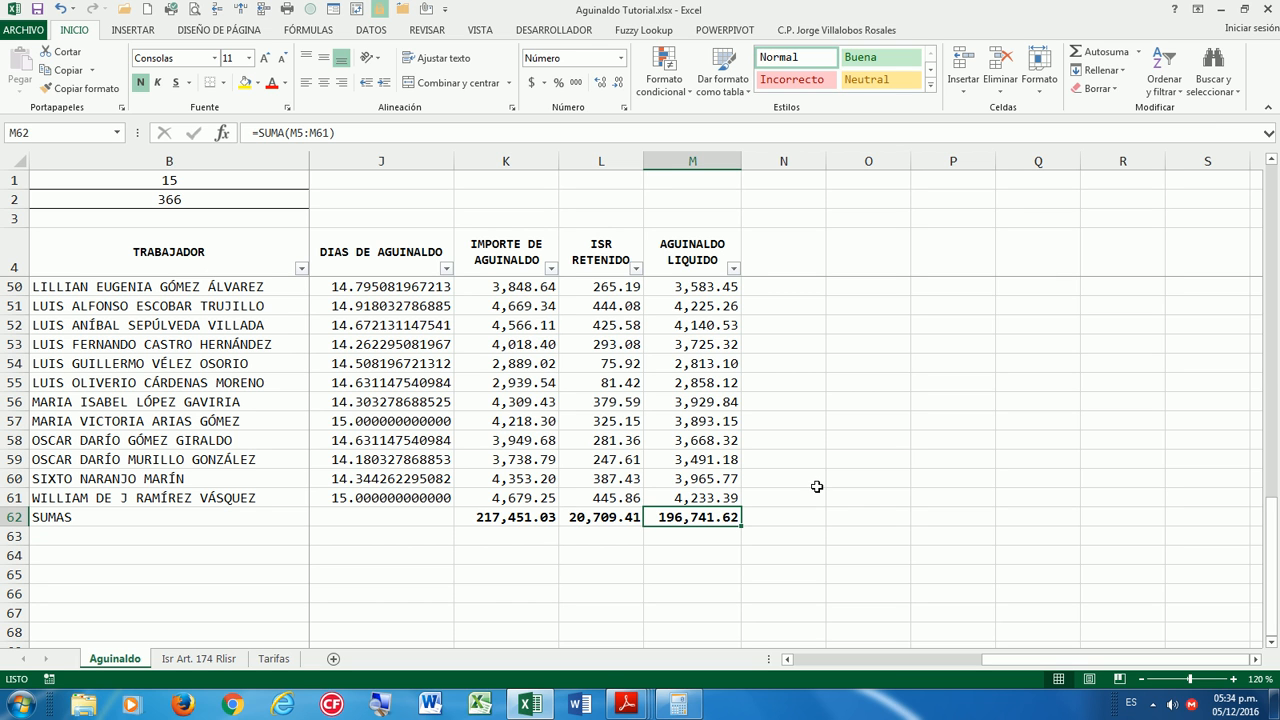
key(Left)
key(Right)
key(Up)
key(Down)
key(Left)
key(Left)
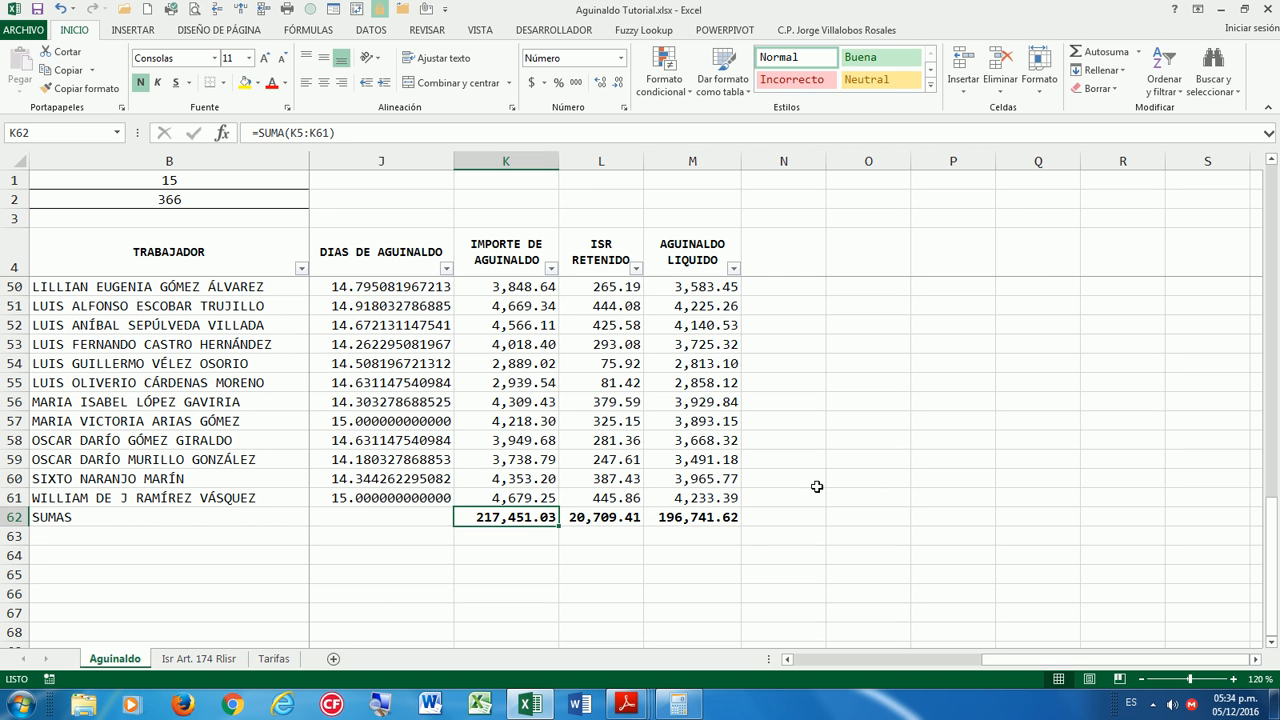
key(Right)
key(Right)
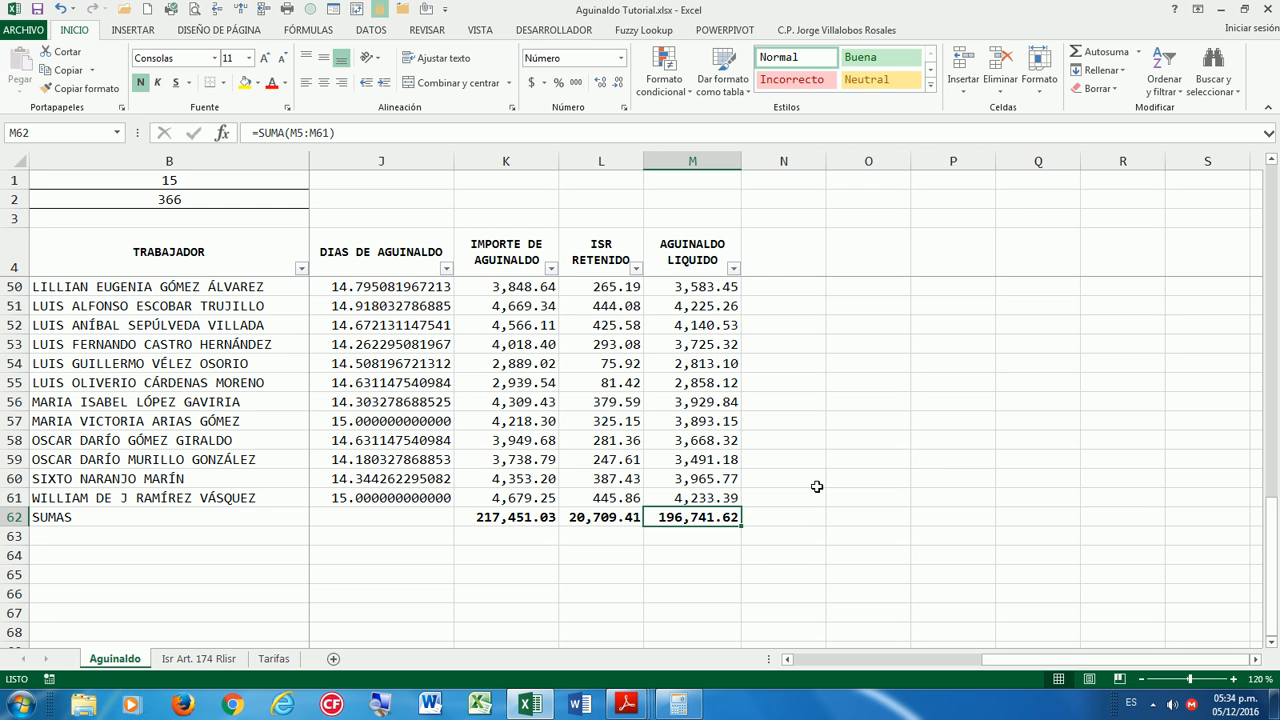
key(Left)
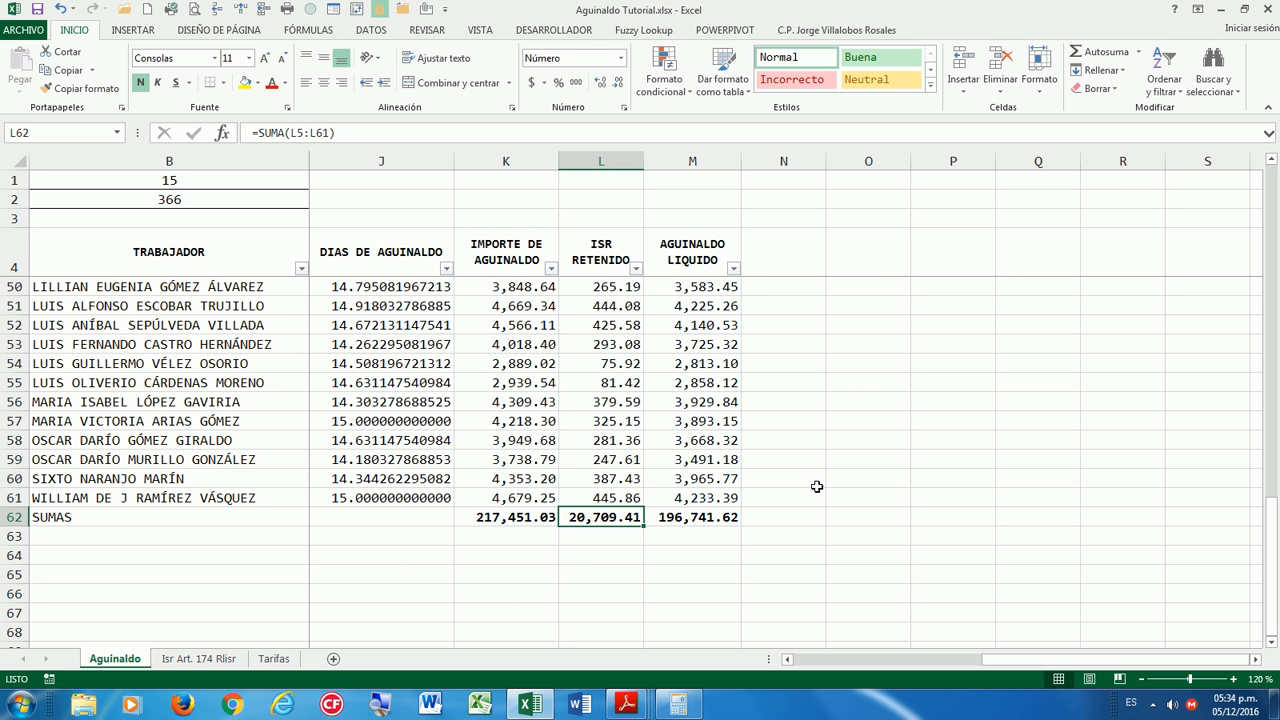
AutoSum ISR A RETENER on the Isr Art. 174 Rlisr sheet, confirming 20,709.41 in S62.
click(190, 659)
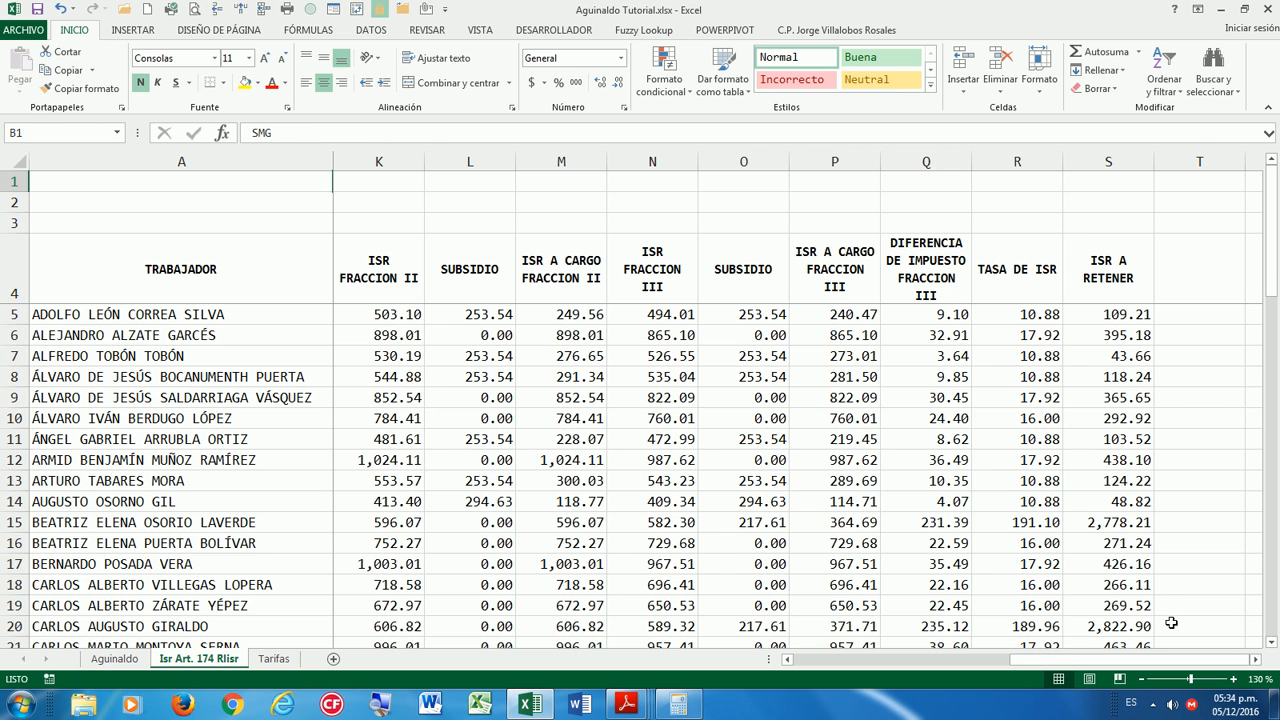
scroll(1177, 595, down, 6)
scroll(1177, 595, down, 9)
click(1108, 564)
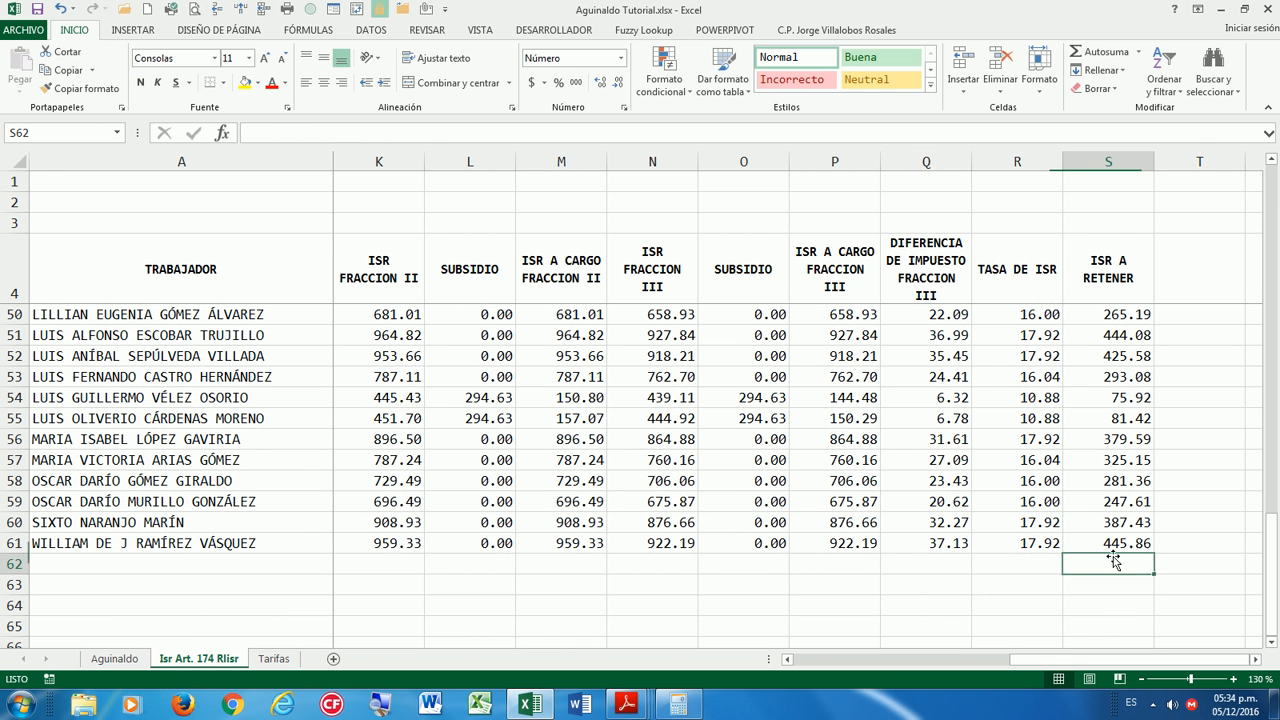
click(1097, 53)
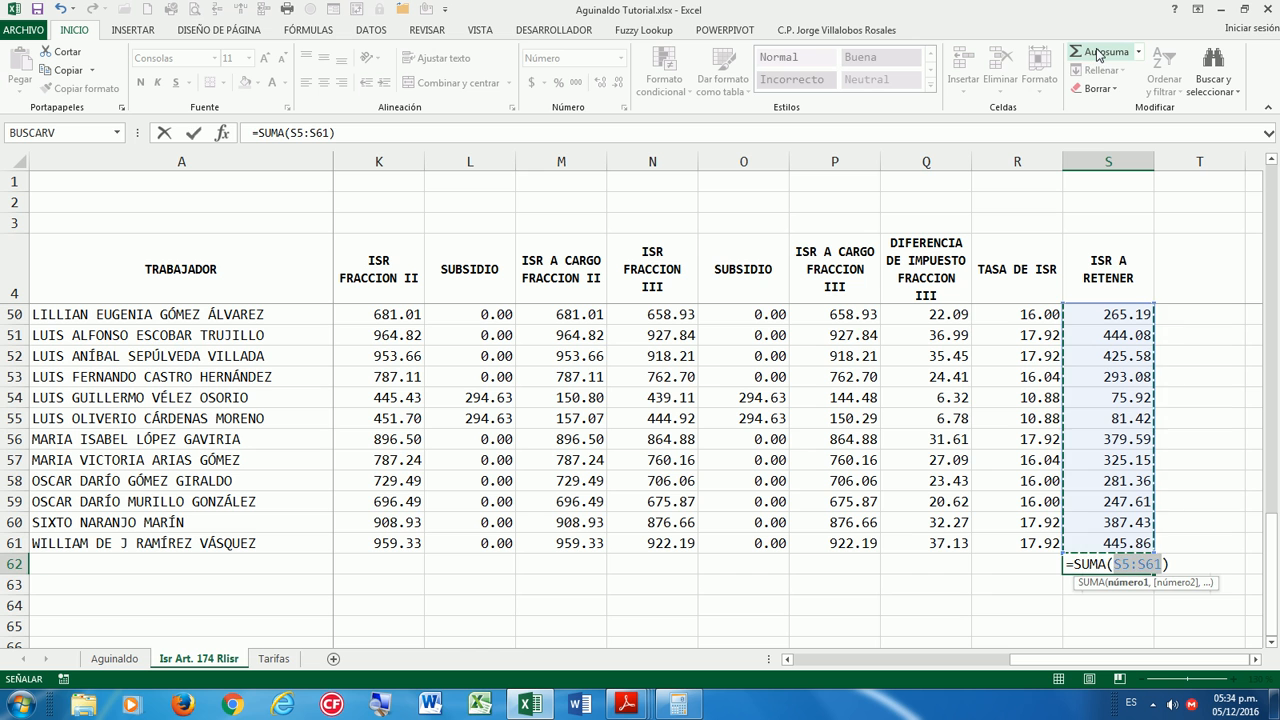
key(Return)
key(Up)
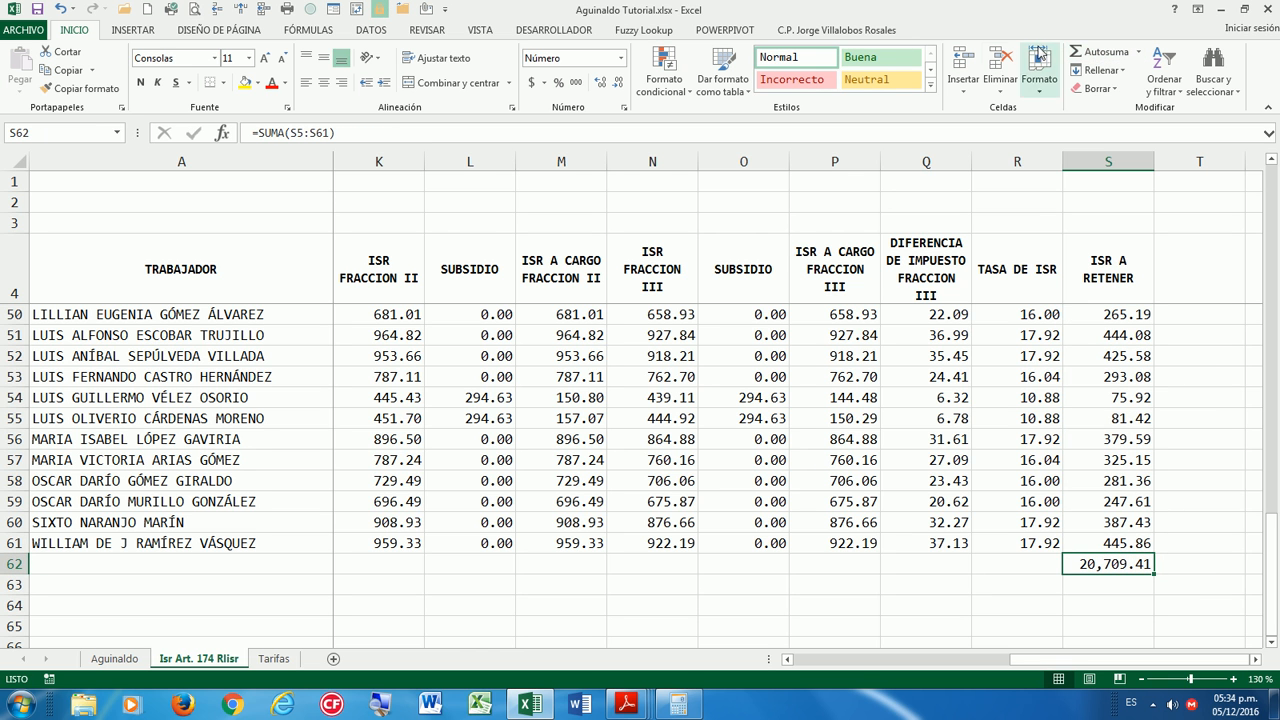
click(114, 659)
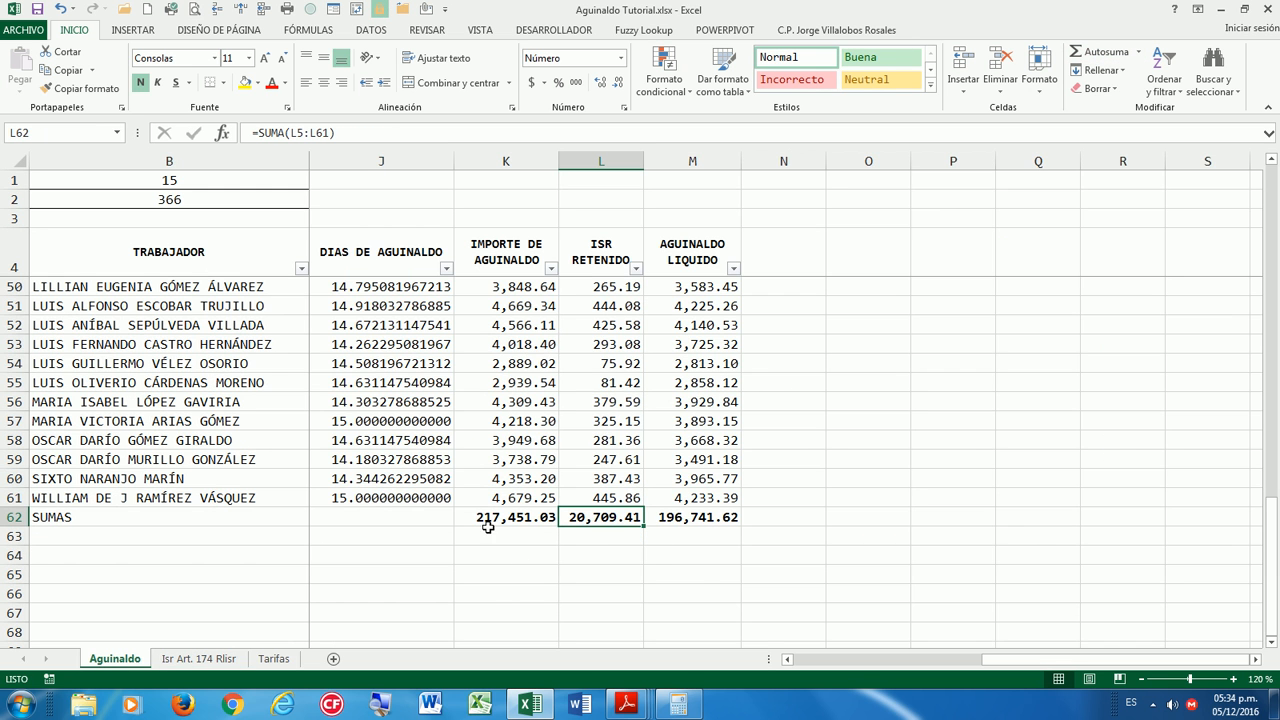
Hide the date in cell C1 by giving it a white font colour.
scroll(907, 511, up, 8)
scroll(907, 511, down, 10)
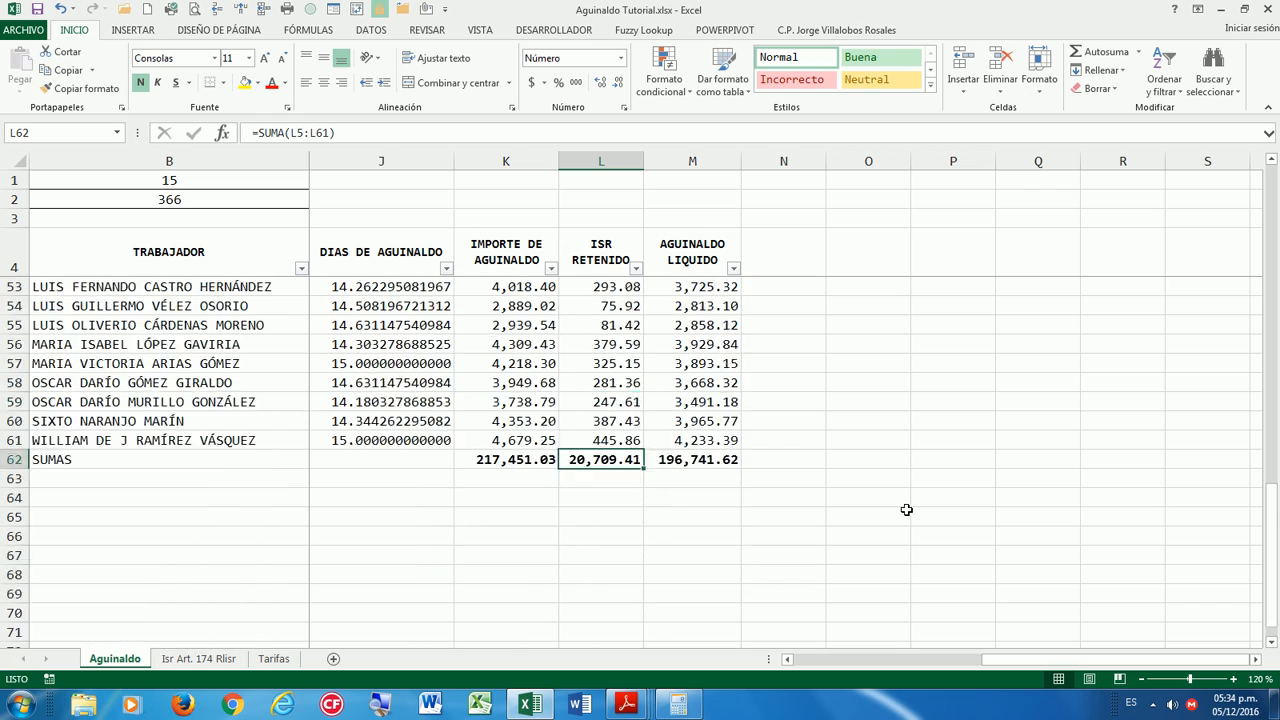
scroll(907, 511, up, 17)
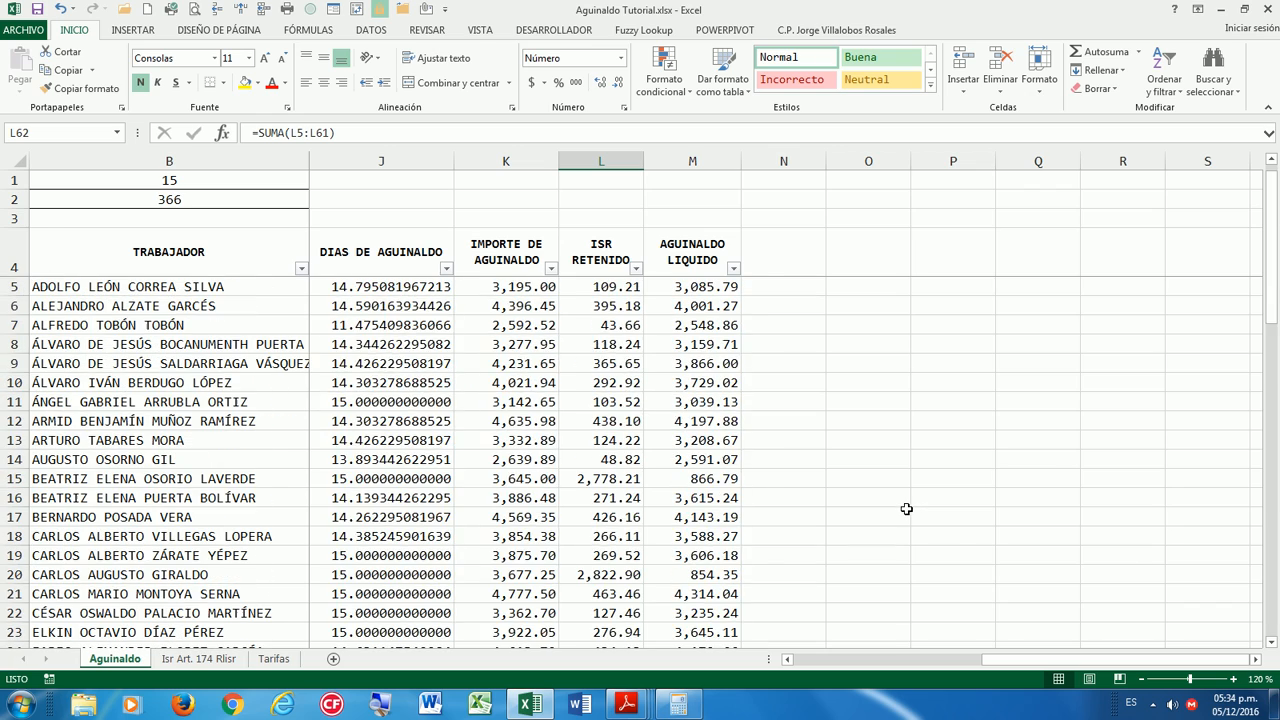
drag(1008, 663, 818, 663)
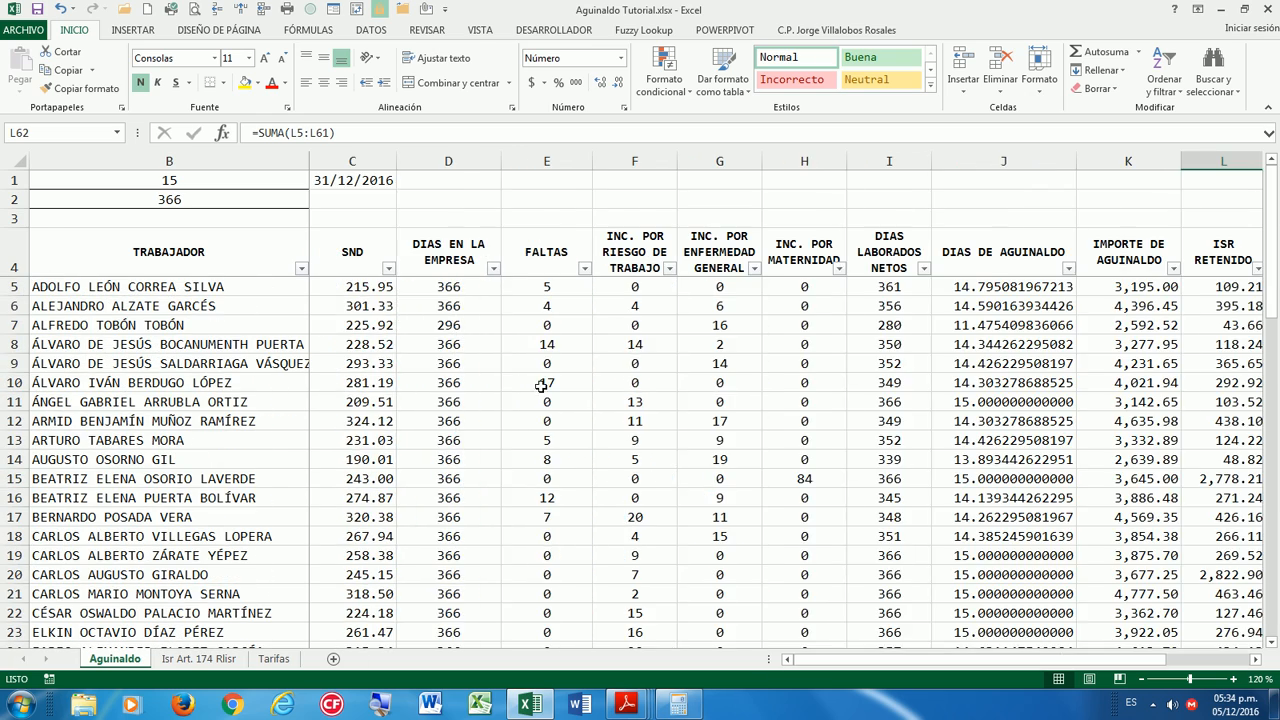
click(346, 181)
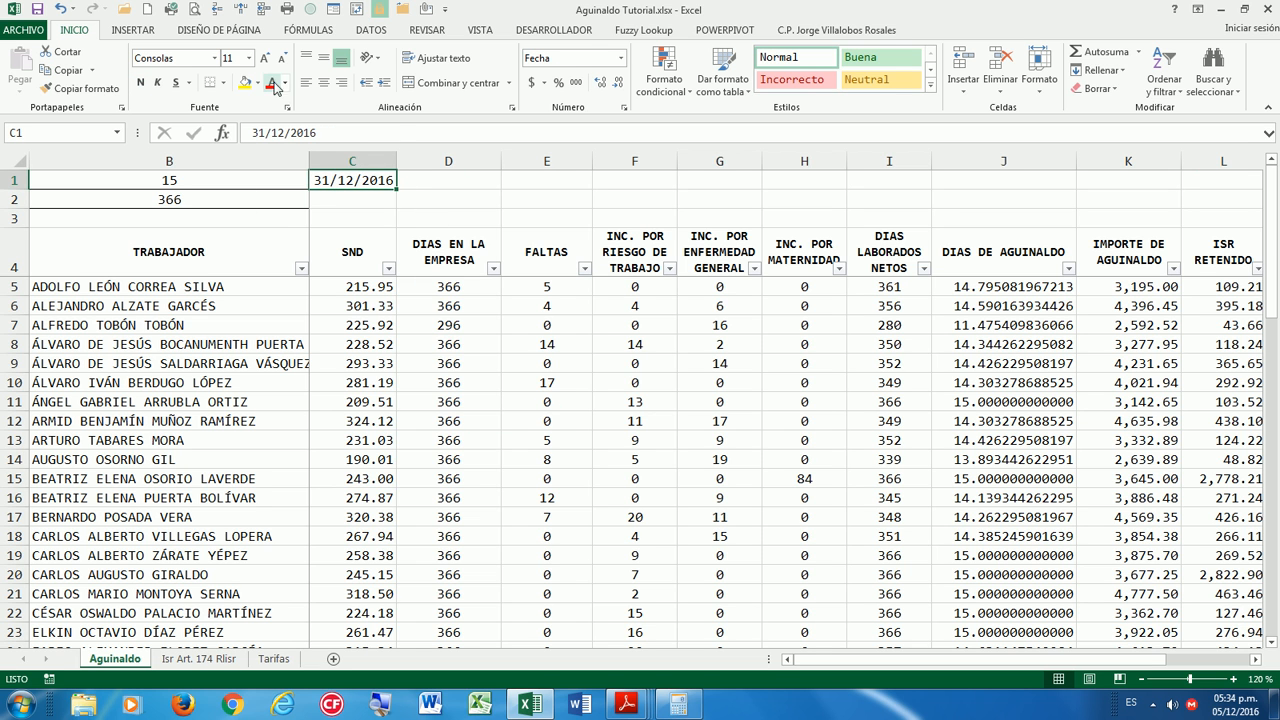
click(285, 84)
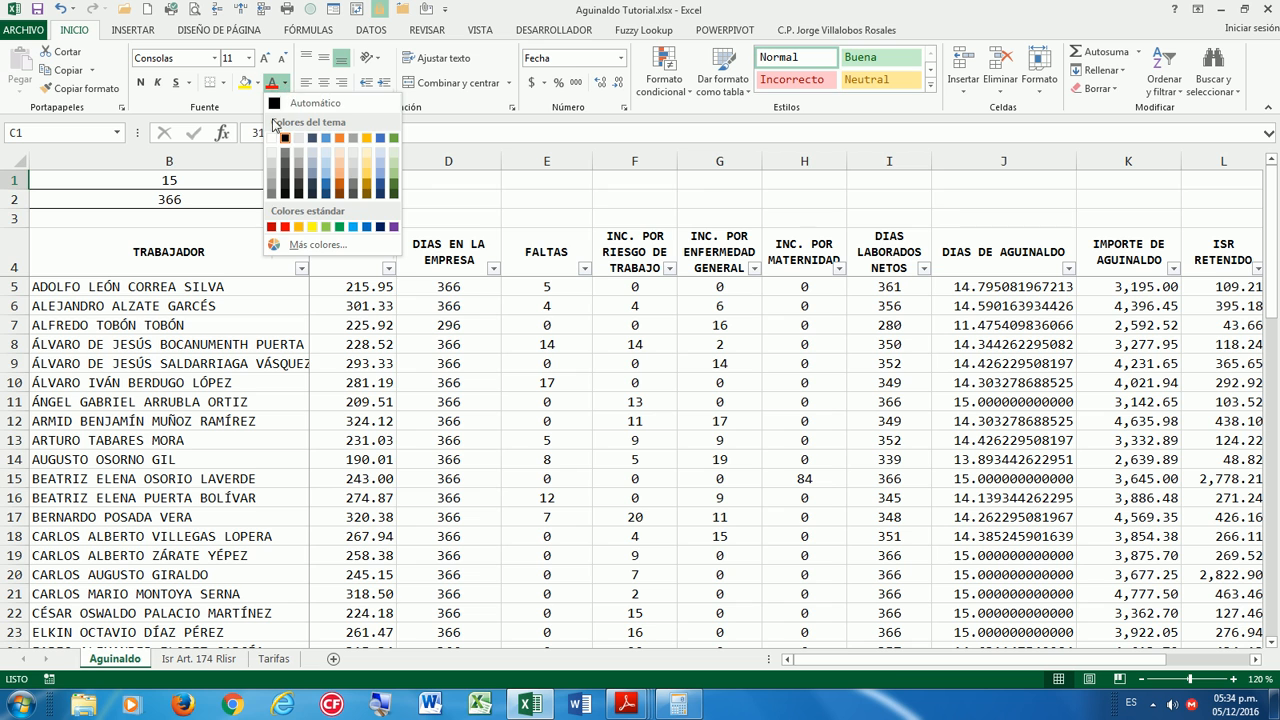
click(272, 138)
click(346, 219)
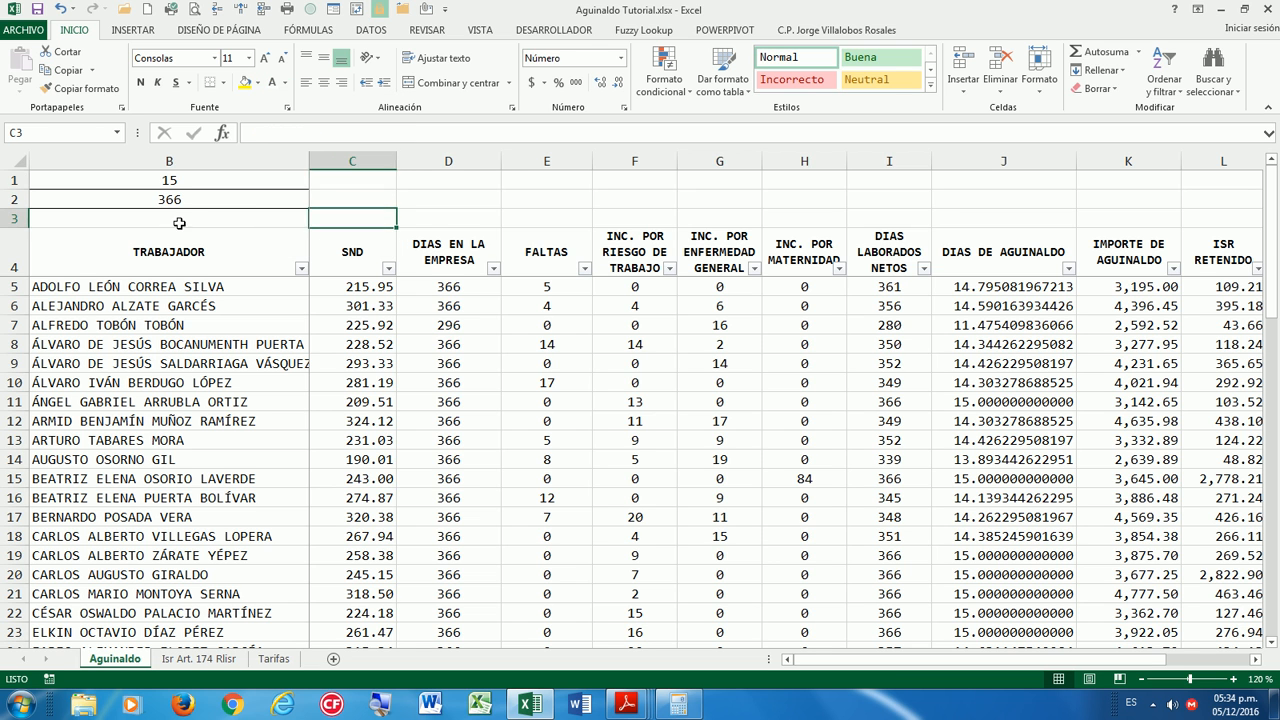
Scroll right to the empty columns beside the table and move up column O toward O1.
click(150, 180)
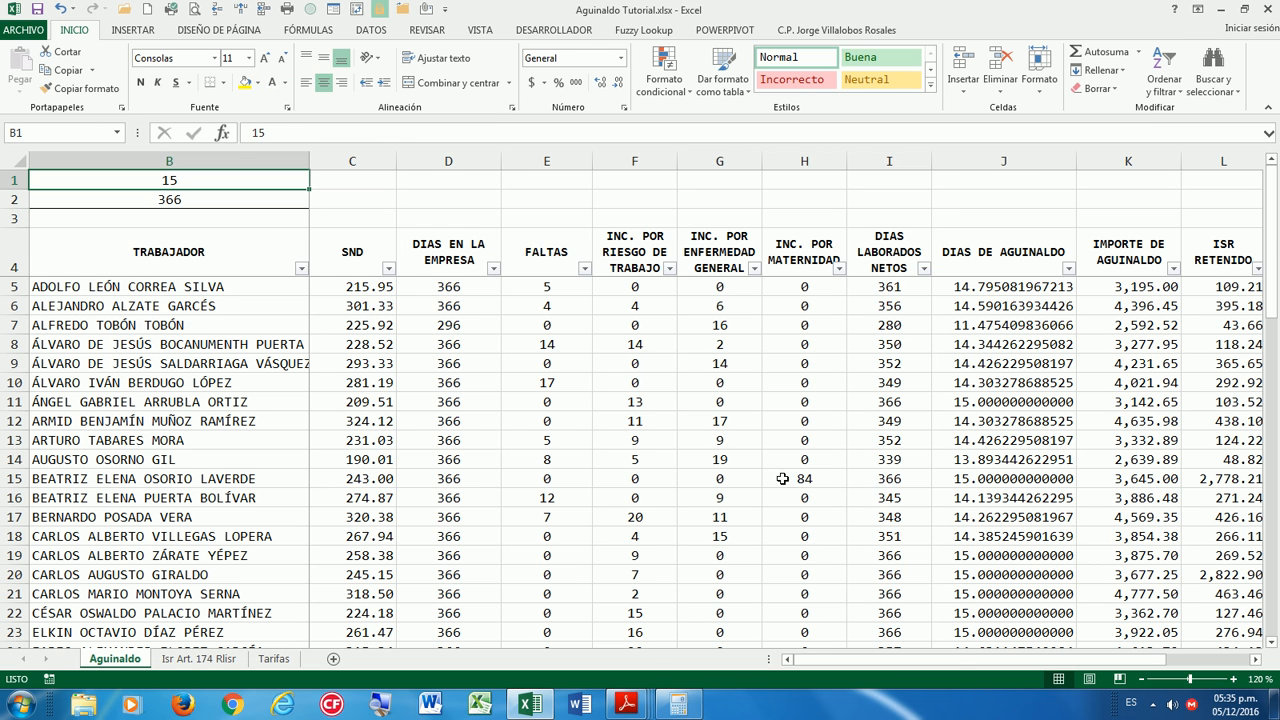
drag(1000, 661, 1160, 664)
click(1256, 660)
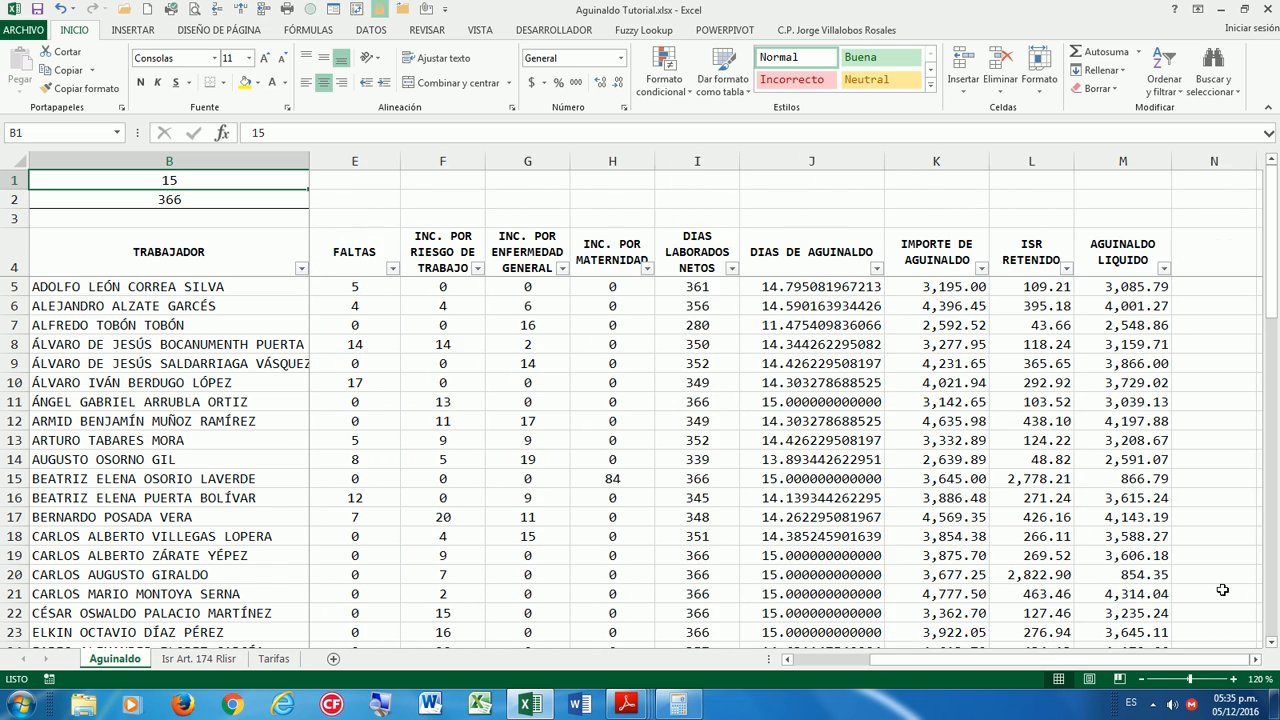
drag(1012, 661, 1063, 663)
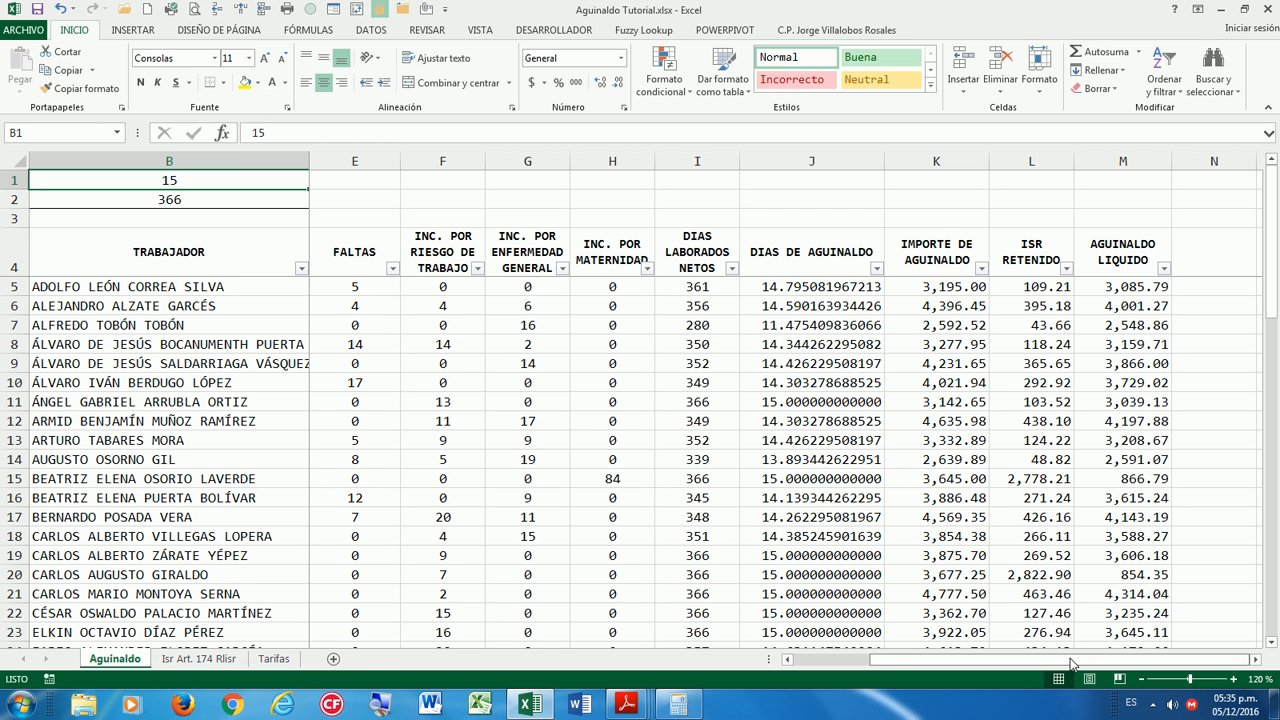
click(1256, 660)
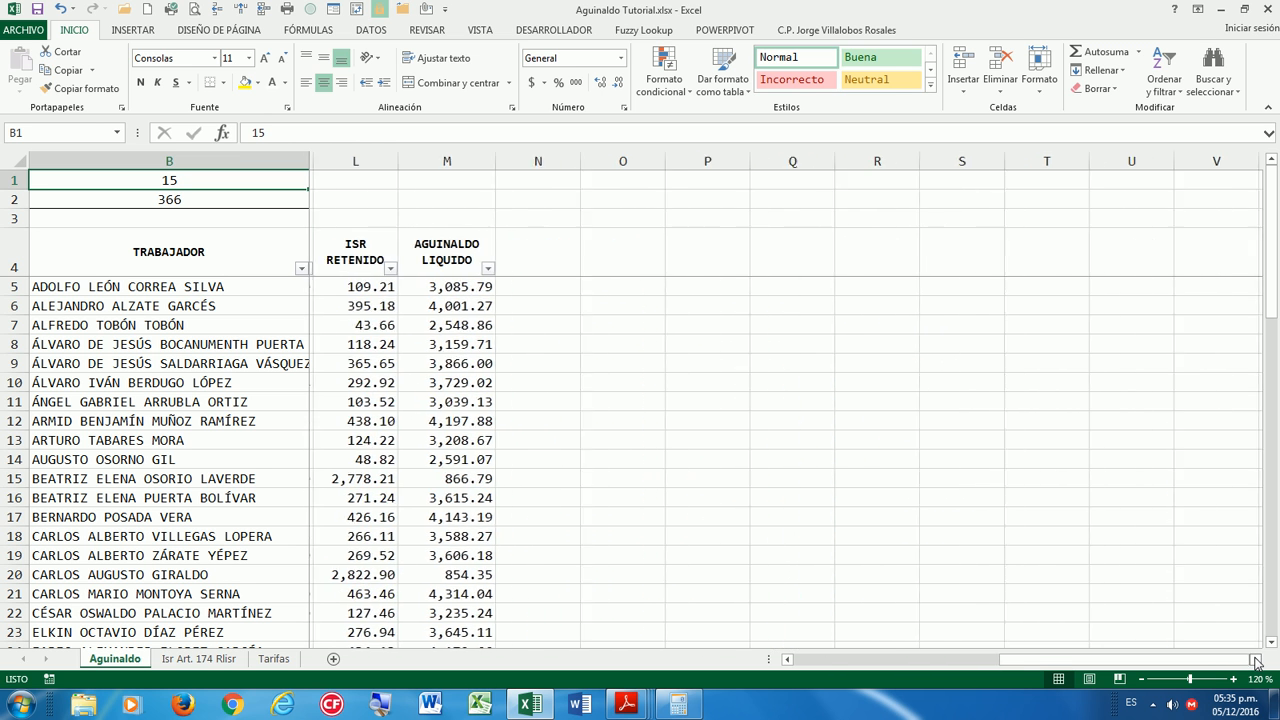
click(699, 249)
click(605, 239)
click(620, 214)
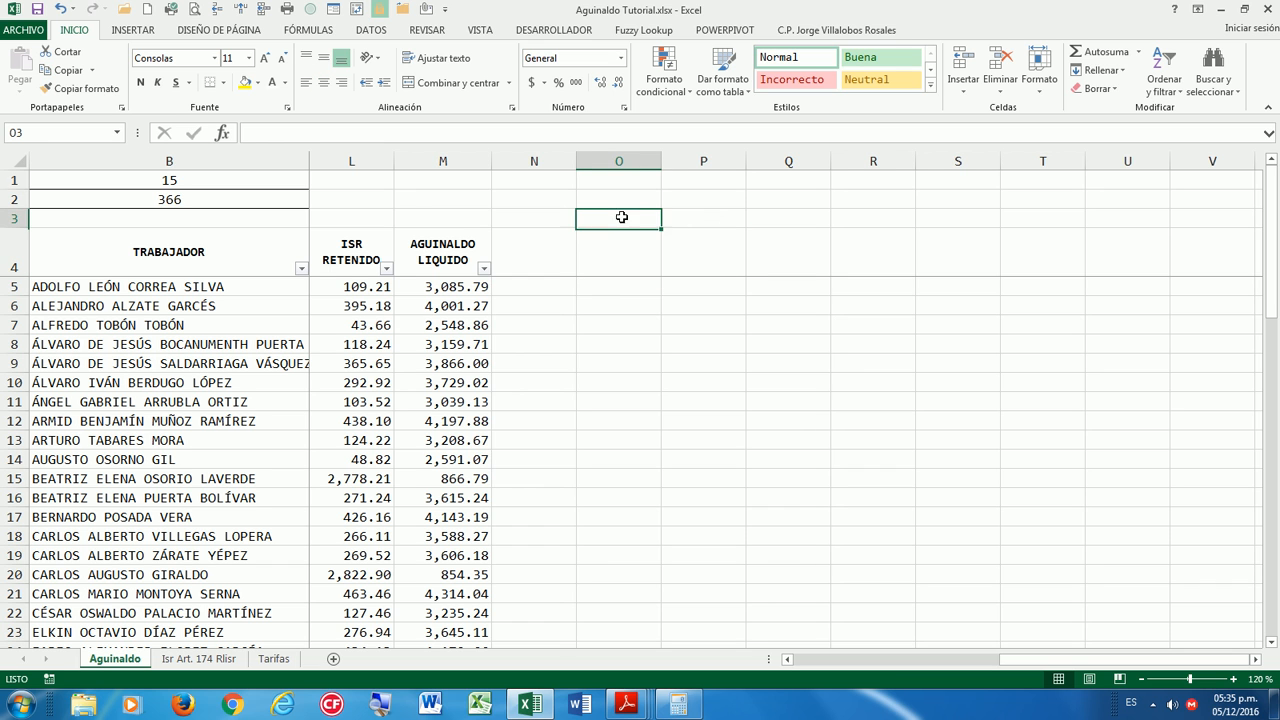
Enter the three contact e-mail addresses in cells O1, O2 and O3.
click(611, 183)
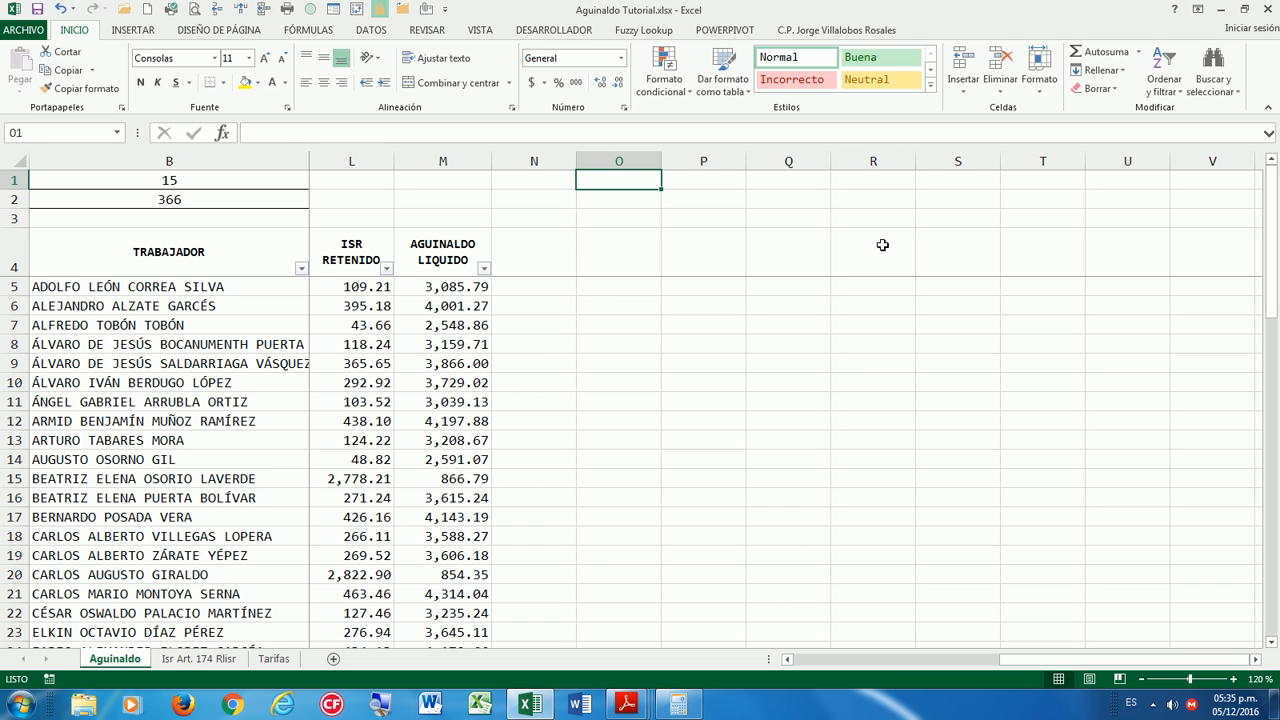
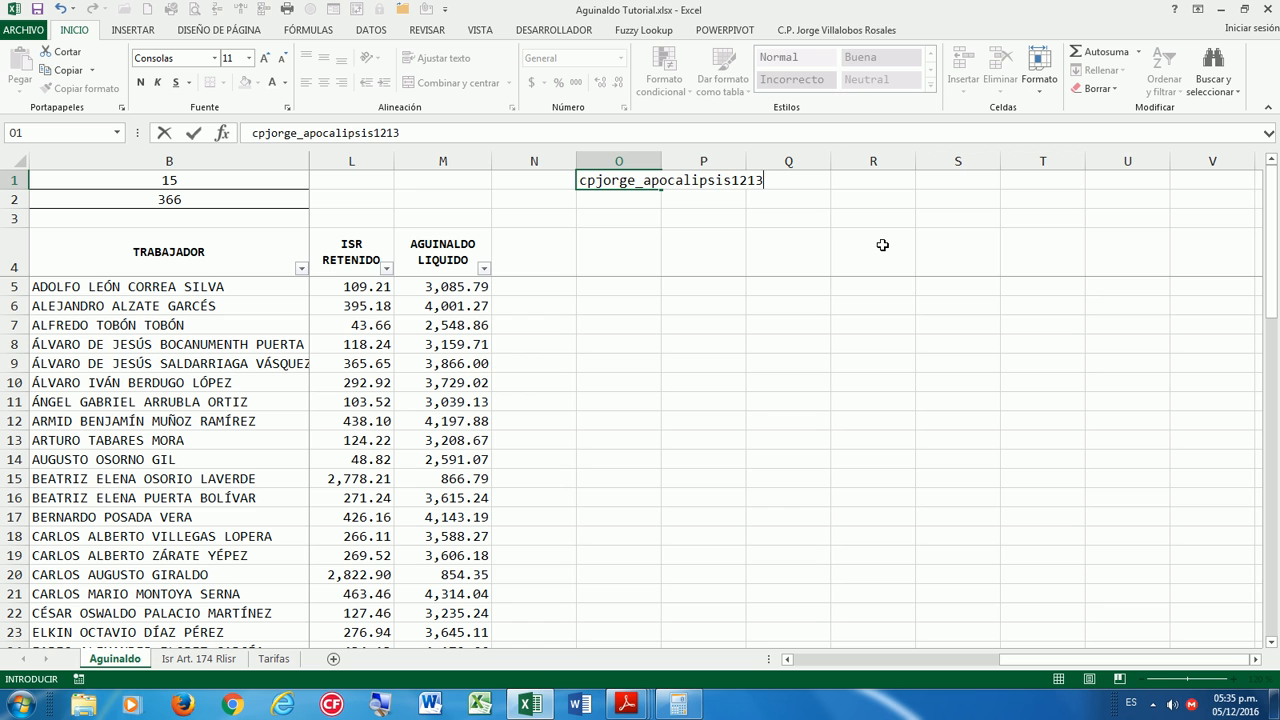
key(Return)
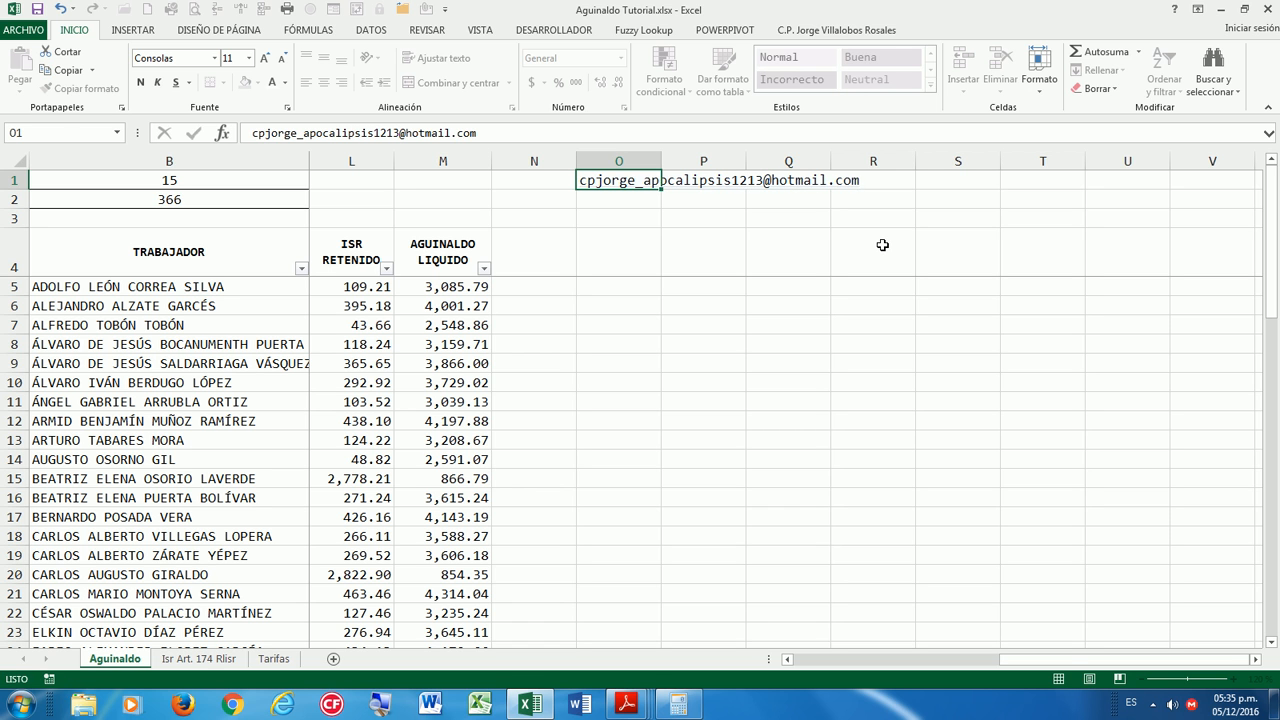
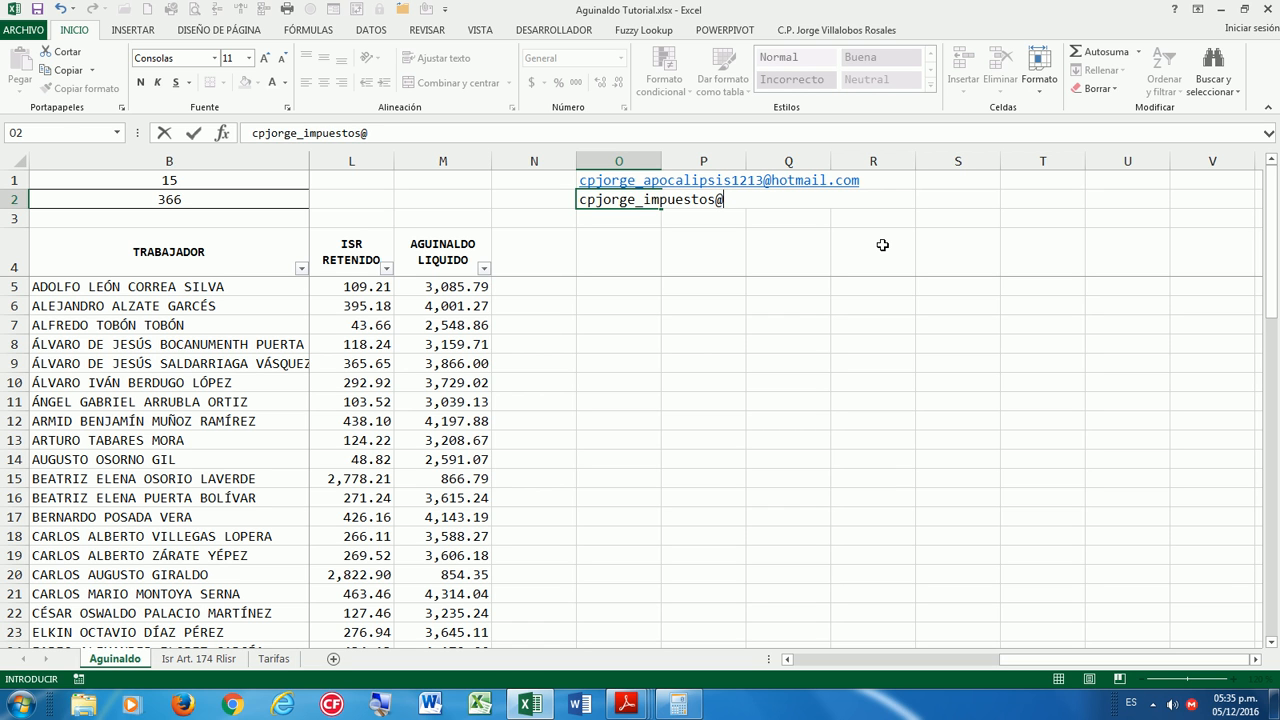
key(Return)
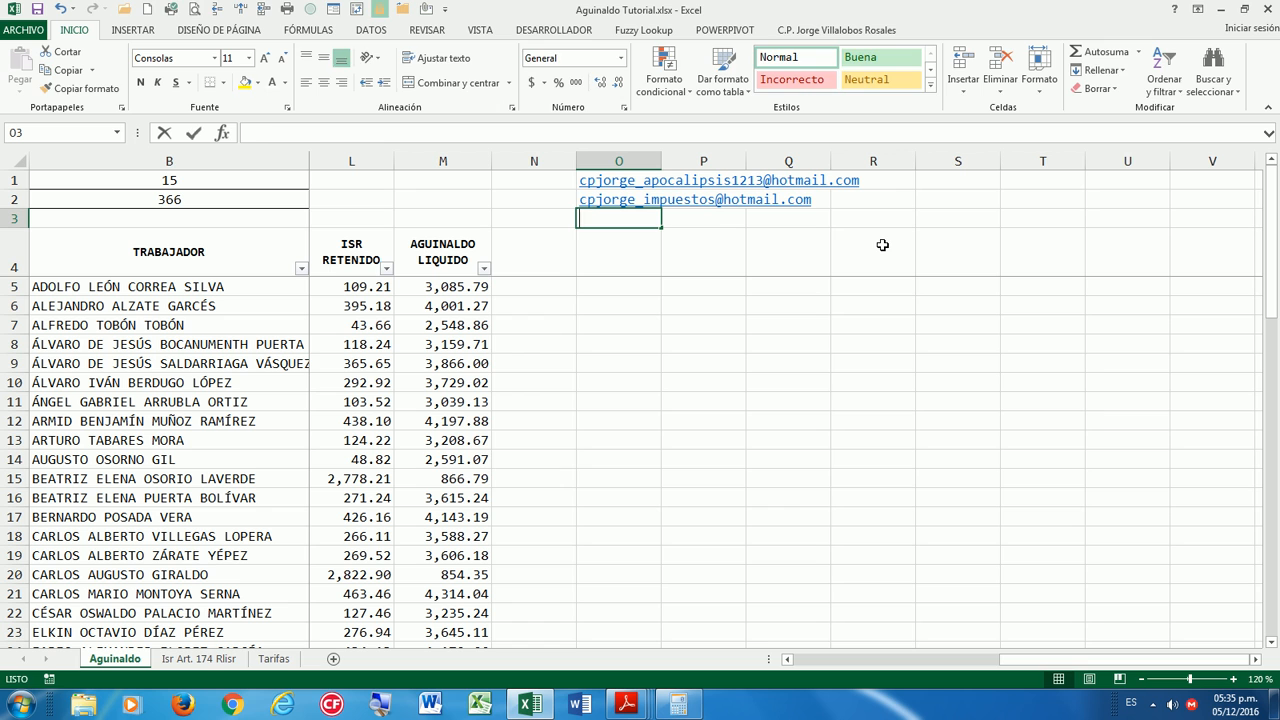
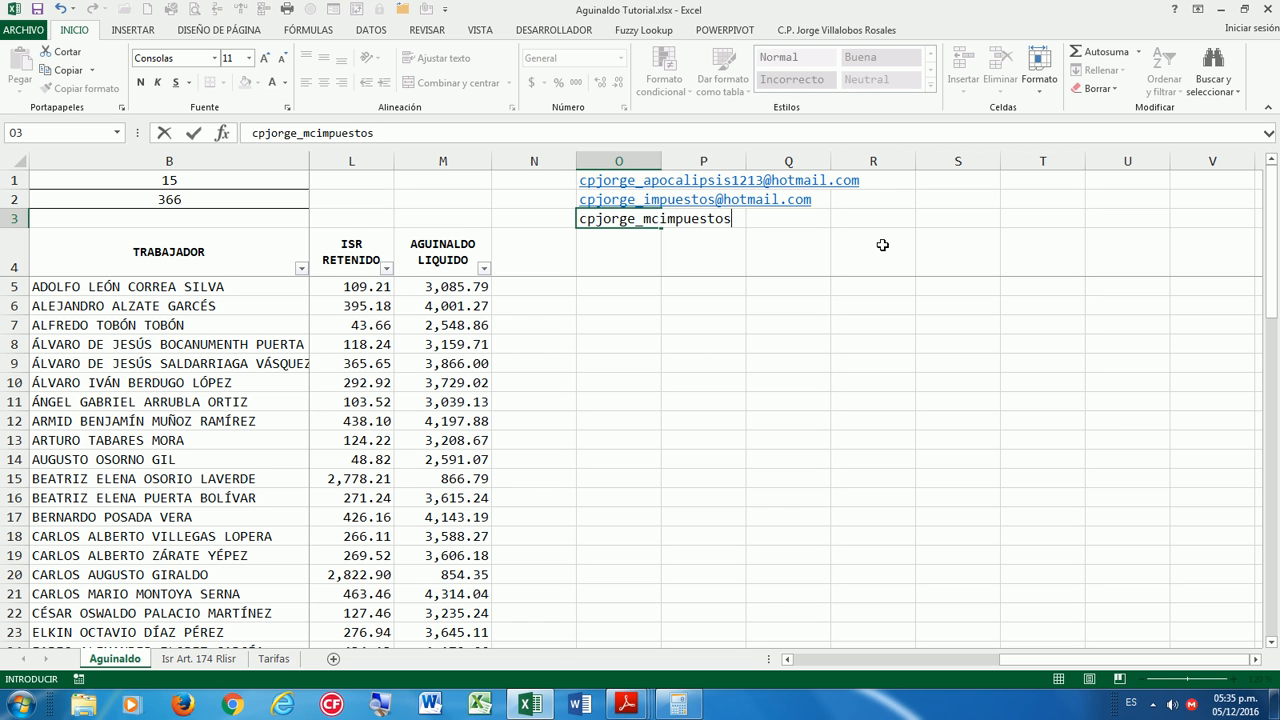
key(Return)
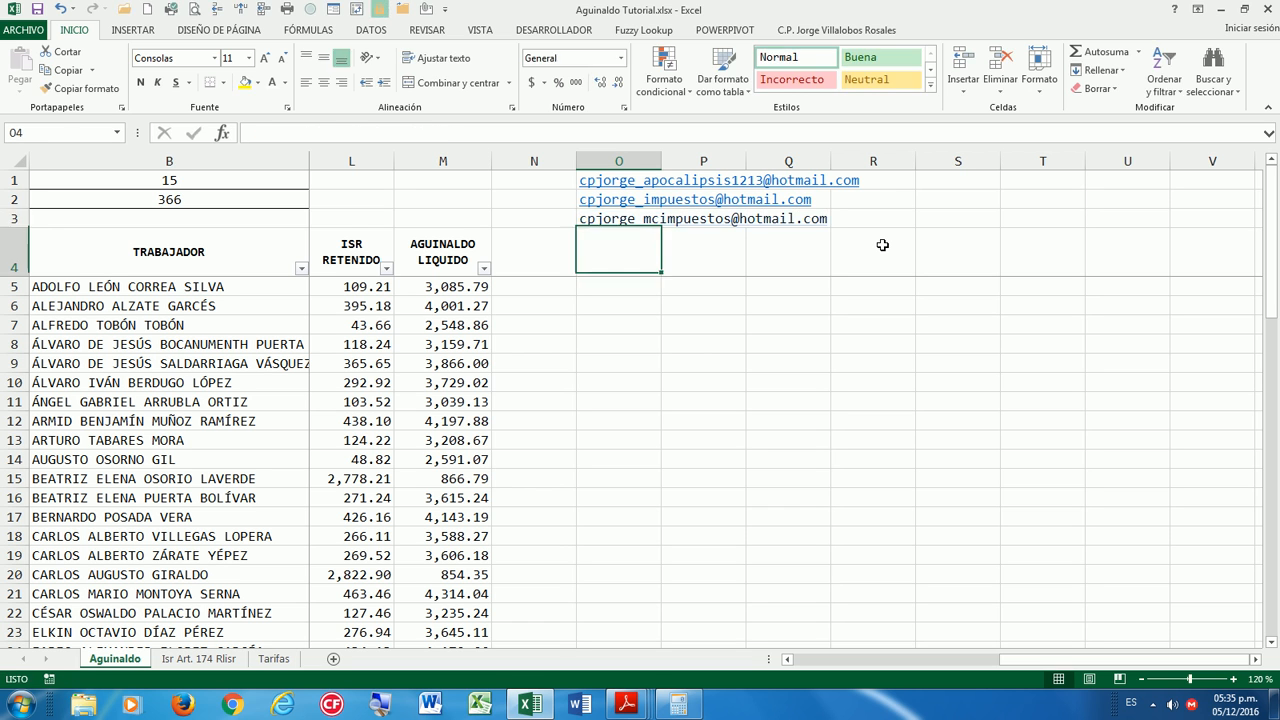
Type the author's full name in uppercase in cell O4.
text(cp)
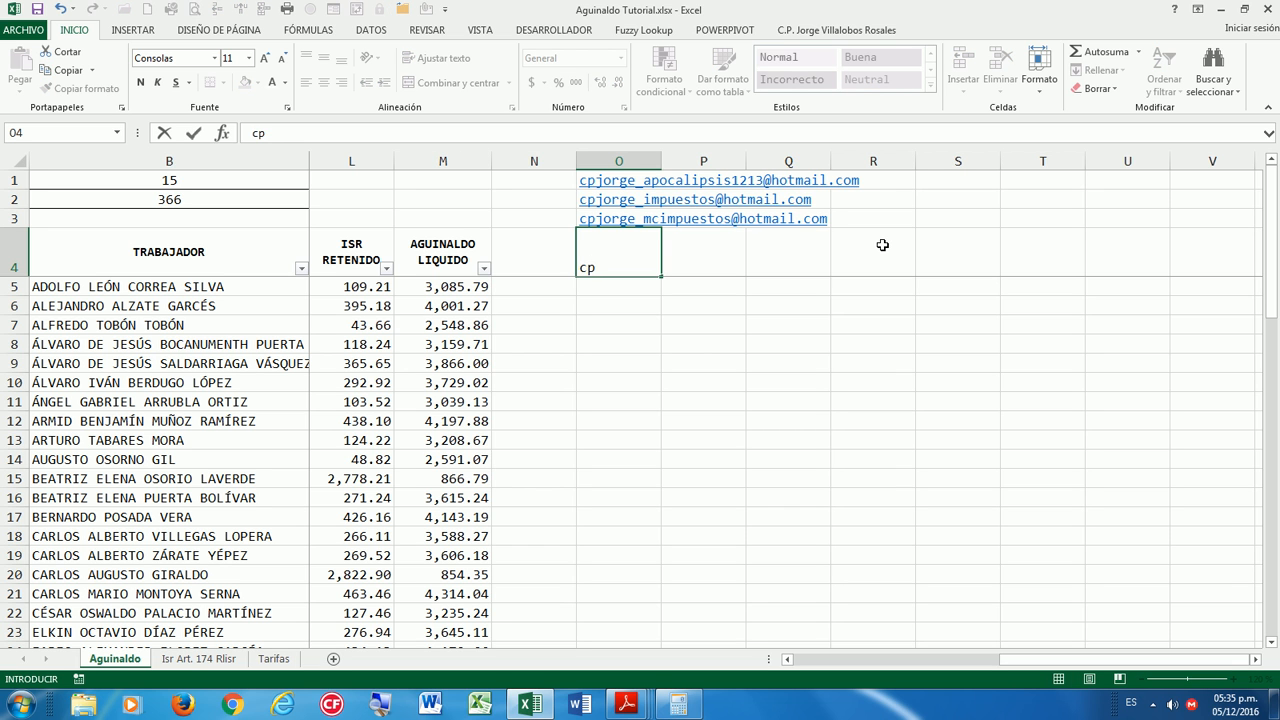
key(BackSpace)
key(BackSpace)
text(CP Y MC JOR)
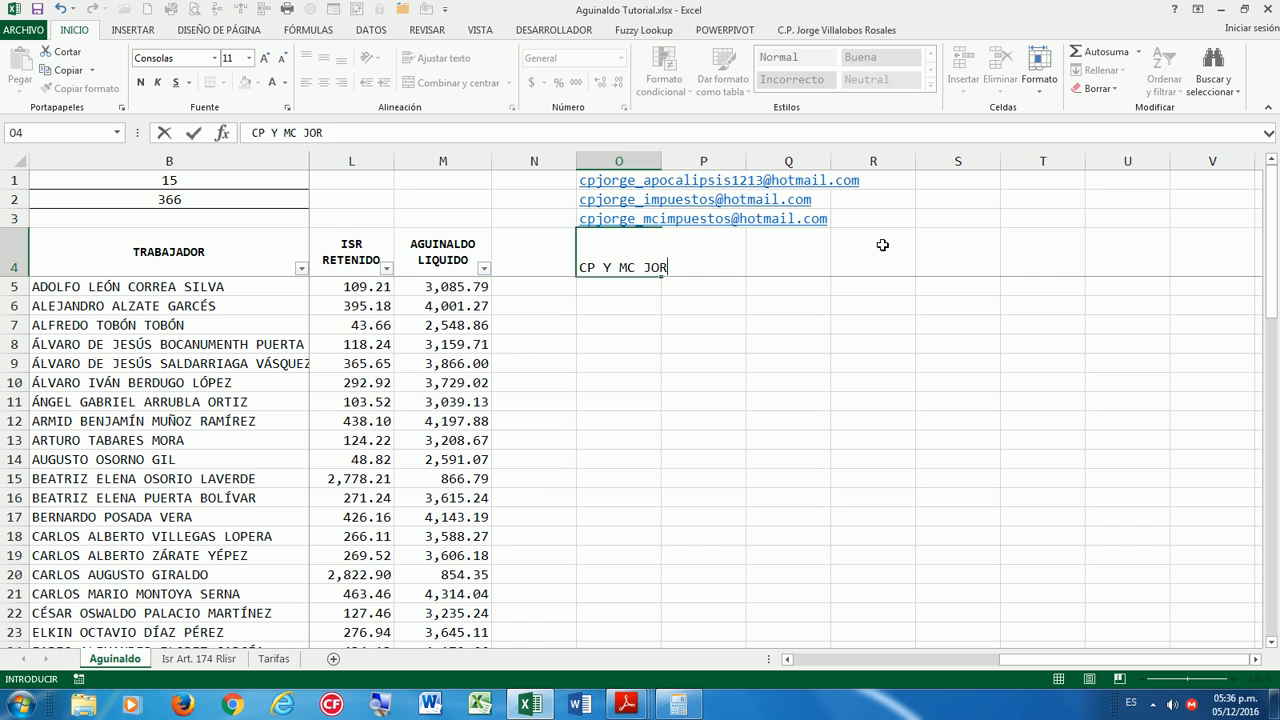
text(GE VILLALOBOS ROSALES)
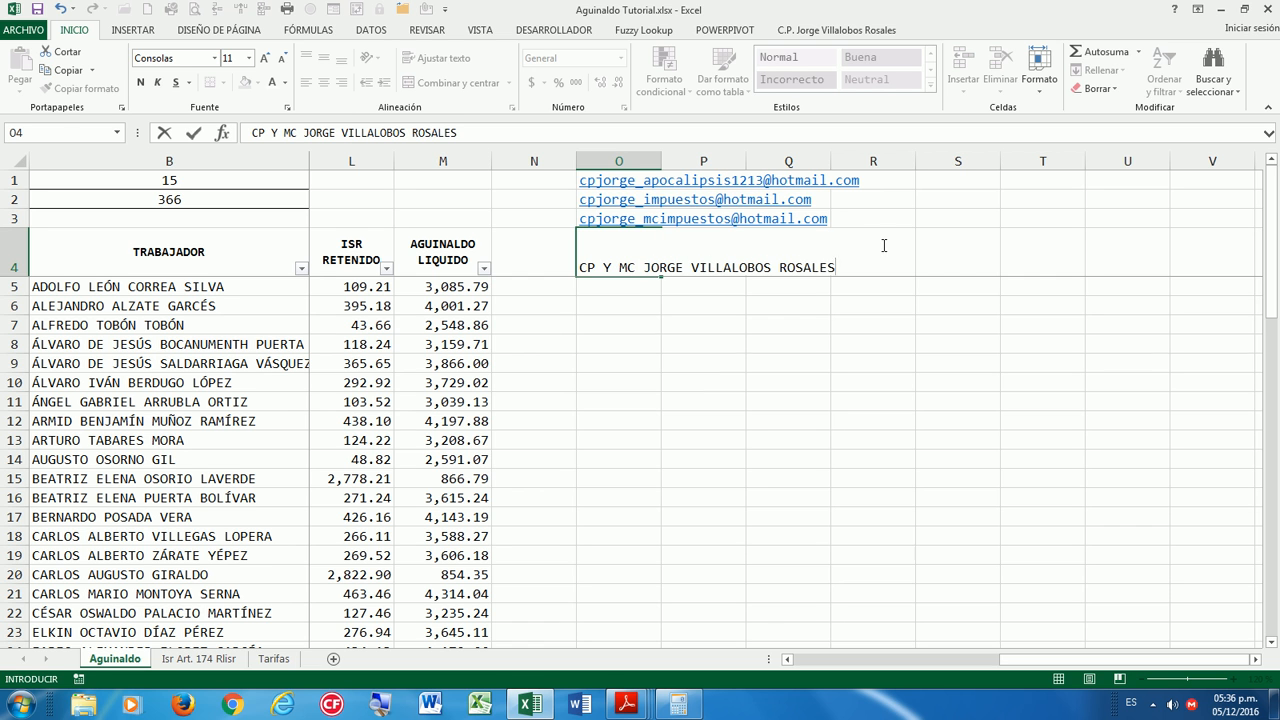
key(Return)
key(Up)
key(Right)
key(Left)
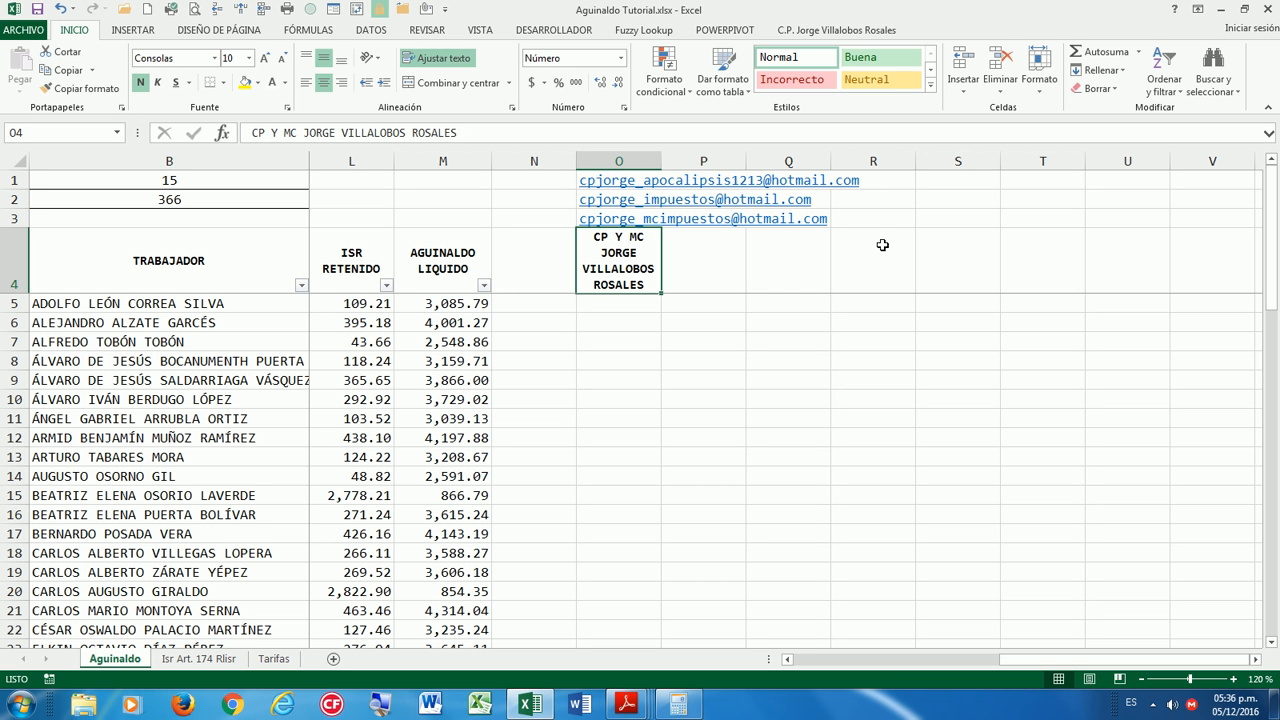
key(Down)
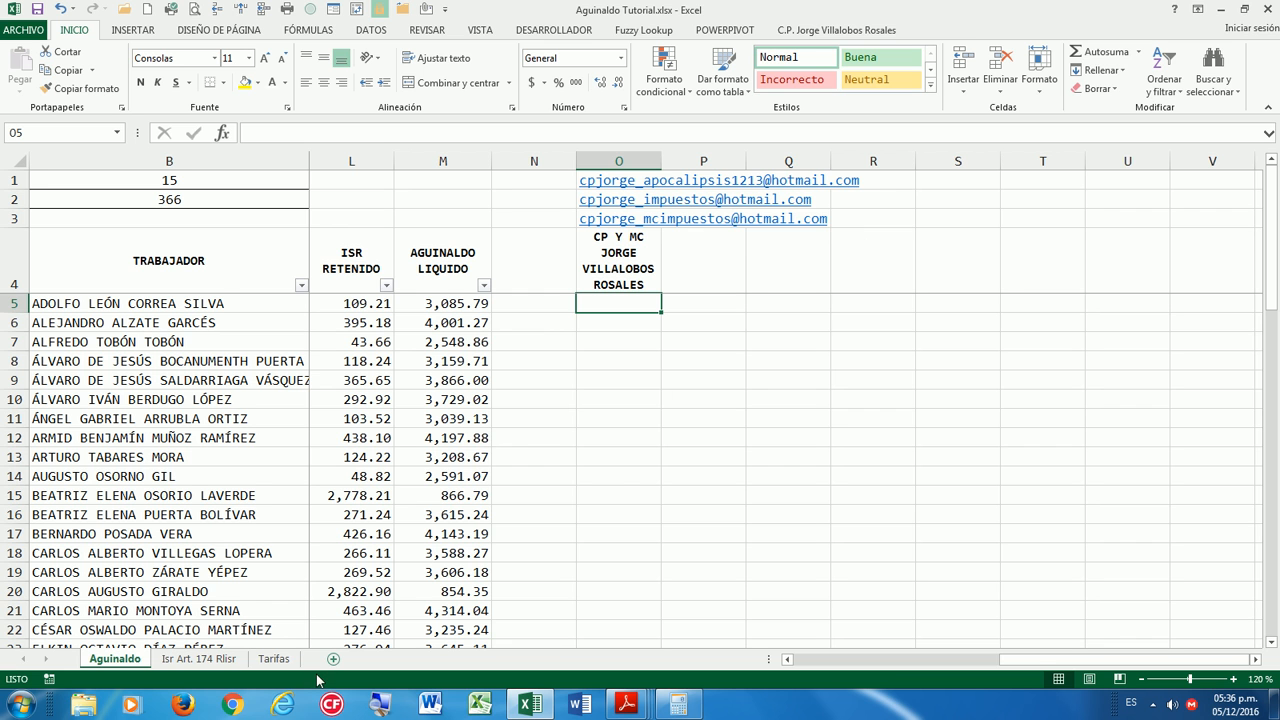
click(250, 705)
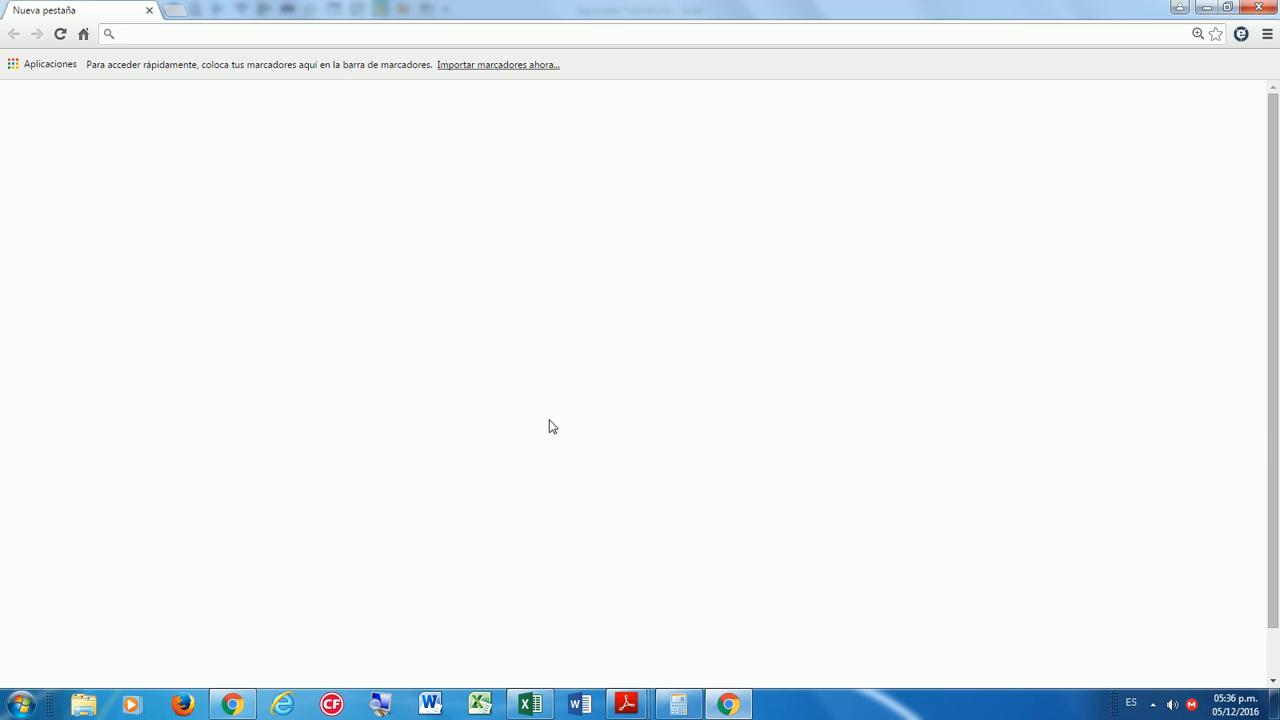
click(720, 535)
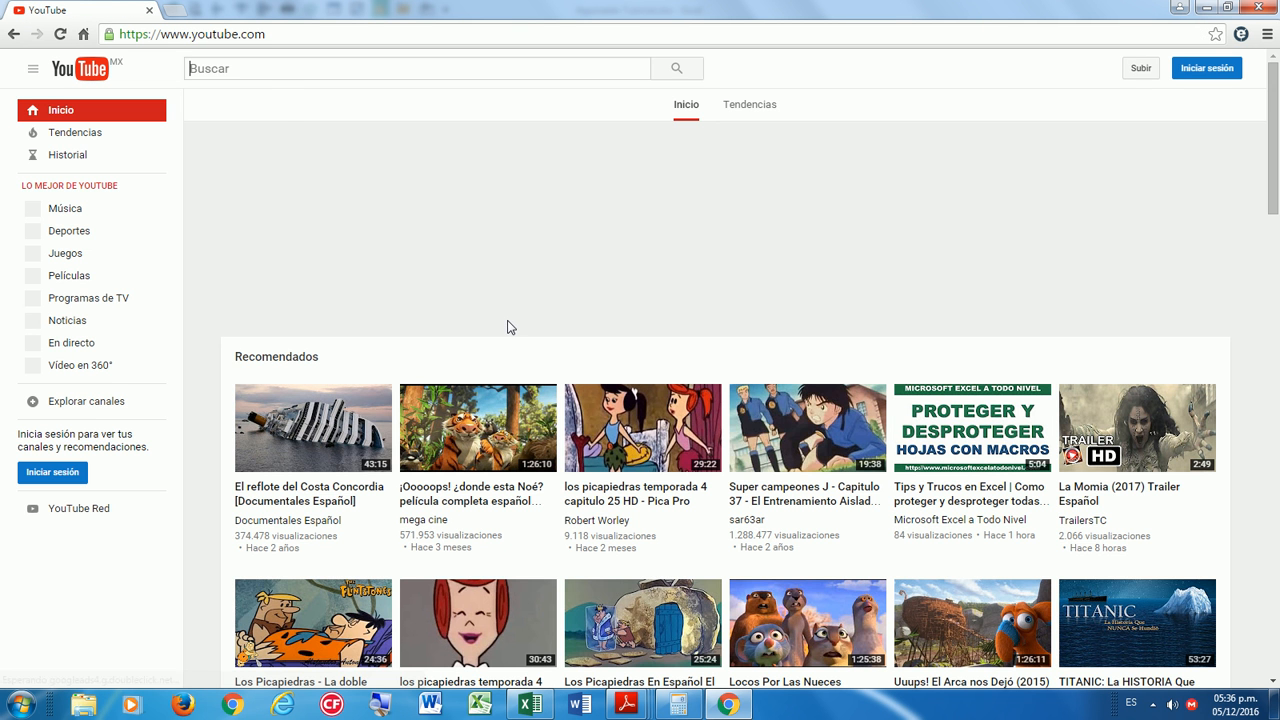
click(270, 68)
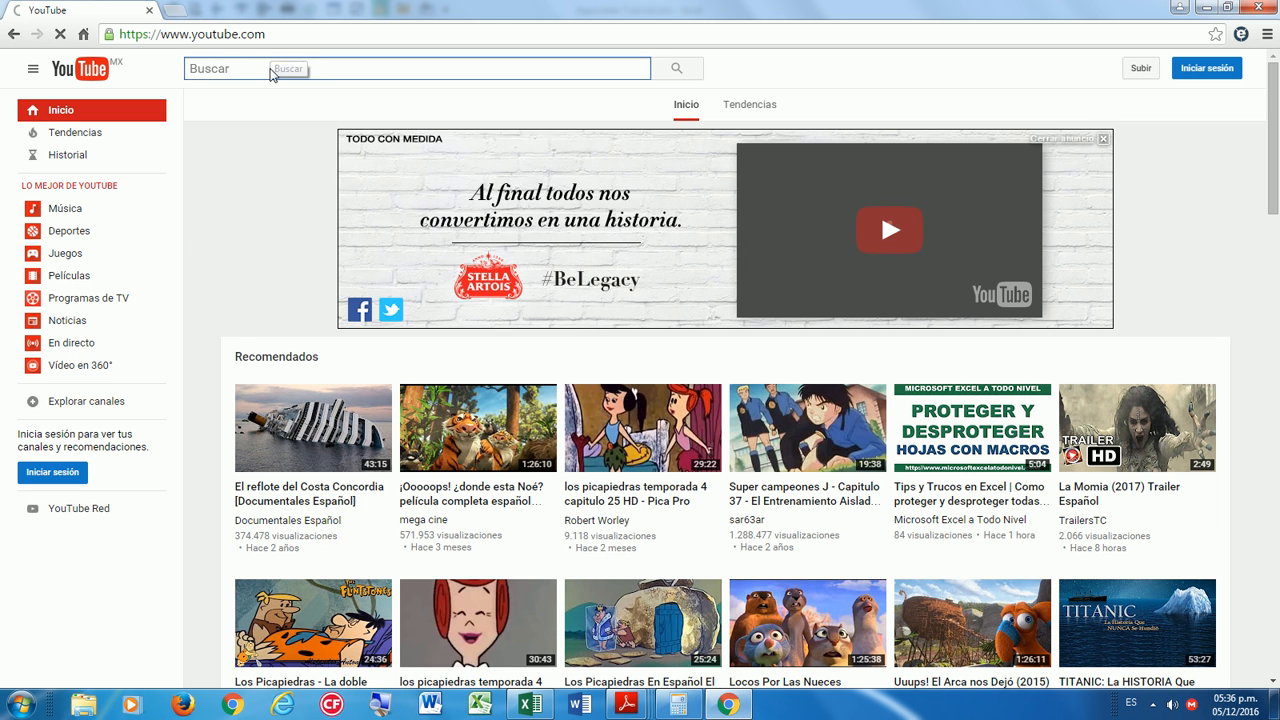
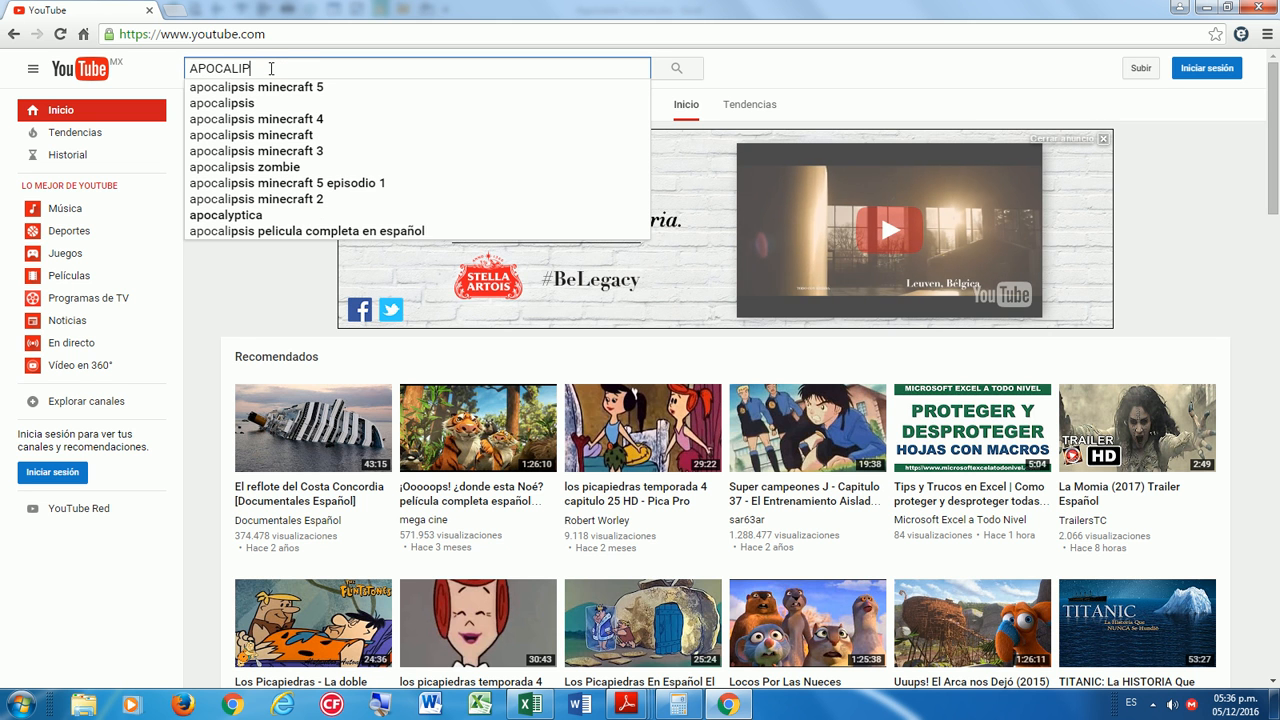
key(Return)
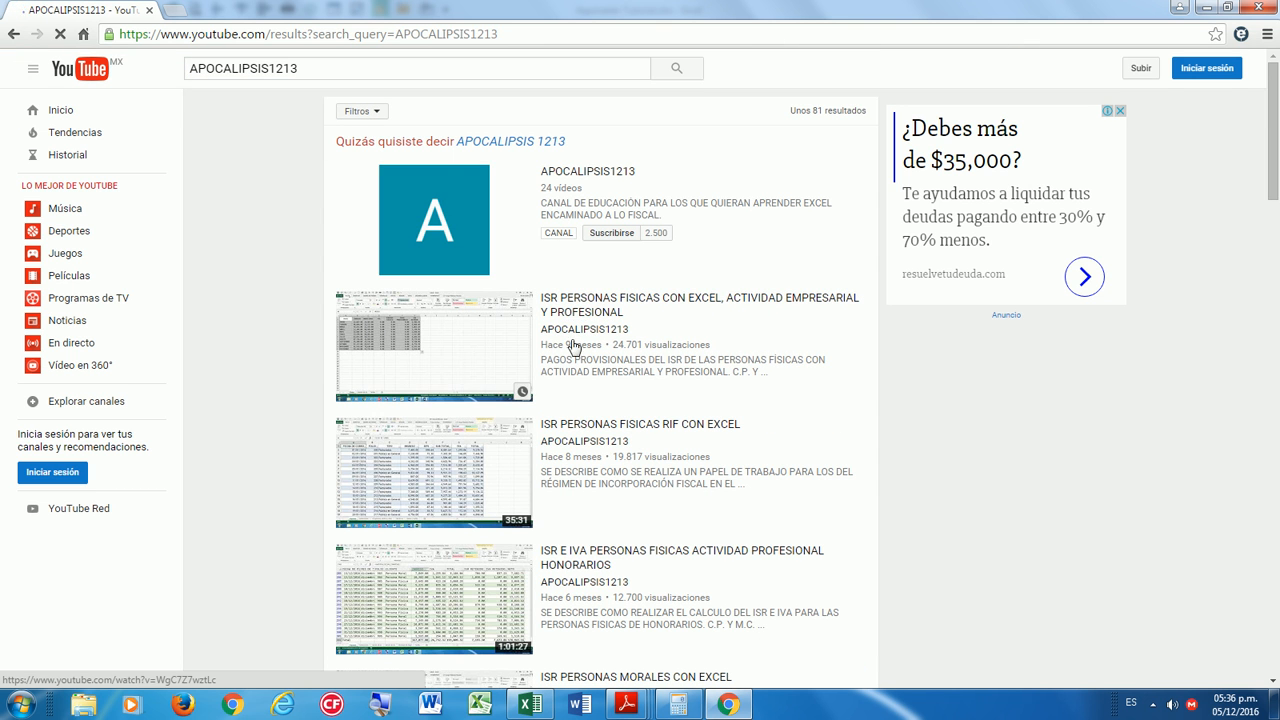
click(471, 339)
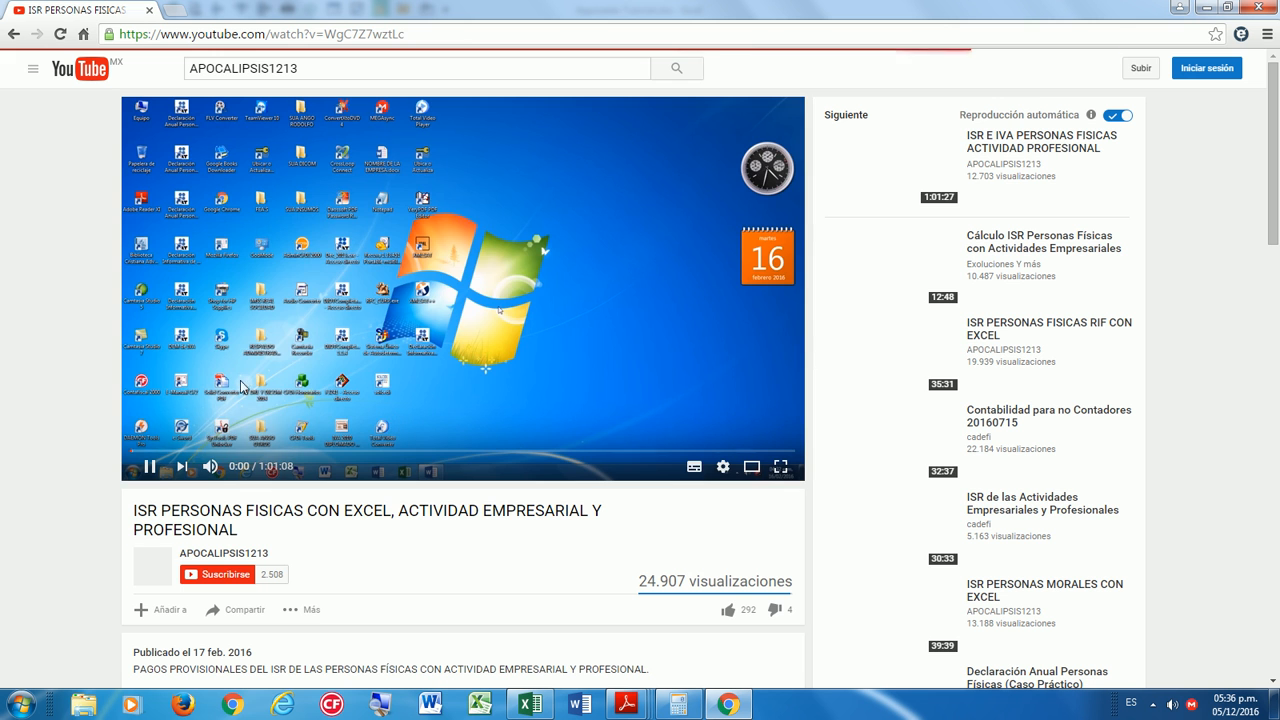
click(230, 555)
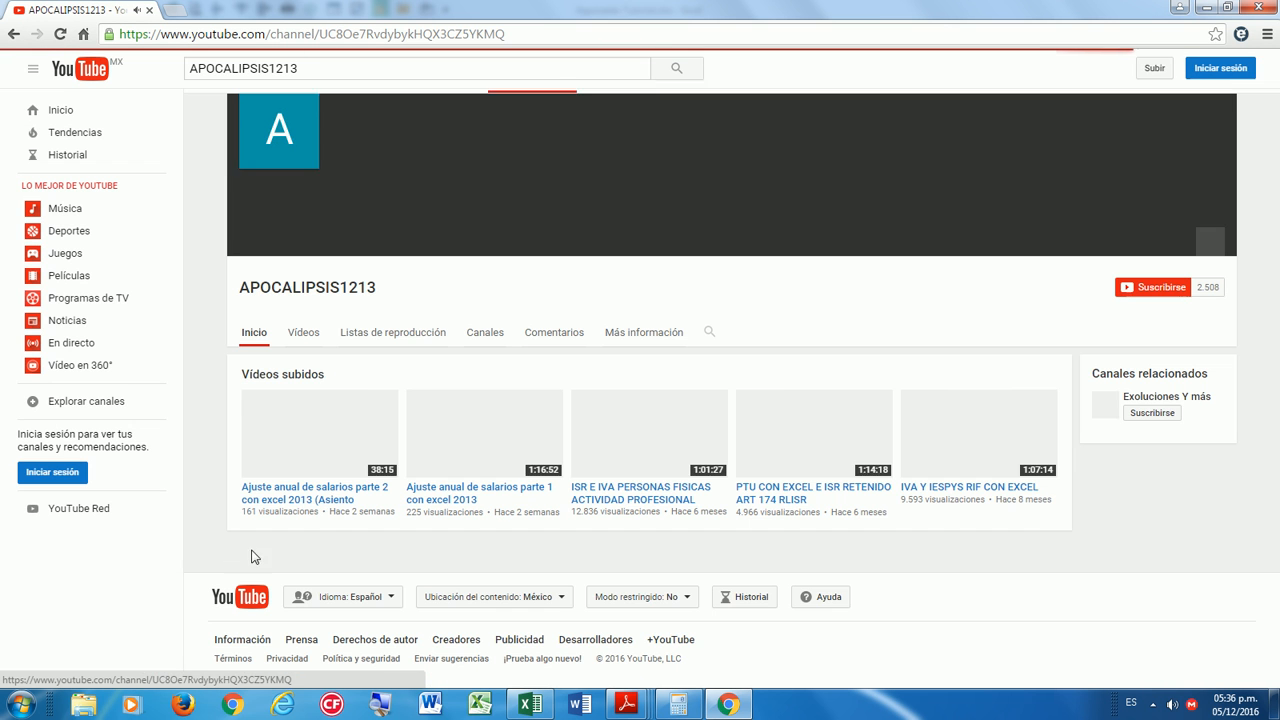
click(303, 334)
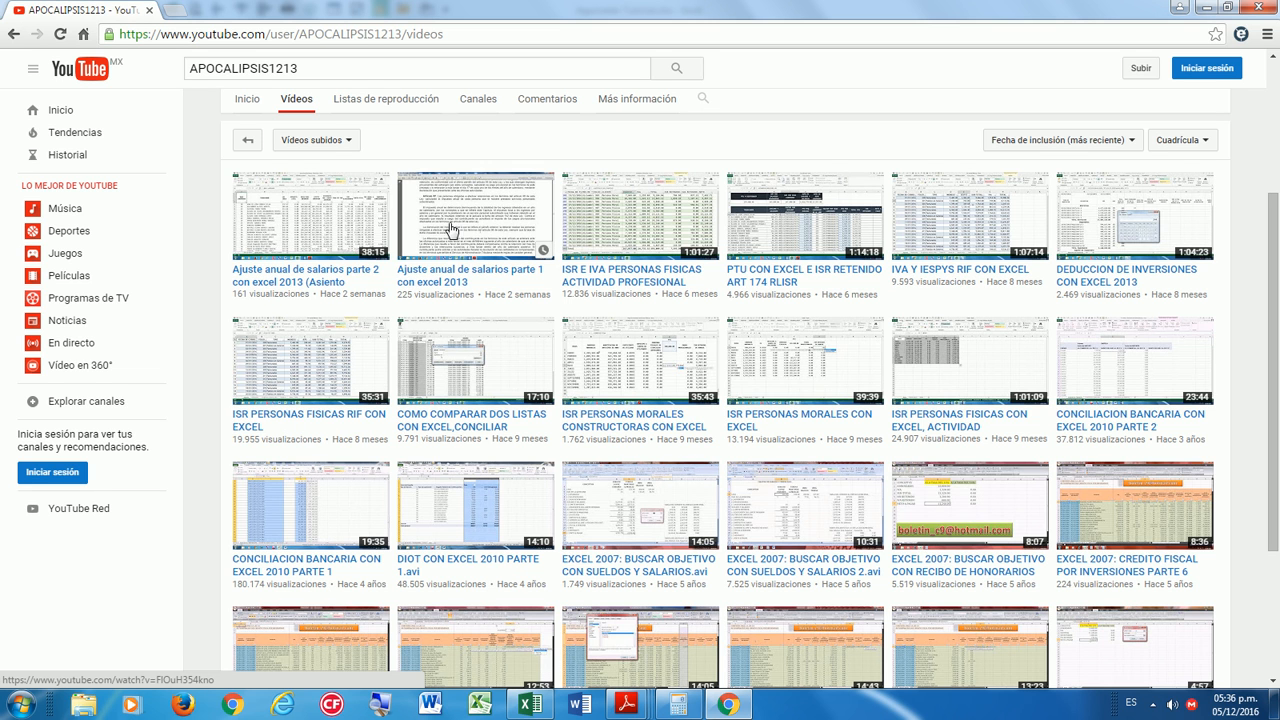
click(608, 273)
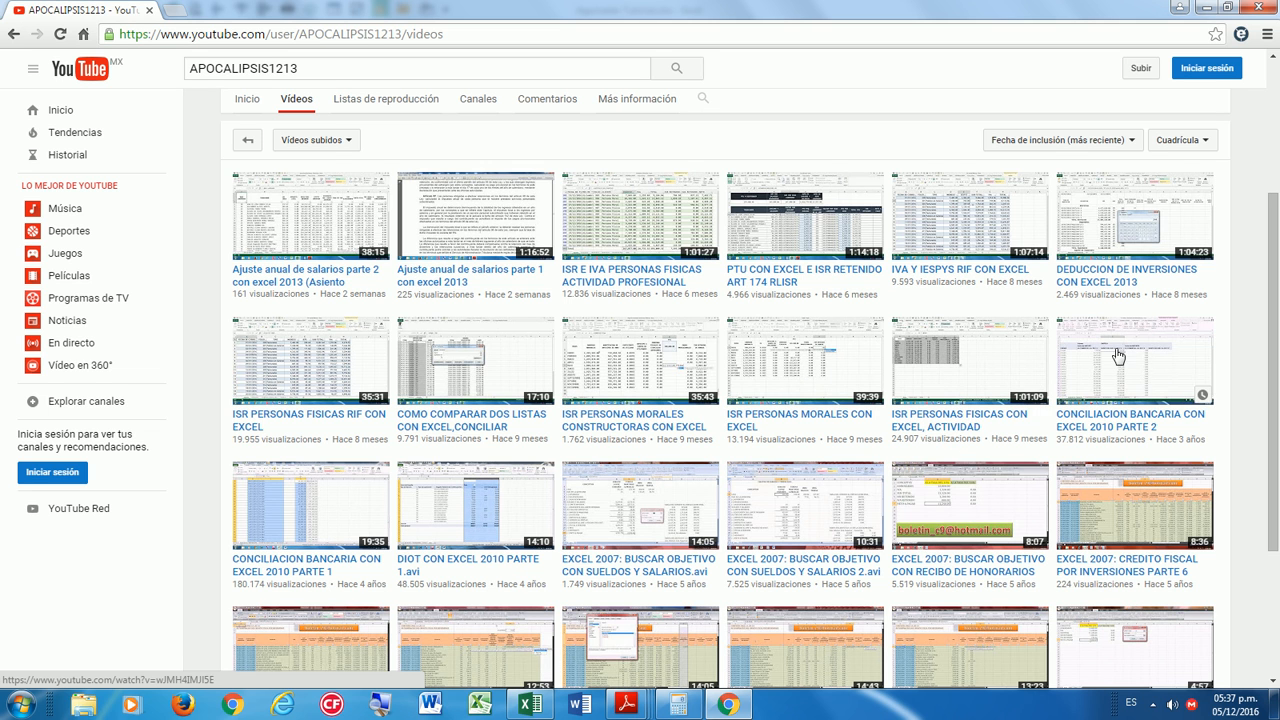
scroll(960, 530, down, 3)
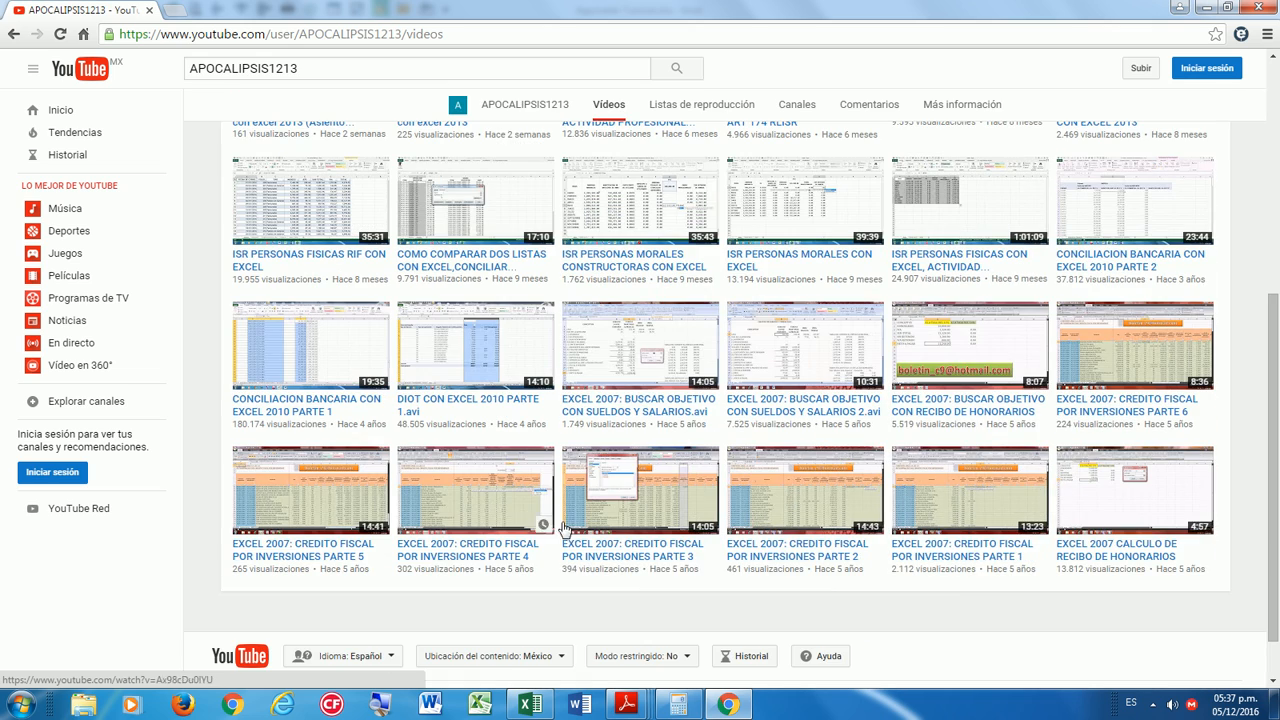
scroll(645, 551, up, 2)
scroll(645, 551, up, 3)
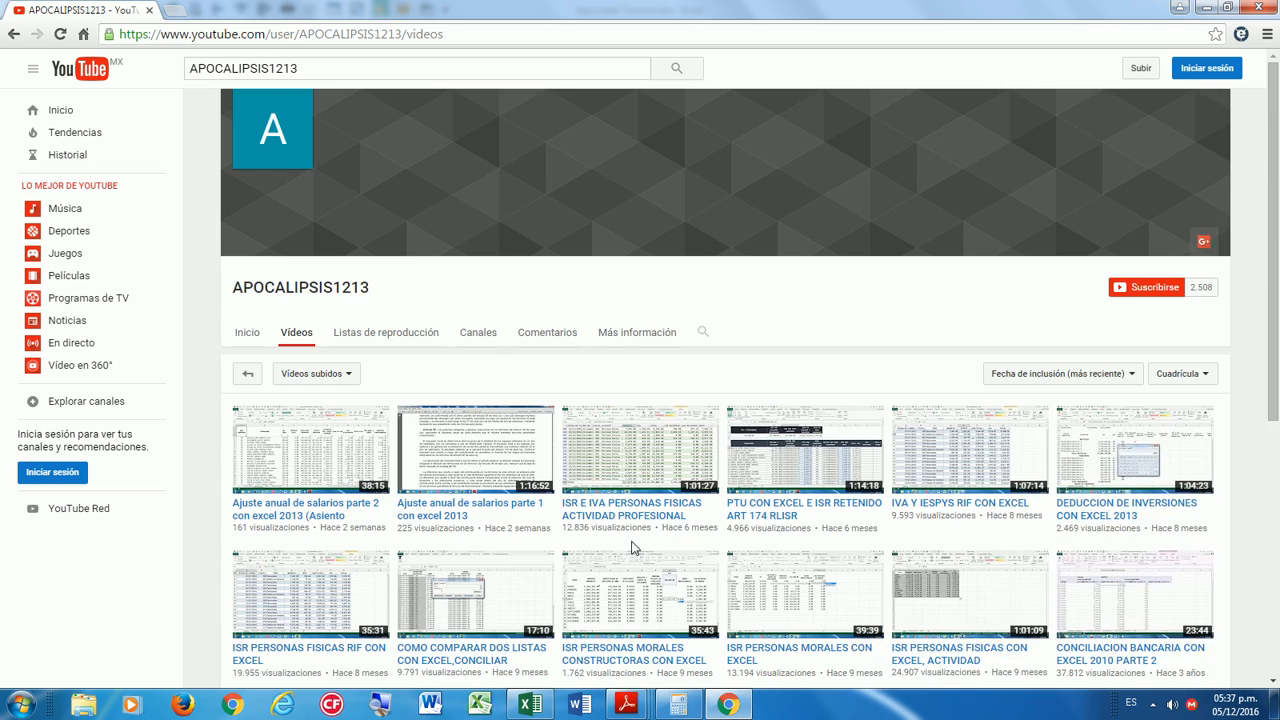
click(536, 712)
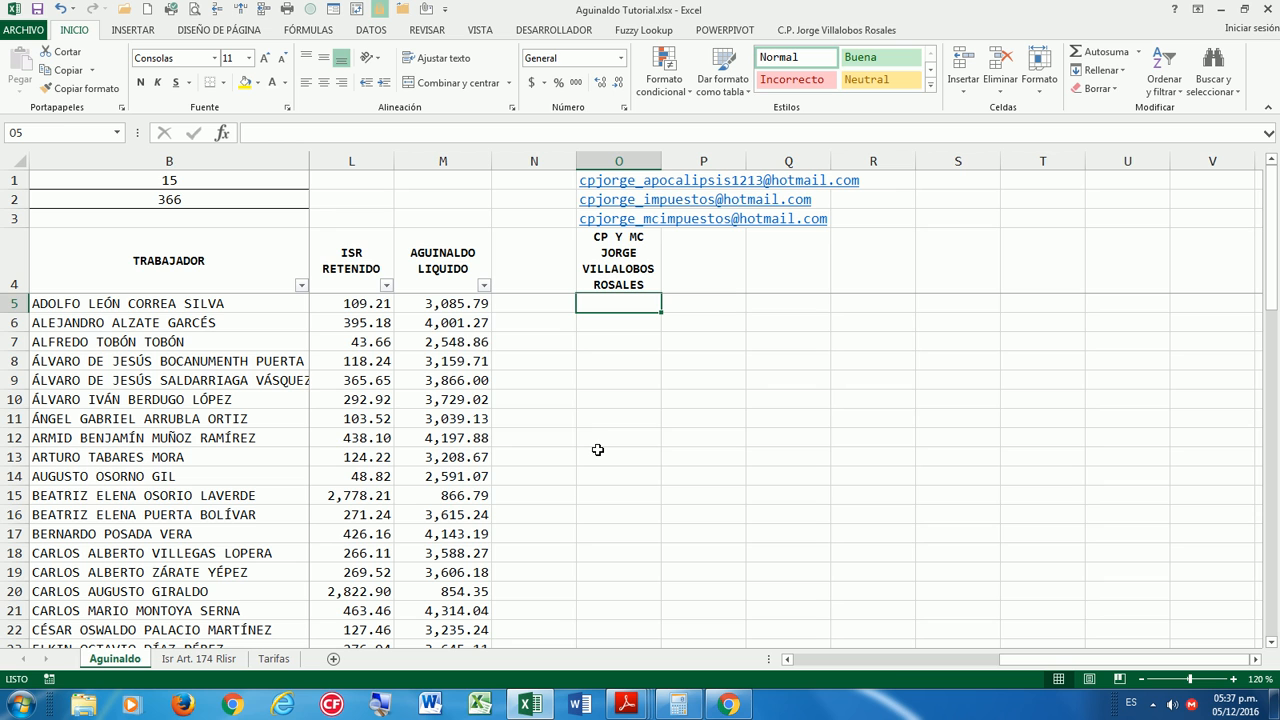